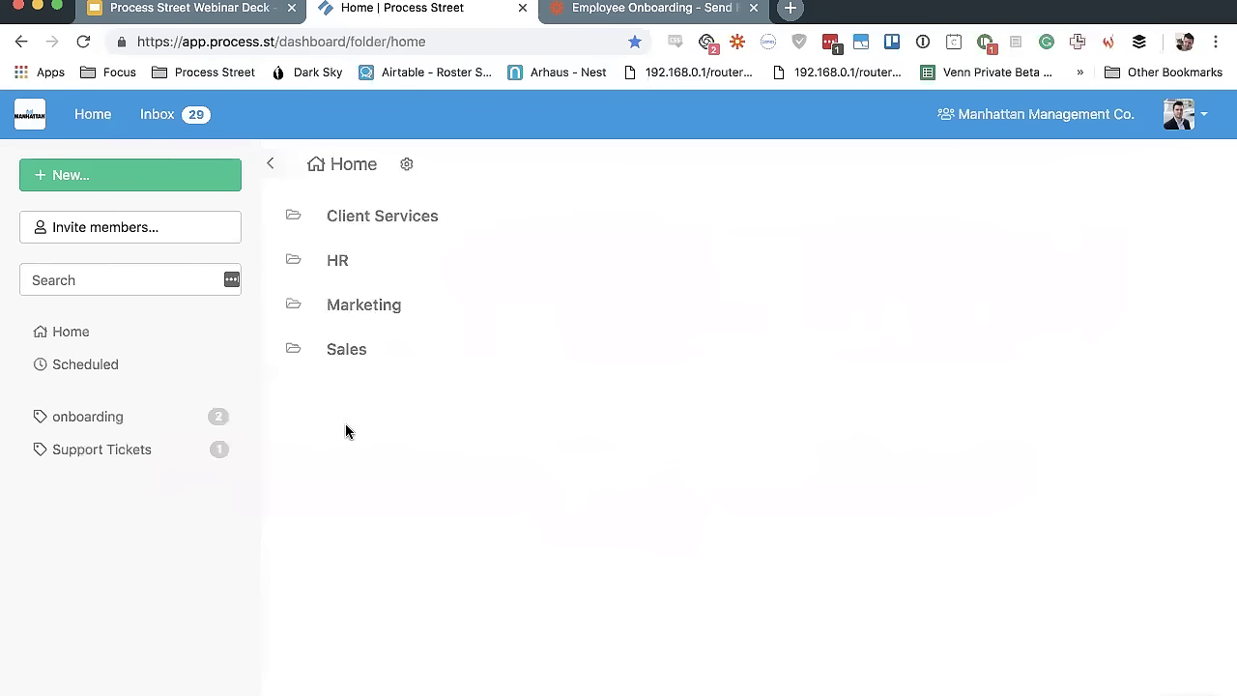
Cancel the New Folder dialog without creating a folder, then open the Sales folder
{"action": "left_click", "coordinate": [142, 186]}
{"action": "left_click", "coordinate": [104, 287]}
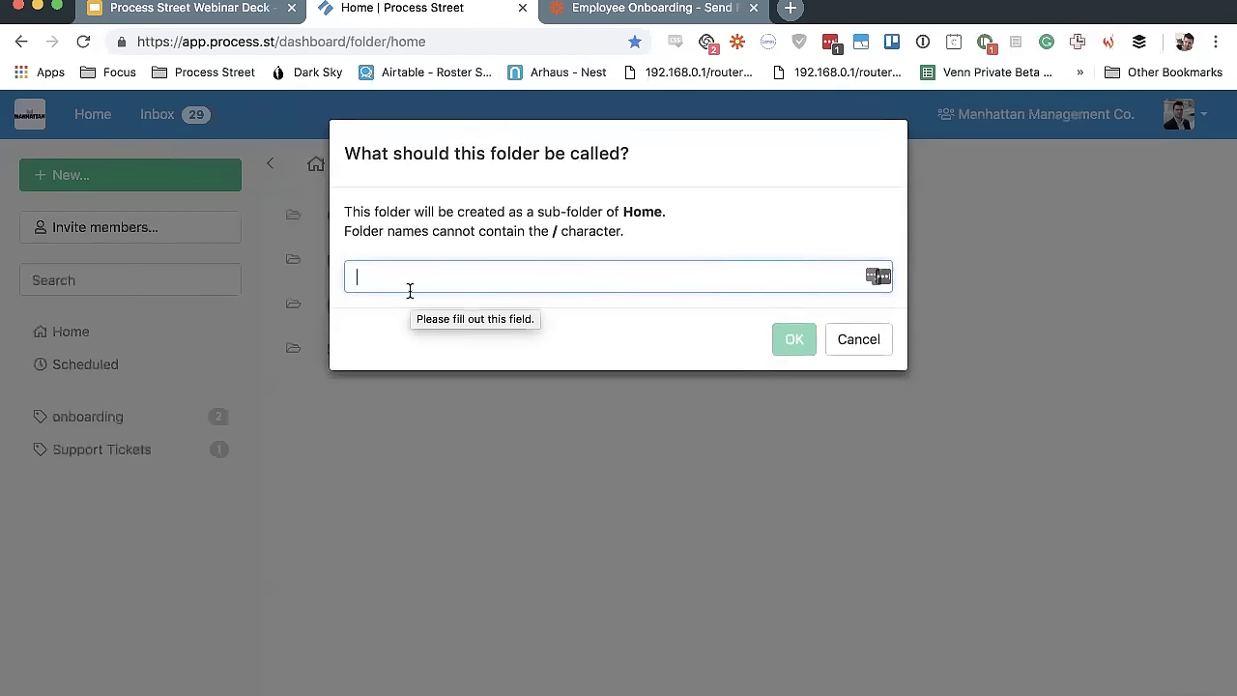
{"action": "left_click", "coordinate": [869, 350]}
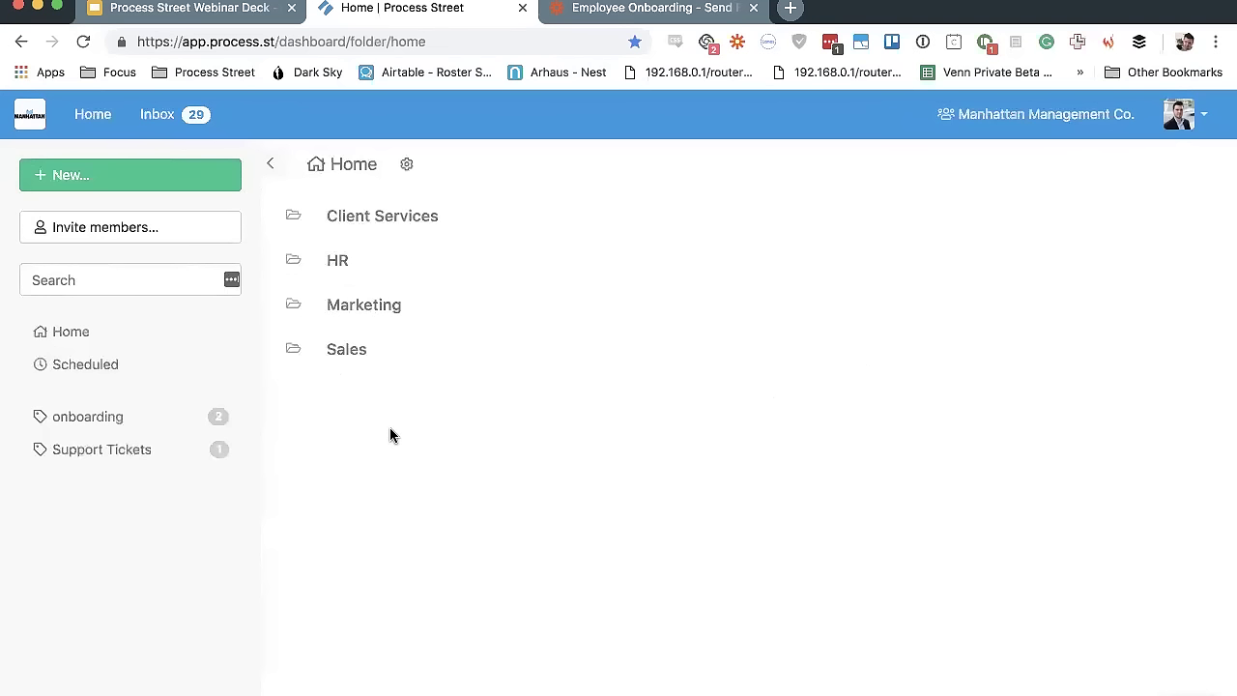
{"action": "left_click", "coordinate": [340, 356]}
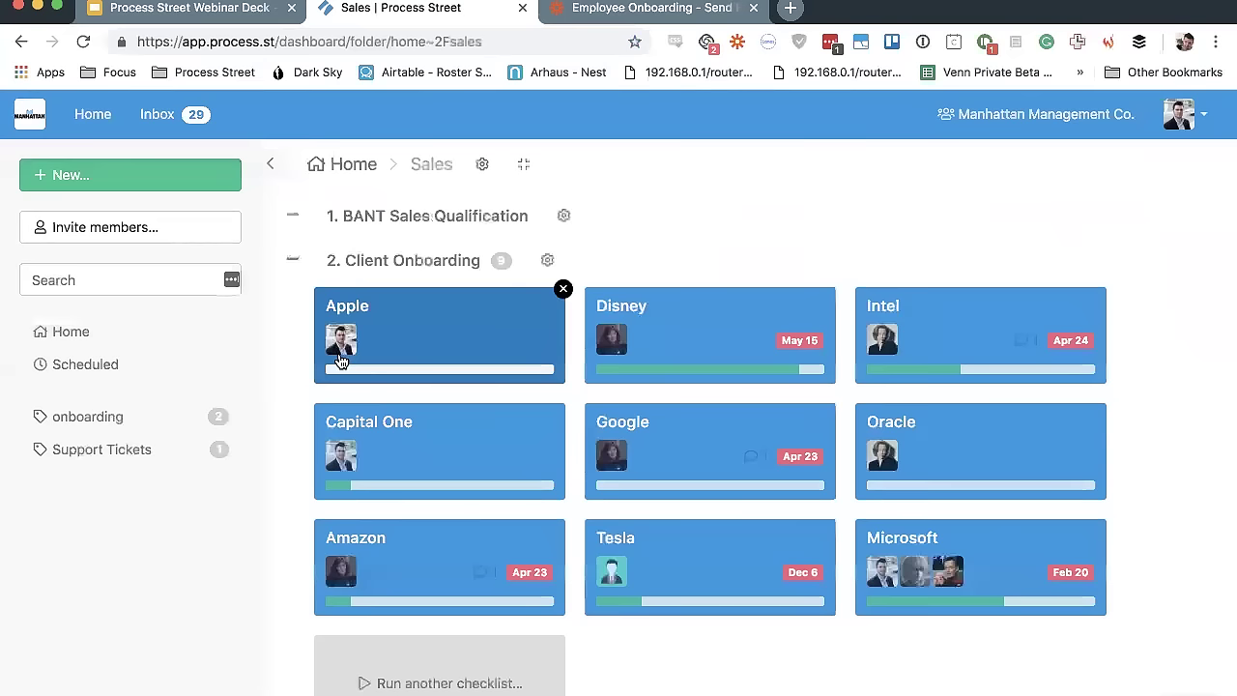
Collapse all checklist groups in Sales and open the 2. Client Onboarding template
{"action": "left_click", "coordinate": [524, 168]}
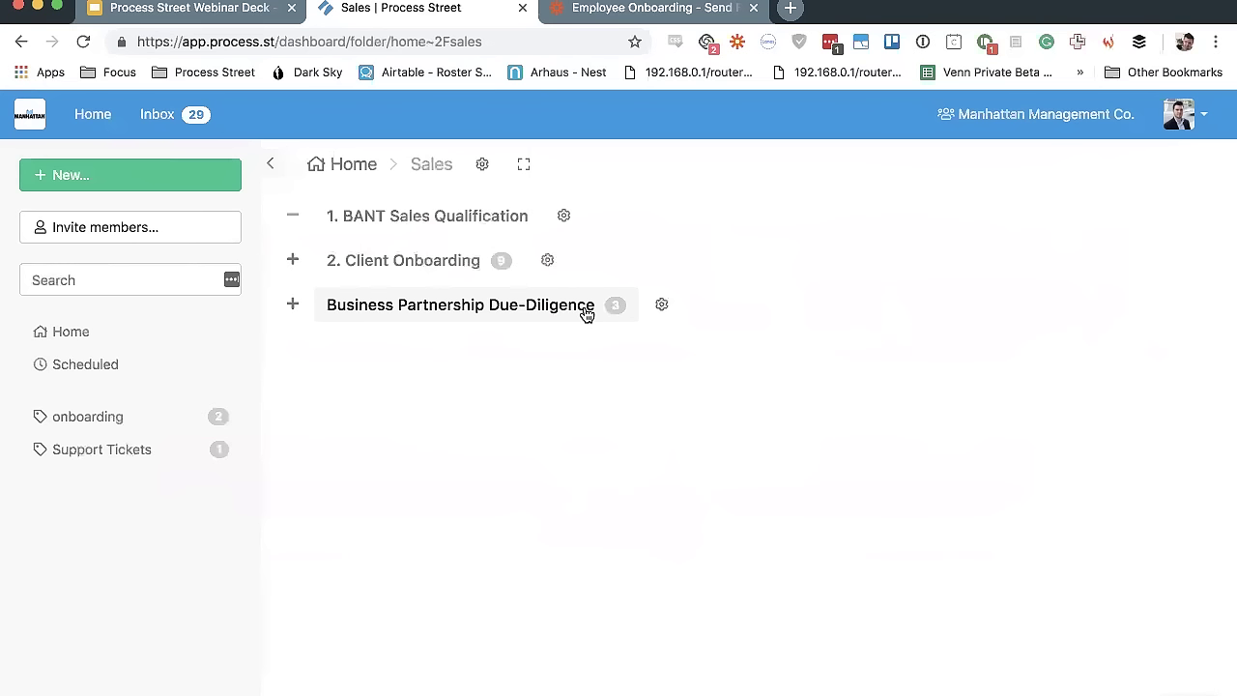
{"action": "left_click", "coordinate": [455, 269]}
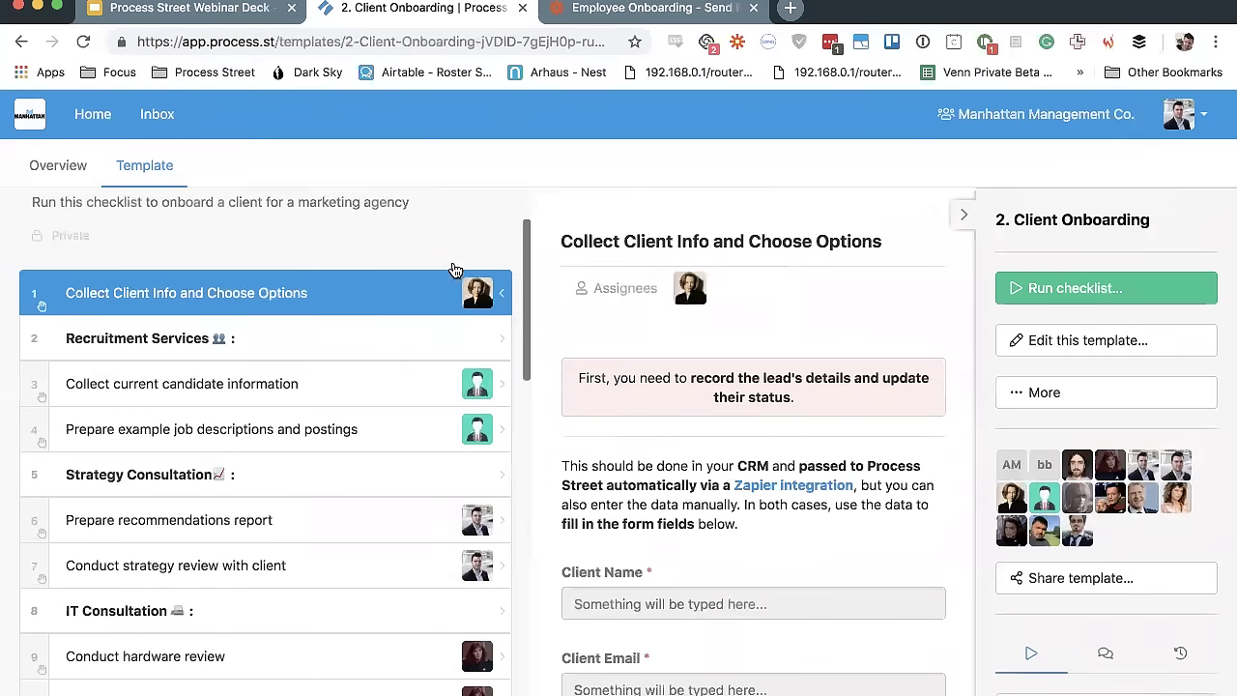
{"action": "scroll", "coordinate": [354, 284], "scroll_direction": "down", "scroll_amount": 5}
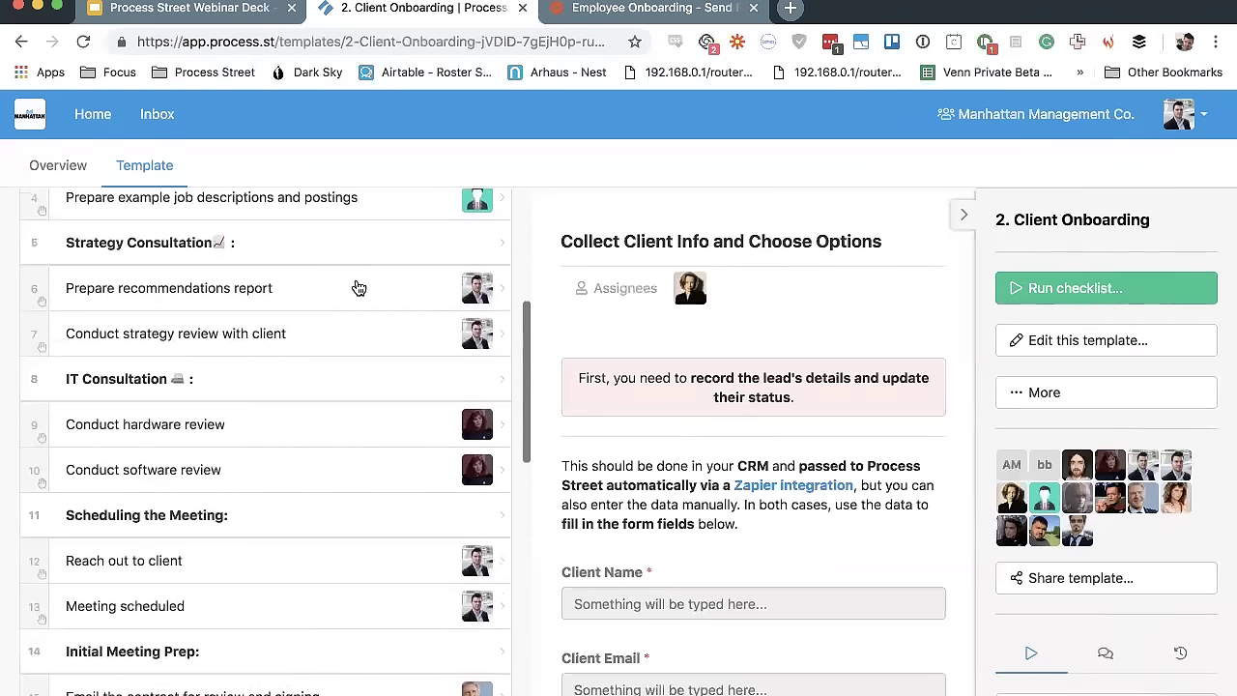
{"action": "left_click", "coordinate": [358, 285]}
{"action": "scroll", "coordinate": [357, 287], "scroll_direction": "up", "scroll_amount": 4}
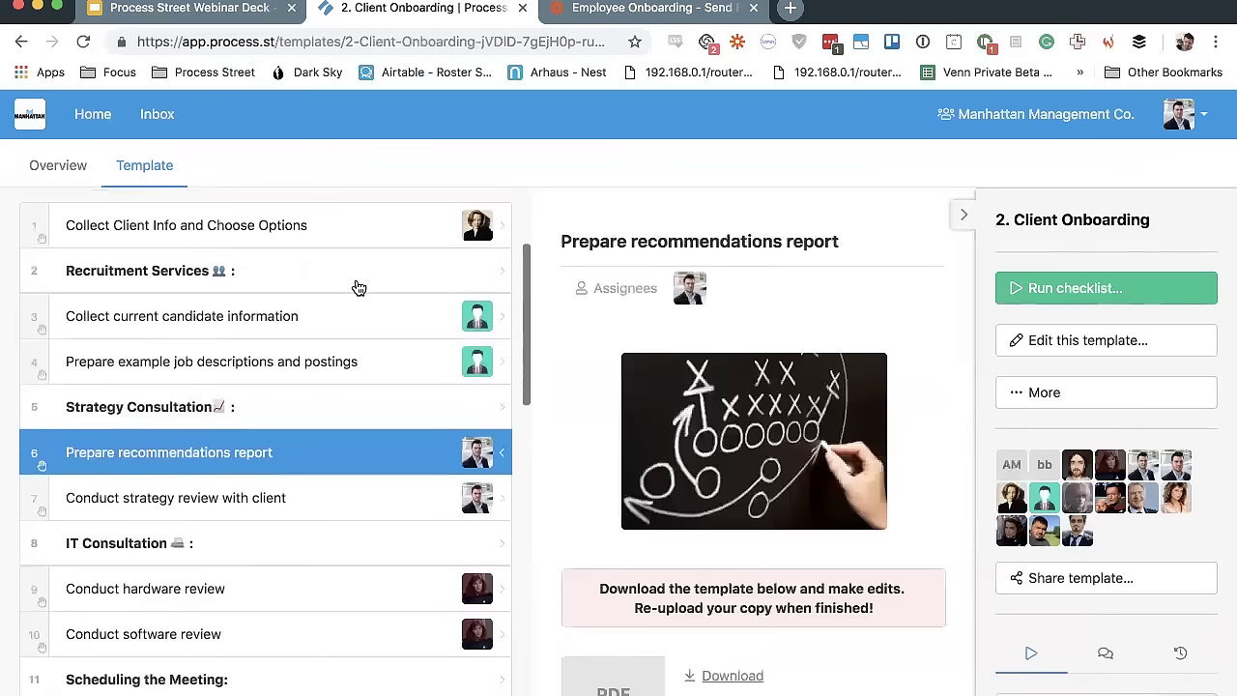
{"action": "left_click", "coordinate": [358, 287]}
{"action": "left_click", "coordinate": [357, 232]}
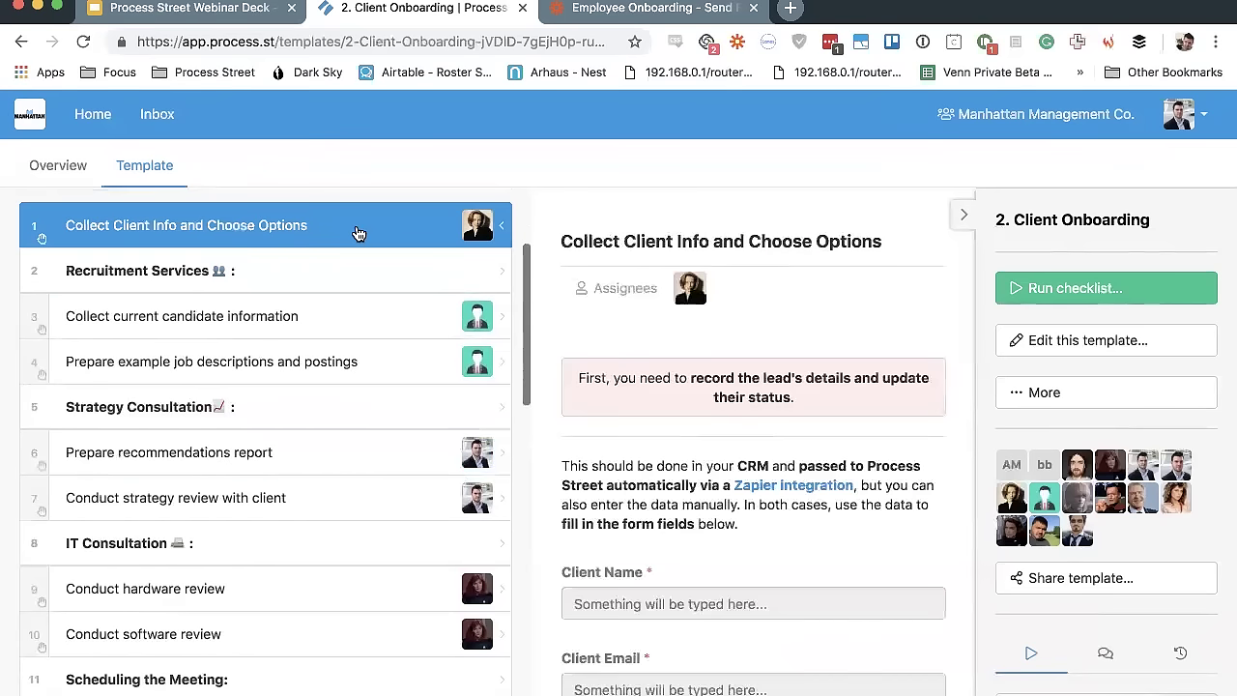
{"action": "scroll", "coordinate": [358, 233], "scroll_direction": "down", "scroll_amount": 3}
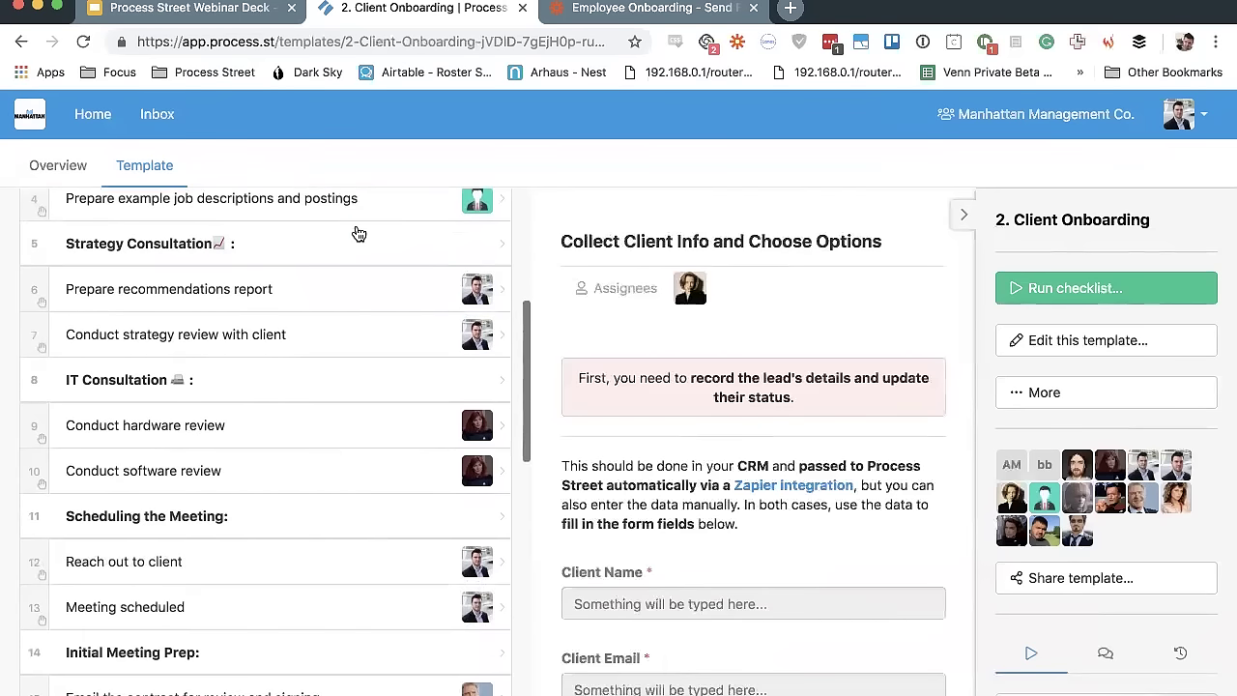
{"action": "scroll", "coordinate": [357, 233], "scroll_direction": "down", "scroll_amount": 5}
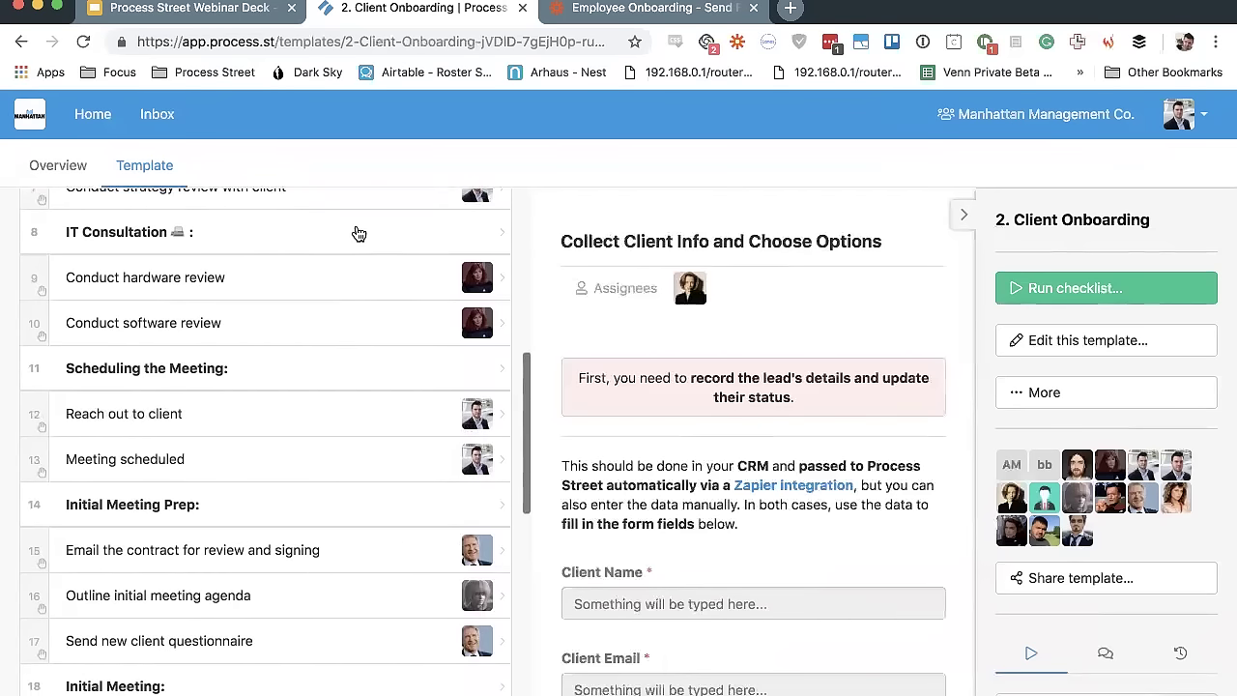
{"action": "scroll", "coordinate": [357, 233], "scroll_direction": "down", "scroll_amount": 3}
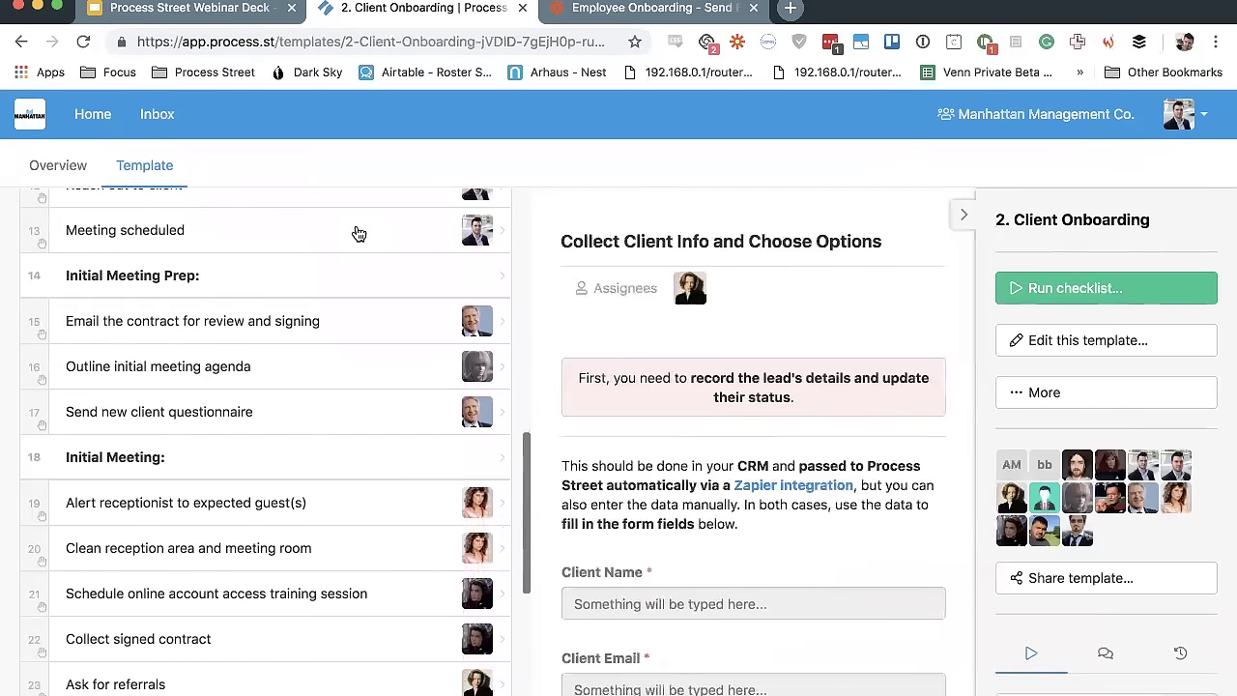
{"action": "scroll", "coordinate": [357, 233], "scroll_direction": "down", "scroll_amount": 5}
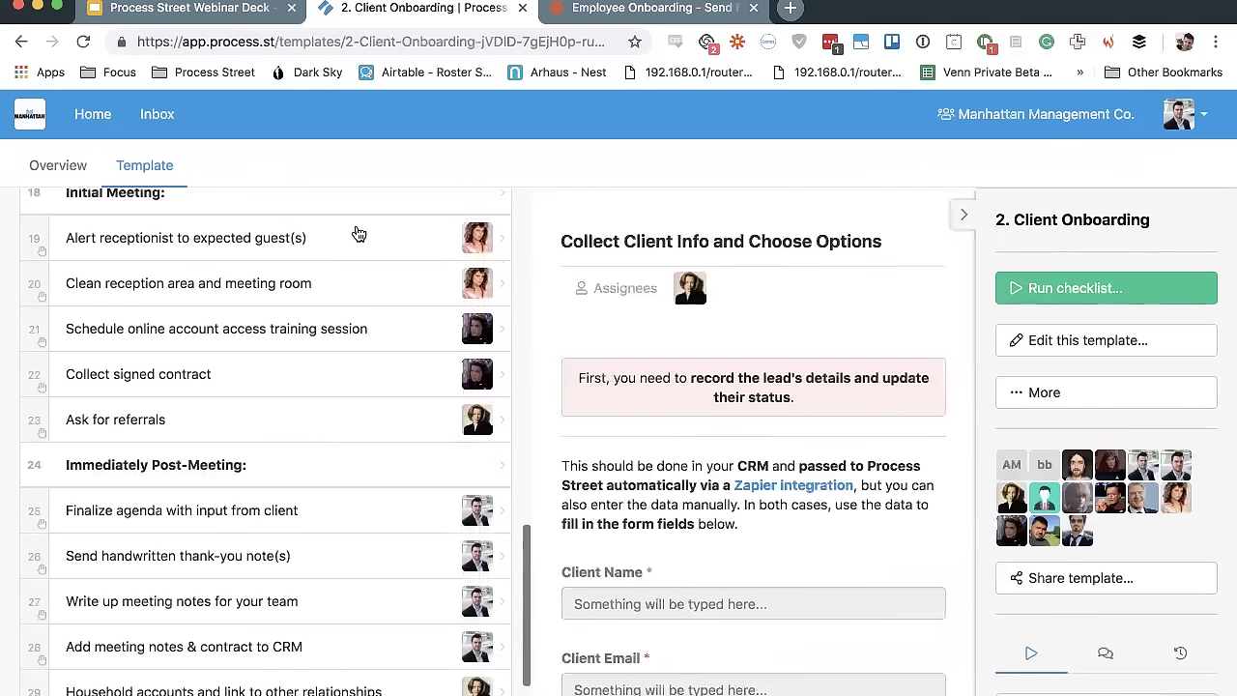
{"action": "scroll", "coordinate": [357, 233], "scroll_direction": "down", "scroll_amount": 3}
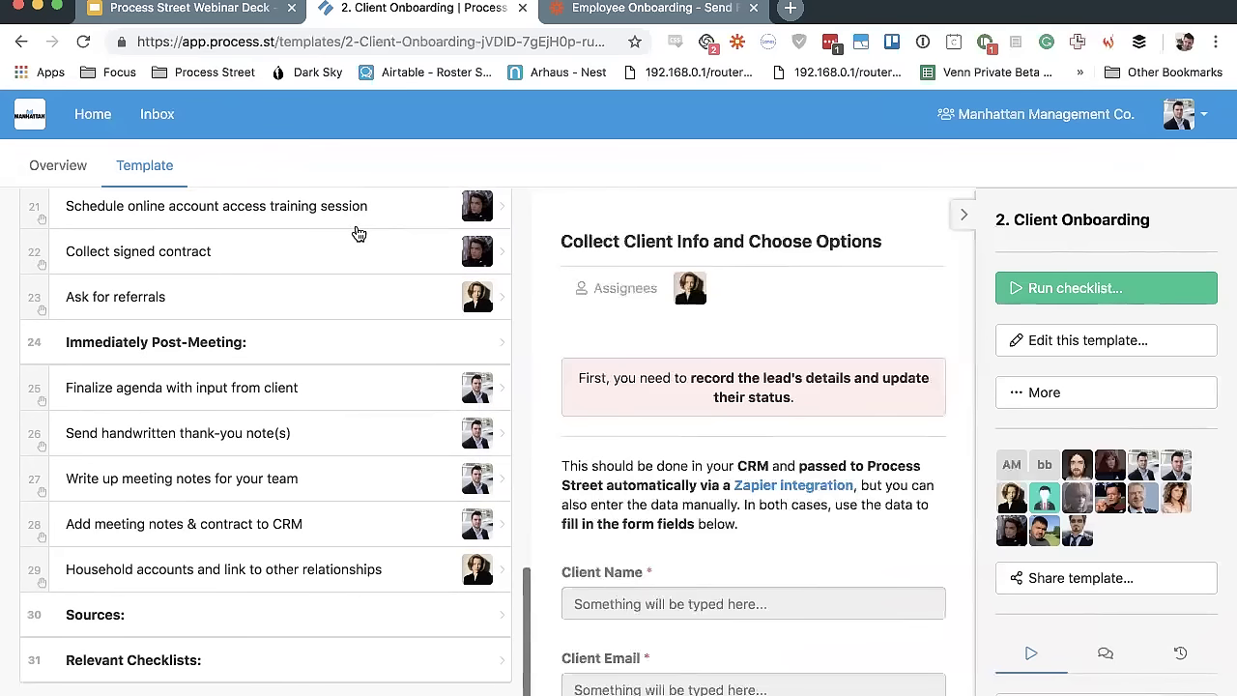
{"action": "scroll", "coordinate": [357, 233], "scroll_direction": "up", "scroll_amount": 20}
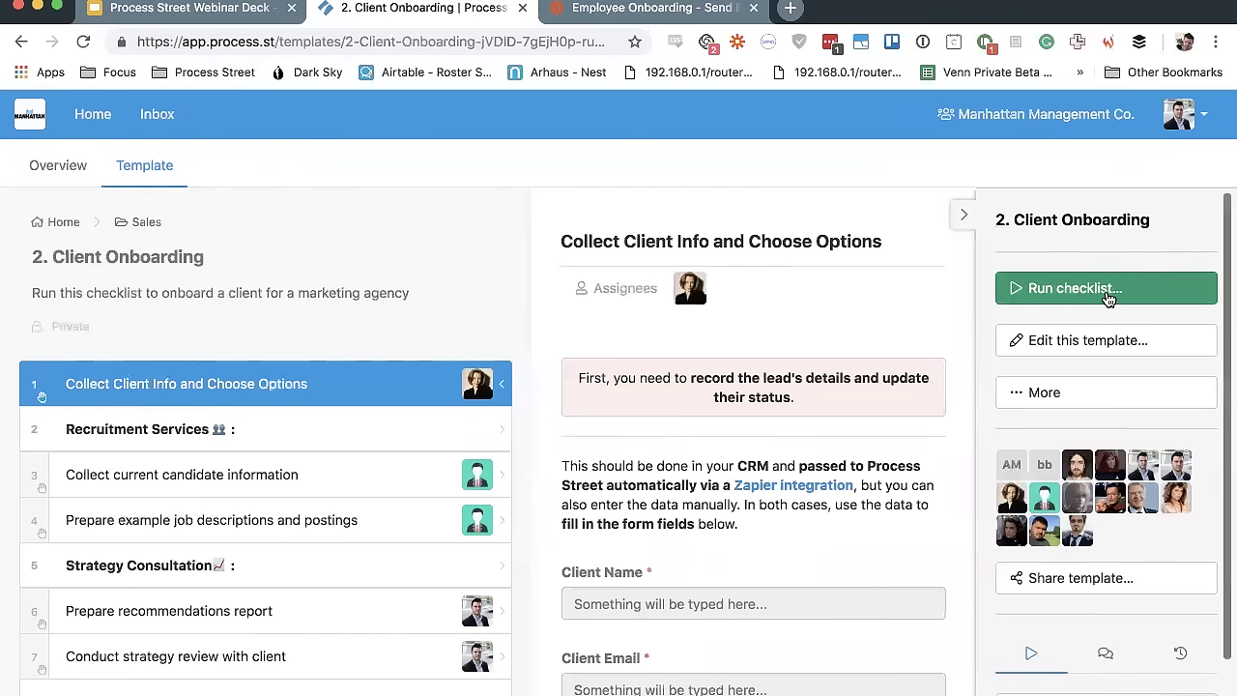
Open the Apple client's checklist from the sidebar's checklist list
{"action": "scroll", "coordinate": [1089, 295], "scroll_direction": "down", "scroll_amount": 3}
{"action": "scroll", "coordinate": [1089, 295], "scroll_direction": "down", "scroll_amount": 1}
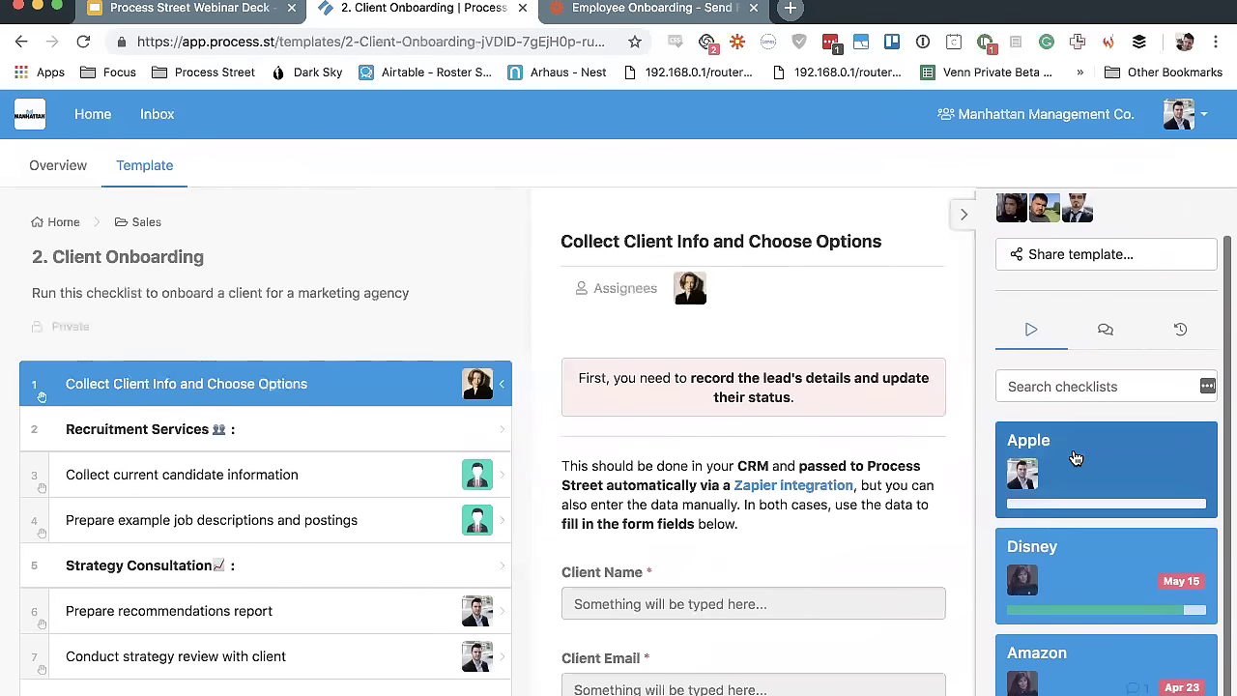
{"action": "left_click", "coordinate": [1075, 457]}
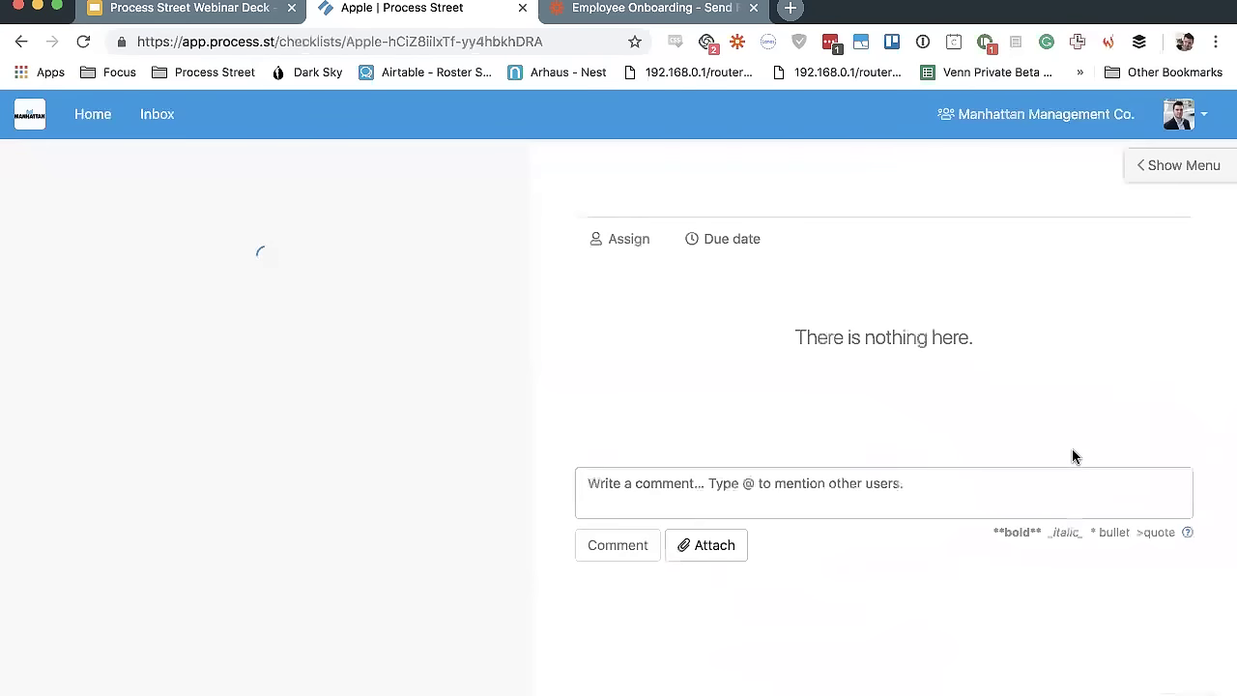
{"action": "scroll", "coordinate": [969, 476], "scroll_direction": "down", "scroll_amount": 3}
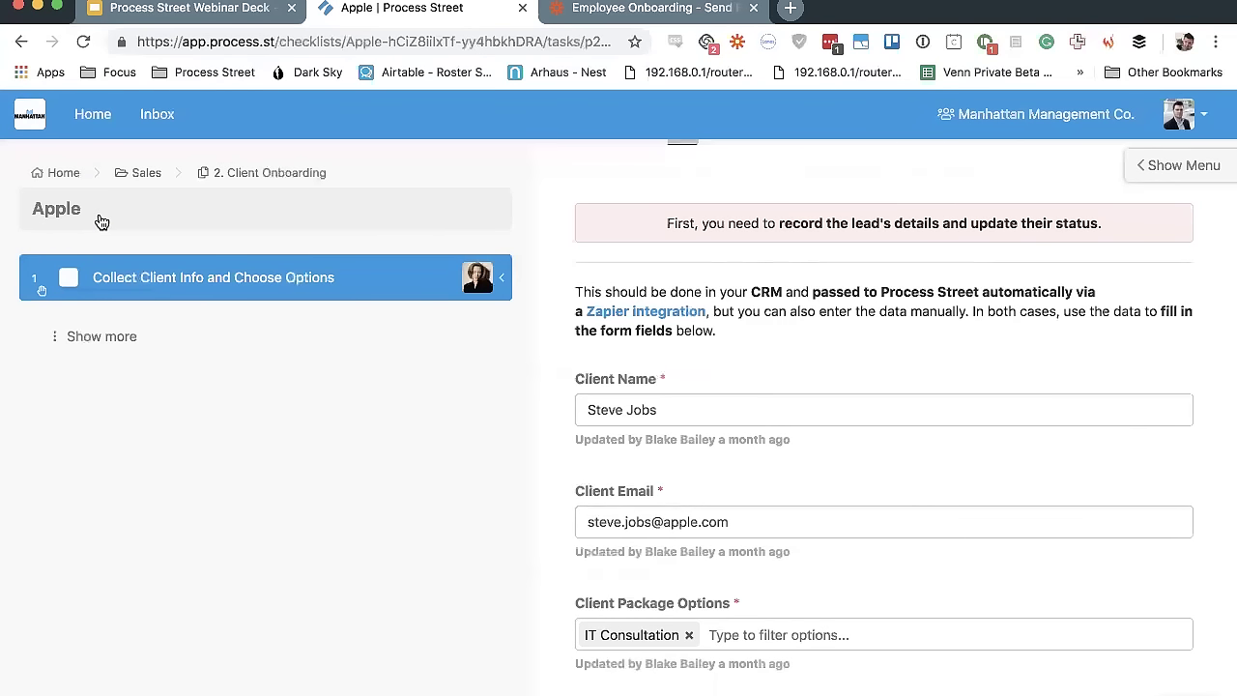
Remove the IT Consultation tag from the Apple checklist's Client Package Options
{"action": "scroll", "coordinate": [773, 415], "scroll_direction": "down", "scroll_amount": 1}
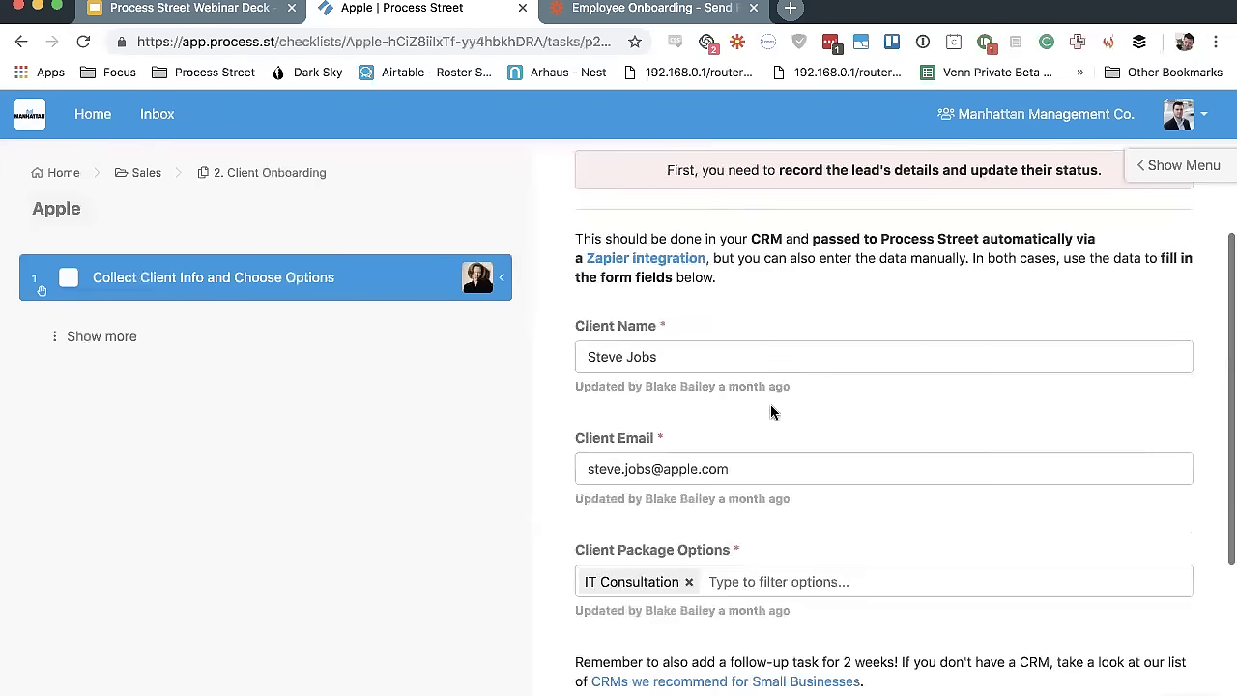
{"action": "scroll", "coordinate": [667, 357], "scroll_direction": "down", "scroll_amount": 2}
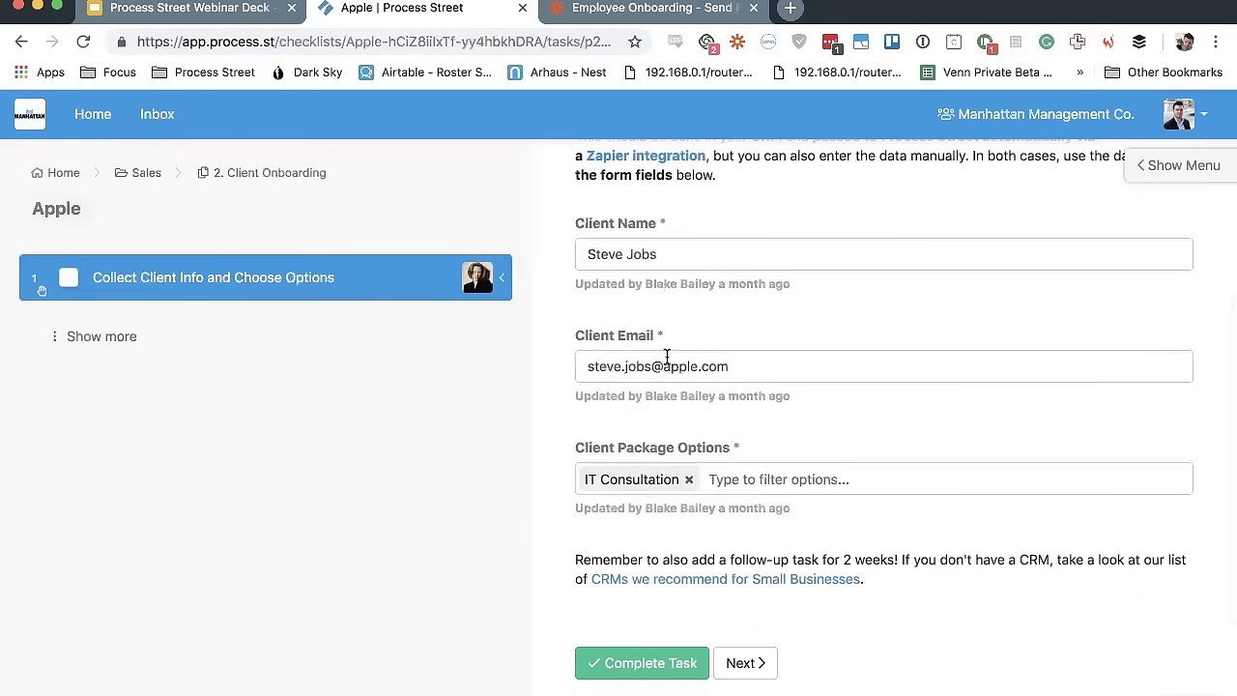
{"action": "left_click", "coordinate": [743, 483]}
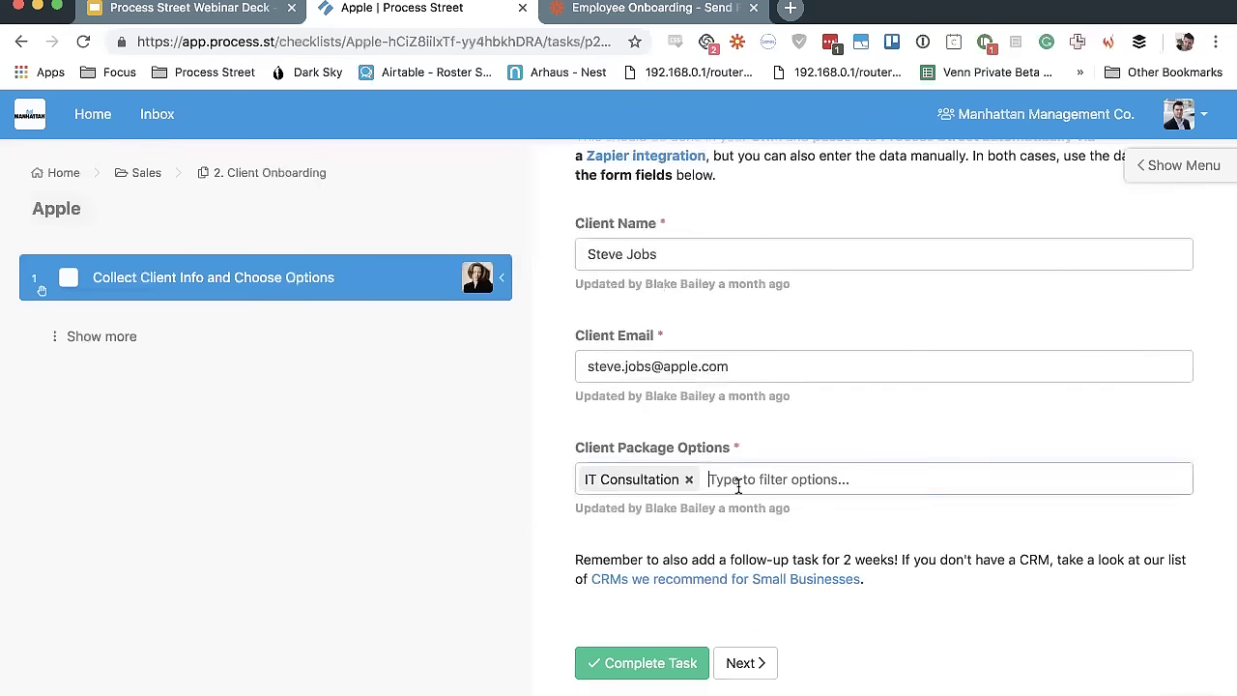
{"action": "left_click", "coordinate": [133, 338]}
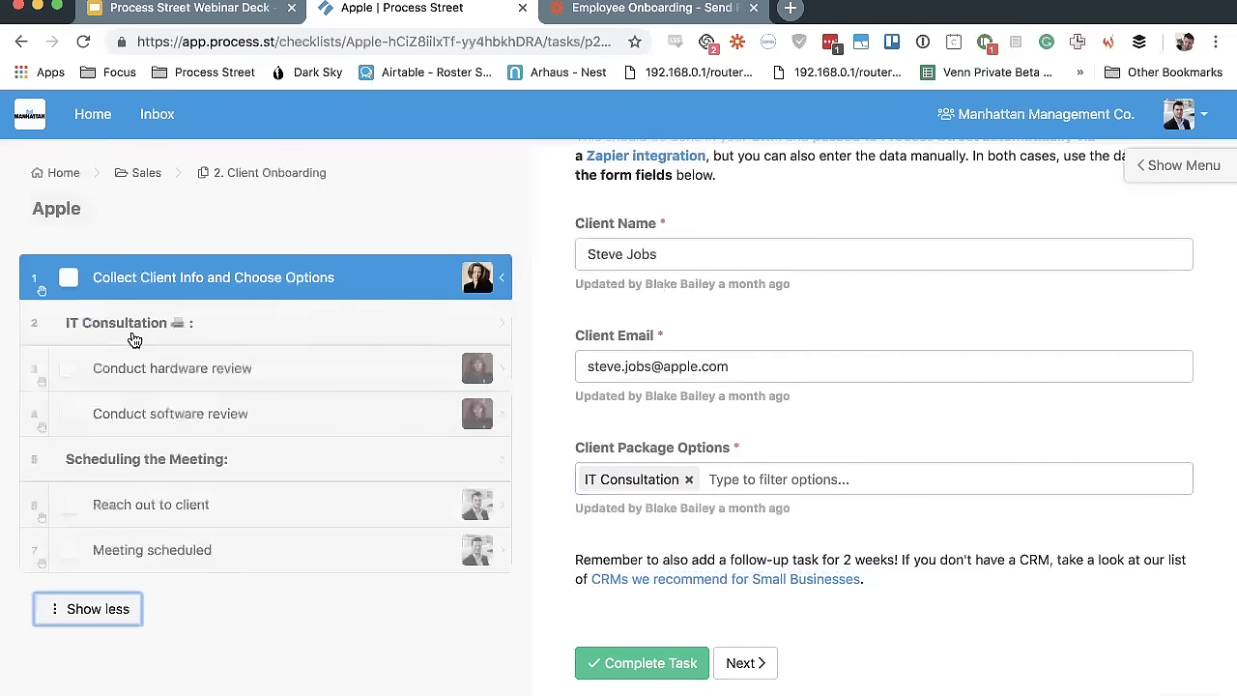
{"action": "left_click", "coordinate": [688, 481]}
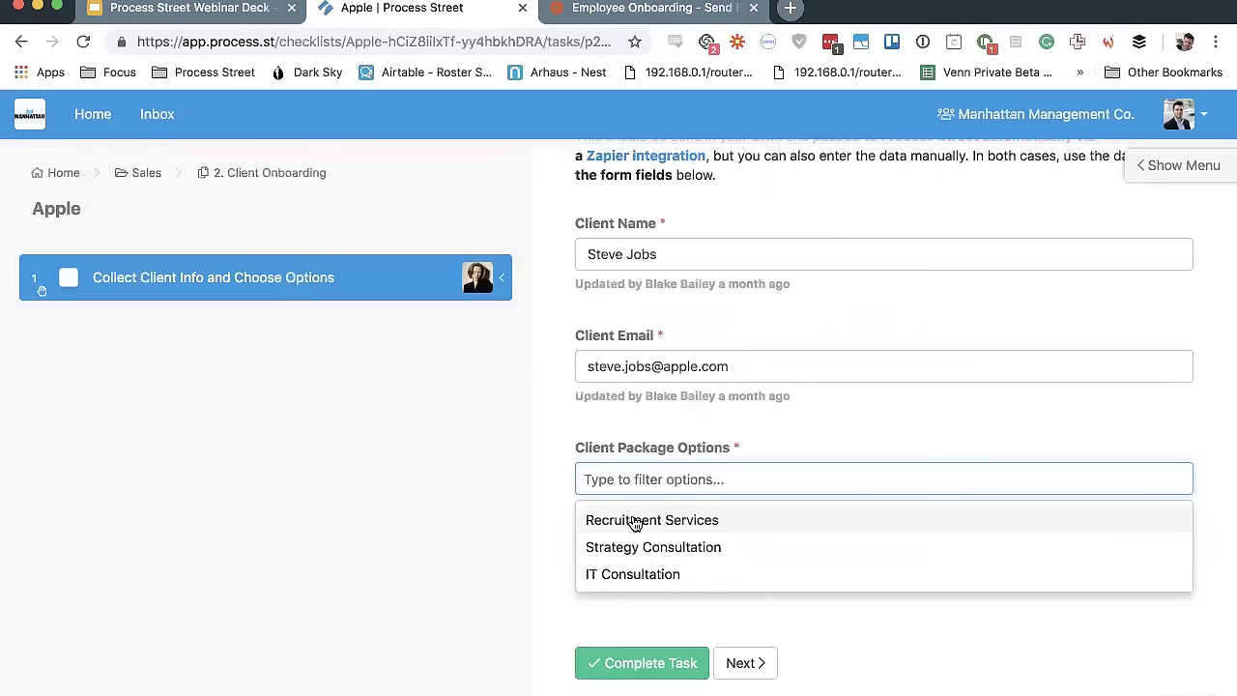
Choose Recruitment Services in the Client Package Options dropdown
{"action": "left_click", "coordinate": [635, 520]}
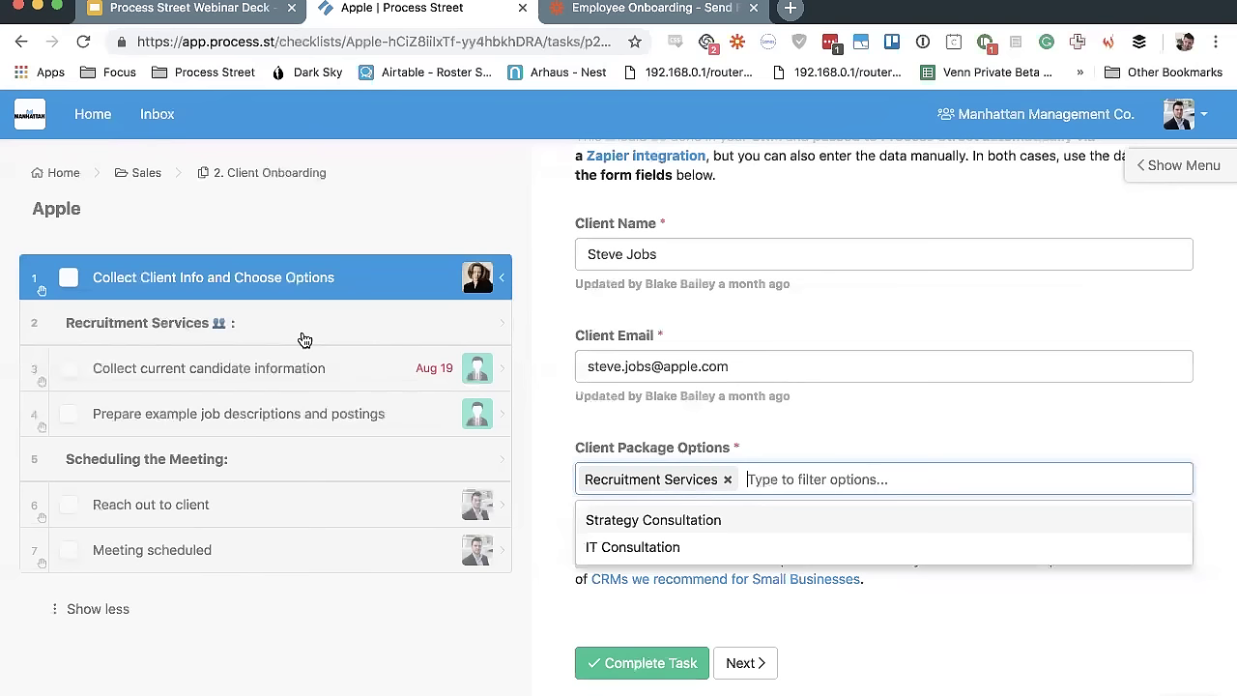
Reselect Recruitment Services, then add Strategy Consultation and IT Consultation to the client's packages
{"action": "left_click", "coordinate": [727, 479]}
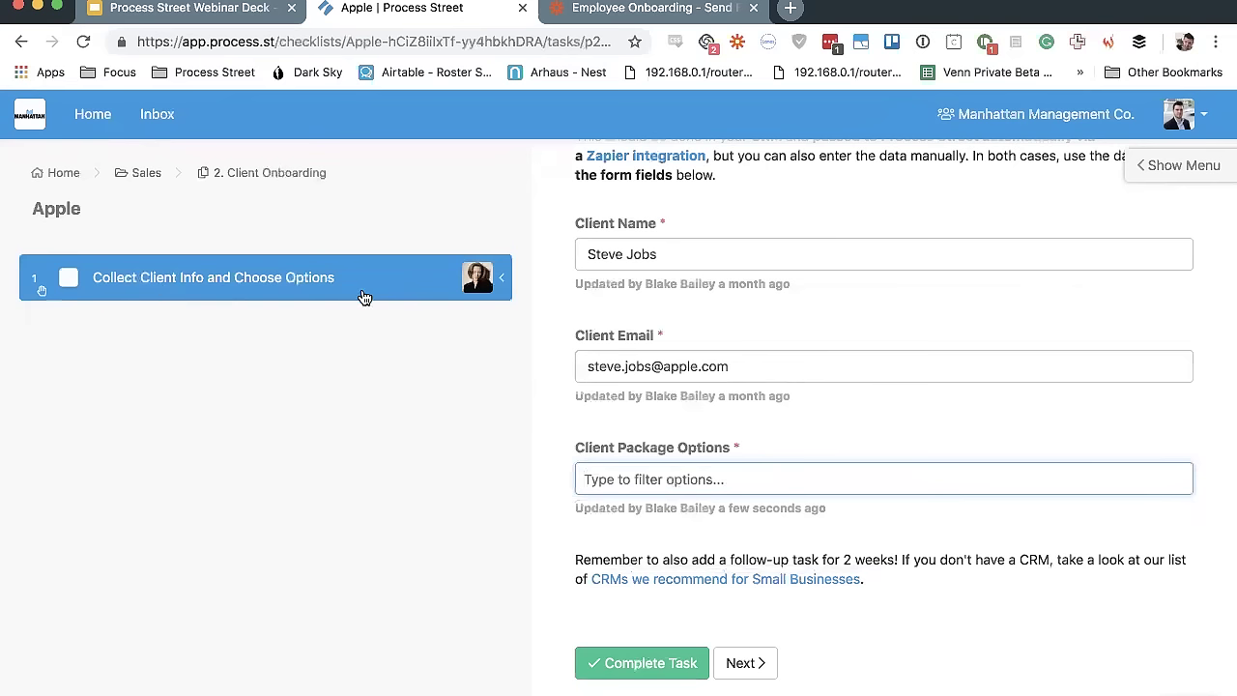
{"action": "left_click", "coordinate": [692, 474]}
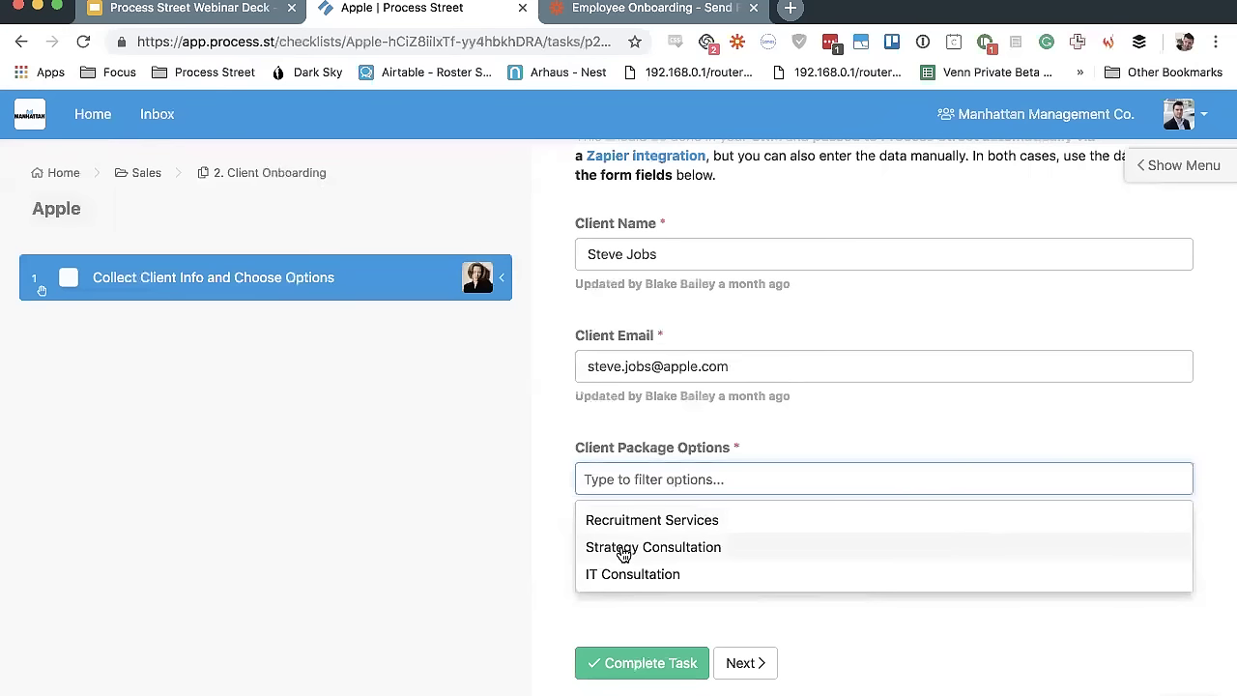
{"action": "left_click", "coordinate": [646, 526]}
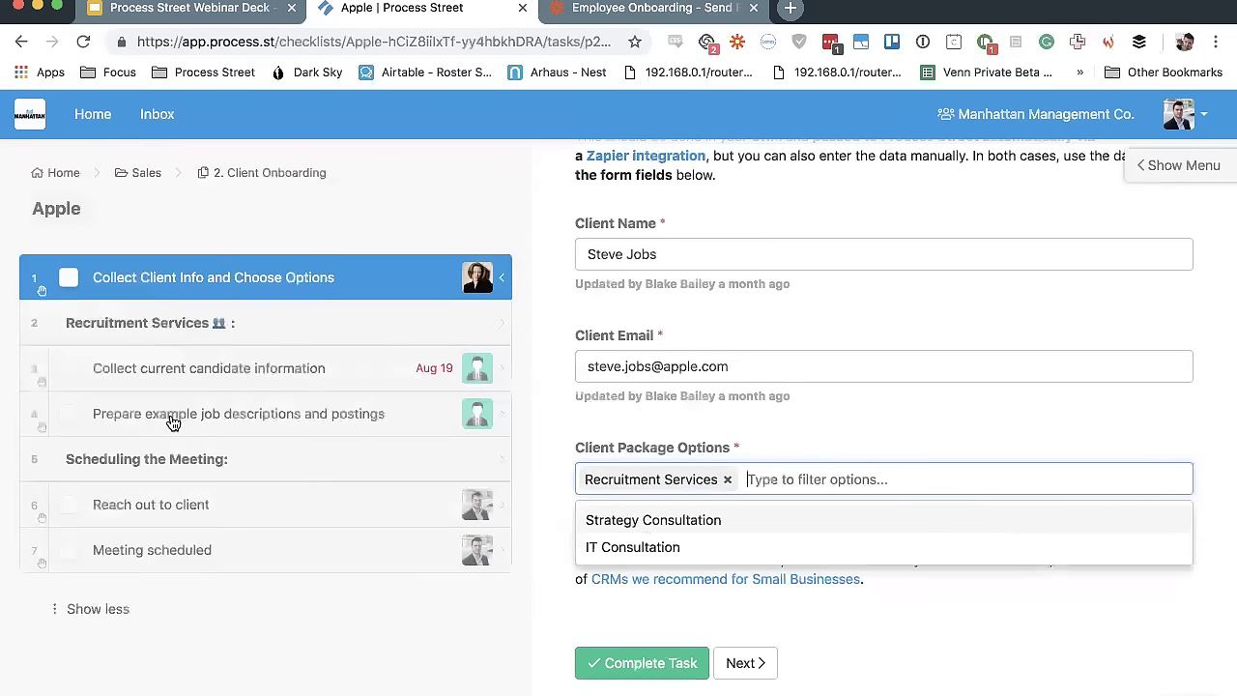
{"action": "left_click", "coordinate": [677, 519]}
{"action": "left_click", "coordinate": [600, 526]}
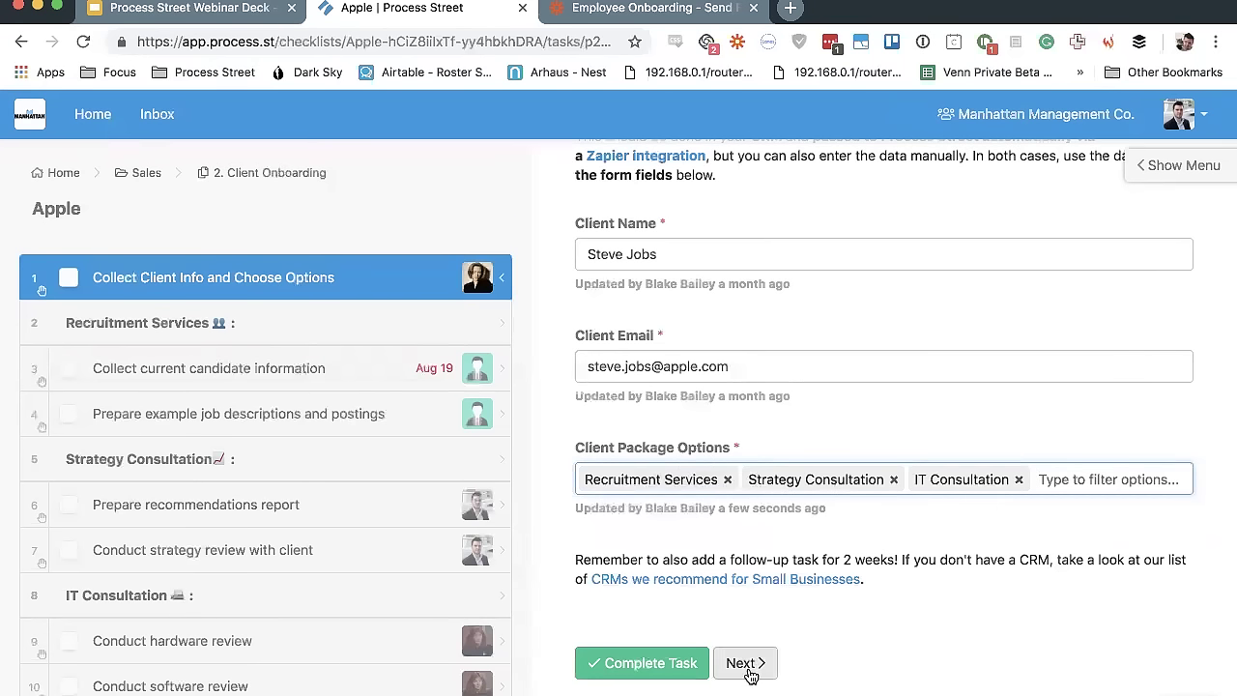
{"action": "left_click", "coordinate": [839, 665]}
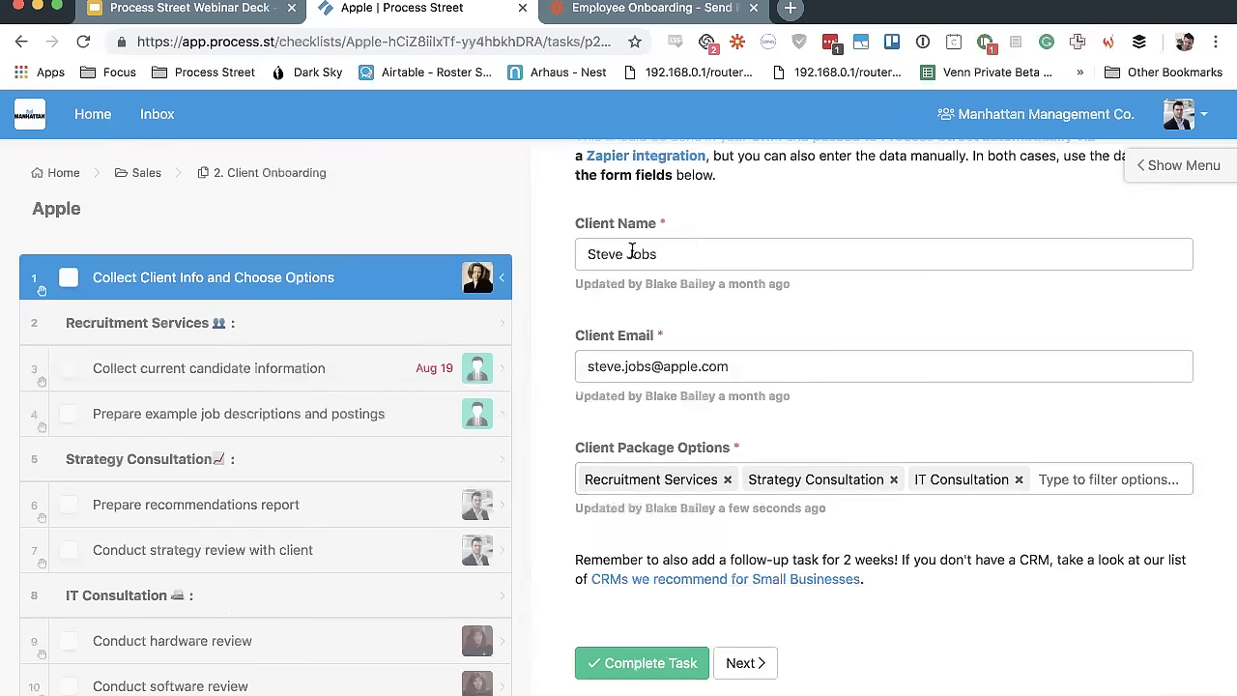
Clear and re-enter the Client Name, then check off Collect Client Info and Choose Options
{"action": "scroll", "coordinate": [632, 251], "scroll_direction": "up", "scroll_amount": 2}
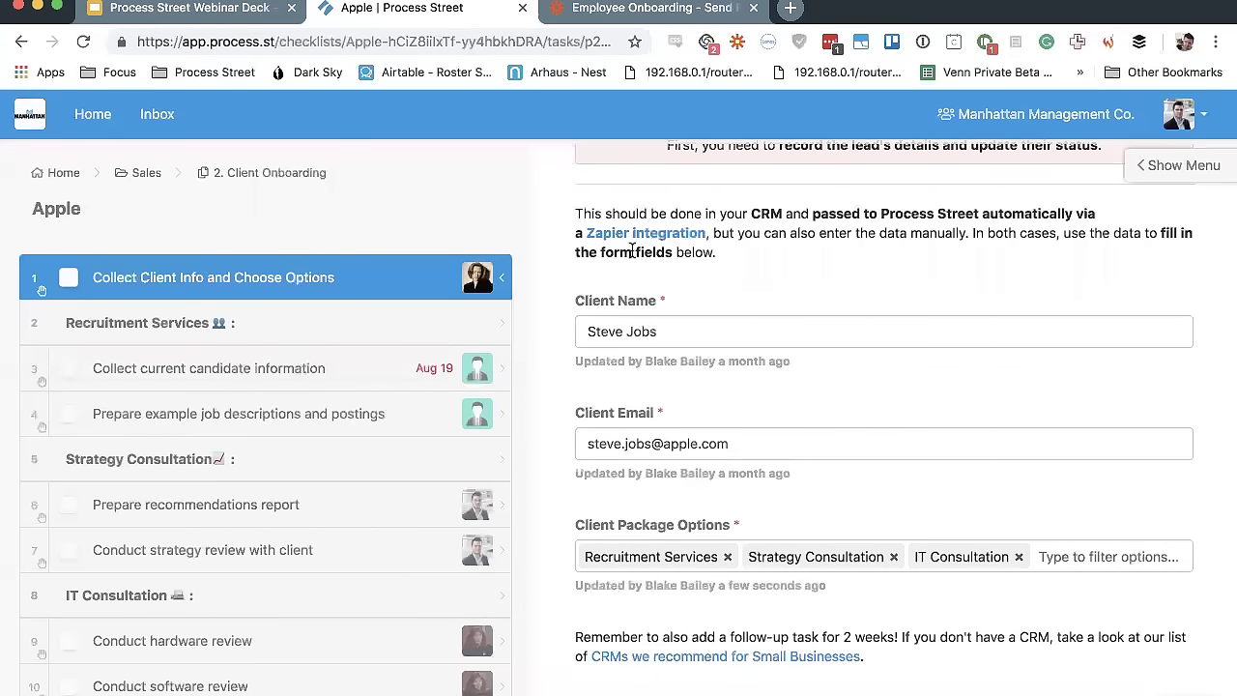
{"action": "triple_click", "coordinate": [699, 328]}
{"action": "key", "text": "BackSpace"}
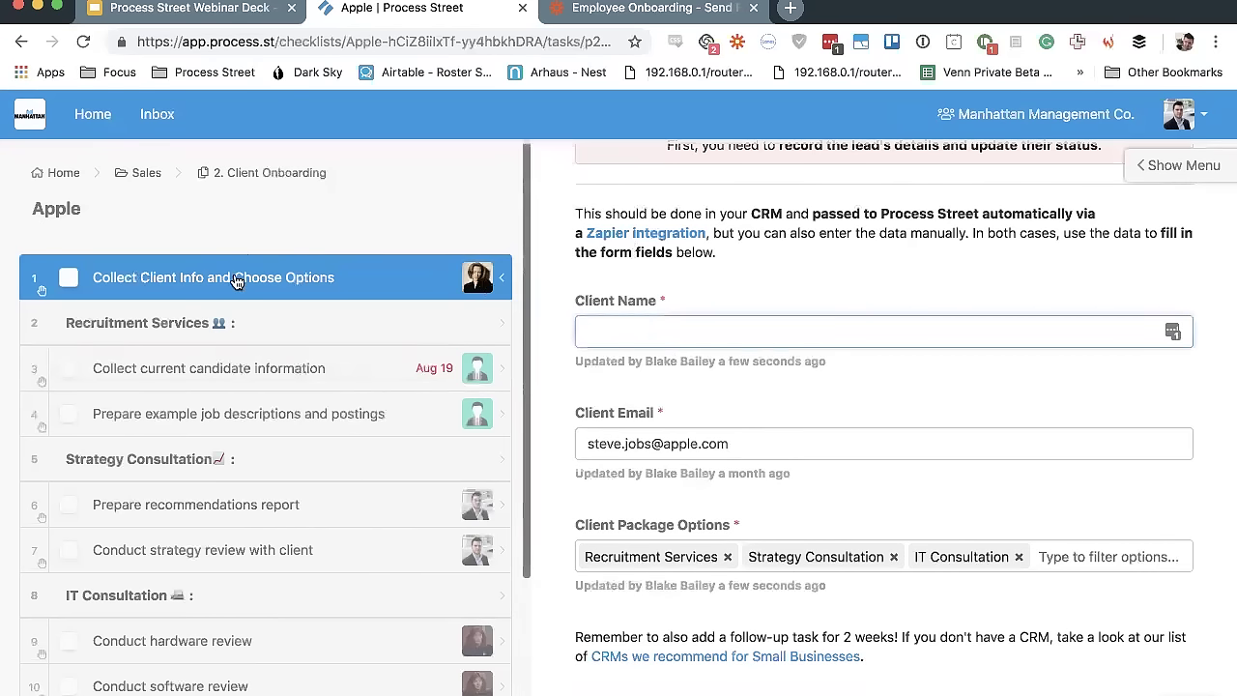
{"action": "left_click", "coordinate": [67, 278]}
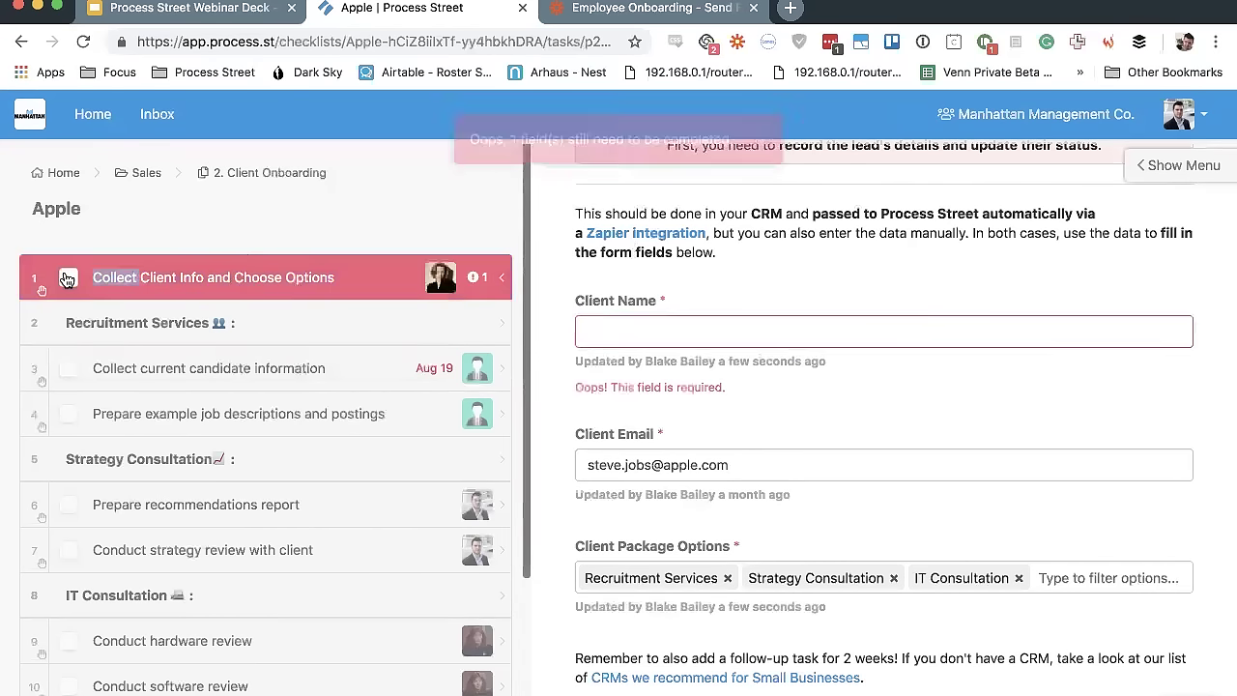
{"action": "left_click", "coordinate": [613, 336]}
{"action": "type", "text": "Steve"}
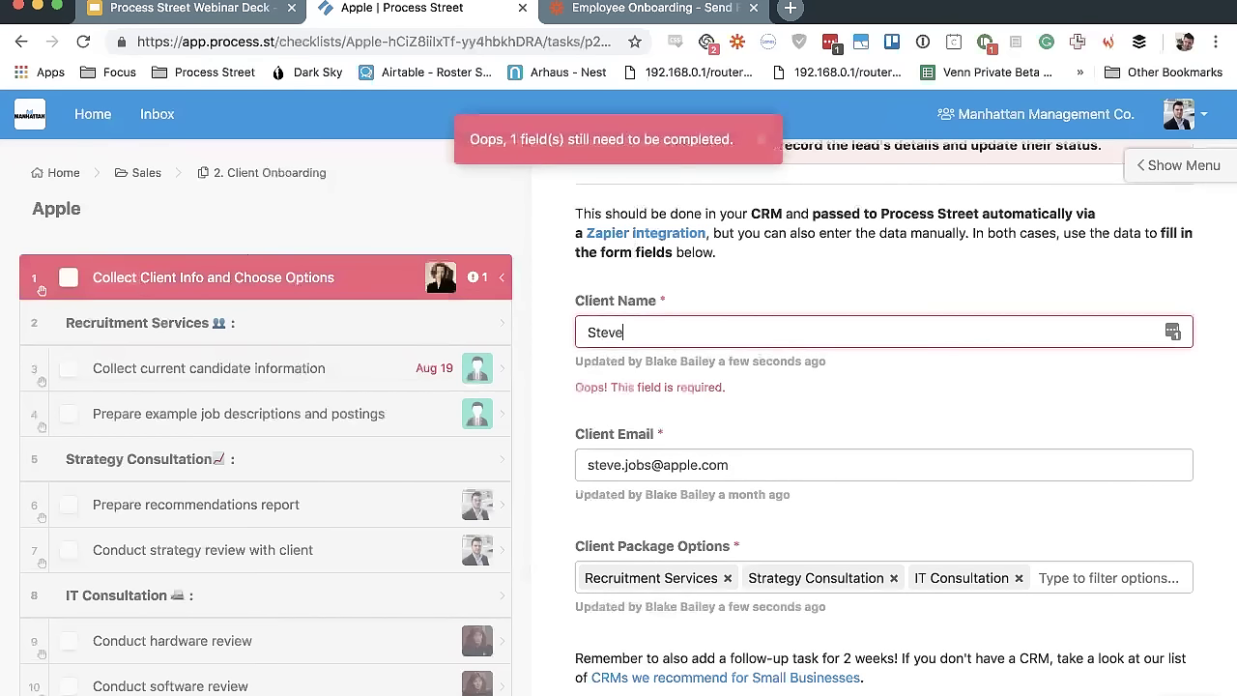
{"action": "left_click", "coordinate": [70, 279]}
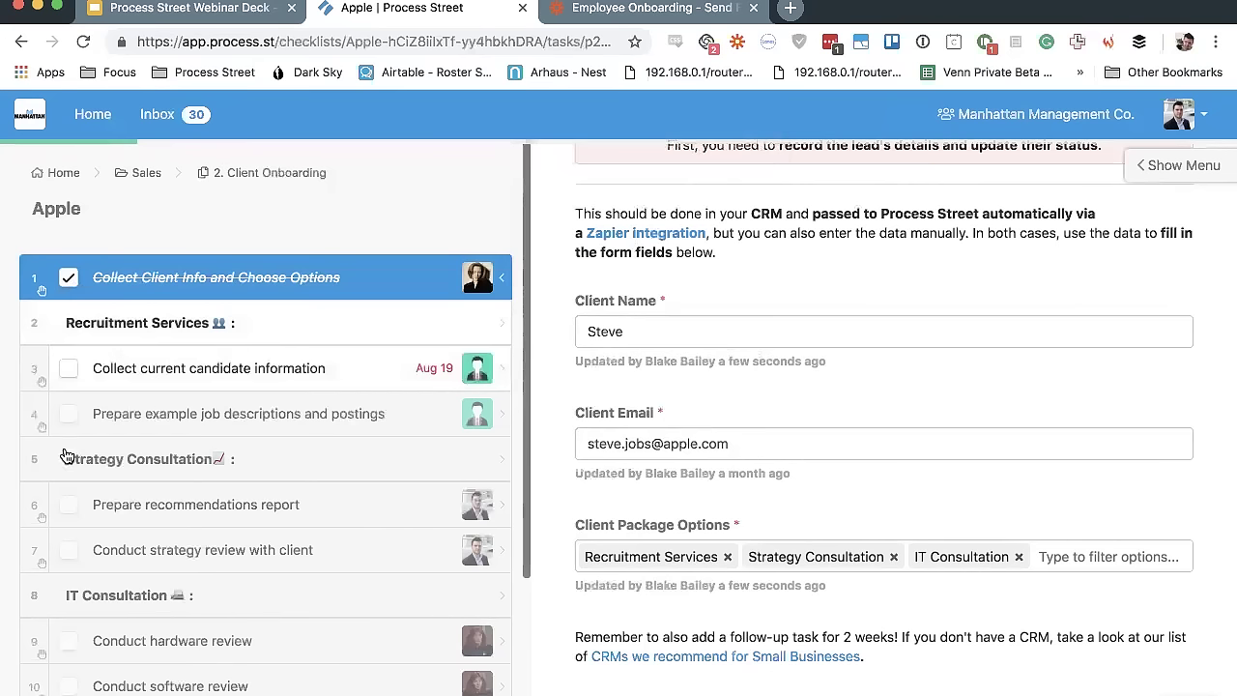
Check off Collect current candidate information, then go back to Collect Client Info and Choose Options
{"action": "left_click", "coordinate": [63, 522]}
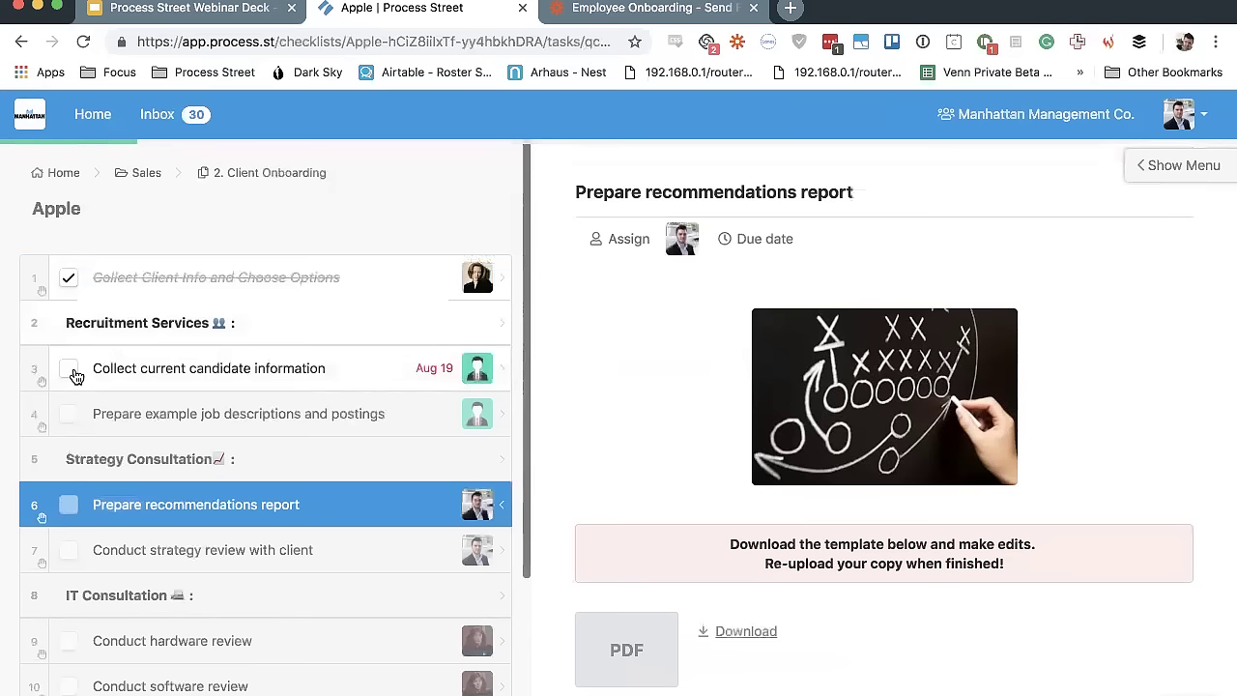
{"action": "left_click", "coordinate": [69, 370]}
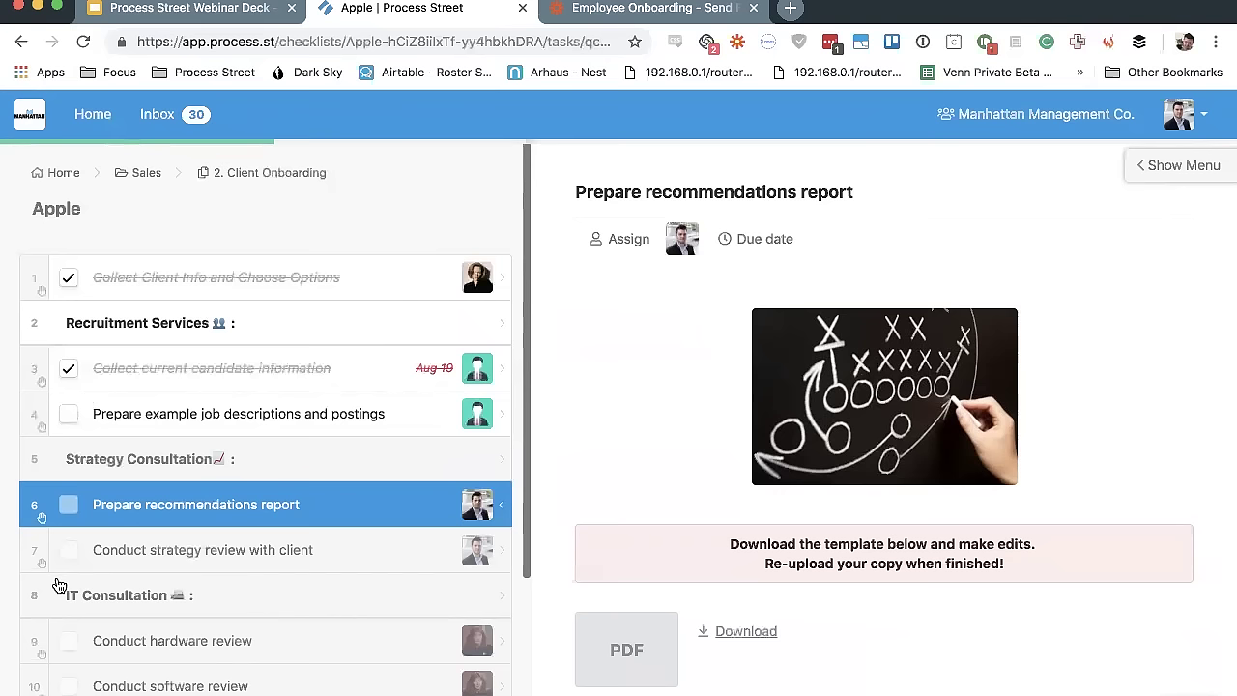
{"action": "left_click", "coordinate": [206, 282]}
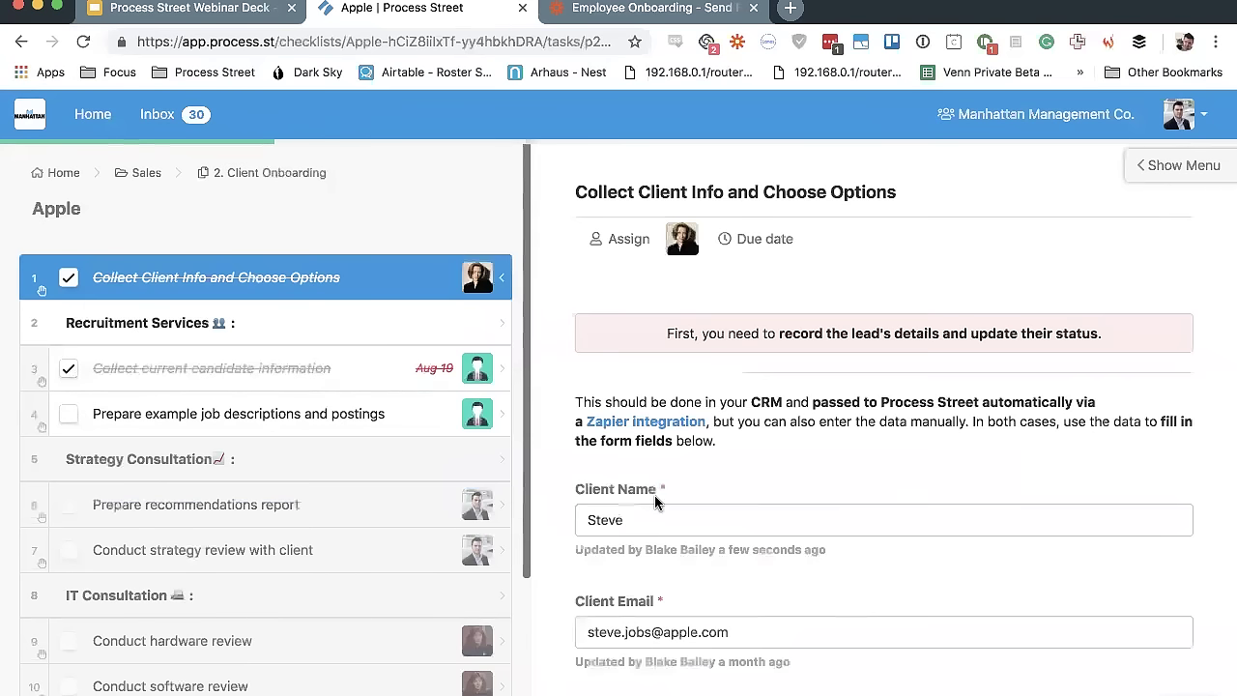
Open Collect current candidate information to show its Position and Current Candidates in Pipeline fields
{"action": "scroll", "coordinate": [696, 641], "scroll_direction": "down", "scroll_amount": 5}
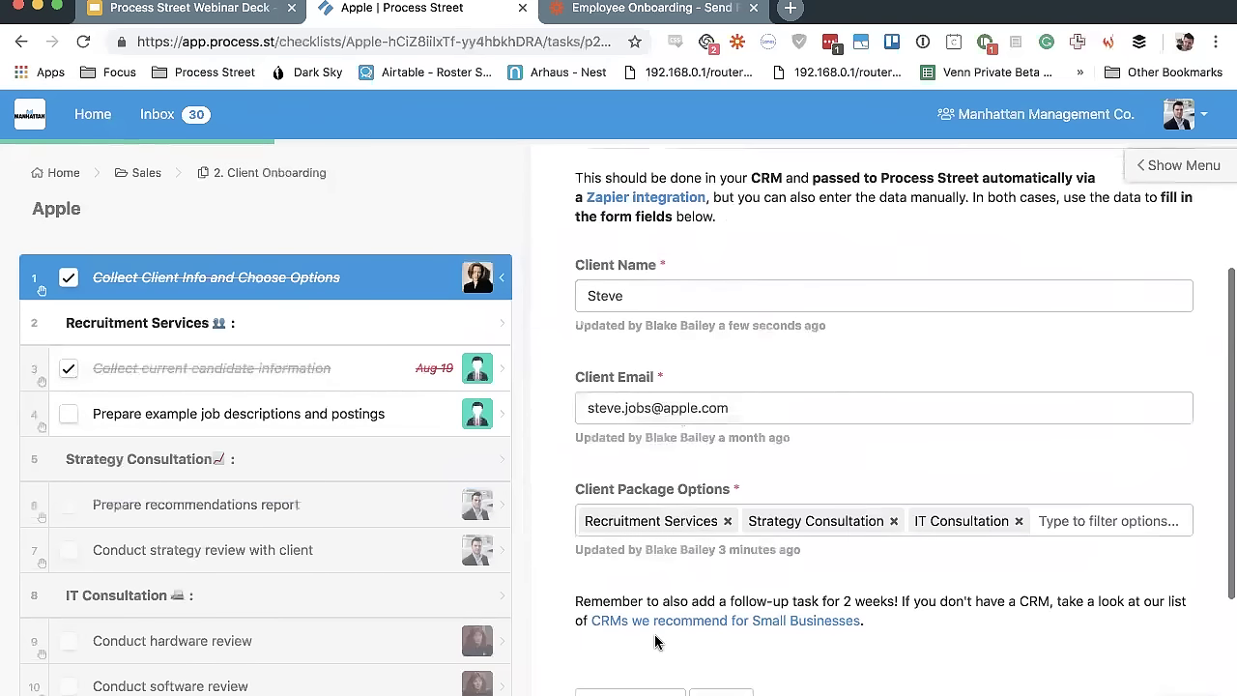
{"action": "left_click", "coordinate": [349, 385]}
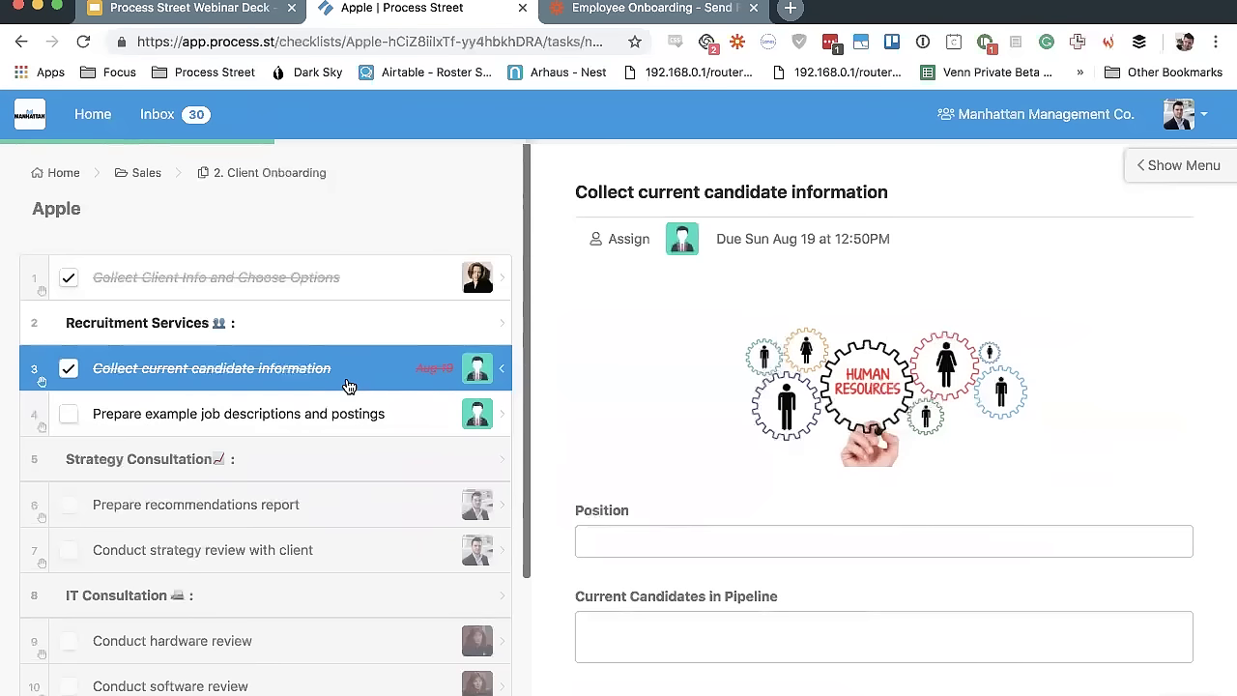
Close the Assign users list unchanged and view the task's assignee, the Human Resources group
{"action": "left_click", "coordinate": [610, 235]}
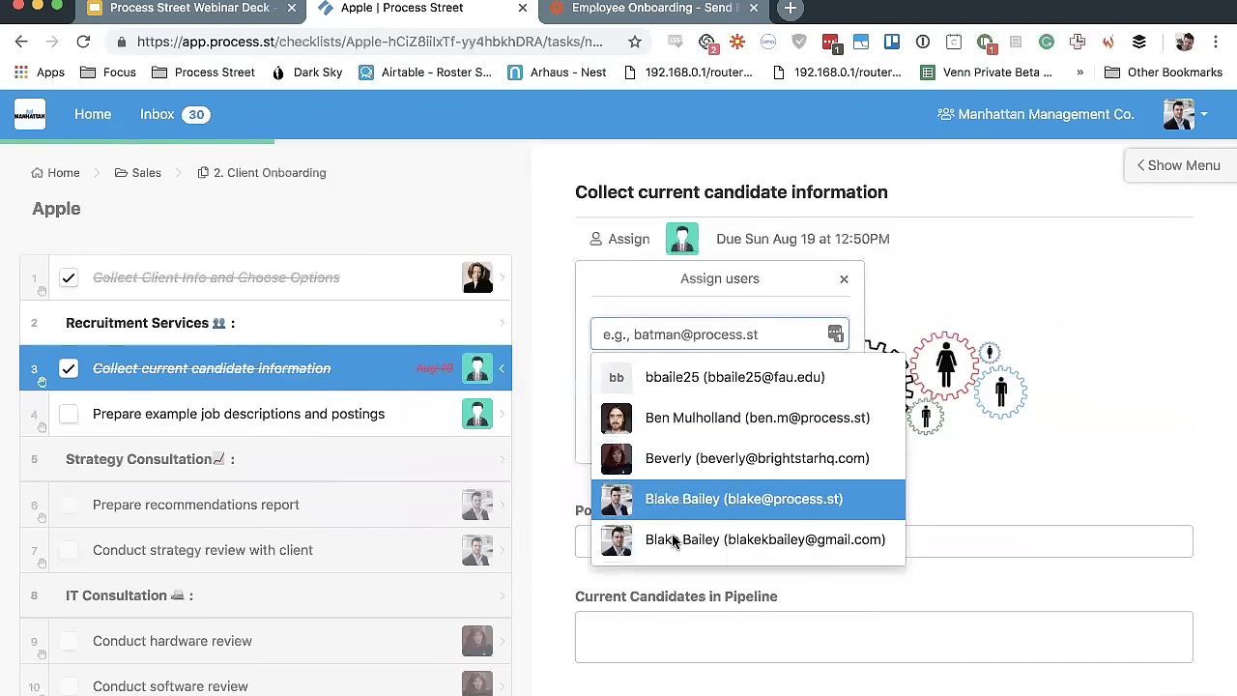
{"action": "left_click", "coordinate": [845, 279]}
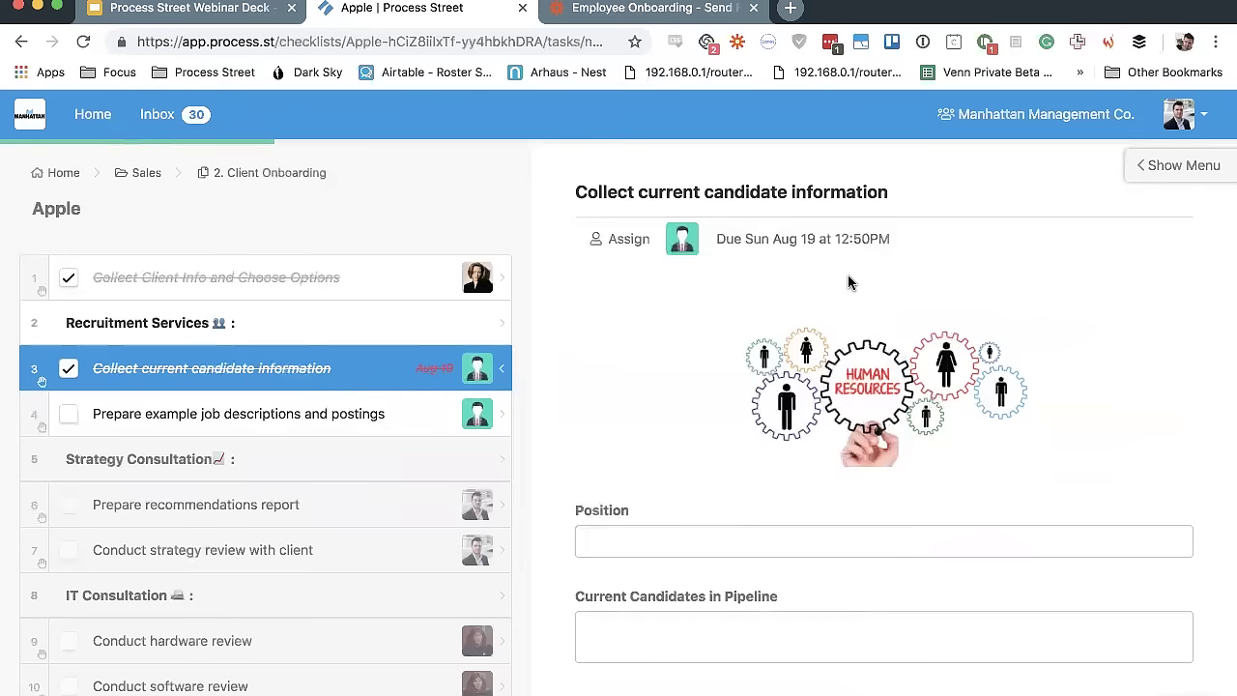
{"action": "left_click", "coordinate": [691, 239]}
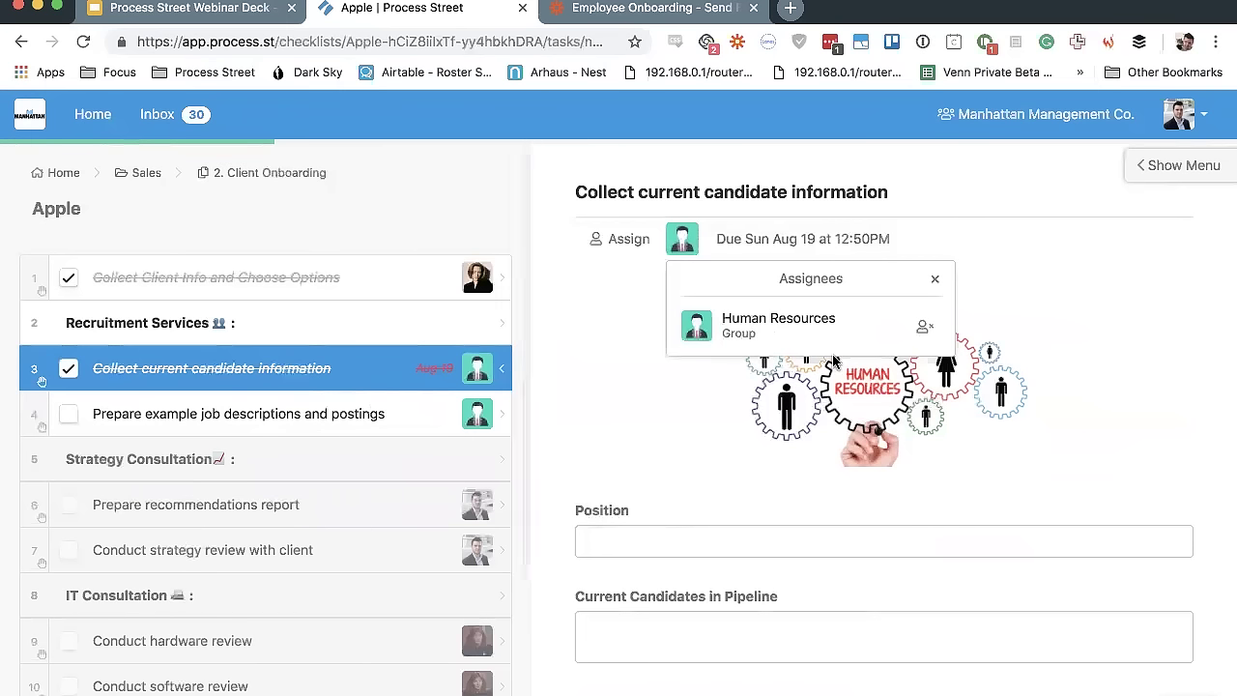
Close the assignees list and bring up the Apple checklist's side panel with its options
{"action": "left_click", "coordinate": [934, 279]}
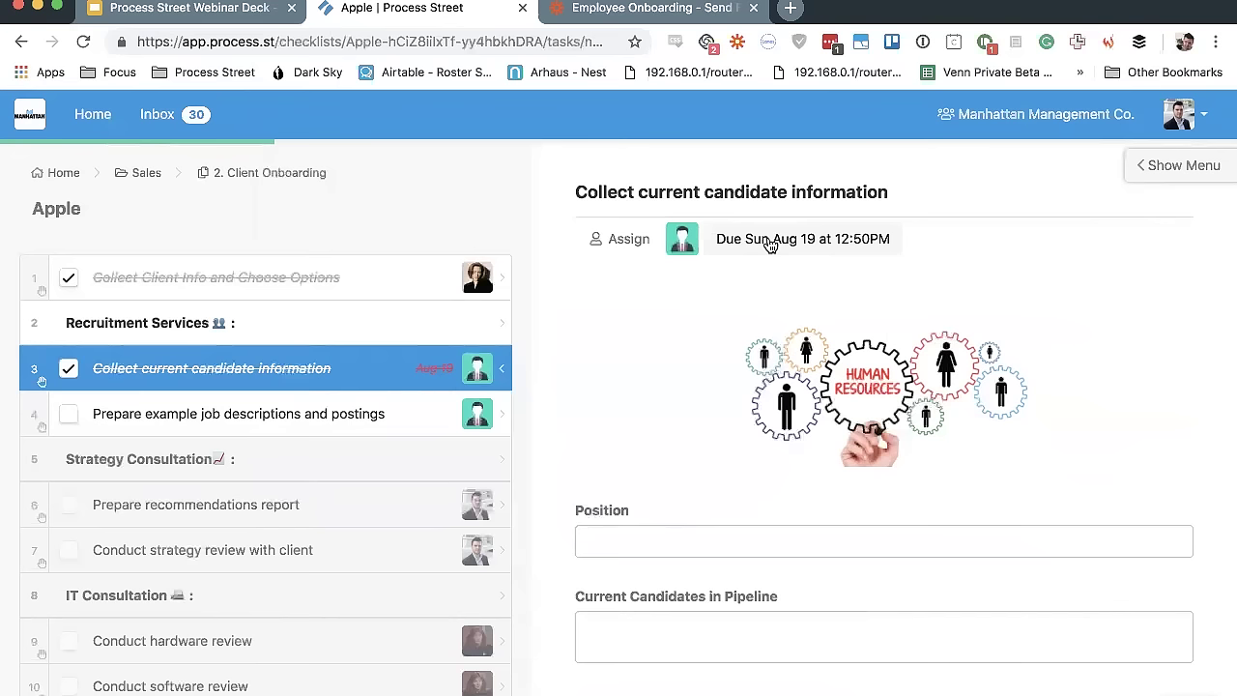
{"action": "left_click", "coordinate": [1175, 170]}
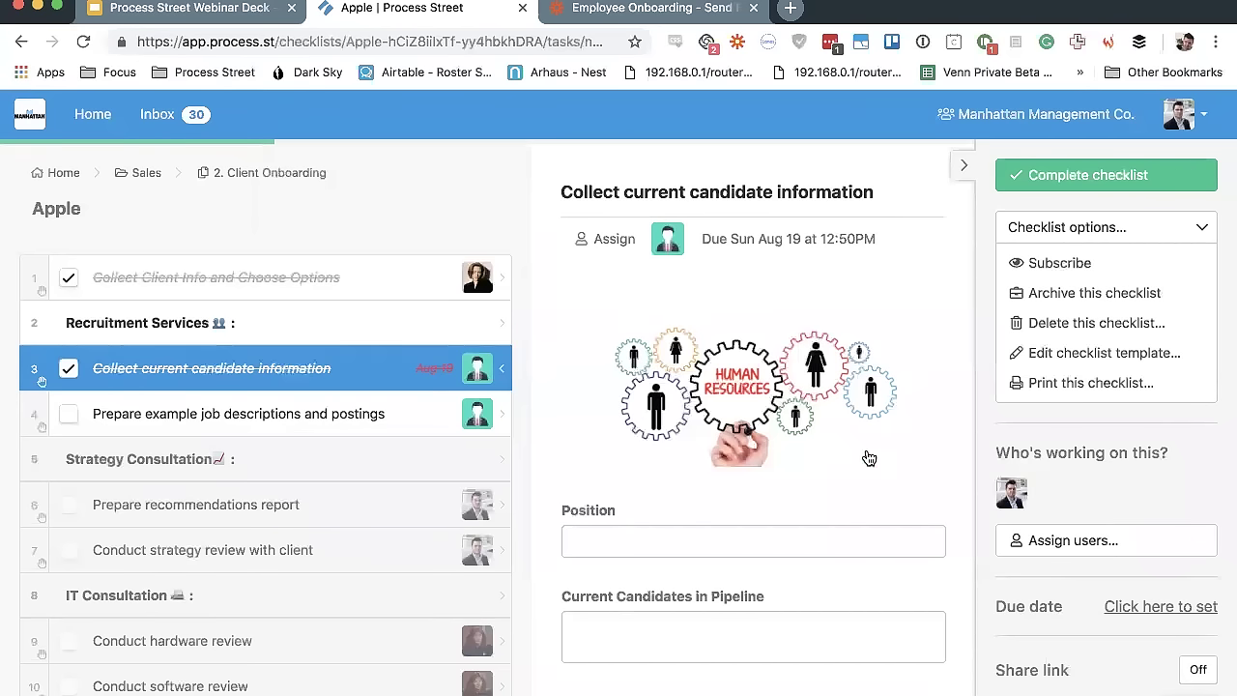
Leave assignees unchanged and save the Apple checklist's due date as Sep 20, 12:10PM
{"action": "left_click", "coordinate": [1055, 543]}
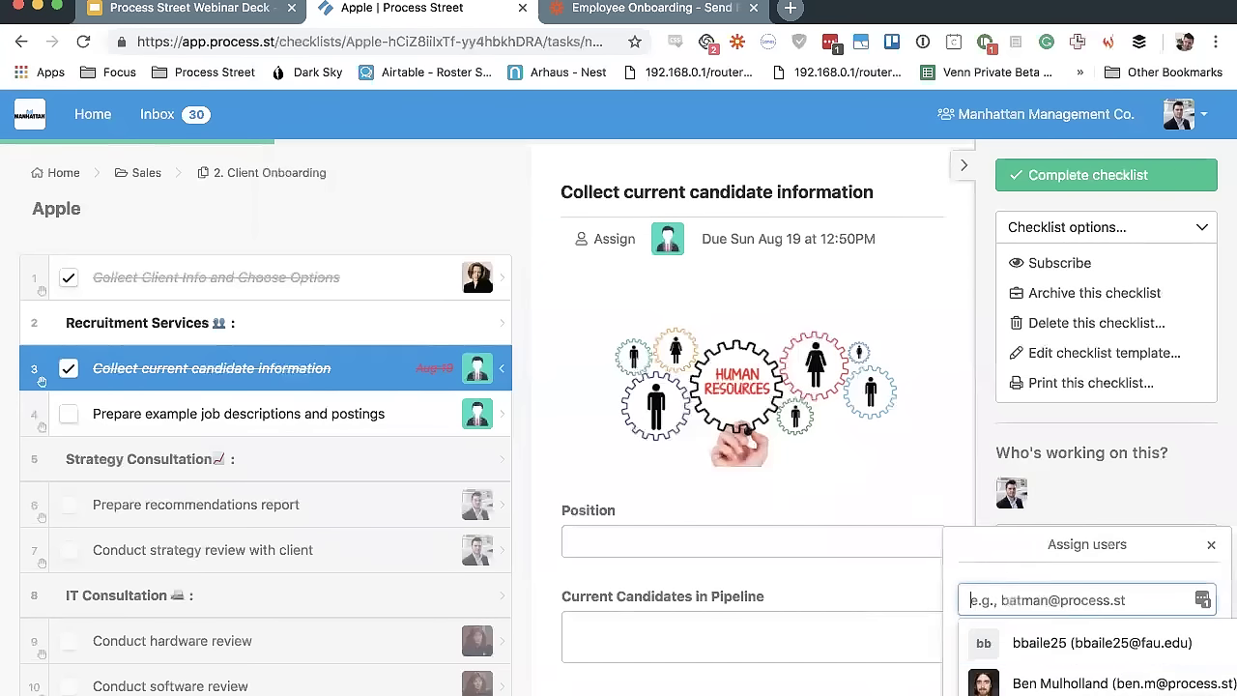
{"action": "left_click", "coordinate": [1212, 548]}
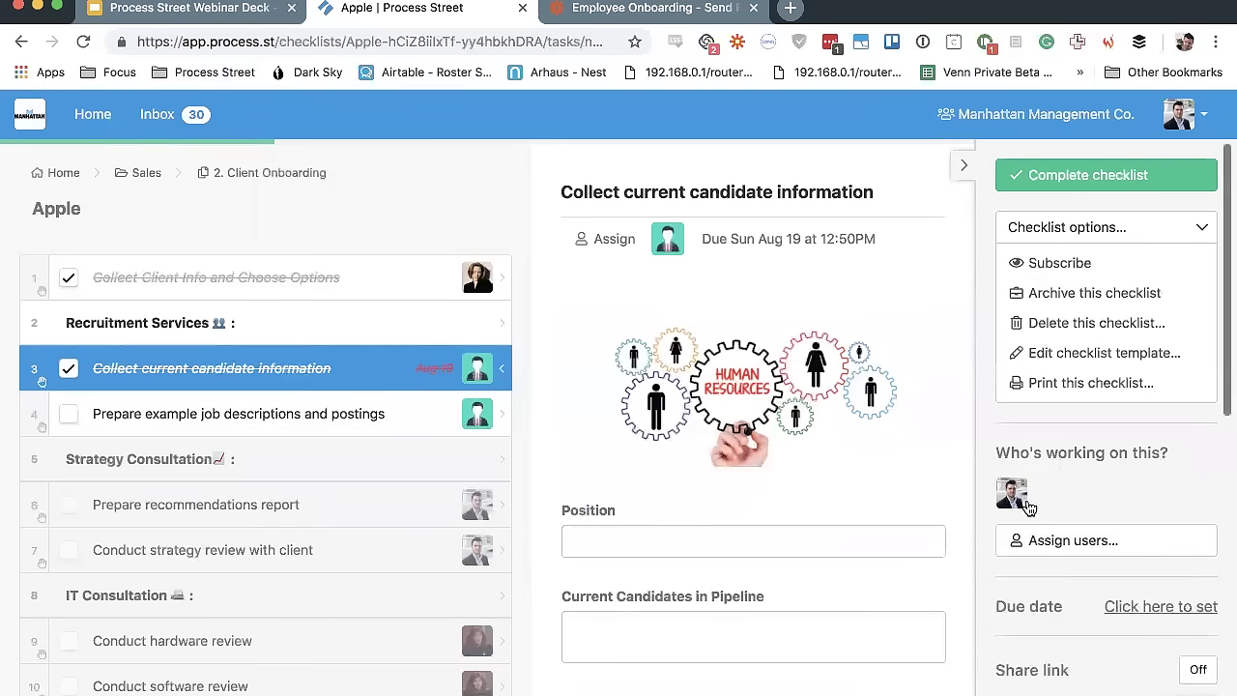
{"action": "left_click", "coordinate": [1127, 607]}
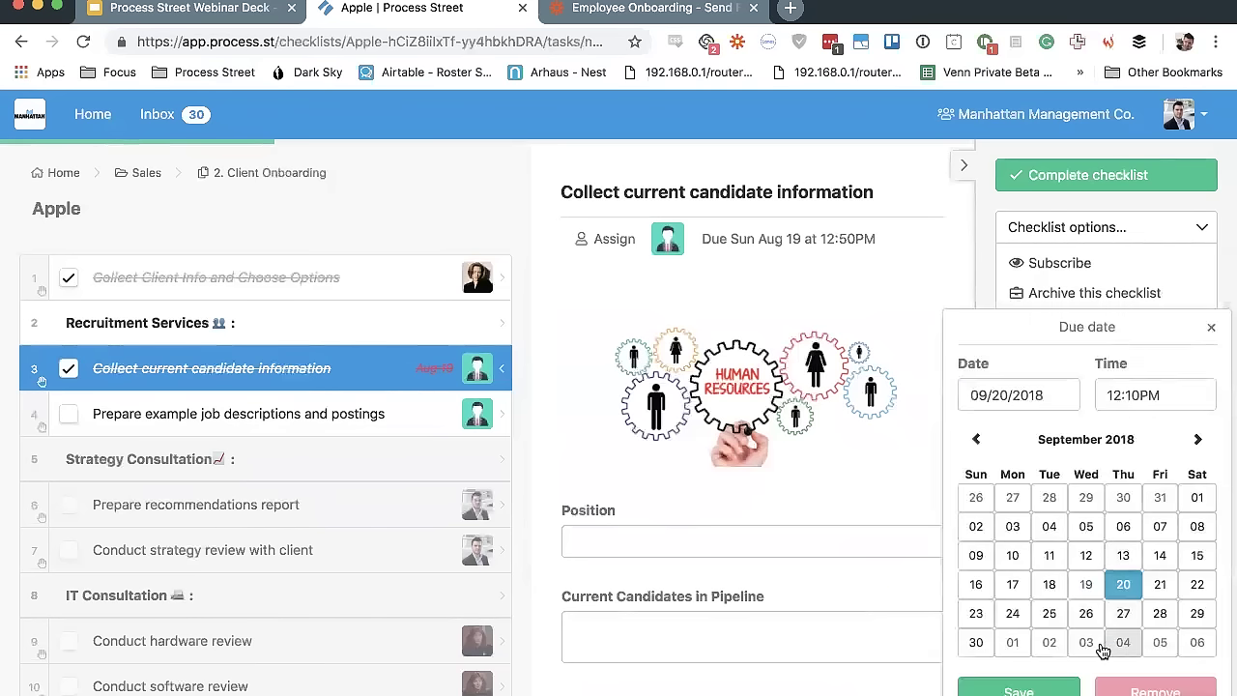
{"action": "left_click", "coordinate": [1018, 690]}
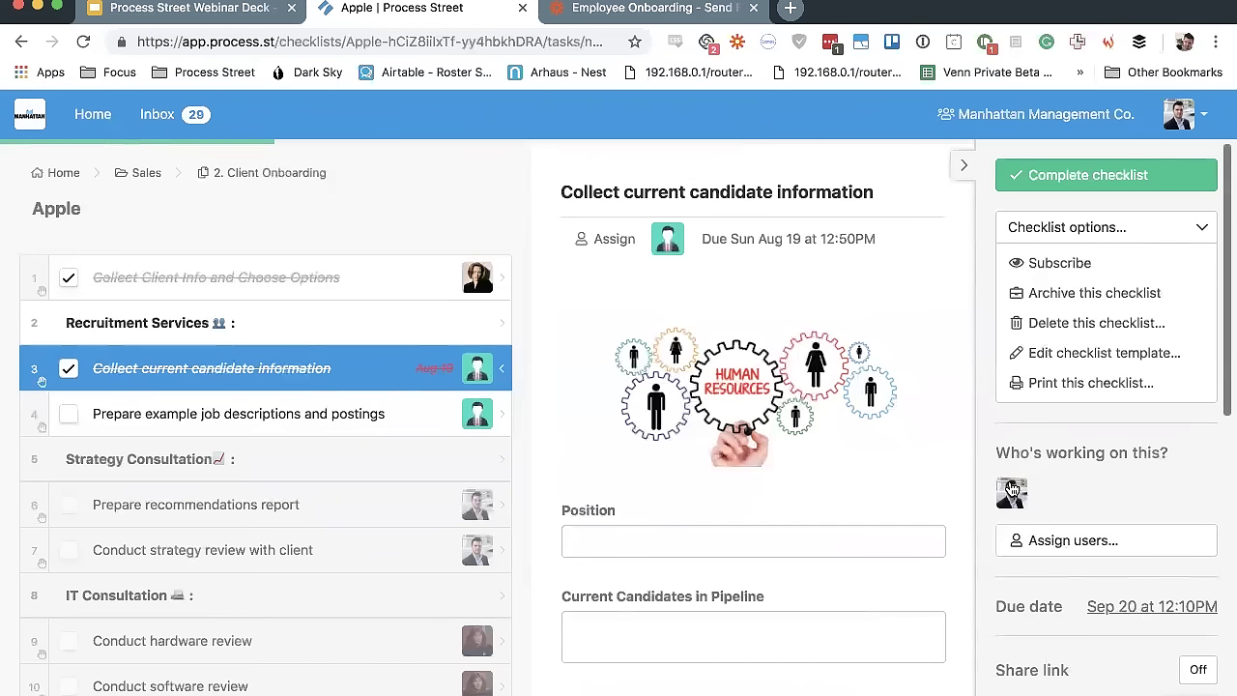
{"action": "mouse_move", "coordinate": [1012, 490]}
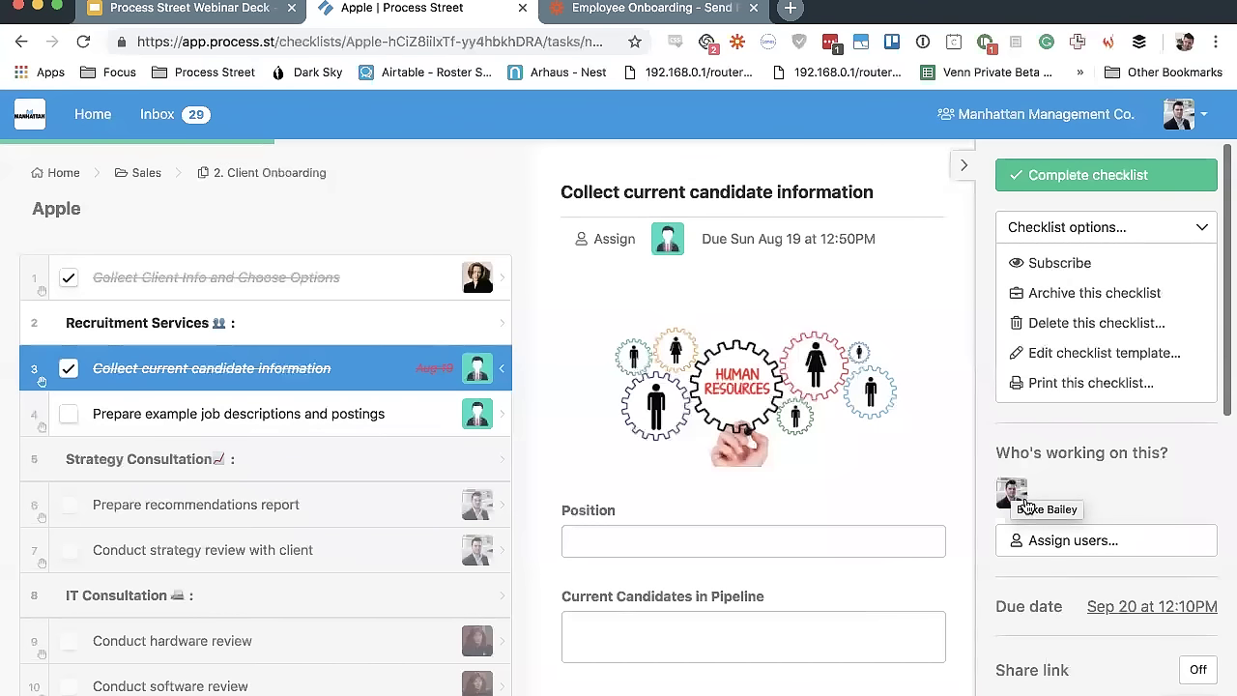
Open the job descriptions task, scroll the task list, then return to Collect Client Info and Choose Options
{"action": "left_click", "coordinate": [314, 406]}
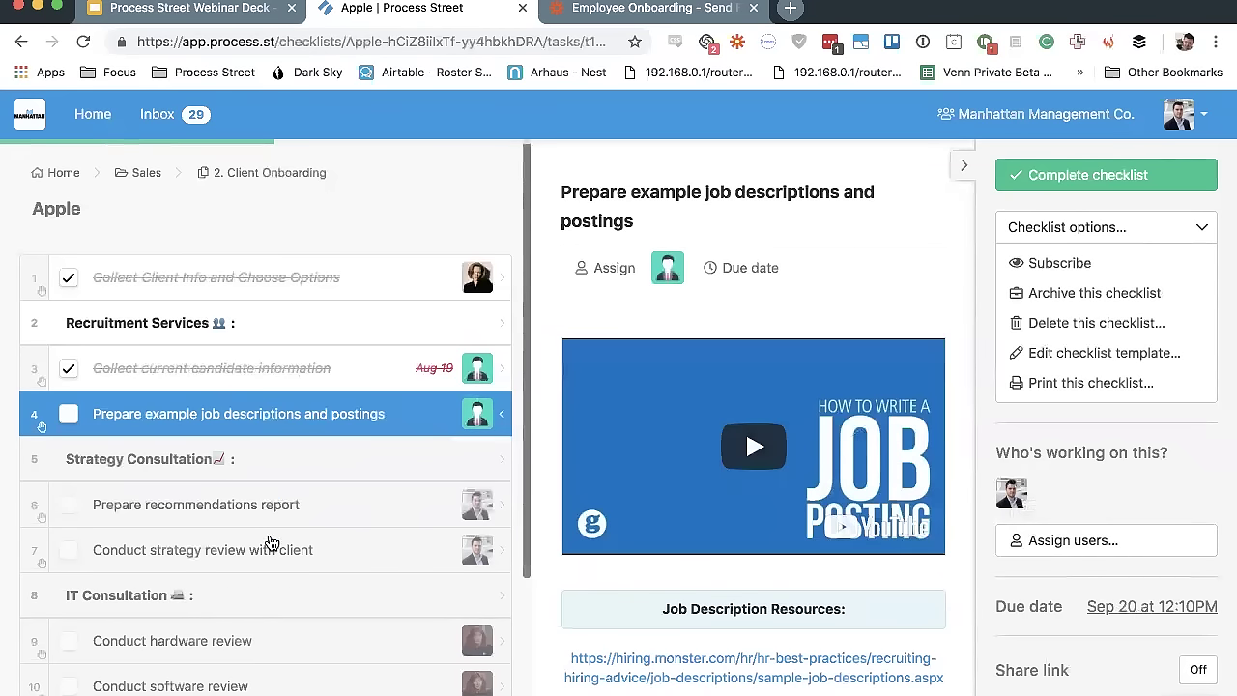
{"action": "double_click", "coordinate": [67, 551]}
{"action": "double_click", "coordinate": [66, 642]}
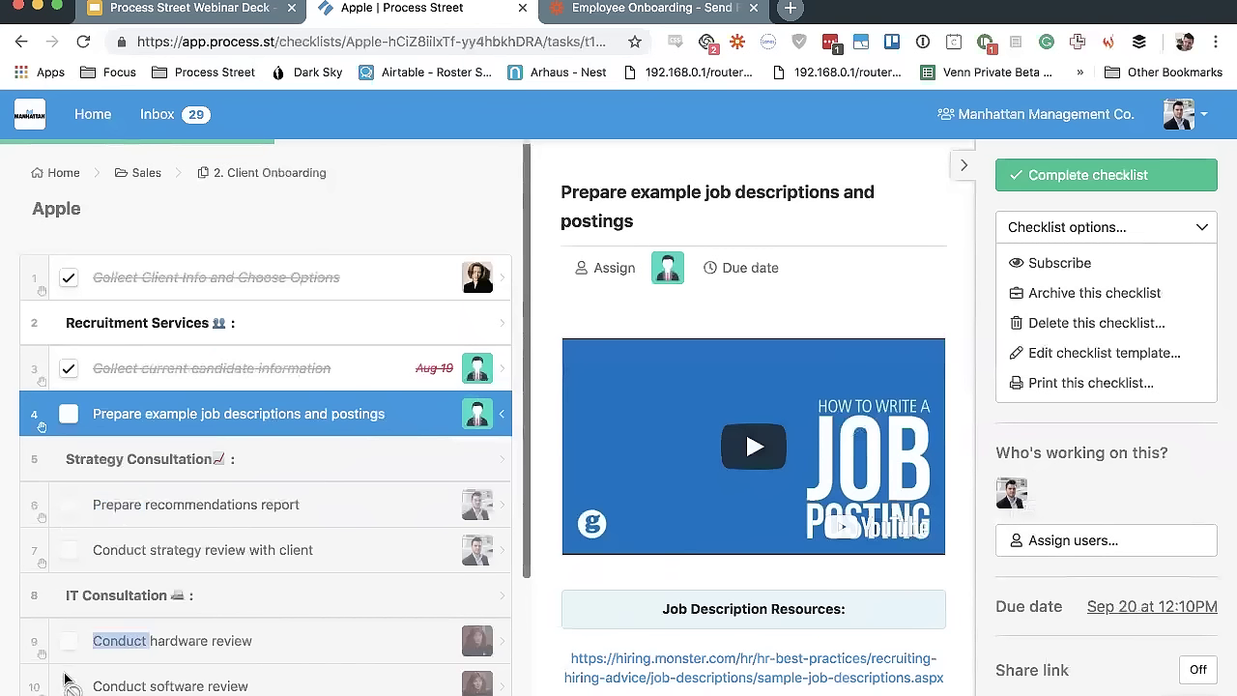
{"action": "double_click", "coordinate": [67, 686]}
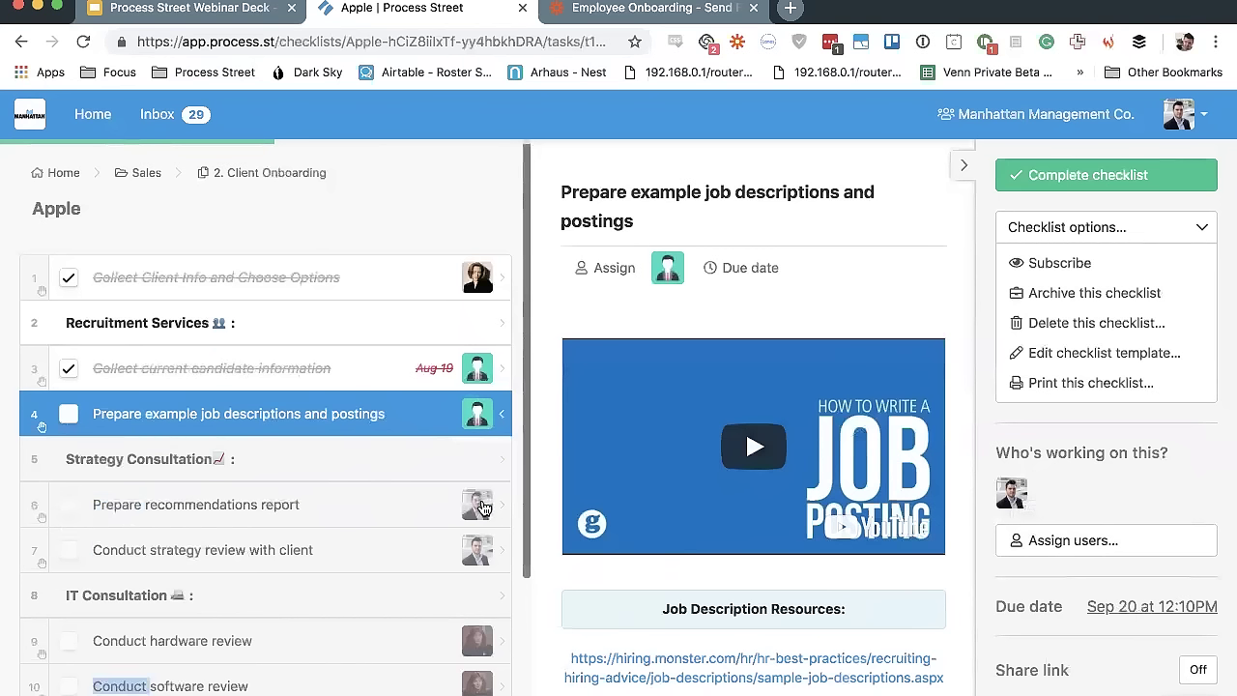
{"action": "scroll", "coordinate": [478, 559], "scroll_direction": "down", "scroll_amount": 3}
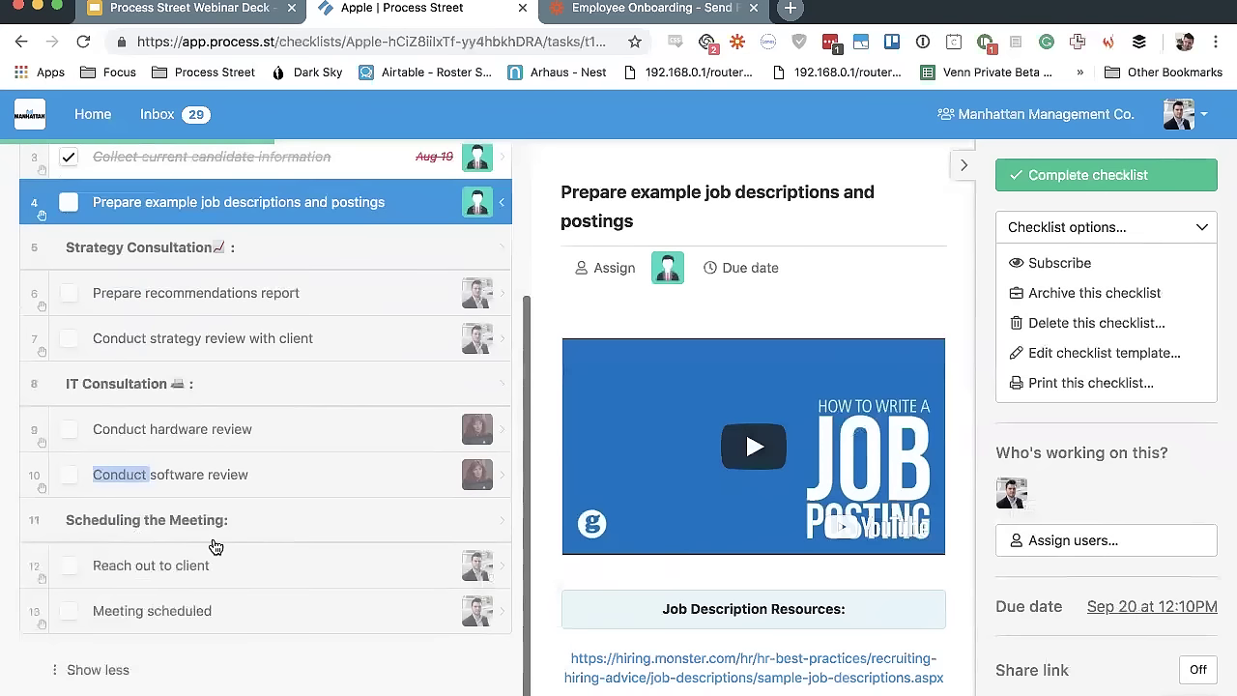
{"action": "scroll", "coordinate": [157, 365], "scroll_direction": "up", "scroll_amount": 3}
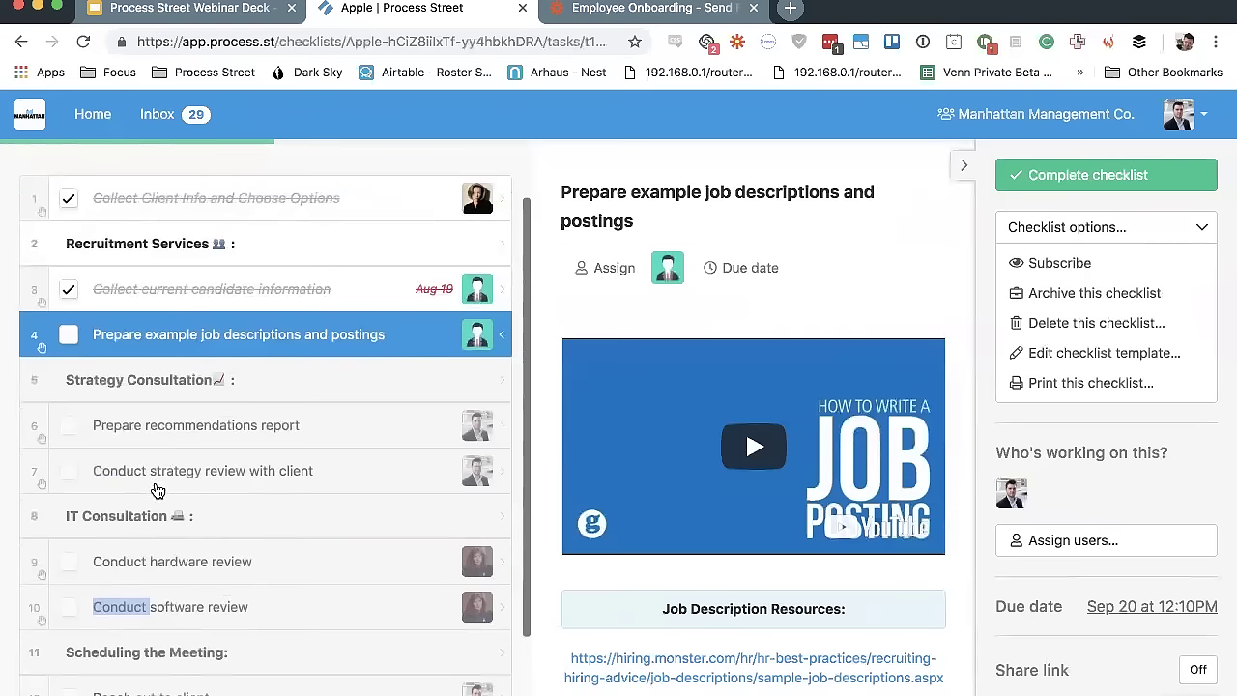
{"action": "scroll", "coordinate": [158, 488], "scroll_direction": "down", "scroll_amount": 3}
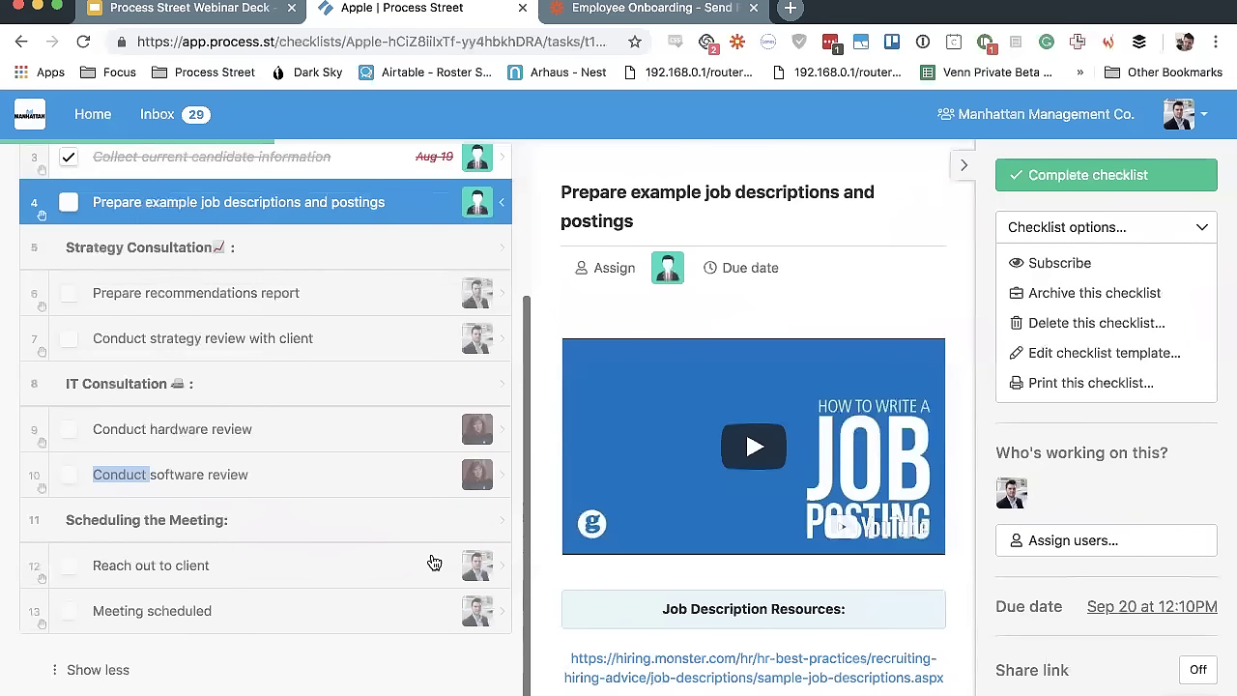
{"action": "scroll", "coordinate": [221, 239], "scroll_direction": "up", "scroll_amount": 4}
{"action": "left_click", "coordinate": [225, 241]}
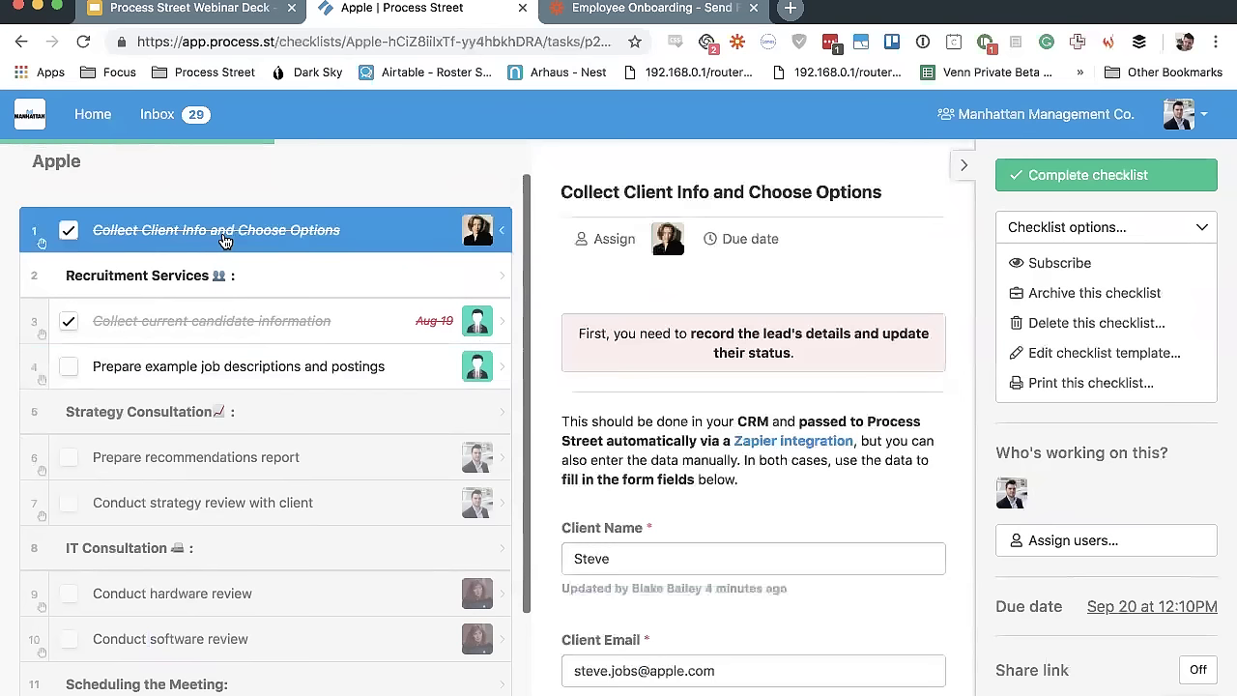
Highlight the instruction to record the lead's details on the client info task
{"action": "scroll", "coordinate": [224, 241], "scroll_direction": "down", "scroll_amount": 1}
{"action": "scroll", "coordinate": [698, 319], "scroll_direction": "down", "scroll_amount": 1}
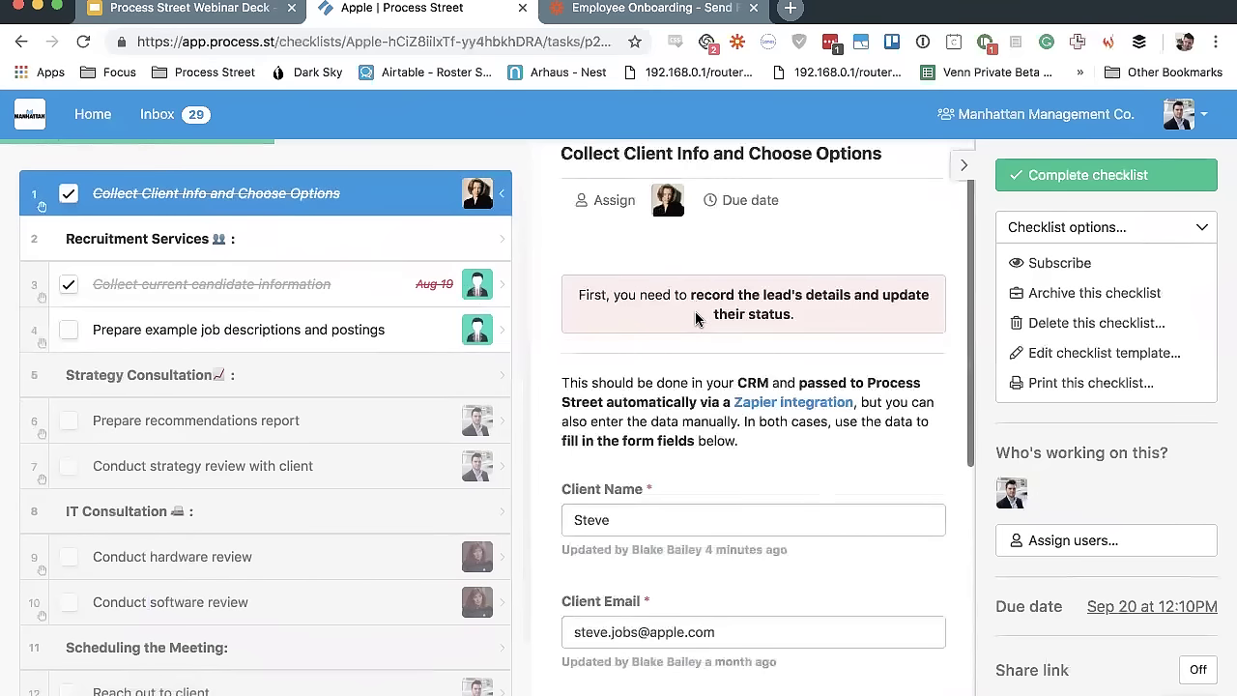
{"action": "left_click_drag", "start_coordinate": [577, 285], "coordinate": [815, 317]}
{"action": "left_click", "coordinate": [817, 317]}
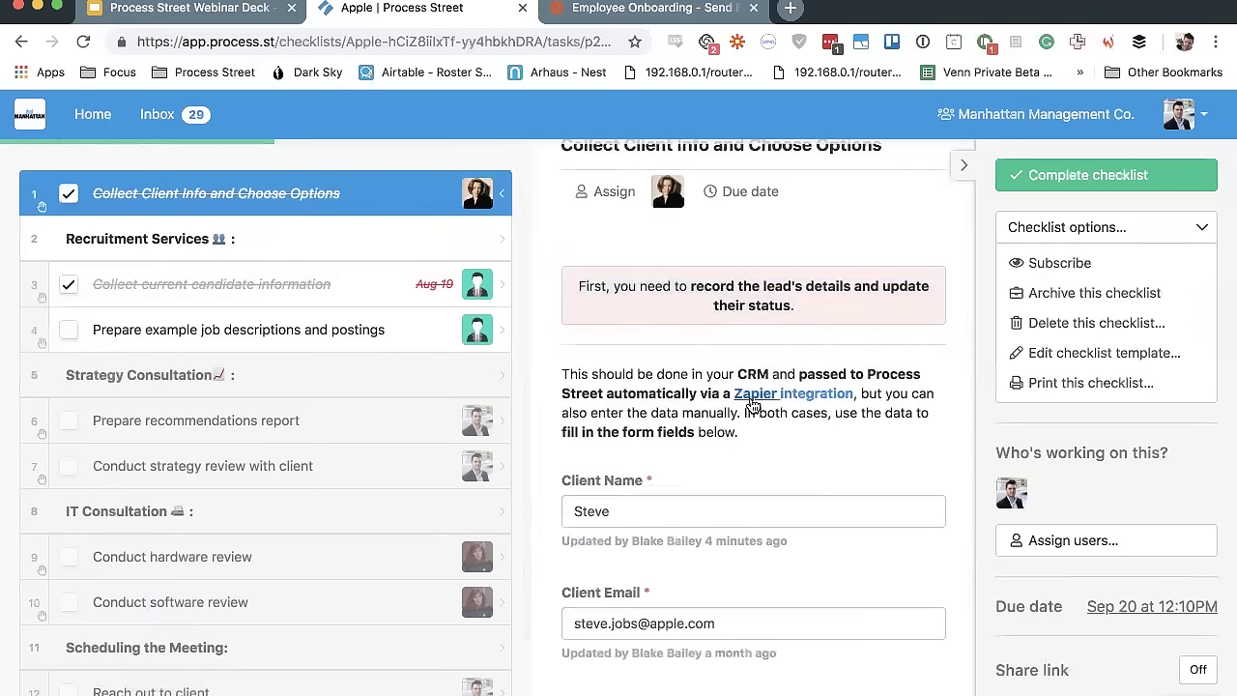
Open the Collect current candidate information task and collapse the right sidebar
{"action": "scroll", "coordinate": [756, 404], "scroll_direction": "down", "scroll_amount": 5}
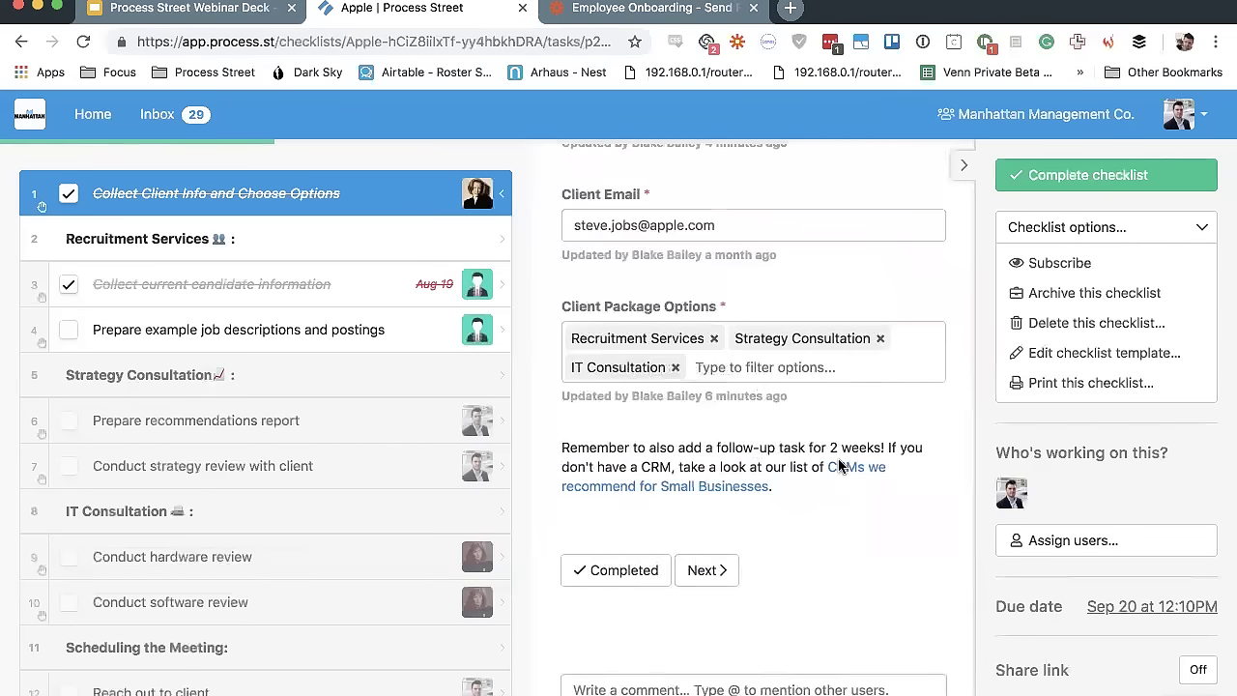
{"action": "scroll", "coordinate": [785, 402], "scroll_direction": "up", "scroll_amount": 6}
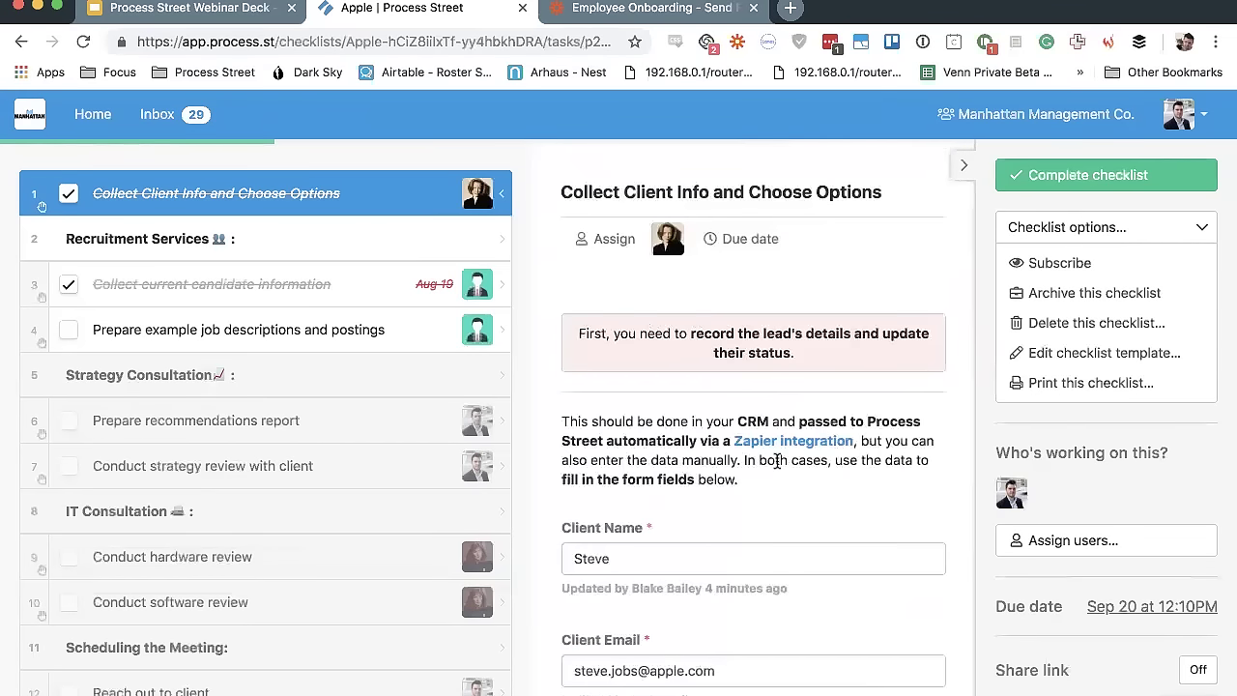
{"action": "left_click", "coordinate": [355, 292]}
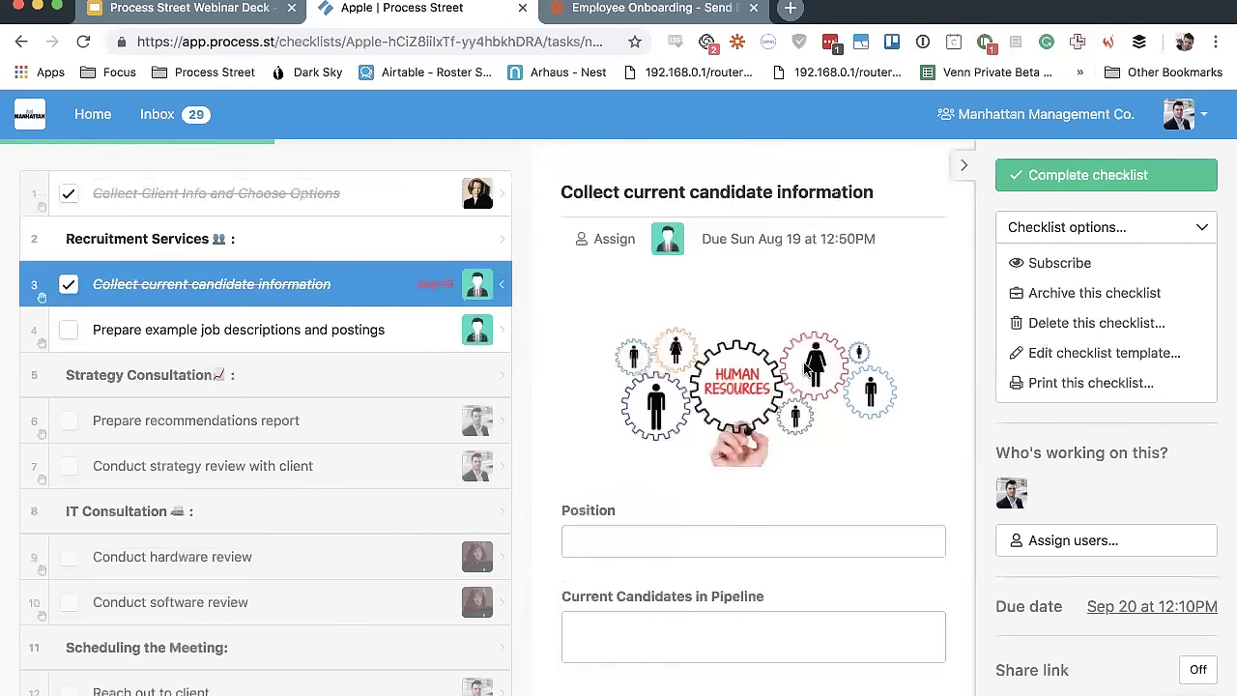
{"action": "left_click", "coordinate": [963, 165]}
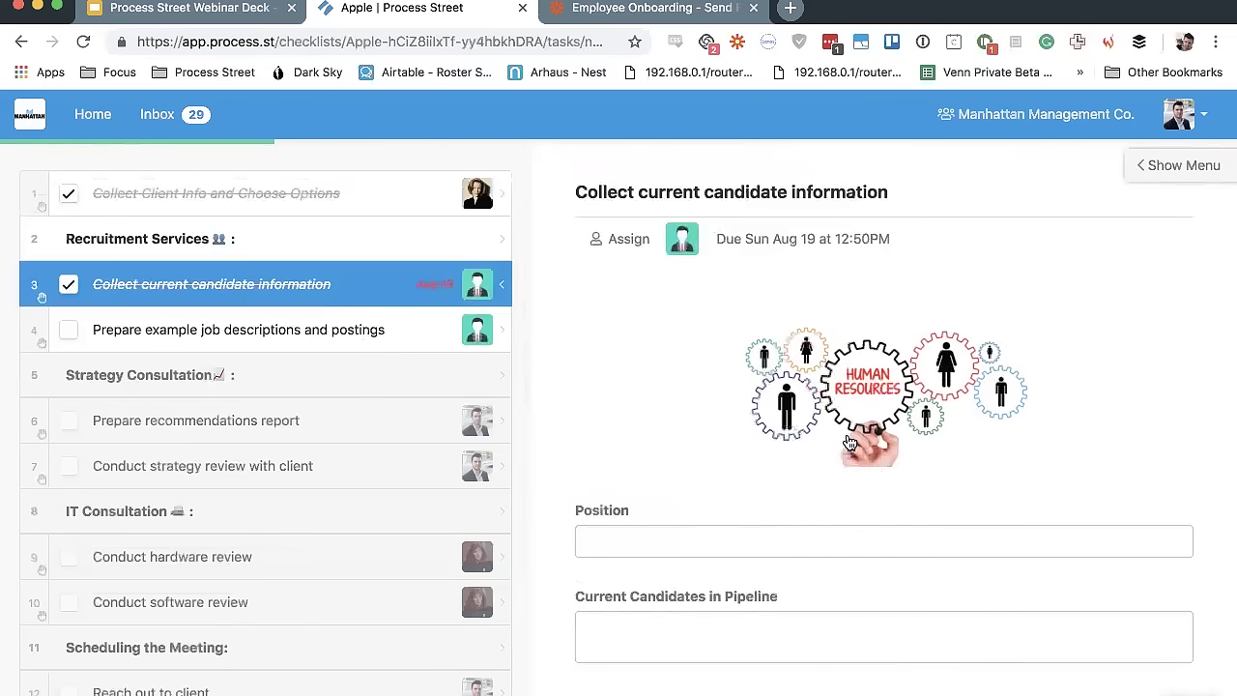
Open Prepare example job descriptions and postings and briefly play its job-posting video
{"action": "left_click", "coordinate": [342, 341]}
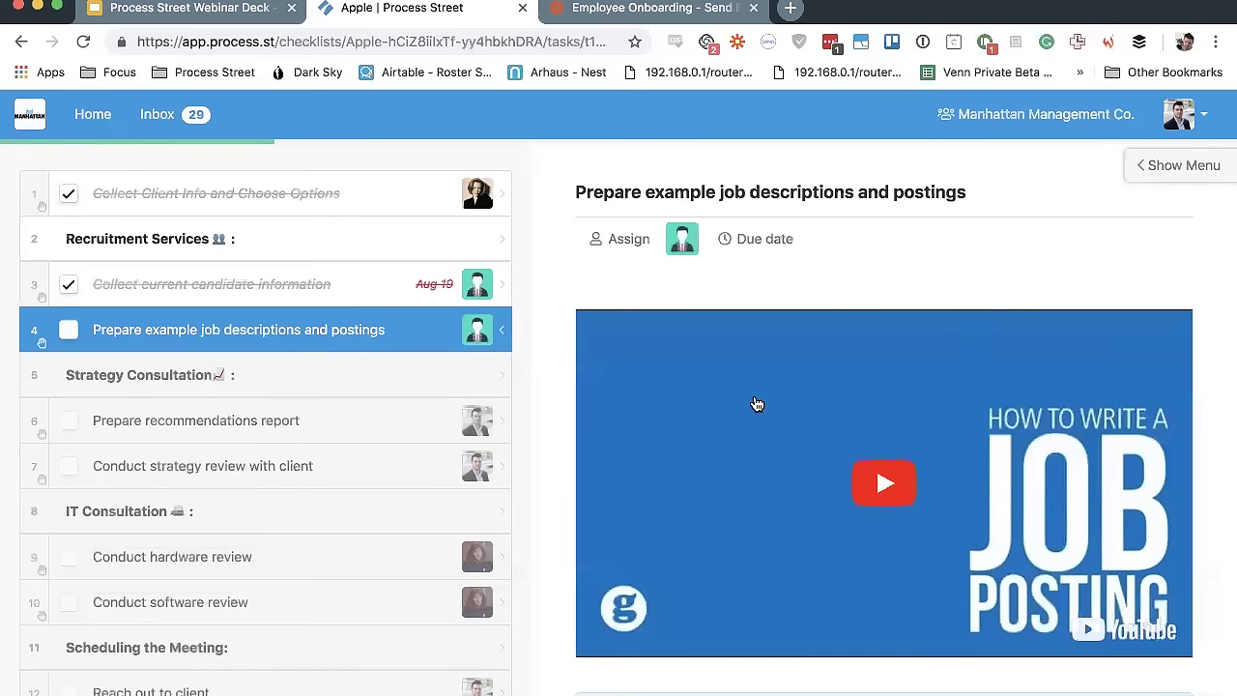
{"action": "left_click", "coordinate": [757, 404]}
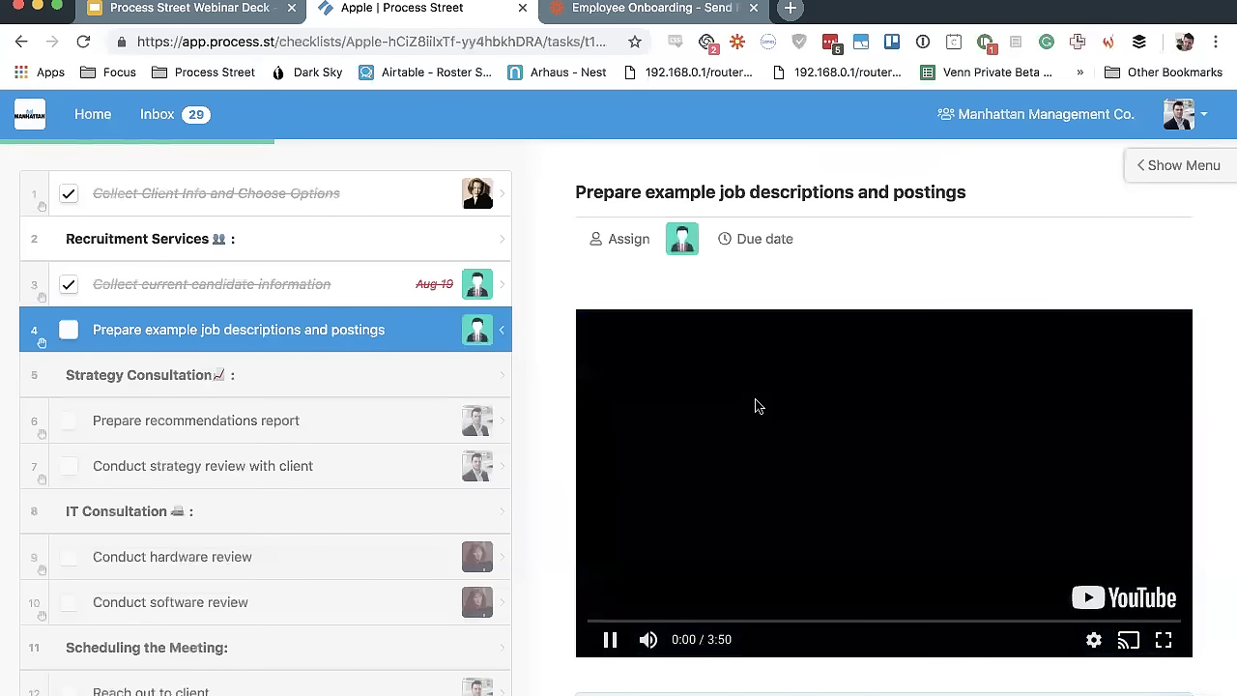
{"action": "left_click", "coordinate": [760, 466]}
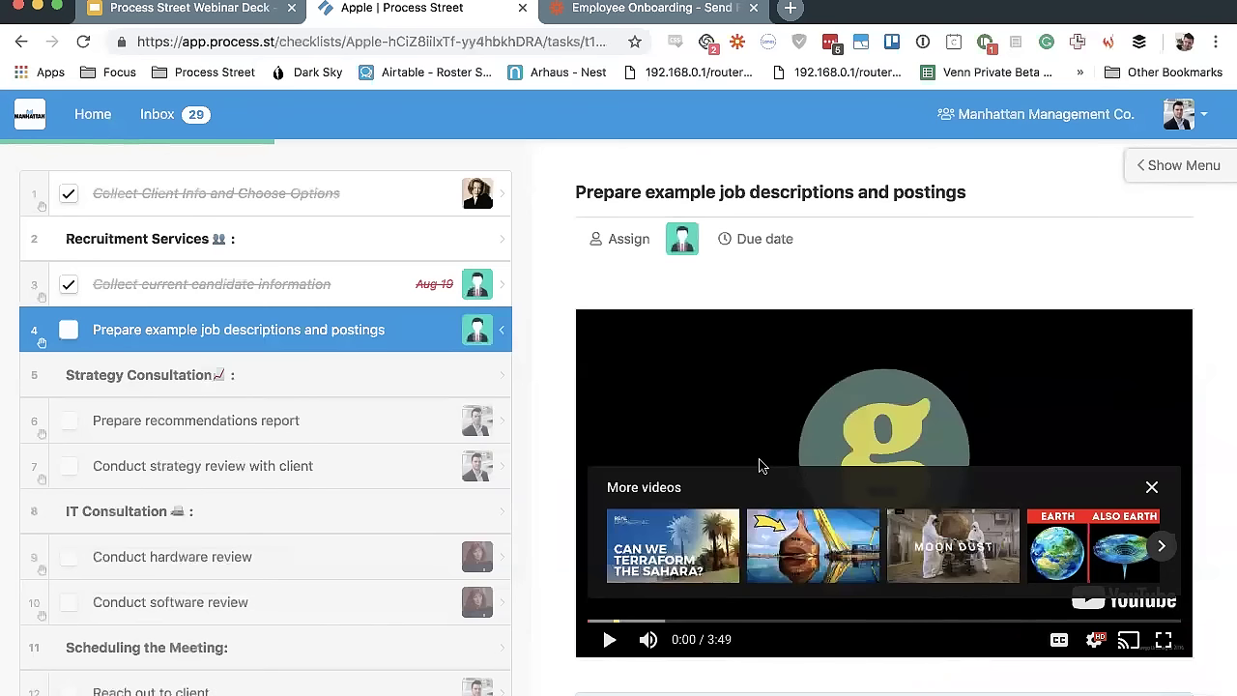
Scroll to the resource links and mark the job descriptions task complete
{"action": "scroll", "coordinate": [762, 465], "scroll_direction": "down", "scroll_amount": 5}
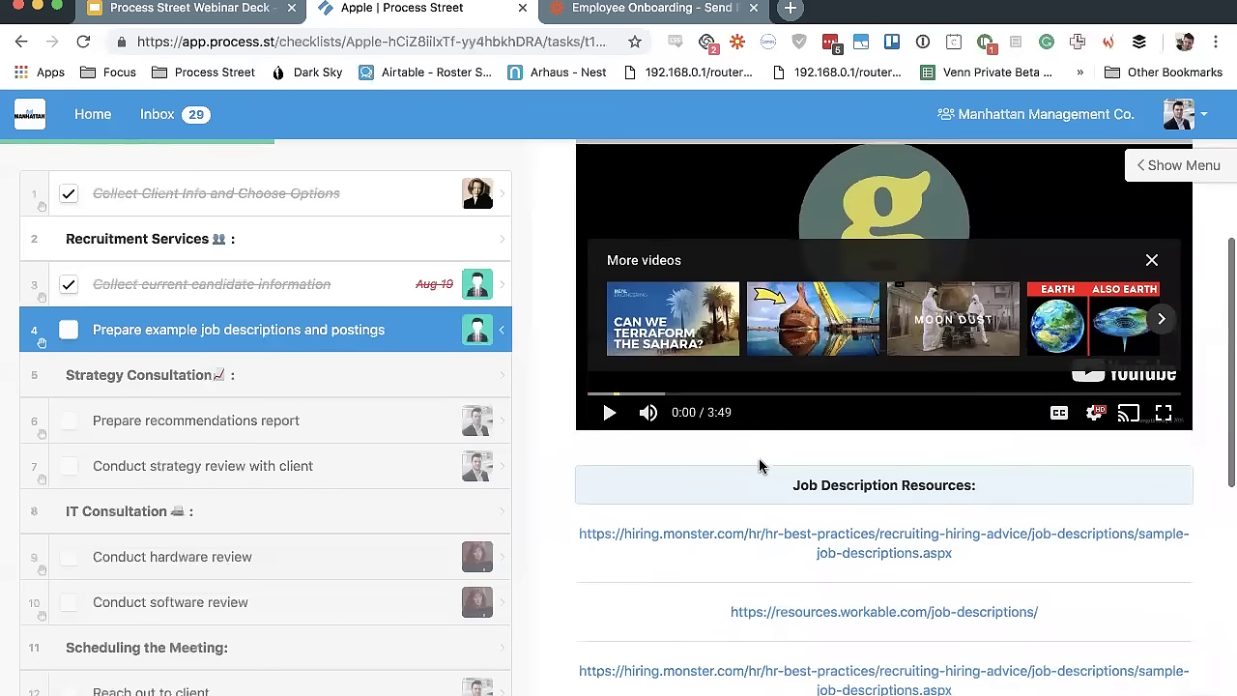
{"action": "scroll", "coordinate": [885, 551], "scroll_direction": "down", "scroll_amount": 6}
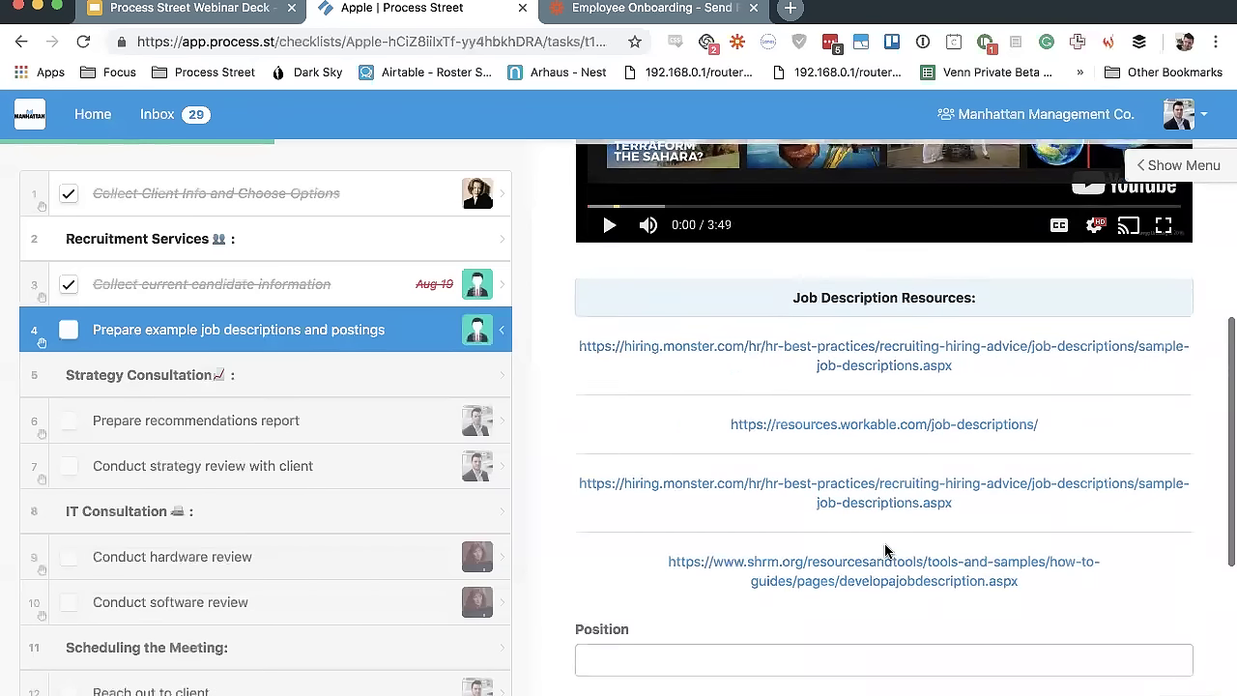
{"action": "left_click", "coordinate": [68, 330]}
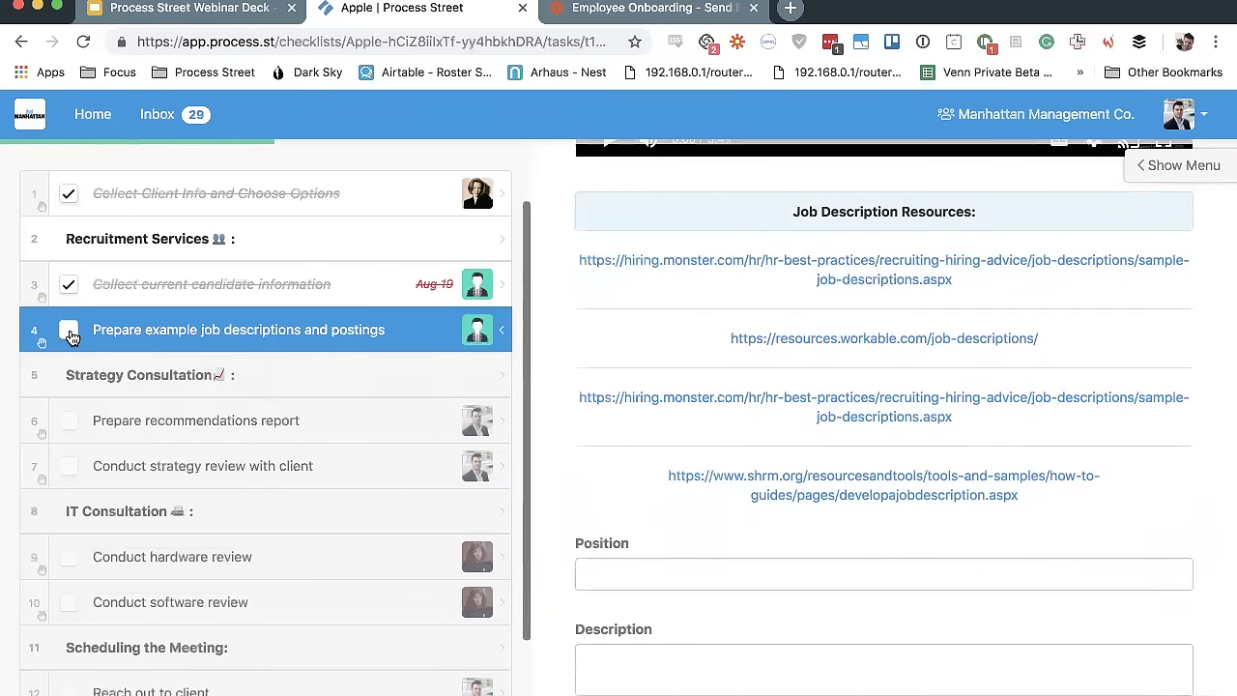
Open Prepare recommendations report, scroll its PDF template and upload fields, and check it off
{"action": "left_click", "coordinate": [247, 420]}
{"action": "scroll", "coordinate": [730, 450], "scroll_direction": "down", "scroll_amount": 4}
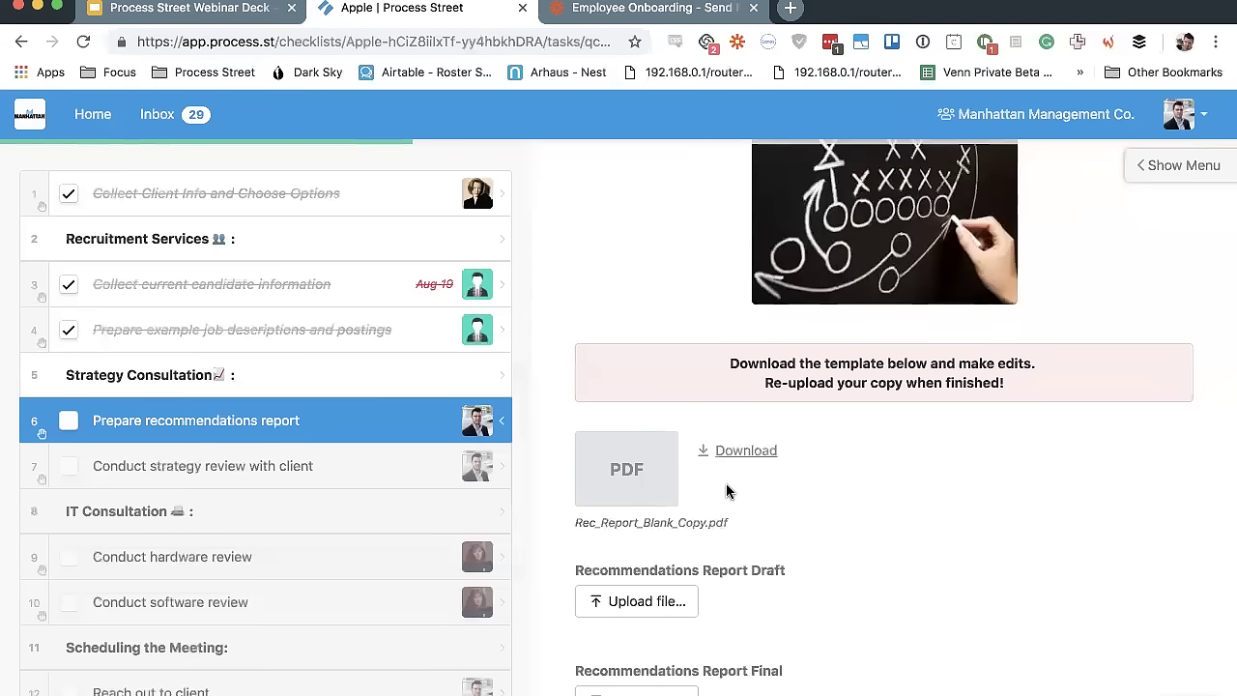
{"action": "scroll", "coordinate": [727, 492], "scroll_direction": "down", "scroll_amount": 2}
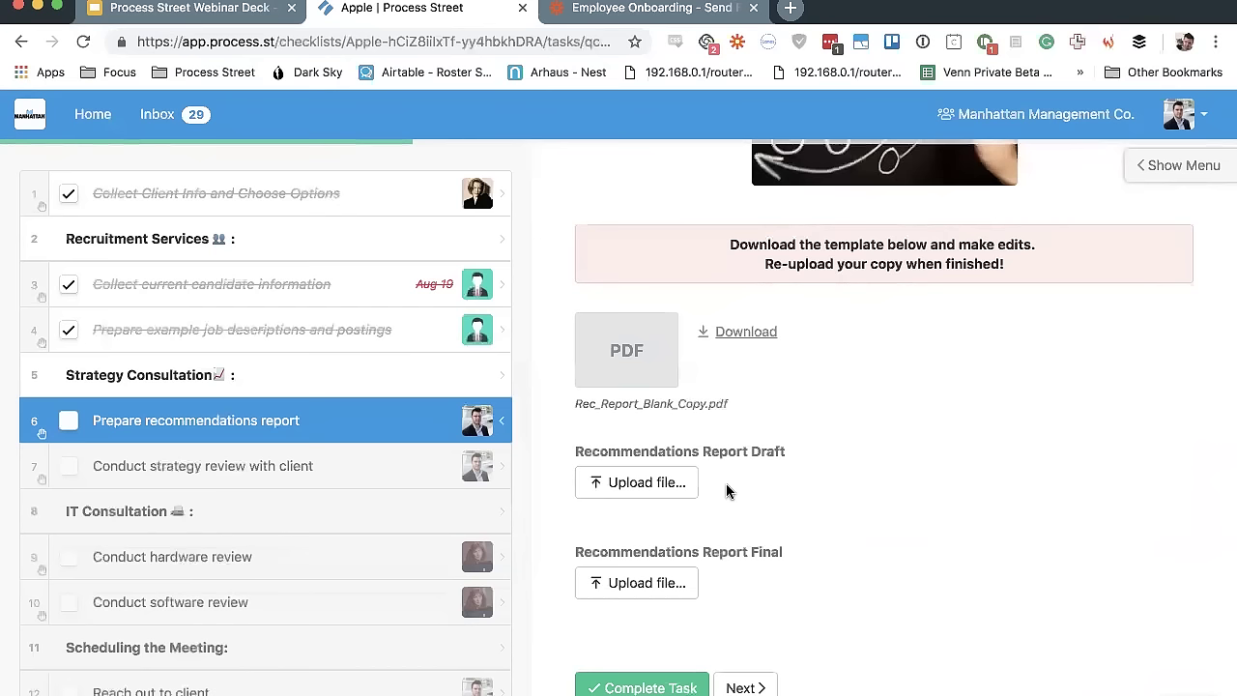
{"action": "scroll", "coordinate": [416, 464], "scroll_direction": "up", "scroll_amount": 2}
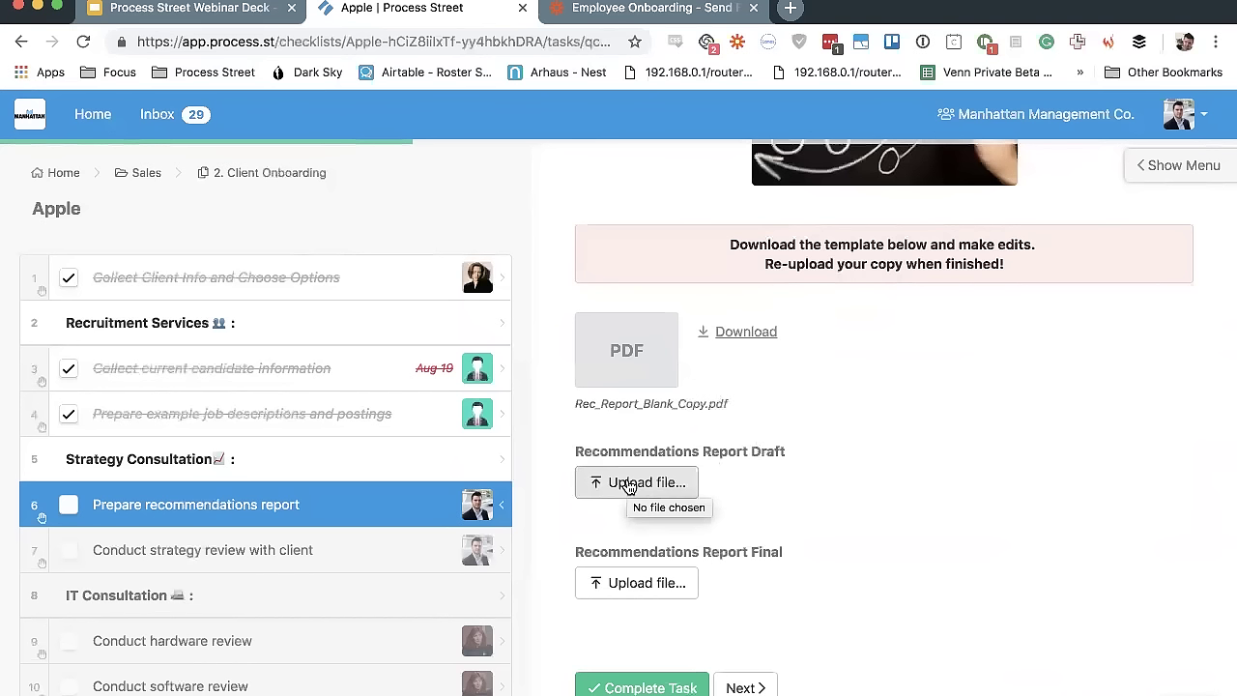
{"action": "left_click", "coordinate": [69, 505]}
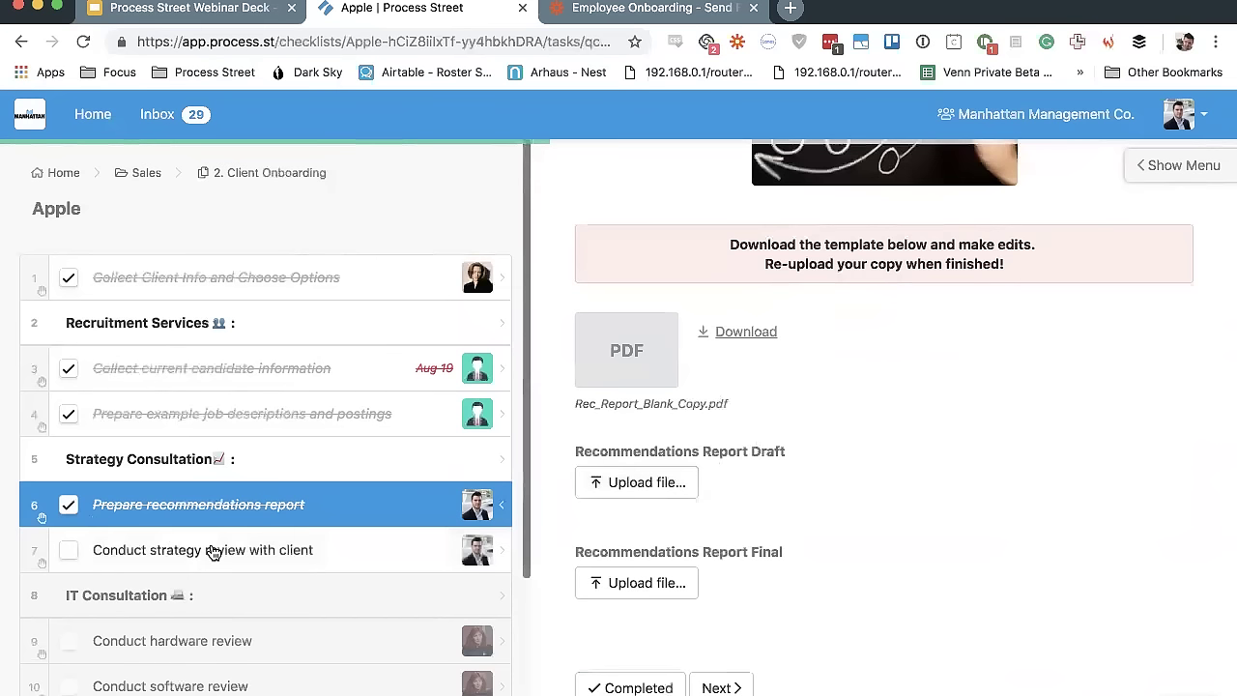
Open Conduct strategy review with client and scroll past its form into the comment box
{"action": "left_click", "coordinate": [210, 550]}
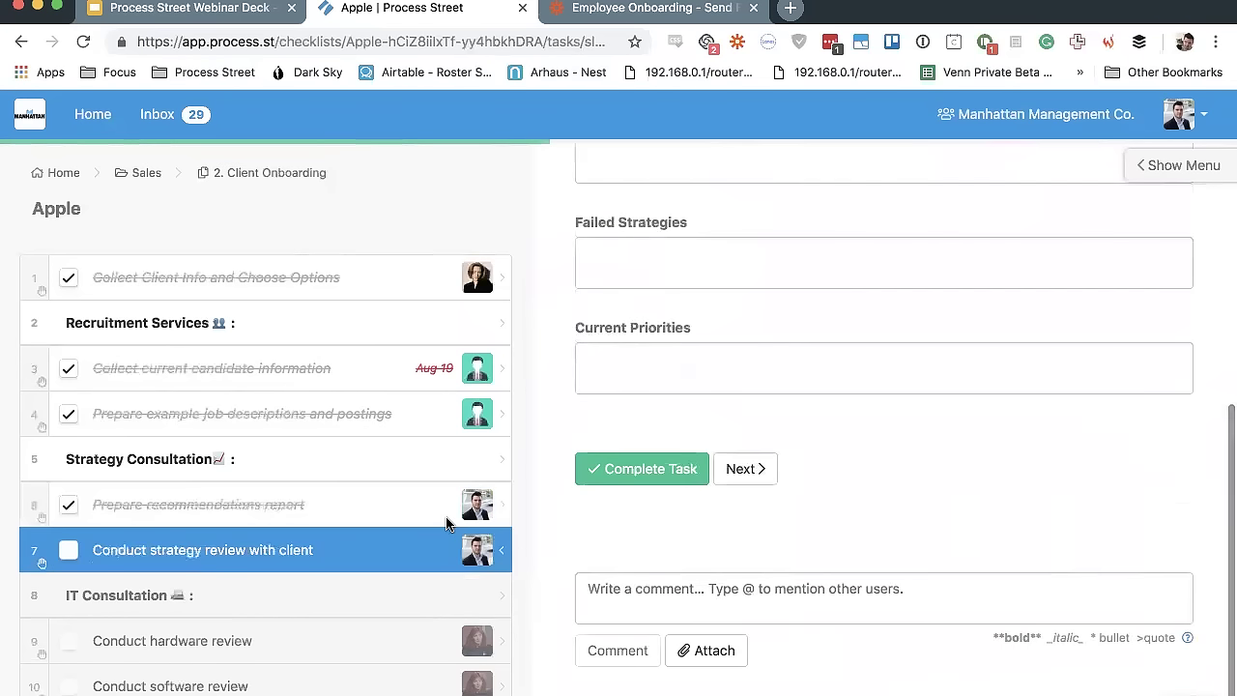
{"action": "scroll", "coordinate": [822, 475], "scroll_direction": "up", "scroll_amount": 3}
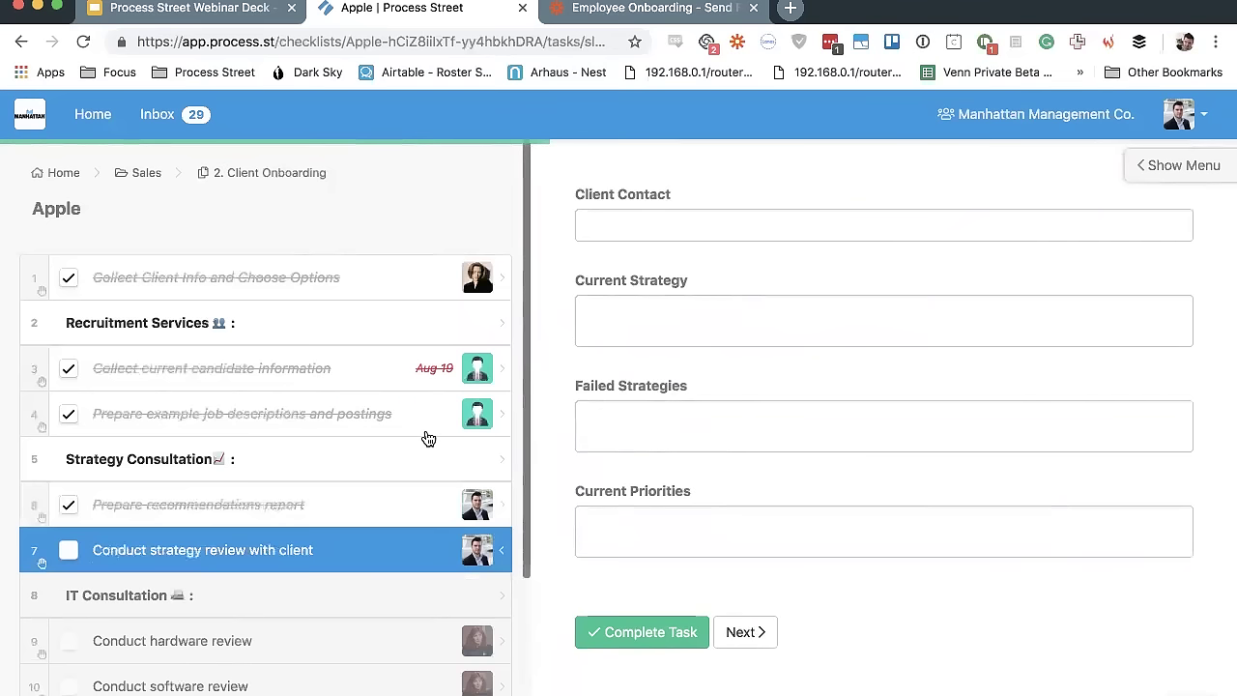
{"action": "scroll", "coordinate": [638, 461], "scroll_direction": "up", "scroll_amount": 5}
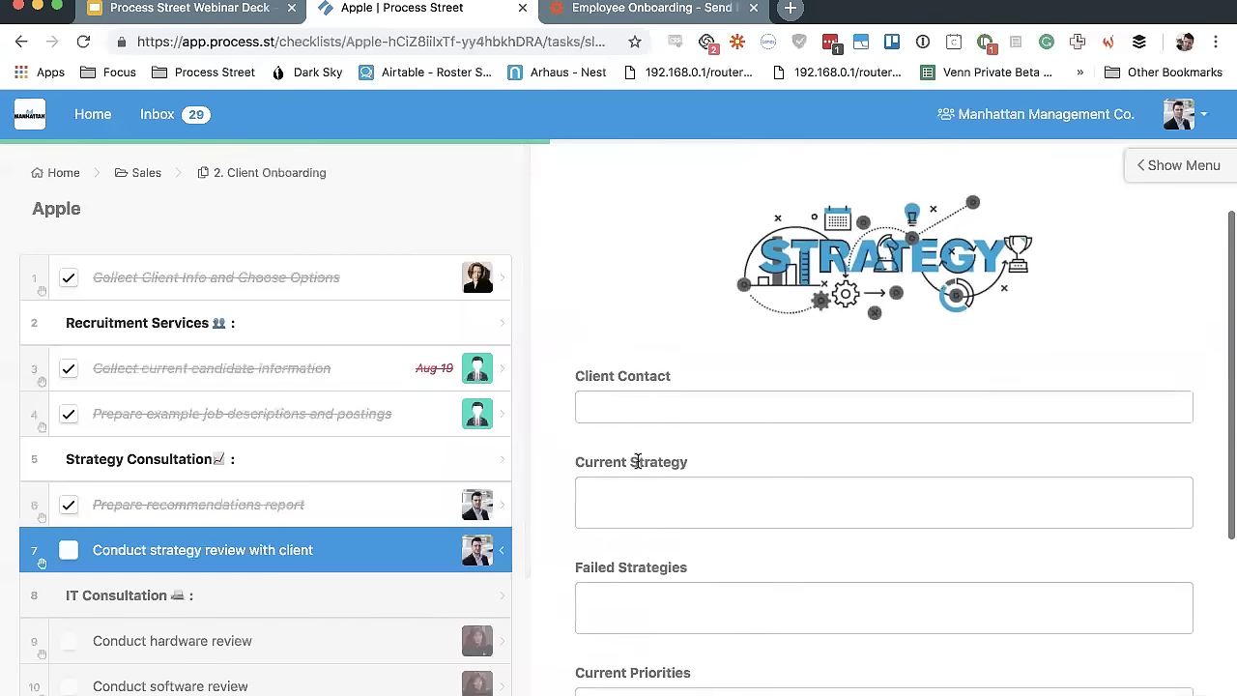
{"action": "scroll", "coordinate": [869, 510], "scroll_direction": "down", "scroll_amount": 5}
{"action": "scroll", "coordinate": [869, 510], "scroll_direction": "up", "scroll_amount": 4}
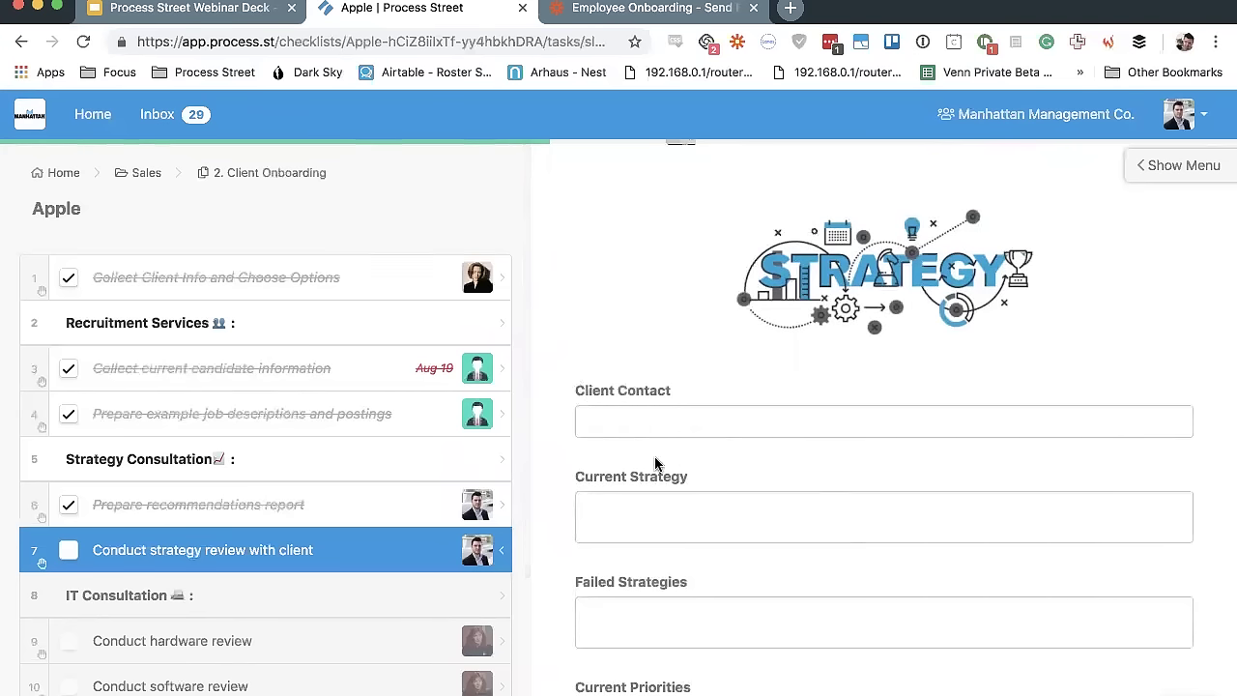
{"action": "scroll", "coordinate": [644, 378], "scroll_direction": "down", "scroll_amount": 2}
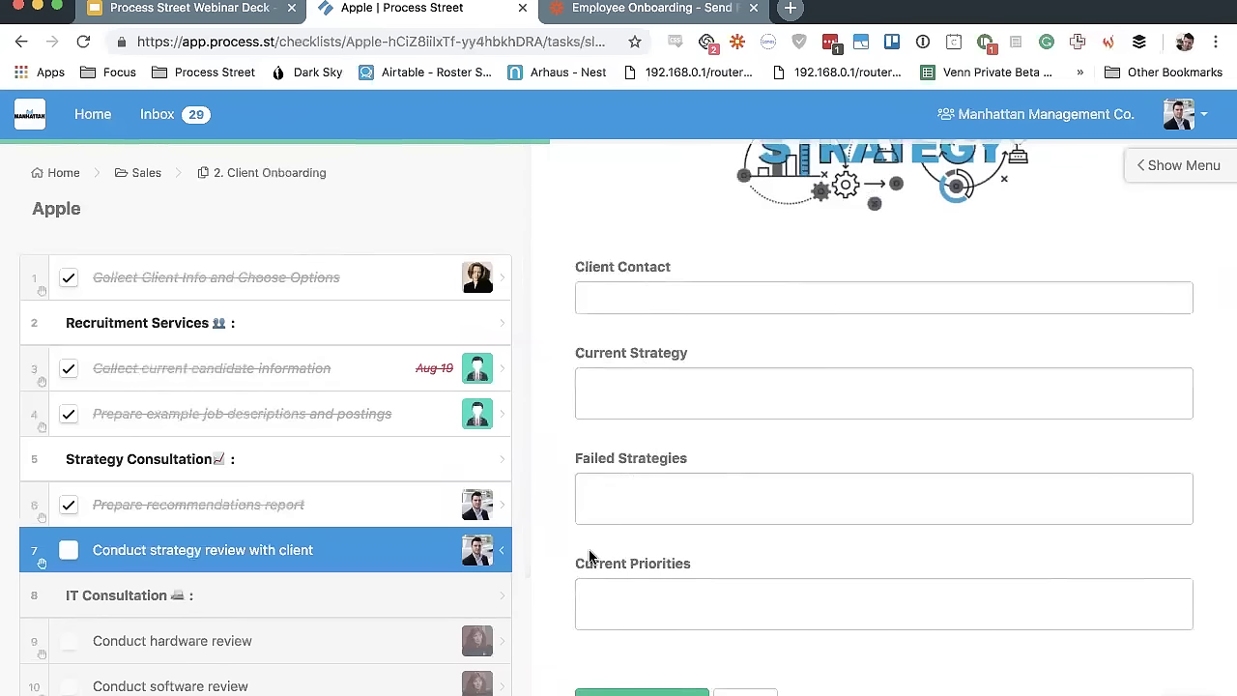
{"action": "scroll", "coordinate": [676, 575], "scroll_direction": "down", "scroll_amount": 4}
{"action": "left_click", "coordinate": [709, 592]}
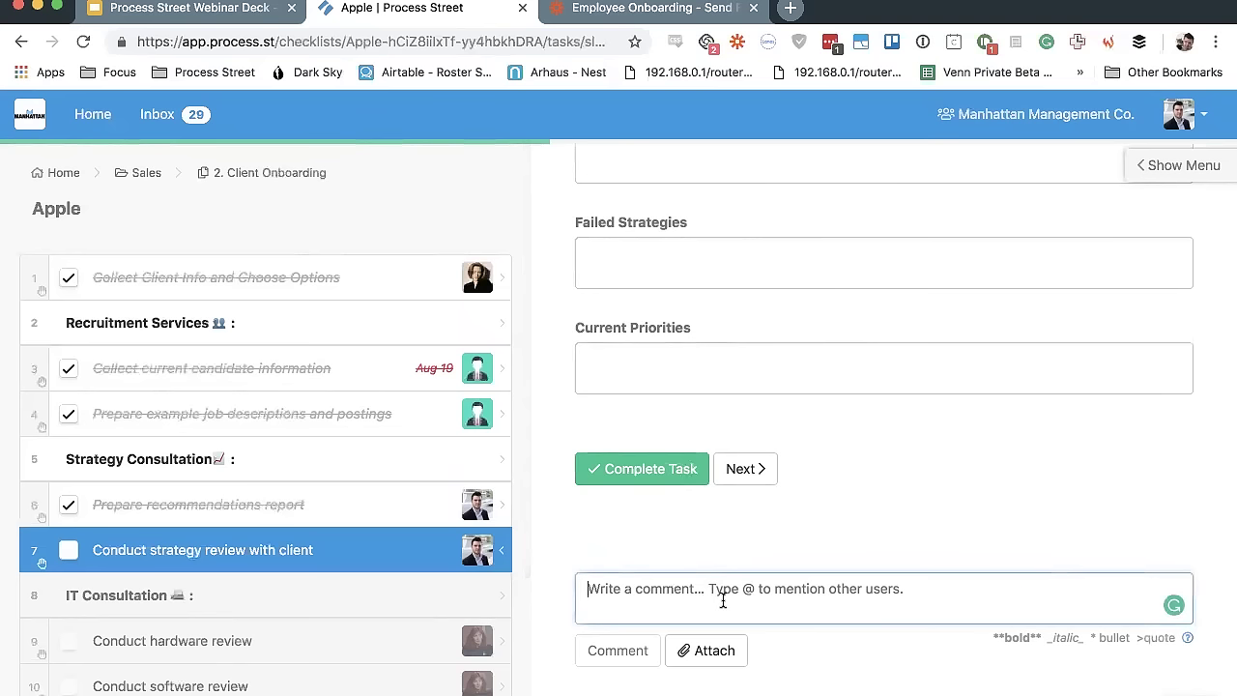
Revisit the recommendations report task, then return to the strategy review's comment box
{"action": "left_click", "coordinate": [403, 506]}
{"action": "scroll", "coordinate": [702, 475], "scroll_direction": "down", "scroll_amount": 10}
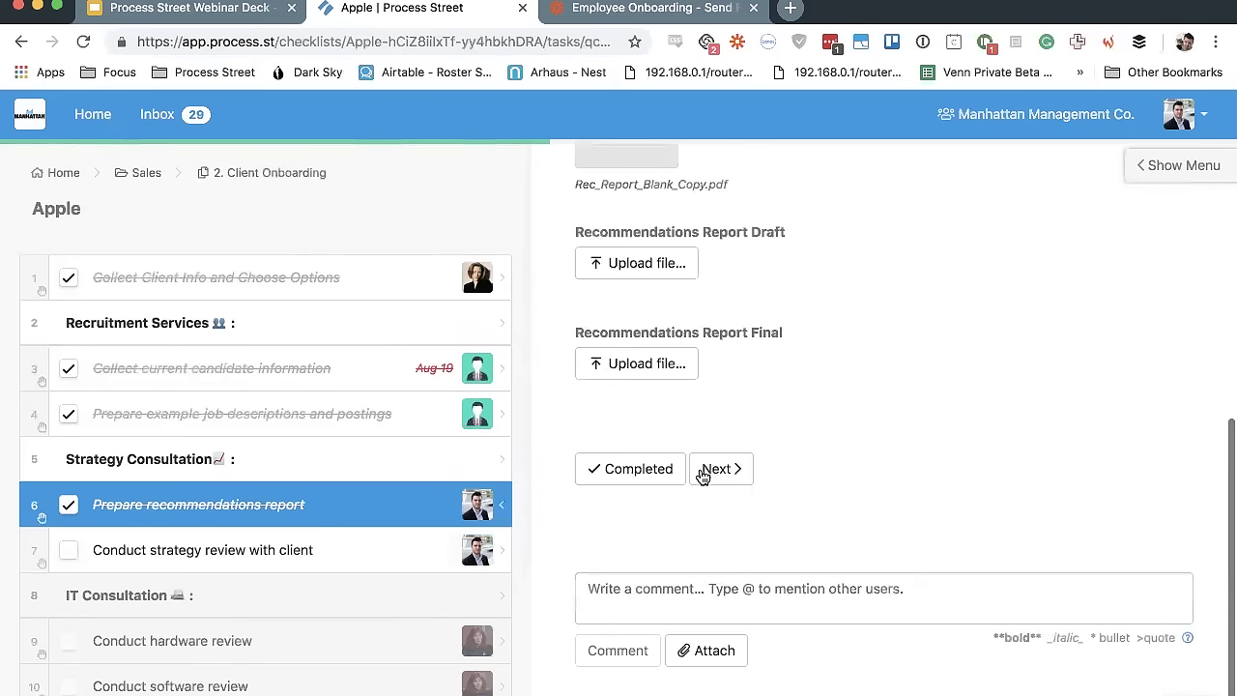
{"action": "left_click", "coordinate": [351, 563]}
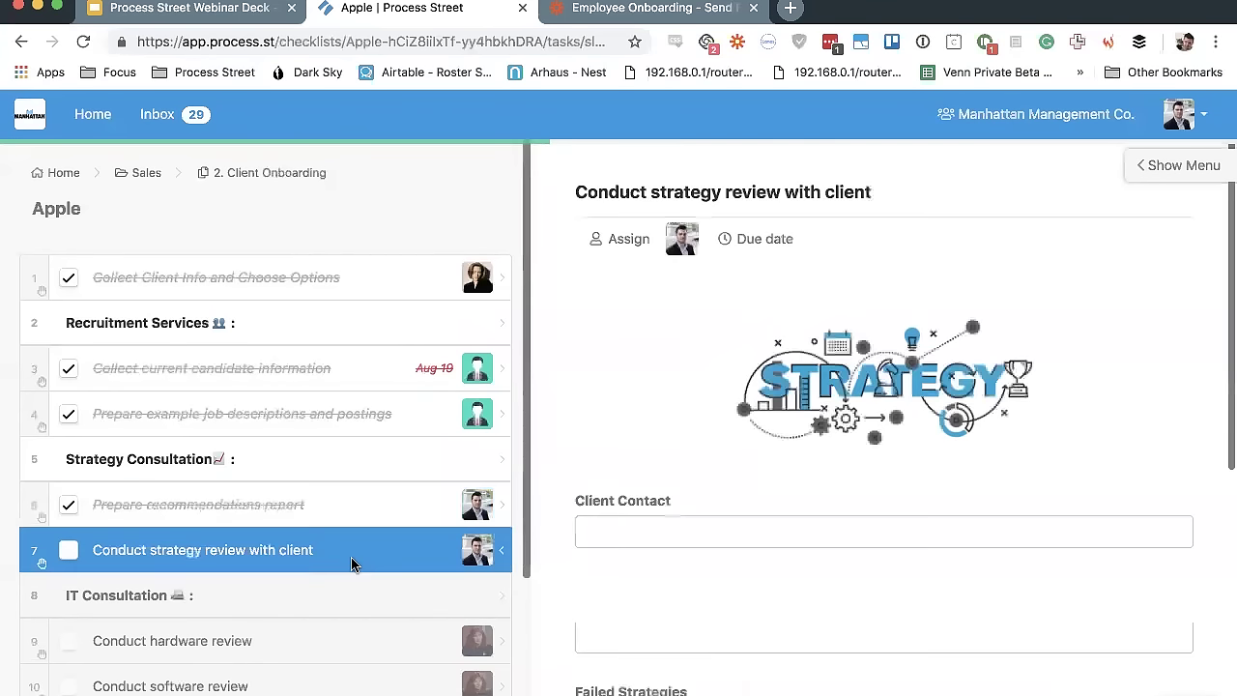
{"action": "scroll", "coordinate": [599, 469], "scroll_direction": "down", "scroll_amount": 5}
{"action": "left_click", "coordinate": [673, 590]}
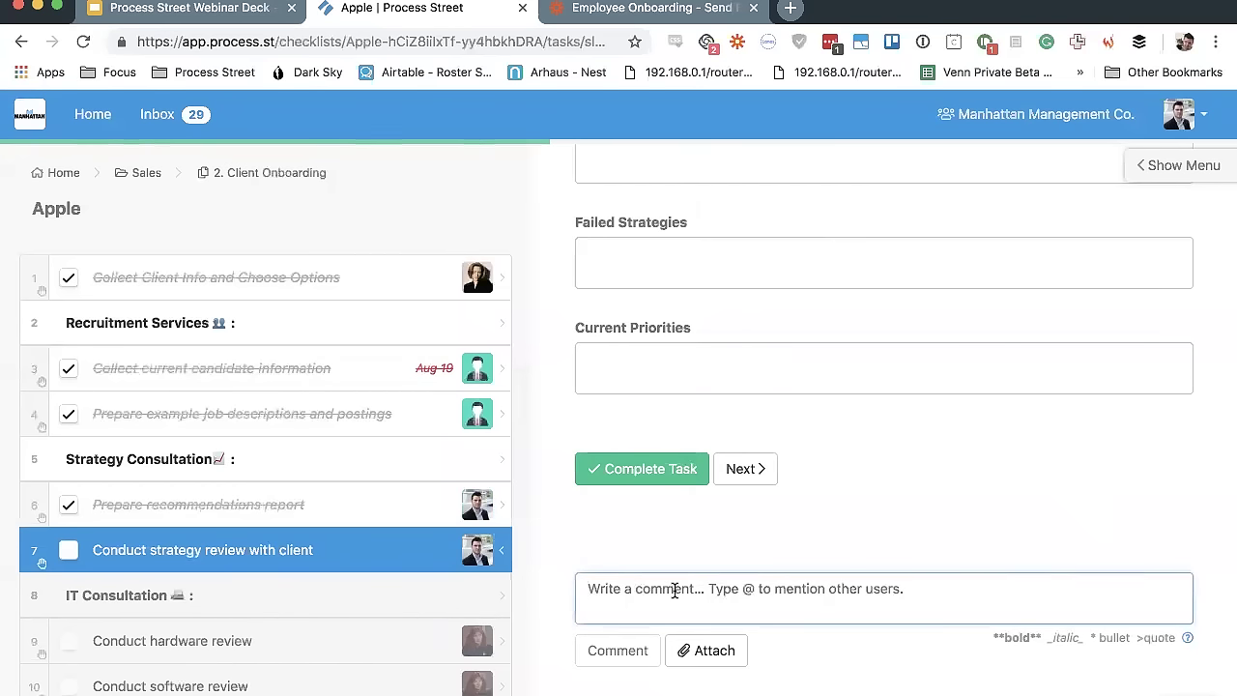
Post 'Hey @<teammate> can you take this over?' on the strategy review and highlight the mention
{"action": "type", "text": "Hey "}
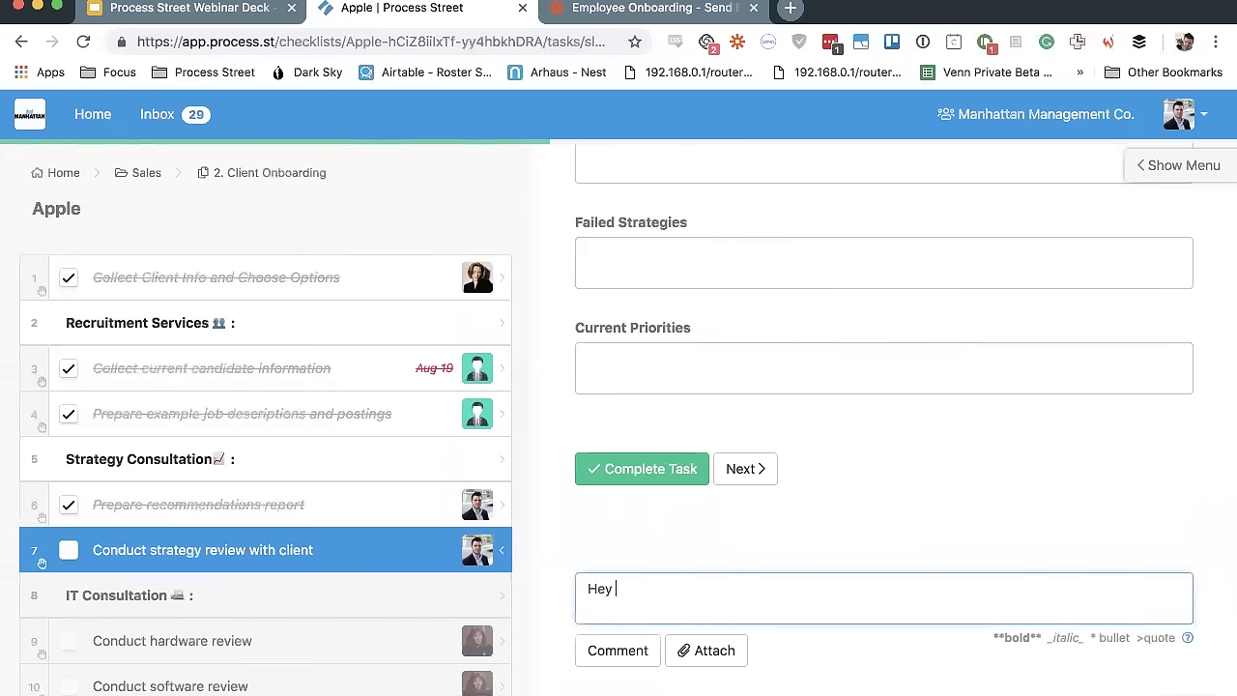
{"action": "type", "text": "@"}
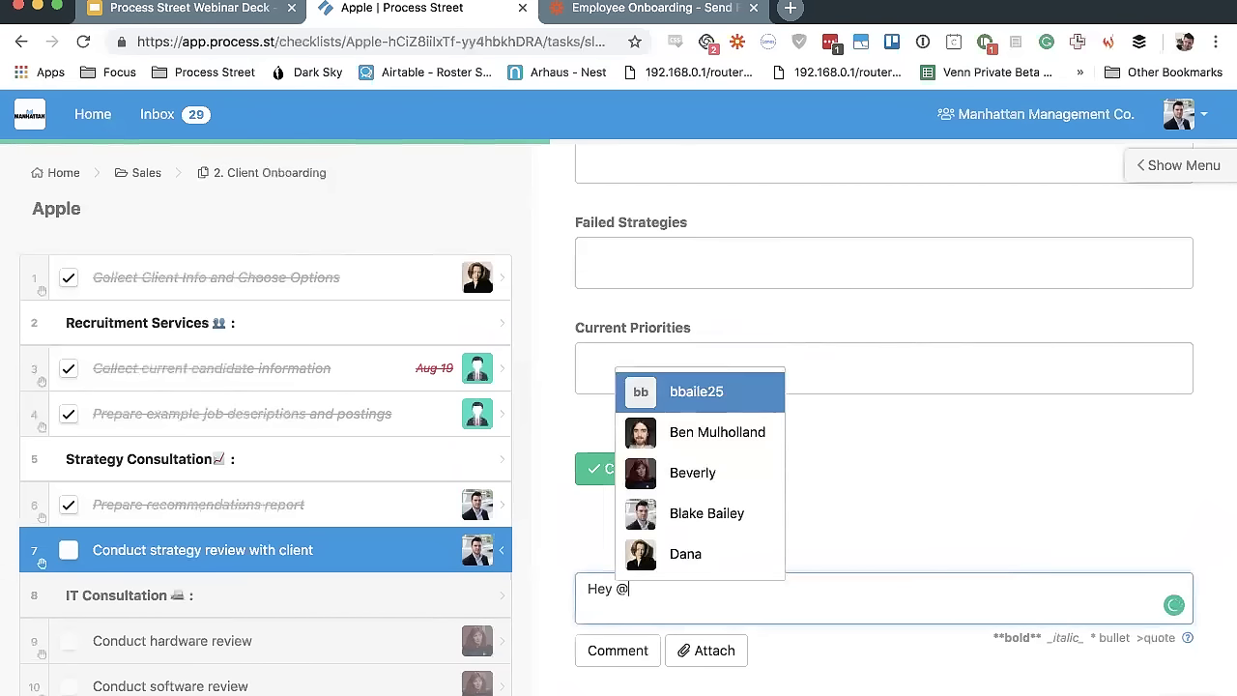
{"action": "key", "text": "Down"}
{"action": "key", "text": "Down"}
{"action": "key", "text": "Return"}
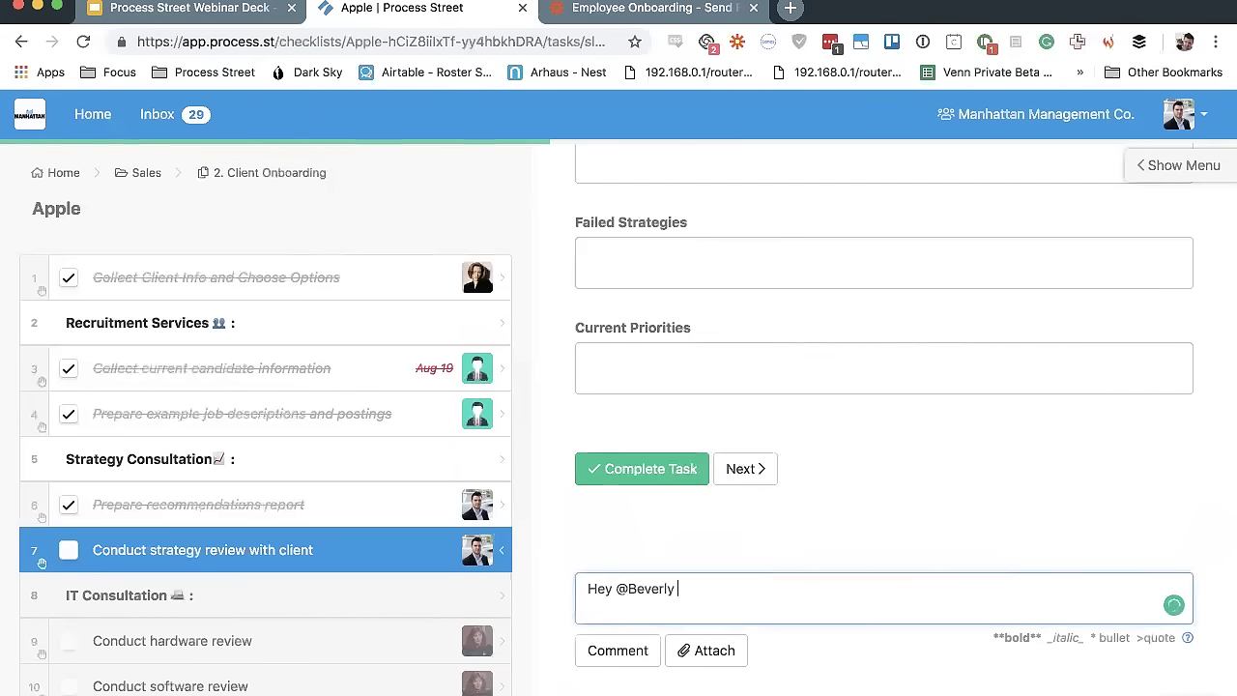
{"action": "type", "text": "can you take this over?"}
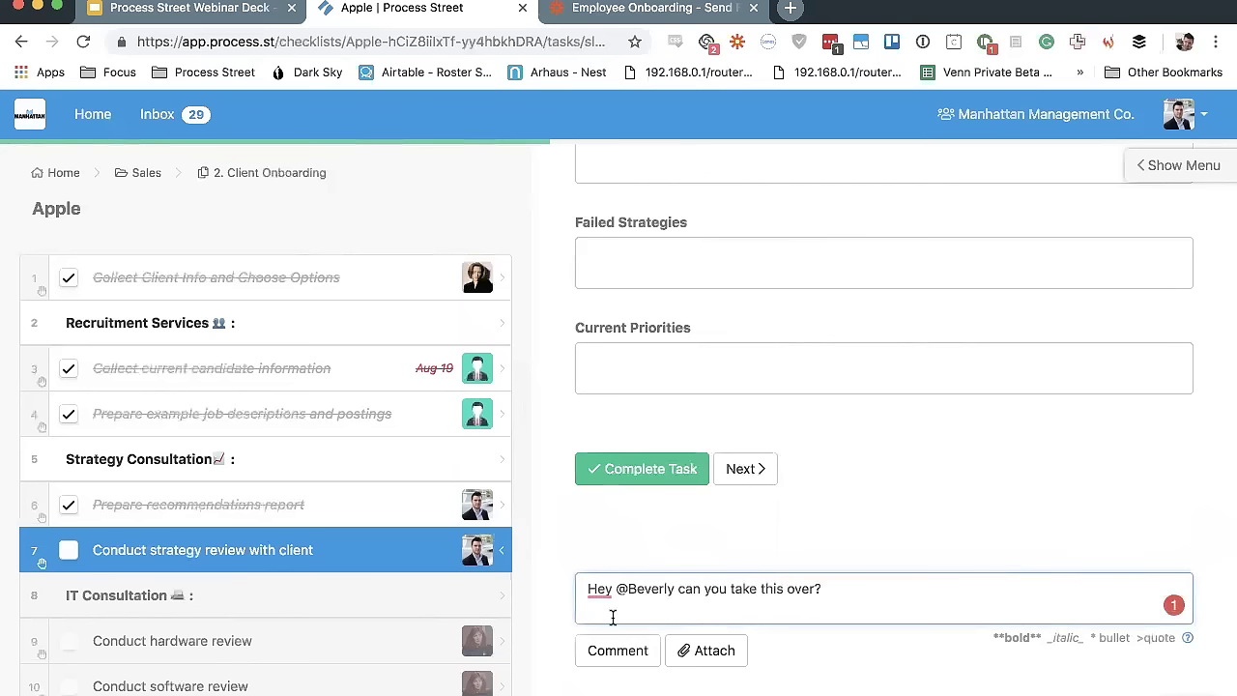
{"action": "left_click", "coordinate": [618, 651]}
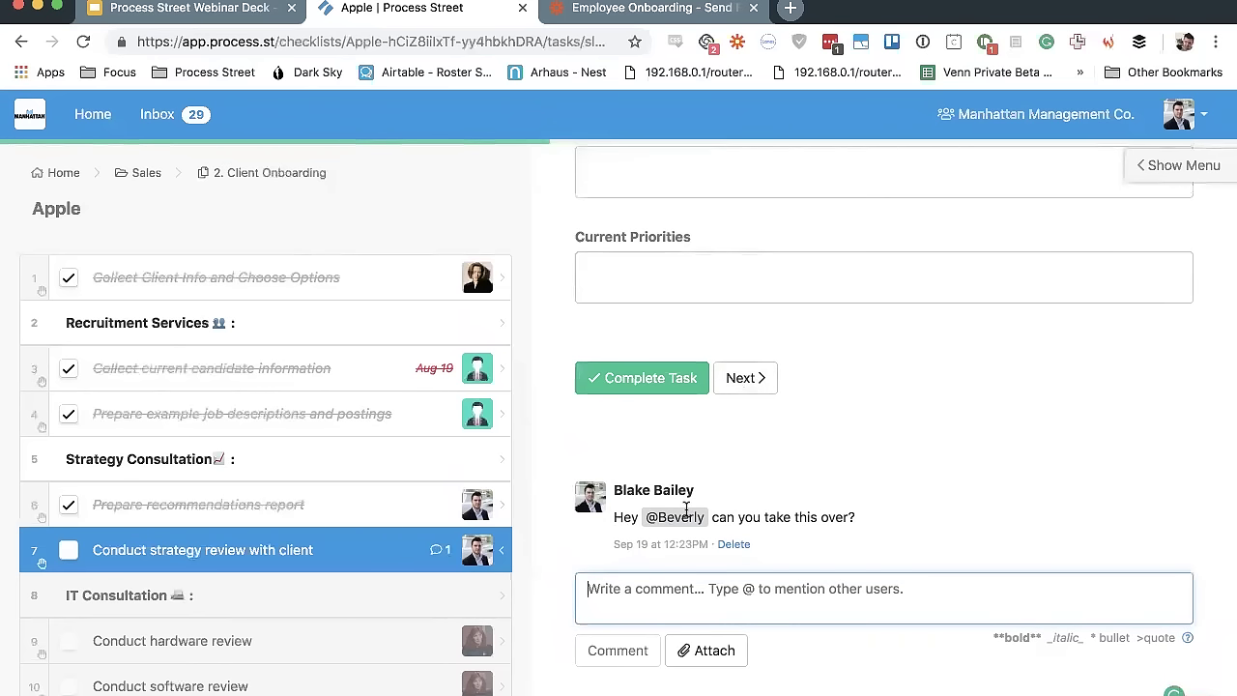
{"action": "left_click_drag", "start_coordinate": [643, 517], "coordinate": [710, 528]}
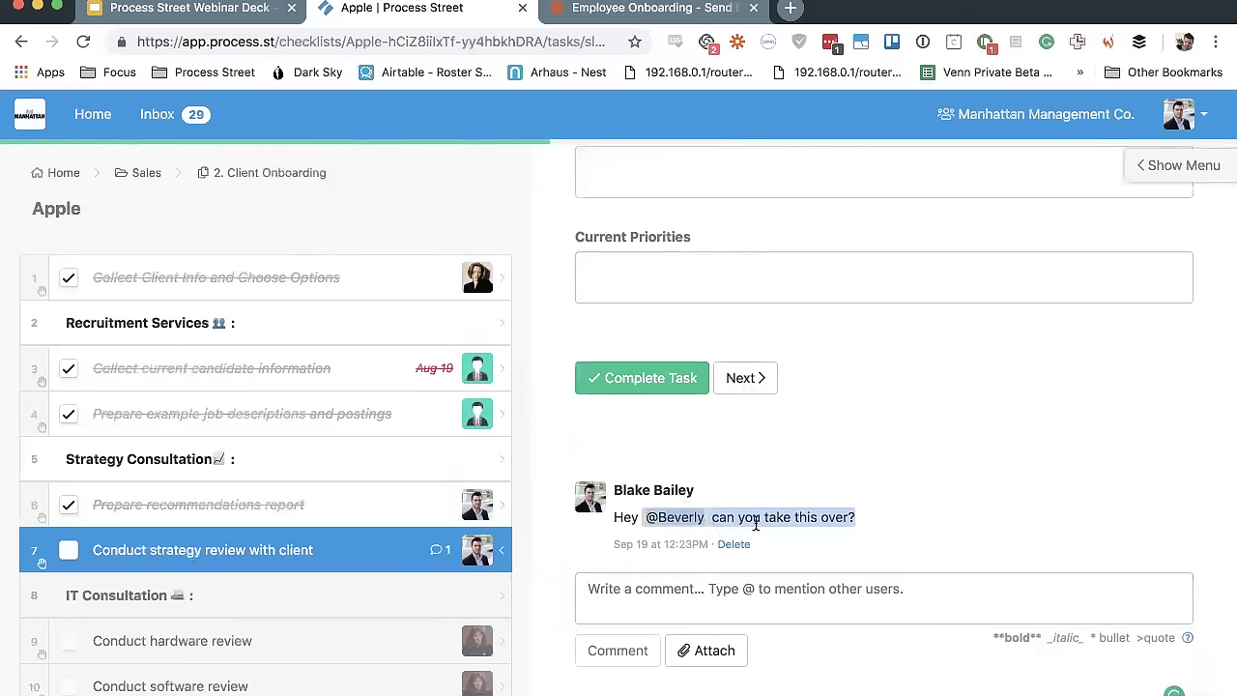
{"action": "left_click", "coordinate": [757, 522]}
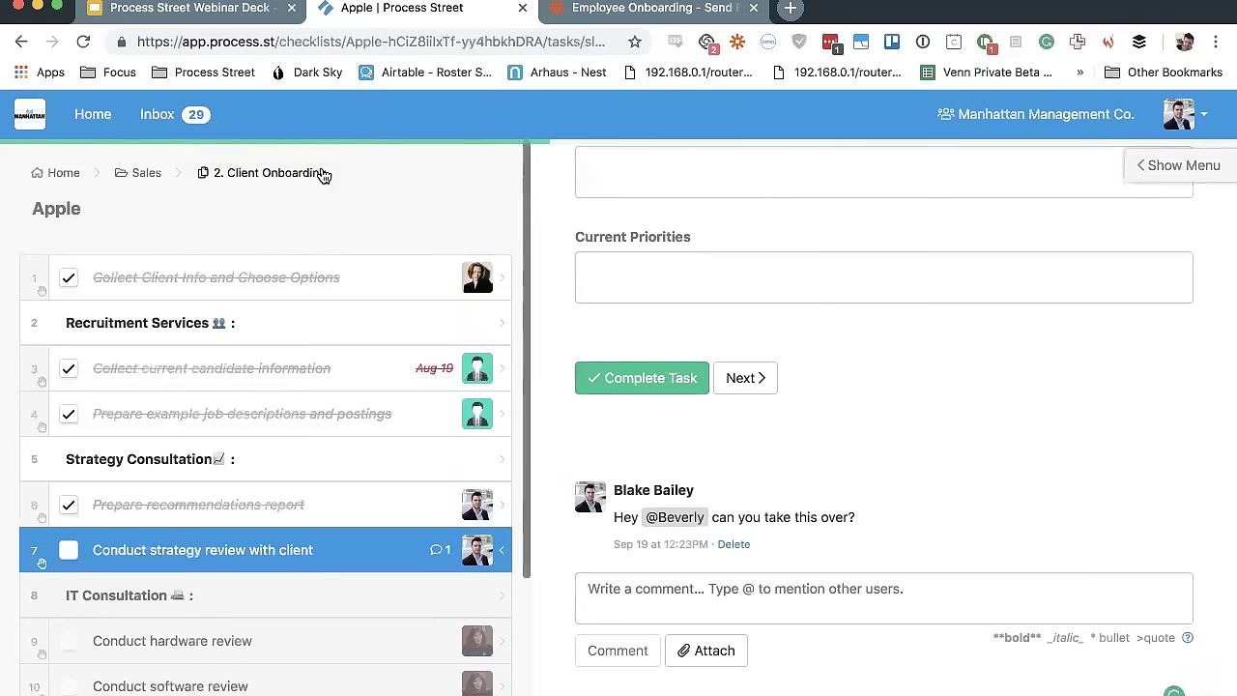
{"action": "left_click", "coordinate": [861, 610]}
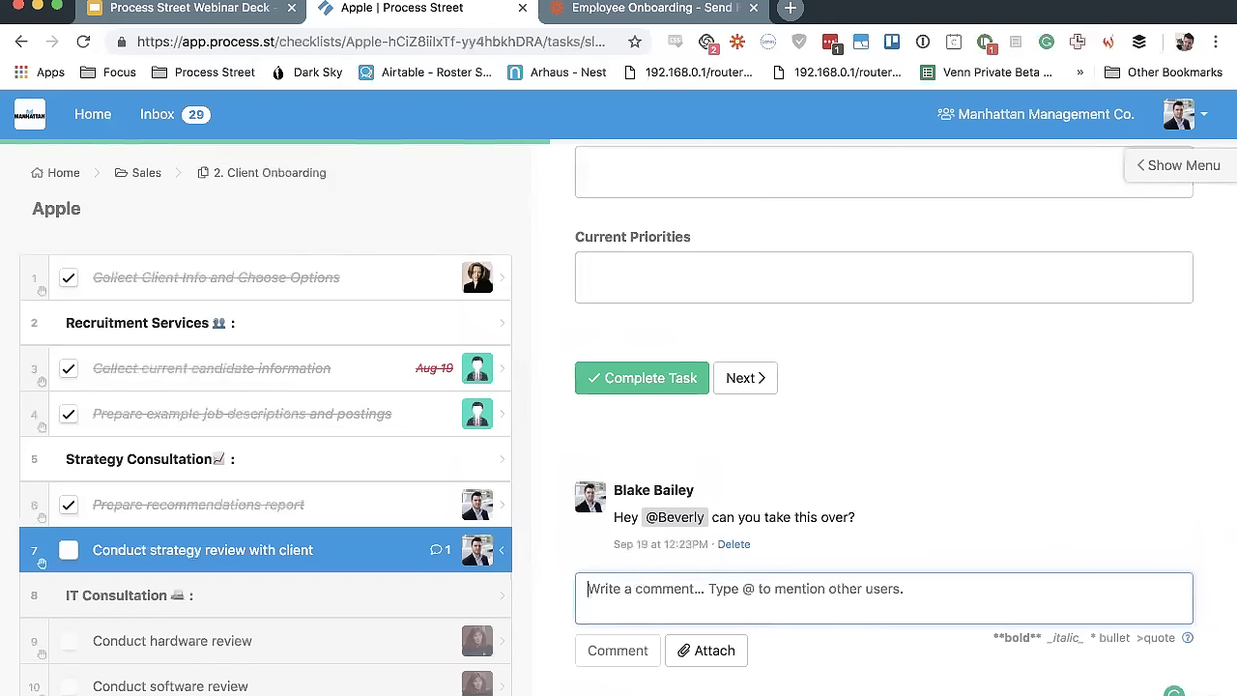
{"action": "scroll", "coordinate": [773, 667], "scroll_direction": "down", "scroll_amount": 1}
{"action": "left_click", "coordinate": [864, 690]}
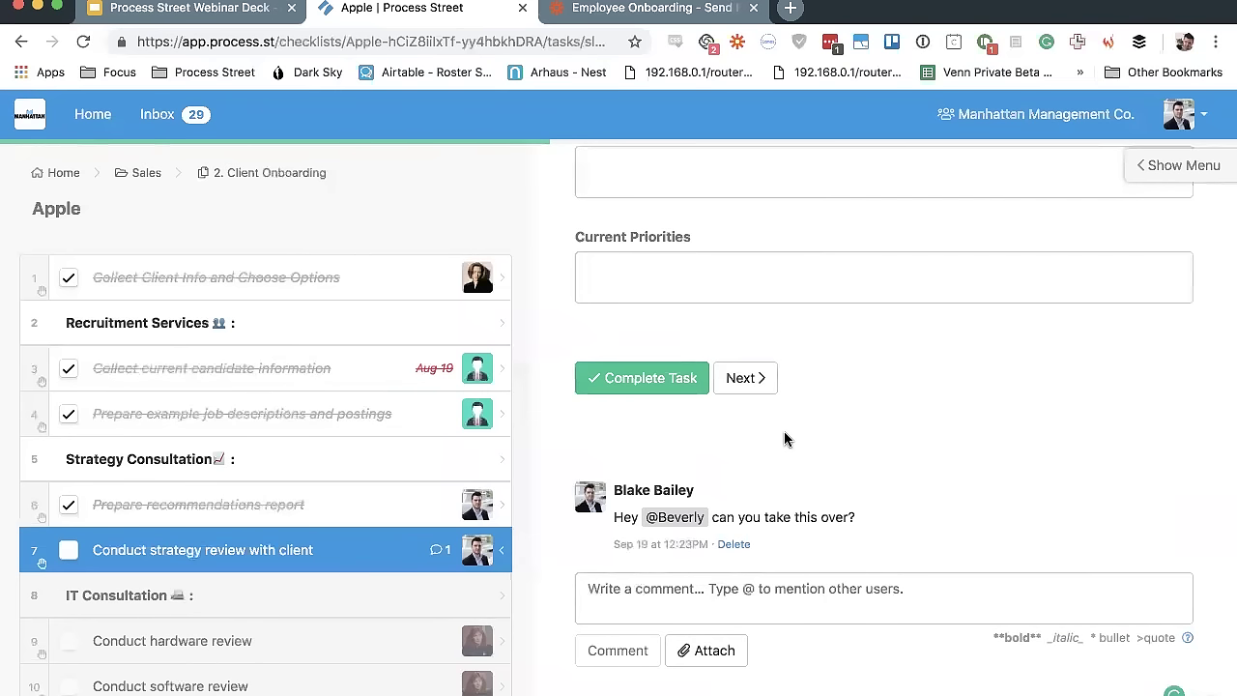
{"action": "scroll", "coordinate": [785, 440], "scroll_direction": "up", "scroll_amount": 3}
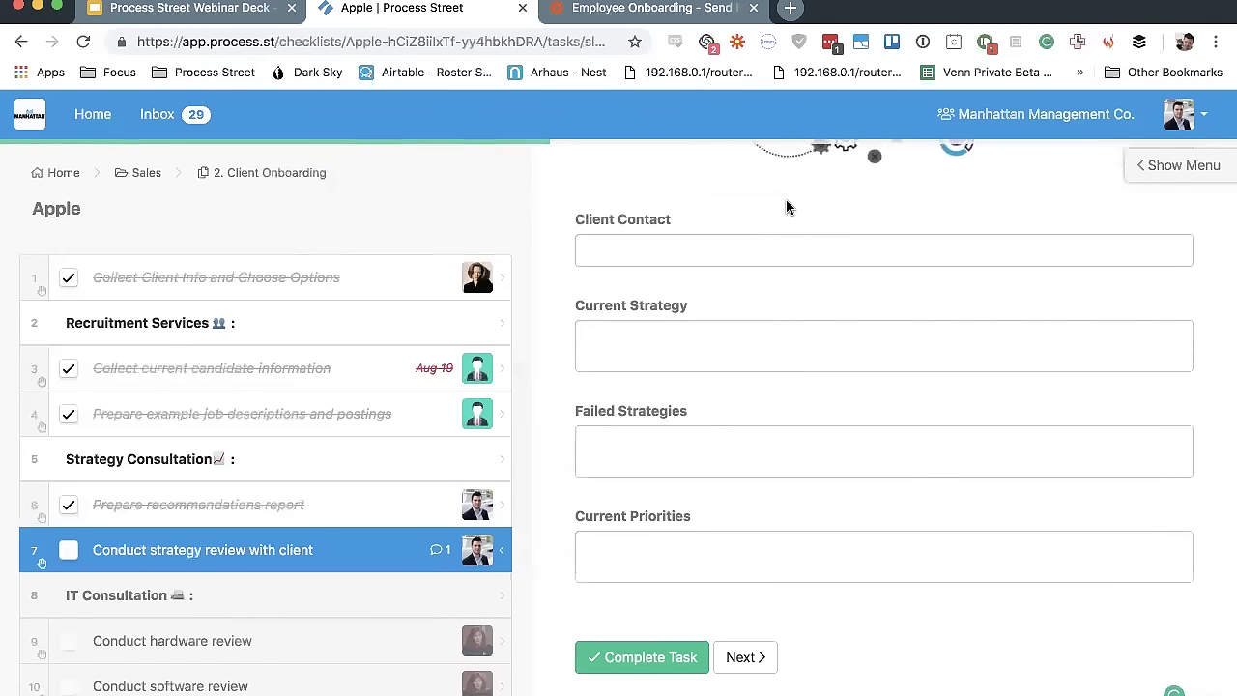
{"action": "scroll", "coordinate": [786, 199], "scroll_direction": "up", "scroll_amount": 2}
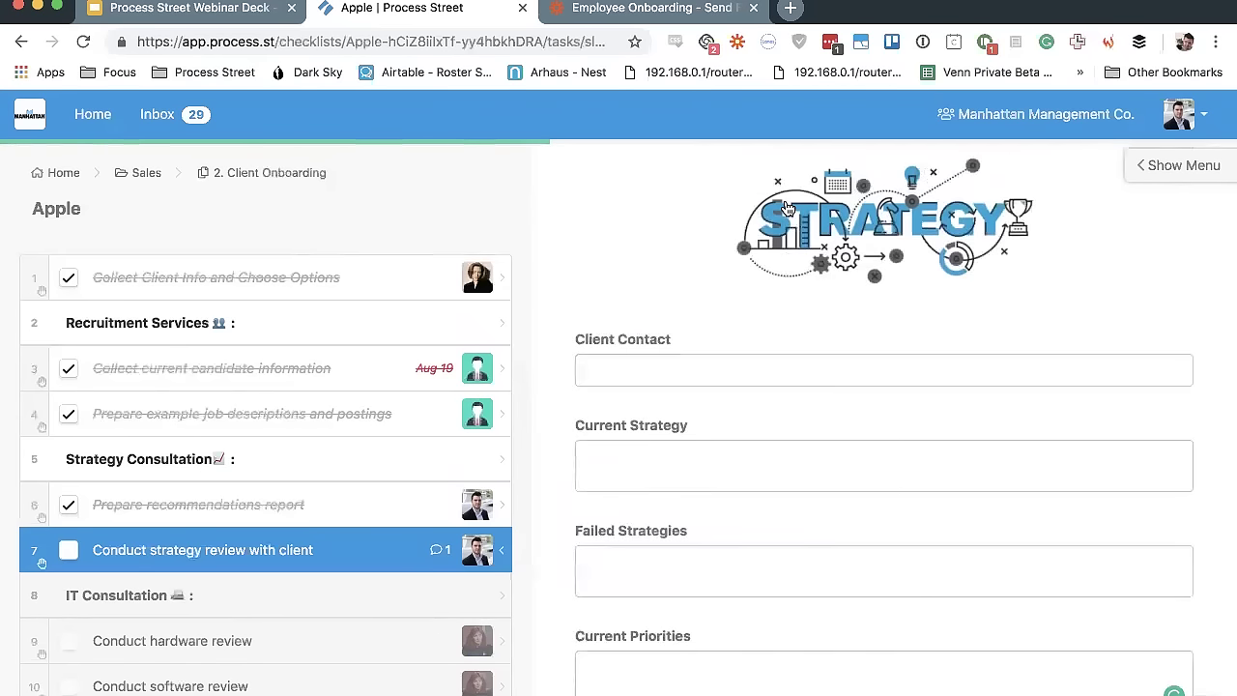
Mark the strategy review, hardware review and software review tasks complete
{"action": "left_click", "coordinate": [69, 550]}
{"action": "scroll", "coordinate": [221, 491], "scroll_direction": "down", "scroll_amount": 3}
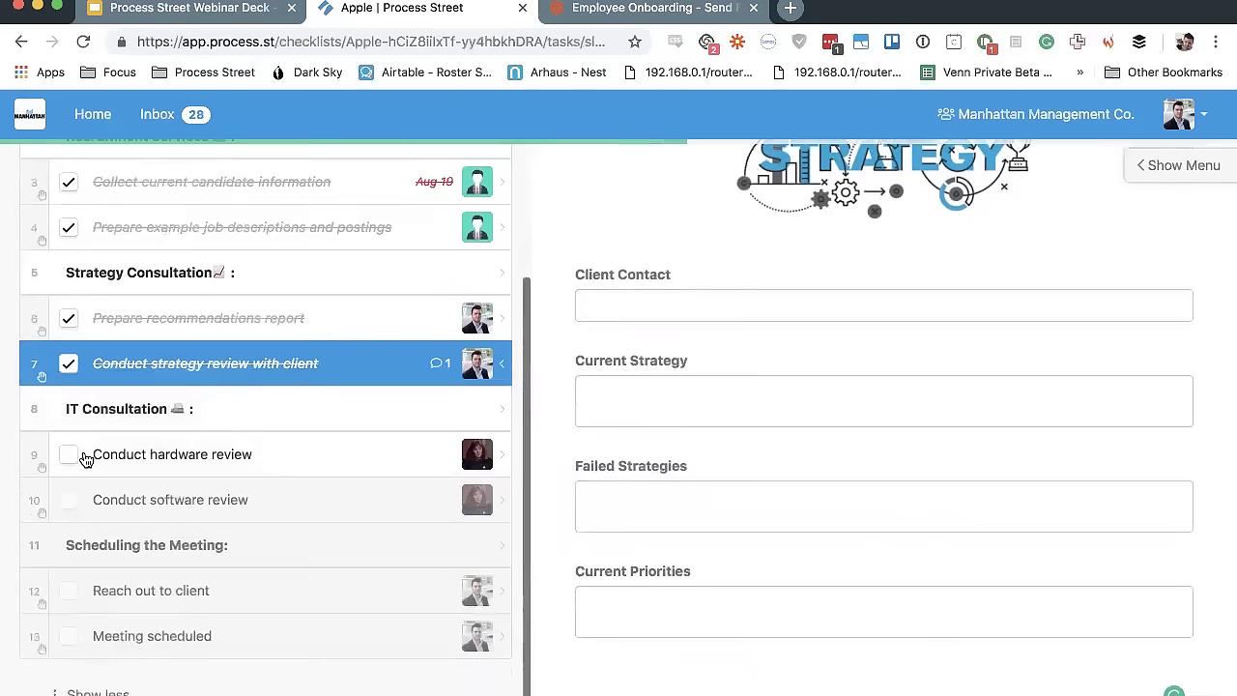
{"action": "left_click", "coordinate": [61, 454]}
{"action": "left_click", "coordinate": [65, 503]}
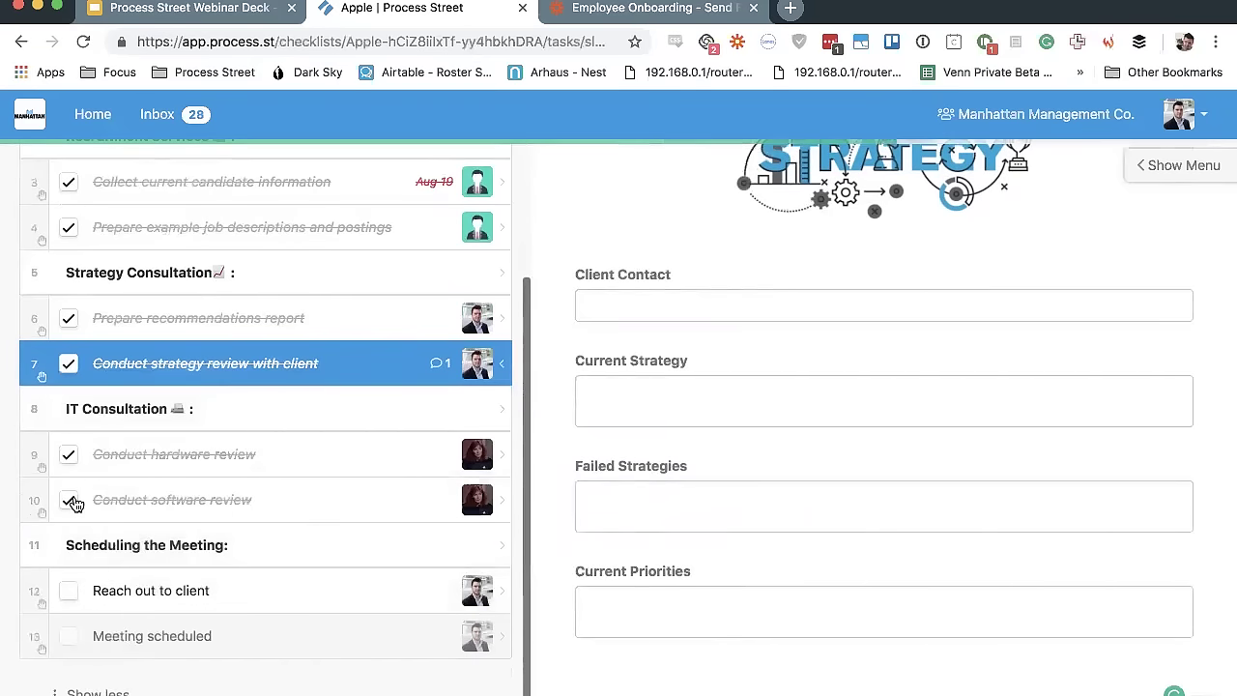
Open the Reach out to client task and highlight the recipient's address in its email
{"action": "left_click", "coordinate": [153, 592]}
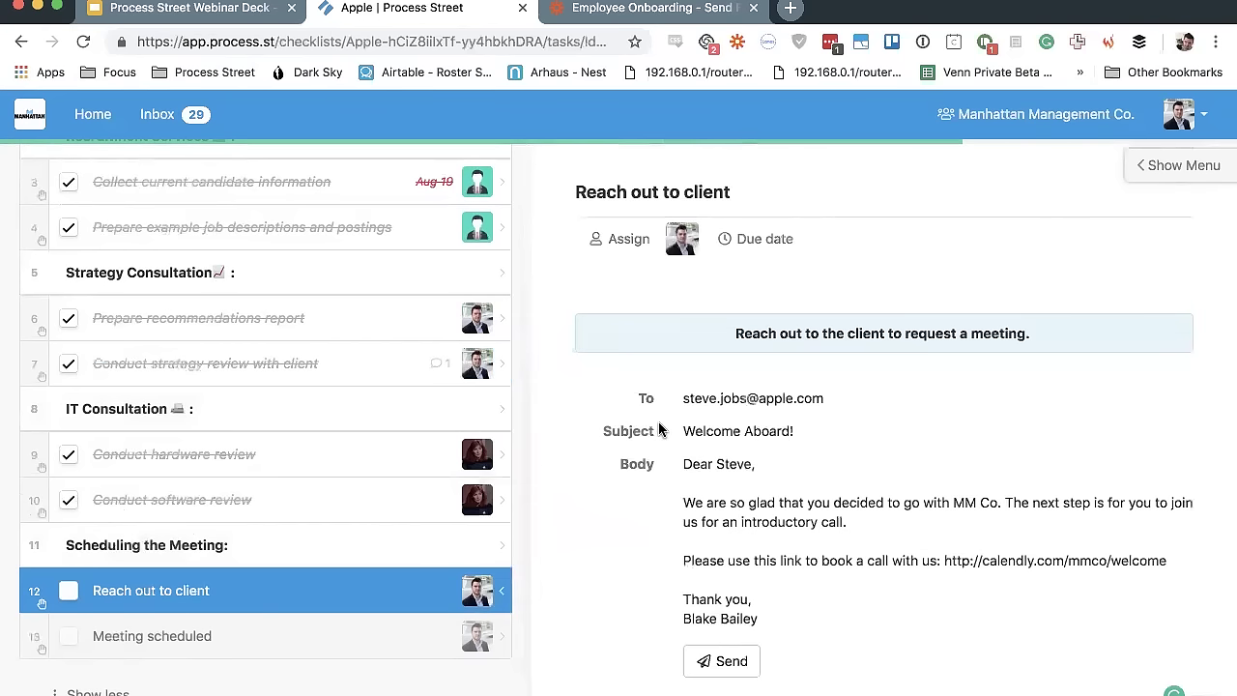
{"action": "scroll", "coordinate": [657, 425], "scroll_direction": "down", "scroll_amount": 2}
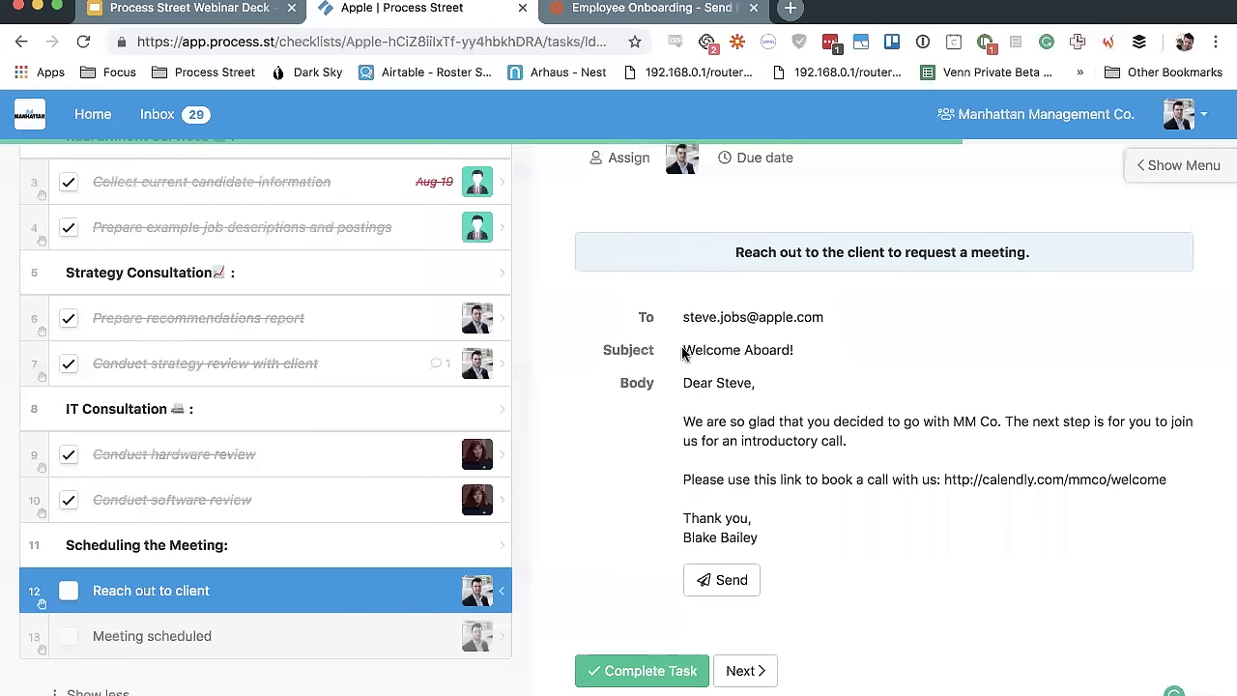
{"action": "left_click_drag", "start_coordinate": [683, 317], "coordinate": [823, 319]}
{"action": "left_click", "coordinate": [860, 326]}
Point out the client's name and address, then send the prefilled Welcome Aboard! email to Gmail
{"action": "double_click", "coordinate": [731, 383]}
{"action": "left_click", "coordinate": [776, 492]}
{"action": "left_click_drag", "start_coordinate": [684, 315], "coordinate": [687, 316]}
{"action": "left_click", "coordinate": [720, 580]}
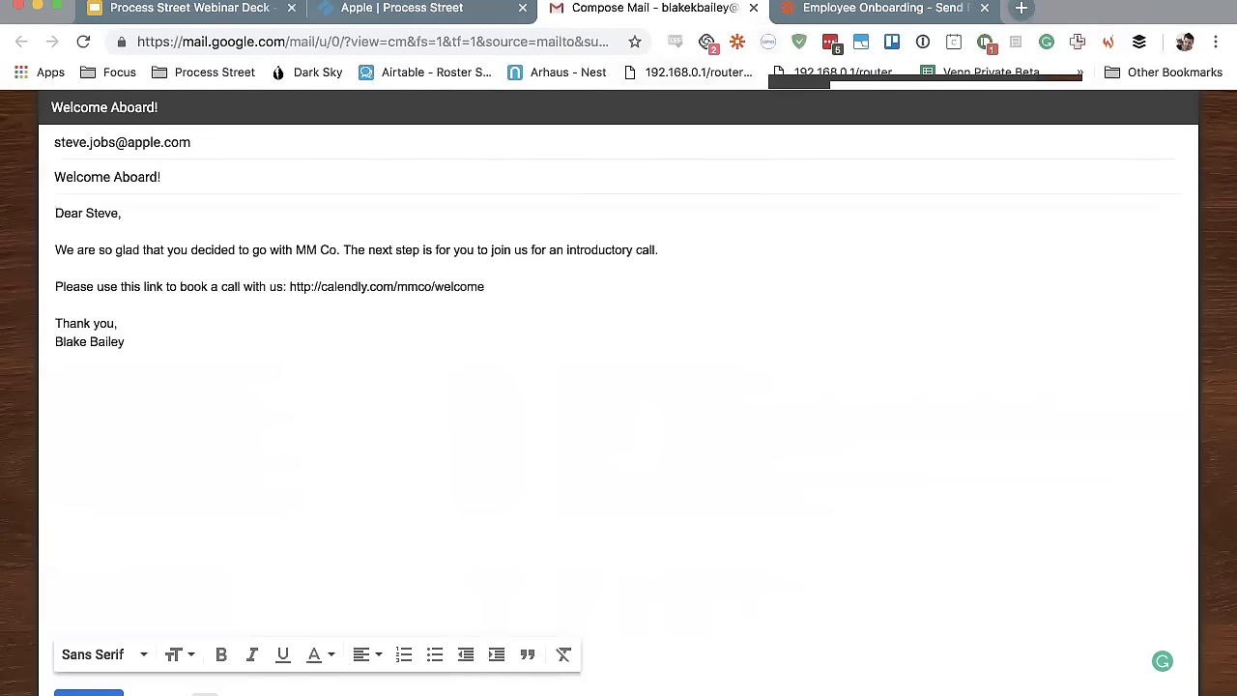
{"action": "left_click", "coordinate": [483, 19]}
Tick the Reach out to client and Meeting scheduled tasks, then reactivate and complete the Apple checklist
{"action": "left_click", "coordinate": [753, 8]}
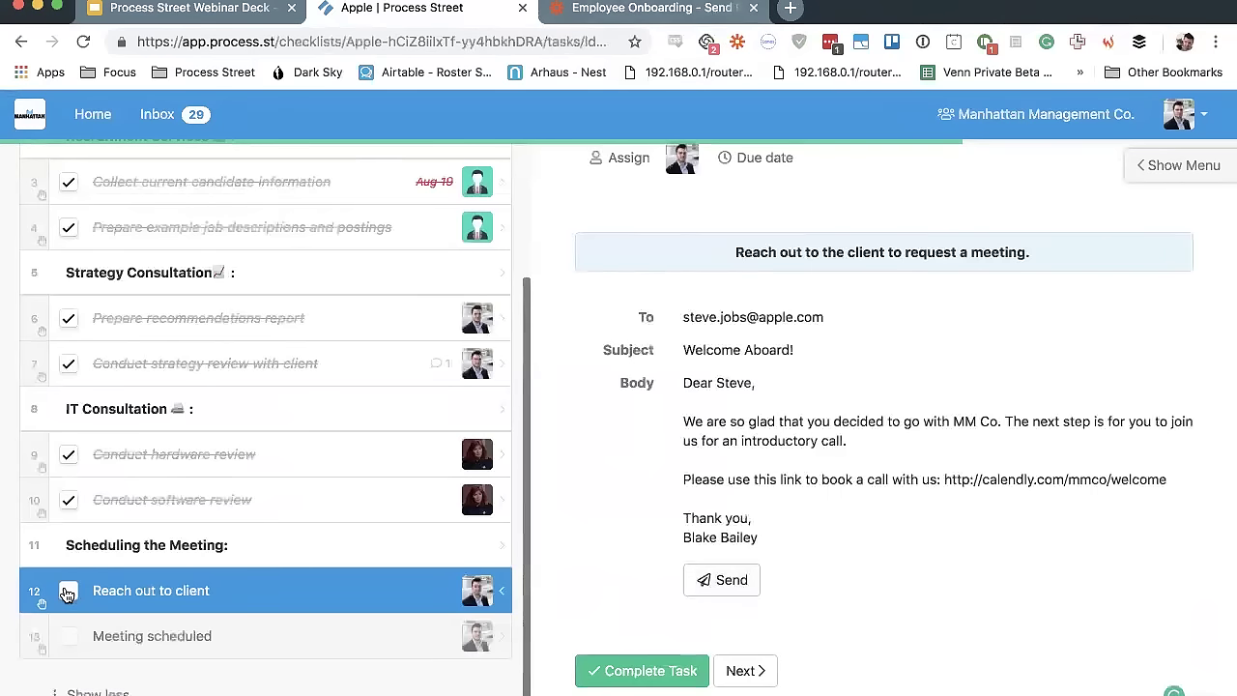
{"action": "left_click", "coordinate": [68, 592]}
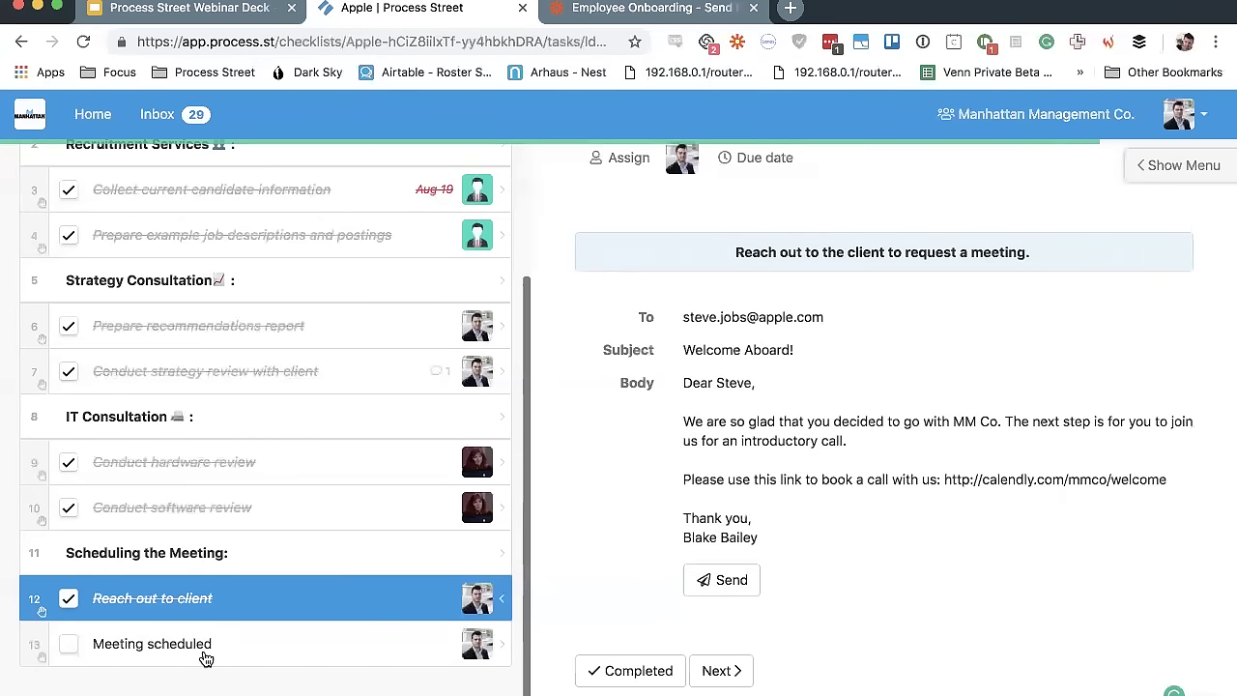
{"action": "left_click", "coordinate": [205, 658]}
{"action": "left_click", "coordinate": [1203, 174]}
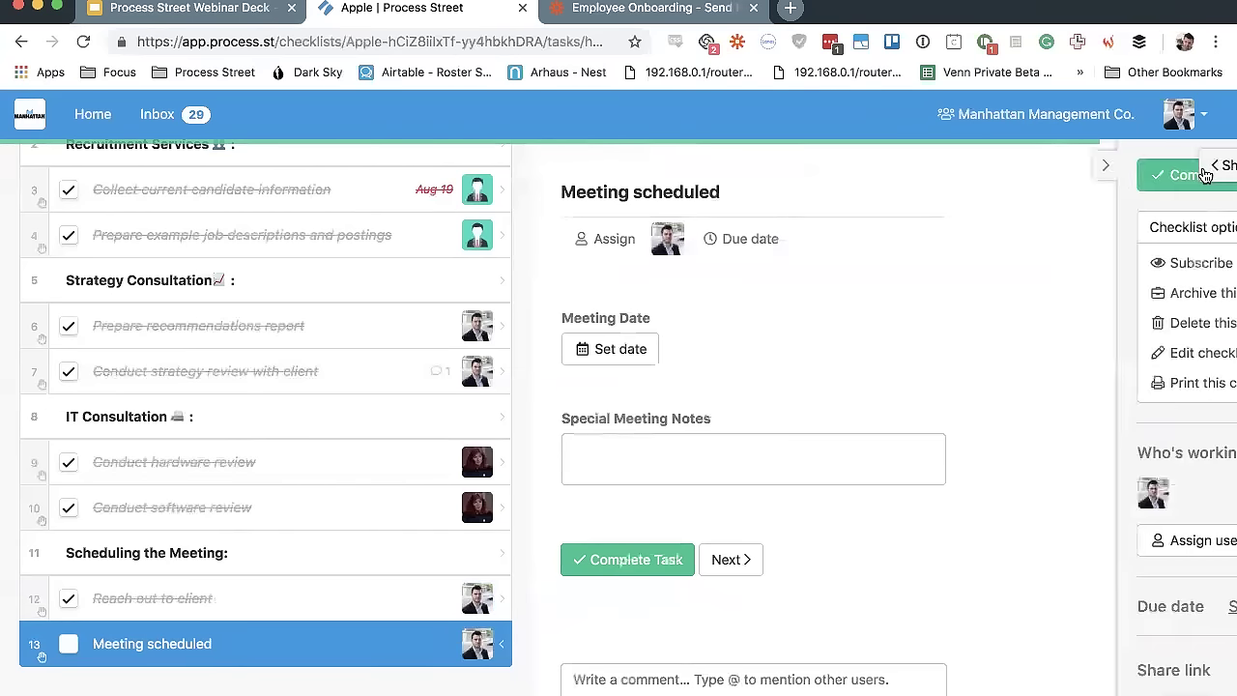
{"action": "left_click", "coordinate": [69, 645]}
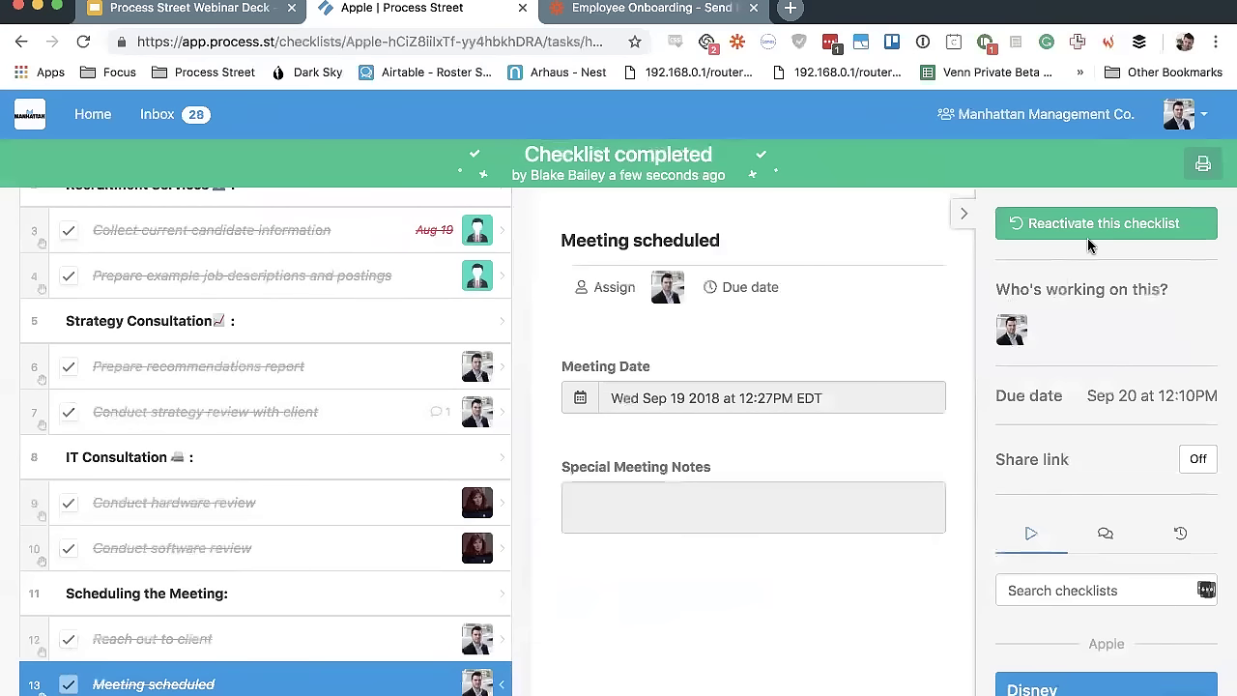
{"action": "left_click", "coordinate": [1129, 224]}
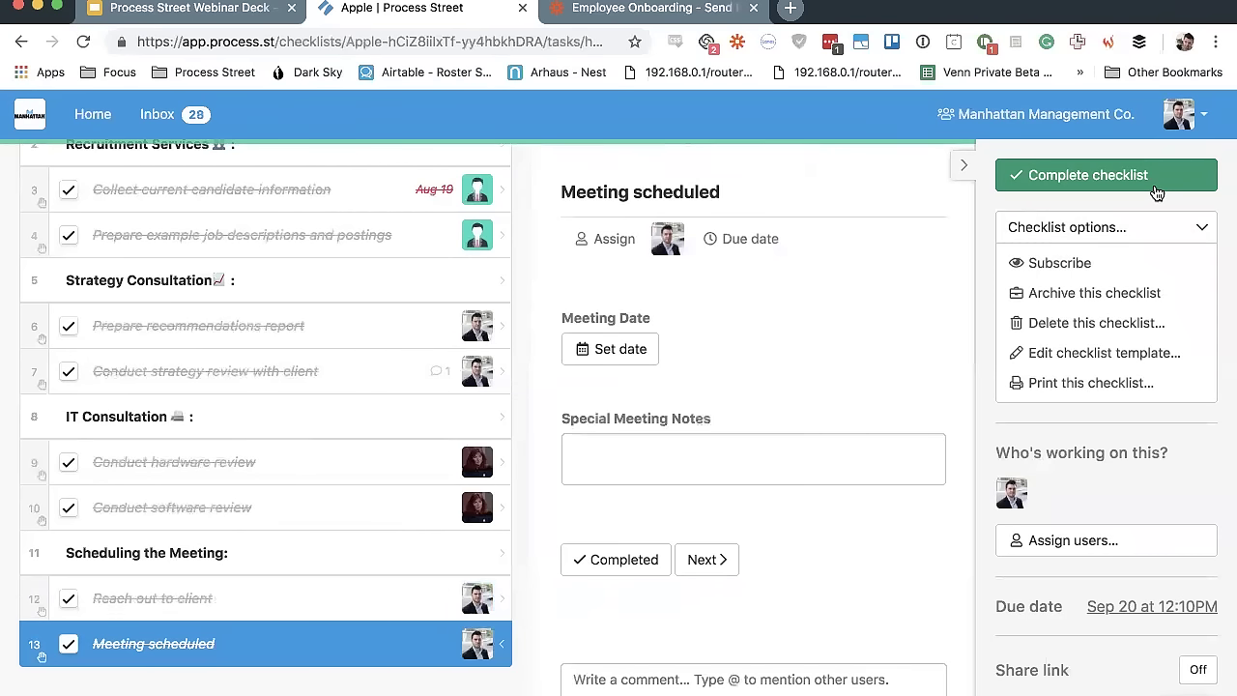
{"action": "left_click", "coordinate": [1156, 192]}
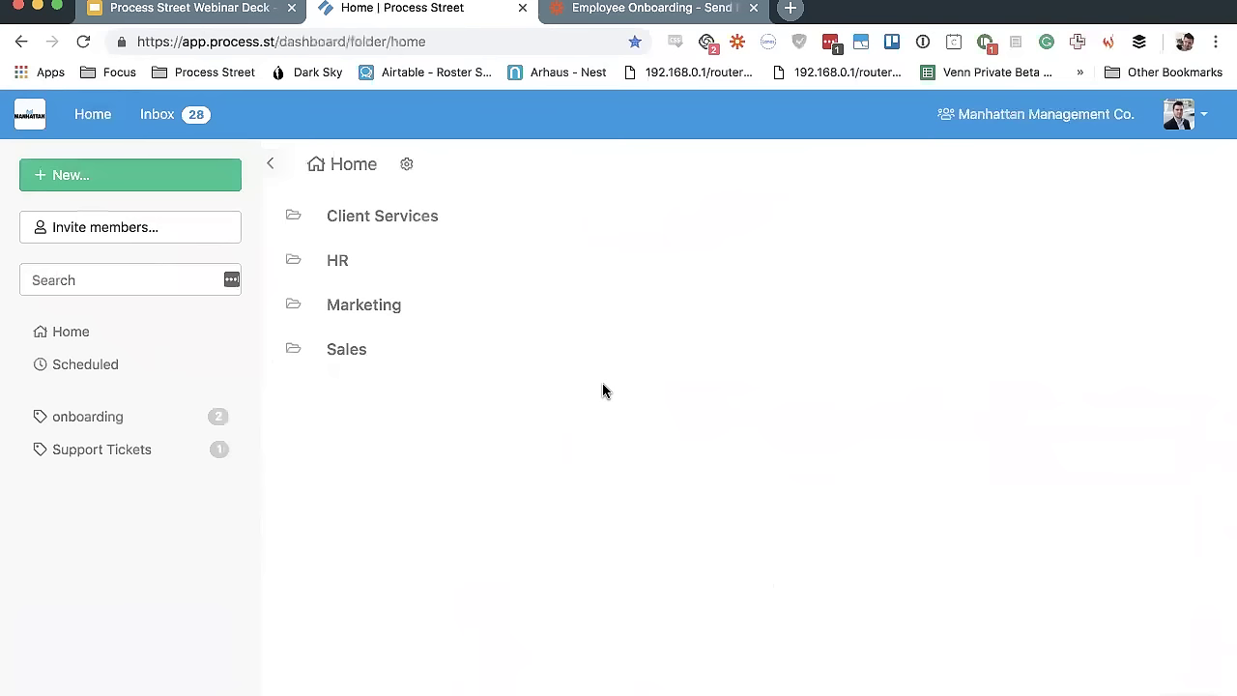
Open the 2. Client Onboarding template inside the Sales folder
{"action": "left_click", "coordinate": [336, 350]}
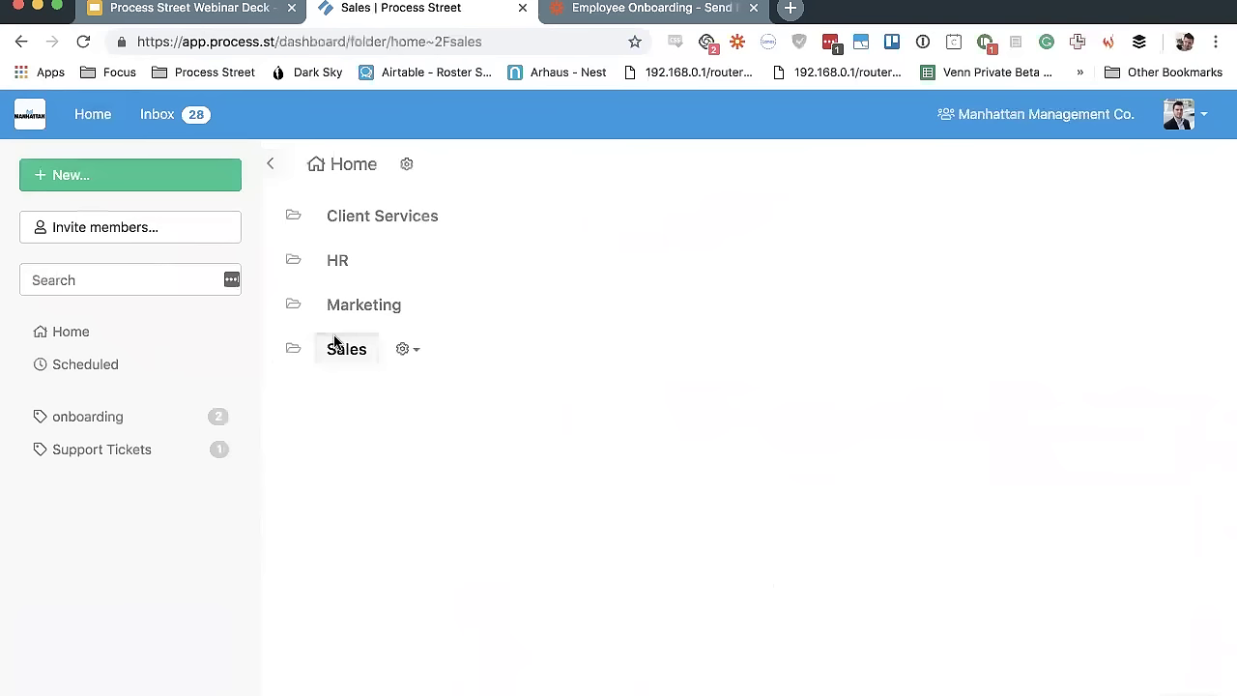
{"action": "left_click", "coordinate": [418, 269]}
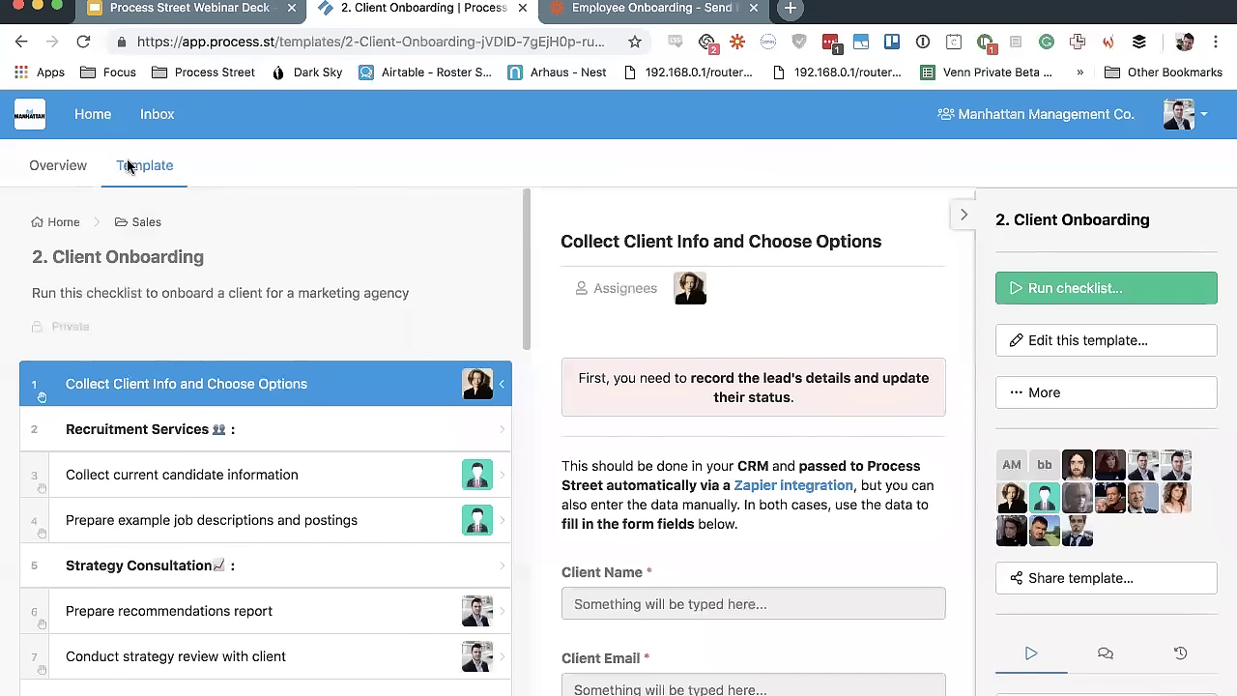
Show the Client Onboarding Overview table with Archived unchecked so only Active checklists remain
{"action": "left_click", "coordinate": [55, 171]}
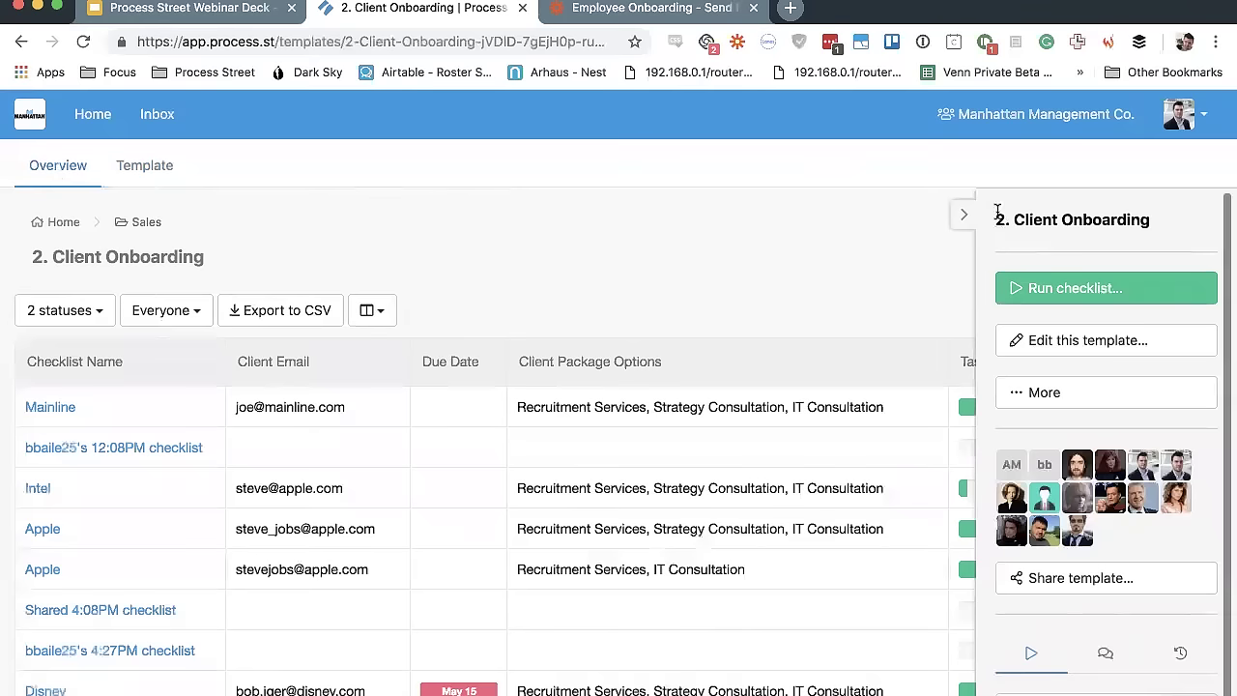
{"action": "left_click", "coordinate": [965, 221]}
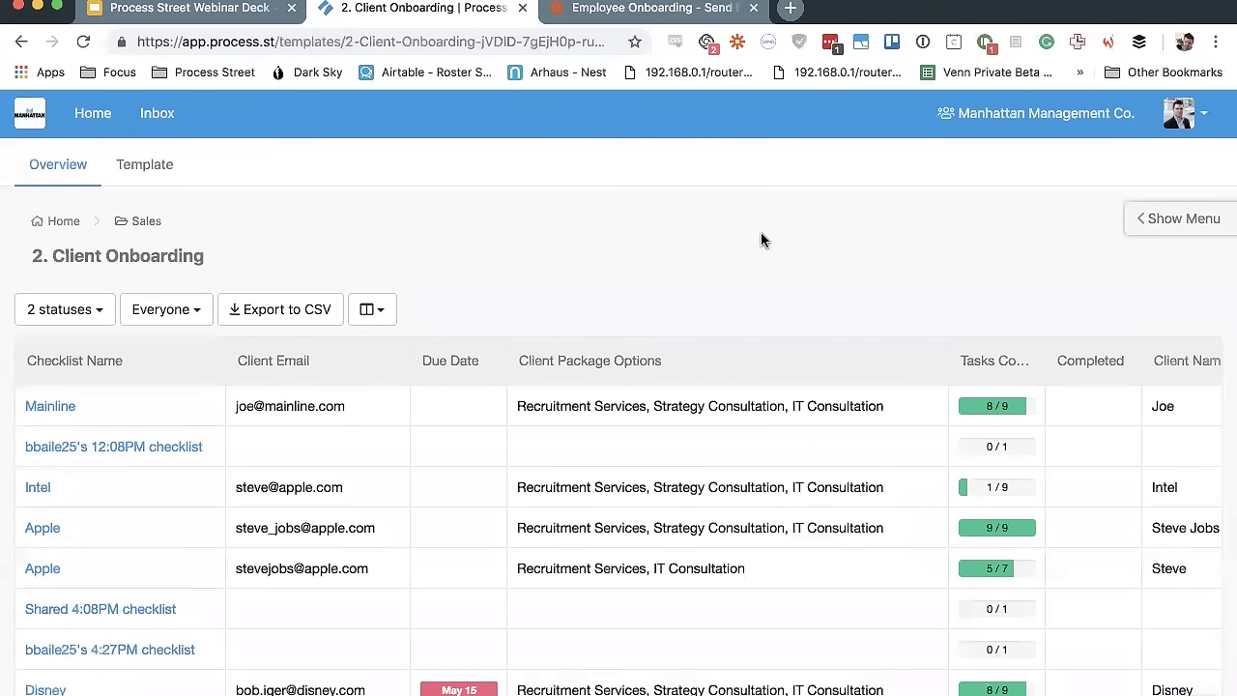
{"action": "left_click", "coordinate": [94, 310]}
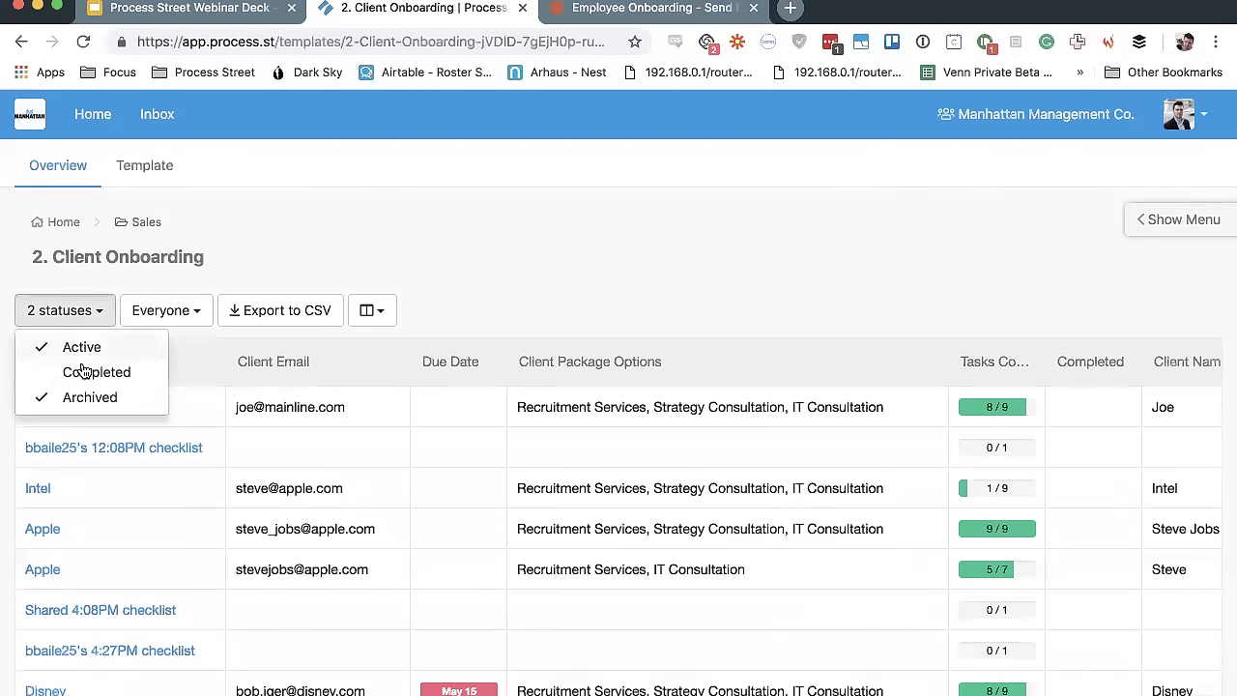
{"action": "left_click", "coordinate": [85, 396]}
{"action": "left_click", "coordinate": [541, 244]}
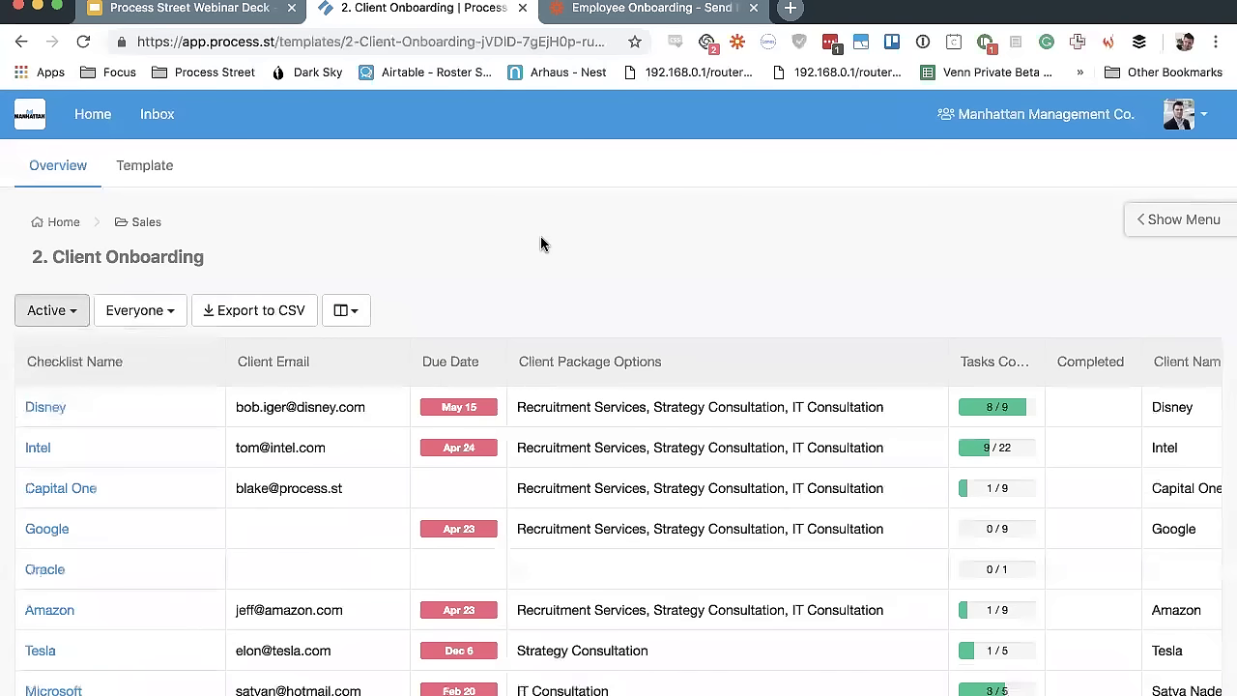
{"action": "scroll", "coordinate": [333, 438], "scroll_direction": "down", "scroll_amount": 1}
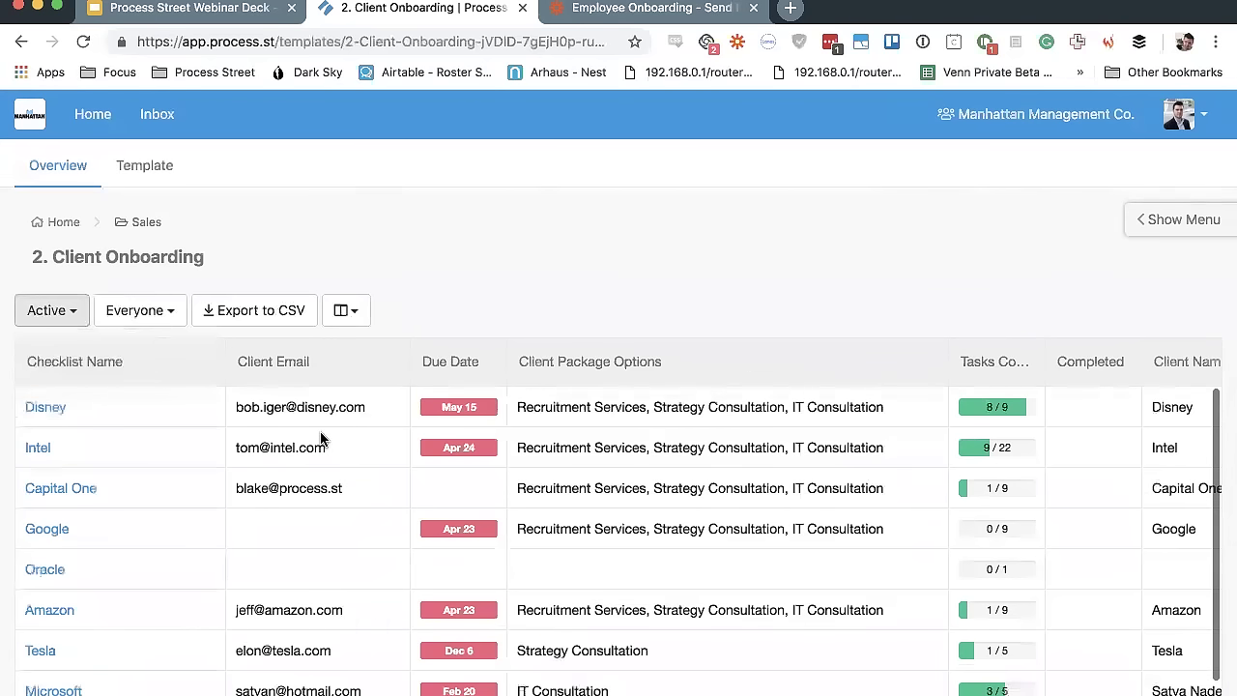
{"action": "left_click", "coordinate": [68, 314]}
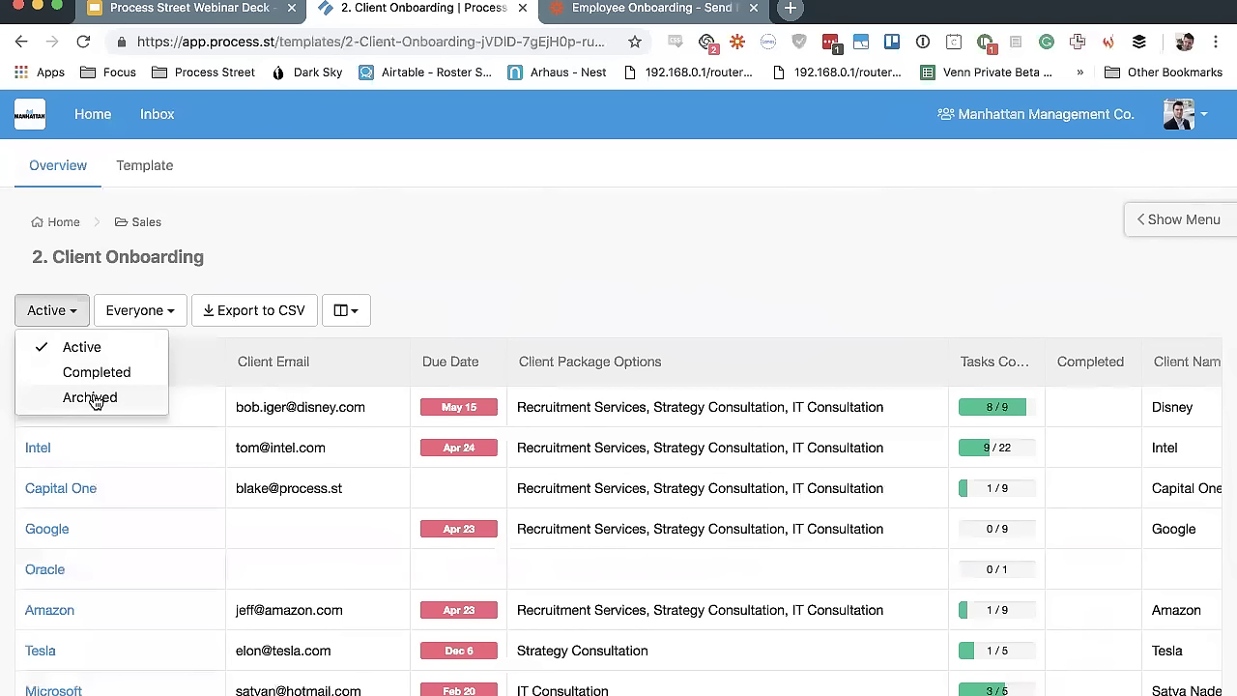
{"action": "left_click", "coordinate": [57, 324]}
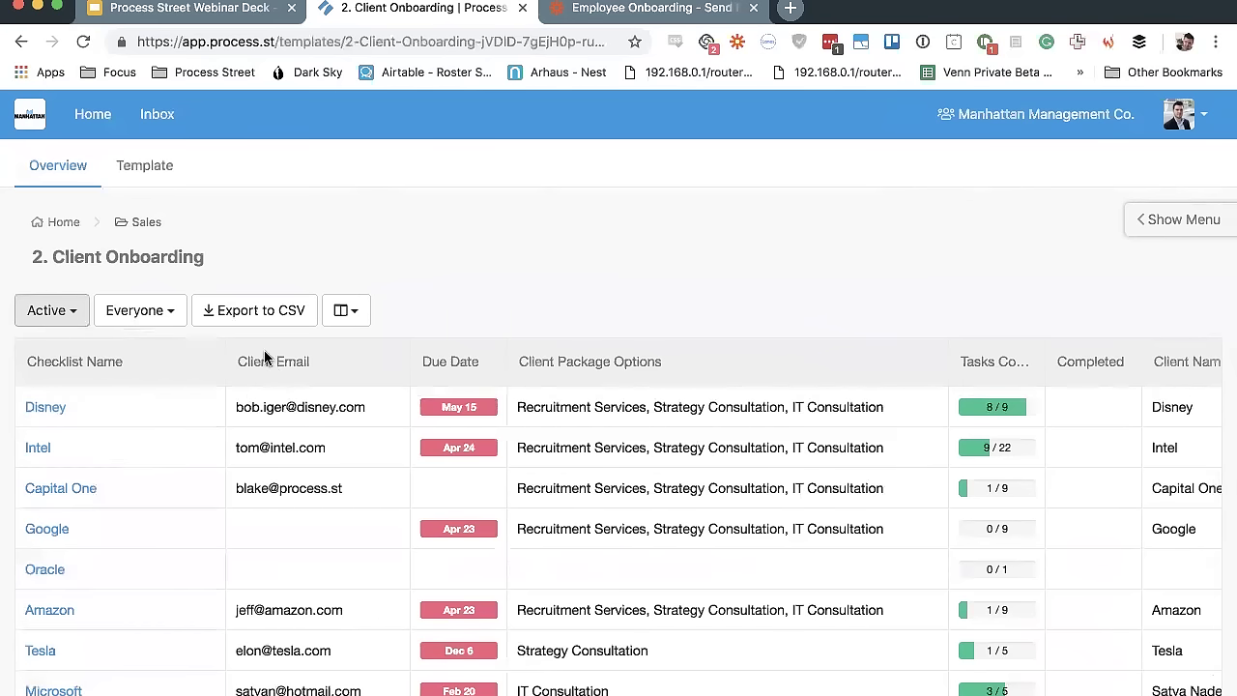
Drag the Checklist Name header border left to narrow that column in the overview table
{"action": "left_click", "coordinate": [224, 365]}
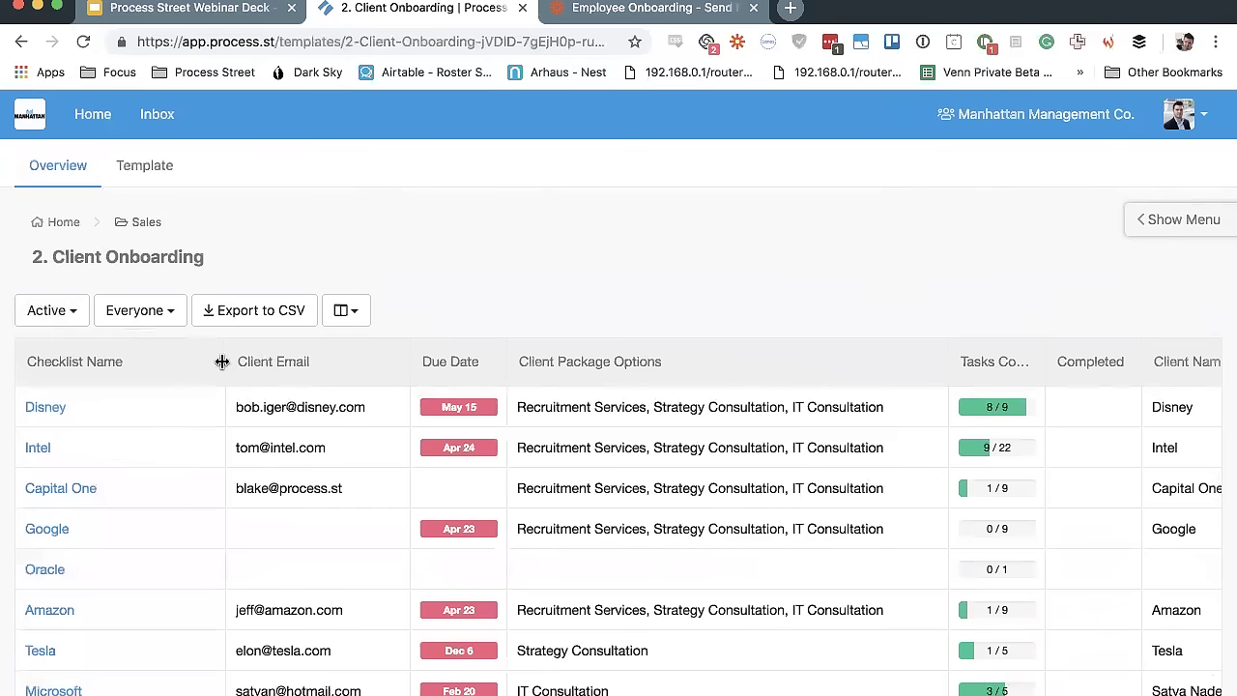
{"action": "left_click_drag", "start_coordinate": [226, 362], "coordinate": [144, 355]}
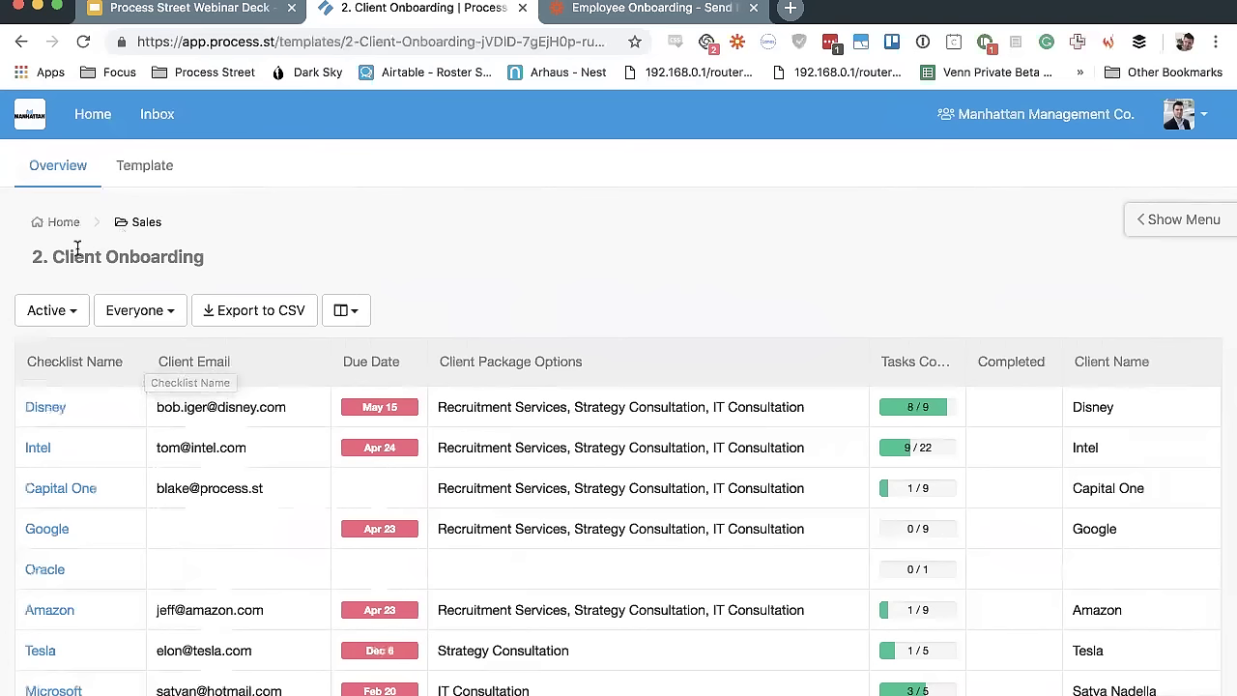
{"action": "scroll", "coordinate": [84, 414], "scroll_direction": "down", "scroll_amount": 1}
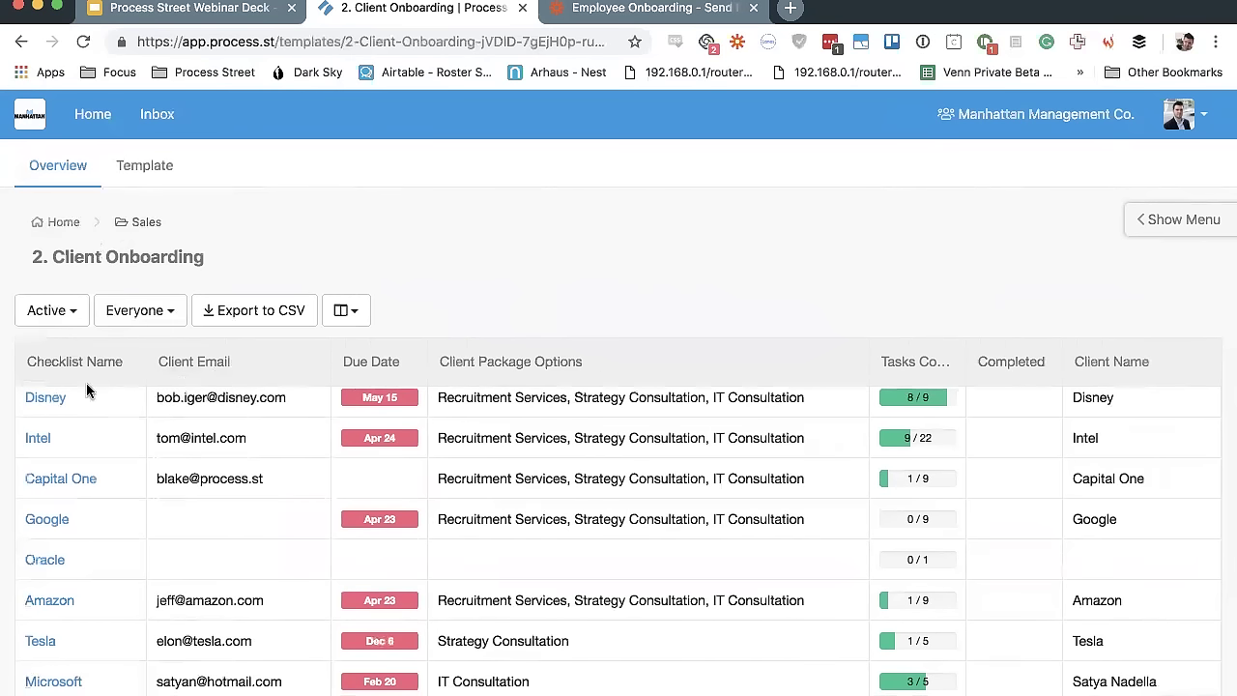
{"action": "scroll", "coordinate": [86, 495], "scroll_direction": "up", "scroll_amount": 1}
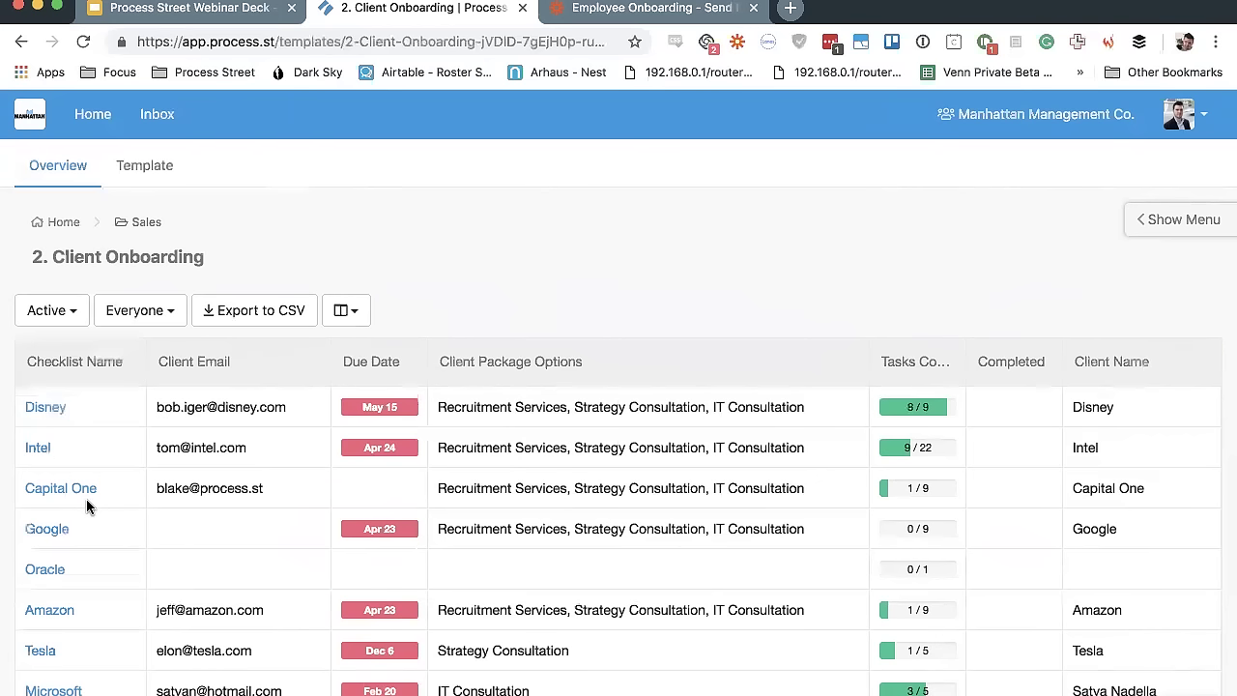
{"action": "scroll", "coordinate": [86, 499], "scroll_direction": "down", "scroll_amount": 1}
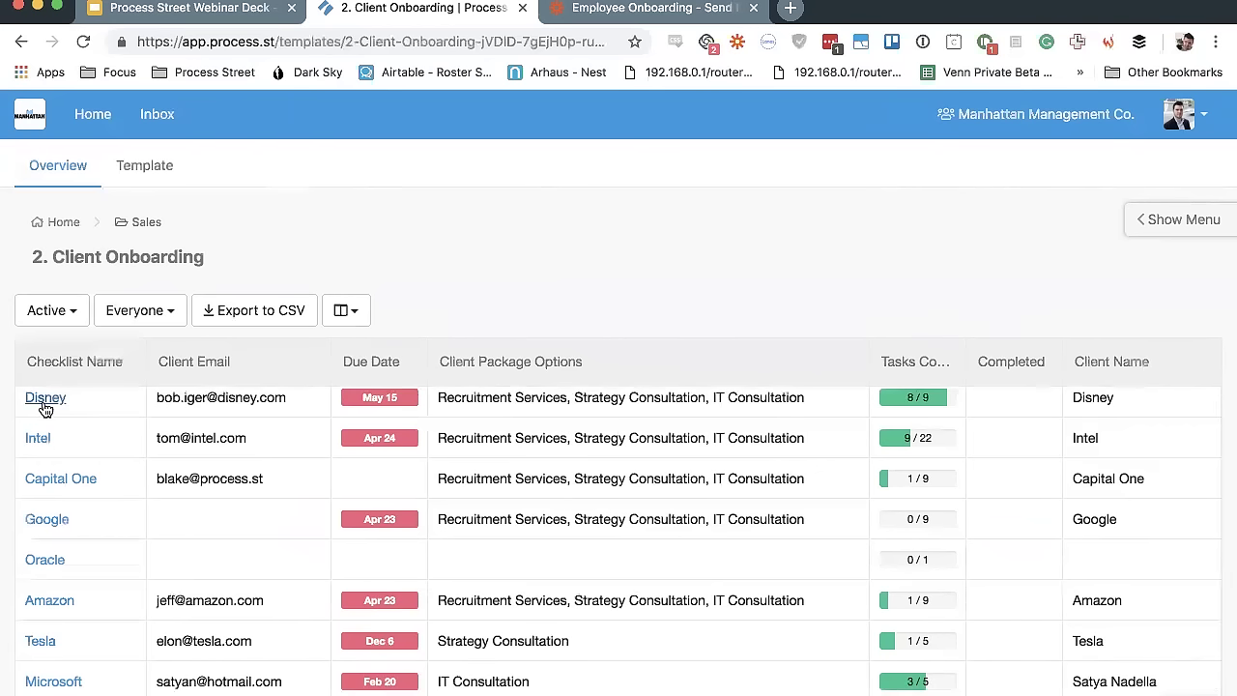
{"action": "scroll", "coordinate": [99, 481], "scroll_direction": "up", "scroll_amount": 1}
{"action": "scroll", "coordinate": [99, 482], "scroll_direction": "up", "scroll_amount": 1}
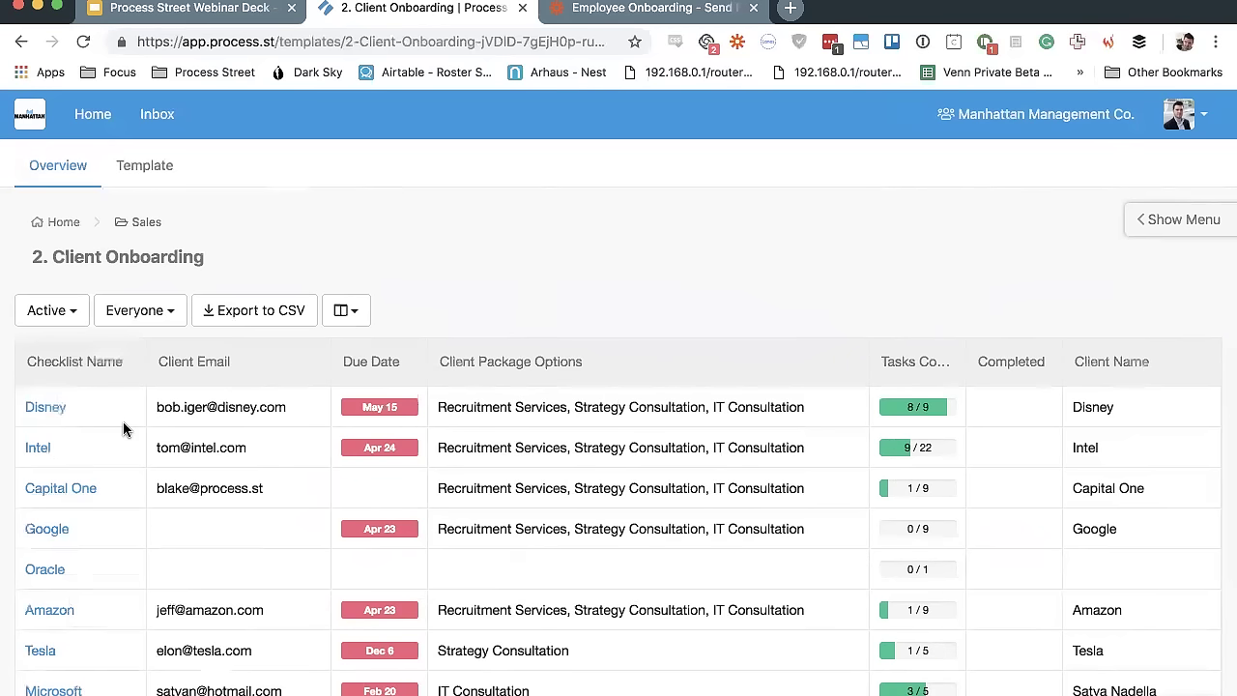
{"action": "scroll", "coordinate": [123, 428], "scroll_direction": "down", "scroll_amount": 1}
{"action": "scroll", "coordinate": [122, 425], "scroll_direction": "up", "scroll_amount": 1}
Narrow the Client Email column, then browse the package, task progress, status and creation date columns
{"action": "left_click_drag", "start_coordinate": [329, 364], "coordinate": [300, 366]}
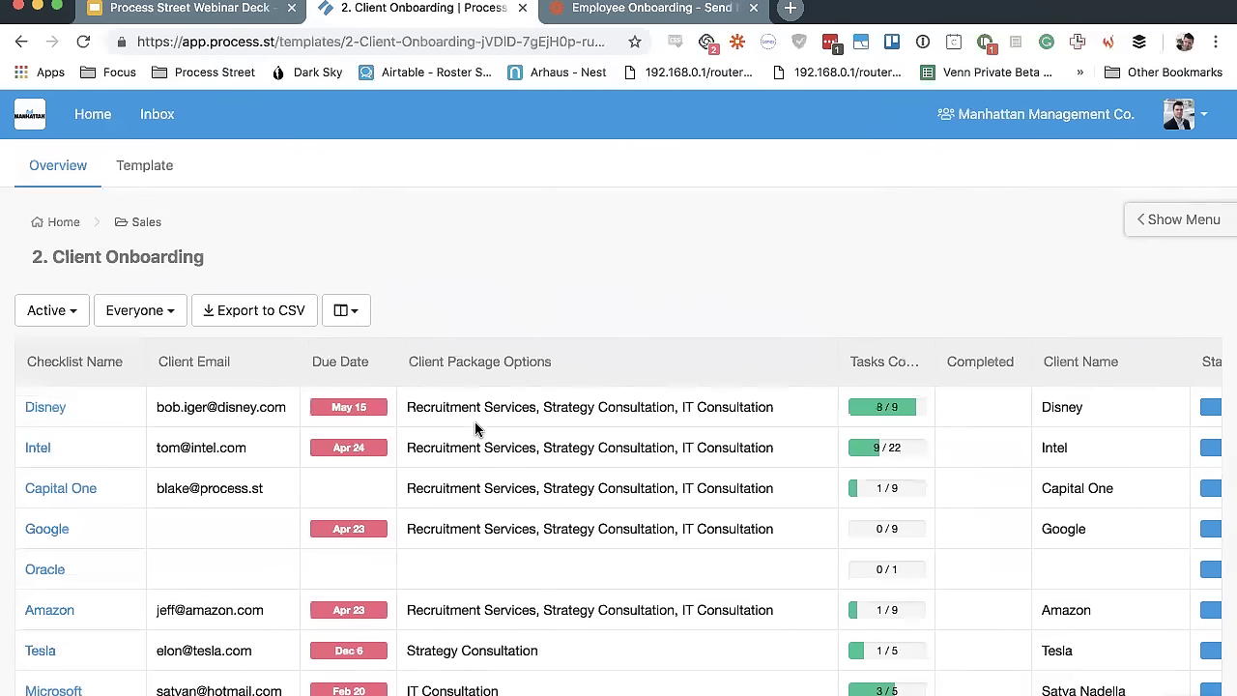
{"action": "scroll", "coordinate": [474, 429], "scroll_direction": "right", "scroll_amount": 3}
{"action": "scroll", "coordinate": [475, 428], "scroll_direction": "left", "scroll_amount": 3}
{"action": "scroll", "coordinate": [598, 387], "scroll_direction": "right", "scroll_amount": 3}
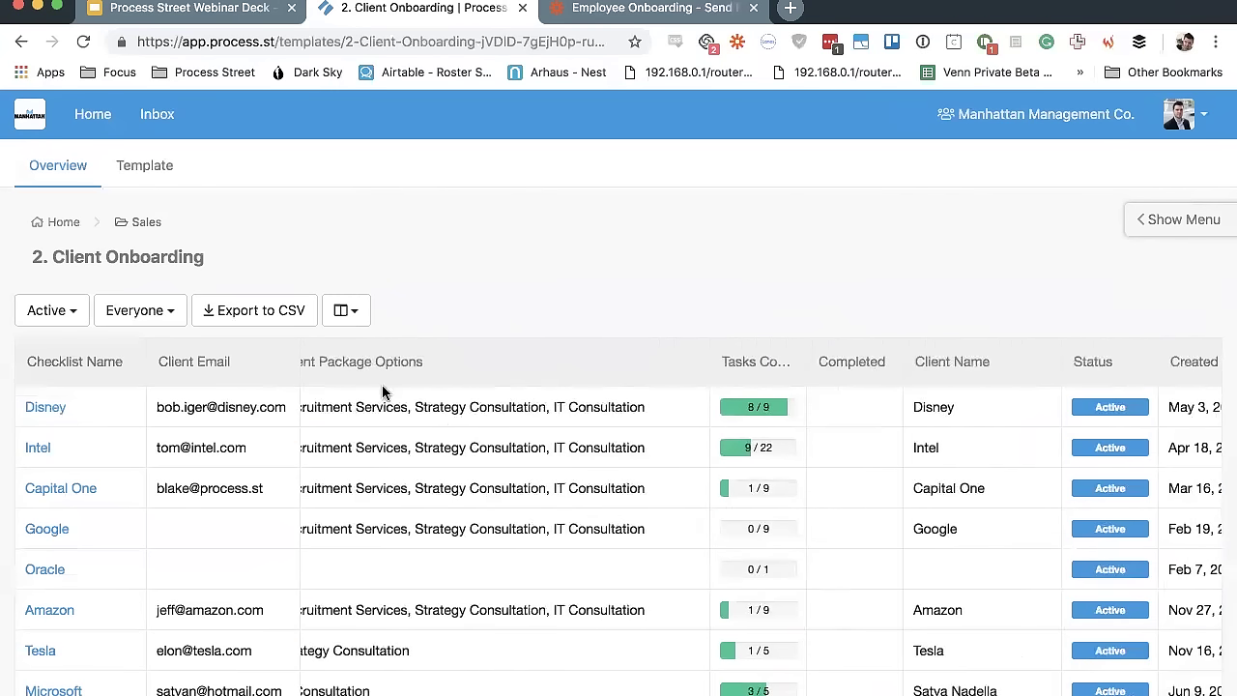
{"action": "scroll", "coordinate": [629, 602], "scroll_direction": "right", "scroll_amount": 3}
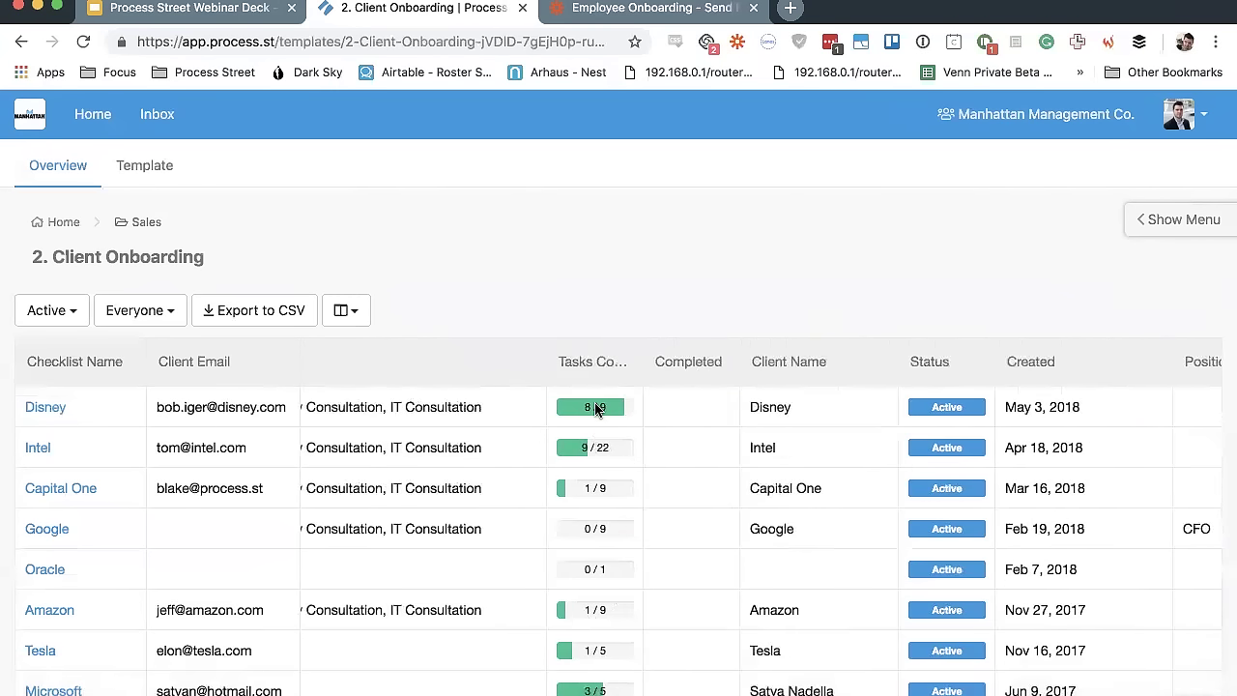
{"action": "scroll", "coordinate": [595, 410], "scroll_direction": "right", "scroll_amount": 5}
{"action": "scroll", "coordinate": [595, 410], "scroll_direction": "right", "scroll_amount": 3}
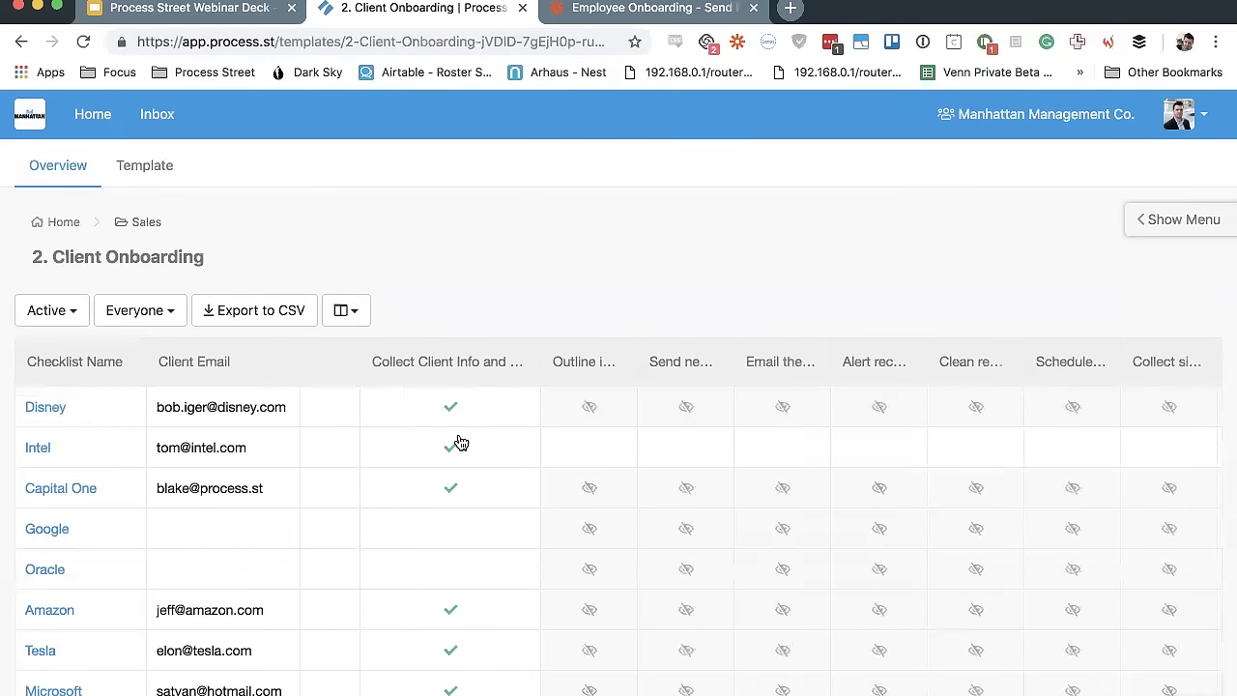
{"action": "scroll", "coordinate": [469, 429], "scroll_direction": "right", "scroll_amount": 3}
{"action": "scroll", "coordinate": [469, 421], "scroll_direction": "right", "scroll_amount": 5}
{"action": "scroll", "coordinate": [469, 422], "scroll_direction": "left", "scroll_amount": 3}
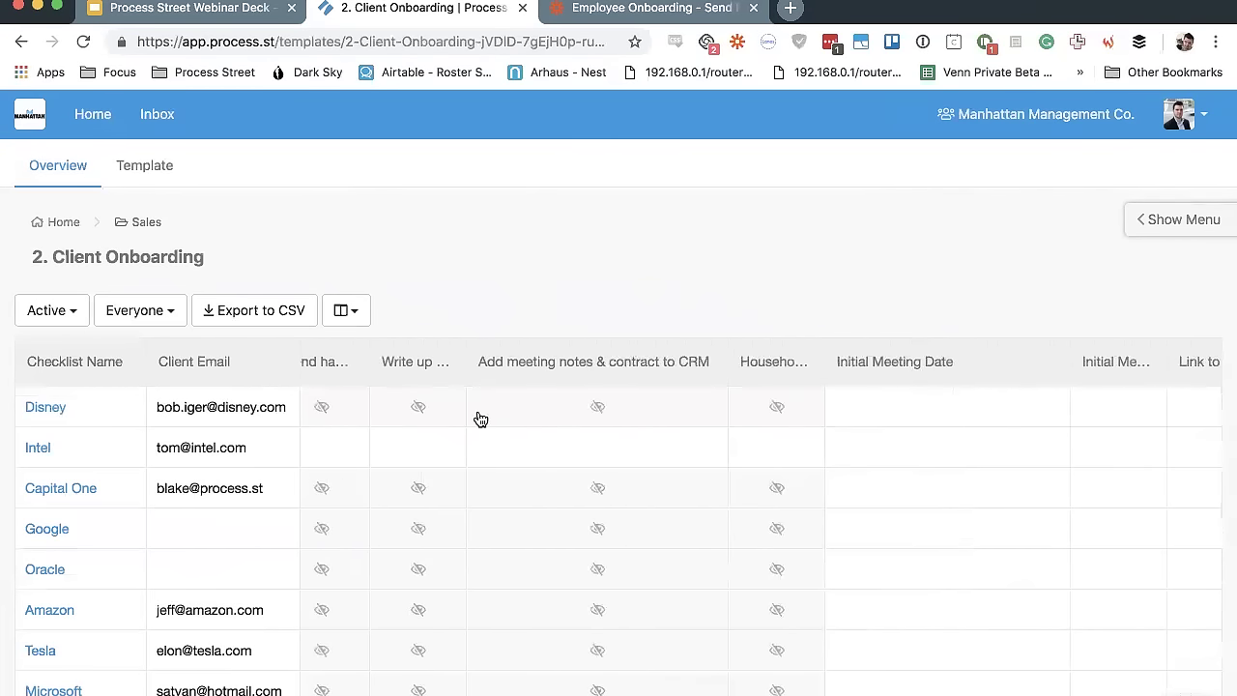
{"action": "scroll", "coordinate": [633, 527], "scroll_direction": "down", "scroll_amount": 1}
{"action": "scroll", "coordinate": [633, 525], "scroll_direction": "right", "scroll_amount": 10}
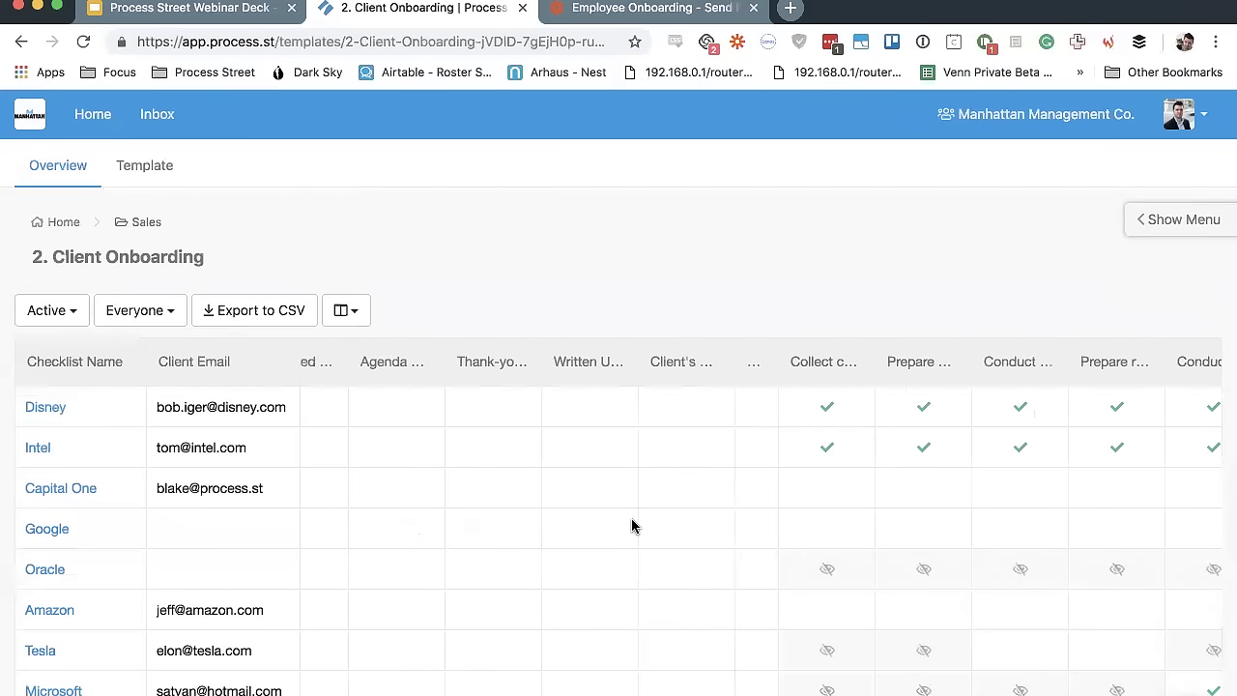
{"action": "scroll", "coordinate": [609, 425], "scroll_direction": "right", "scroll_amount": 5}
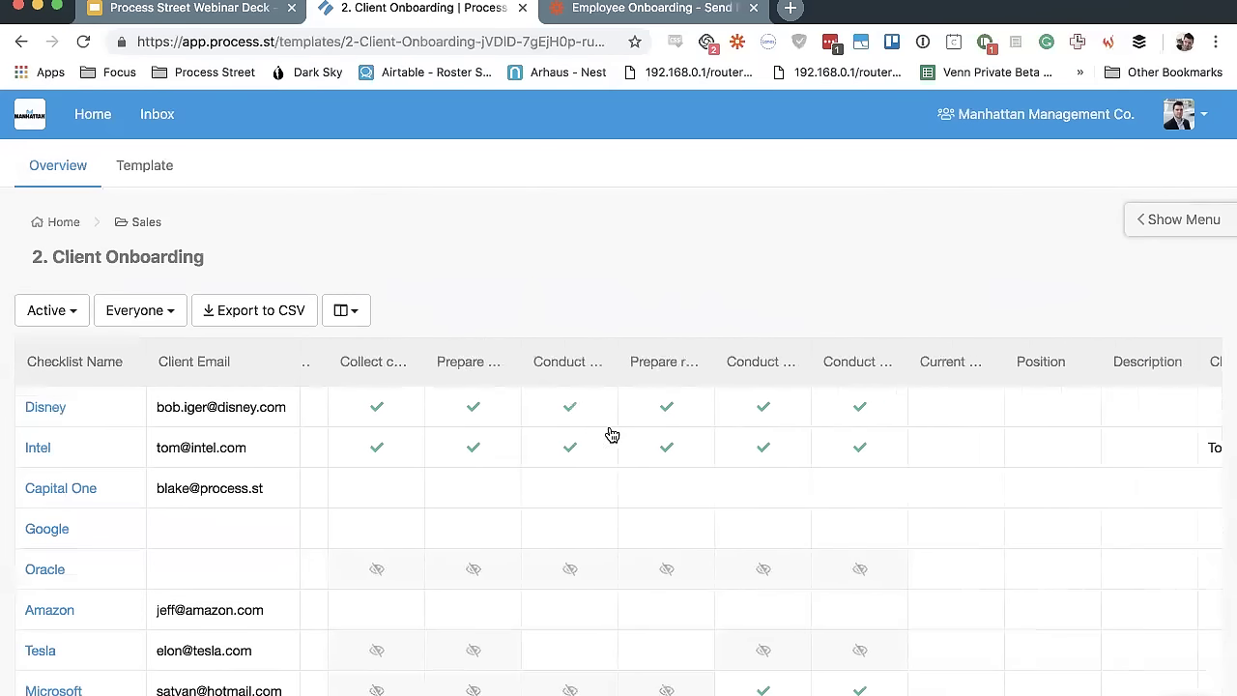
{"action": "scroll", "coordinate": [637, 459], "scroll_direction": "down", "scroll_amount": 1}
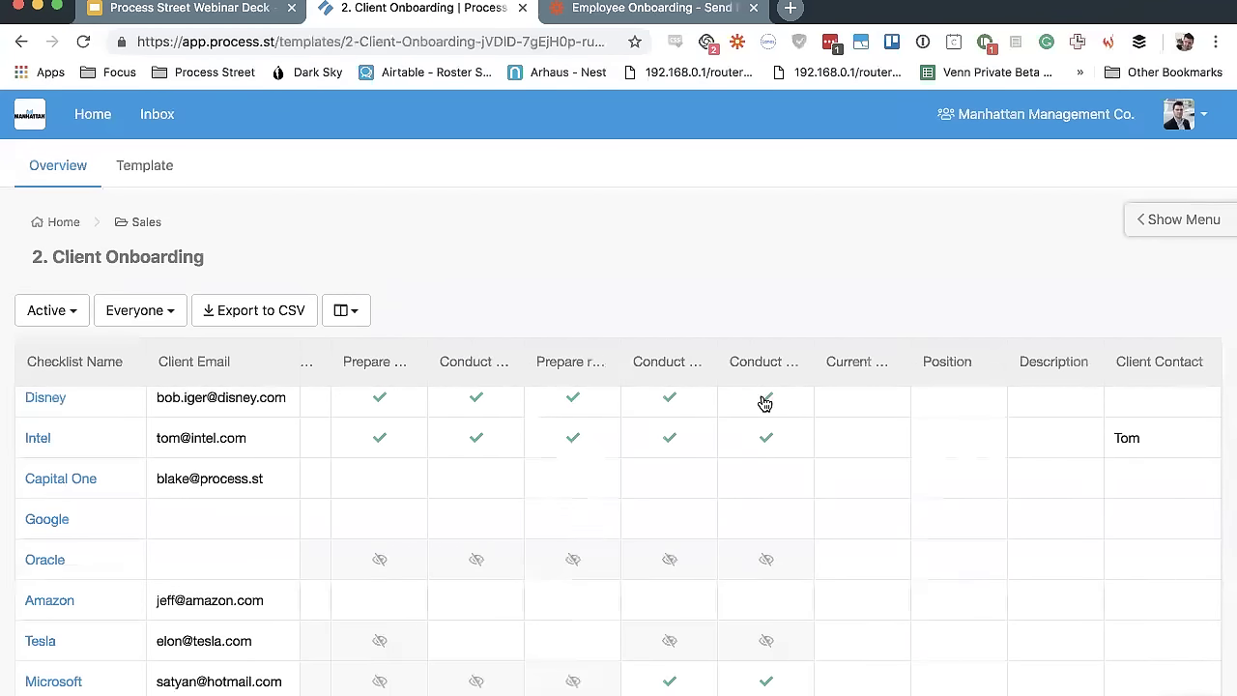
{"action": "scroll", "coordinate": [810, 495], "scroll_direction": "left", "scroll_amount": 10}
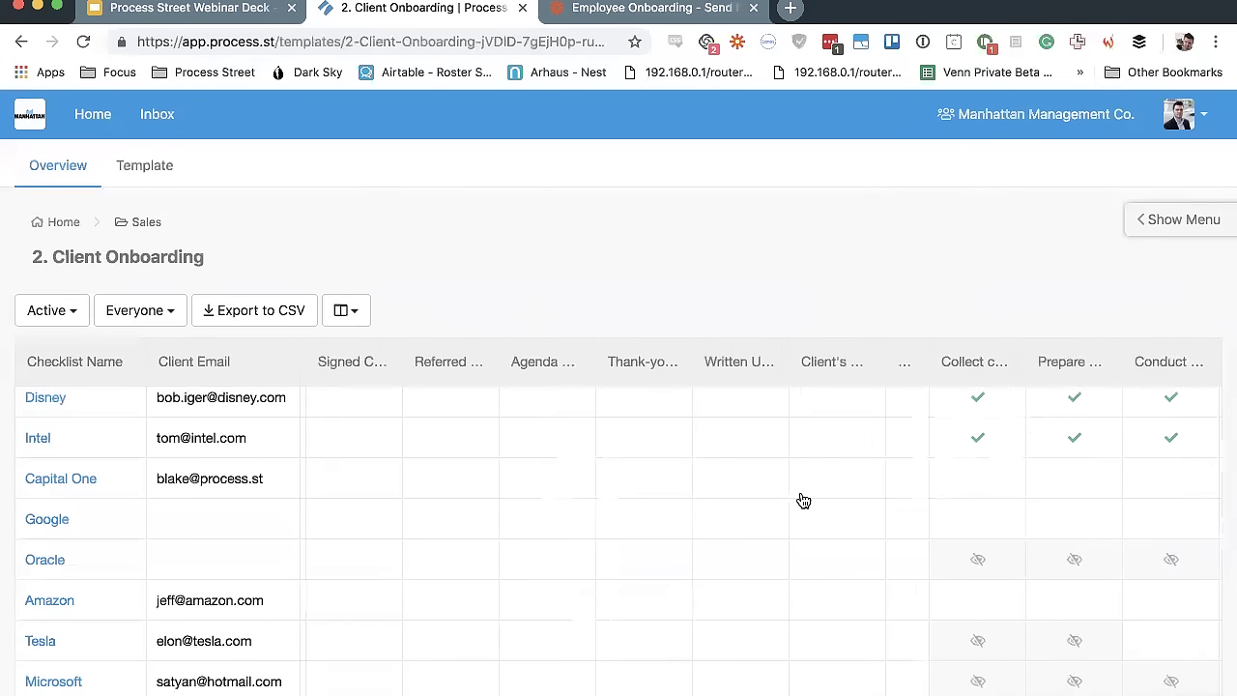
{"action": "scroll", "coordinate": [799, 491], "scroll_direction": "left", "scroll_amount": 10}
{"action": "scroll", "coordinate": [799, 491], "scroll_direction": "right", "scroll_amount": 8}
{"action": "scroll", "coordinate": [754, 474], "scroll_direction": "left", "scroll_amount": 3}
{"action": "scroll", "coordinate": [716, 455], "scroll_direction": "right", "scroll_amount": 8}
{"action": "scroll", "coordinate": [715, 455], "scroll_direction": "right", "scroll_amount": 8}
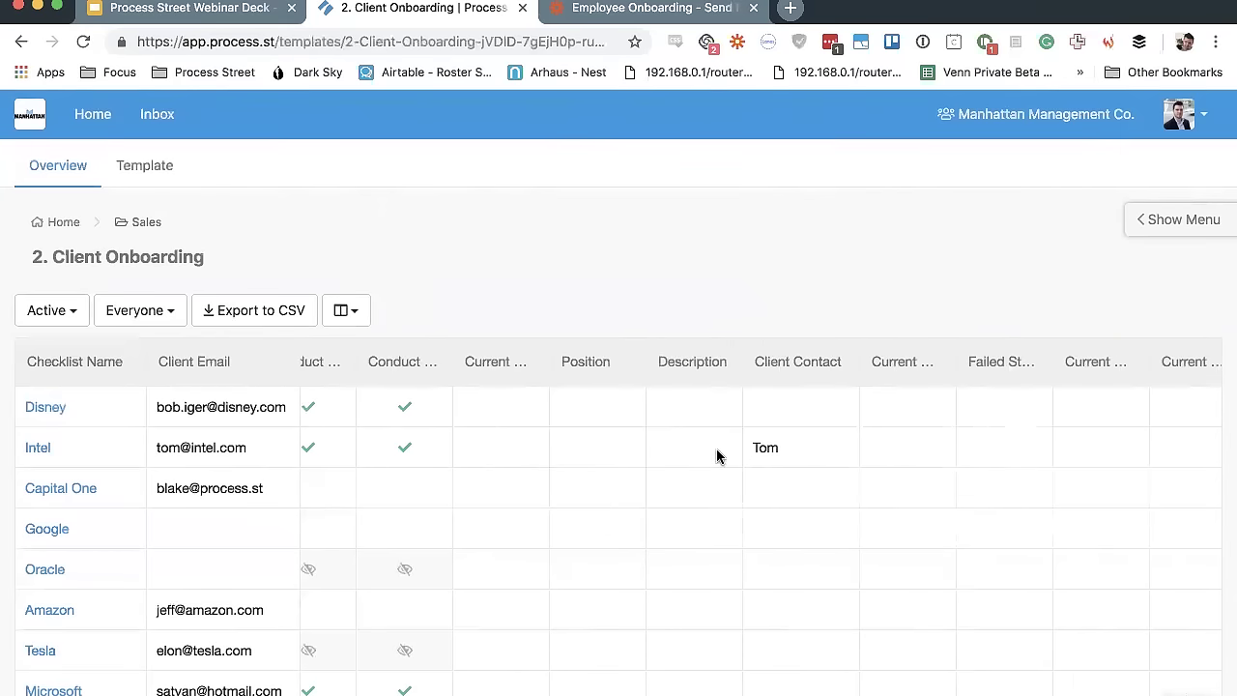
{"action": "scroll", "coordinate": [802, 448], "scroll_direction": "right", "scroll_amount": 10}
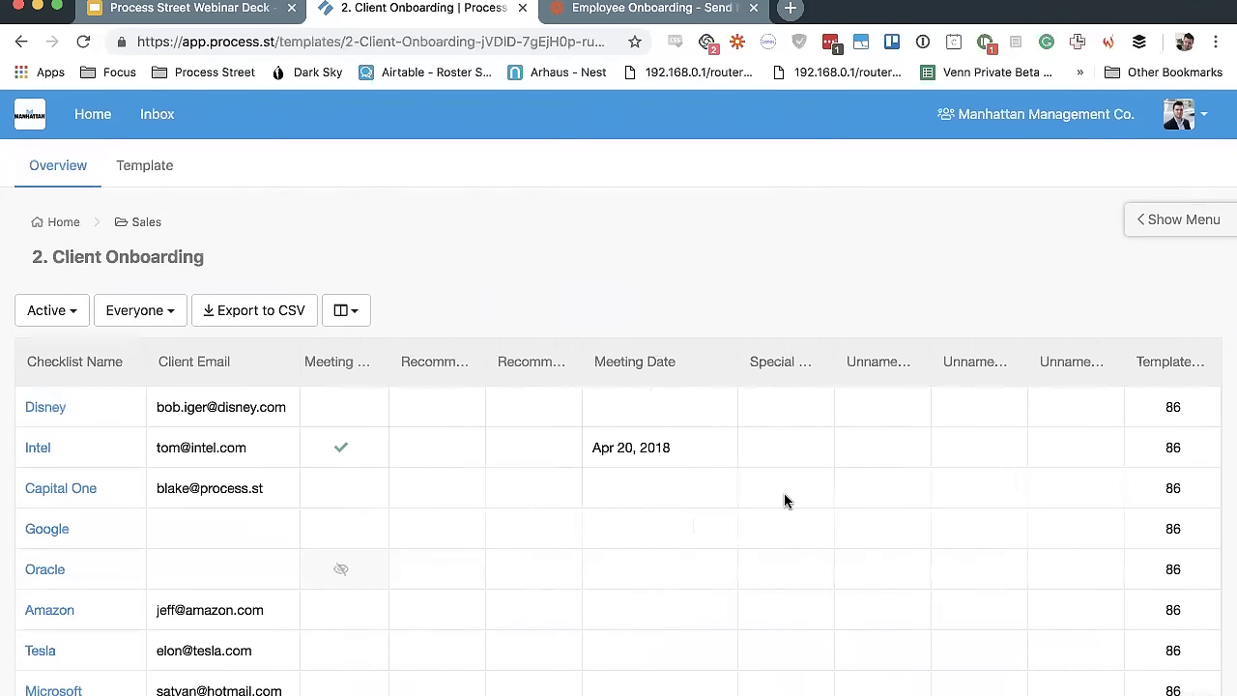
{"action": "scroll", "coordinate": [674, 473], "scroll_direction": "left", "scroll_amount": 20}
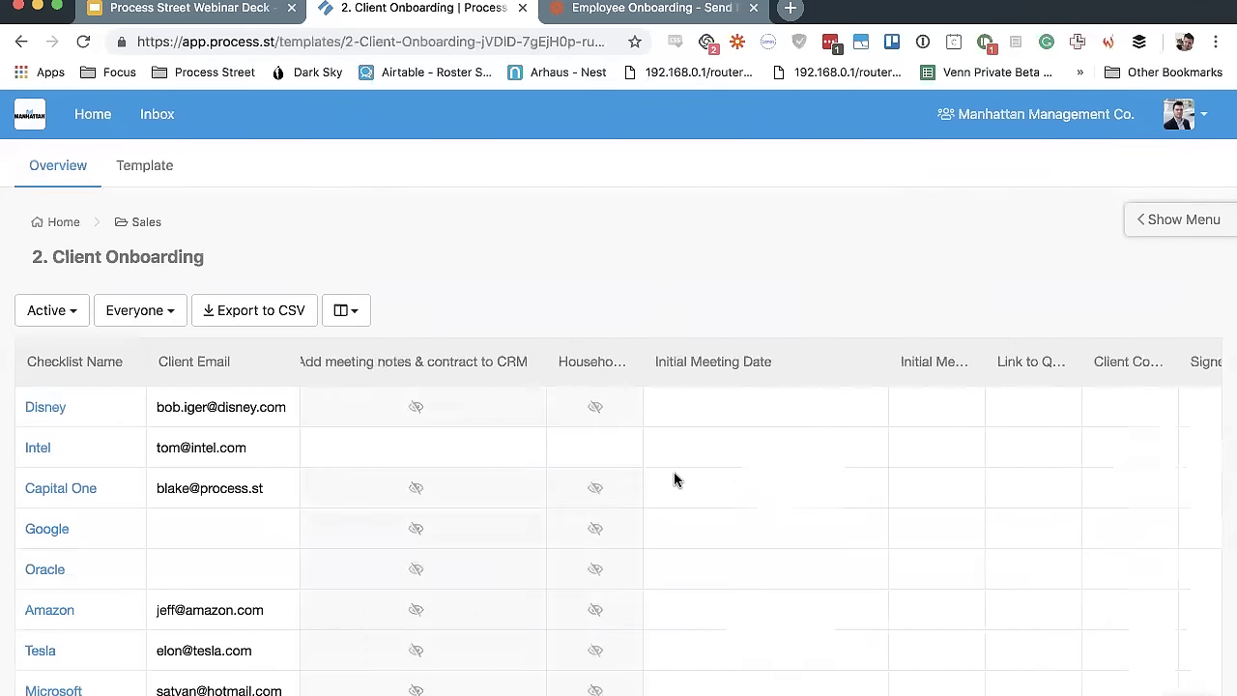
{"action": "scroll", "coordinate": [667, 549], "scroll_direction": "left", "scroll_amount": 10}
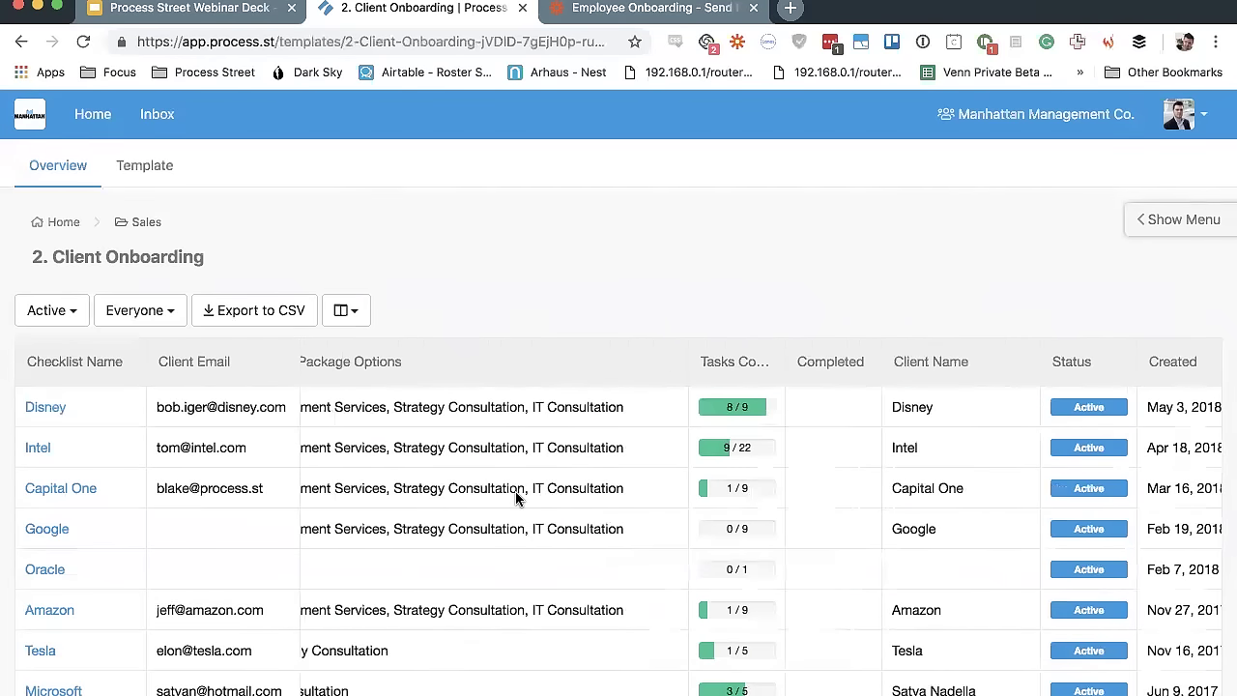
Move Client Package Options after Tasks Completed and autofit its width to the text
{"action": "left_click_drag", "start_coordinate": [615, 367], "coordinate": [909, 400]}
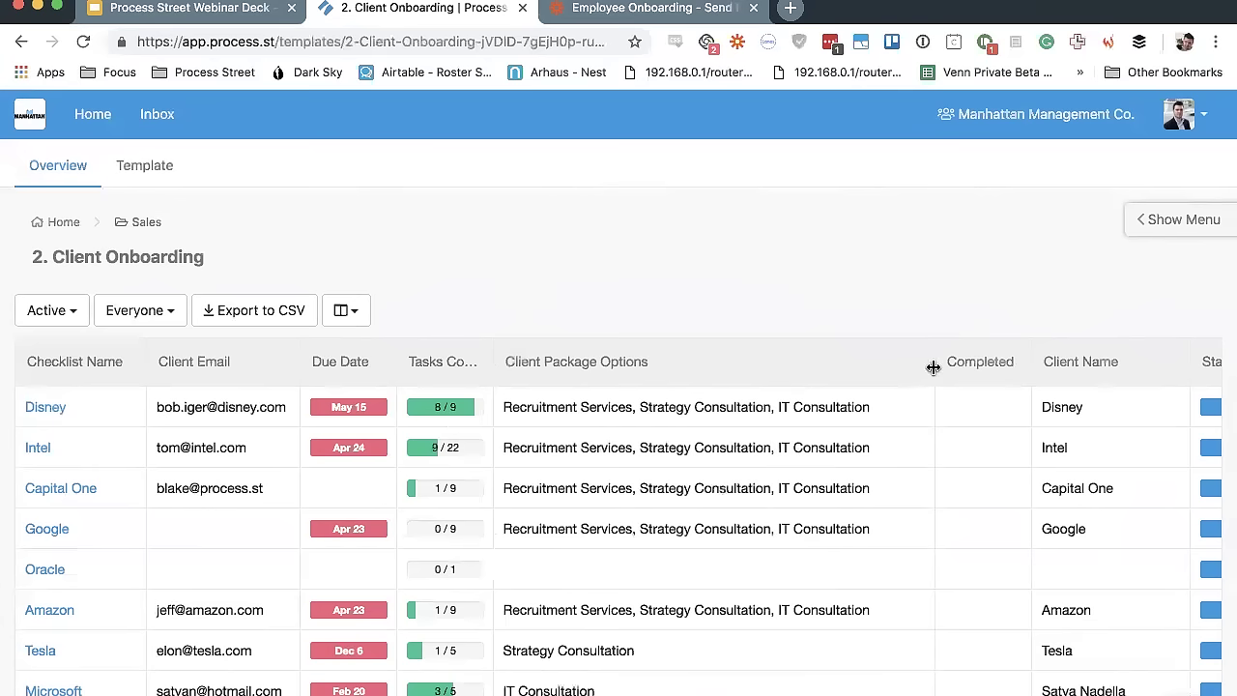
{"action": "double_click", "coordinate": [934, 367]}
{"action": "left_click", "coordinate": [346, 313]}
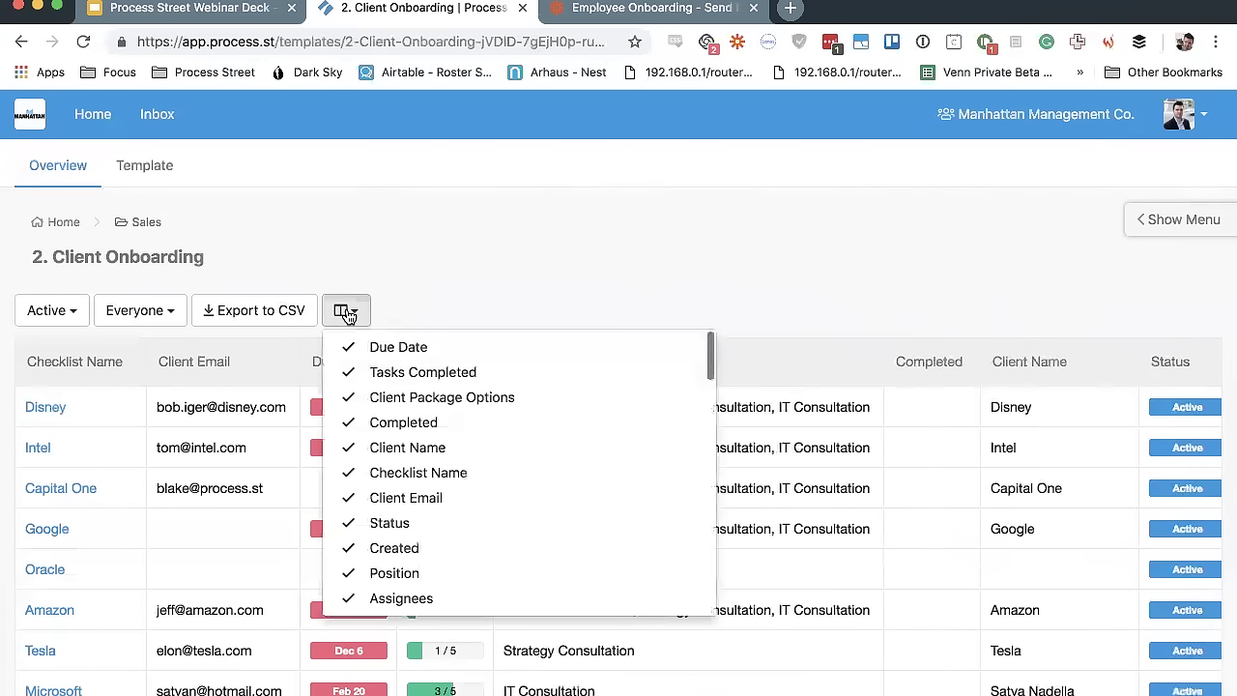
{"action": "left_click", "coordinate": [502, 299]}
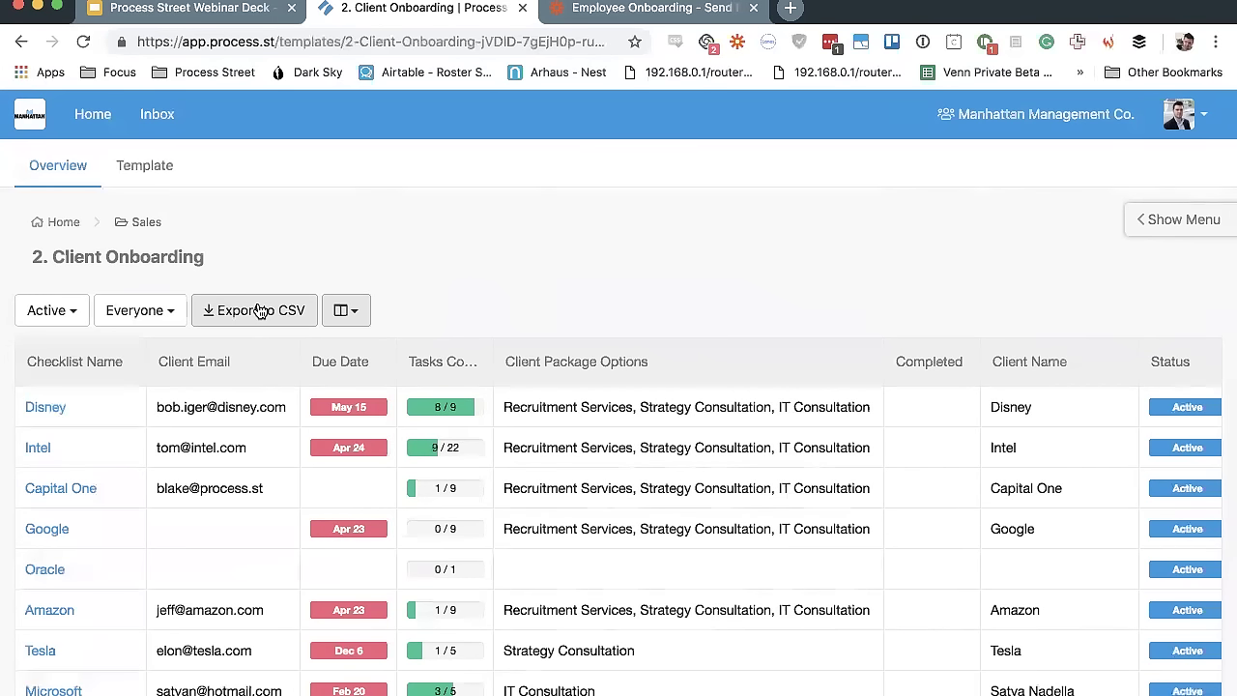
Keep the status filter on Active, return to Home, then go to the Inbox
{"action": "left_click", "coordinate": [65, 303]}
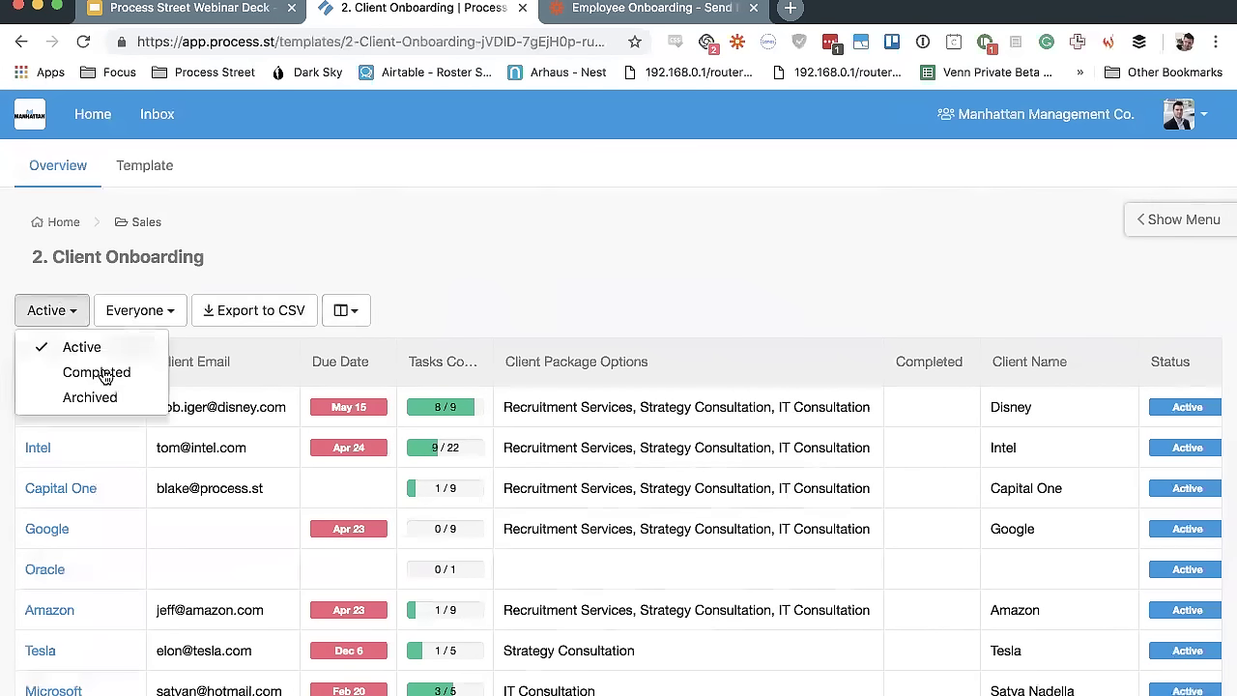
{"action": "left_click", "coordinate": [366, 281]}
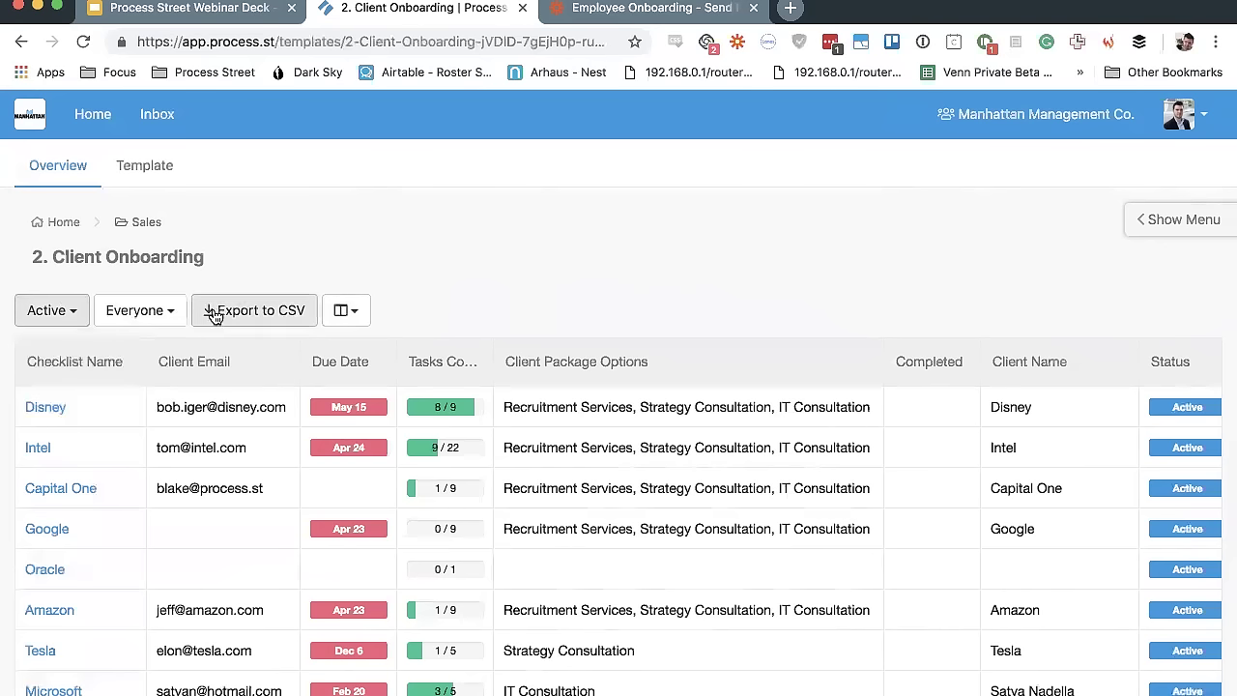
{"action": "scroll", "coordinate": [769, 510], "scroll_direction": "right", "scroll_amount": 5}
{"action": "scroll", "coordinate": [769, 510], "scroll_direction": "left", "scroll_amount": 5}
{"action": "left_click", "coordinate": [93, 117]}
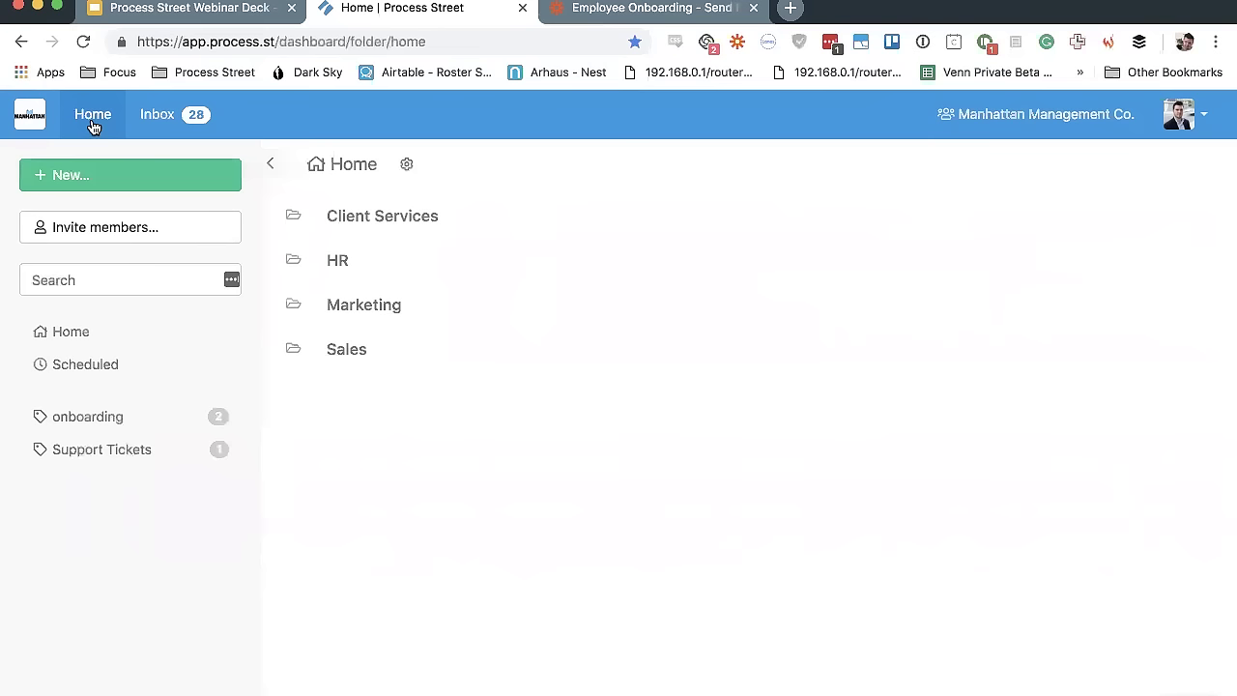
{"action": "left_click", "coordinate": [183, 131]}
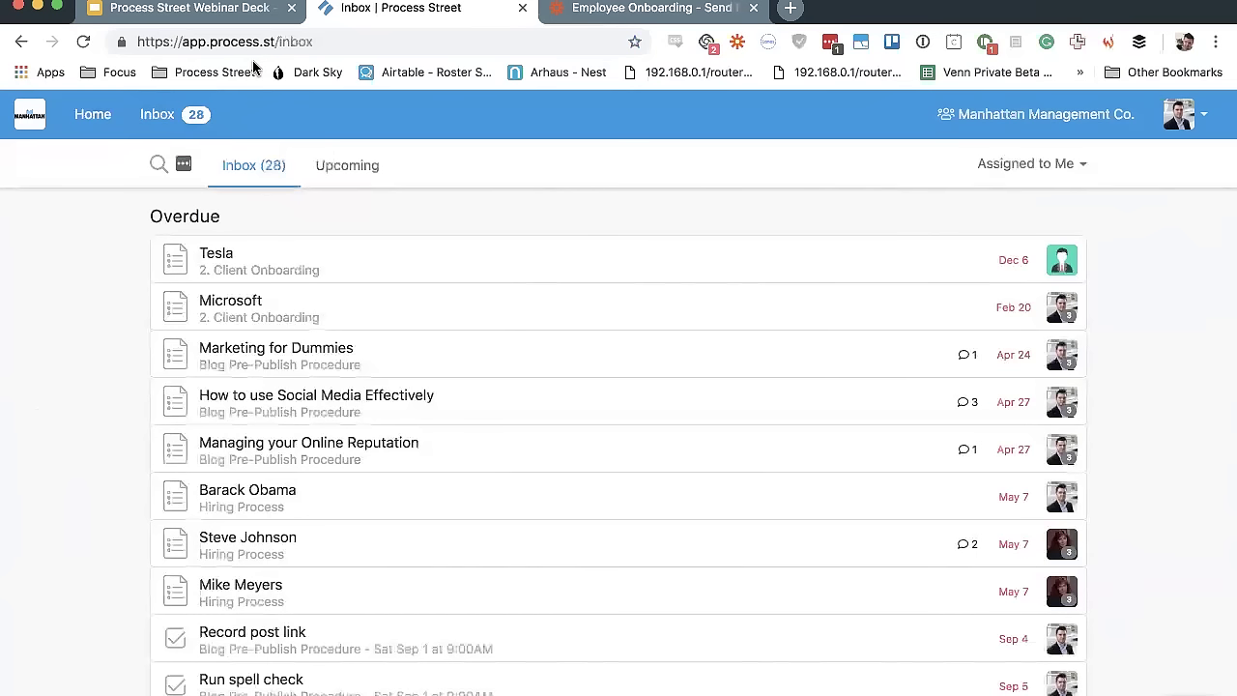
Select the Inbox page address in the address bar, then deselect it
{"action": "left_click", "coordinate": [295, 42]}
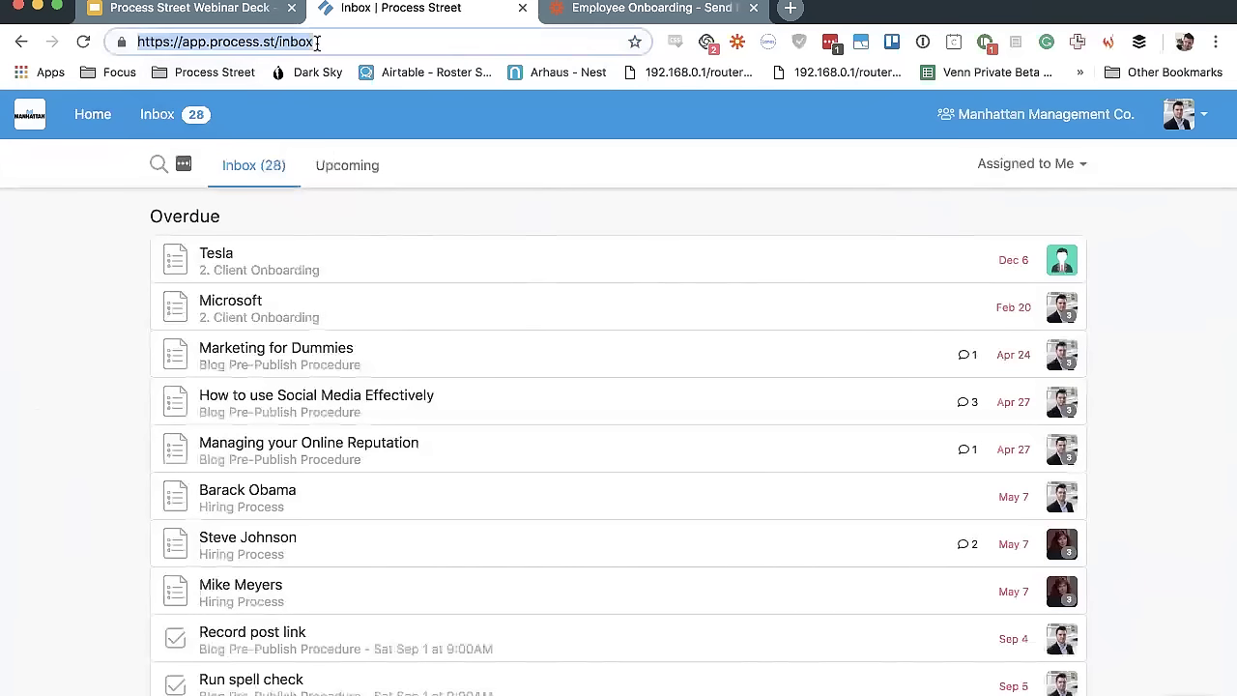
{"action": "left_click", "coordinate": [115, 278]}
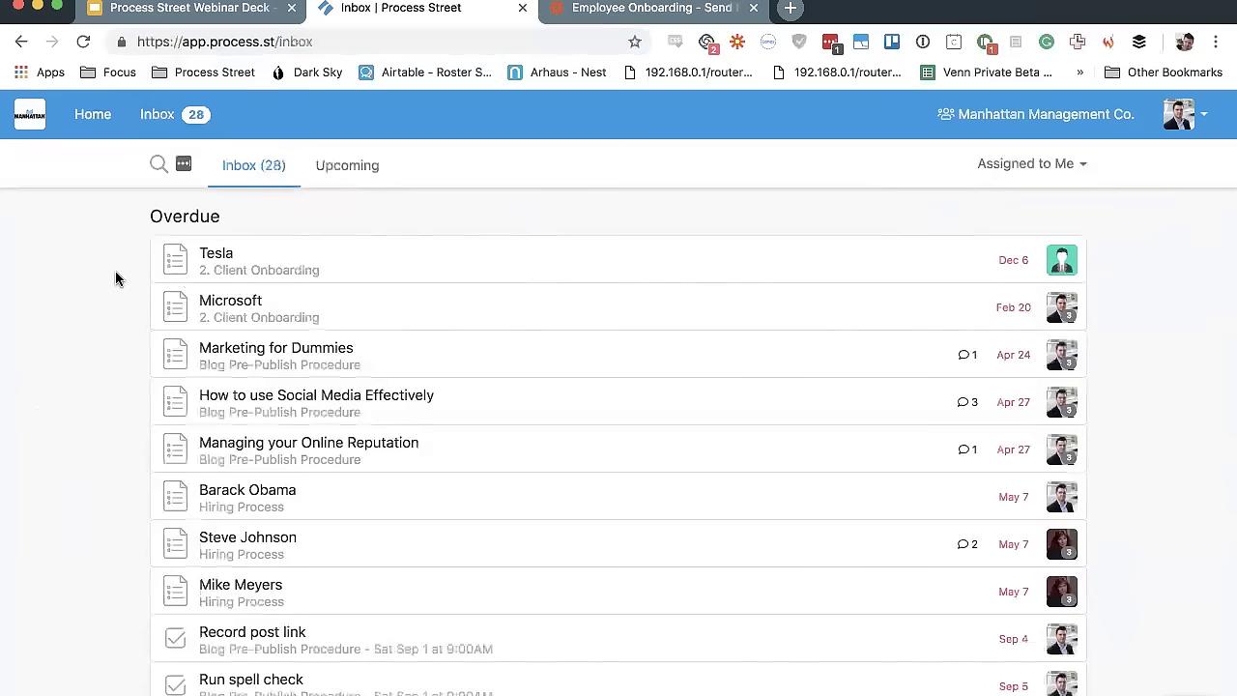
Bookmark the Inbox page as 'Inbox | Process Street' and switch Chrome to full screen
{"action": "key", "text": "super+d"}
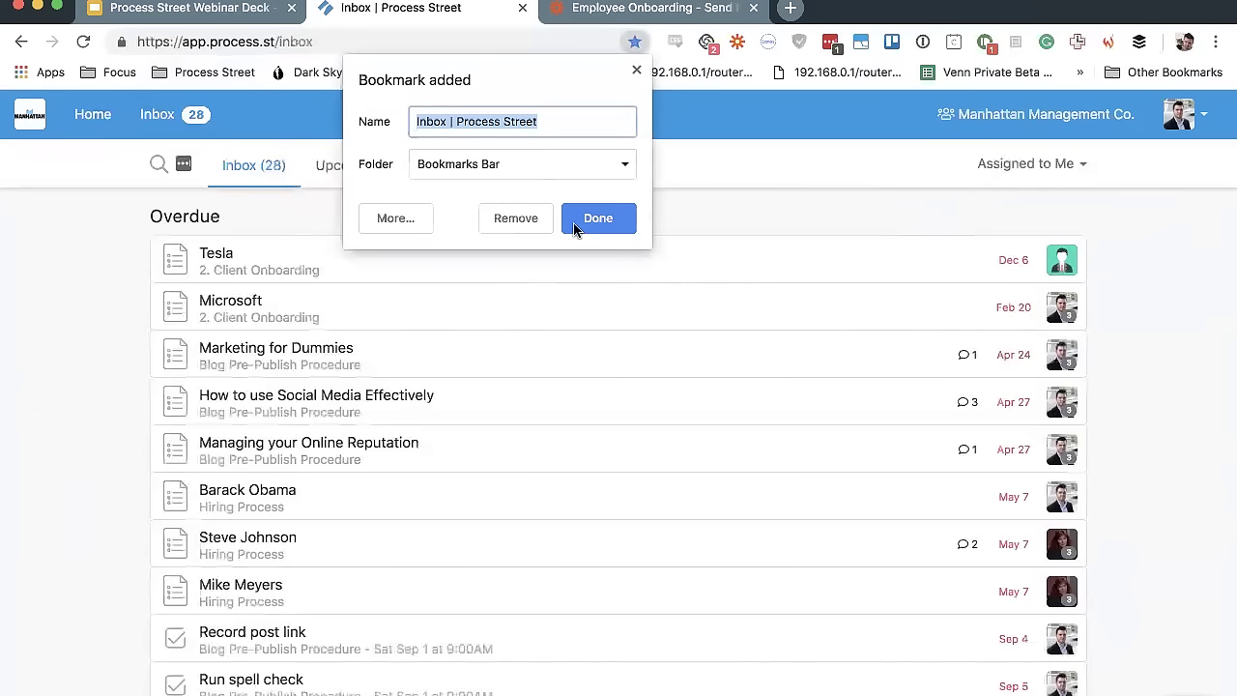
{"action": "left_click", "coordinate": [583, 219]}
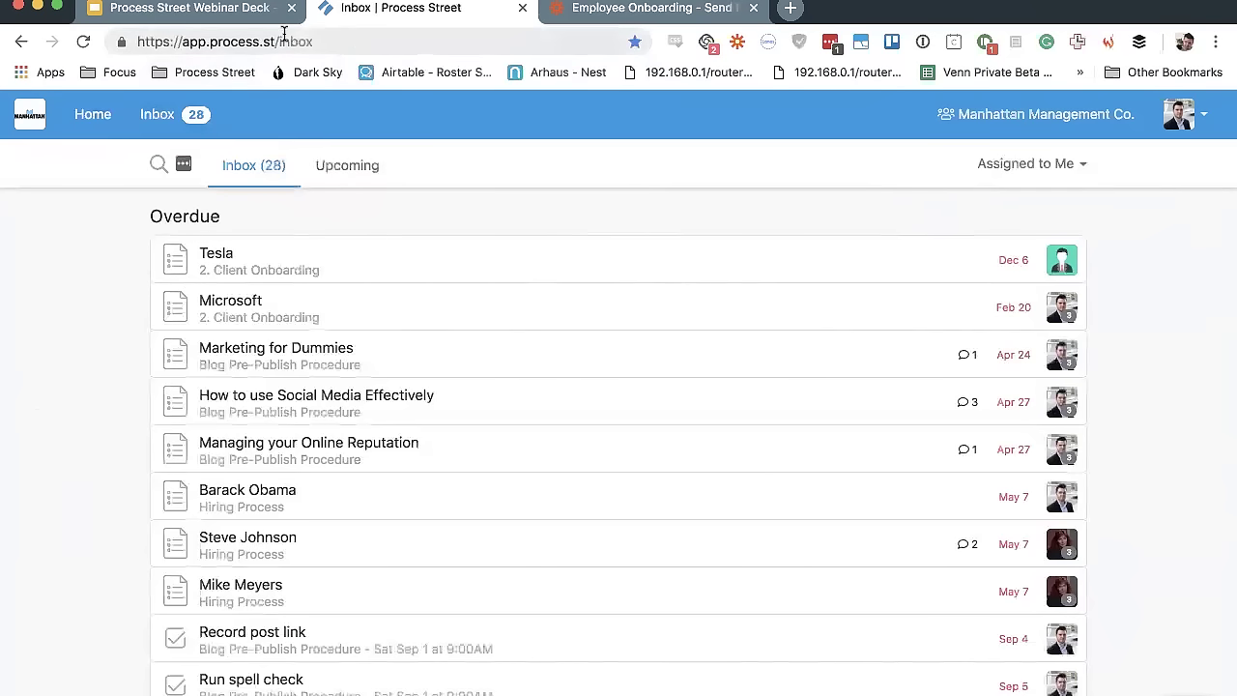
{"action": "left_click", "coordinate": [261, 107]}
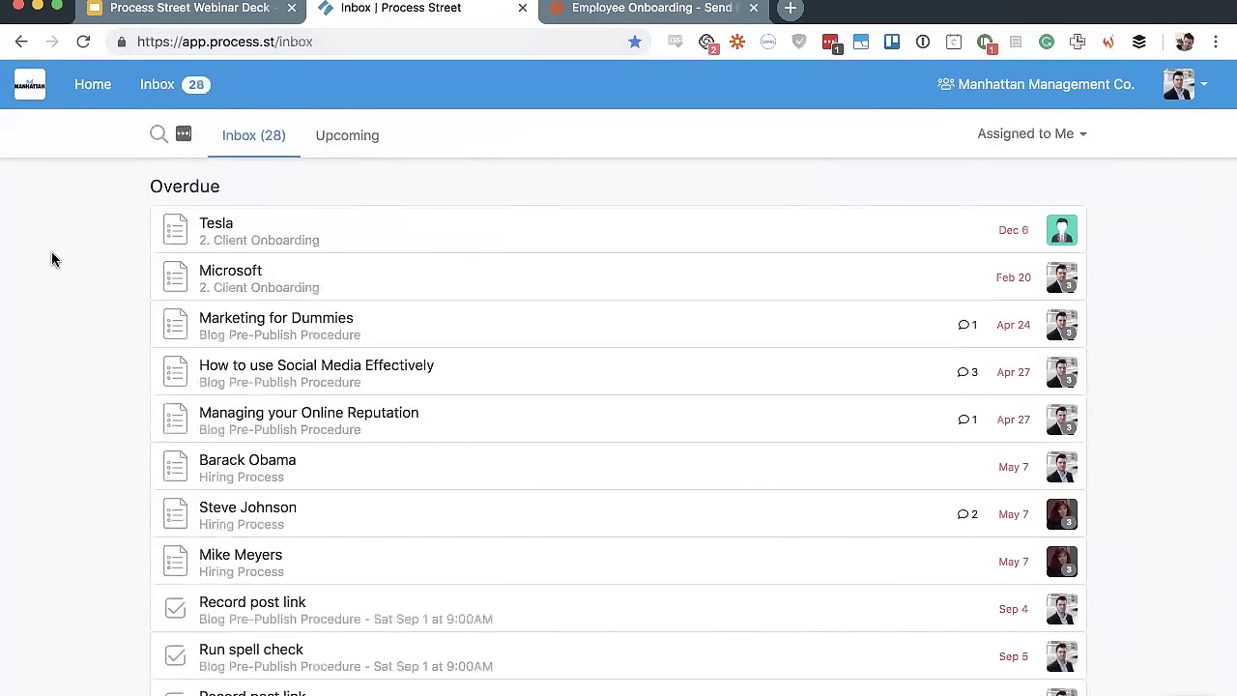
Scroll through the 28 overdue items in the Inbox list
{"action": "scroll", "coordinate": [51, 258], "scroll_direction": "down", "scroll_amount": 2}
{"action": "scroll", "coordinate": [51, 258], "scroll_direction": "up", "scroll_amount": 2}
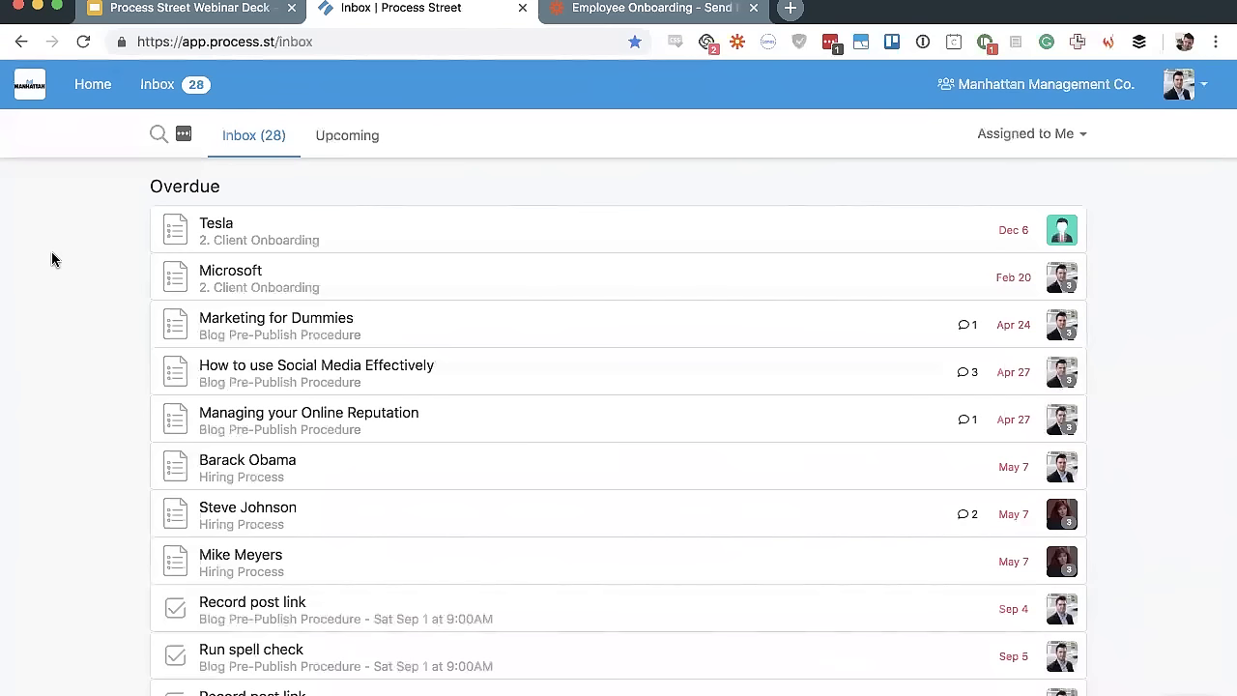
{"action": "scroll", "coordinate": [627, 547], "scroll_direction": "down", "scroll_amount": 10}
{"action": "scroll", "coordinate": [628, 547], "scroll_direction": "up", "scroll_amount": 10}
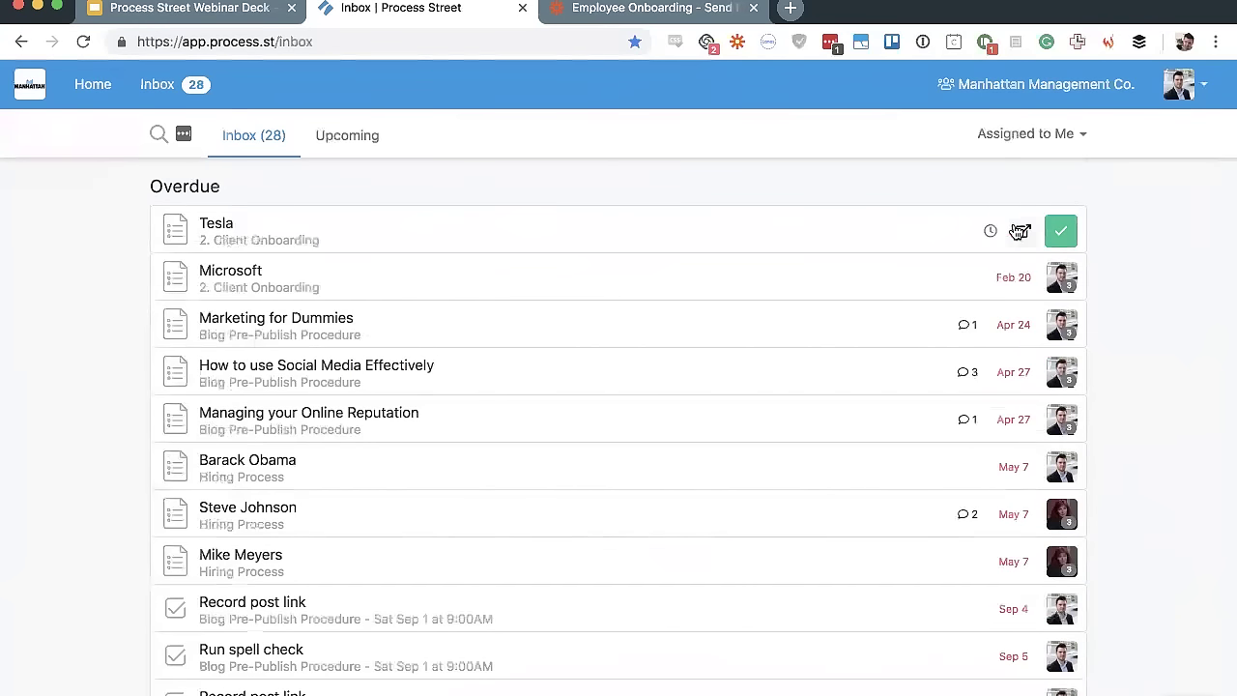
{"action": "scroll", "coordinate": [1179, 227], "scroll_direction": "down", "scroll_amount": 1}
{"action": "scroll", "coordinate": [1180, 226], "scroll_direction": "up", "scroll_amount": 1}
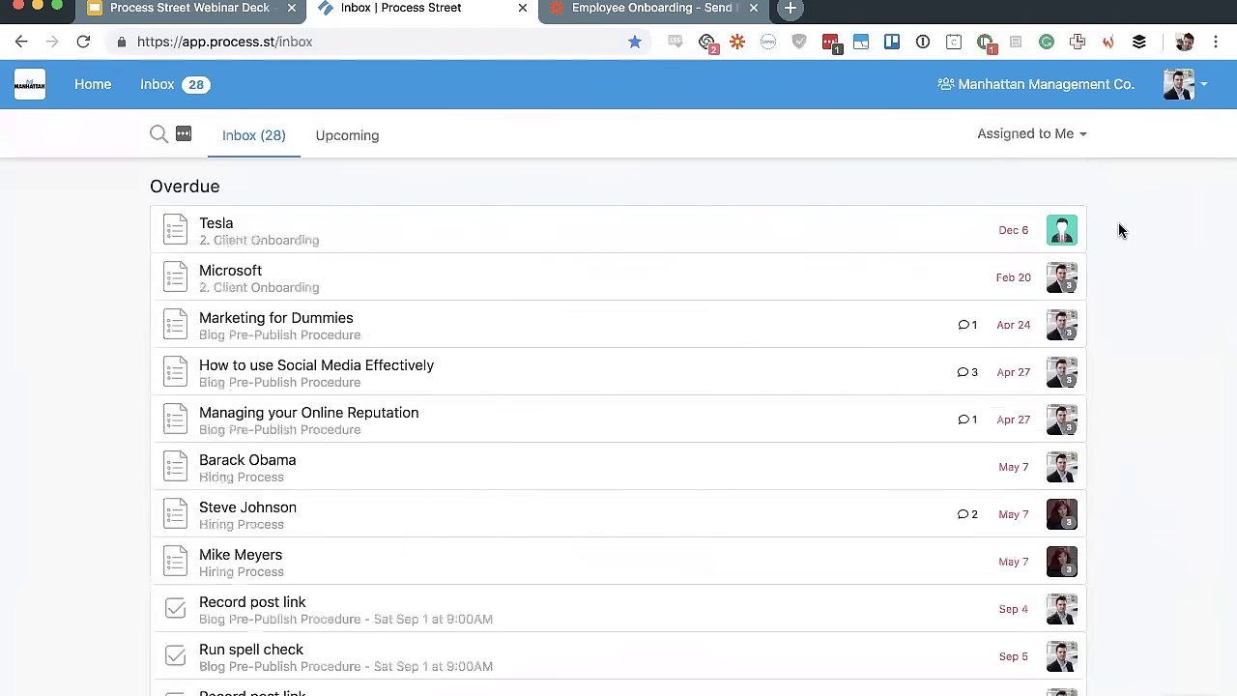
{"action": "scroll", "coordinate": [1121, 230], "scroll_direction": "down", "scroll_amount": 5}
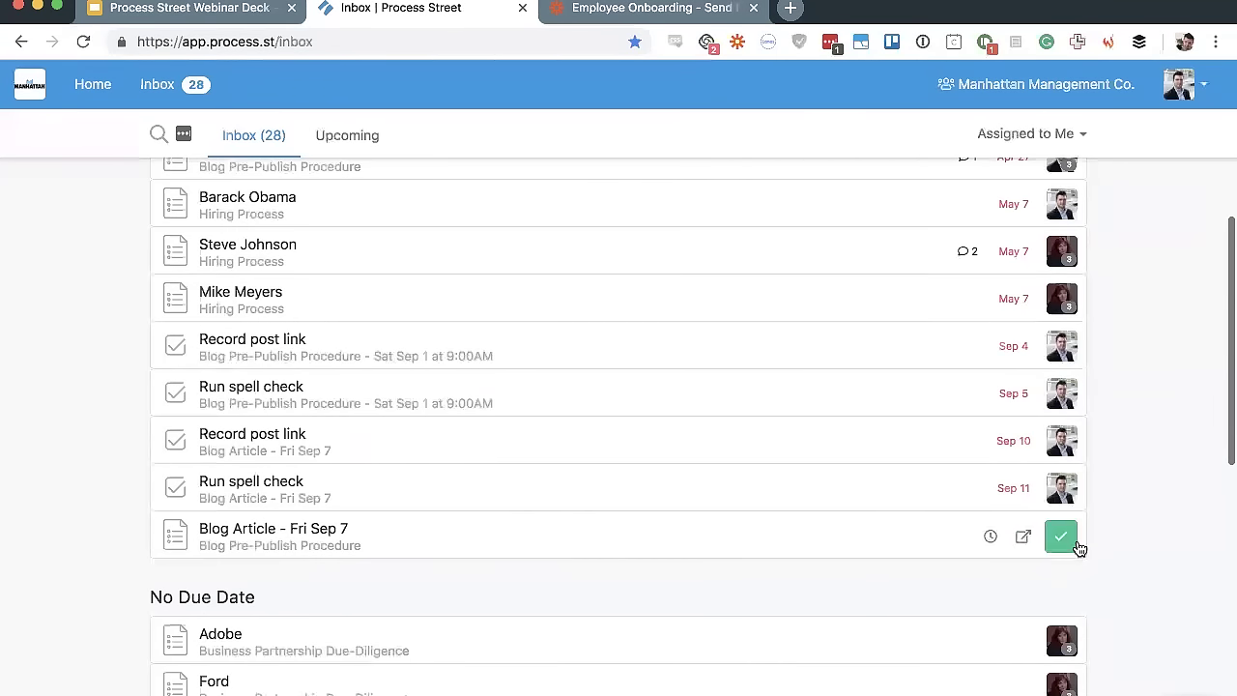
{"action": "left_click", "coordinate": [1084, 2]}
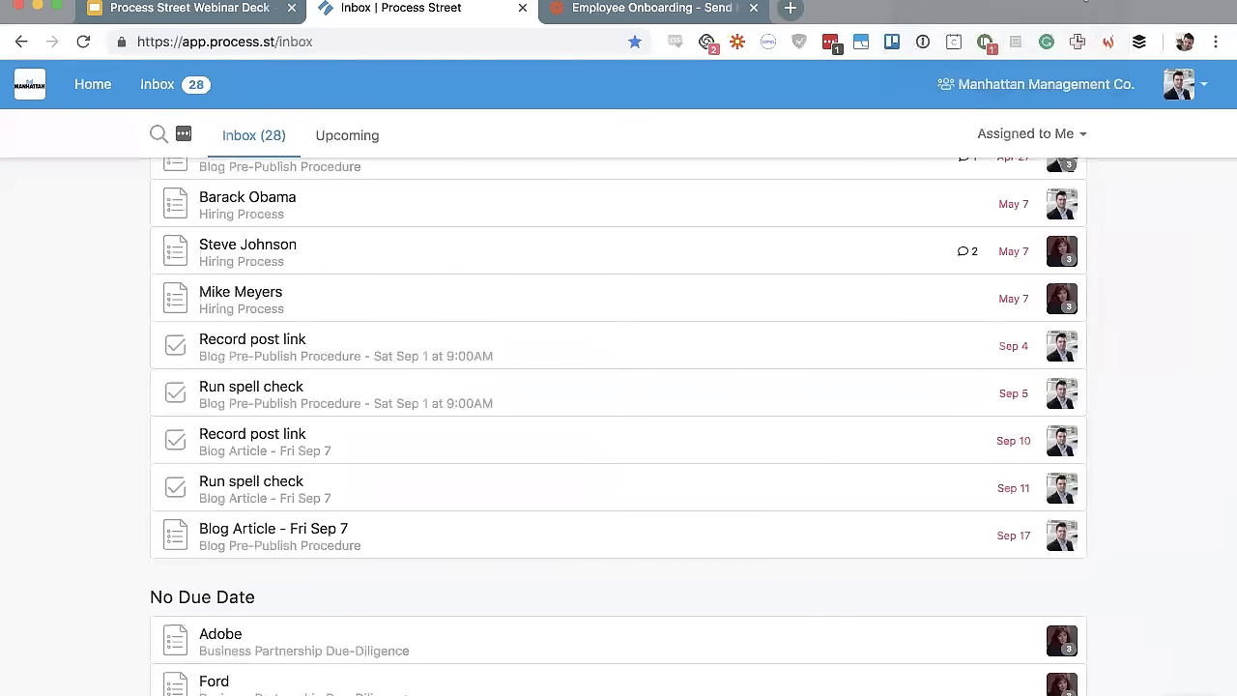
{"action": "scroll", "coordinate": [1147, 427], "scroll_direction": "down", "scroll_amount": 1}
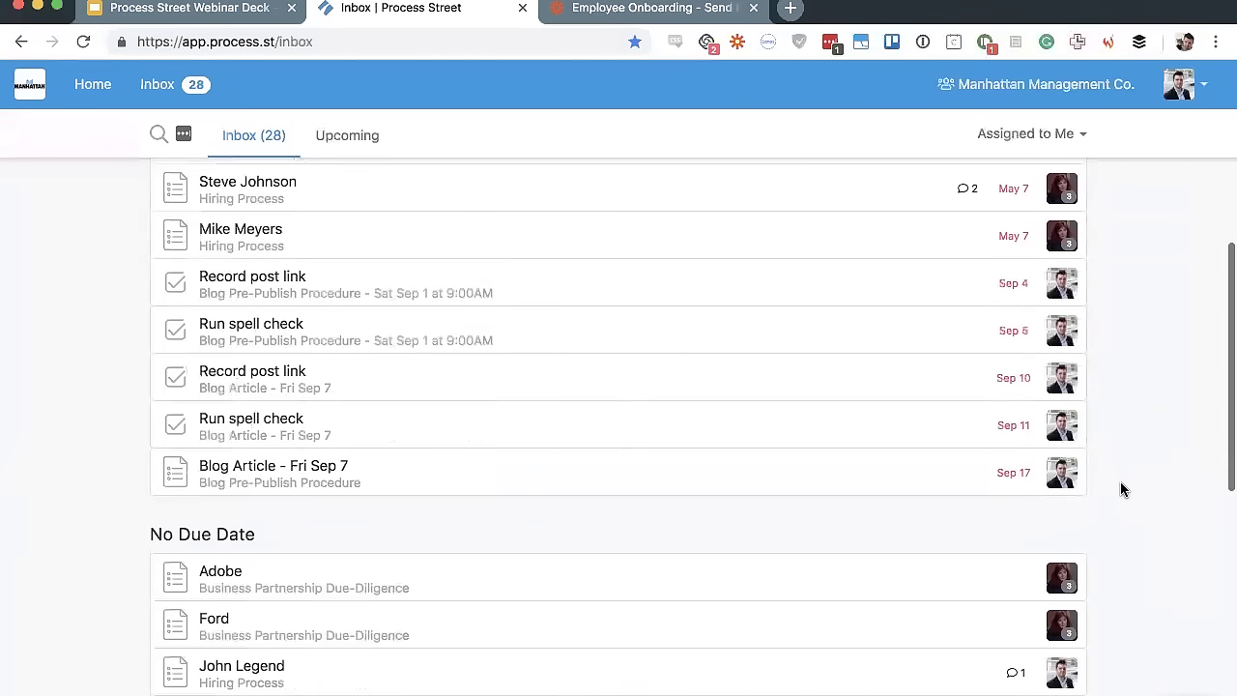
{"action": "scroll", "coordinate": [1121, 489], "scroll_direction": "up", "scroll_amount": 5}
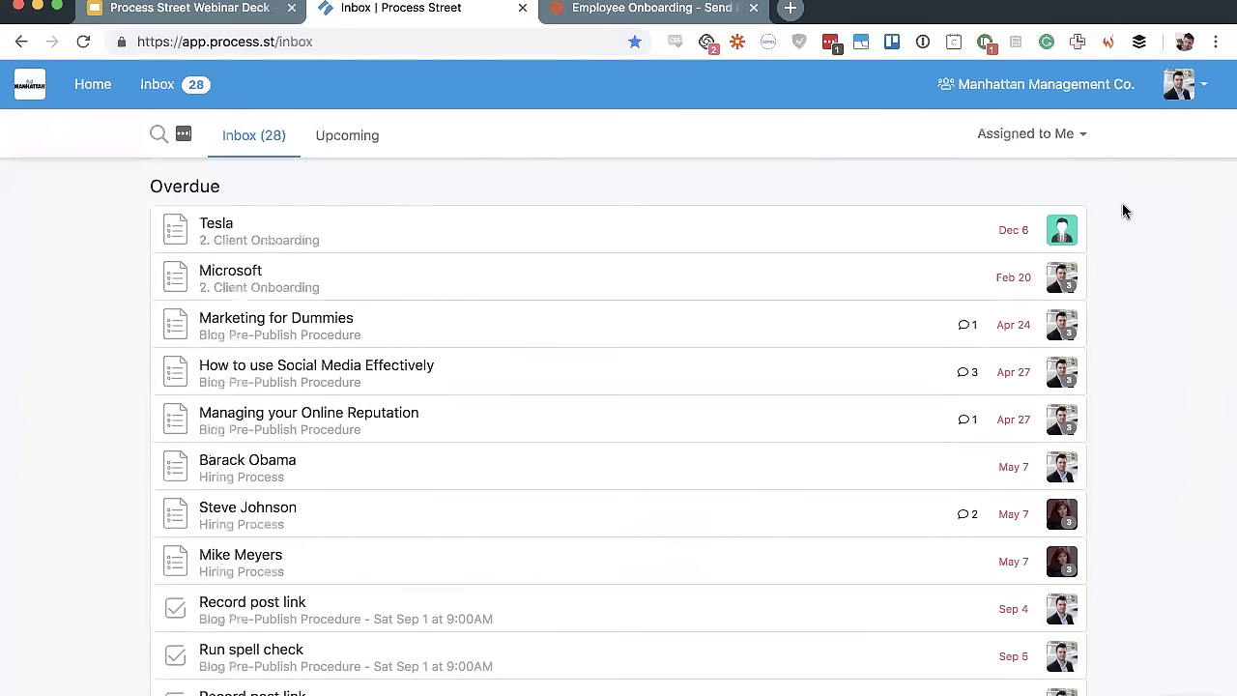
{"action": "scroll", "coordinate": [47, 241], "scroll_direction": "down", "scroll_amount": 3}
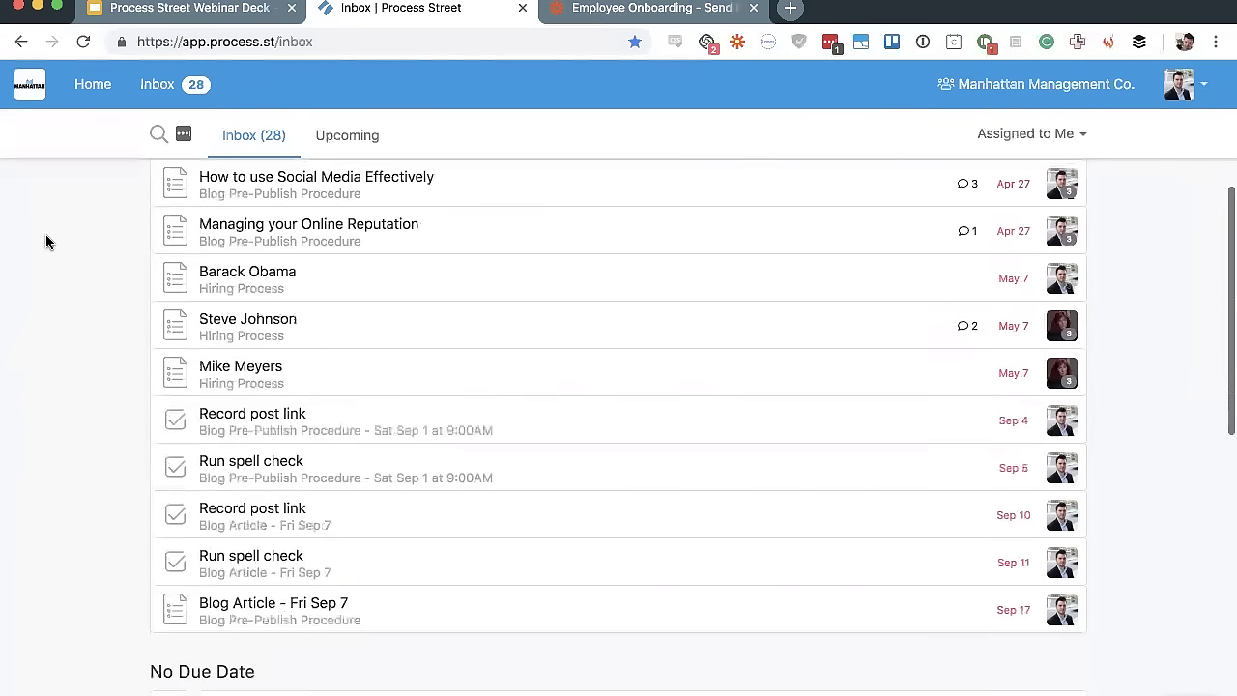
{"action": "scroll", "coordinate": [46, 241], "scroll_direction": "down", "scroll_amount": 2}
{"action": "scroll", "coordinate": [47, 242], "scroll_direction": "up", "scroll_amount": 5}
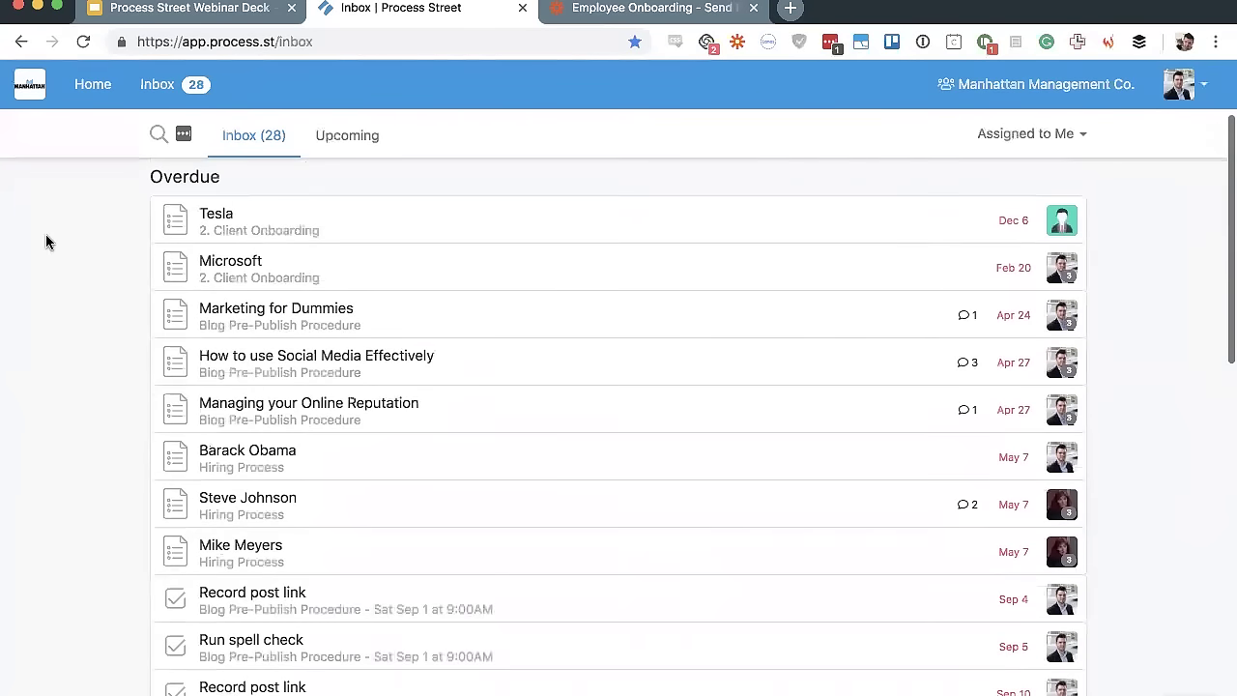
{"action": "scroll", "coordinate": [47, 242], "scroll_direction": "down", "scroll_amount": 10}
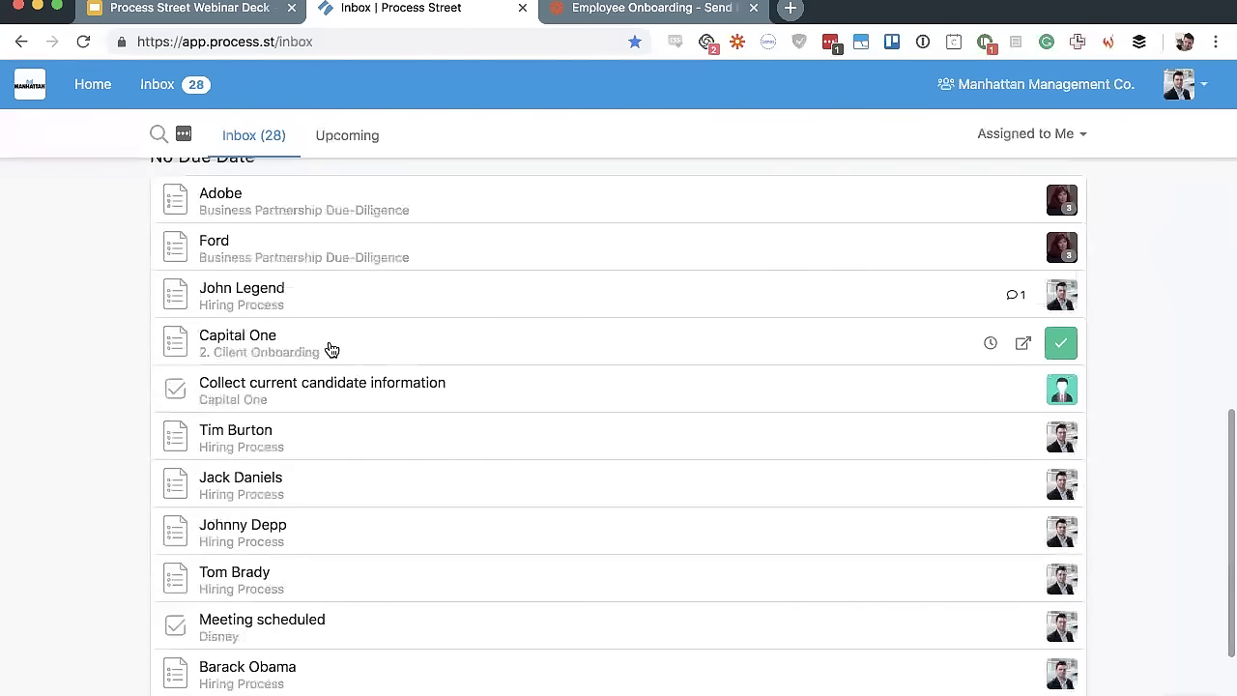
{"action": "scroll", "coordinate": [330, 349], "scroll_direction": "down", "scroll_amount": 2}
{"action": "scroll", "coordinate": [328, 348], "scroll_direction": "up", "scroll_amount": 10}
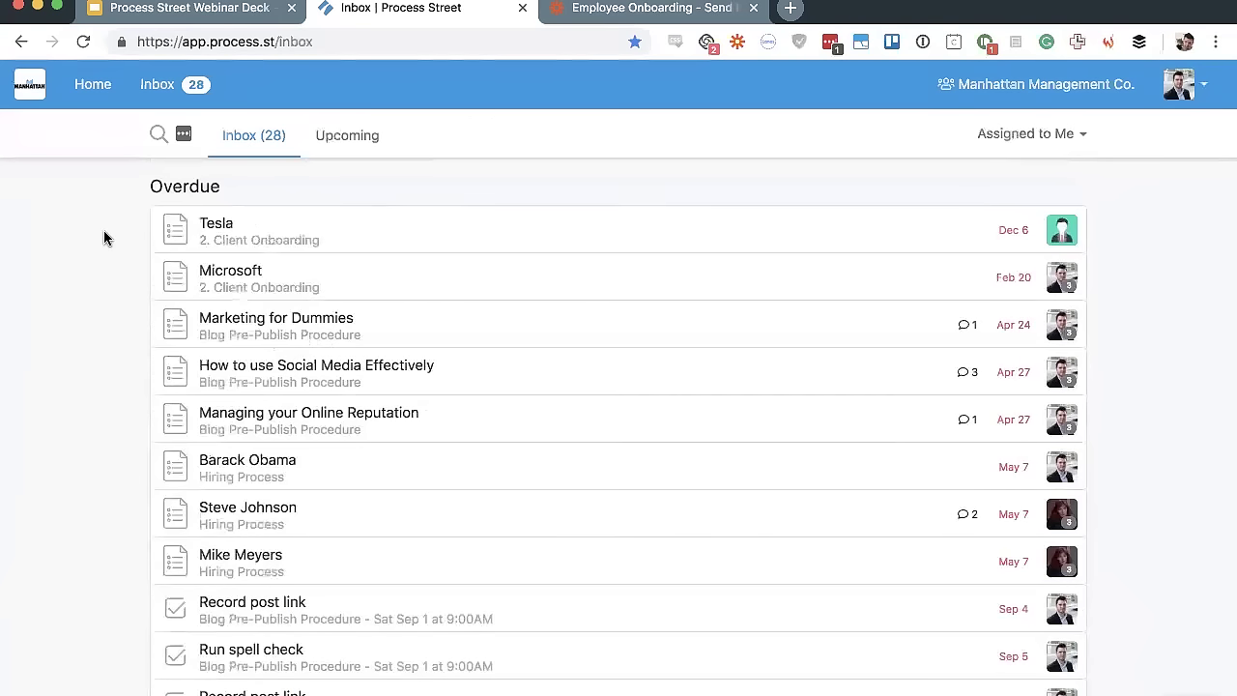
Confirm Upcoming is empty, return to Inbox (28), and show the Assigned to Me assignee list
{"action": "left_click", "coordinate": [337, 155]}
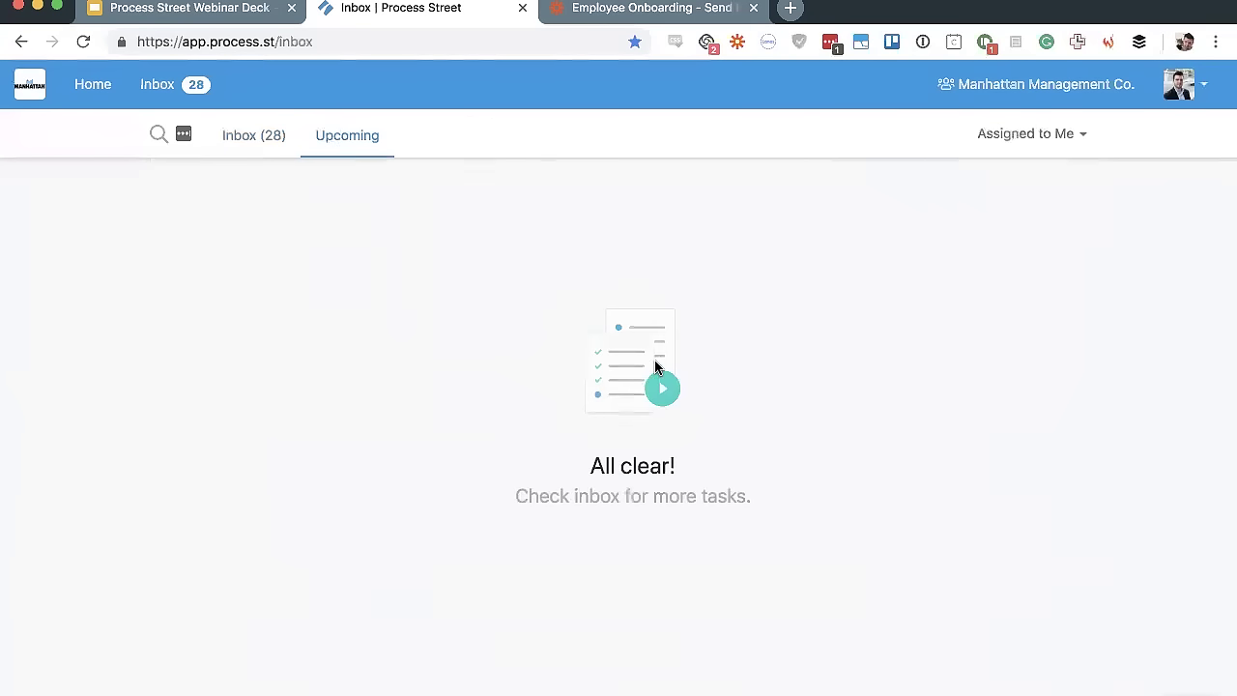
{"action": "left_click", "coordinate": [244, 140]}
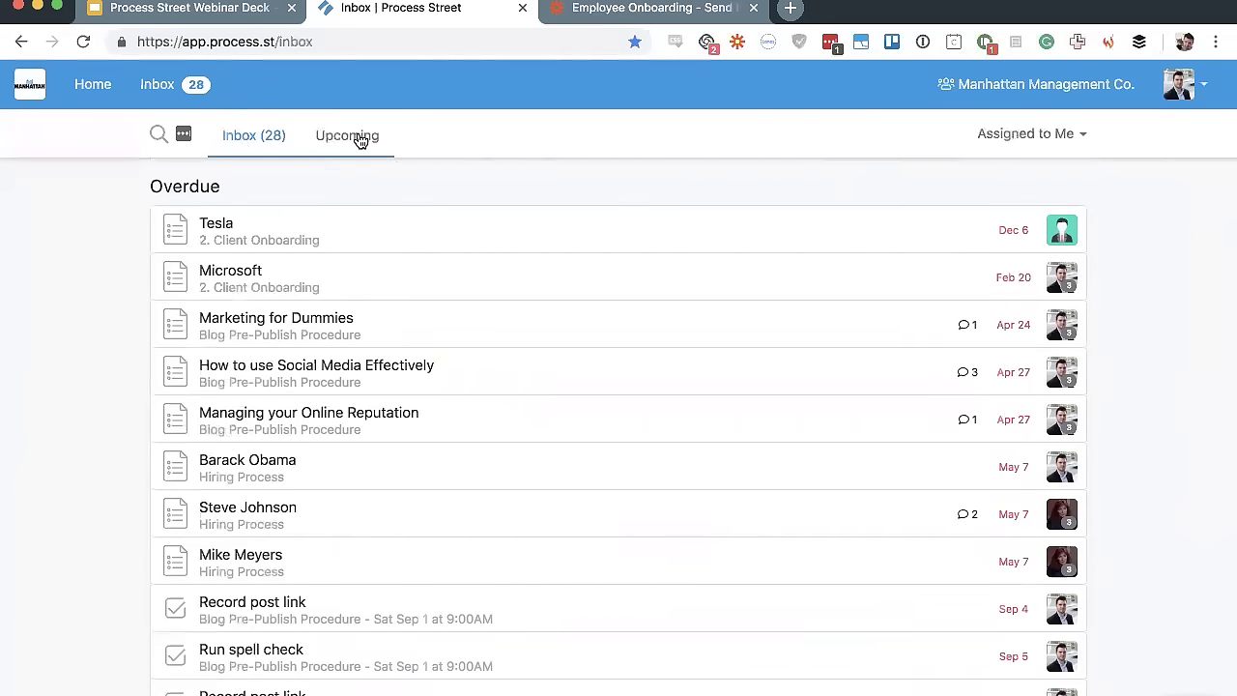
{"action": "left_click", "coordinate": [1086, 134]}
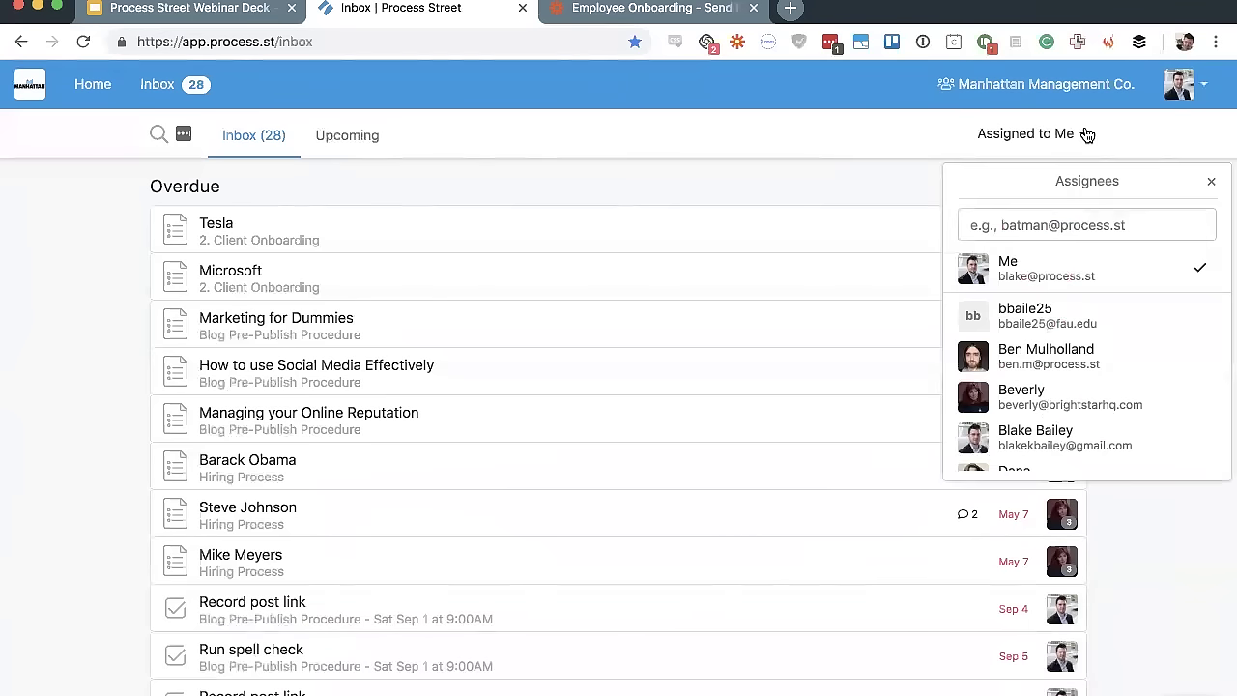
Filter the inbox to another teammate's tasks and open 'Update headline to best performing (post A/B test)'
{"action": "scroll", "coordinate": [1066, 277], "scroll_direction": "down", "scroll_amount": 10}
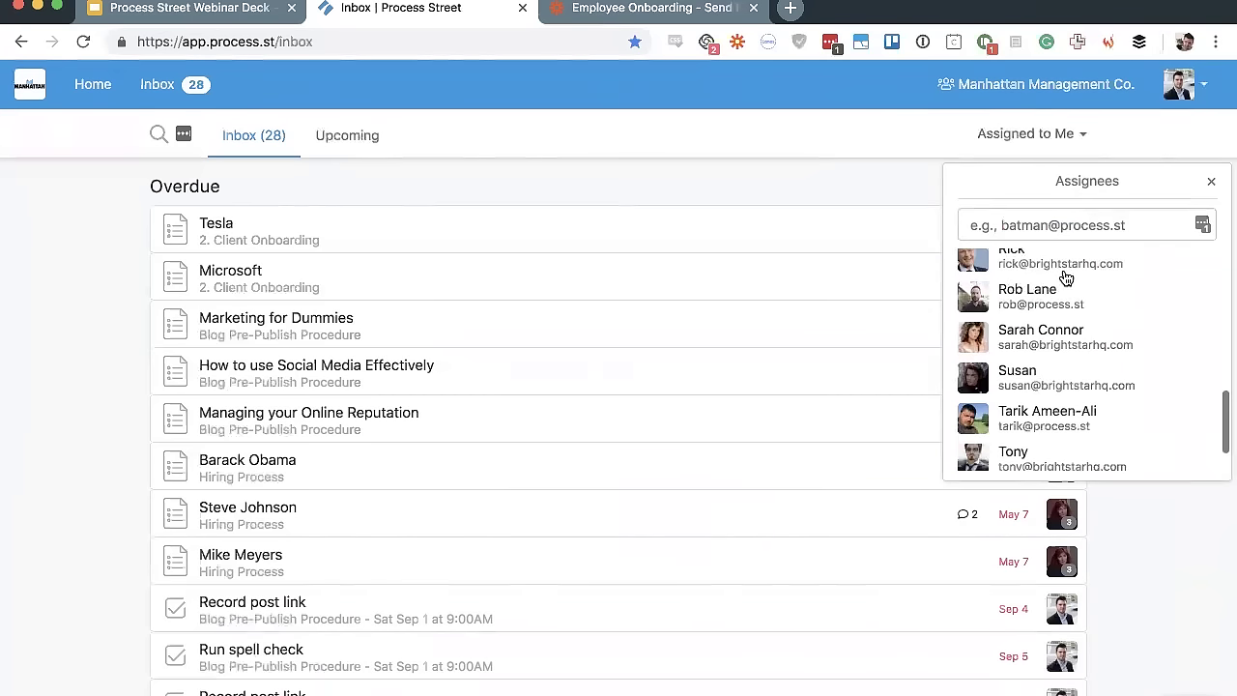
{"action": "scroll", "coordinate": [1066, 277], "scroll_direction": "down", "scroll_amount": 2}
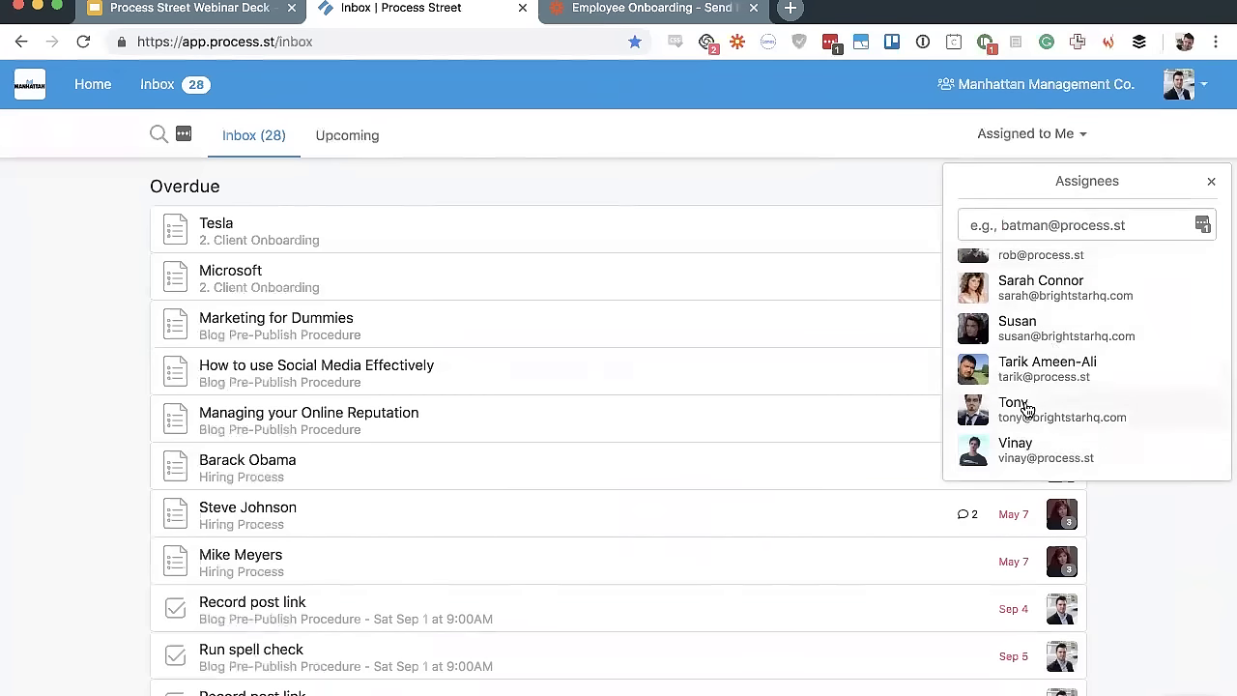
{"action": "scroll", "coordinate": [1024, 333], "scroll_direction": "up", "scroll_amount": 5}
{"action": "scroll", "coordinate": [1025, 341], "scroll_direction": "up", "scroll_amount": 5}
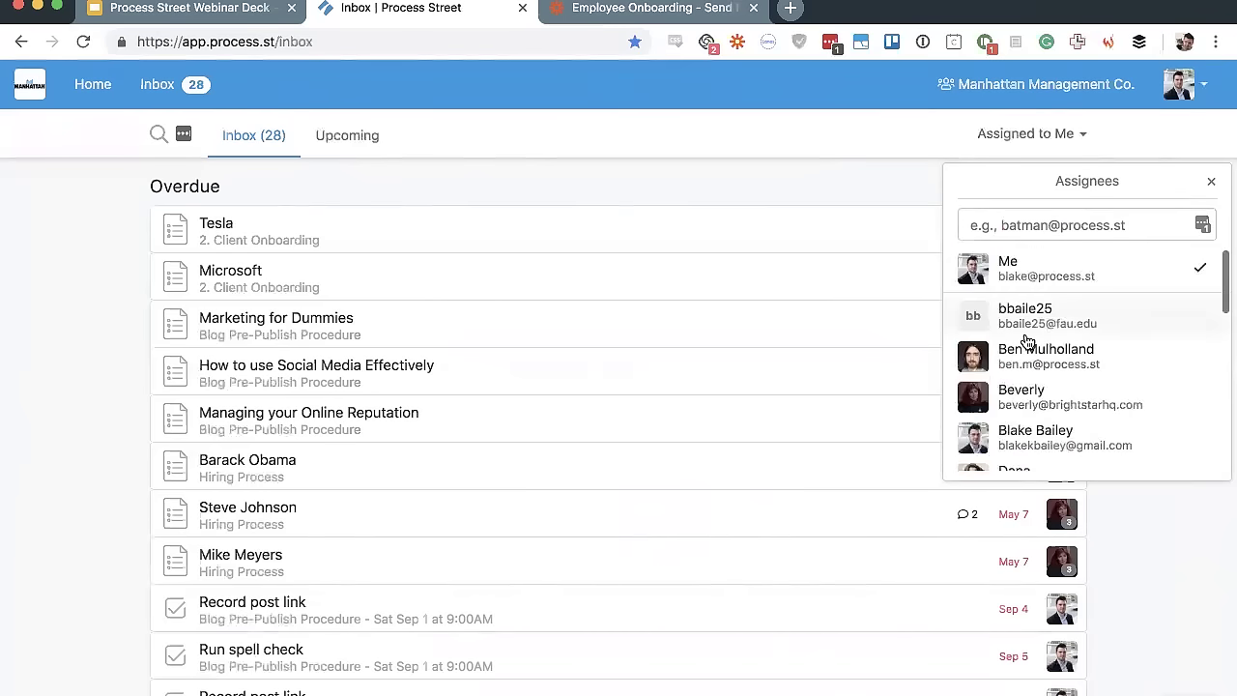
{"action": "scroll", "coordinate": [1018, 459], "scroll_direction": "down", "scroll_amount": 3}
{"action": "scroll", "coordinate": [1017, 459], "scroll_direction": "up", "scroll_amount": 2}
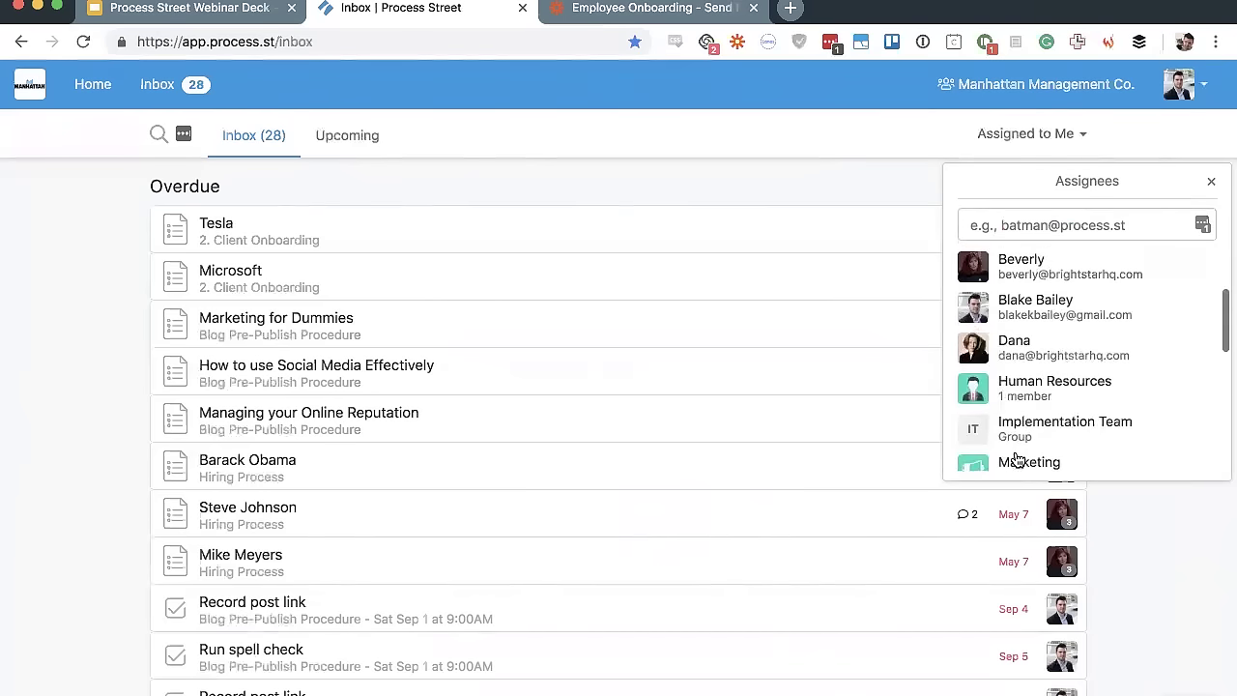
{"action": "scroll", "coordinate": [1018, 459], "scroll_direction": "down", "scroll_amount": 2}
{"action": "left_click", "coordinate": [1044, 277]}
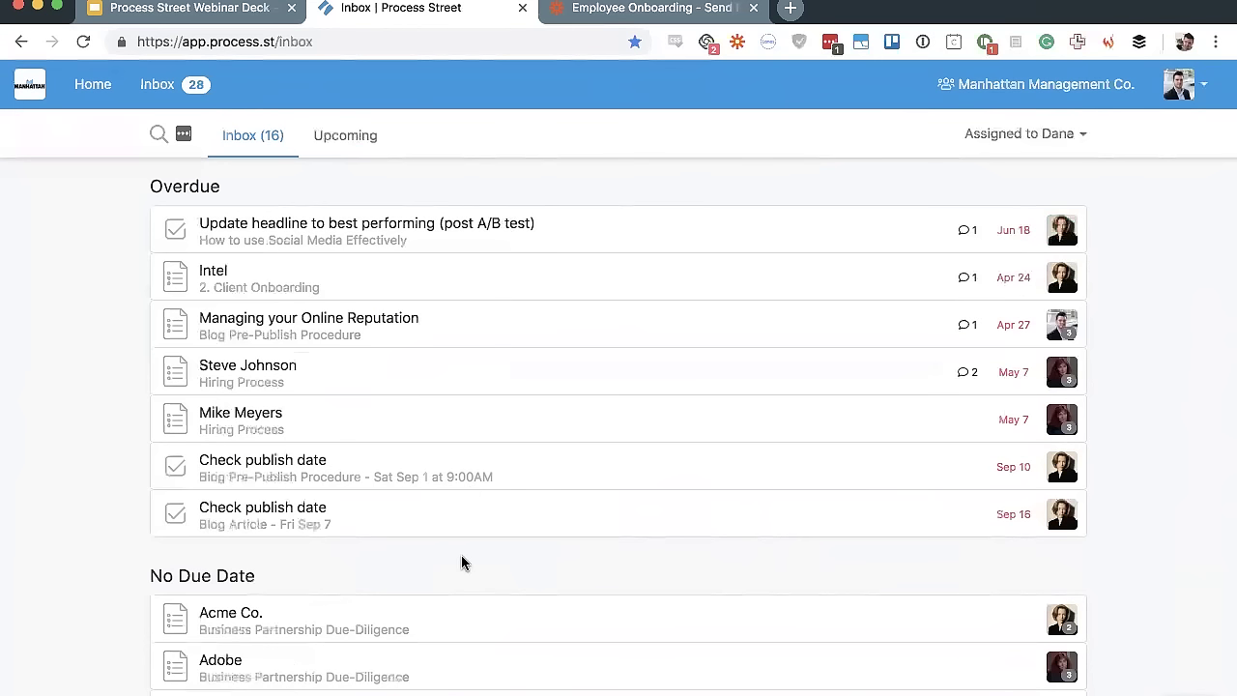
{"action": "left_click", "coordinate": [531, 238]}
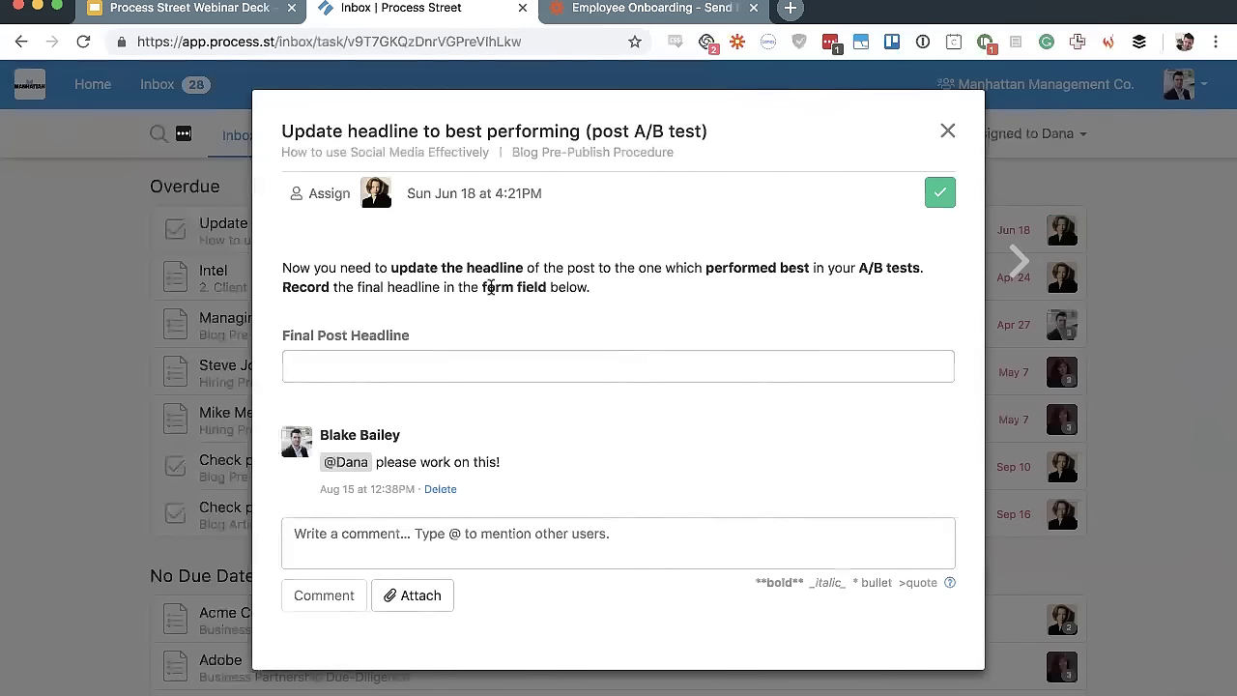
Enter 'Boom goes the dynamite!' as the Final Post Headline
{"action": "left_click", "coordinate": [425, 360]}
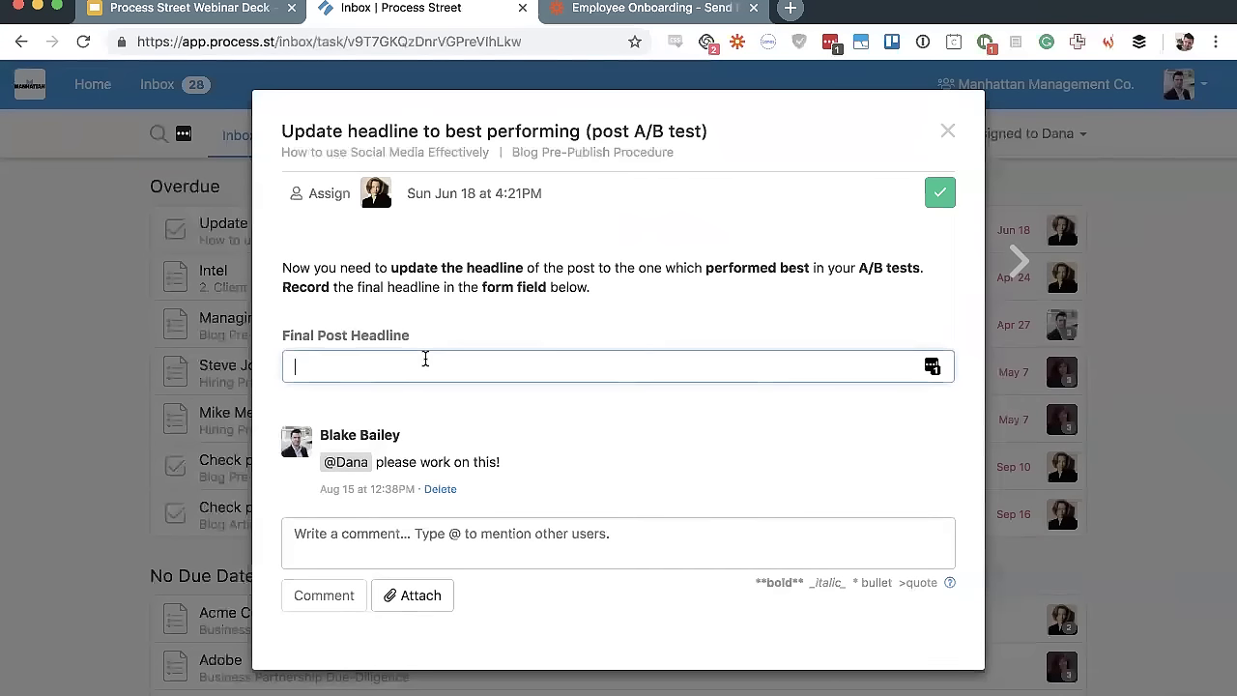
{"action": "type", "text": "Boom goes"}
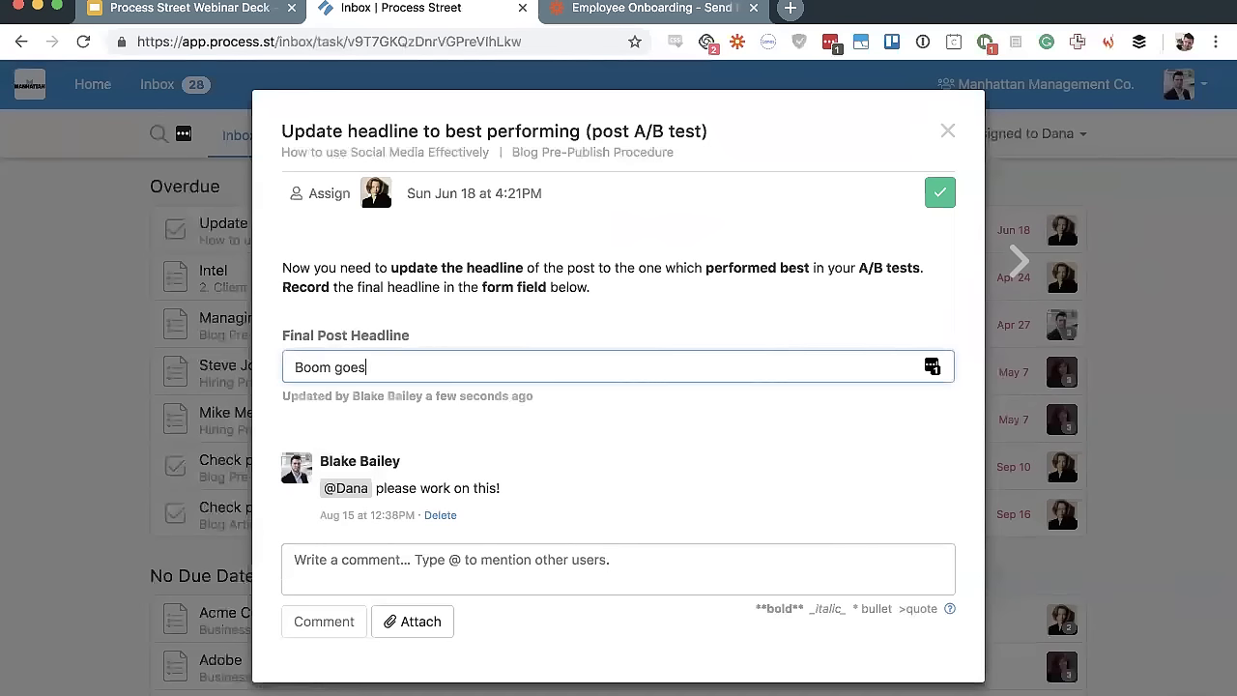
{"action": "type", "text": " the dynamite!"}
{"action": "left_click", "coordinate": [592, 434]}
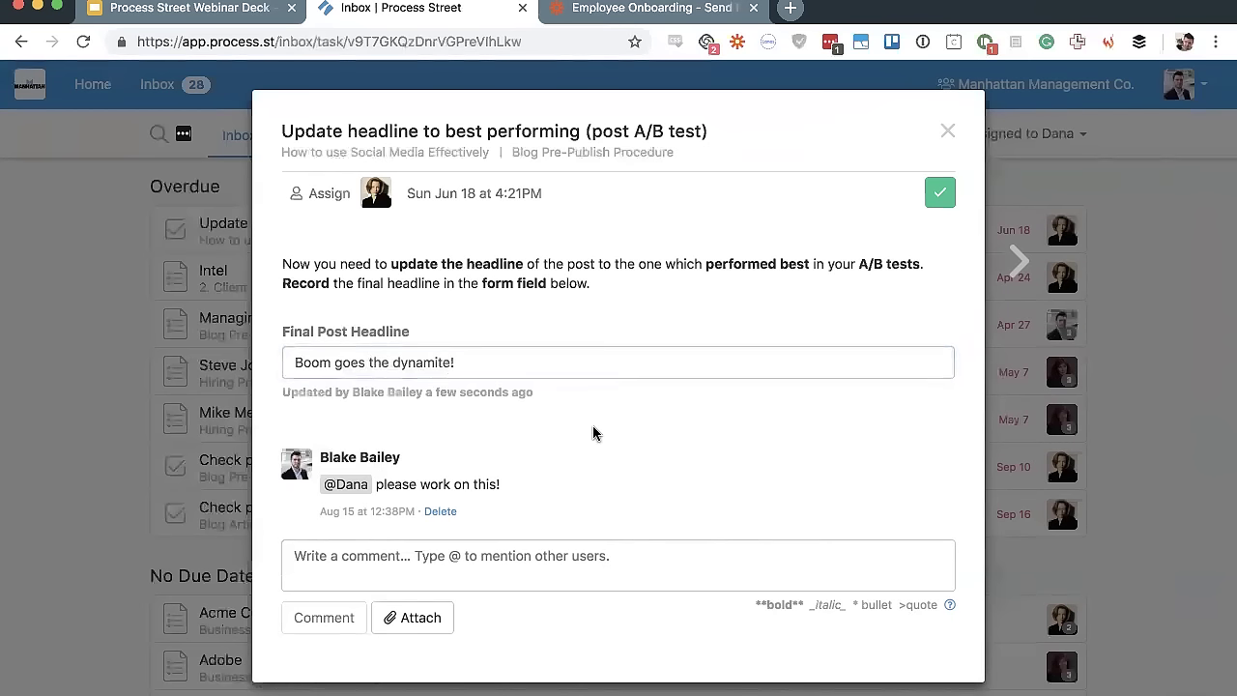
{"action": "scroll", "coordinate": [591, 434], "scroll_direction": "down", "scroll_amount": 1}
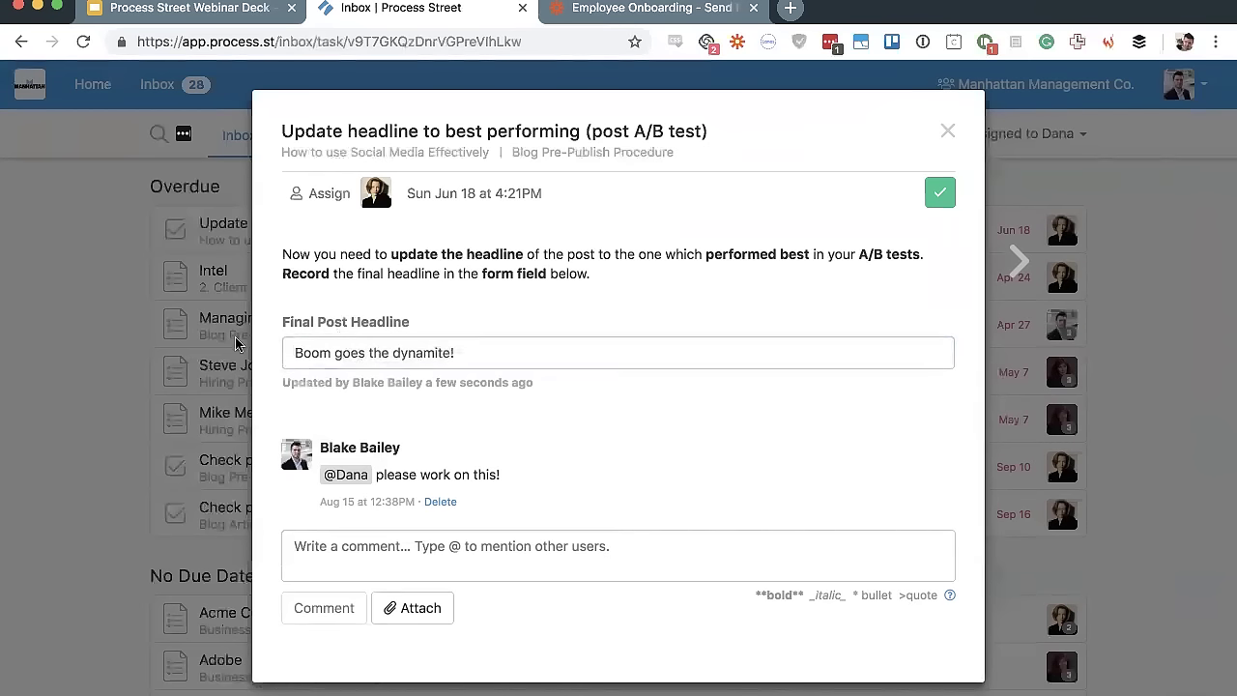
{"action": "left_click", "coordinate": [679, 359]}
Glance at the comment, due date and assignee options, then mark the headline task complete
{"action": "left_click", "coordinate": [427, 541]}
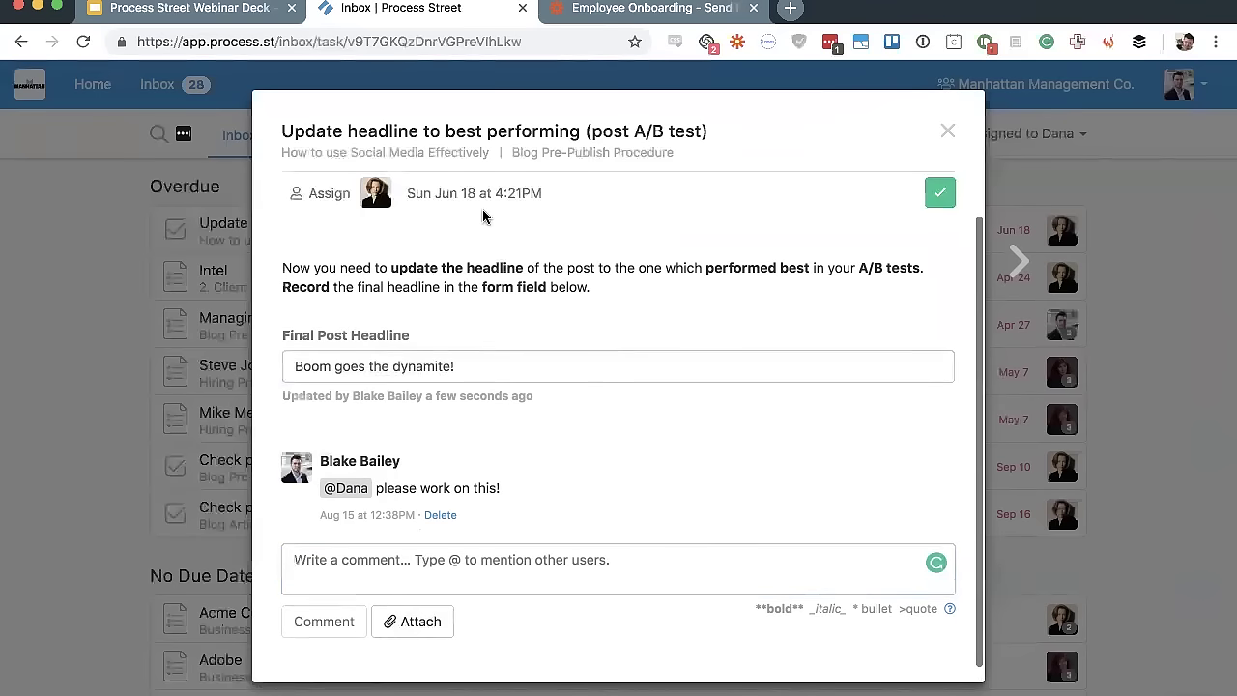
{"action": "left_click", "coordinate": [480, 200]}
{"action": "left_click", "coordinate": [307, 194]}
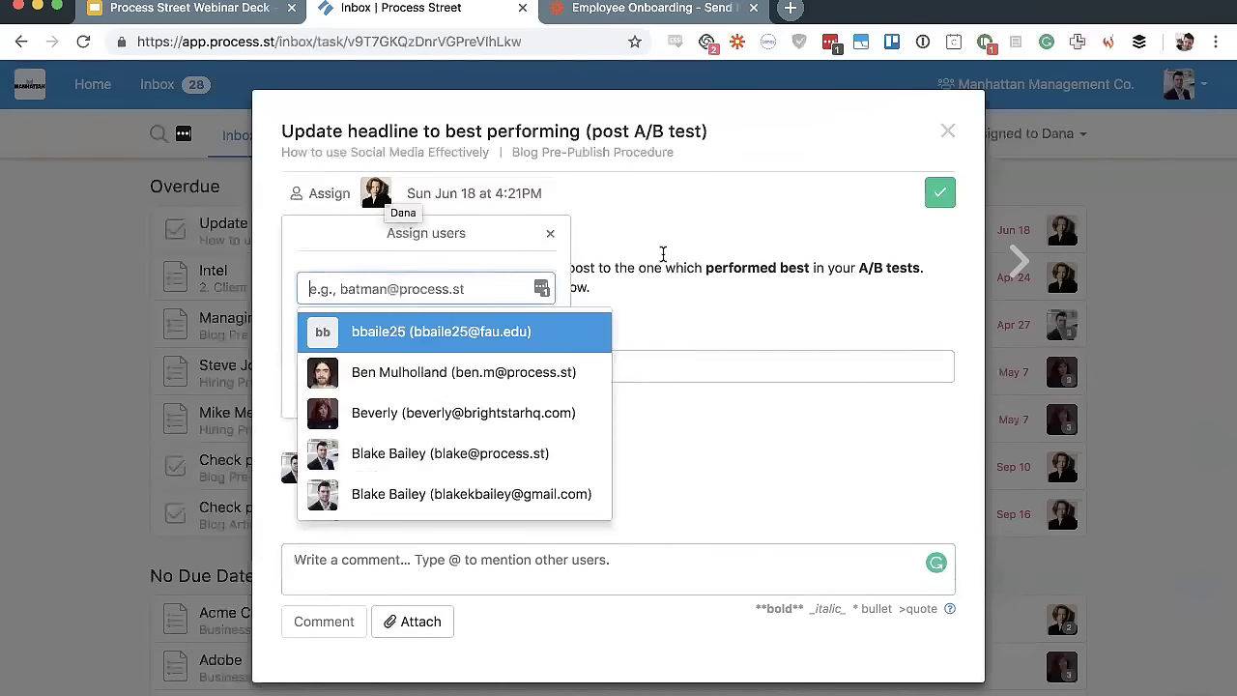
{"action": "left_click", "coordinate": [663, 254]}
{"action": "left_click", "coordinate": [940, 192]}
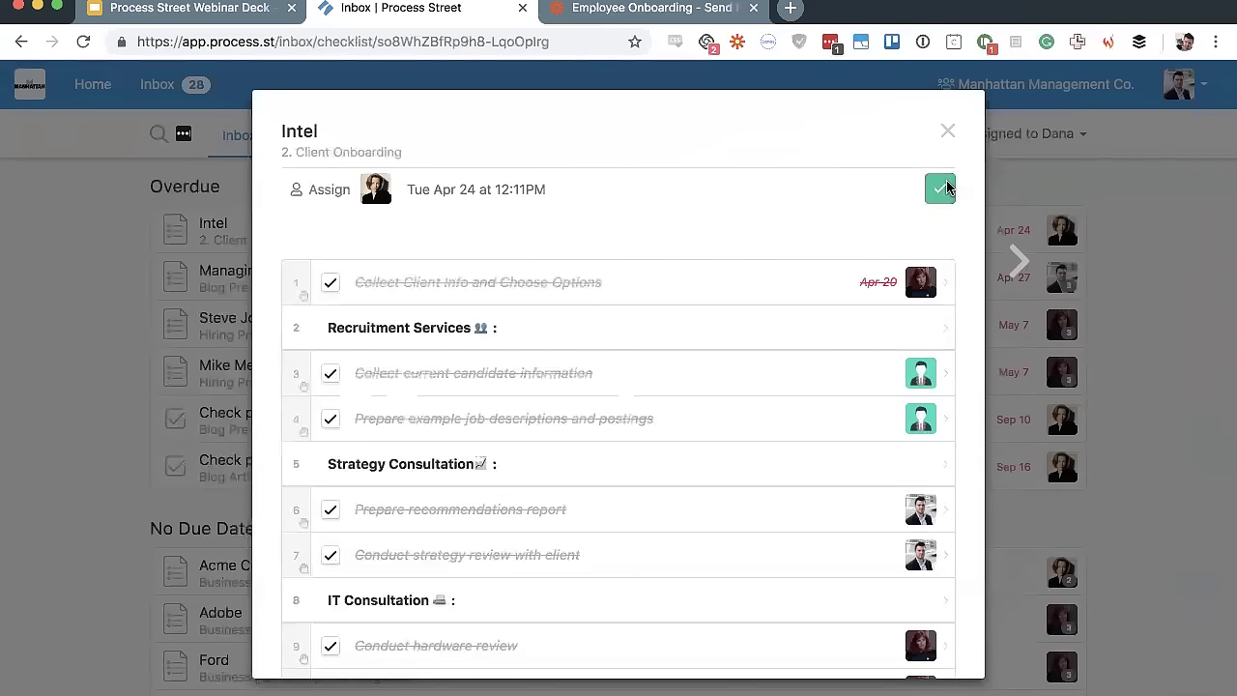
Check off the Intel items from emailing the contract through Collect signed contract
{"action": "scroll", "coordinate": [593, 430], "scroll_direction": "down", "scroll_amount": 5}
{"action": "scroll", "coordinate": [592, 430], "scroll_direction": "up", "scroll_amount": 5}
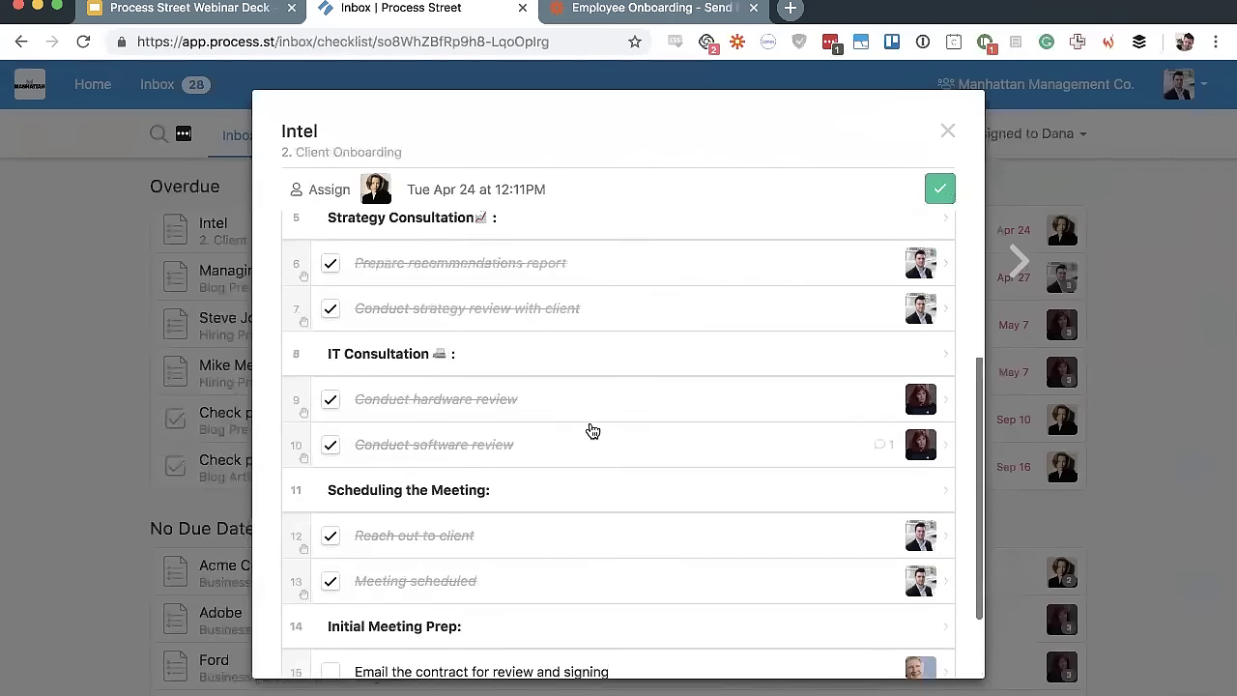
{"action": "scroll", "coordinate": [593, 430], "scroll_direction": "down", "scroll_amount": 5}
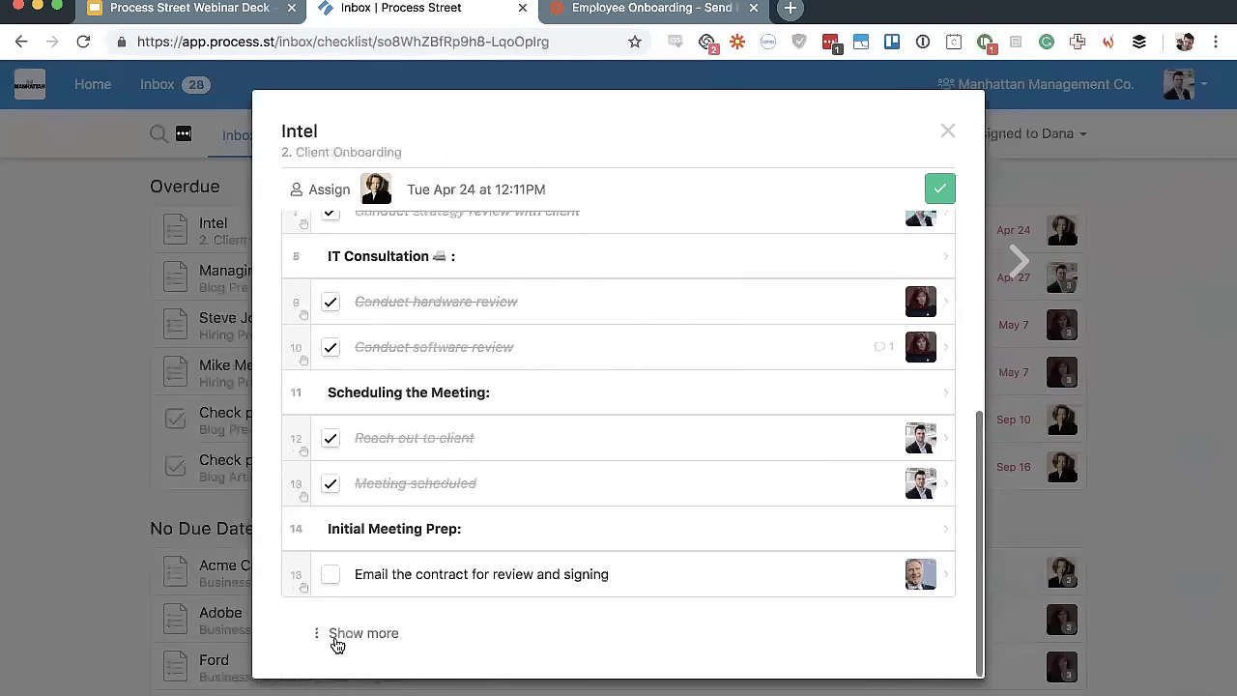
{"action": "left_click", "coordinate": [330, 576]}
{"action": "left_click", "coordinate": [329, 621]}
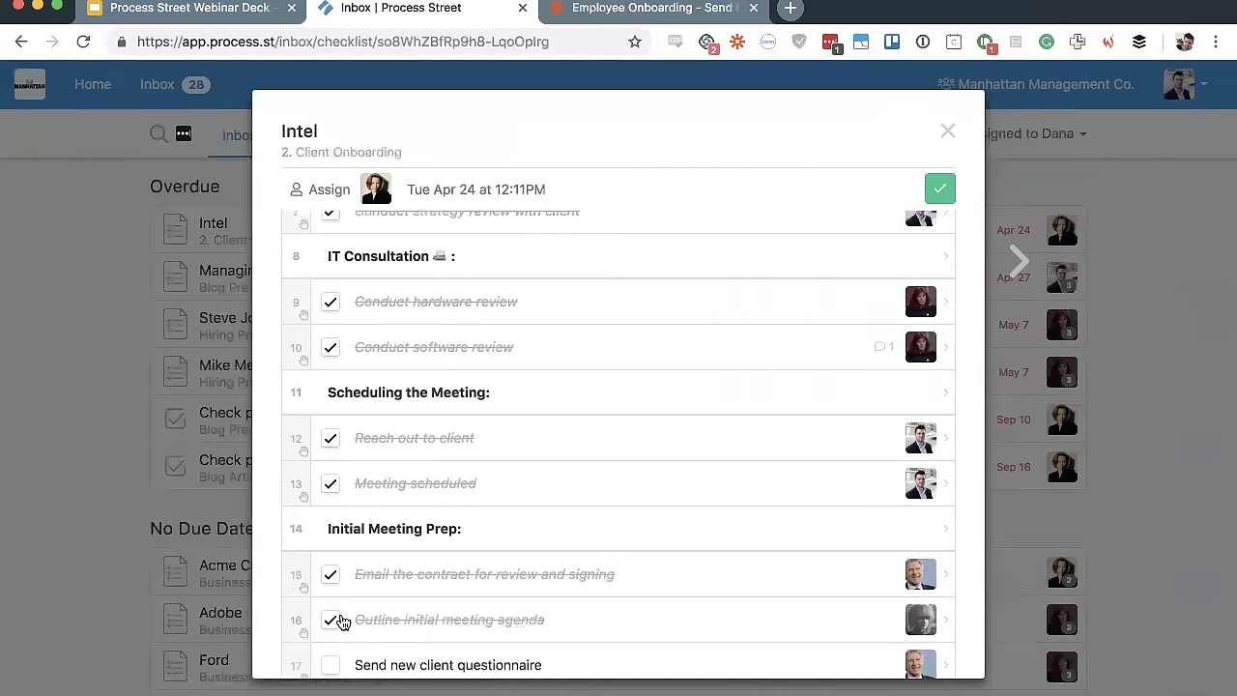
{"action": "scroll", "coordinate": [411, 587], "scroll_direction": "down", "scroll_amount": 2}
{"action": "left_click", "coordinate": [329, 576]}
{"action": "scroll", "coordinate": [473, 507], "scroll_direction": "down", "scroll_amount": 2}
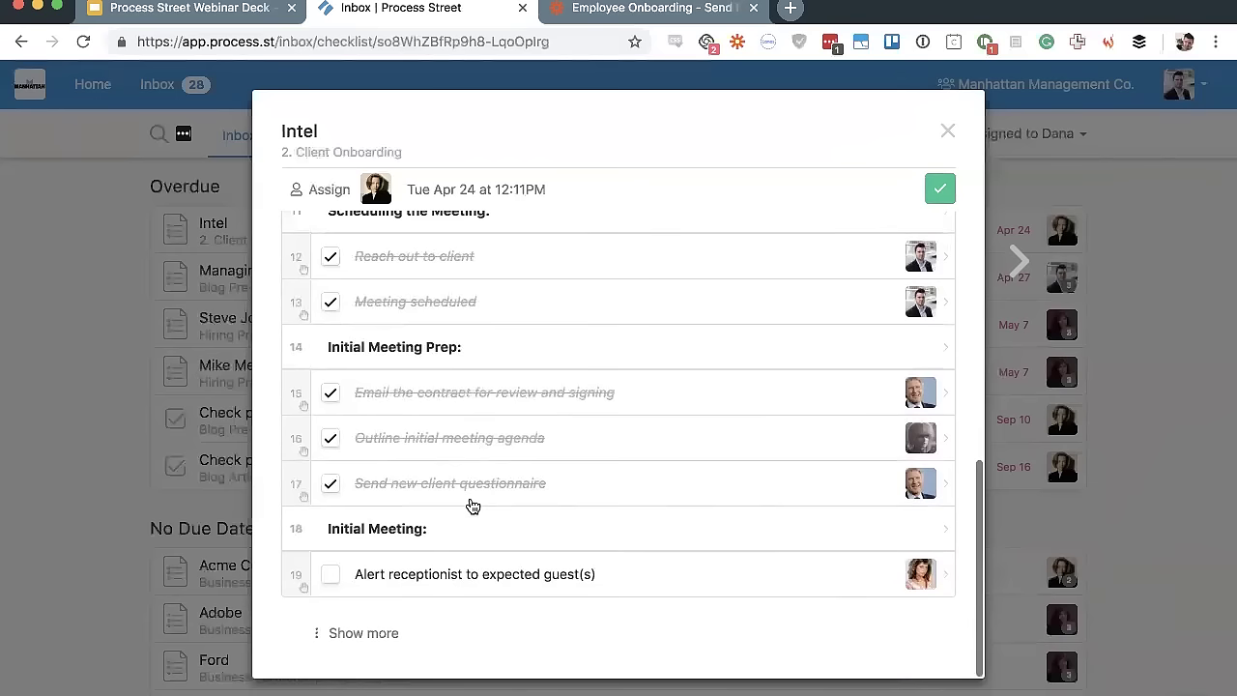
{"action": "left_click", "coordinate": [329, 577]}
{"action": "left_click", "coordinate": [330, 622]}
{"action": "scroll", "coordinate": [329, 619], "scroll_direction": "down", "scroll_amount": 2}
{"action": "left_click", "coordinate": [332, 576]}
{"action": "left_click", "coordinate": [330, 622]}
Check off the remaining items from Ask for referrals to Household accounts, completing the checklist
{"action": "scroll", "coordinate": [421, 600], "scroll_direction": "down", "scroll_amount": 2}
{"action": "left_click", "coordinate": [331, 577]}
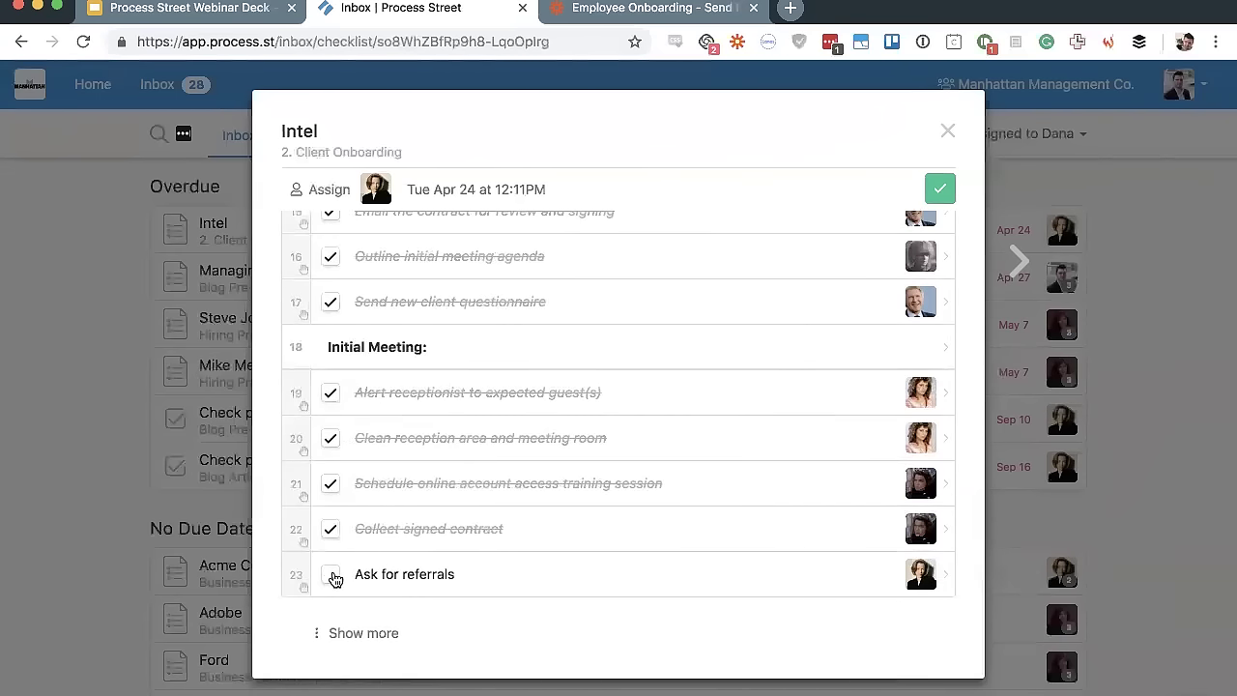
{"action": "scroll", "coordinate": [332, 638], "scroll_direction": "down", "scroll_amount": 2}
{"action": "left_click", "coordinate": [329, 578]}
{"action": "left_click", "coordinate": [330, 622]}
{"action": "scroll", "coordinate": [328, 626], "scroll_direction": "down", "scroll_amount": 2}
{"action": "left_click", "coordinate": [329, 580]}
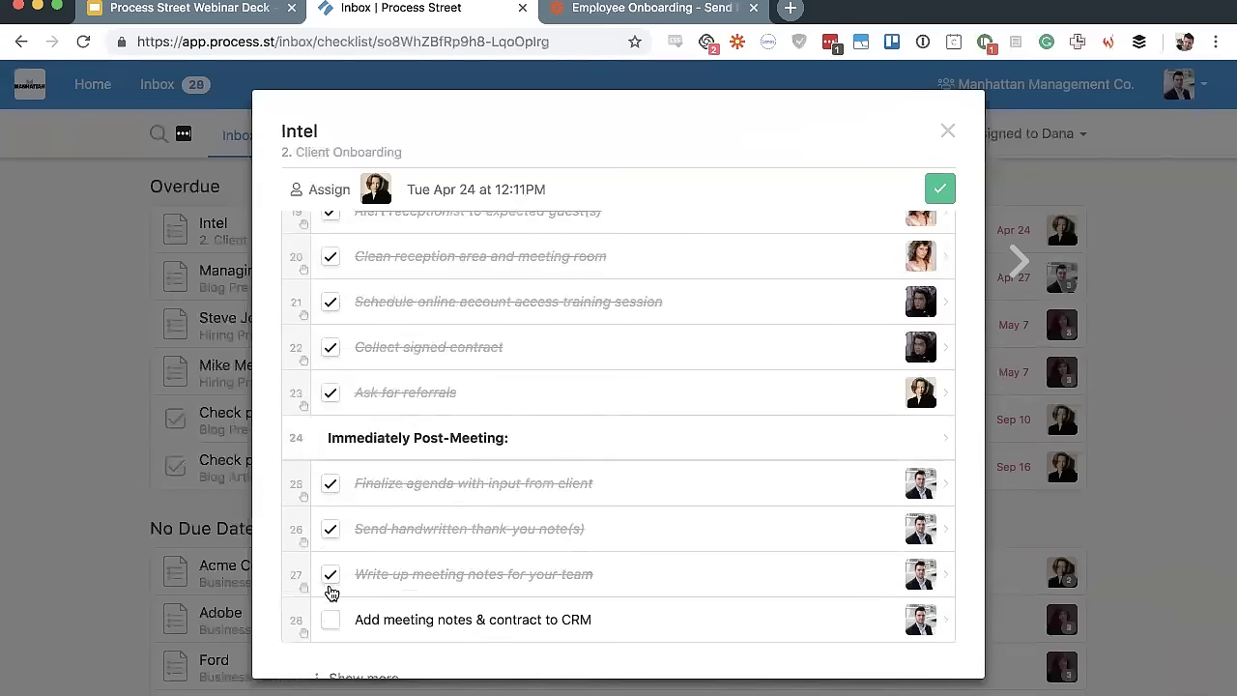
{"action": "left_click", "coordinate": [330, 621]}
{"action": "left_click", "coordinate": [926, 190]}
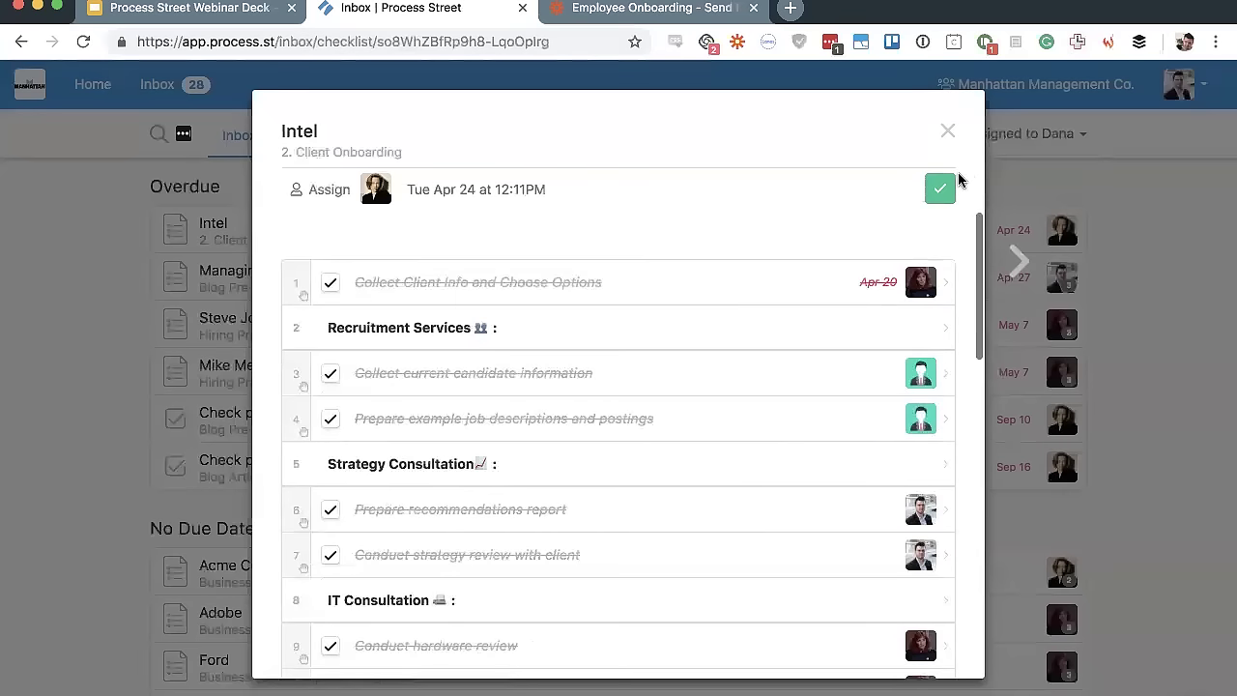
{"action": "left_click", "coordinate": [939, 191]}
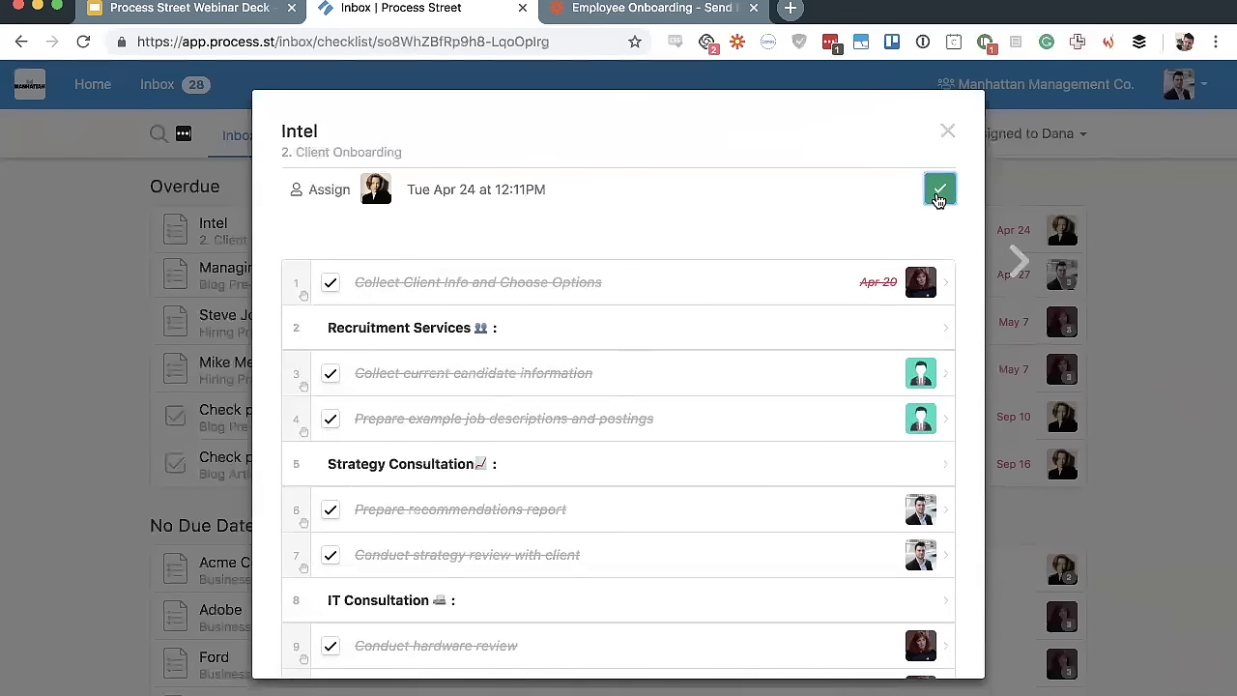
{"action": "scroll", "coordinate": [718, 290], "scroll_direction": "down", "scroll_amount": 10}
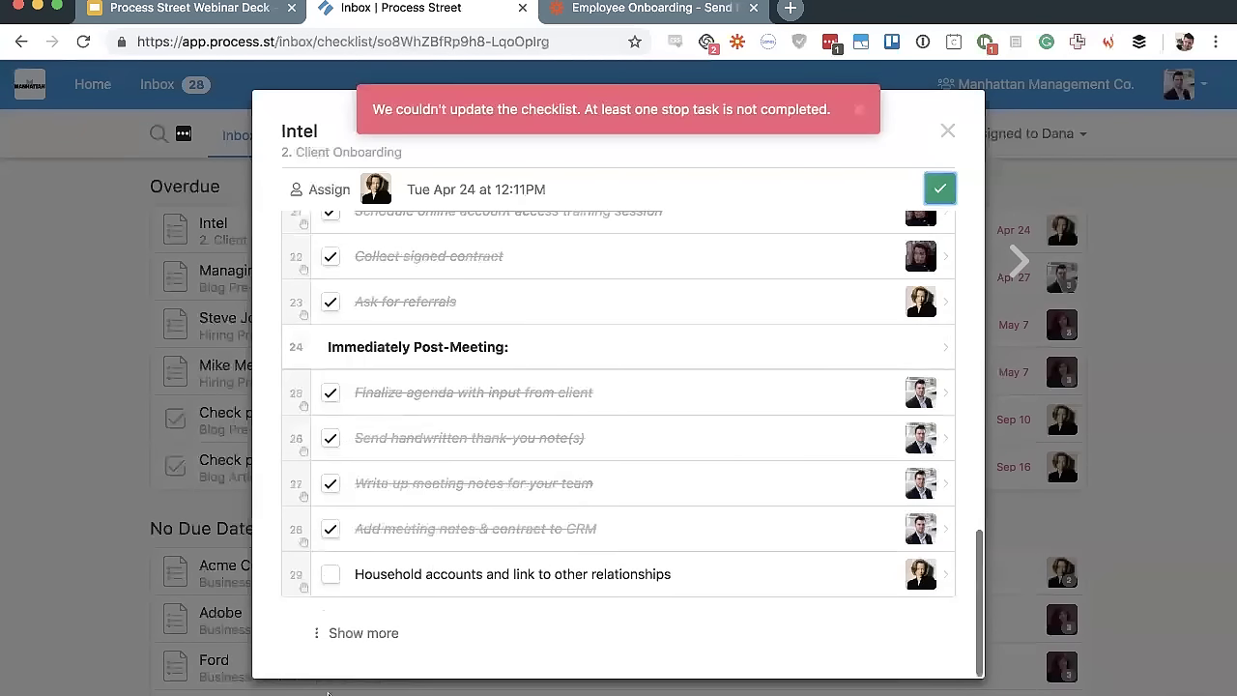
{"action": "left_click", "coordinate": [331, 574]}
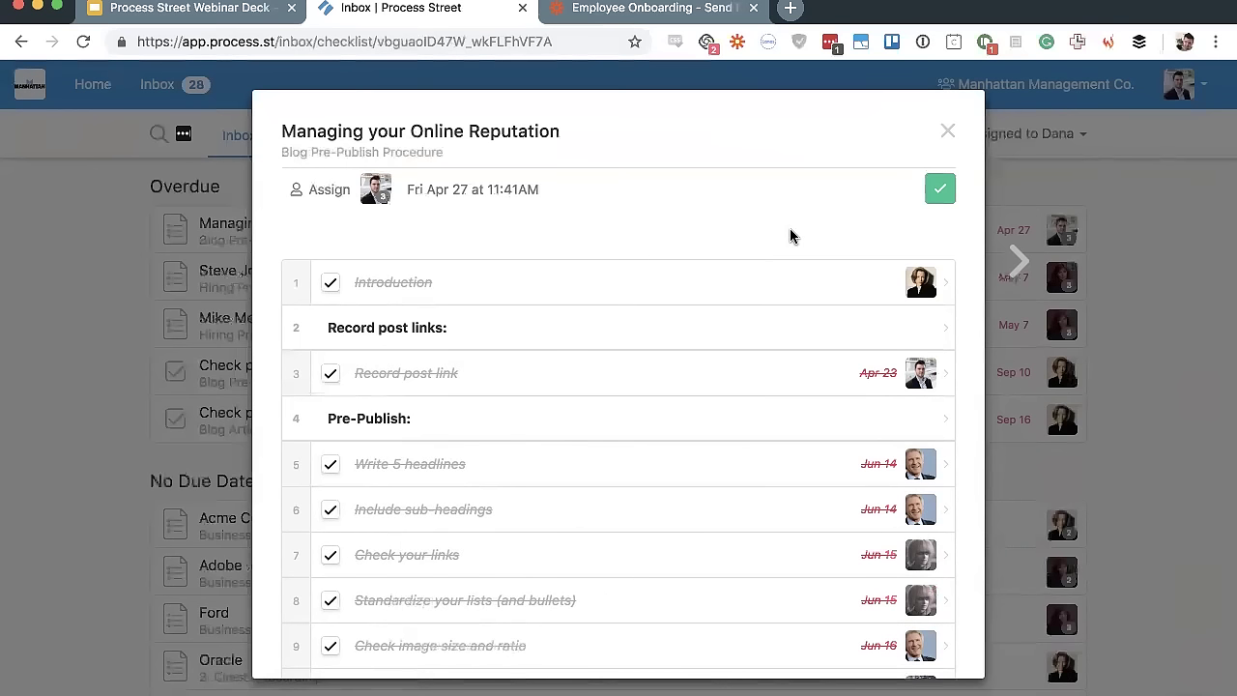
Skip ahead two checklists and close the checklist viewer
{"action": "left_click", "coordinate": [1016, 283]}
{"action": "left_click", "coordinate": [1016, 284]}
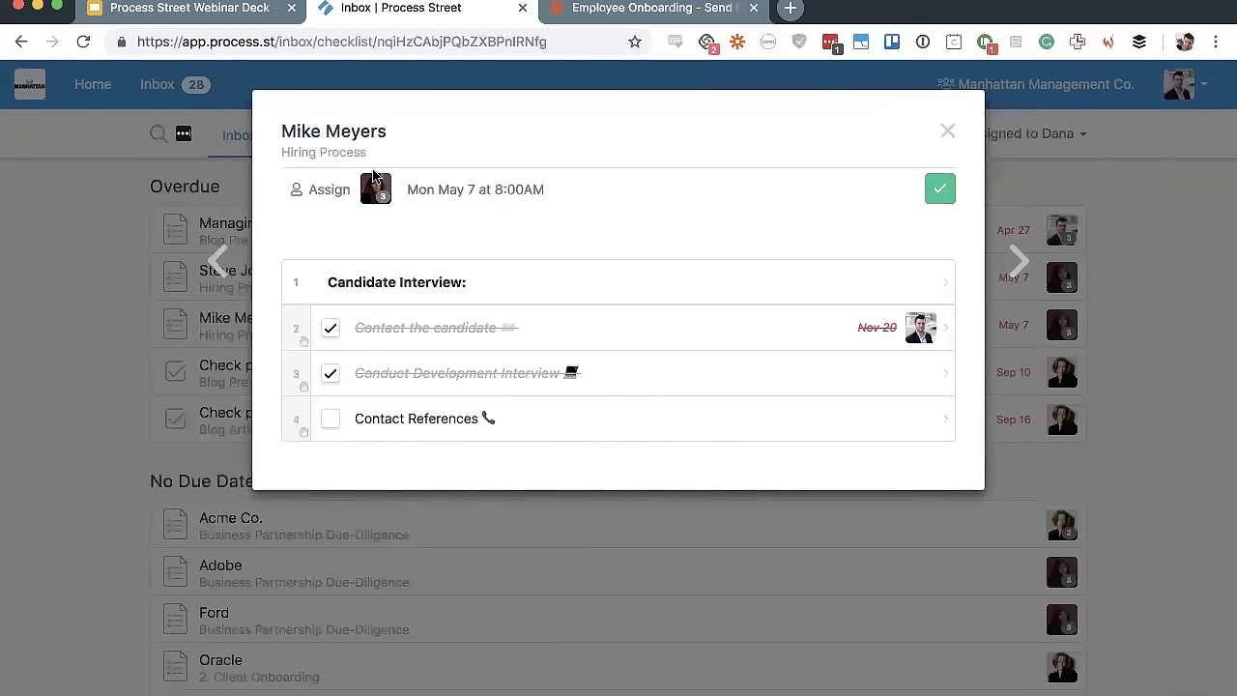
{"action": "left_click", "coordinate": [947, 130]}
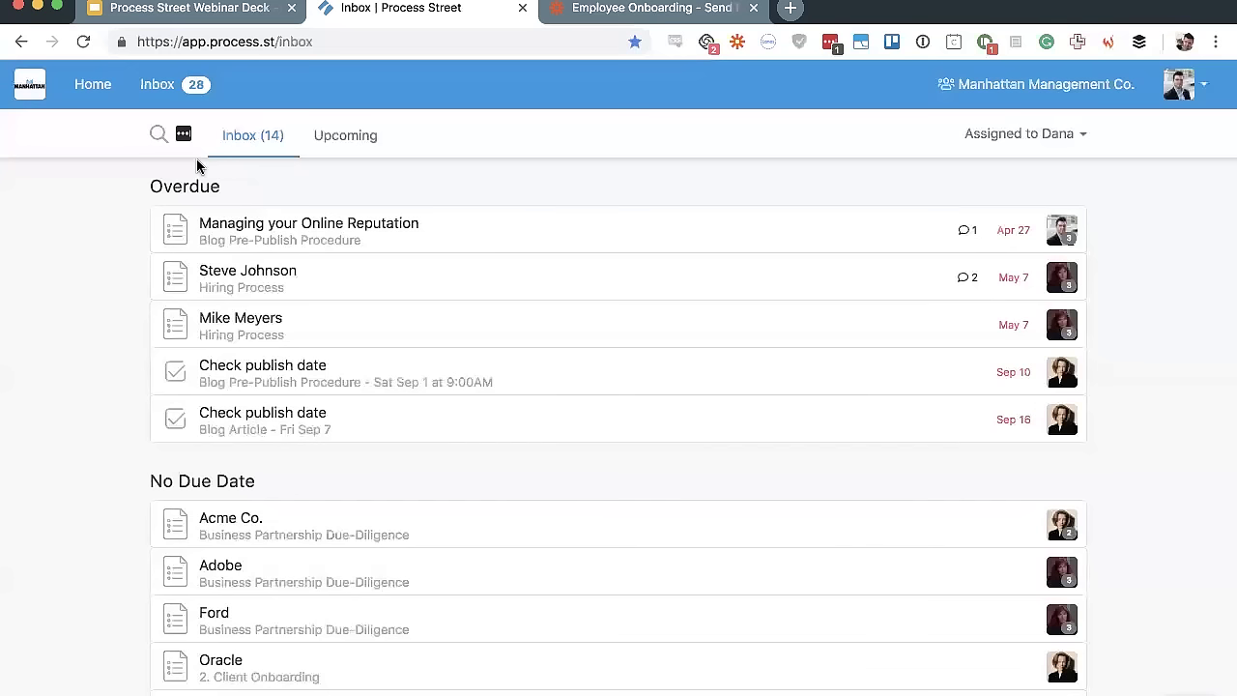
Filter the inbox to tasks assigned to Me (28) and go to the Home dashboard
{"action": "left_click", "coordinate": [1024, 140]}
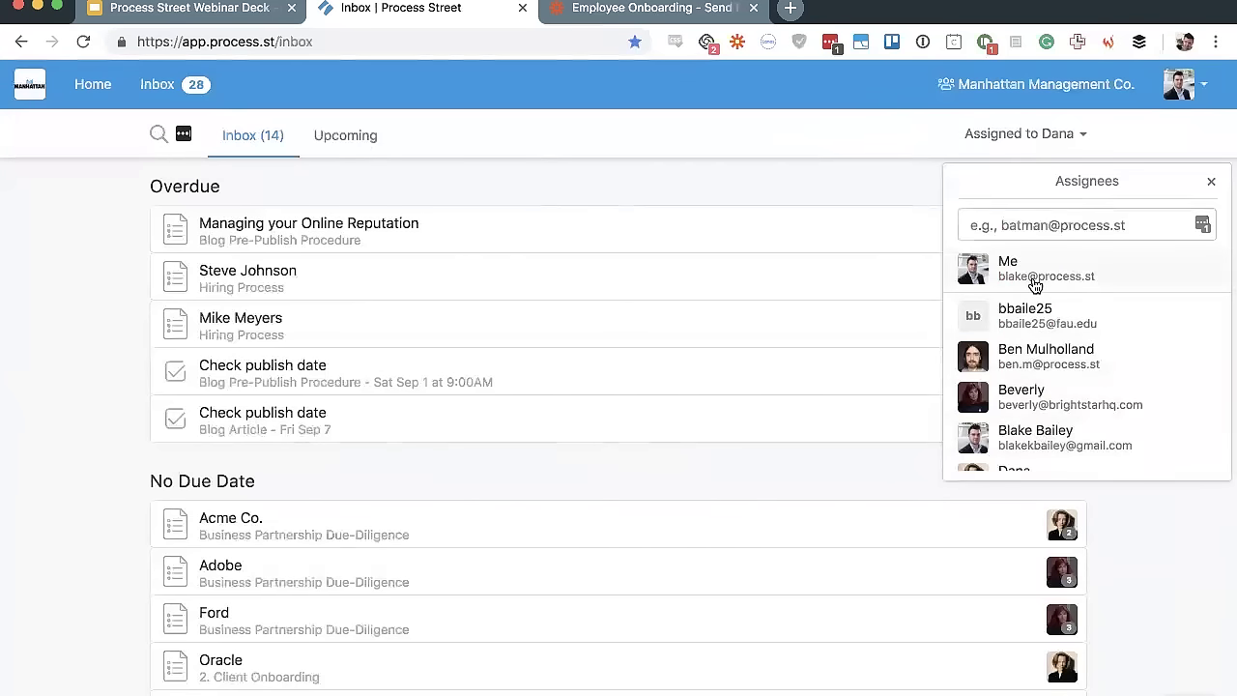
{"action": "left_click", "coordinate": [1033, 277]}
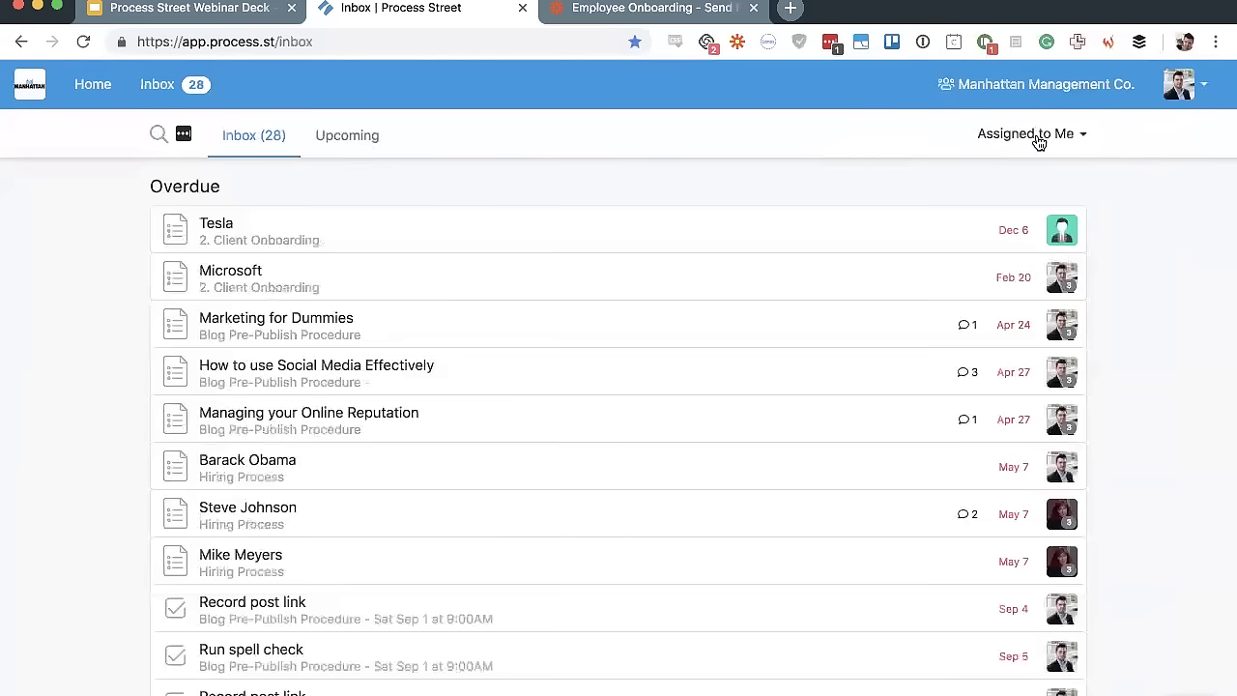
{"action": "left_click", "coordinate": [91, 85]}
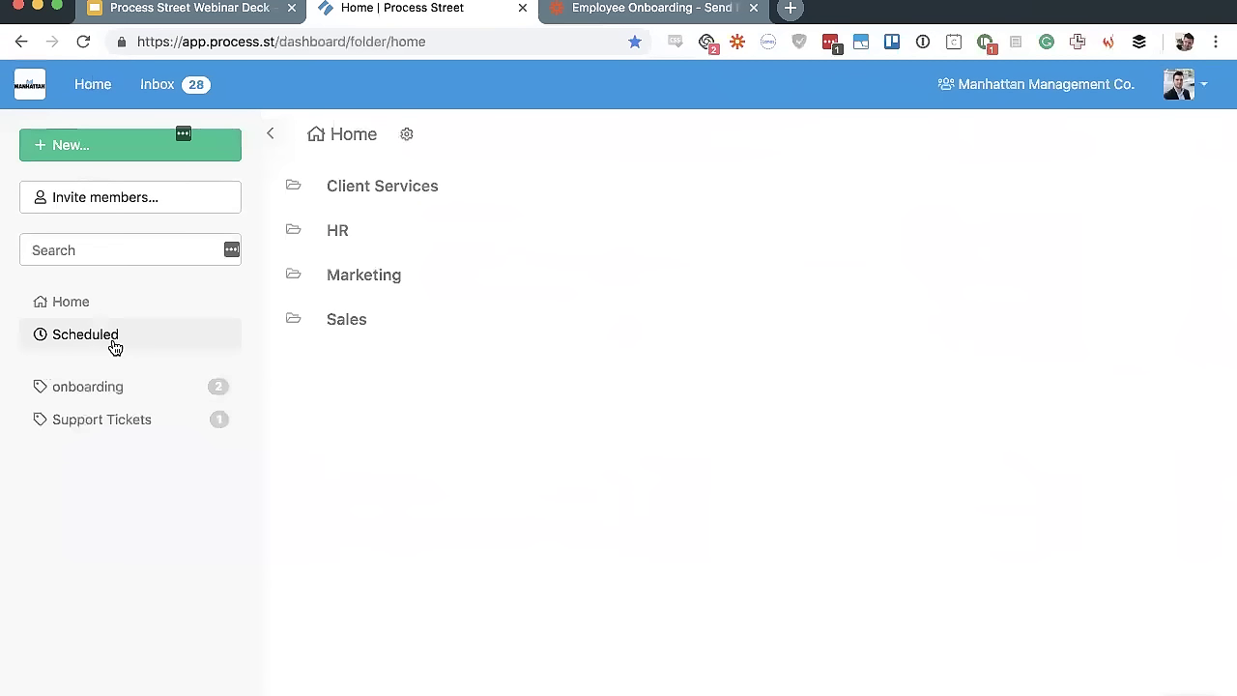
Open the Sales folder, check the BANT Sales Qualification template's actions, then view Scheduled checklists
{"action": "left_click", "coordinate": [373, 318]}
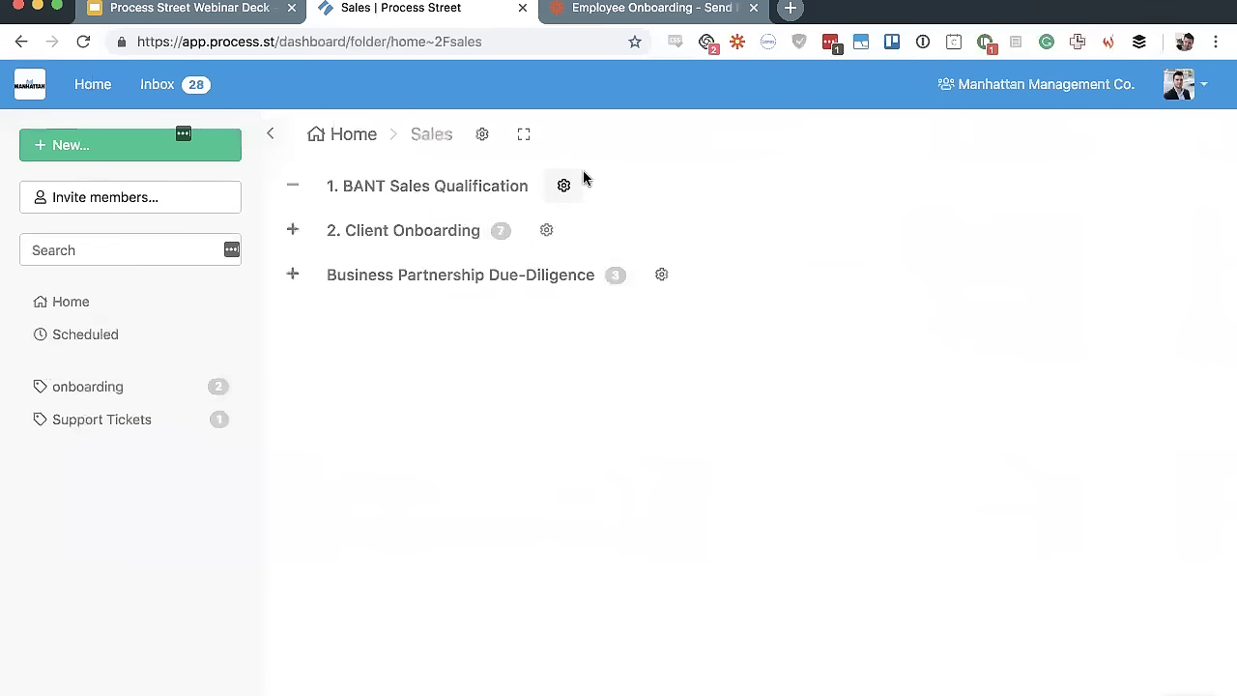
{"action": "left_click", "coordinate": [564, 187]}
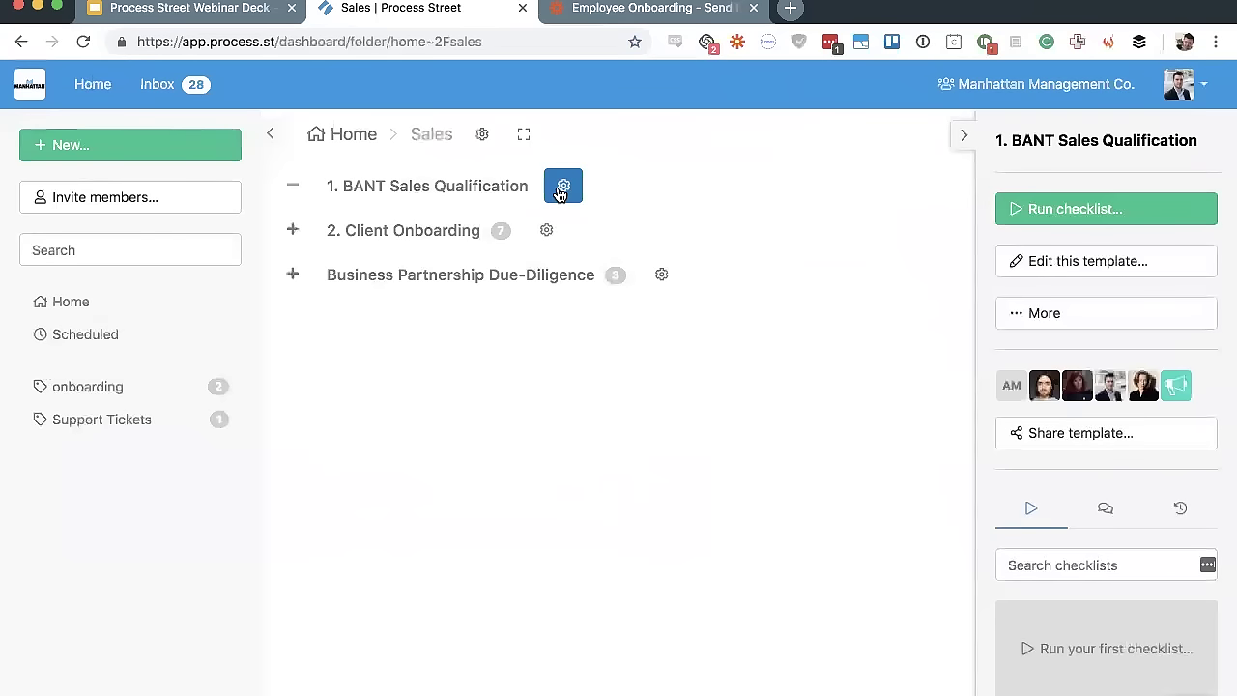
{"action": "left_click", "coordinate": [1069, 311]}
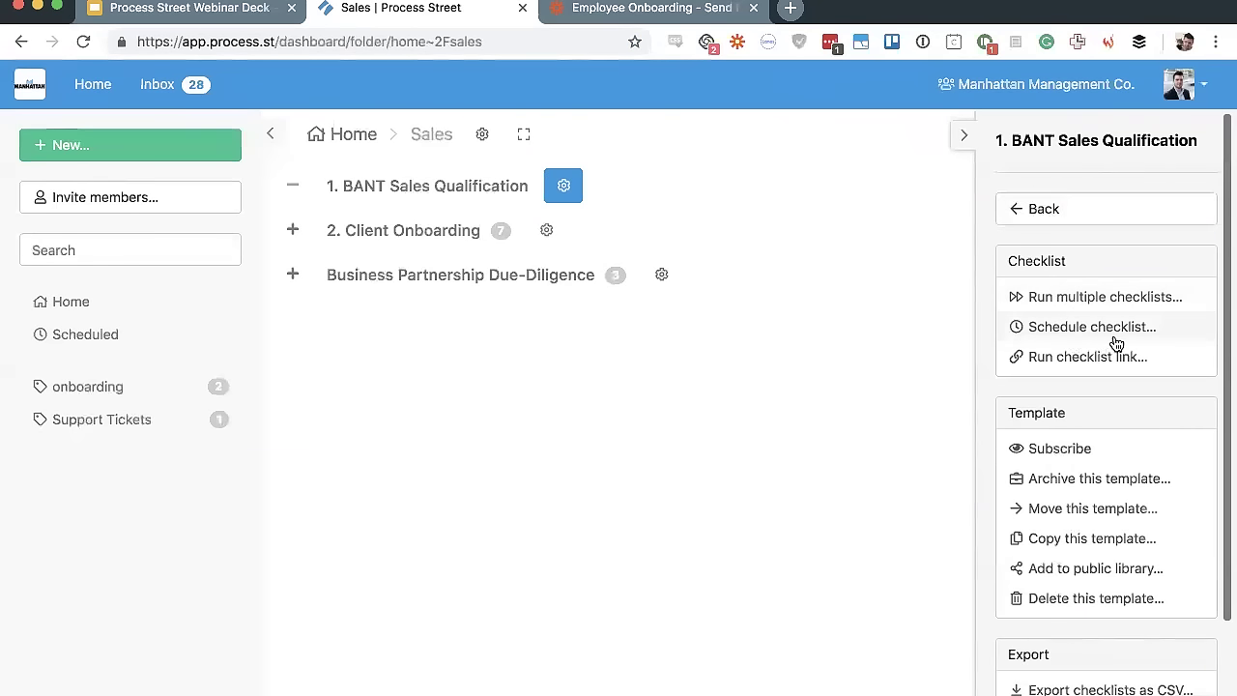
{"action": "left_click", "coordinate": [95, 343]}
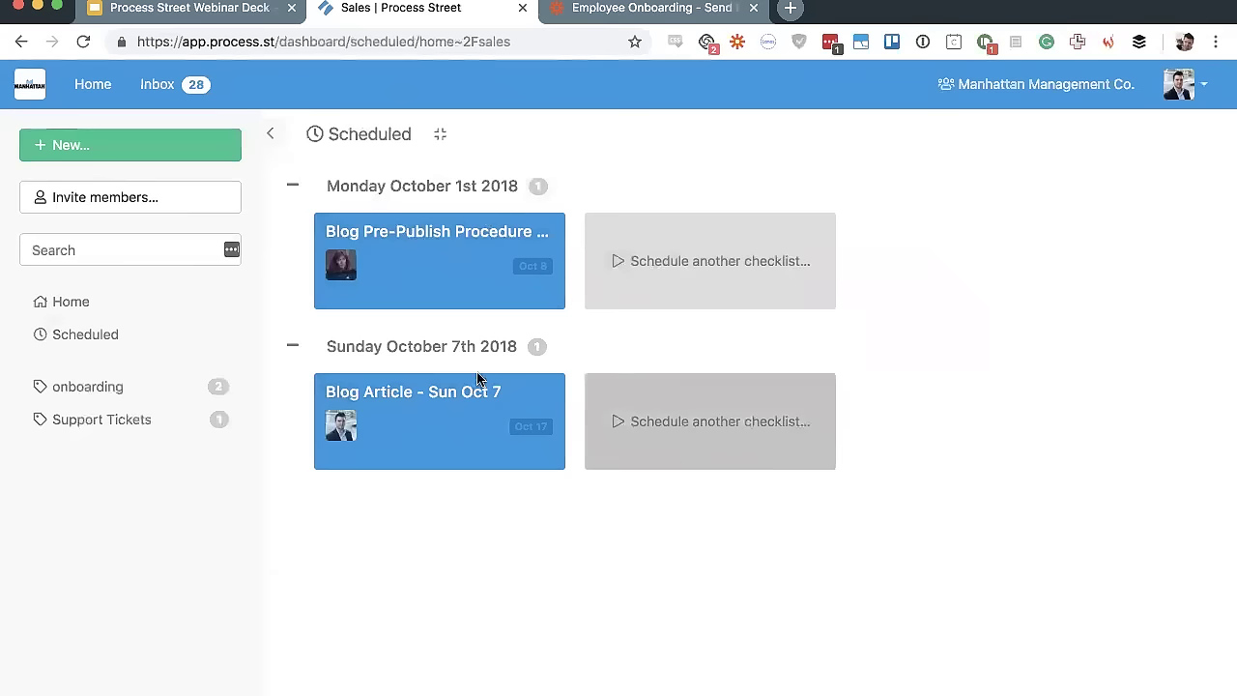
{"action": "left_click", "coordinate": [104, 332]}
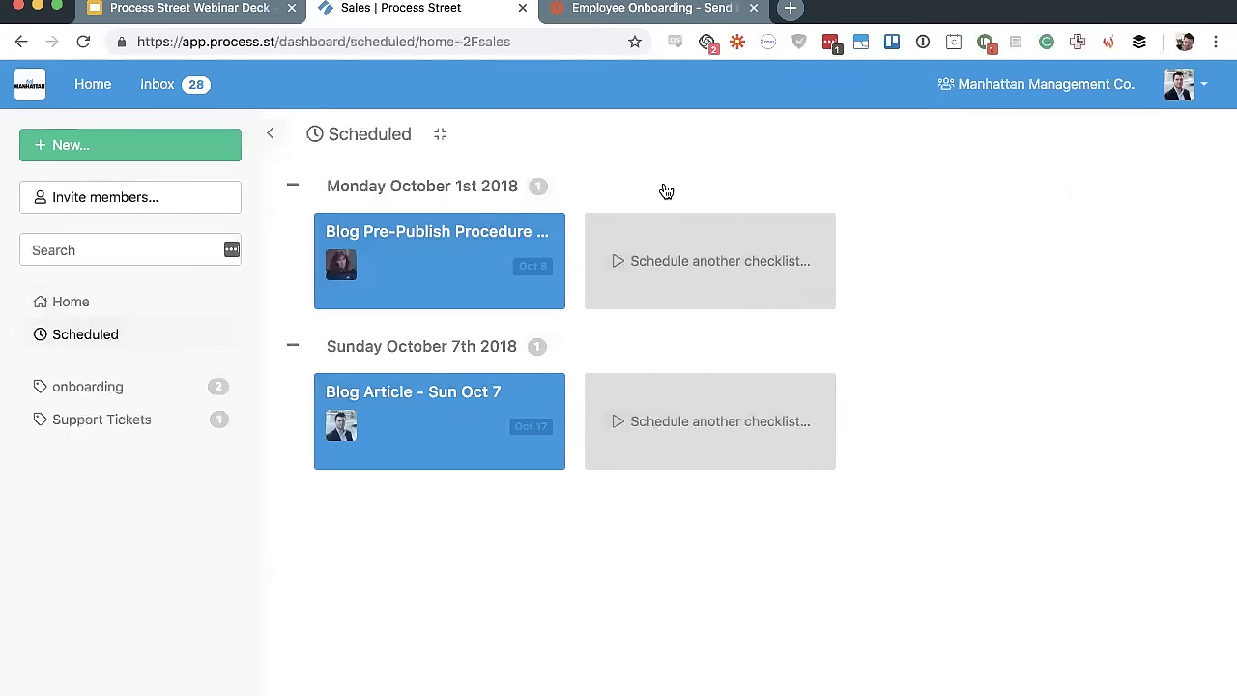
Open the Schedule checklist form for the Blog Pre-Publish Procedure template in Marketing
{"action": "left_click", "coordinate": [93, 85]}
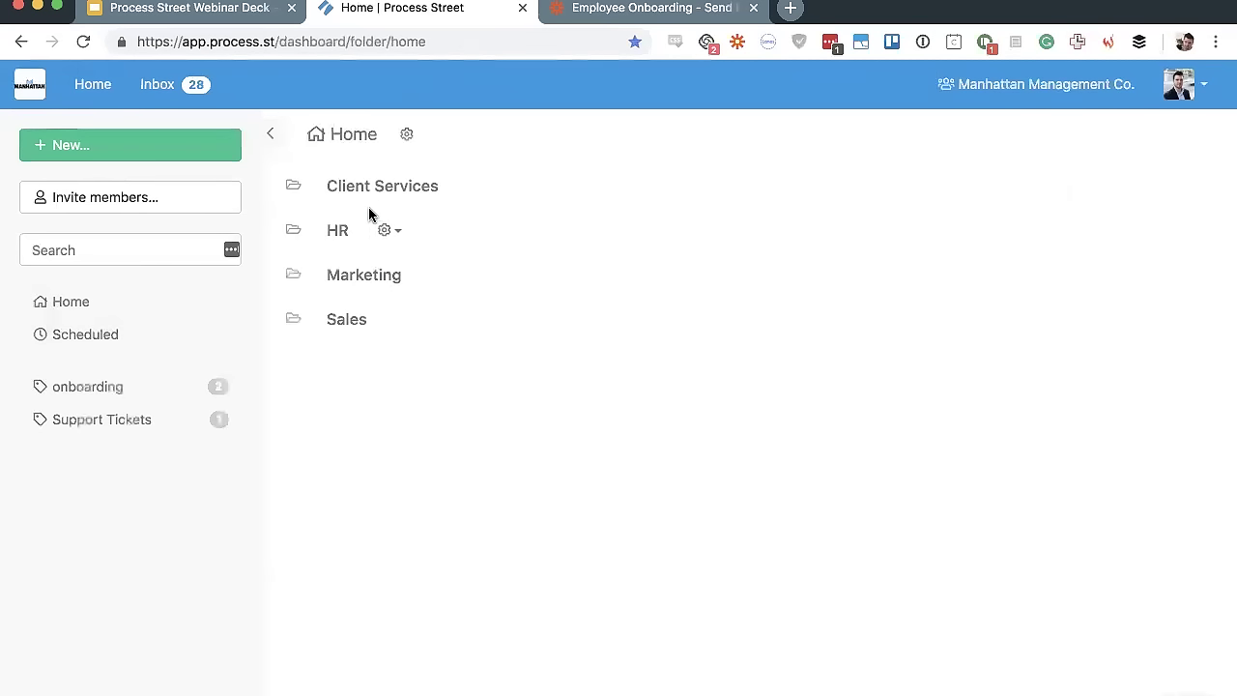
{"action": "left_click", "coordinate": [354, 278]}
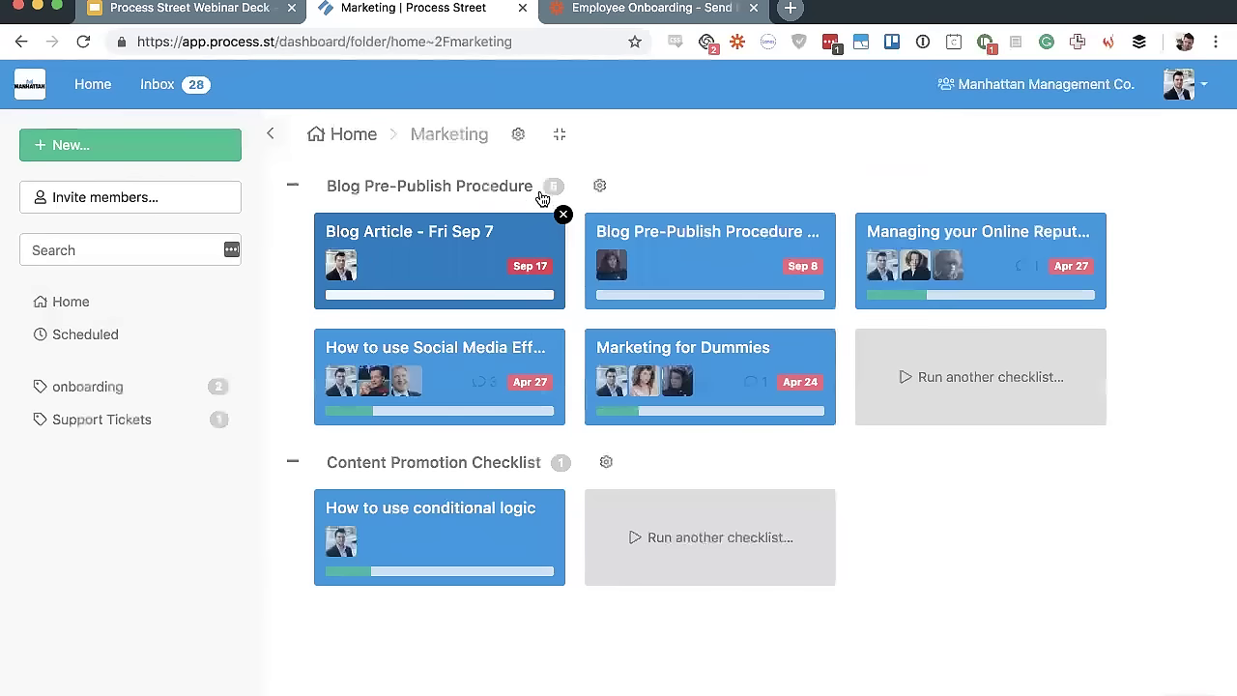
{"action": "left_click", "coordinate": [599, 185]}
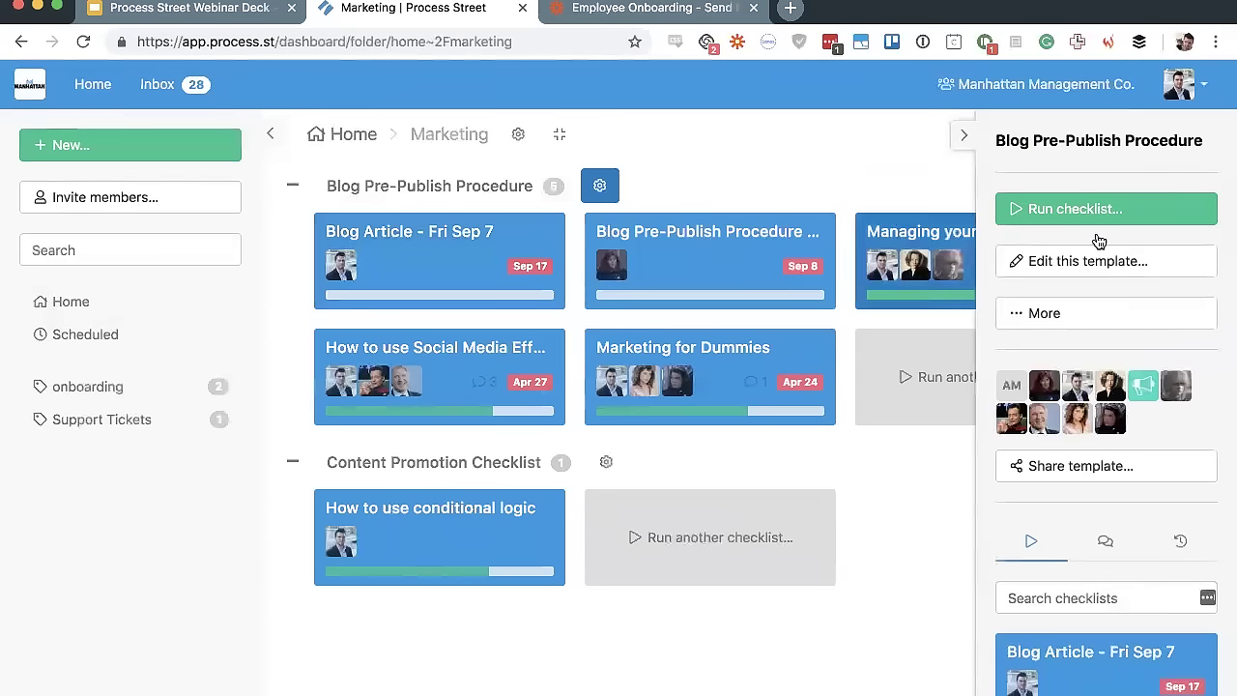
{"action": "left_click", "coordinate": [1109, 324]}
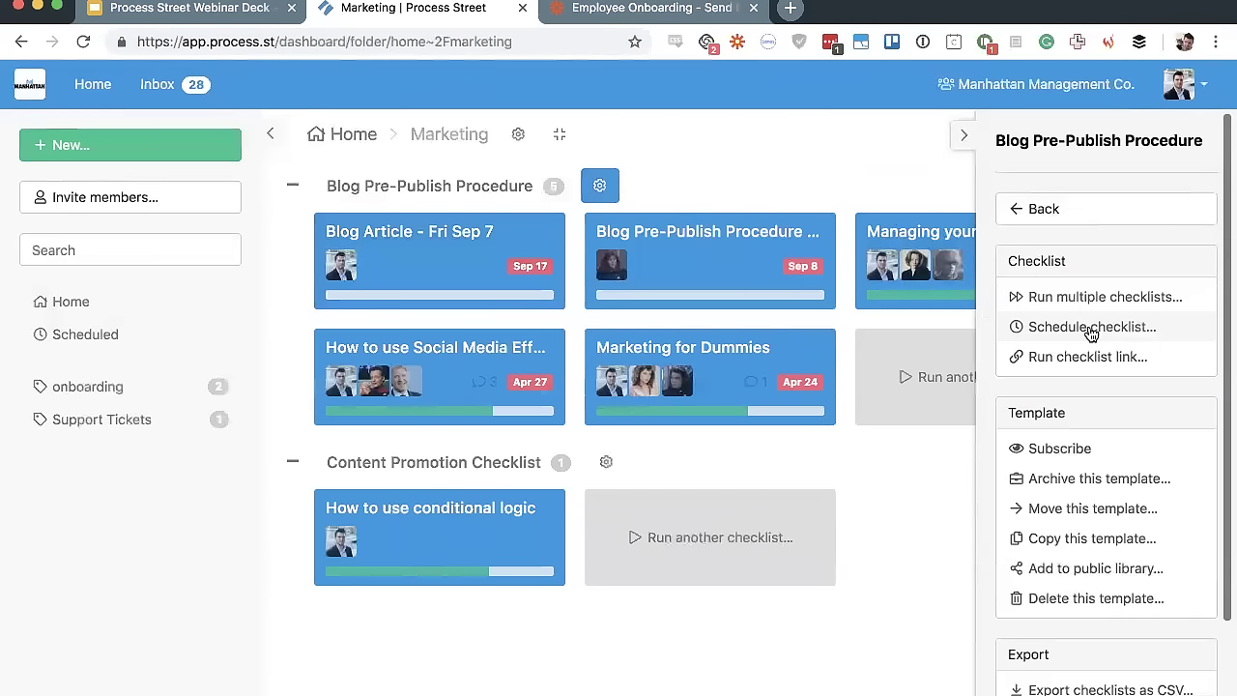
{"action": "left_click", "coordinate": [1092, 326]}
{"action": "scroll", "coordinate": [1116, 399], "scroll_direction": "down", "scroll_amount": 2}
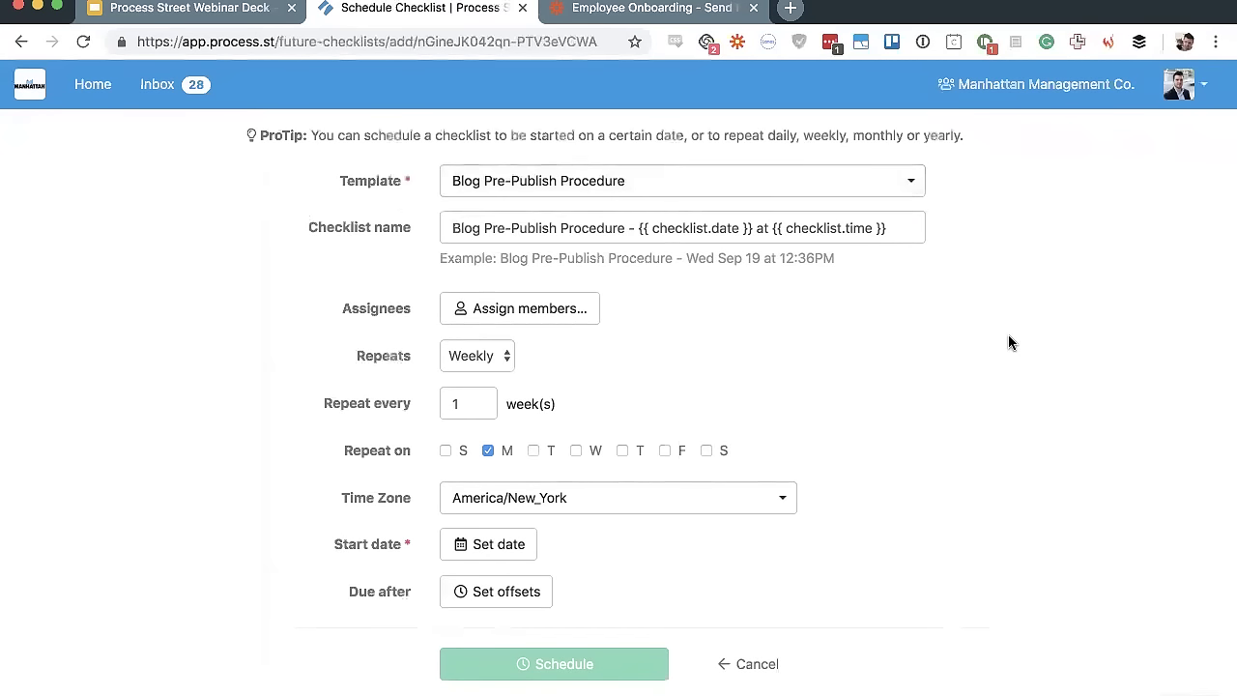
Remove ' at {{ checklist.time }}' from the scheduled checklist's name
{"action": "scroll", "coordinate": [1009, 344], "scroll_direction": "up", "scroll_amount": 2}
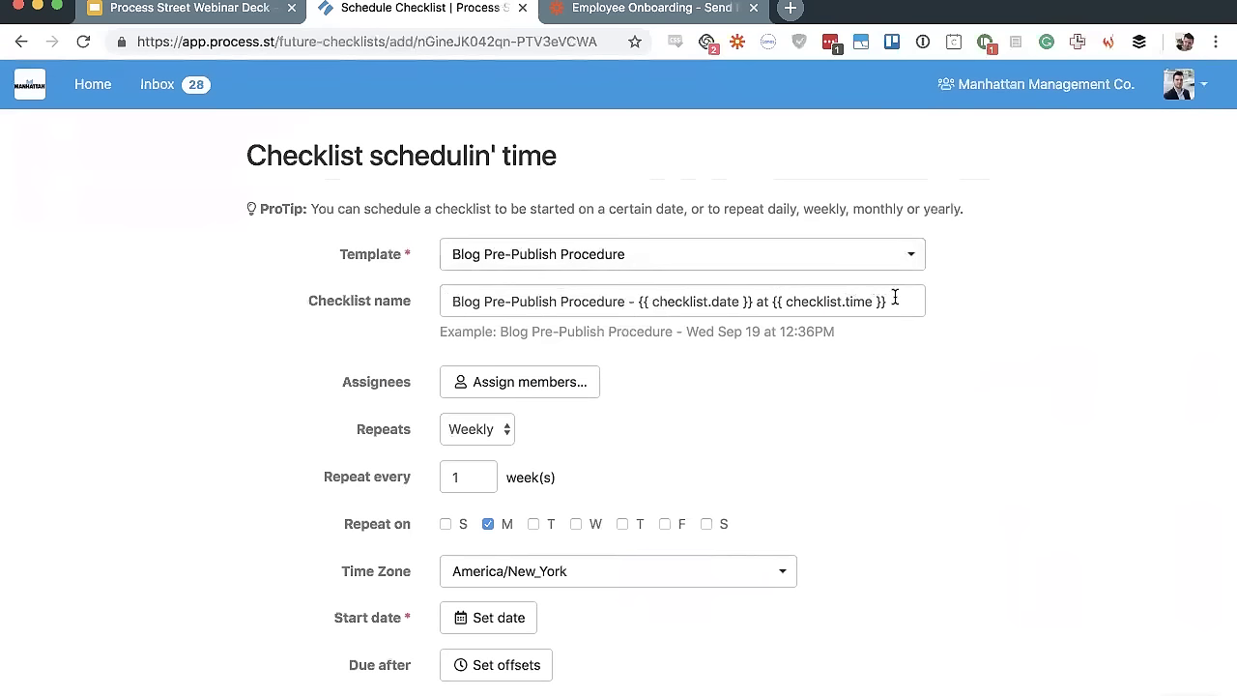
{"action": "left_click_drag", "start_coordinate": [895, 297], "coordinate": [751, 303]}
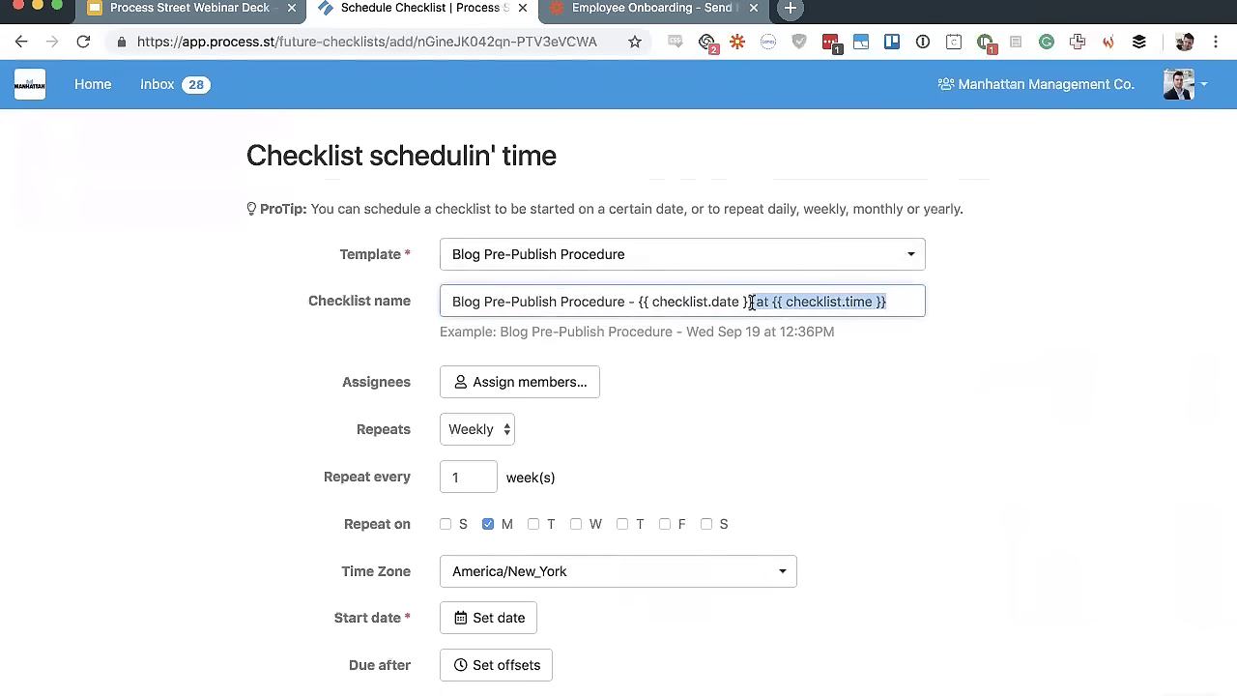
{"action": "key", "text": "BackSpace"}
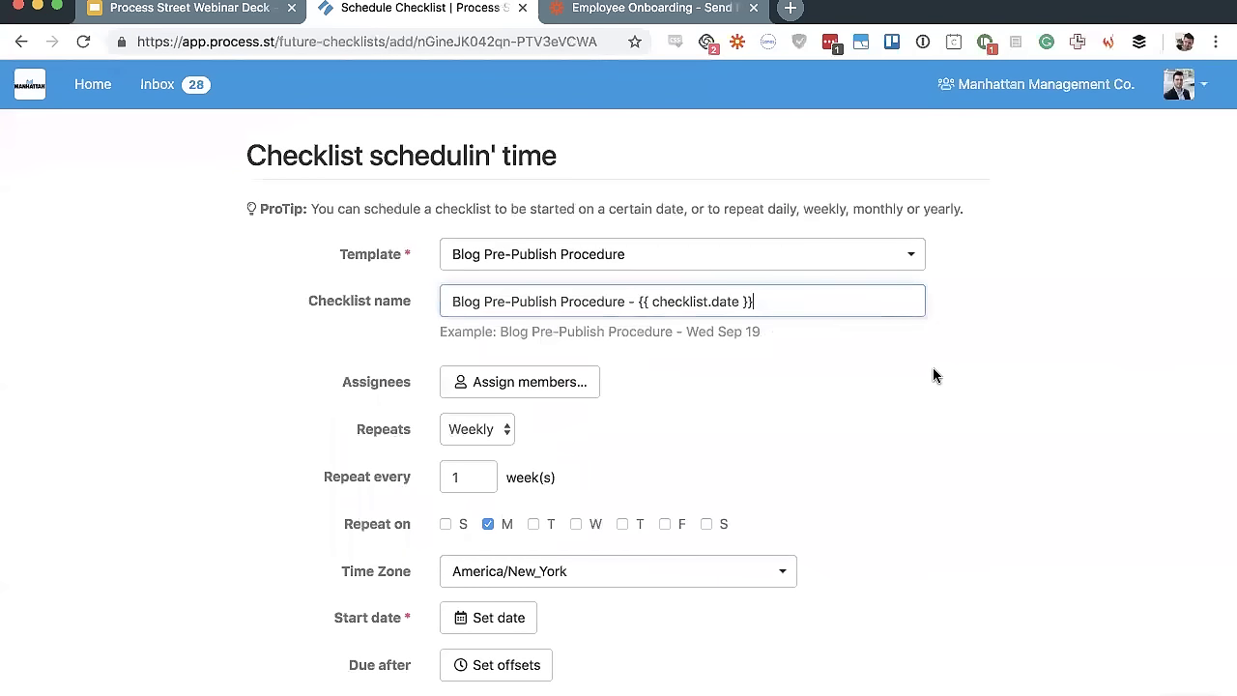
{"action": "key", "text": "Tab"}
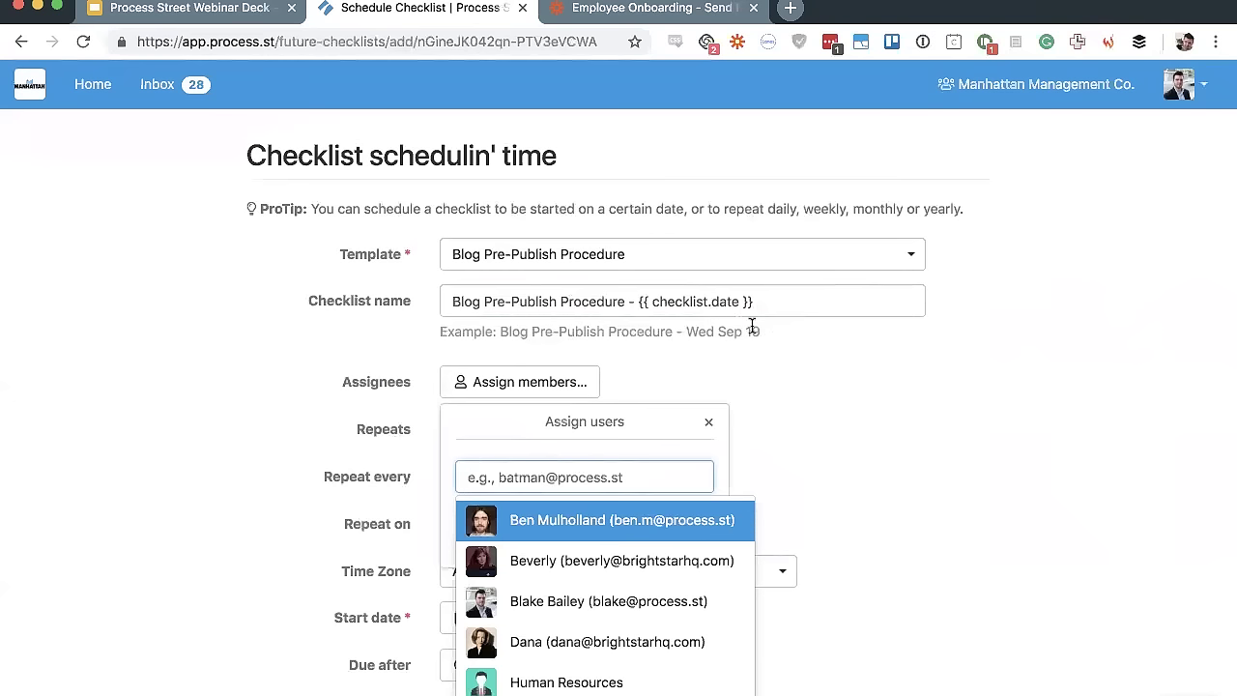
Assign one team member to the scheduled checklist
{"action": "left_click", "coordinate": [783, 345]}
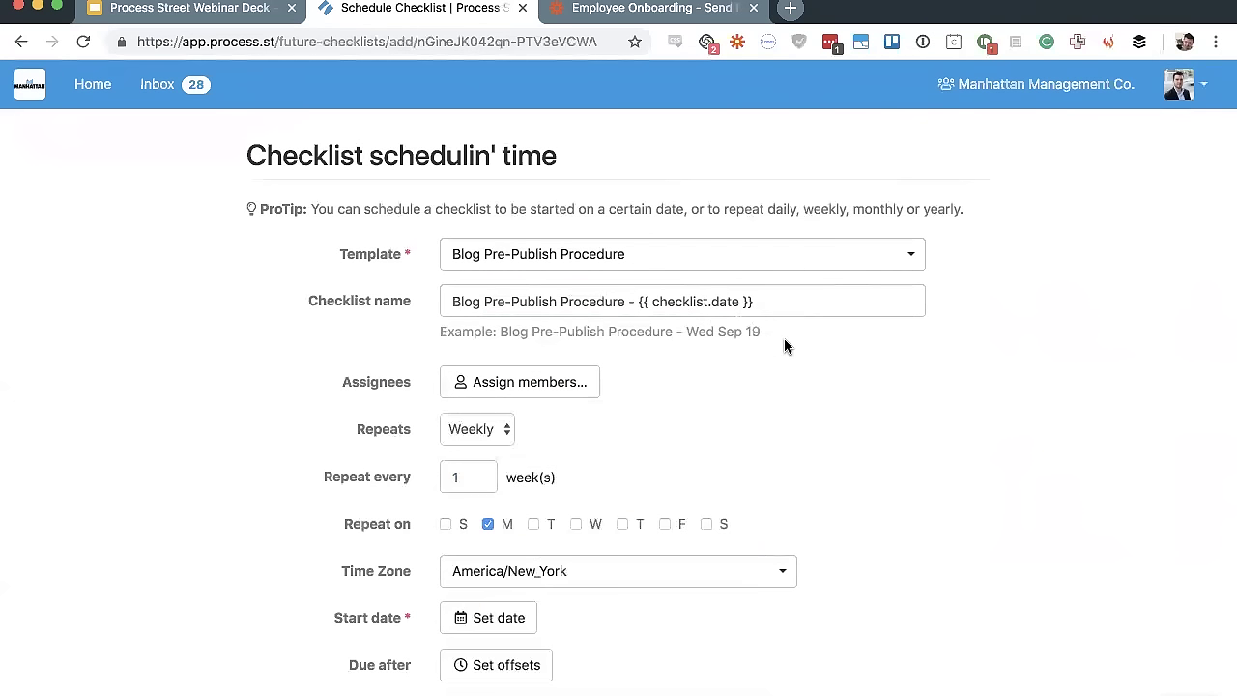
{"action": "left_click", "coordinate": [527, 382]}
{"action": "left_click", "coordinate": [587, 613]}
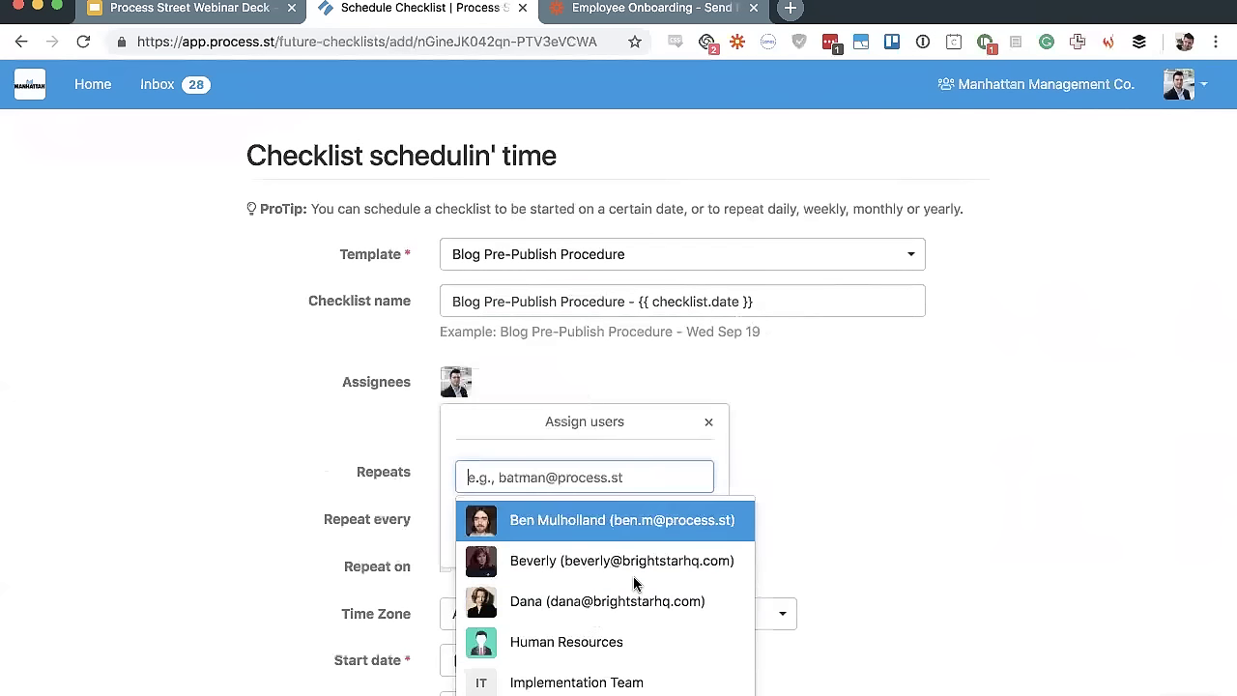
{"action": "left_click", "coordinate": [715, 426]}
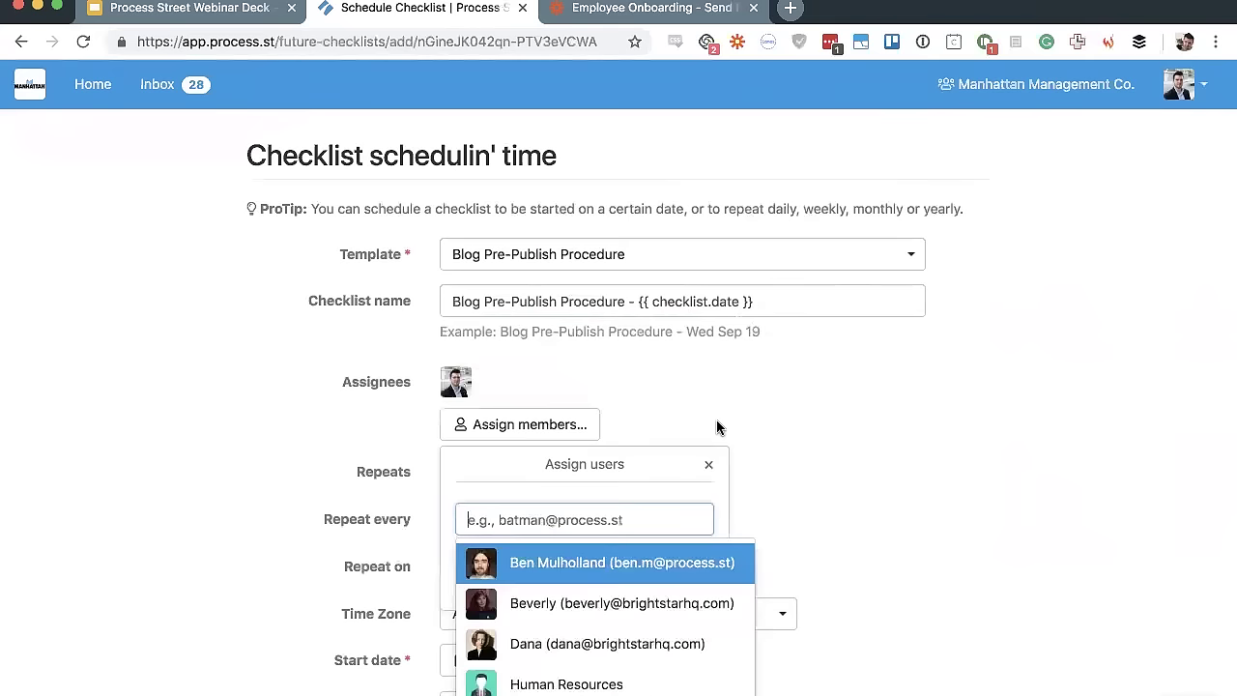
{"action": "left_click", "coordinate": [878, 428]}
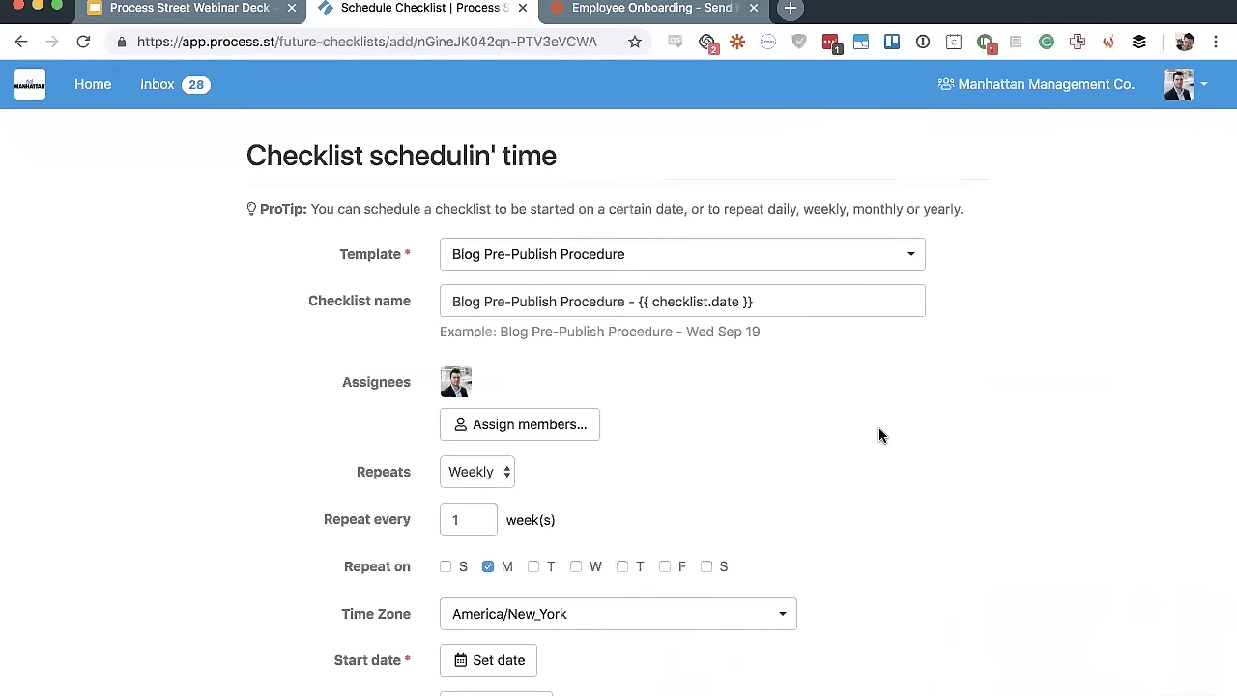
Keep the schedule weekly and add Tuesday through Friday as repeat days
{"action": "scroll", "coordinate": [879, 427], "scroll_direction": "down", "scroll_amount": 3}
{"action": "left_click", "coordinate": [478, 327]}
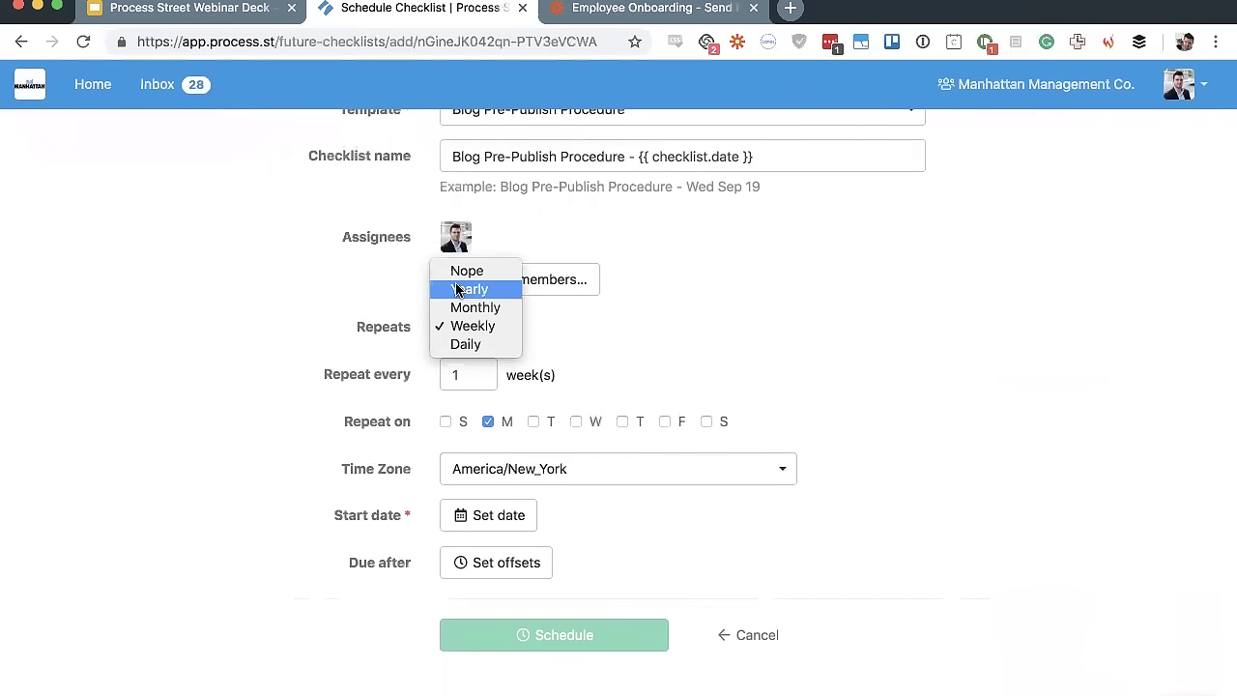
{"action": "left_click", "coordinate": [491, 329]}
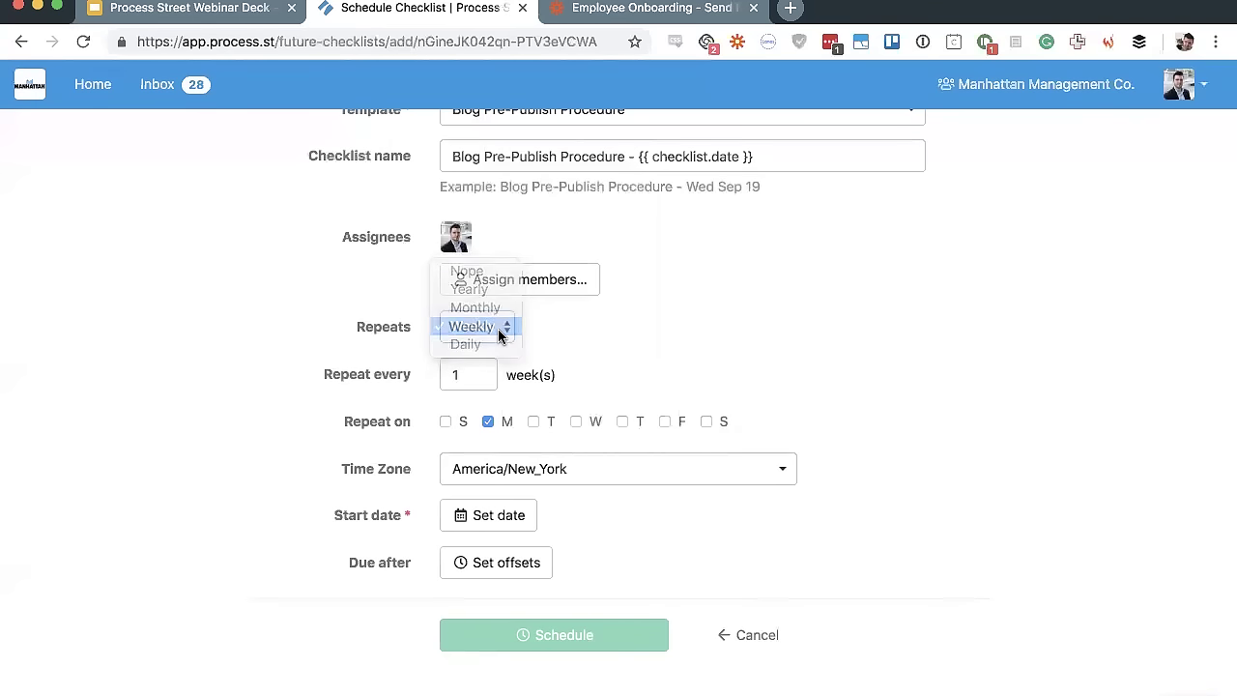
{"action": "left_click", "coordinate": [534, 423]}
{"action": "left_click", "coordinate": [577, 422]}
{"action": "left_click", "coordinate": [624, 425]}
{"action": "left_click", "coordinate": [666, 425]}
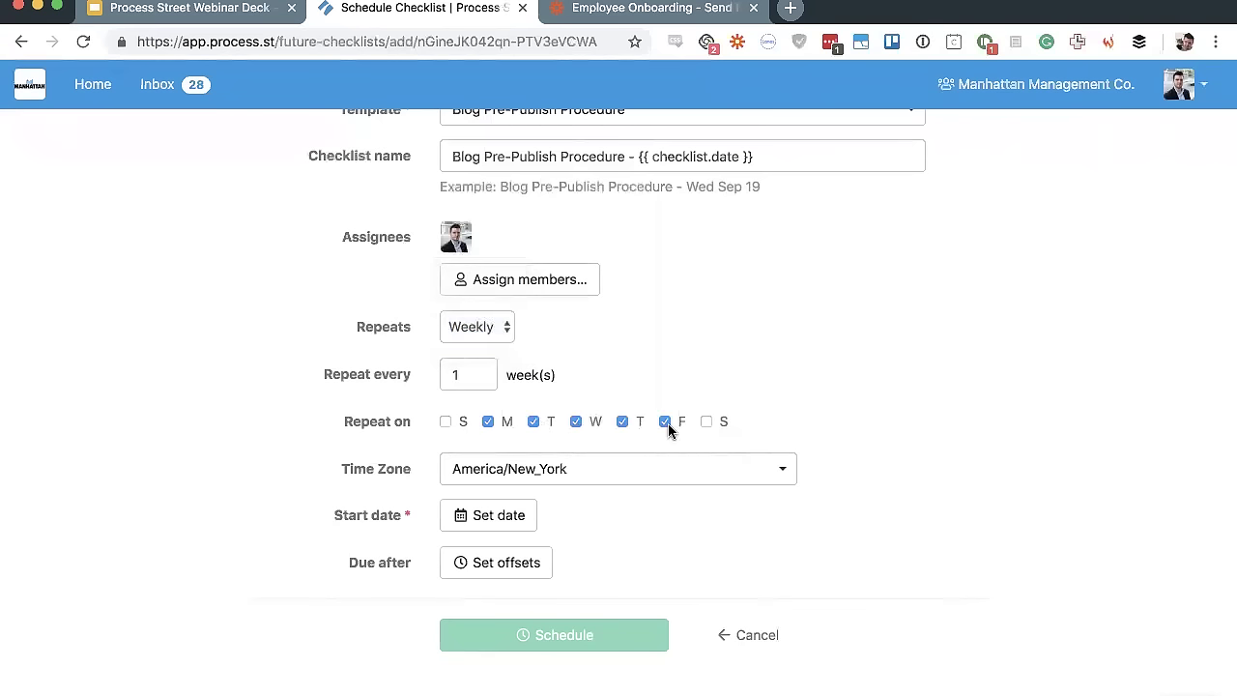
Switch the schedule to repeat Monthly, by Day of month
{"action": "left_click", "coordinate": [474, 328]}
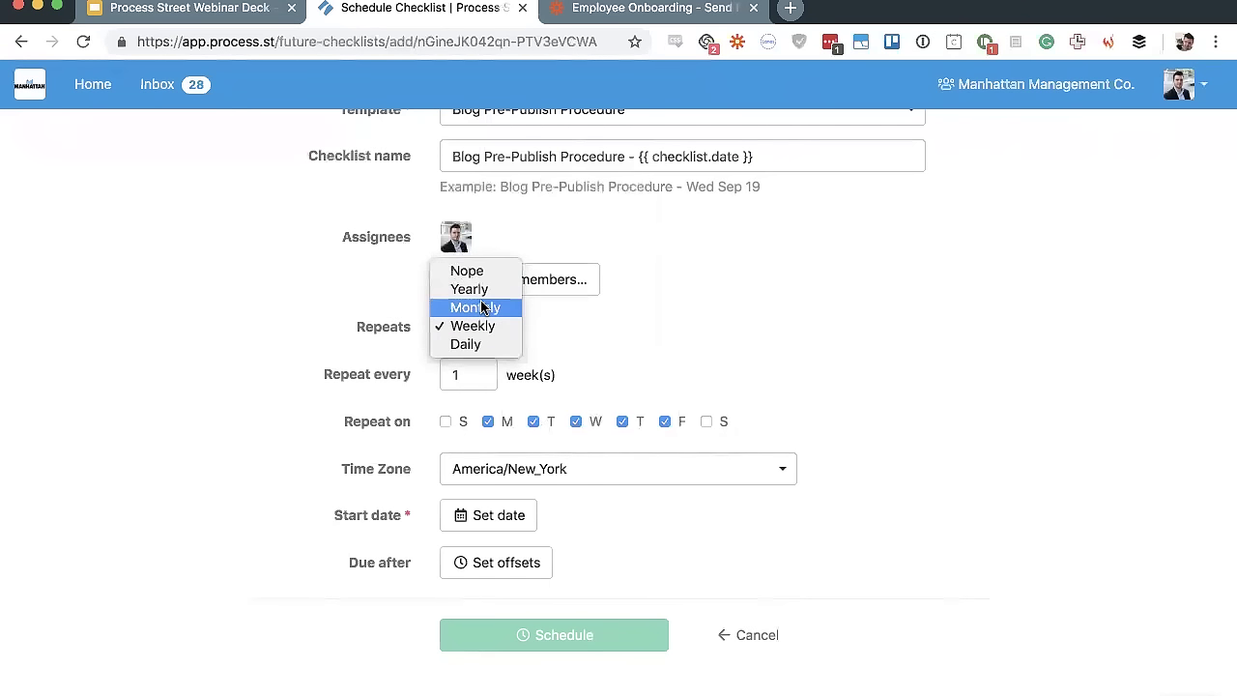
{"action": "key", "text": "Escape"}
{"action": "key", "text": "Down"}
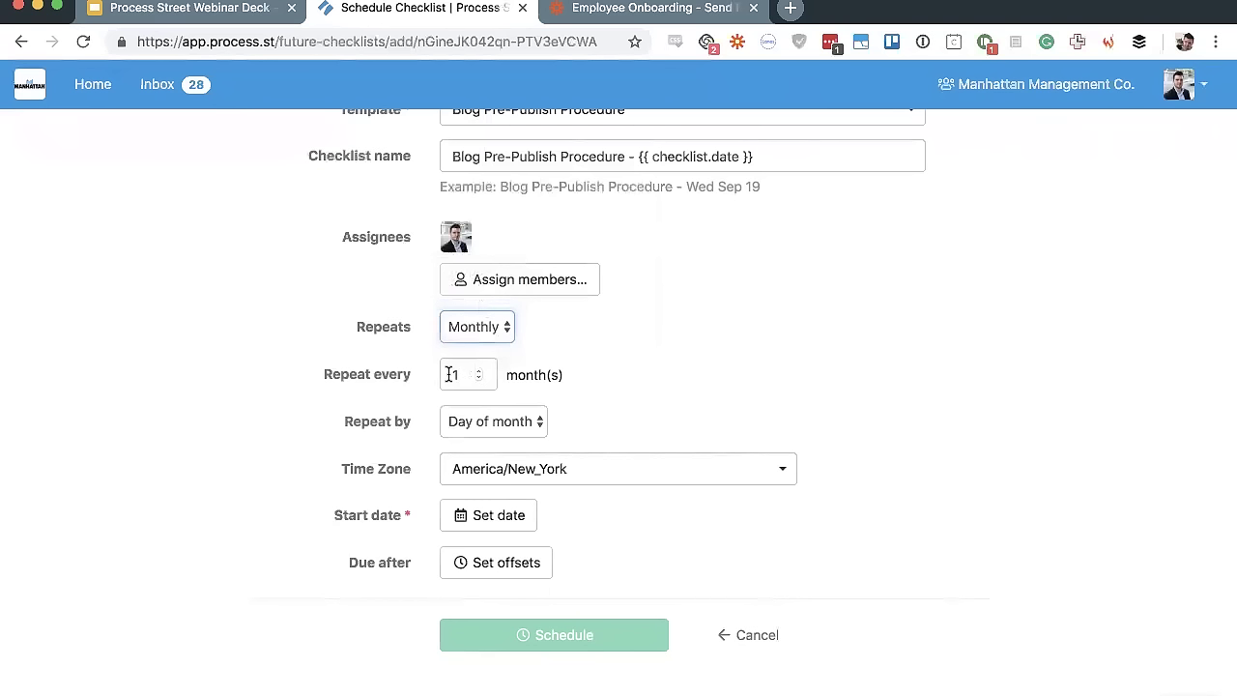
{"action": "left_click", "coordinate": [480, 423]}
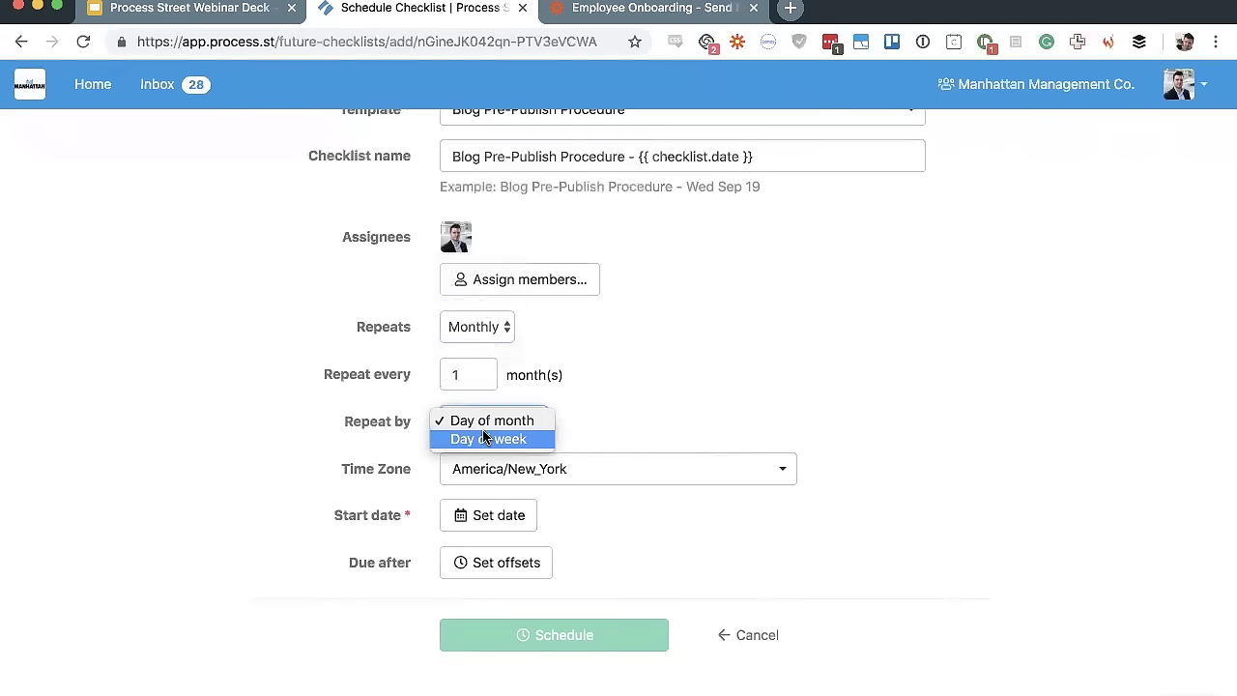
{"action": "left_click", "coordinate": [679, 381]}
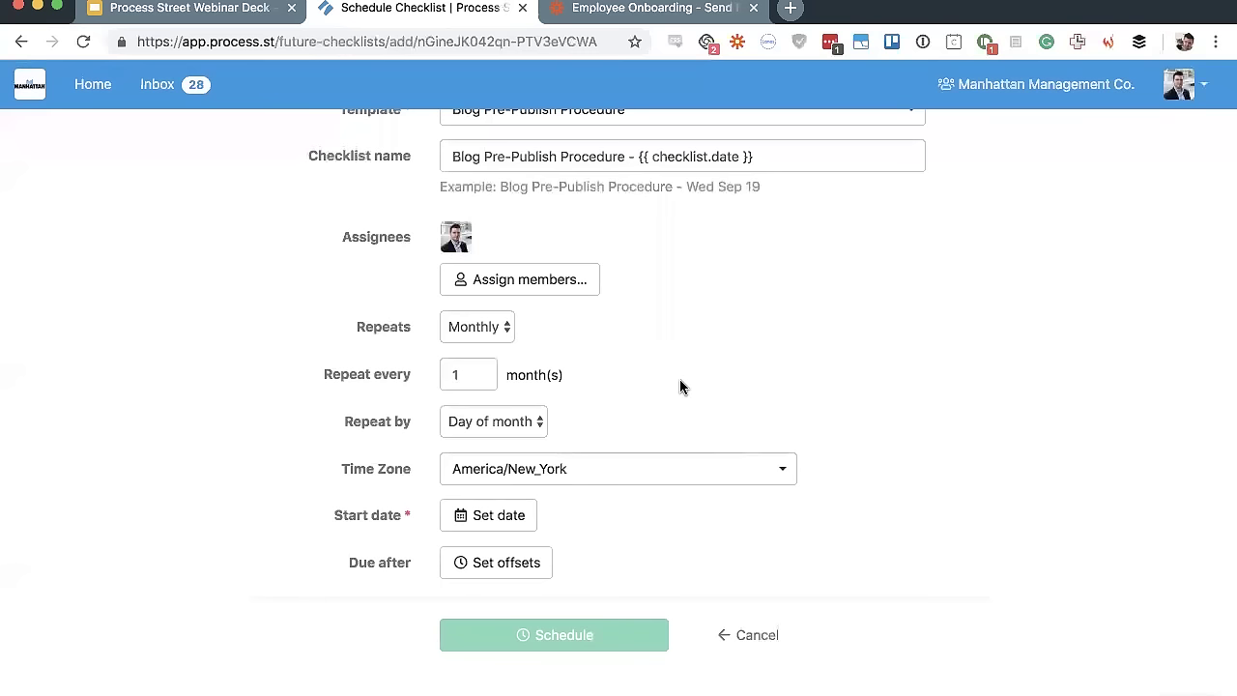
Set the schedule's start date to October 1 2018, keeping repeat by day of month
{"action": "left_click", "coordinate": [502, 512]}
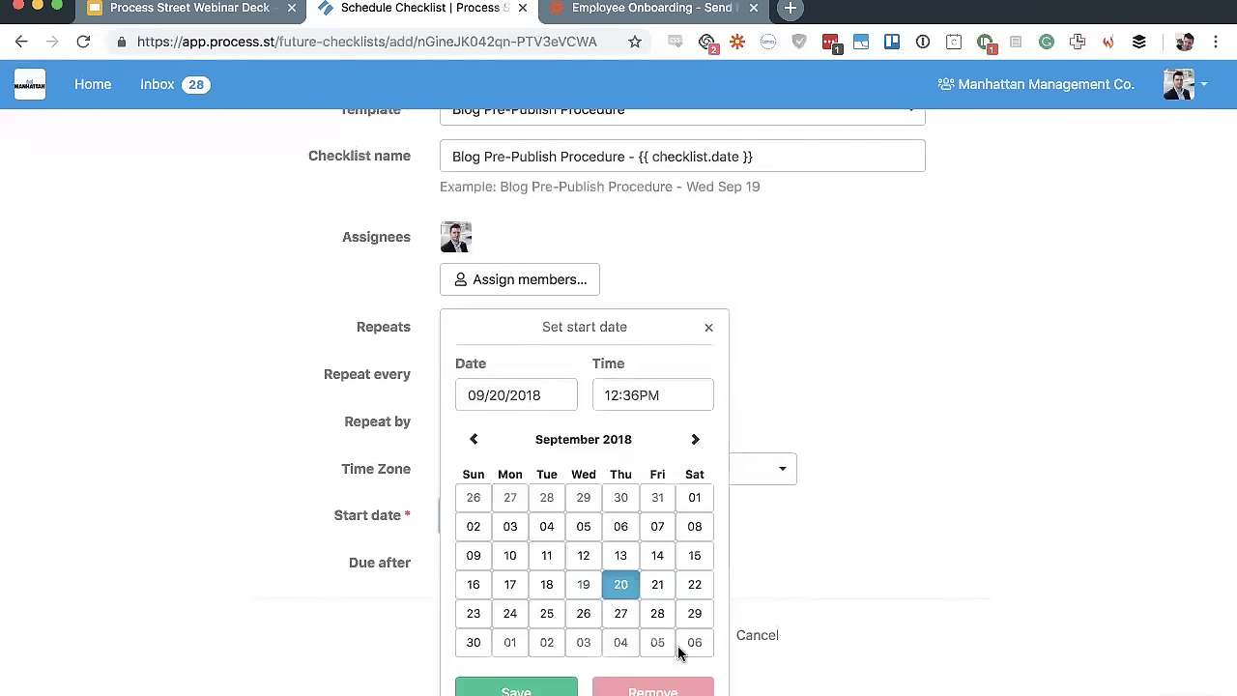
{"action": "left_click", "coordinate": [509, 643]}
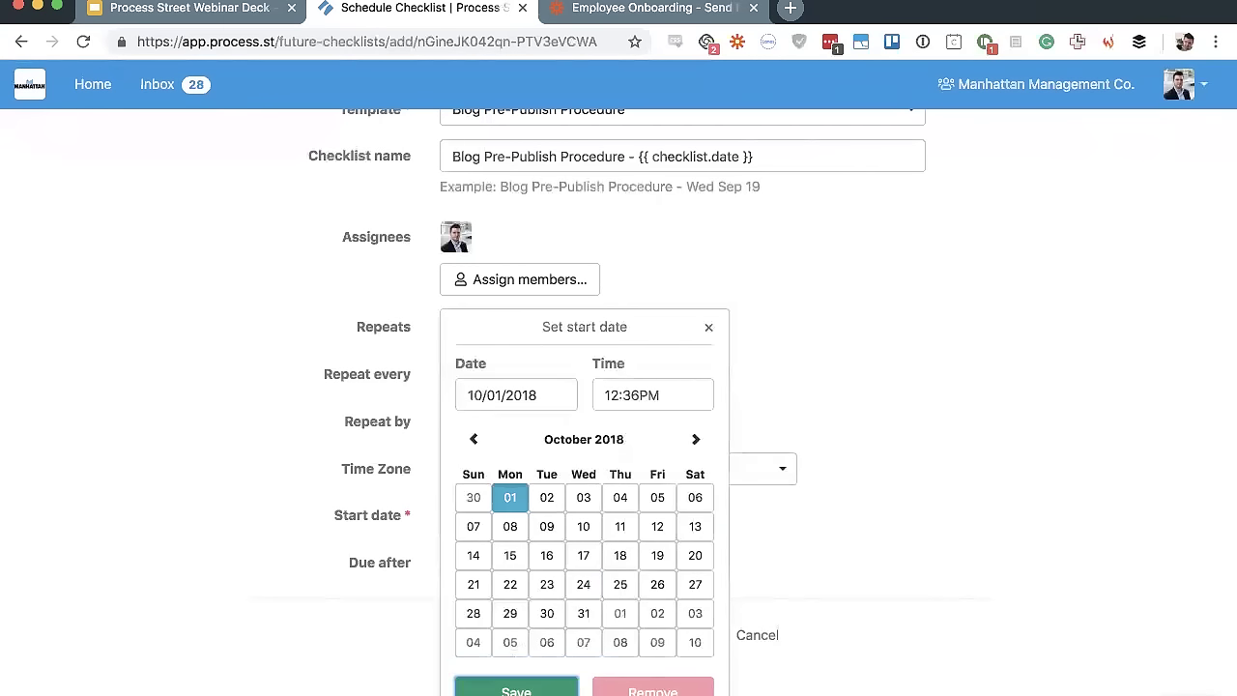
{"action": "left_click", "coordinate": [516, 689]}
{"action": "left_click", "coordinate": [498, 425]}
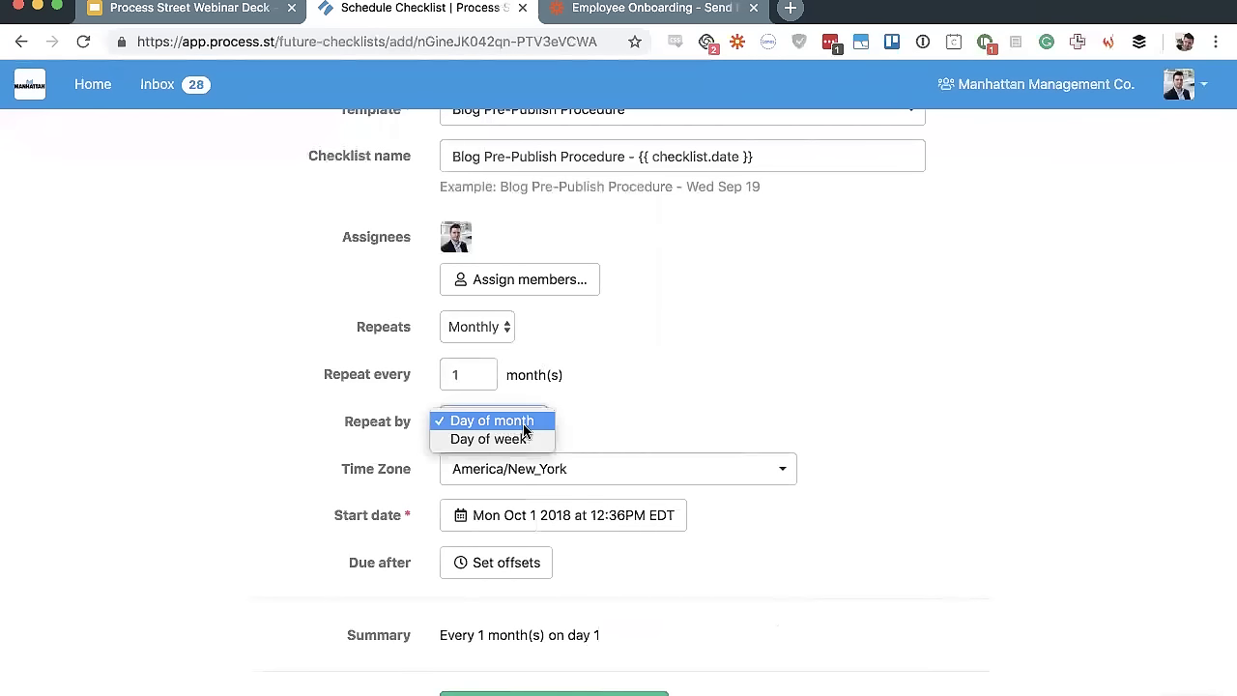
{"action": "left_click", "coordinate": [757, 390]}
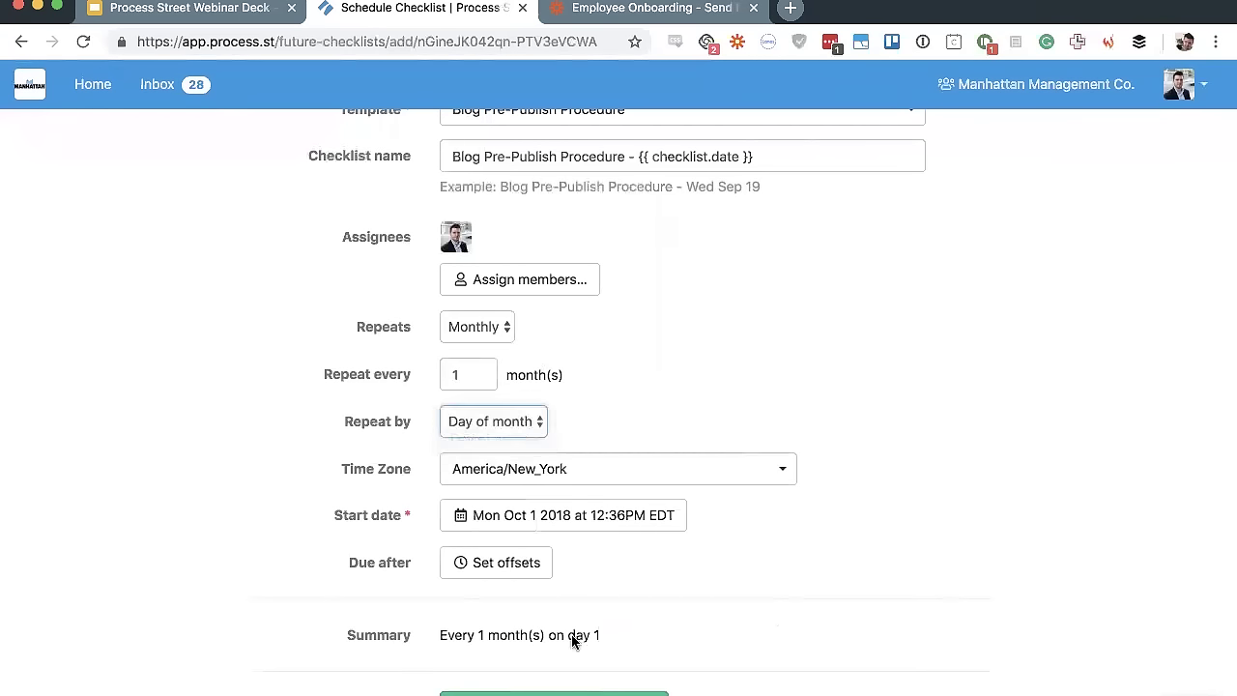
Add a due-date offset making each run due after 10 days
{"action": "left_click", "coordinate": [539, 570]}
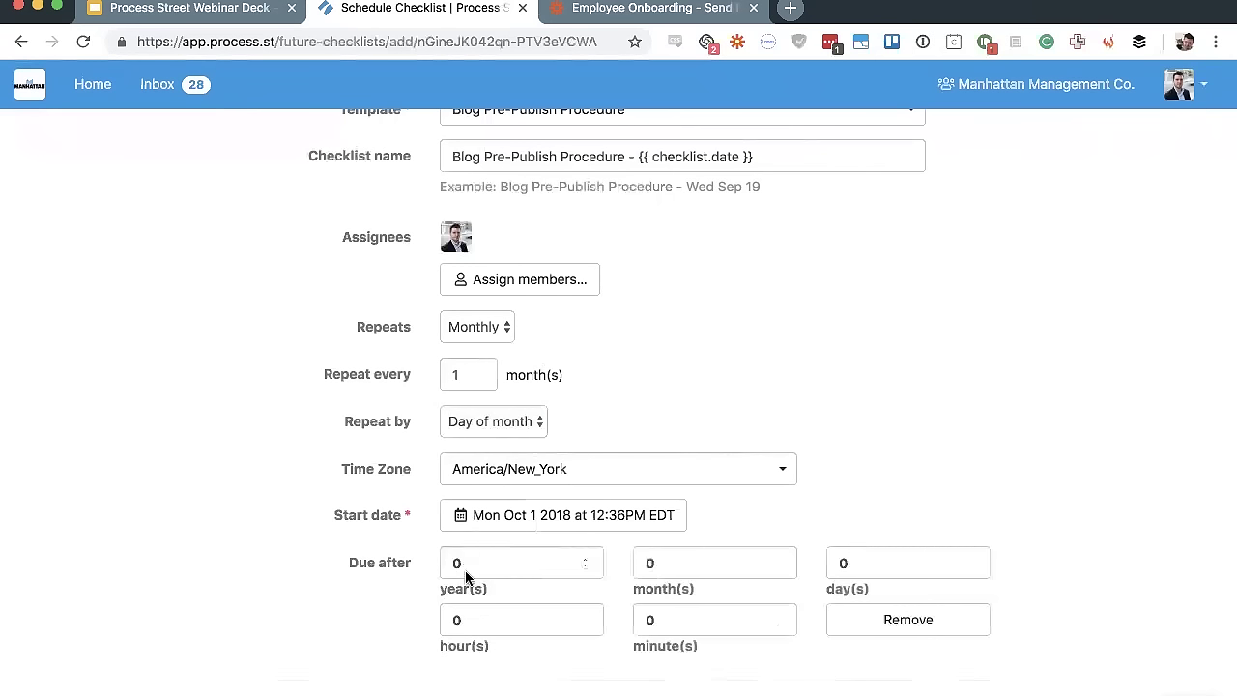
{"action": "left_click", "coordinate": [914, 569]}
{"action": "key", "text": "BackSpace"}
{"action": "type", "text": "10"}
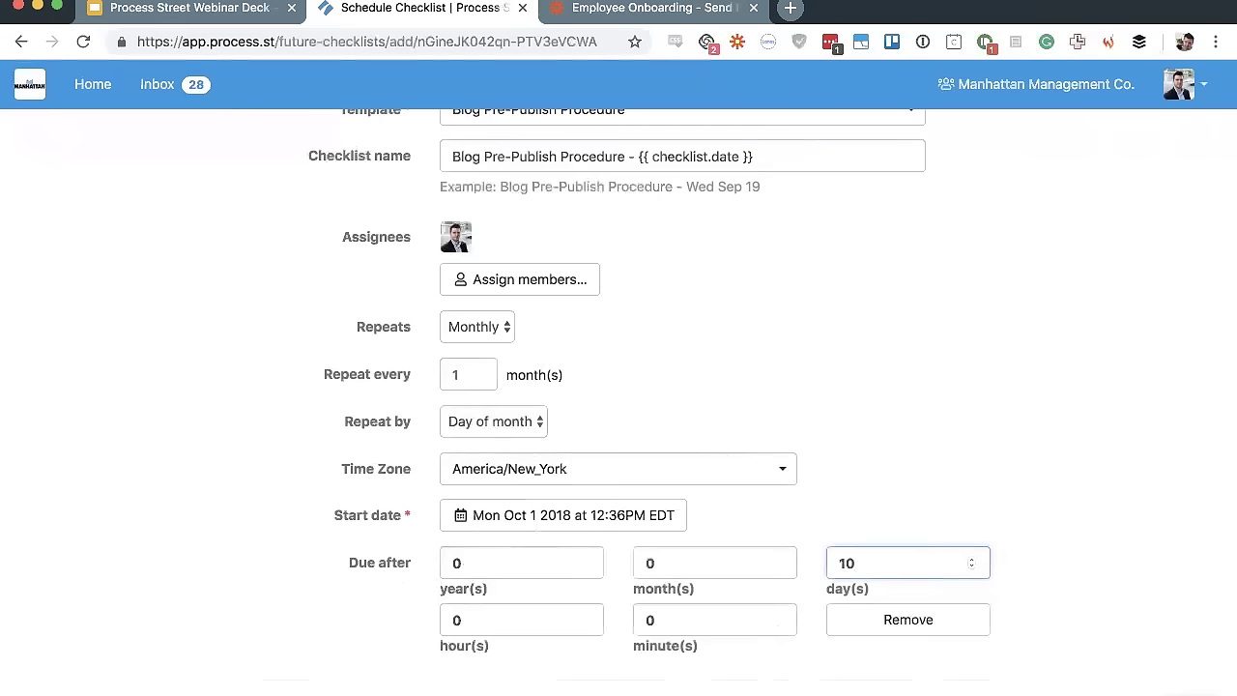
{"action": "scroll", "coordinate": [1063, 464], "scroll_direction": "down", "scroll_amount": 3}
{"action": "left_click", "coordinate": [974, 472]}
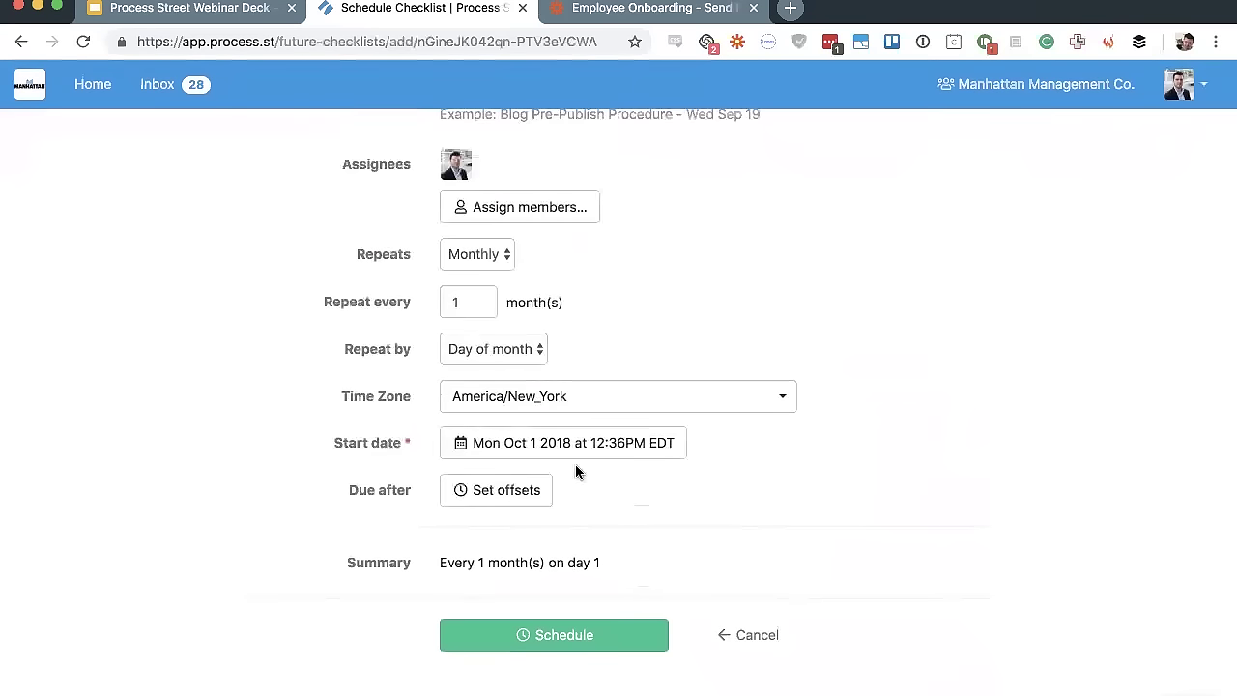
{"action": "left_click", "coordinate": [521, 483]}
{"action": "left_click", "coordinate": [827, 415]}
{"action": "type", "text": "10"}
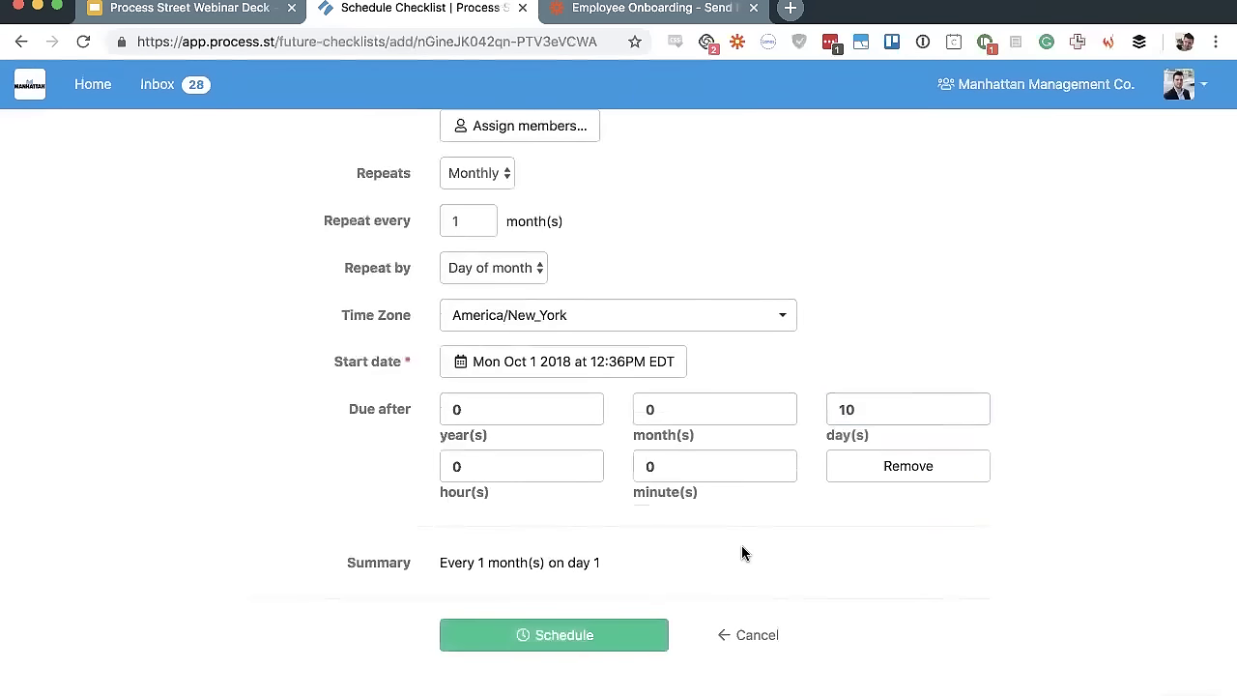
{"action": "scroll", "coordinate": [741, 549], "scroll_direction": "up", "scroll_amount": 1}
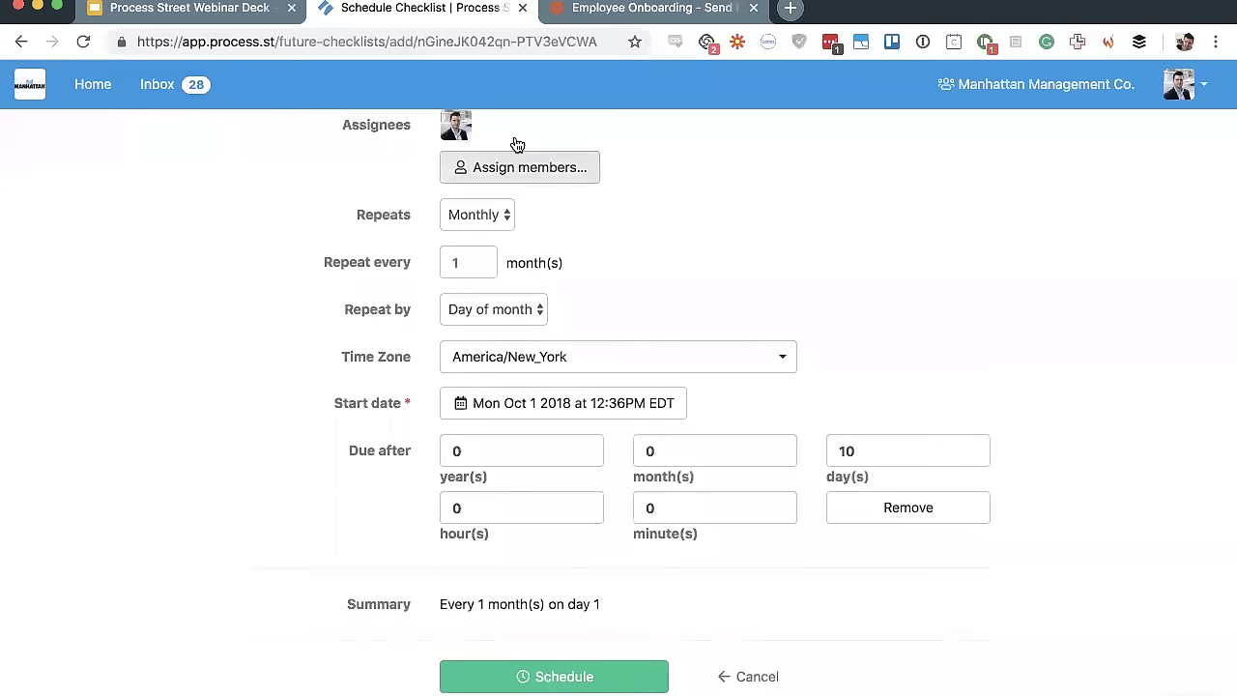
{"action": "scroll", "coordinate": [527, 164], "scroll_direction": "up", "scroll_amount": 4}
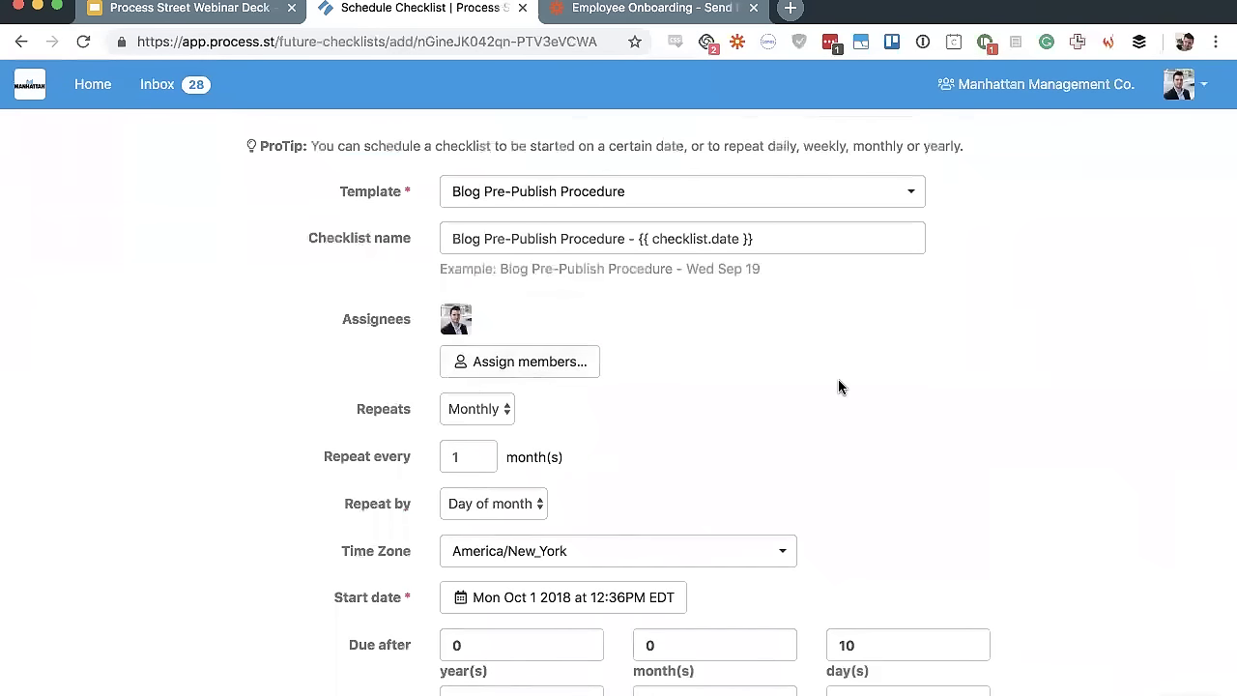
Cancel the Blog Pre-Publish Procedure schedule, confirm with Ok, and return to Home
{"action": "scroll", "coordinate": [838, 386], "scroll_direction": "down", "scroll_amount": 5}
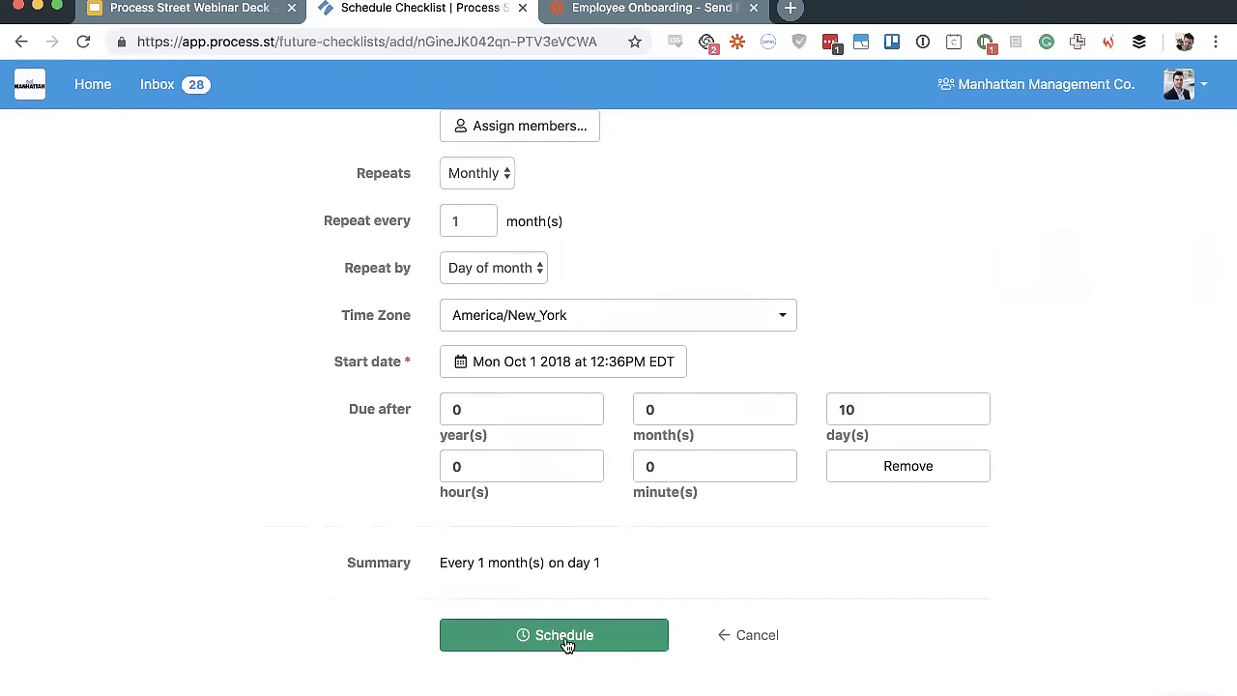
{"action": "left_click", "coordinate": [764, 645]}
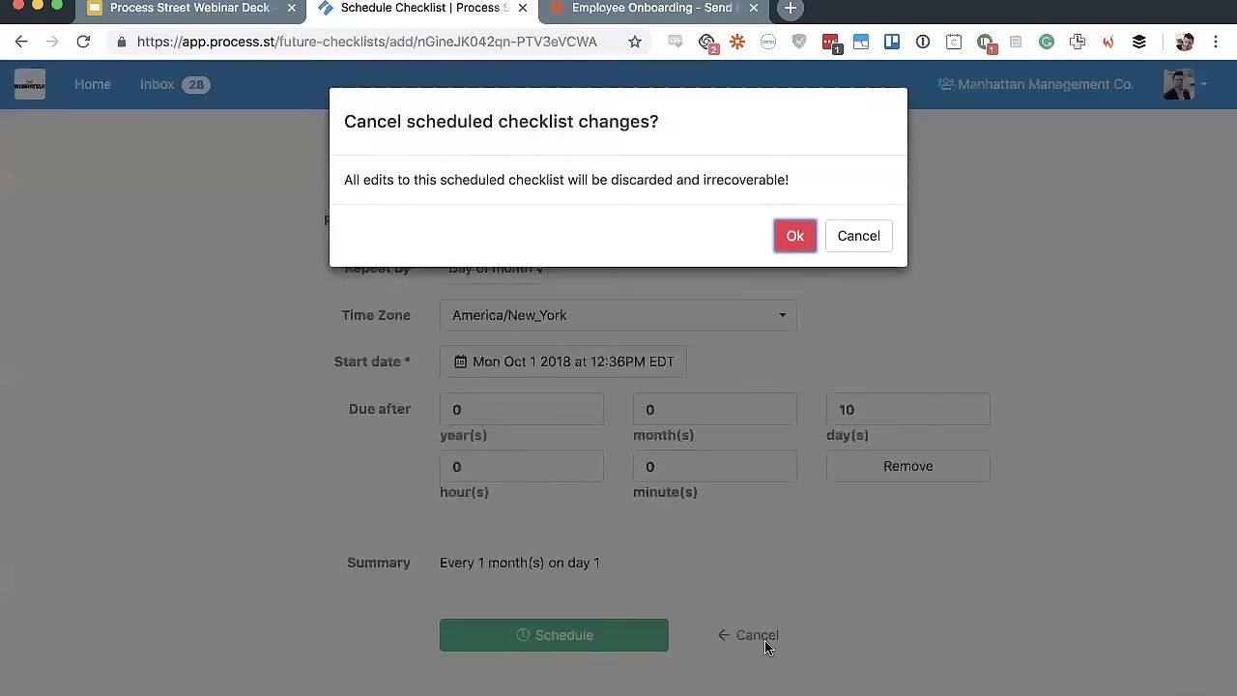
{"action": "left_click", "coordinate": [795, 239]}
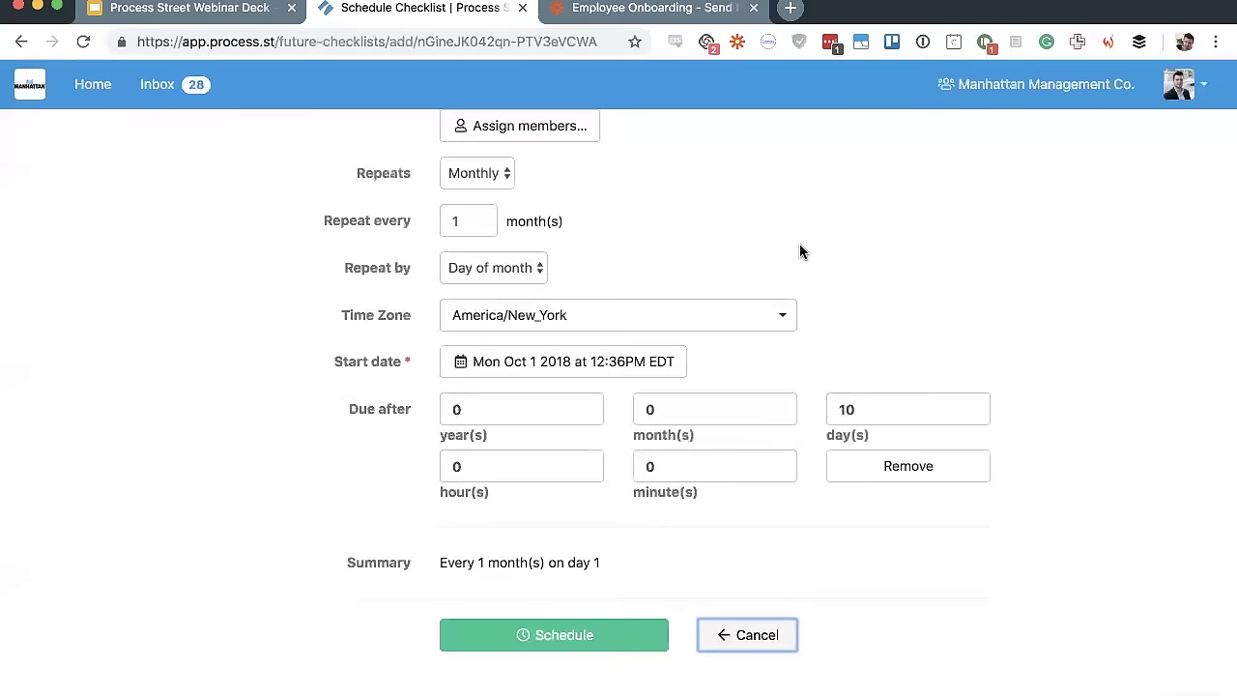
{"action": "left_click", "coordinate": [103, 88]}
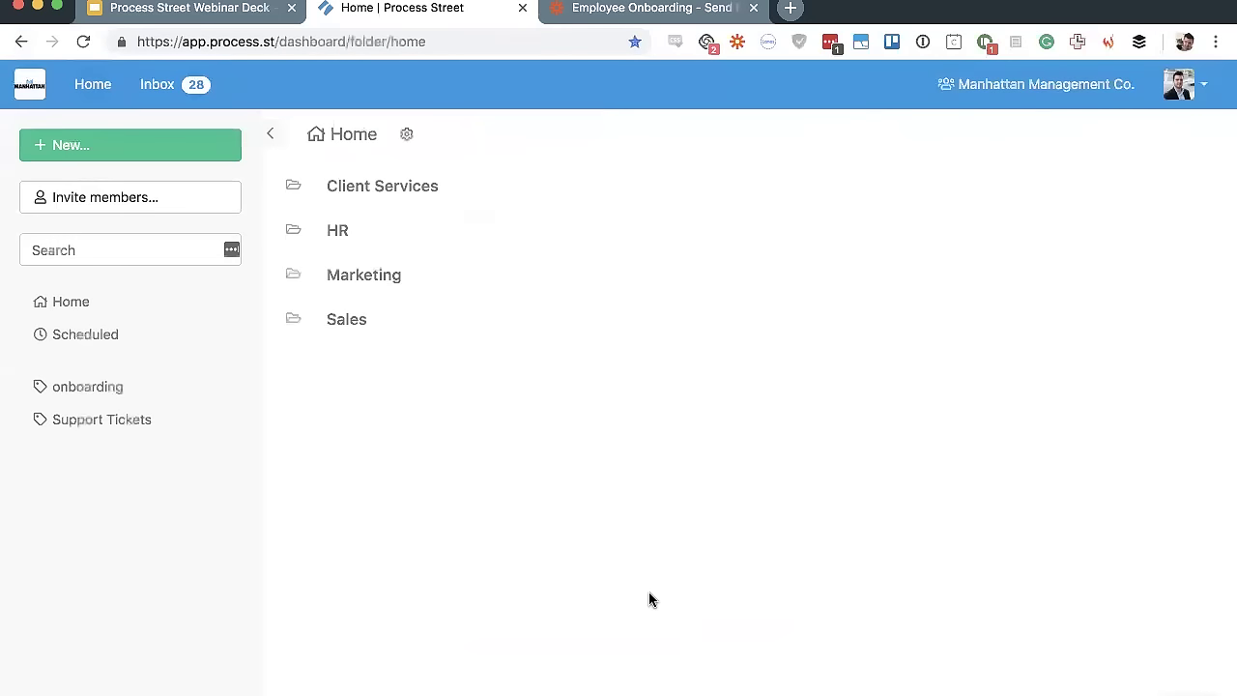
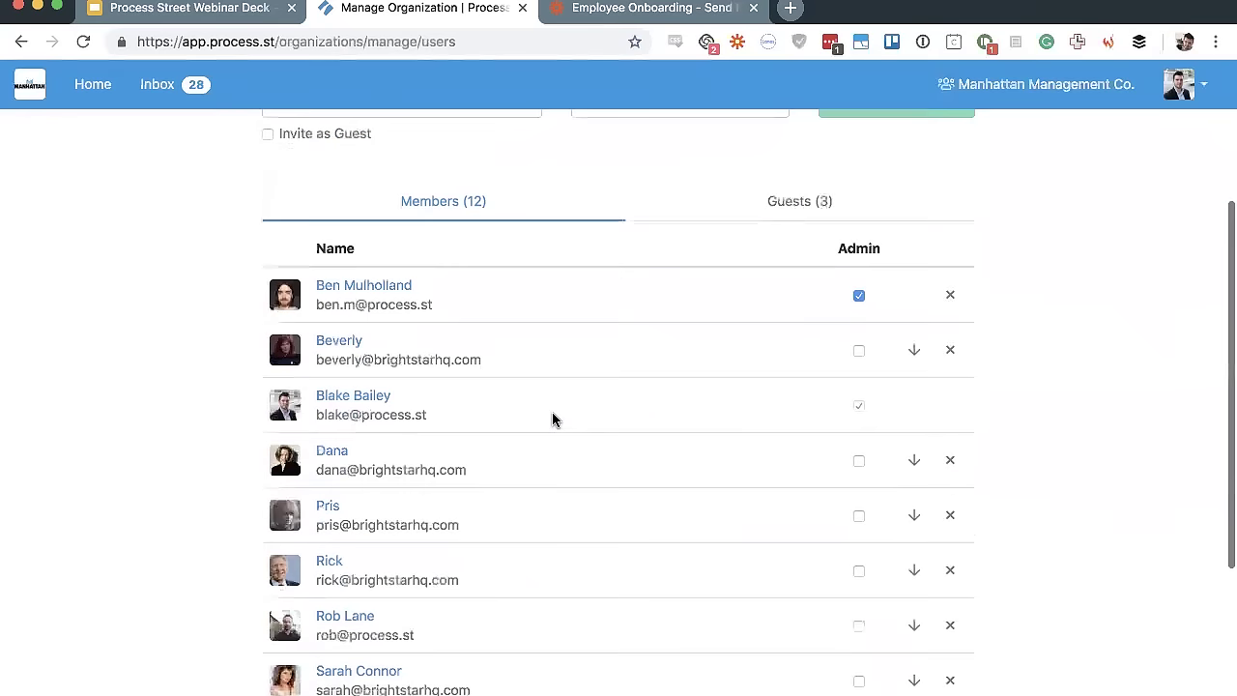
{"action": "scroll", "coordinate": [553, 419], "scroll_direction": "down", "scroll_amount": 1}
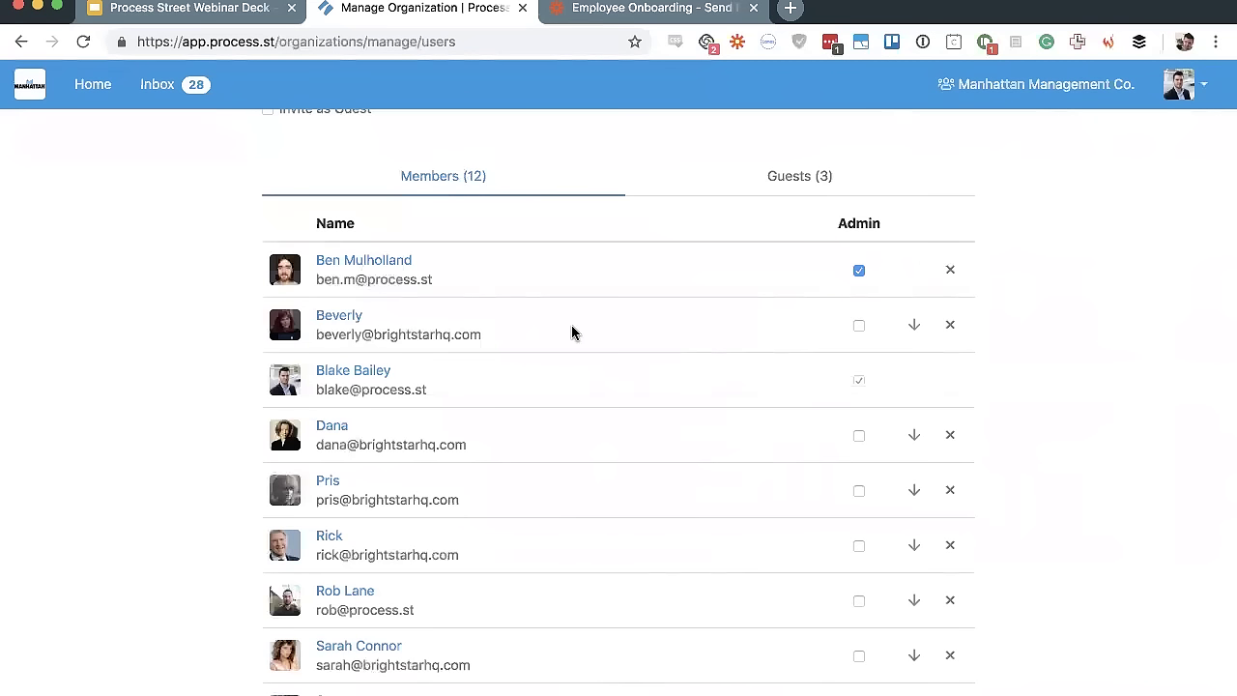
{"action": "scroll", "coordinate": [571, 333], "scroll_direction": "down", "scroll_amount": 2}
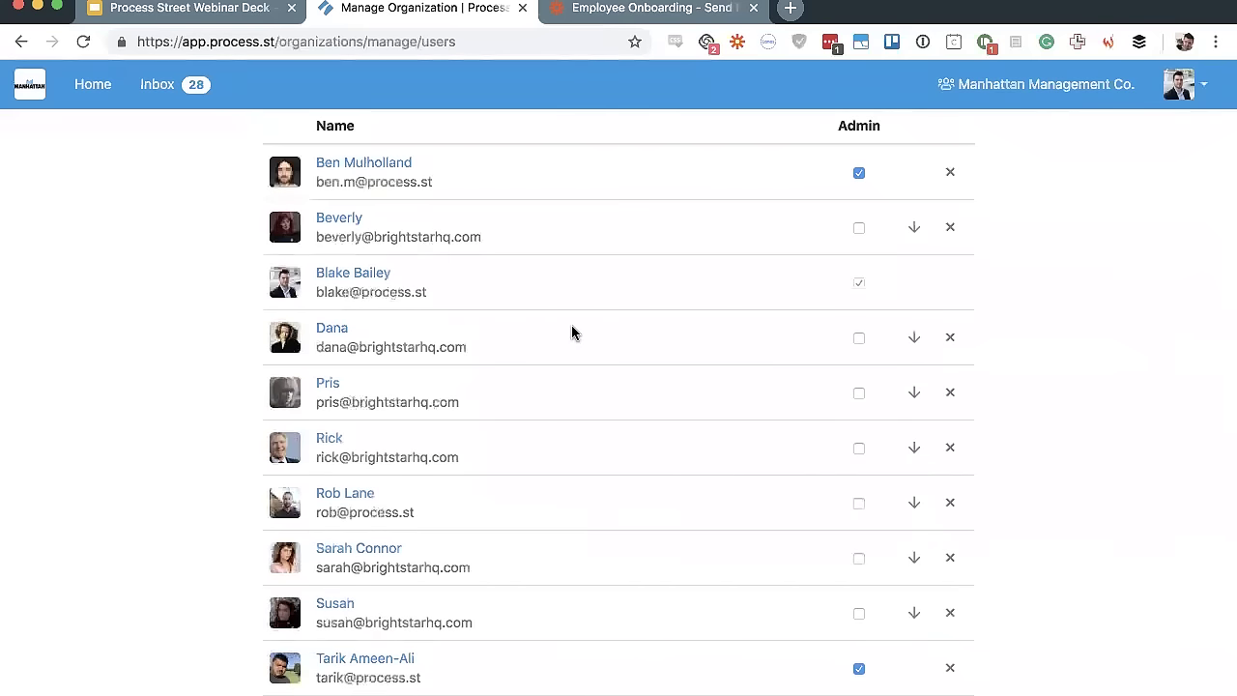
{"action": "scroll", "coordinate": [571, 332], "scroll_direction": "up", "scroll_amount": 5}
{"action": "scroll", "coordinate": [724, 470], "scroll_direction": "down", "scroll_amount": 4}
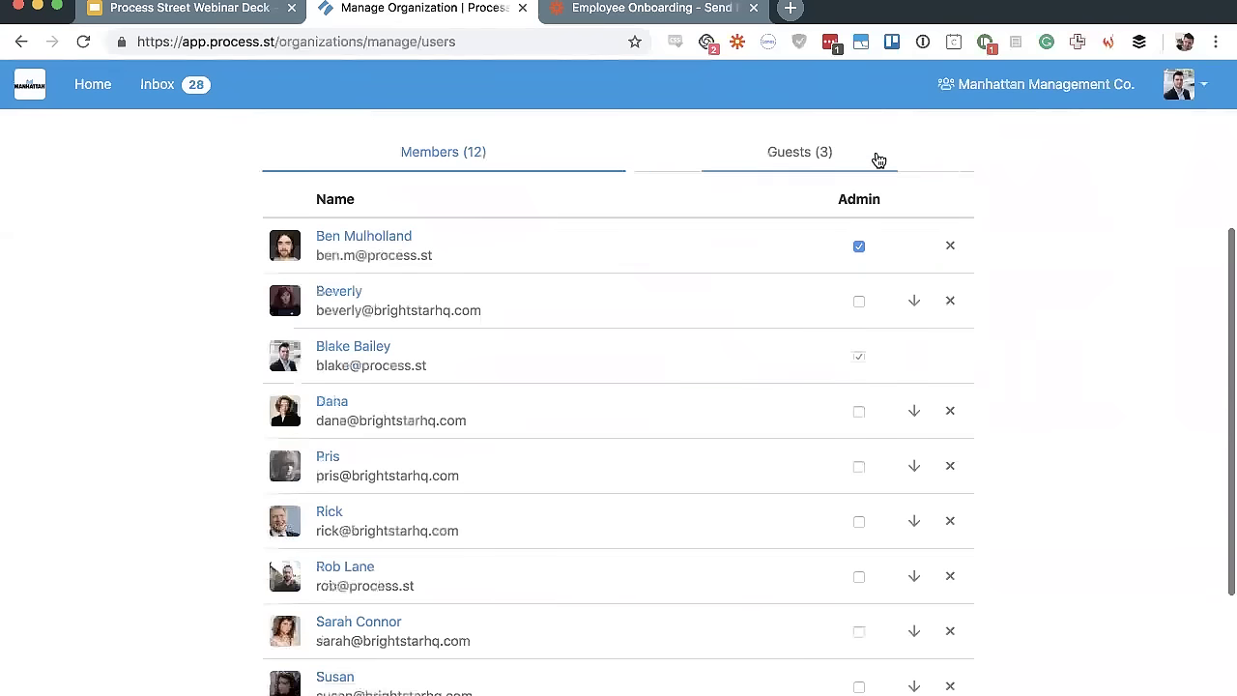
{"action": "double_click", "coordinate": [855, 192]}
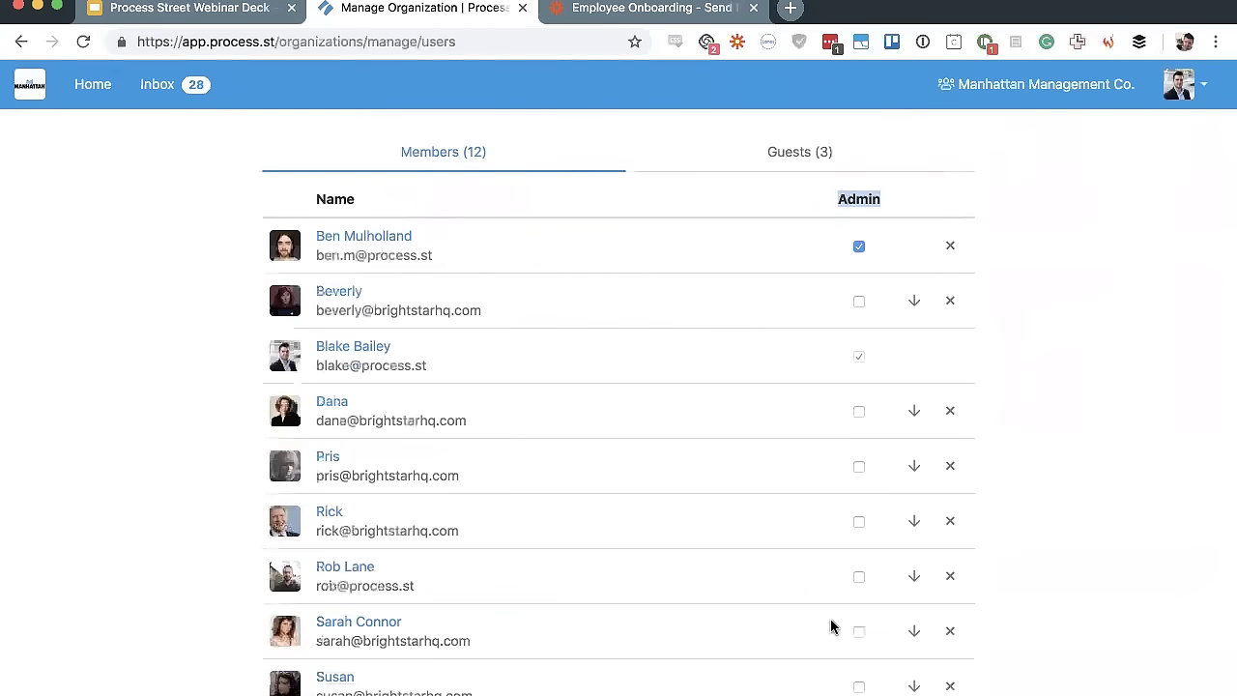
{"action": "left_click", "coordinate": [1113, 440]}
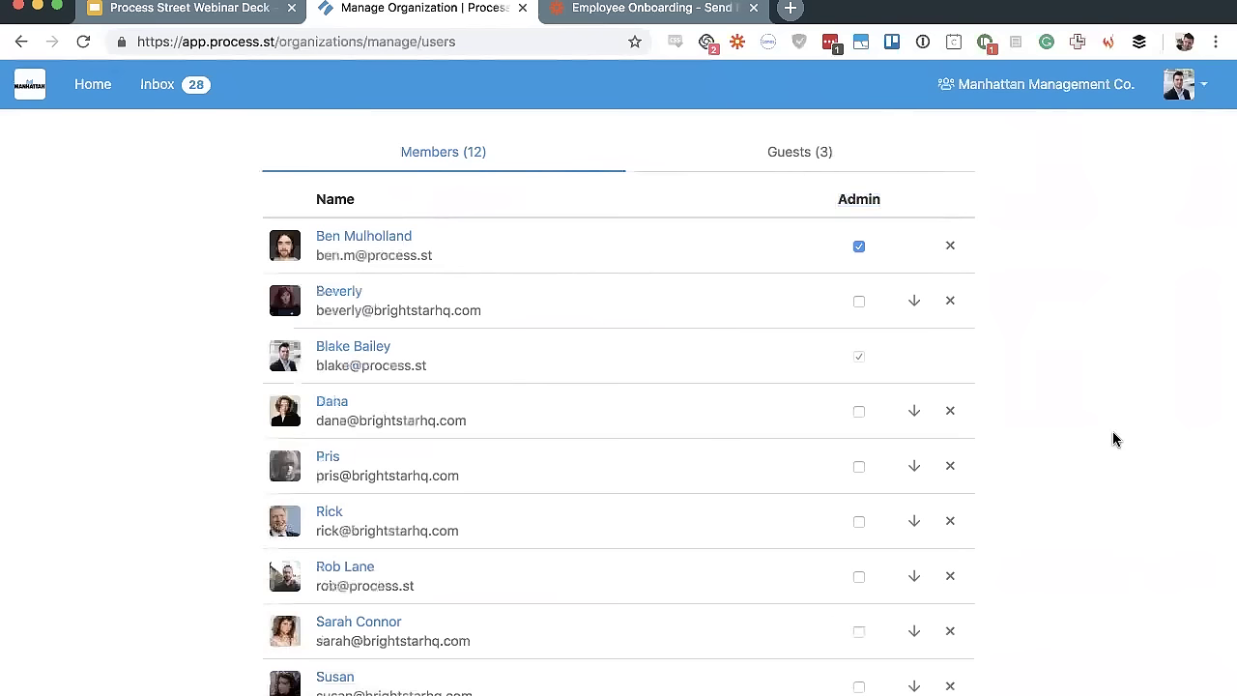
{"action": "scroll", "coordinate": [1113, 440], "scroll_direction": "up", "scroll_amount": 5}
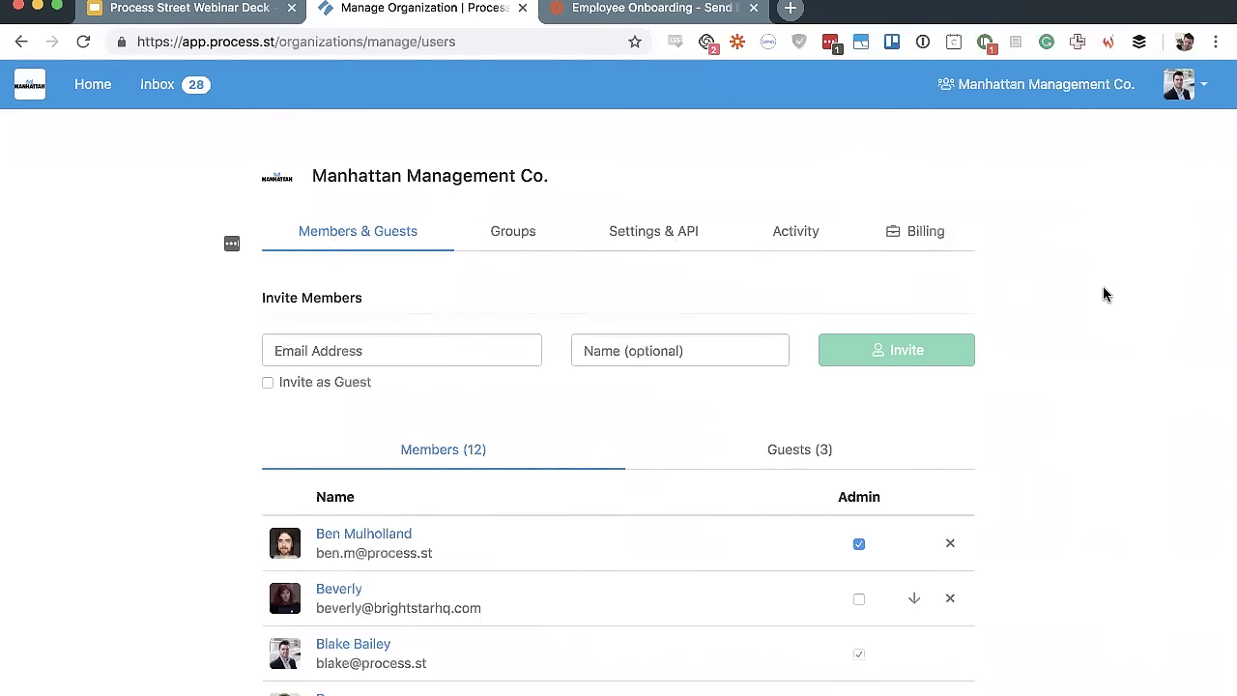
{"action": "scroll", "coordinate": [1105, 294], "scroll_direction": "down", "scroll_amount": 6}
{"action": "scroll", "coordinate": [1105, 293], "scroll_direction": "up", "scroll_amount": 6}
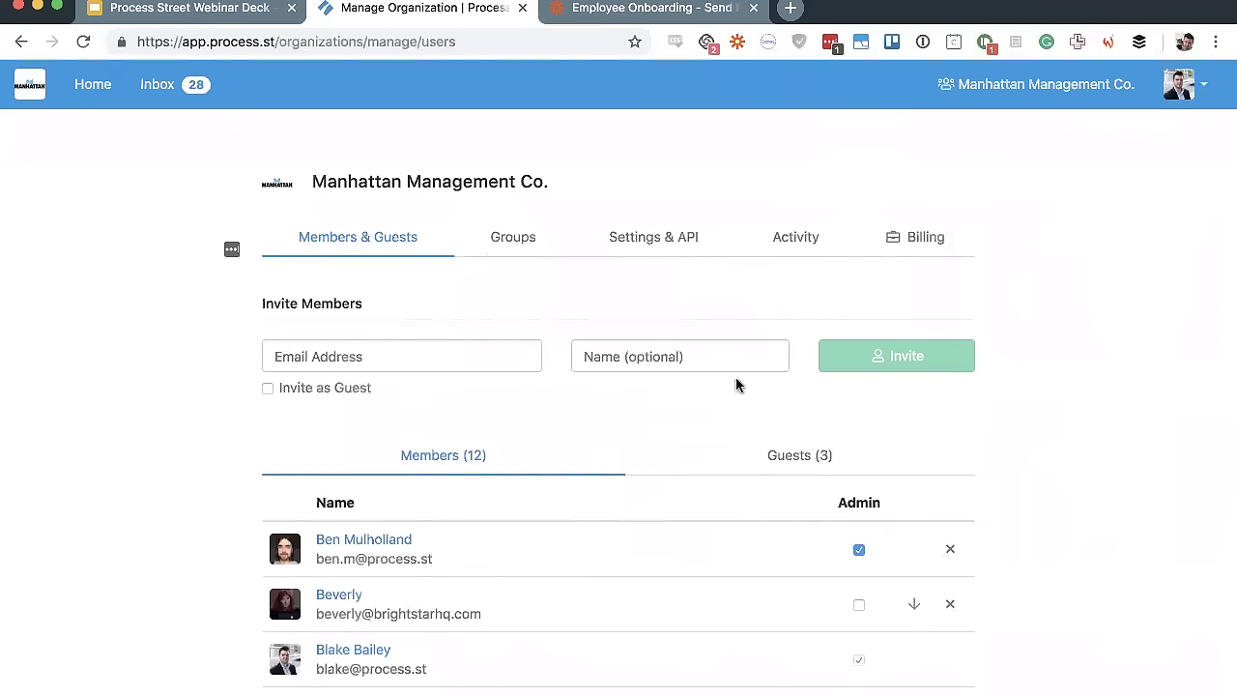
{"action": "left_click", "coordinate": [614, 232]}
{"action": "left_click", "coordinate": [493, 243]}
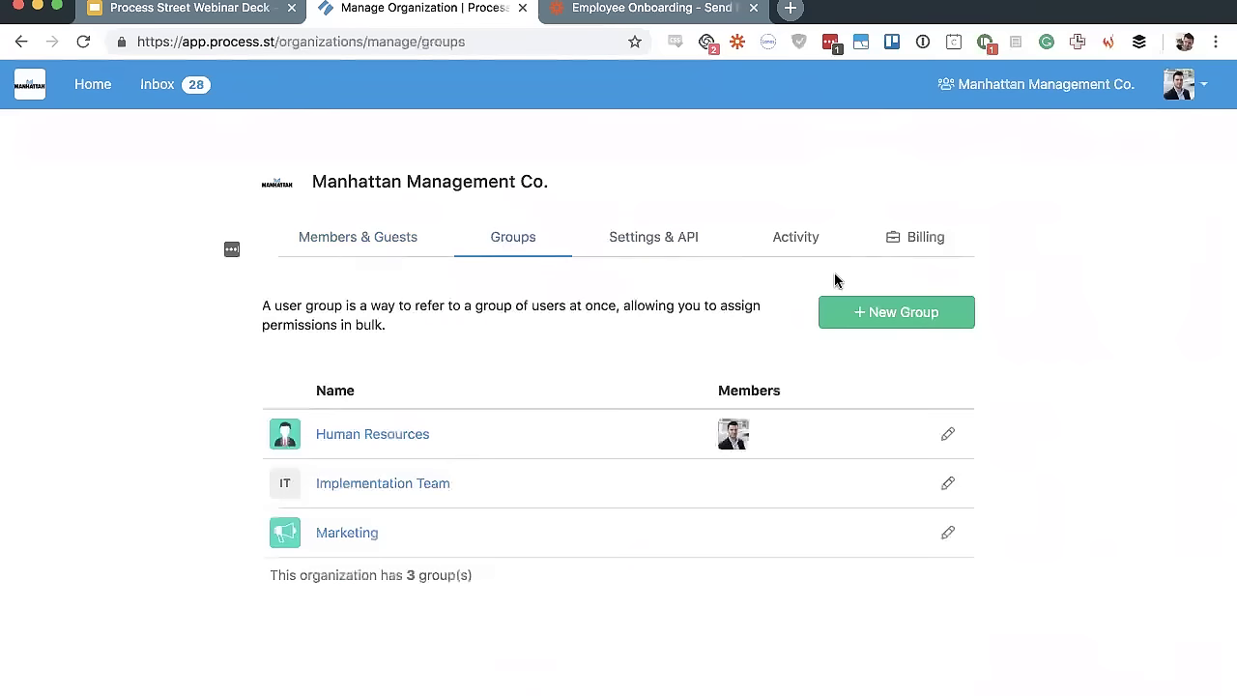
{"action": "left_click", "coordinate": [798, 243]}
{"action": "left_click", "coordinate": [384, 230]}
{"action": "left_click", "coordinate": [909, 249]}
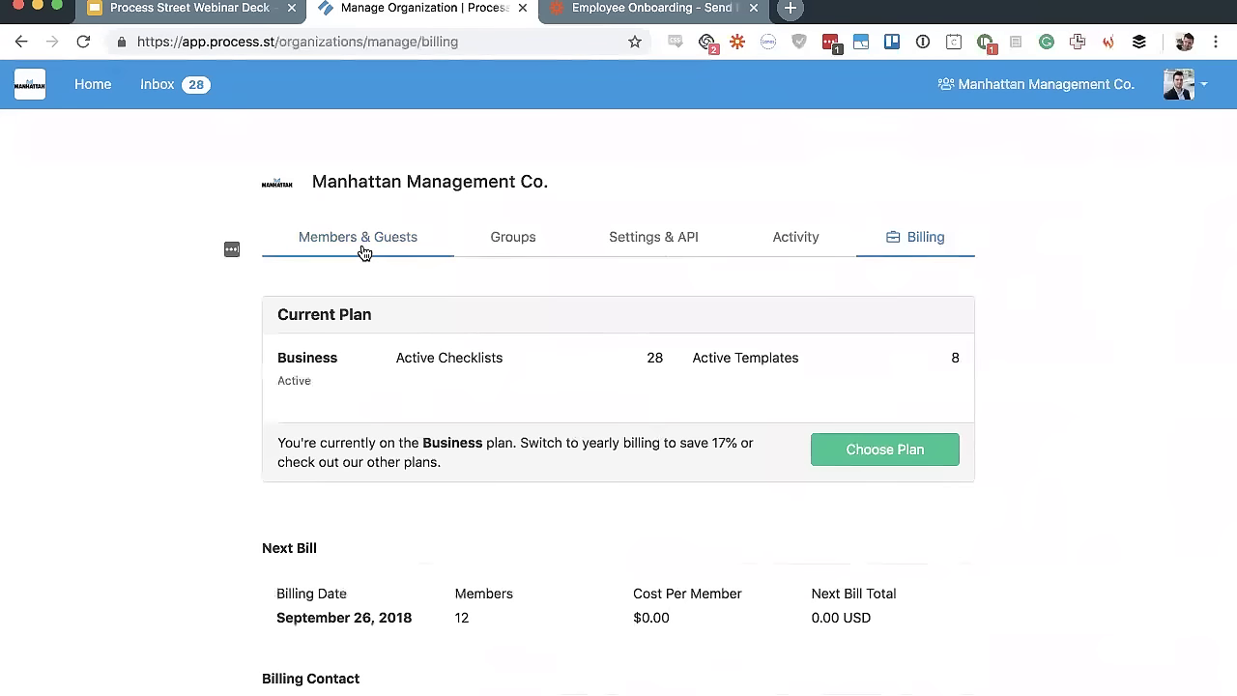
{"action": "left_click", "coordinate": [364, 252]}
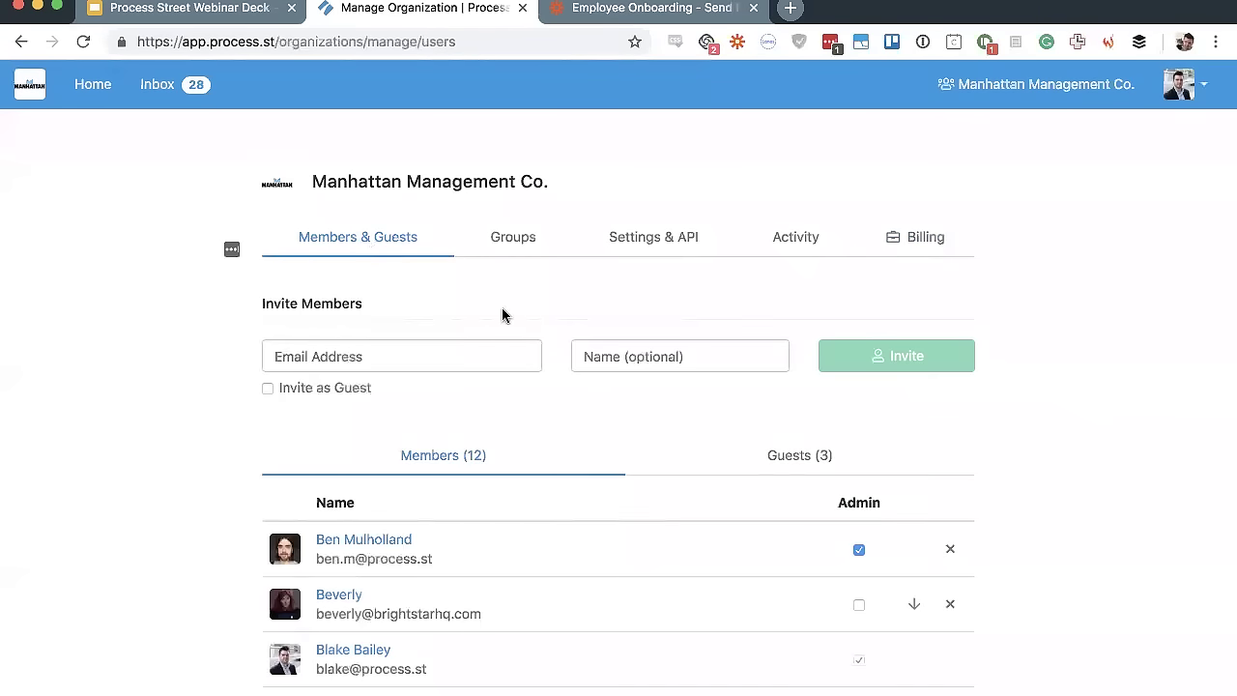
{"action": "scroll", "coordinate": [1129, 426], "scroll_direction": "down", "scroll_amount": 4}
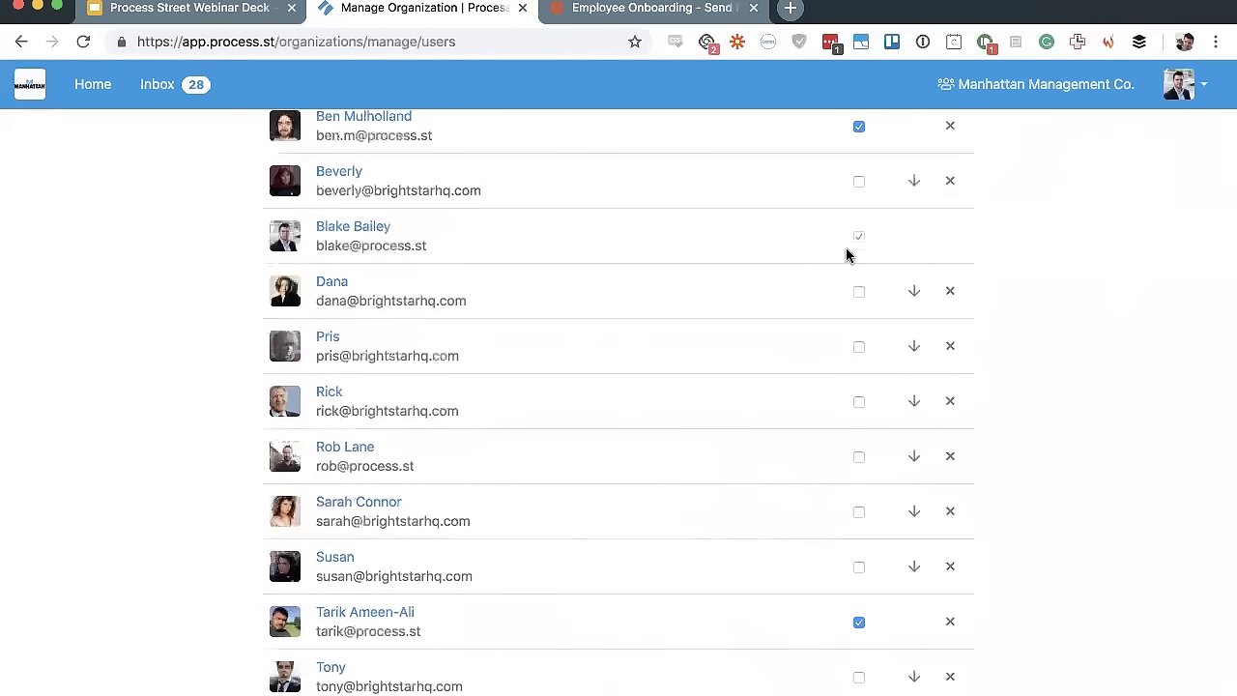
{"action": "scroll", "coordinate": [1044, 263], "scroll_direction": "down", "scroll_amount": 2}
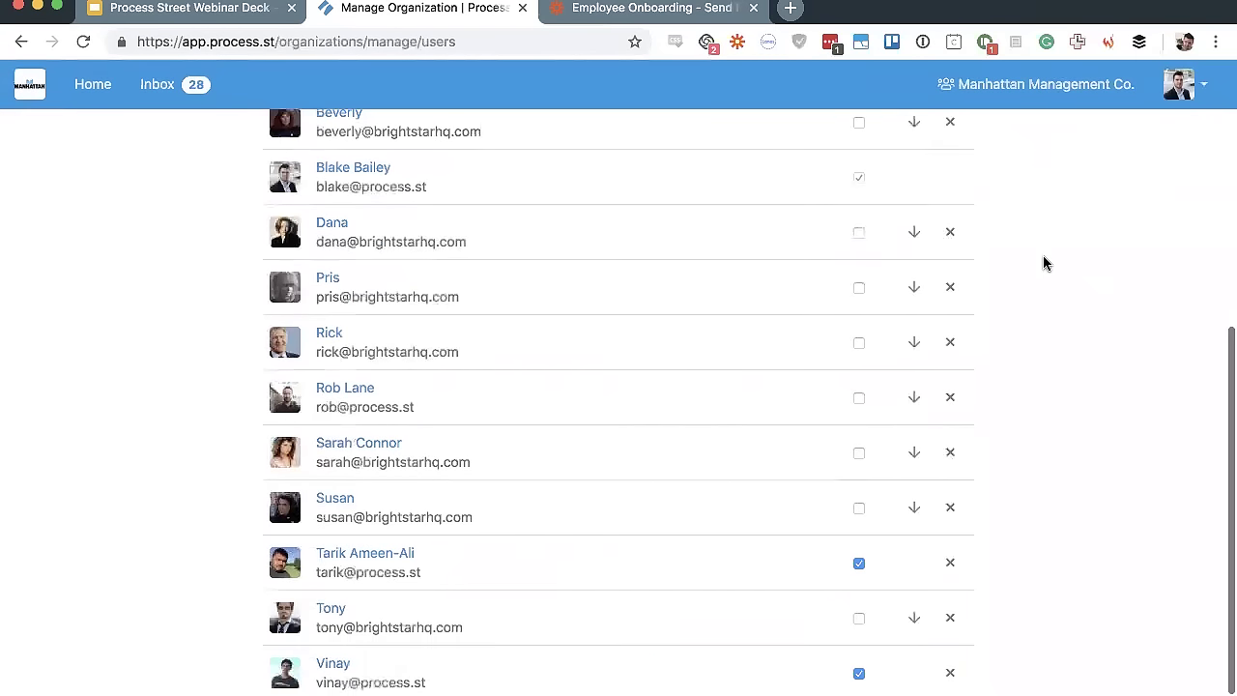
{"action": "scroll", "coordinate": [1044, 263], "scroll_direction": "up", "scroll_amount": 5}
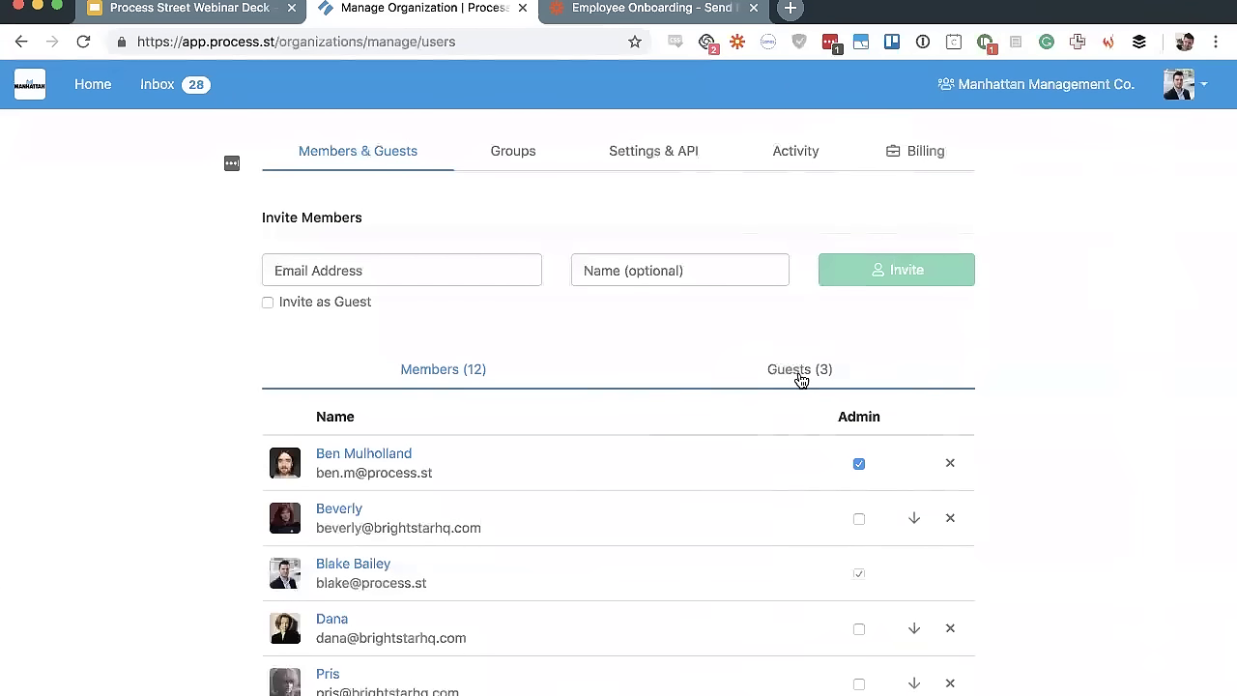
{"action": "scroll", "coordinate": [800, 378], "scroll_direction": "down", "scroll_amount": 3}
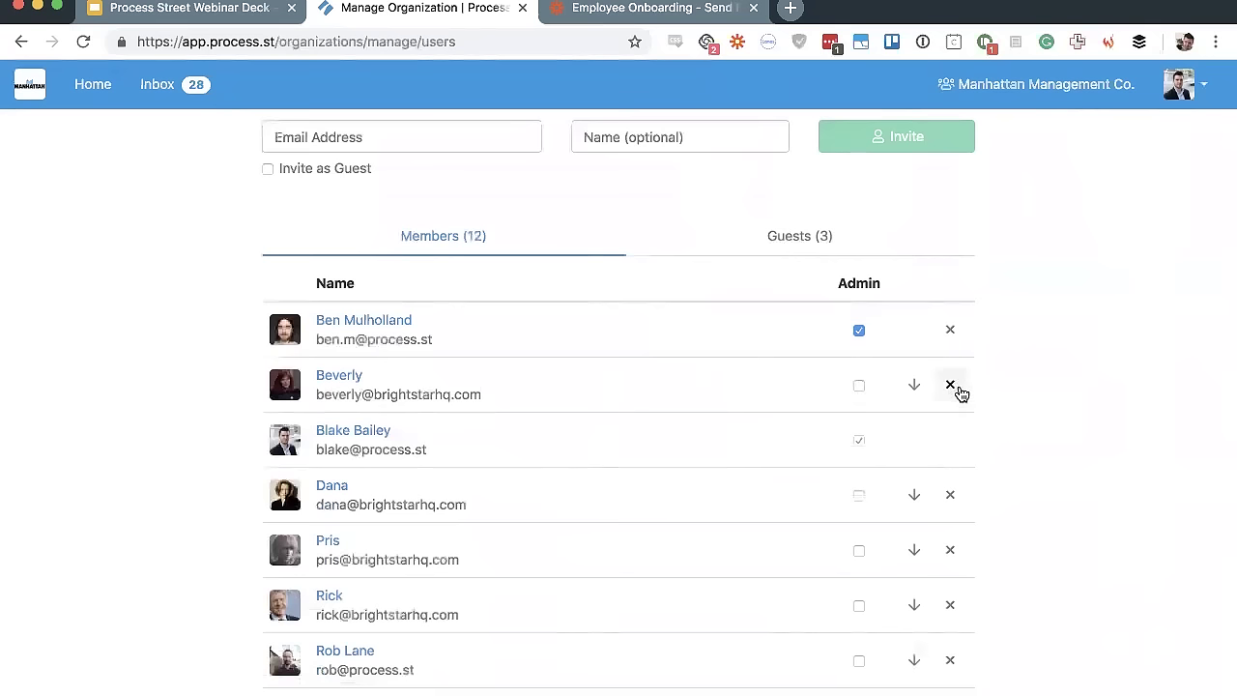
{"action": "left_click", "coordinate": [800, 249]}
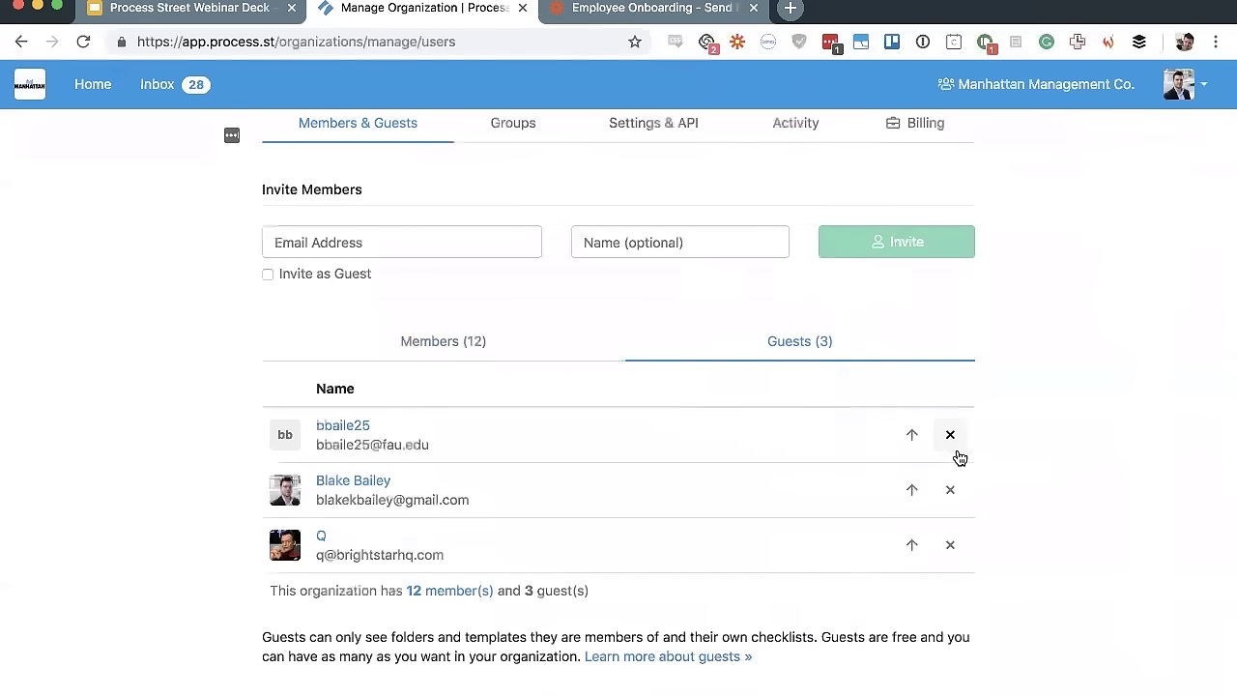
{"action": "left_click", "coordinate": [458, 343]}
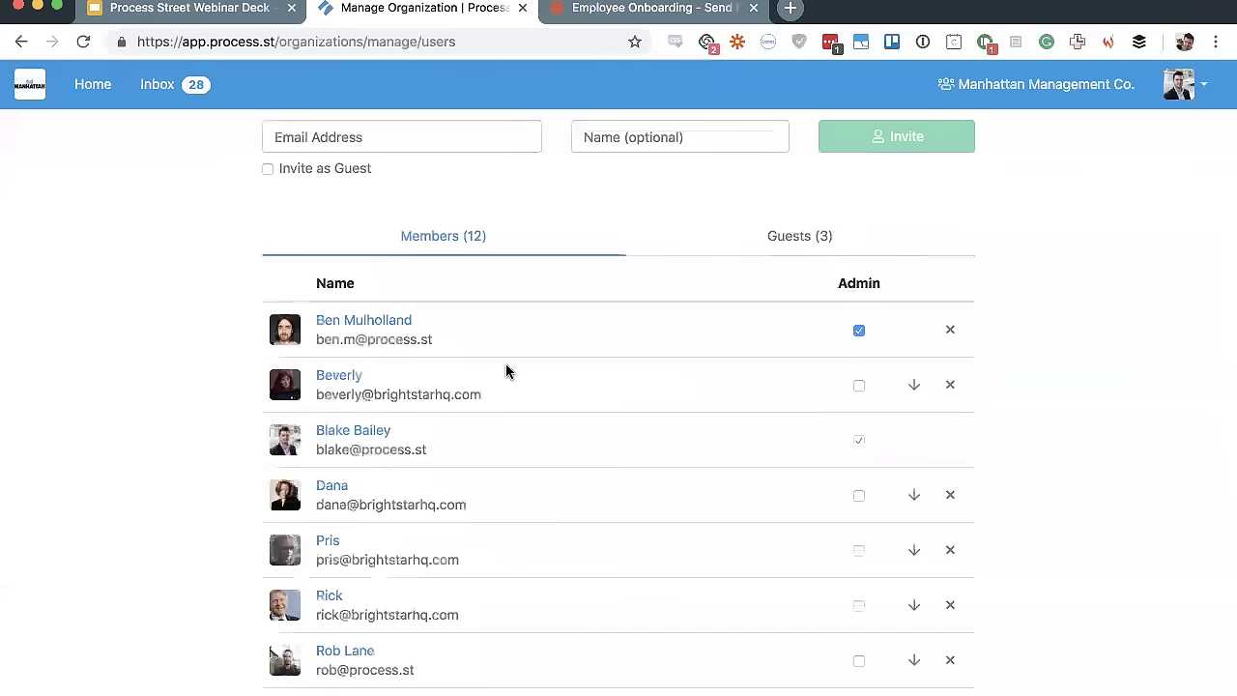
{"action": "scroll", "coordinate": [447, 348], "scroll_direction": "up", "scroll_amount": 3}
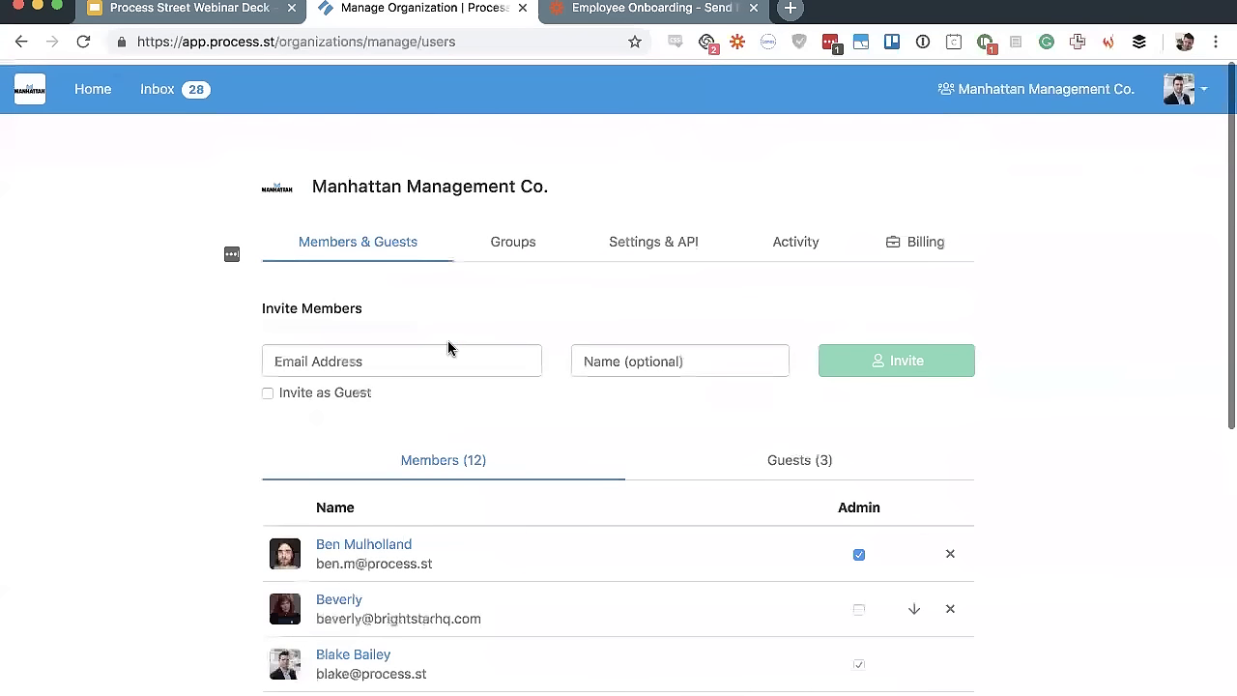
From the Home dashboard, choose to create a new template from a premade one
{"action": "left_click", "coordinate": [69, 89]}
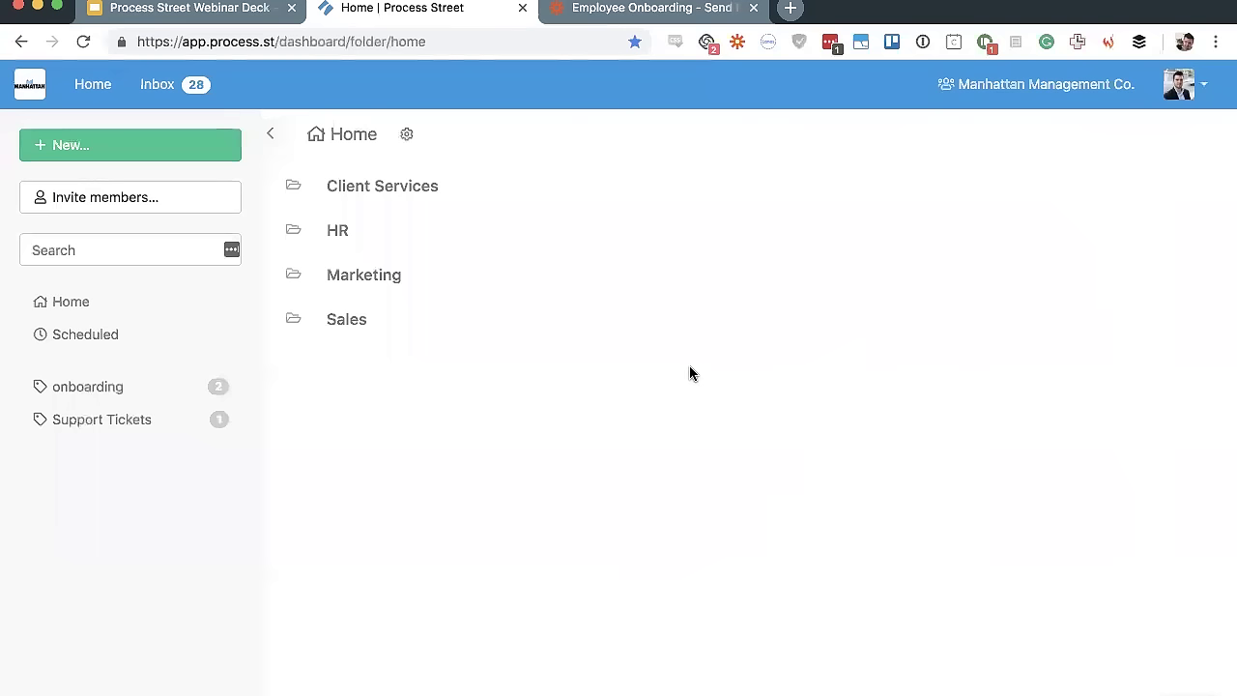
{"action": "left_click", "coordinate": [150, 155]}
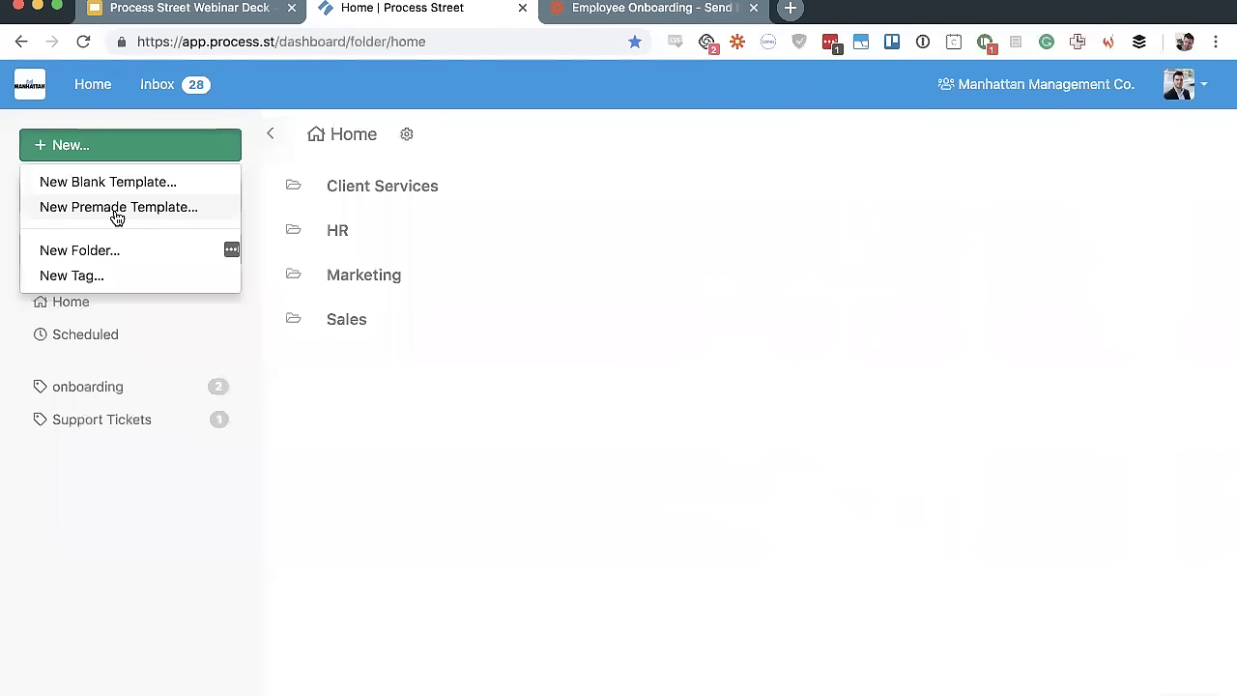
{"action": "left_click", "coordinate": [116, 217]}
Filter premade templates to the Drone category and customize the Drone Repair Checklist
{"action": "scroll", "coordinate": [232, 271], "scroll_direction": "down", "scroll_amount": 2}
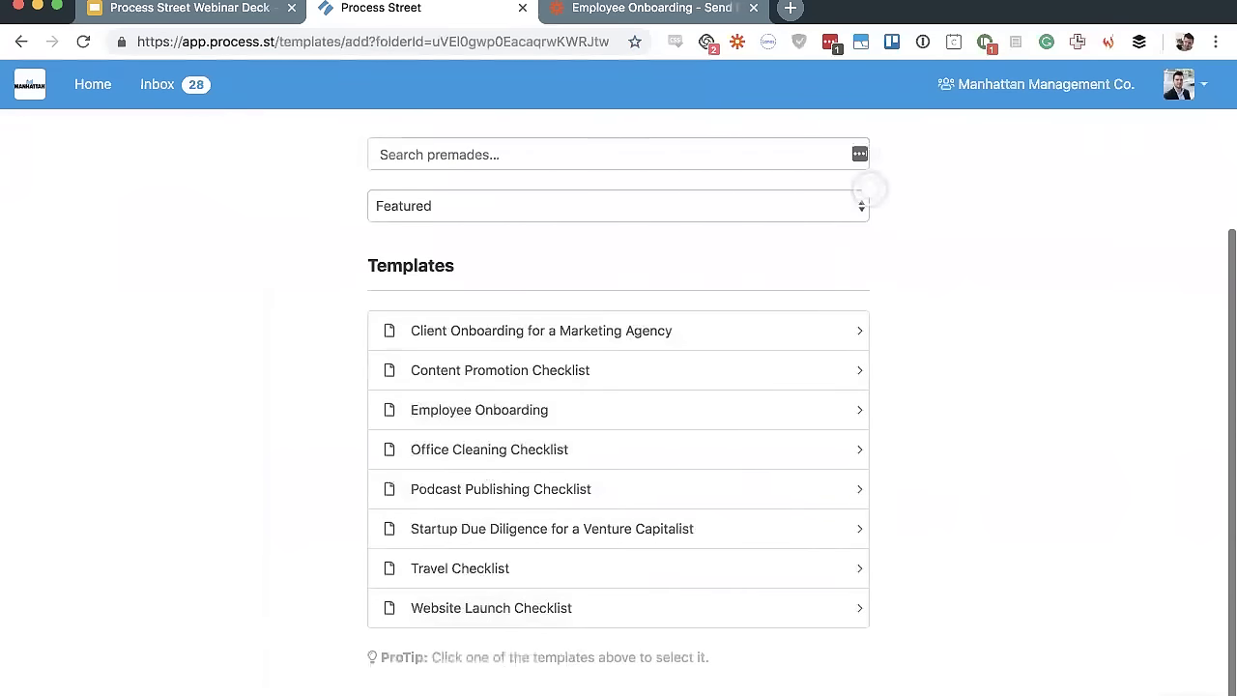
{"action": "left_click", "coordinate": [411, 210]}
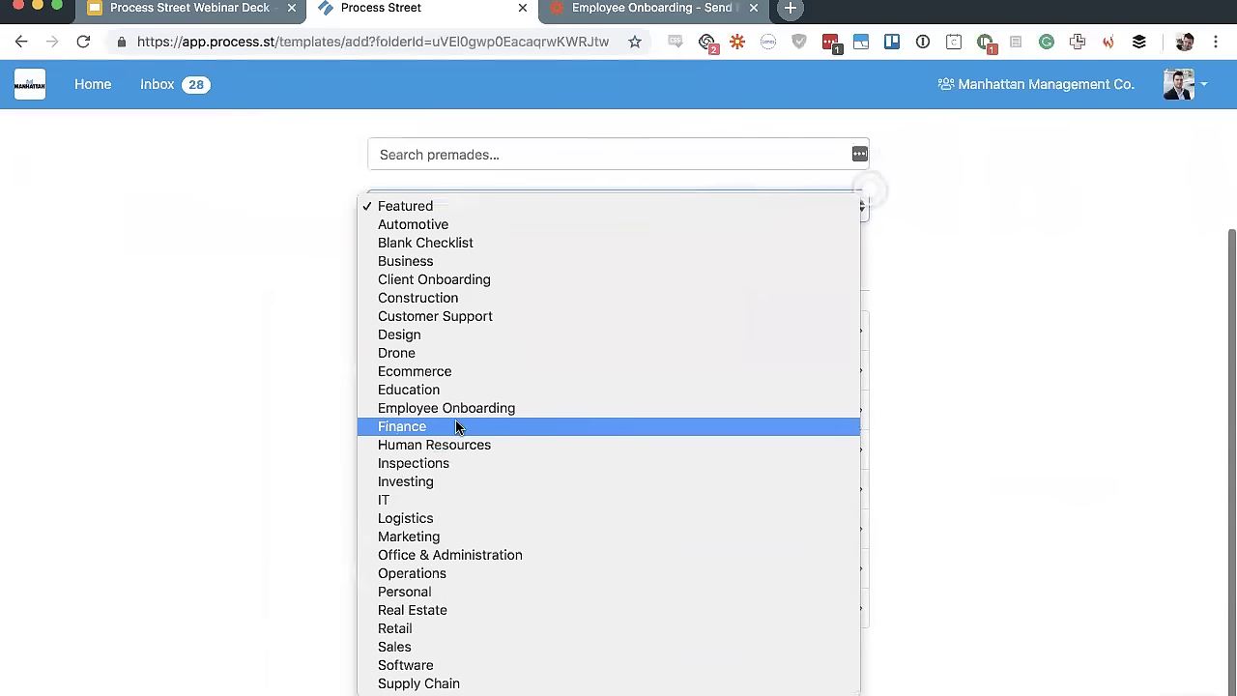
{"action": "left_click", "coordinate": [449, 355]}
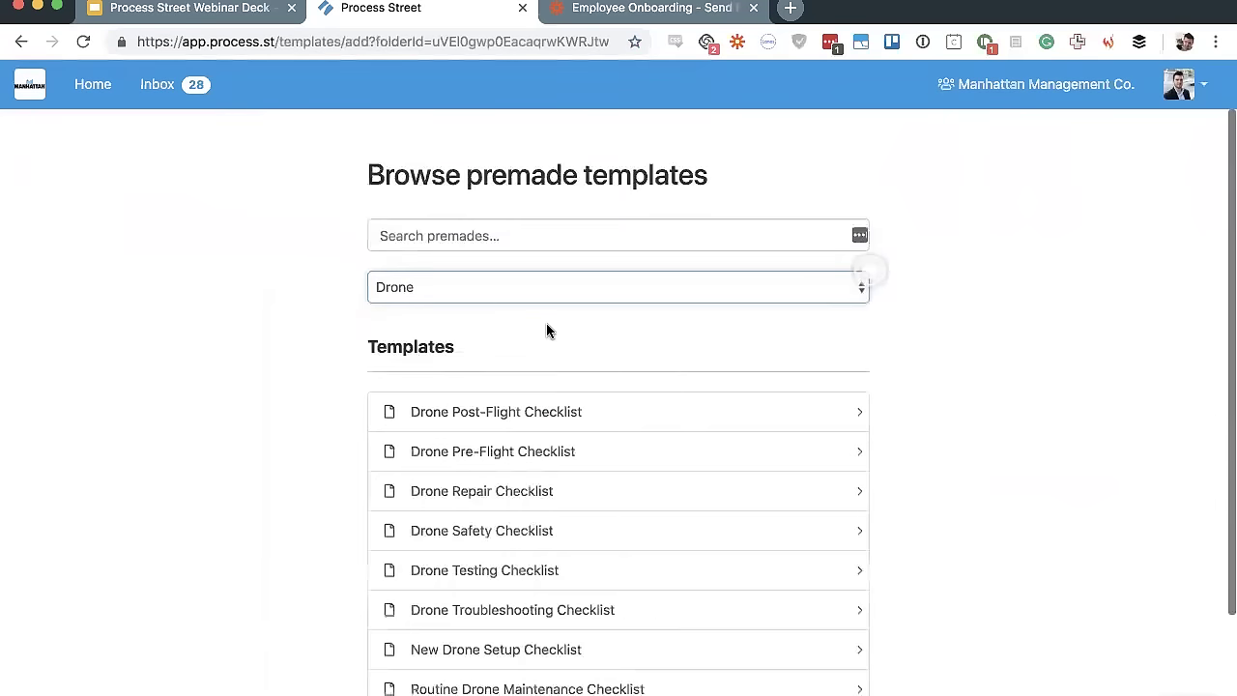
{"action": "scroll", "coordinate": [168, 335], "scroll_direction": "down", "scroll_amount": 3}
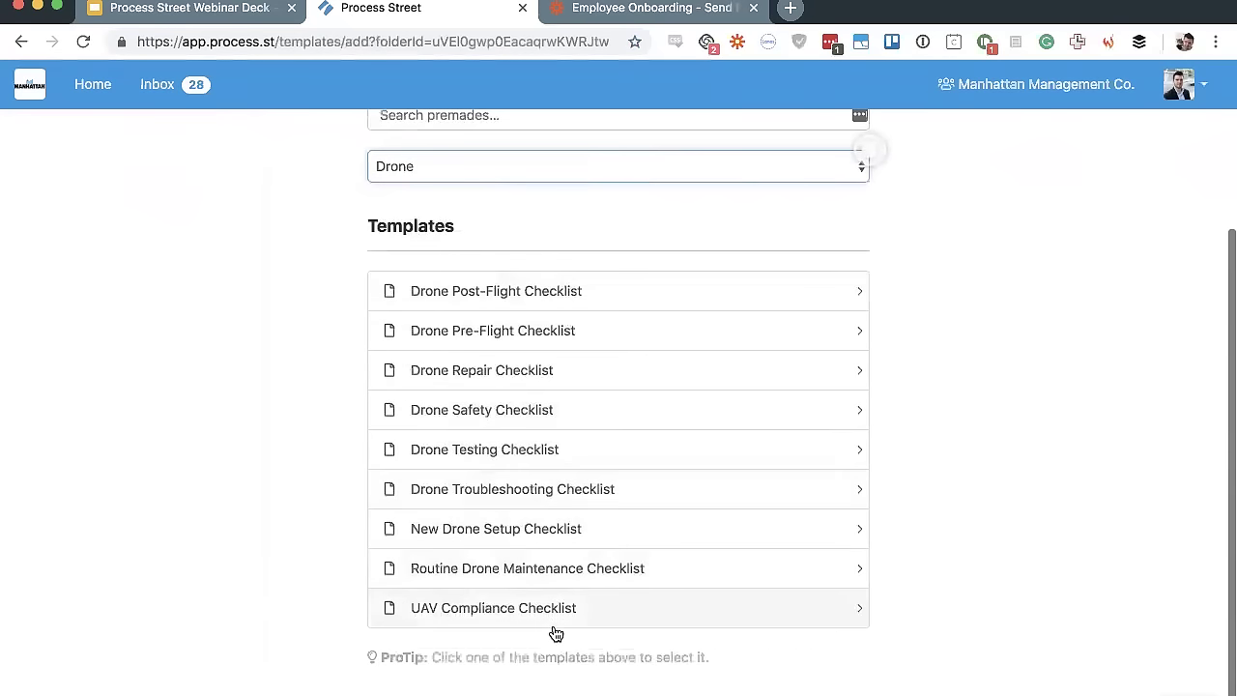
{"action": "left_click", "coordinate": [566, 377]}
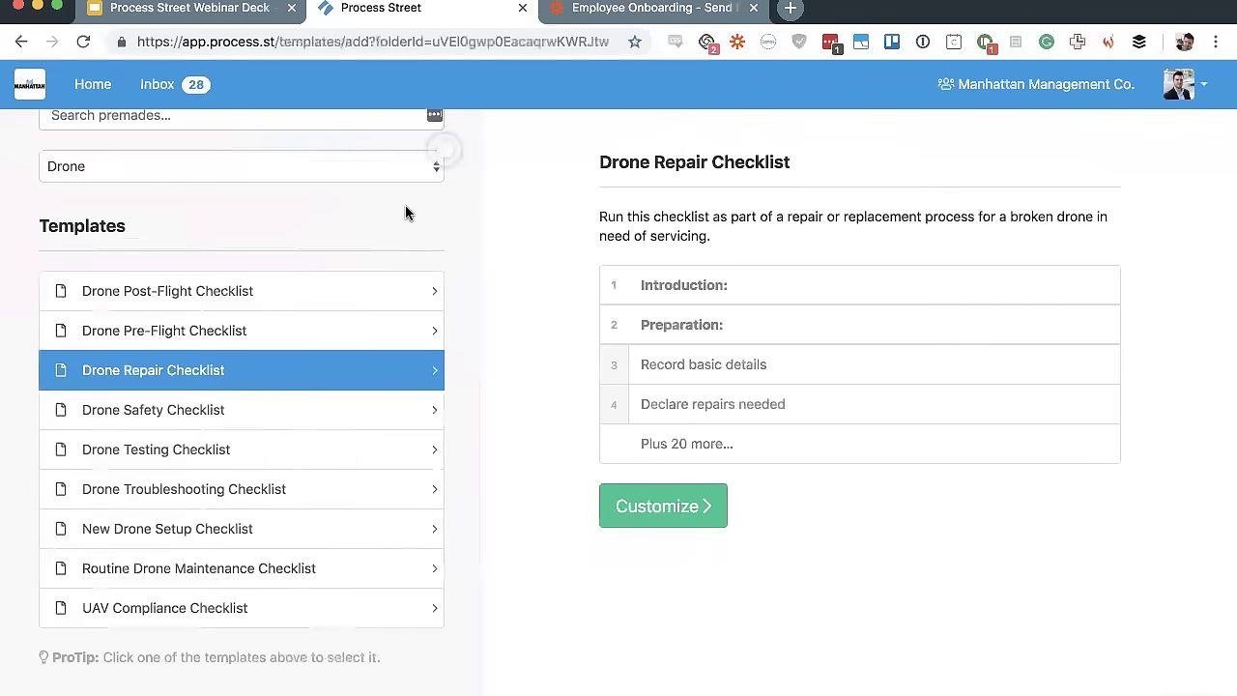
{"action": "left_click", "coordinate": [389, 171]}
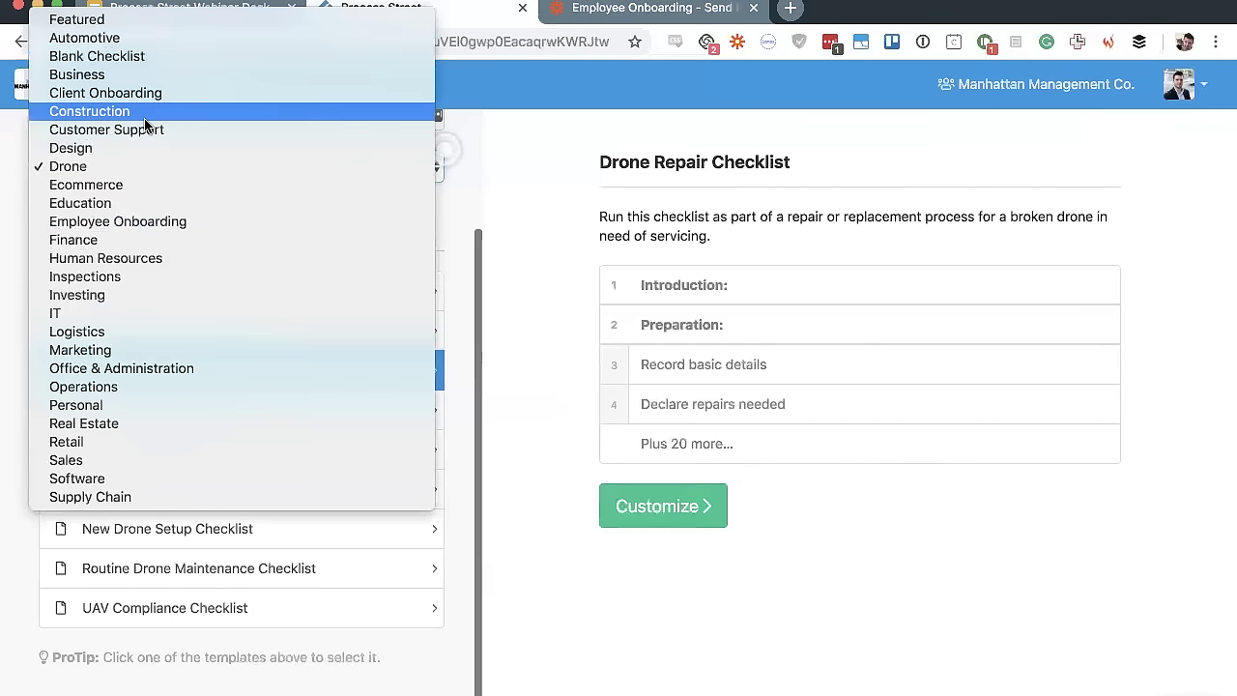
{"action": "left_click", "coordinate": [532, 263]}
{"action": "left_click", "coordinate": [658, 508]}
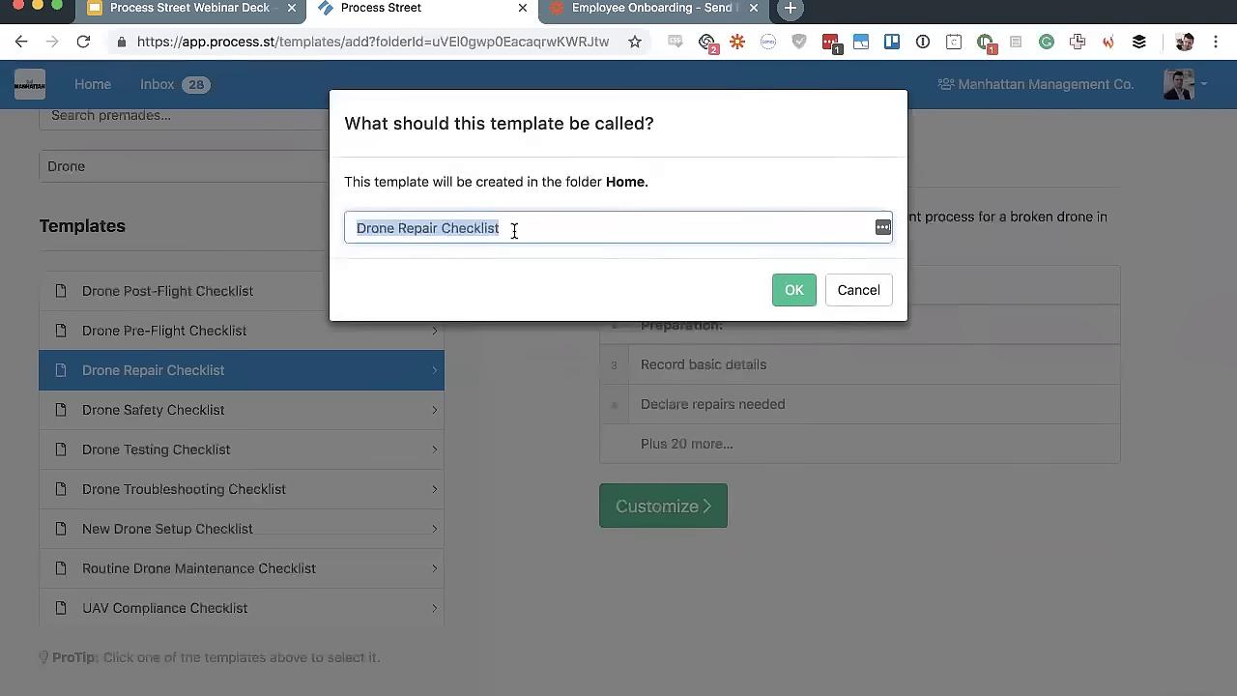
Accept the name 'Drone Repair Checklist' to create the template
{"action": "key", "text": "Return"}
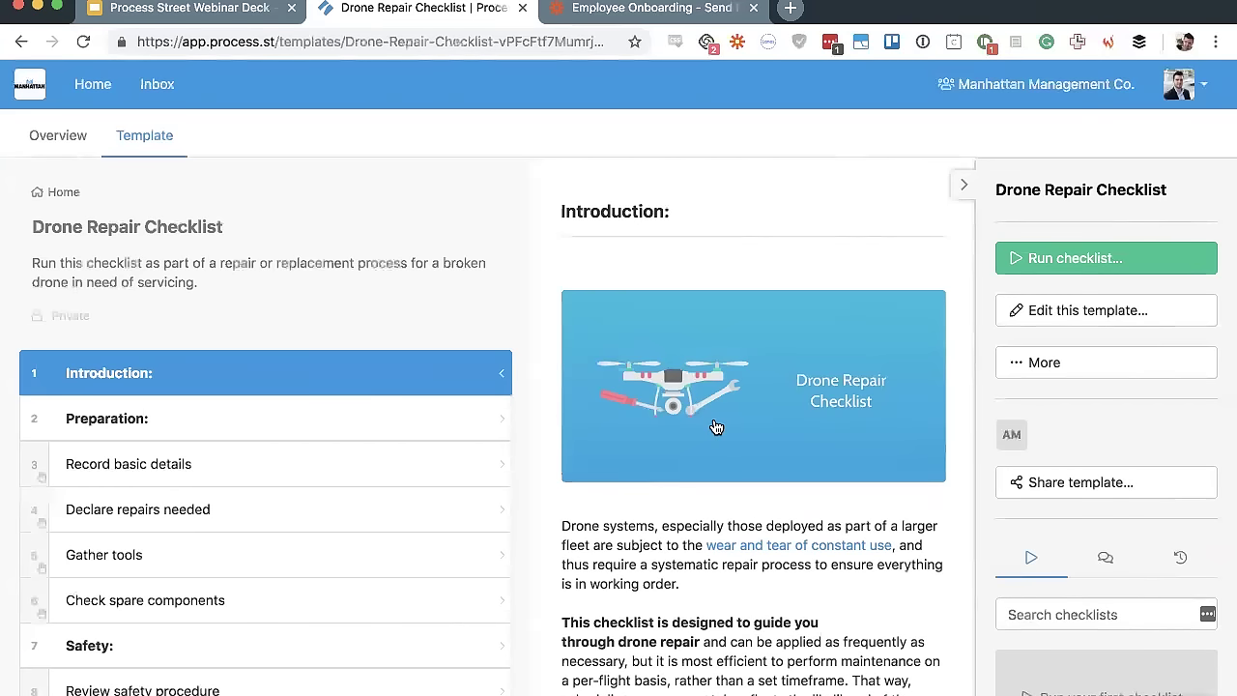
Hide the side panel and browse the preparation steps, from Introduction to Review safety procedure
{"action": "left_click", "coordinate": [963, 185]}
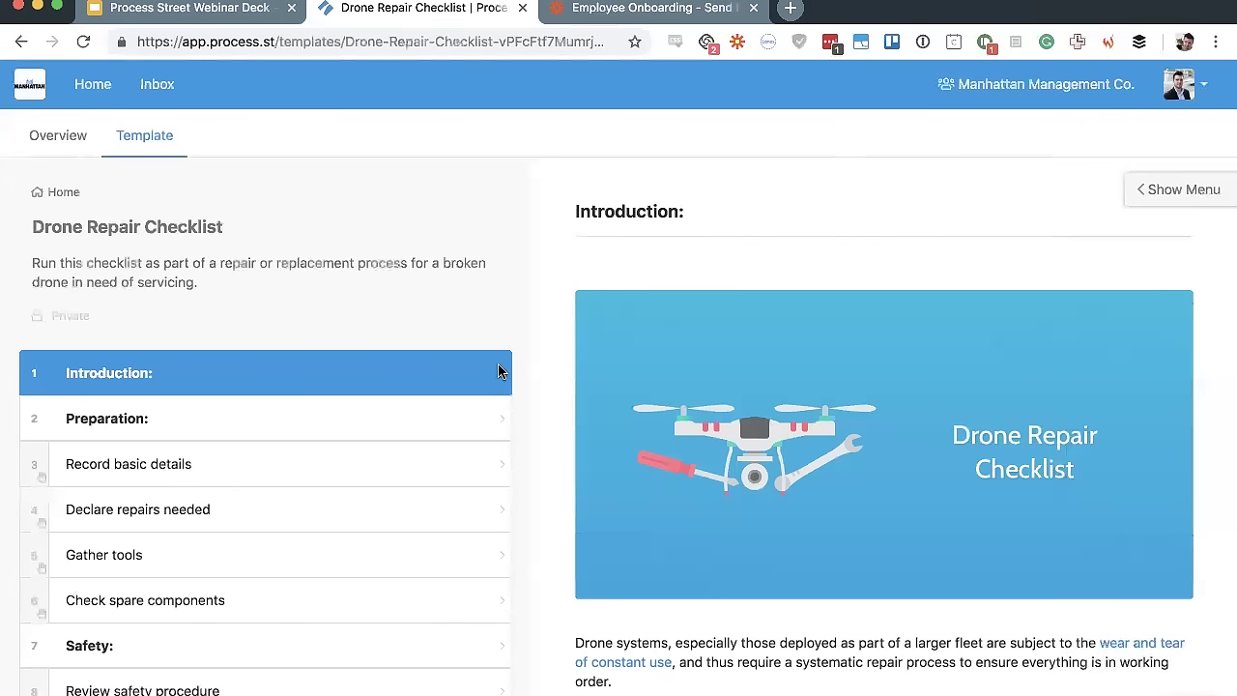
{"action": "left_click", "coordinate": [372, 407]}
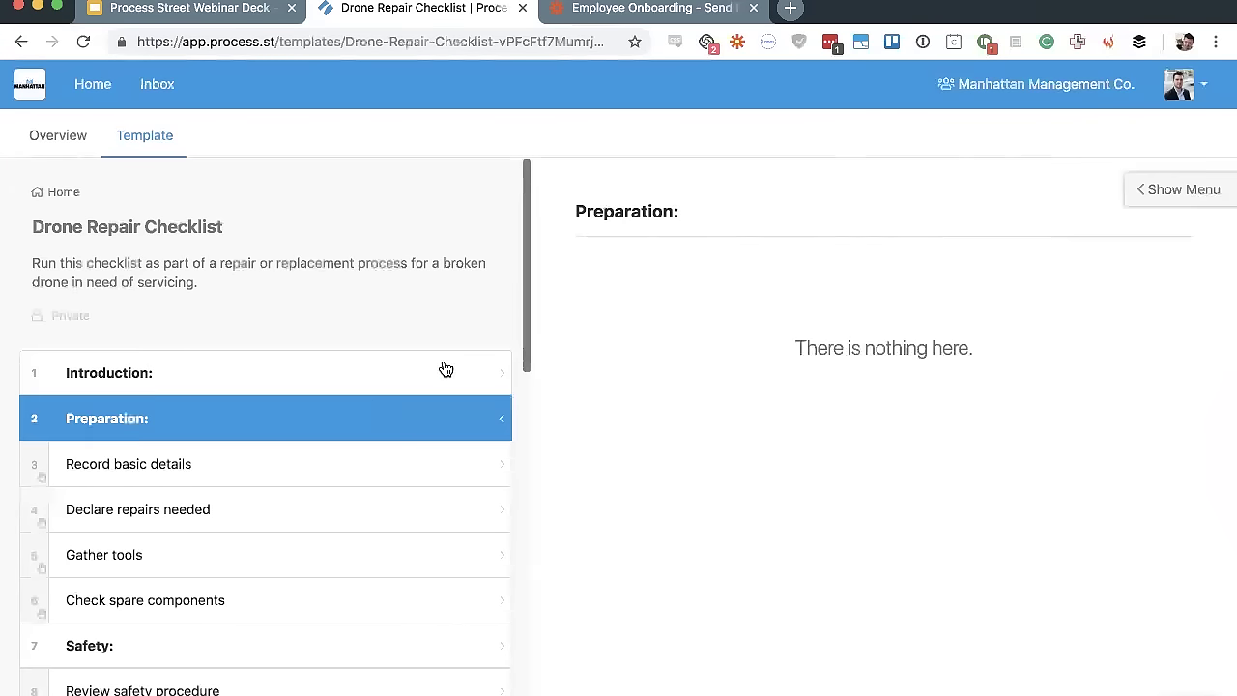
{"action": "left_click", "coordinate": [442, 367]}
{"action": "scroll", "coordinate": [720, 326], "scroll_direction": "down", "scroll_amount": 5}
{"action": "scroll", "coordinate": [720, 322], "scroll_direction": "up", "scroll_amount": 5}
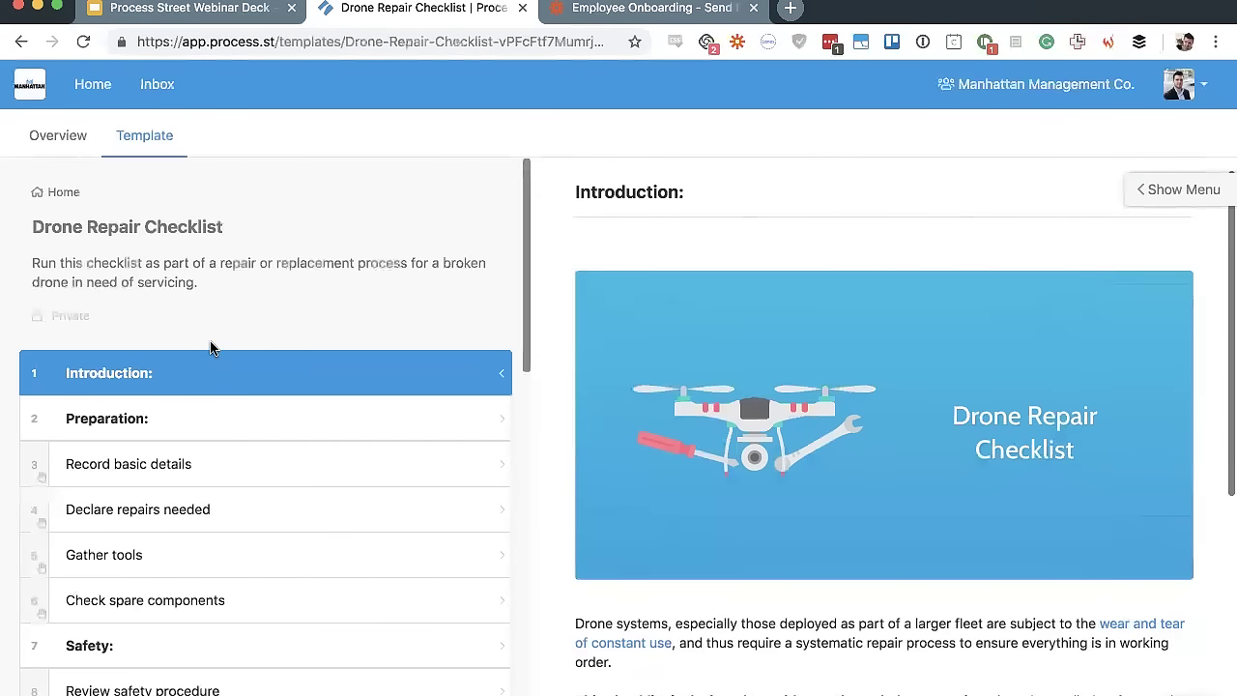
{"action": "left_click", "coordinate": [256, 464]}
{"action": "scroll", "coordinate": [254, 455], "scroll_direction": "down", "scroll_amount": 2}
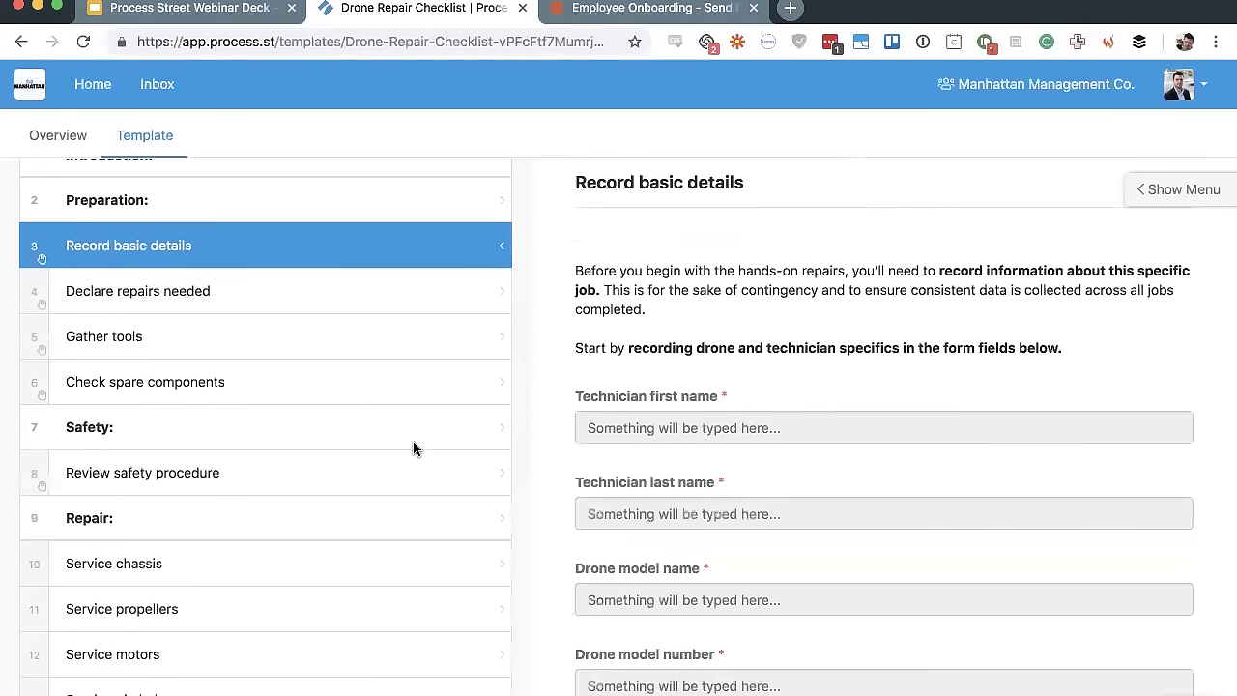
{"action": "scroll", "coordinate": [608, 409], "scroll_direction": "down", "scroll_amount": 5}
{"action": "scroll", "coordinate": [704, 303], "scroll_direction": "up", "scroll_amount": 5}
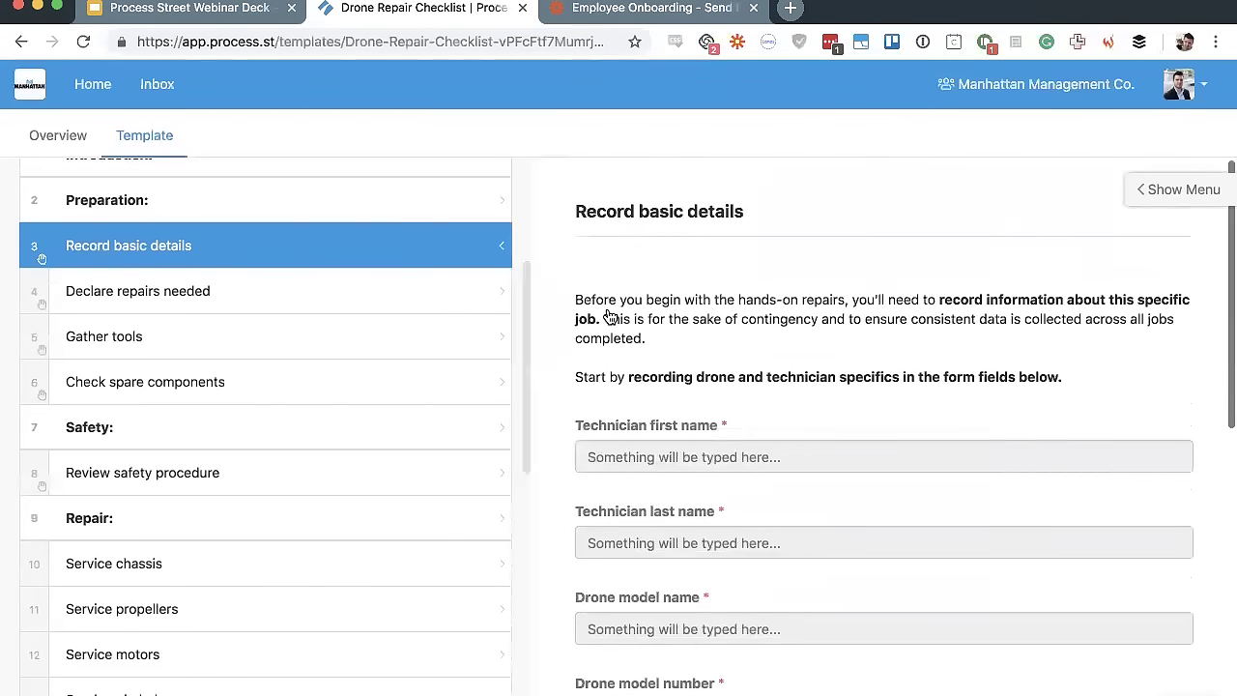
{"action": "left_click", "coordinate": [301, 303]}
{"action": "left_click", "coordinate": [297, 355]}
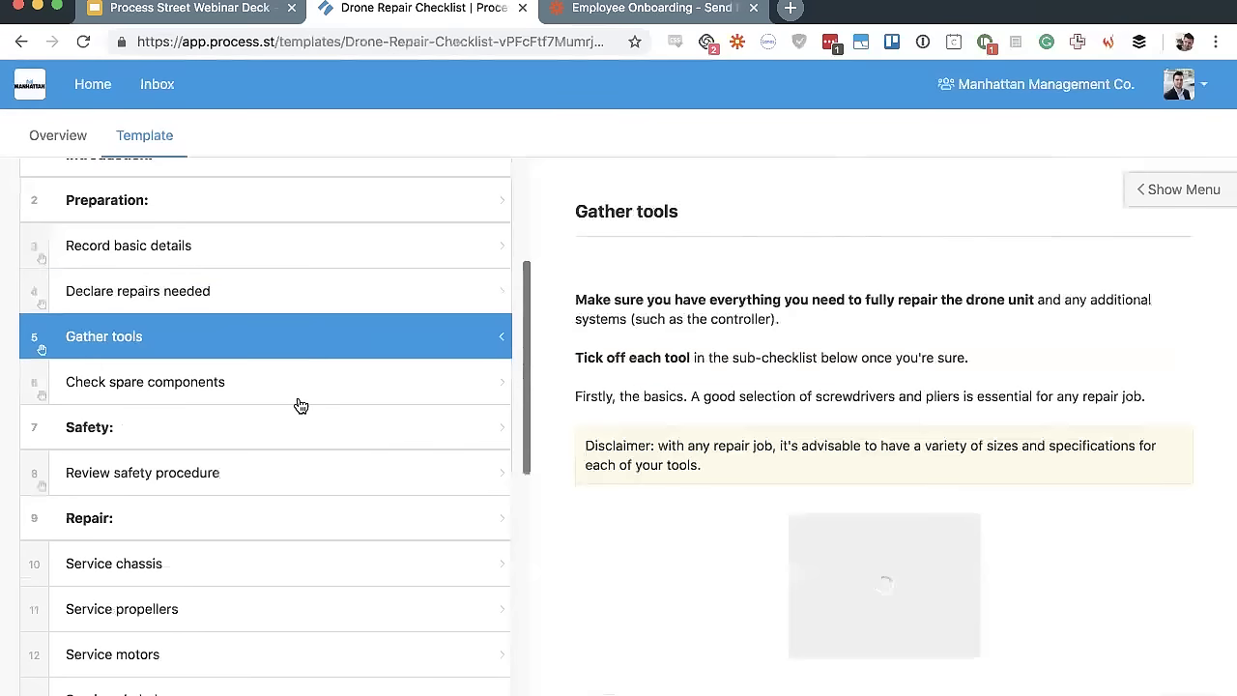
{"action": "left_click", "coordinate": [298, 398]}
{"action": "left_click", "coordinate": [288, 464]}
{"action": "scroll", "coordinate": [288, 464], "scroll_direction": "down", "scroll_amount": 4}
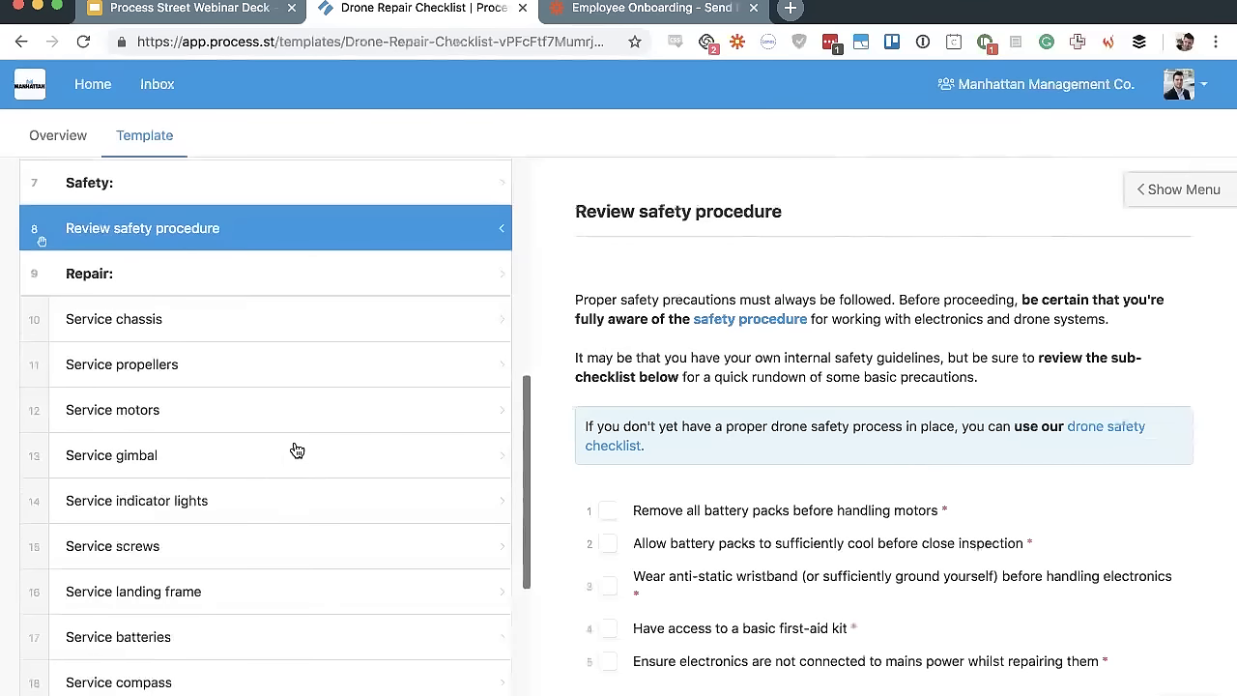
Browse the repair steps: Service chassis, indicator lights, landing frame, GPS, ESC and camera
{"action": "left_click", "coordinate": [389, 310]}
{"action": "left_click", "coordinate": [409, 283]}
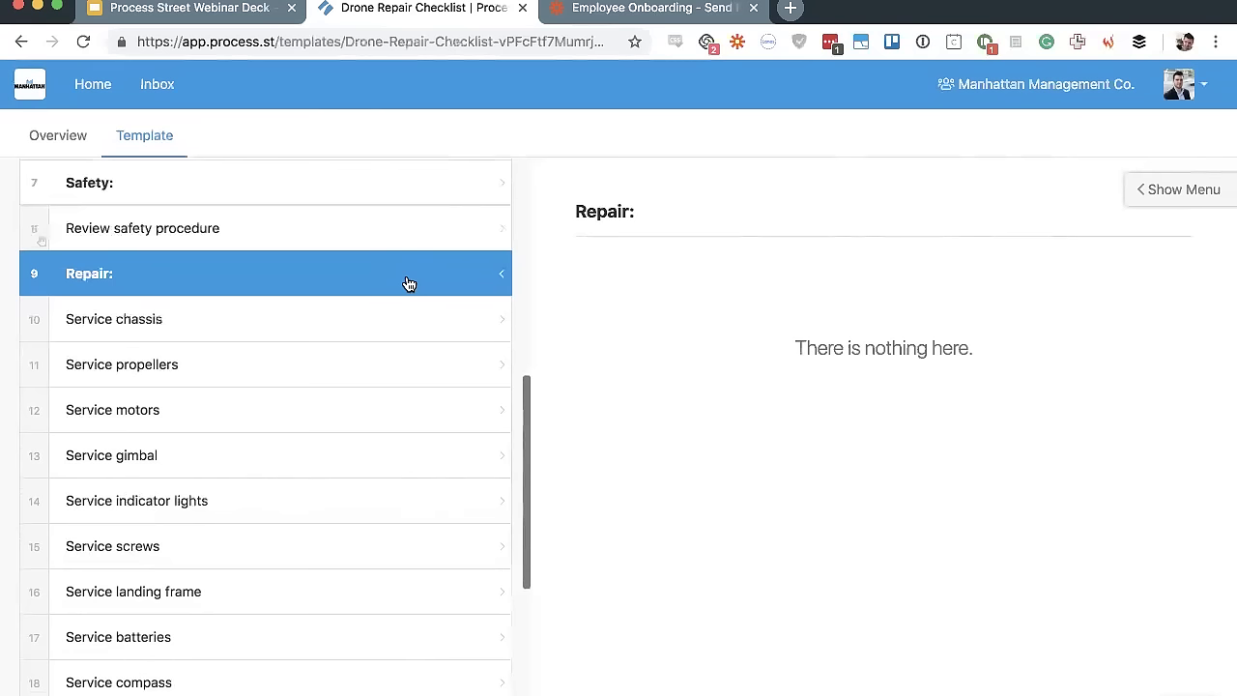
{"action": "scroll", "coordinate": [409, 283], "scroll_direction": "up", "scroll_amount": 5}
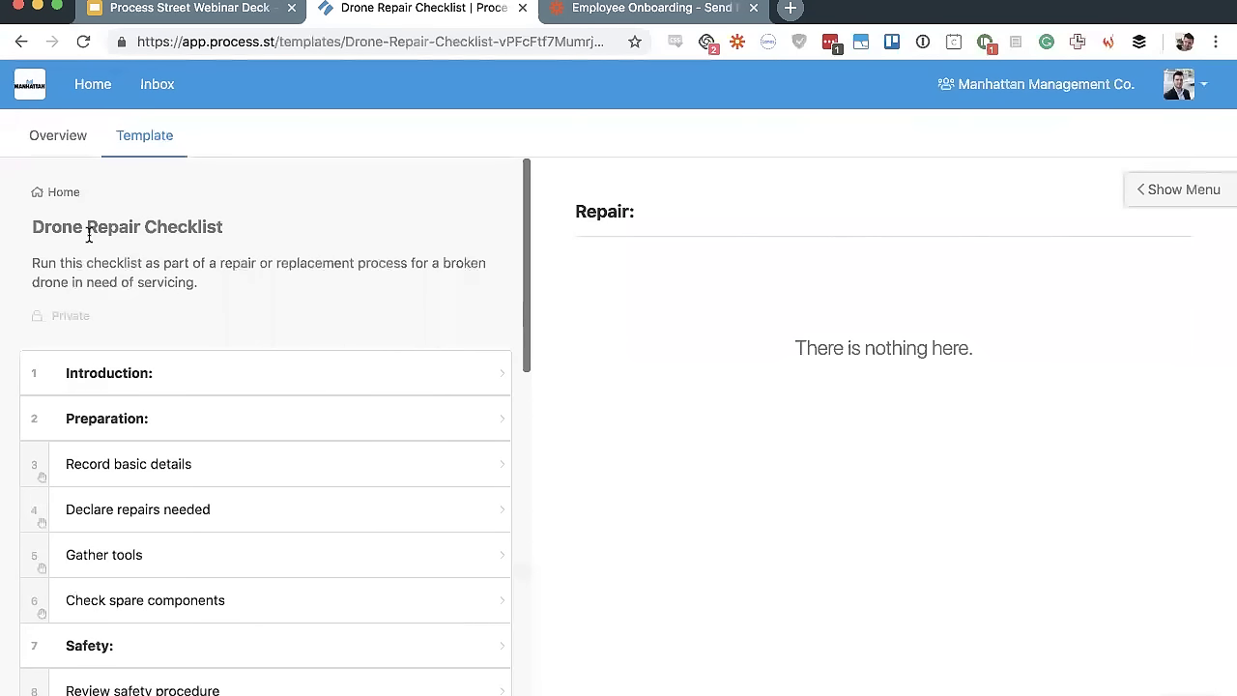
{"action": "scroll", "coordinate": [88, 234], "scroll_direction": "down", "scroll_amount": 5}
{"action": "left_click", "coordinate": [127, 369]}
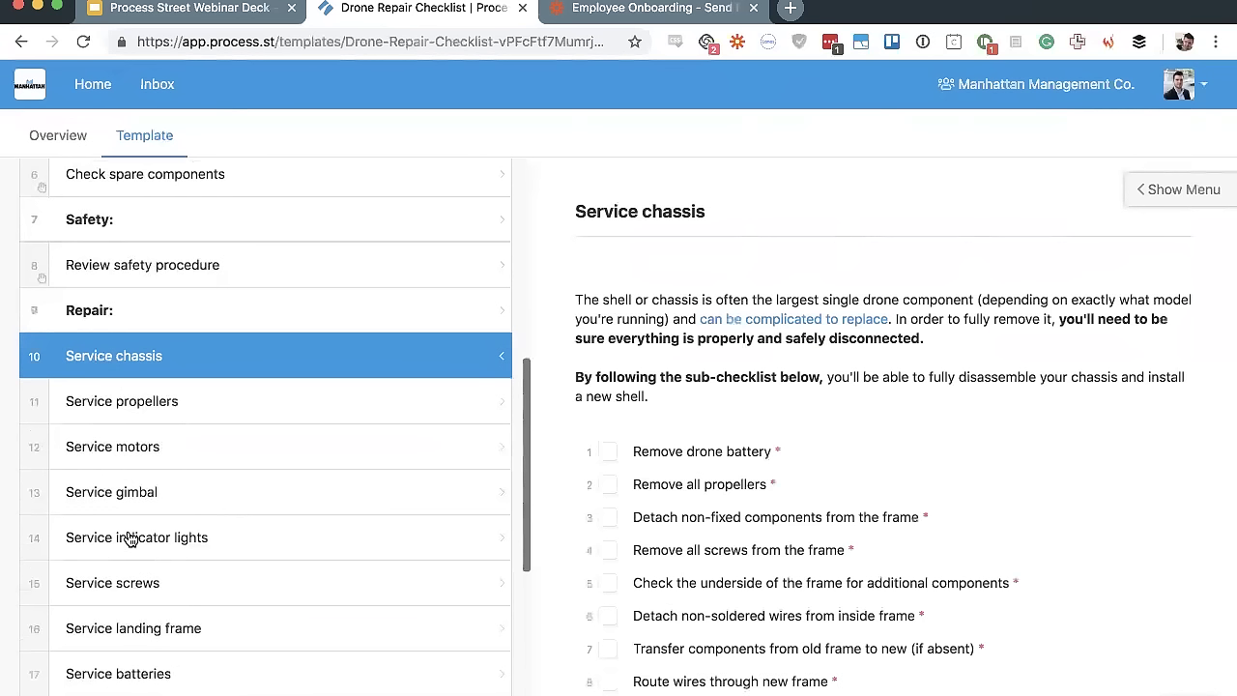
{"action": "left_click", "coordinate": [131, 539]}
{"action": "left_click", "coordinate": [136, 647]}
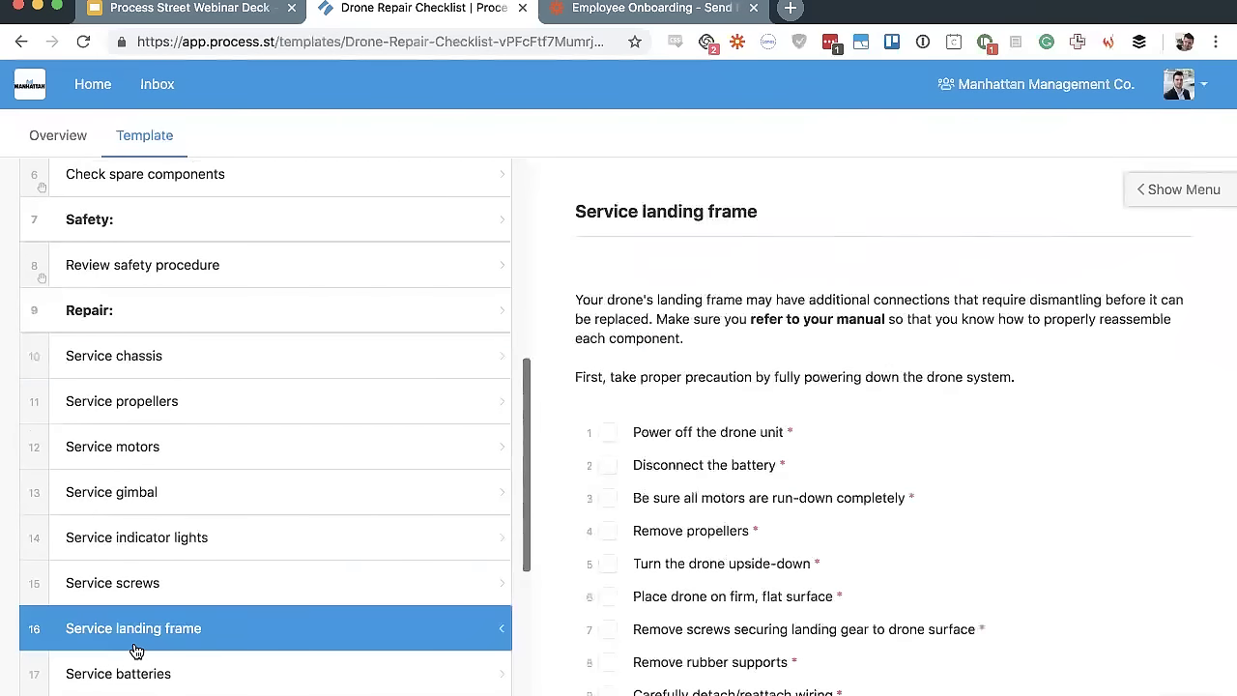
{"action": "scroll", "coordinate": [930, 532], "scroll_direction": "down", "scroll_amount": 5}
{"action": "scroll", "coordinate": [931, 536], "scroll_direction": "up", "scroll_amount": 5}
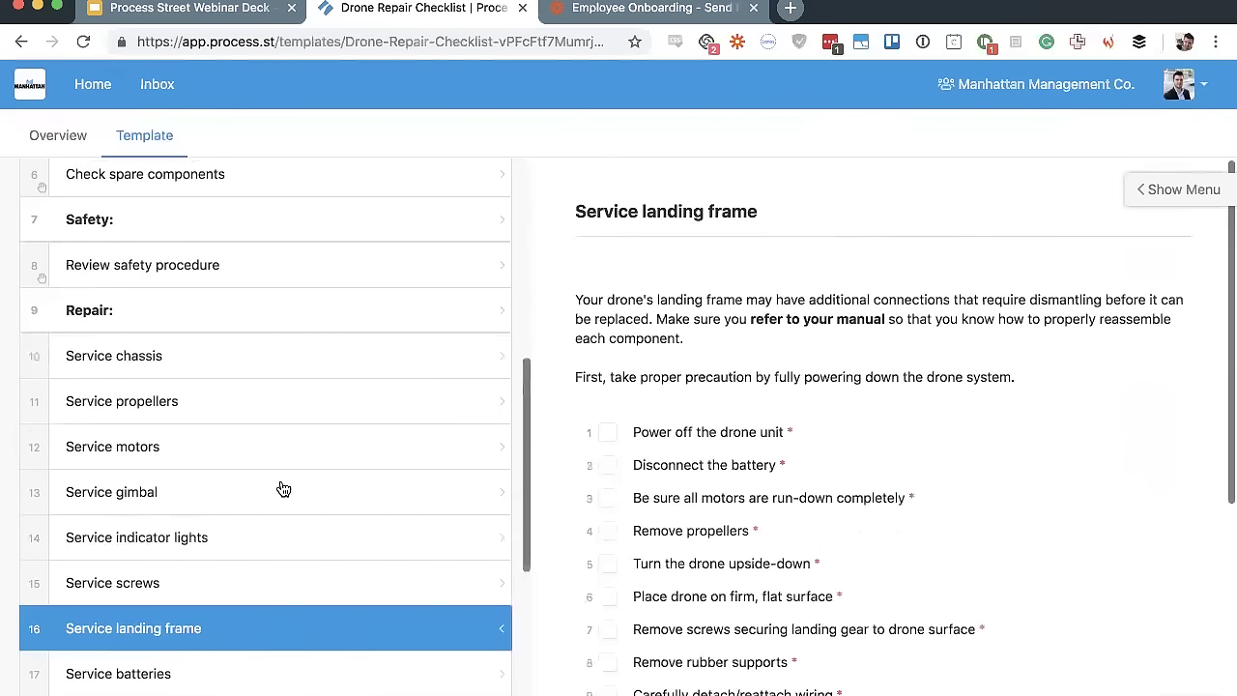
{"action": "scroll", "coordinate": [279, 489], "scroll_direction": "down", "scroll_amount": 3}
{"action": "left_click", "coordinate": [124, 453]}
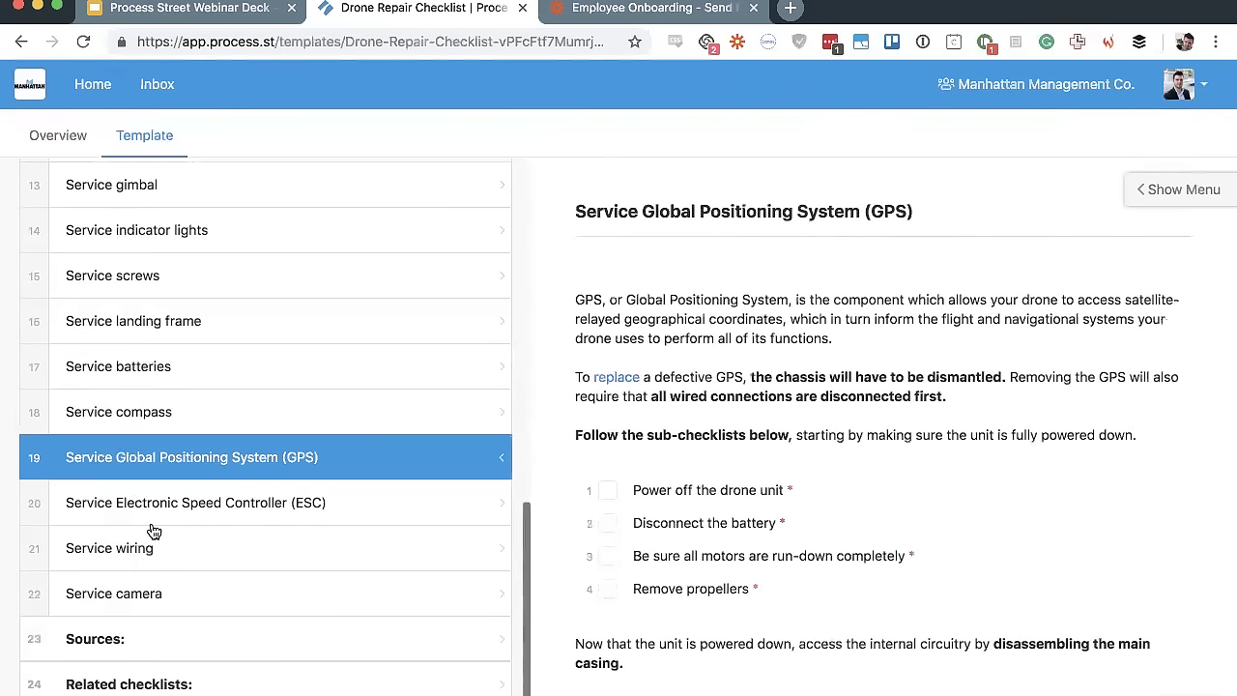
{"action": "left_click", "coordinate": [152, 525]}
{"action": "left_click", "coordinate": [145, 563]}
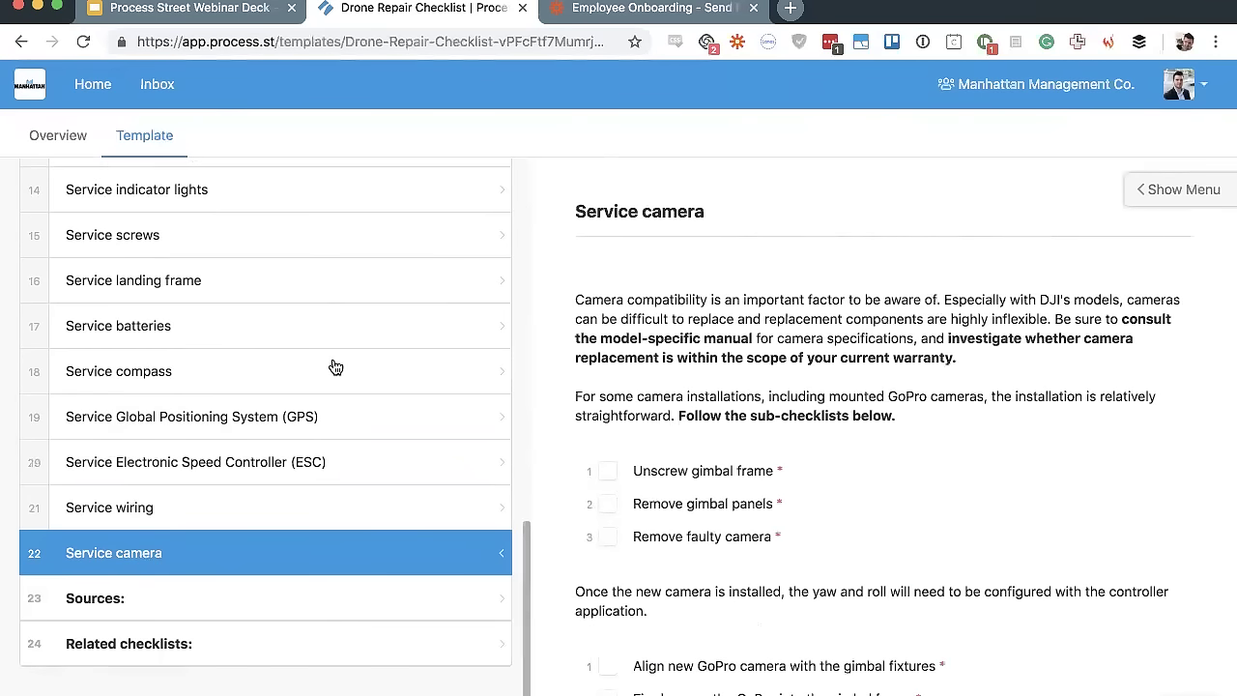
Return to the Introduction and open the template in the editor from the template menu
{"action": "scroll", "coordinate": [331, 364], "scroll_direction": "up", "scroll_amount": 10}
{"action": "left_click", "coordinate": [105, 389]}
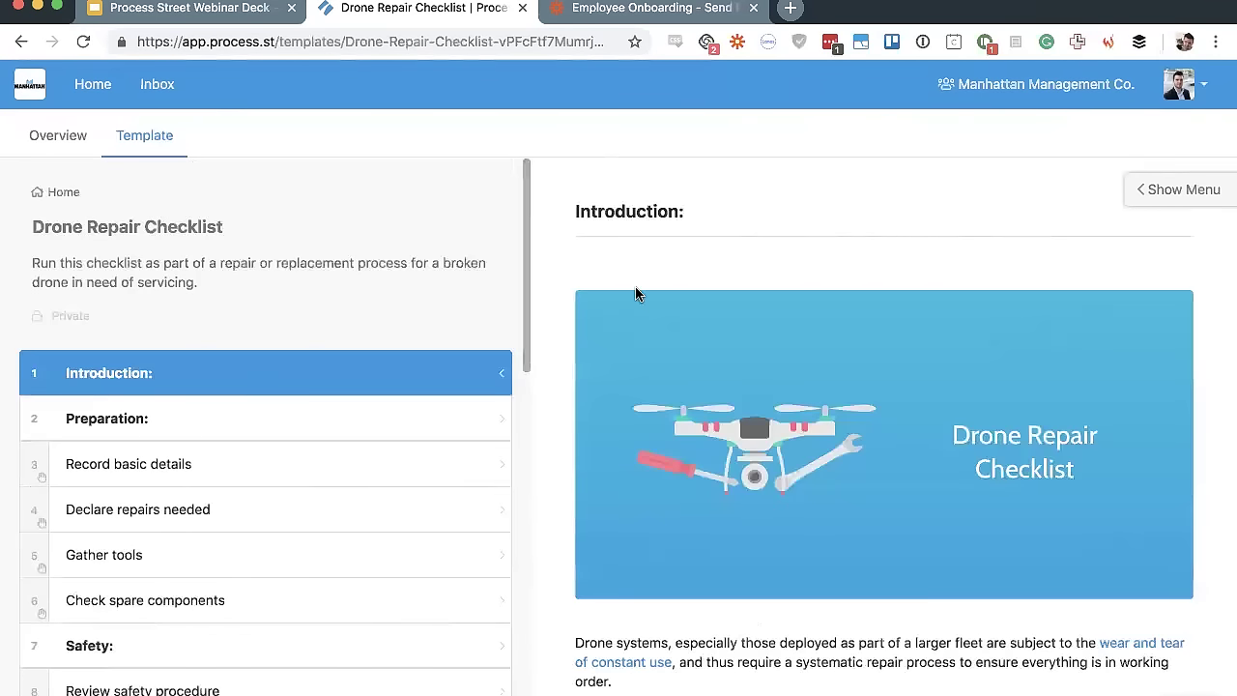
{"action": "left_click", "coordinate": [1164, 193]}
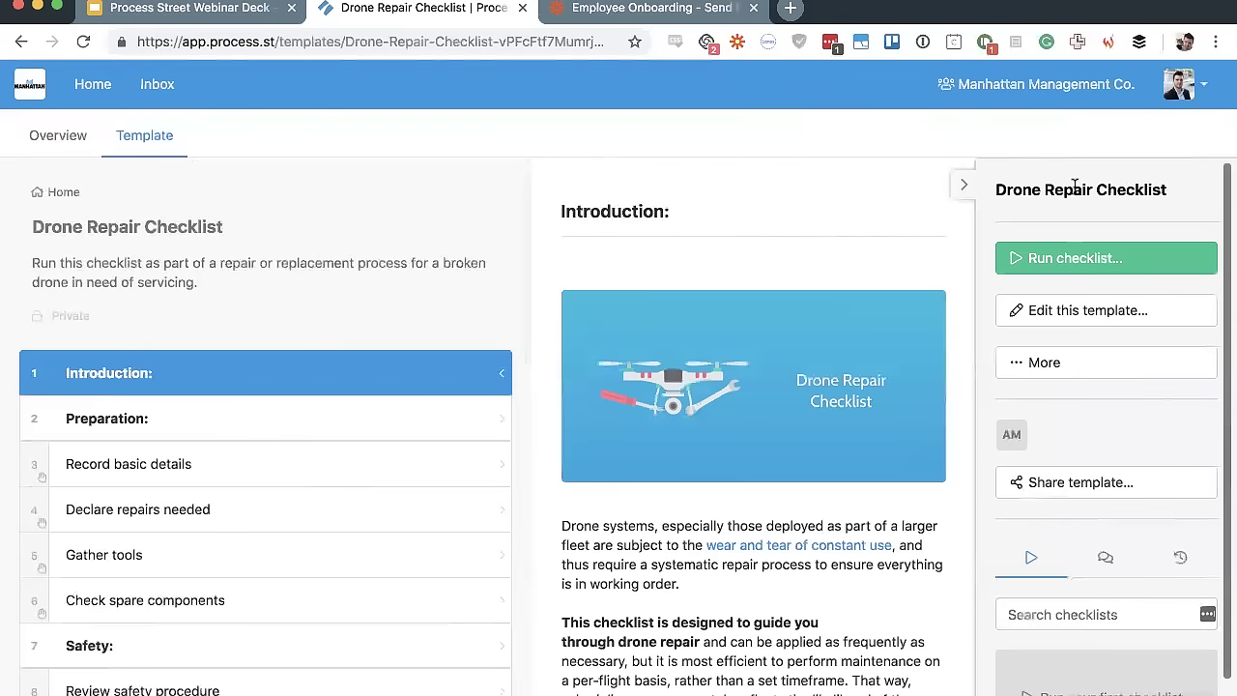
{"action": "left_click", "coordinate": [1066, 314]}
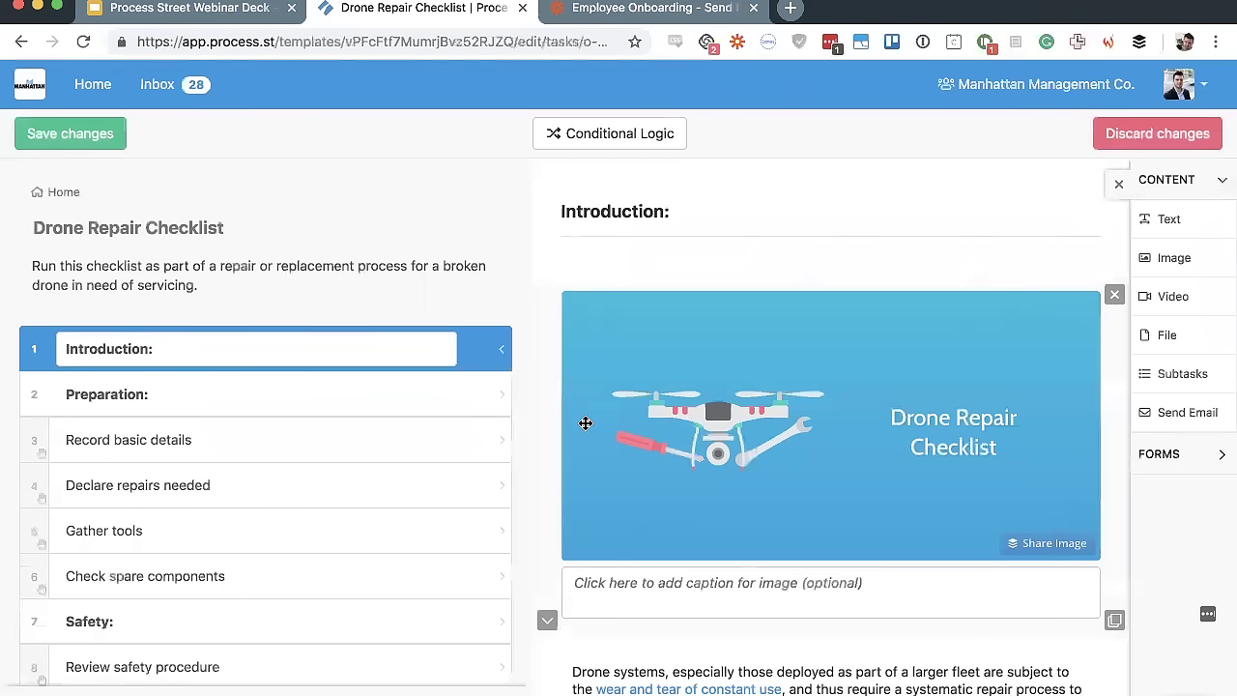
Close the CONTENT widget panel and review the Introduction's three paragraphs on drone repair
{"action": "scroll", "coordinate": [716, 362], "scroll_direction": "down", "scroll_amount": 3}
{"action": "scroll", "coordinate": [753, 364], "scroll_direction": "up", "scroll_amount": 5}
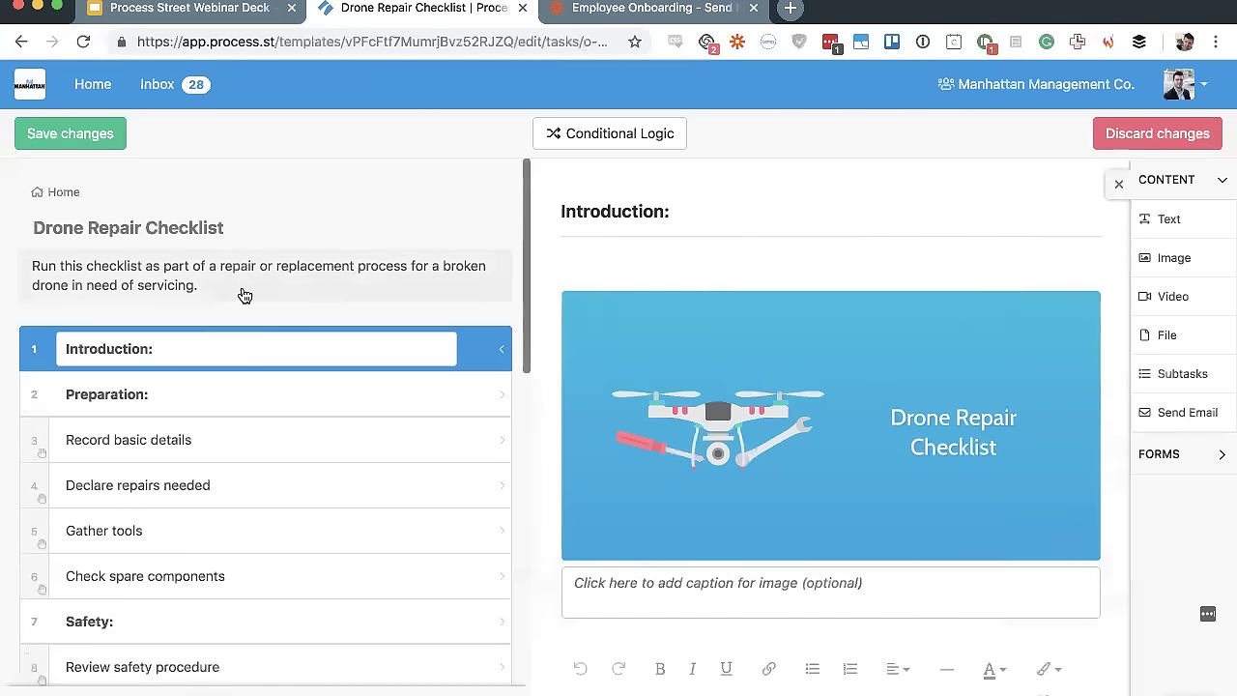
{"action": "scroll", "coordinate": [237, 491], "scroll_direction": "down", "scroll_amount": 3}
{"action": "scroll", "coordinate": [237, 491], "scroll_direction": "up", "scroll_amount": 3}
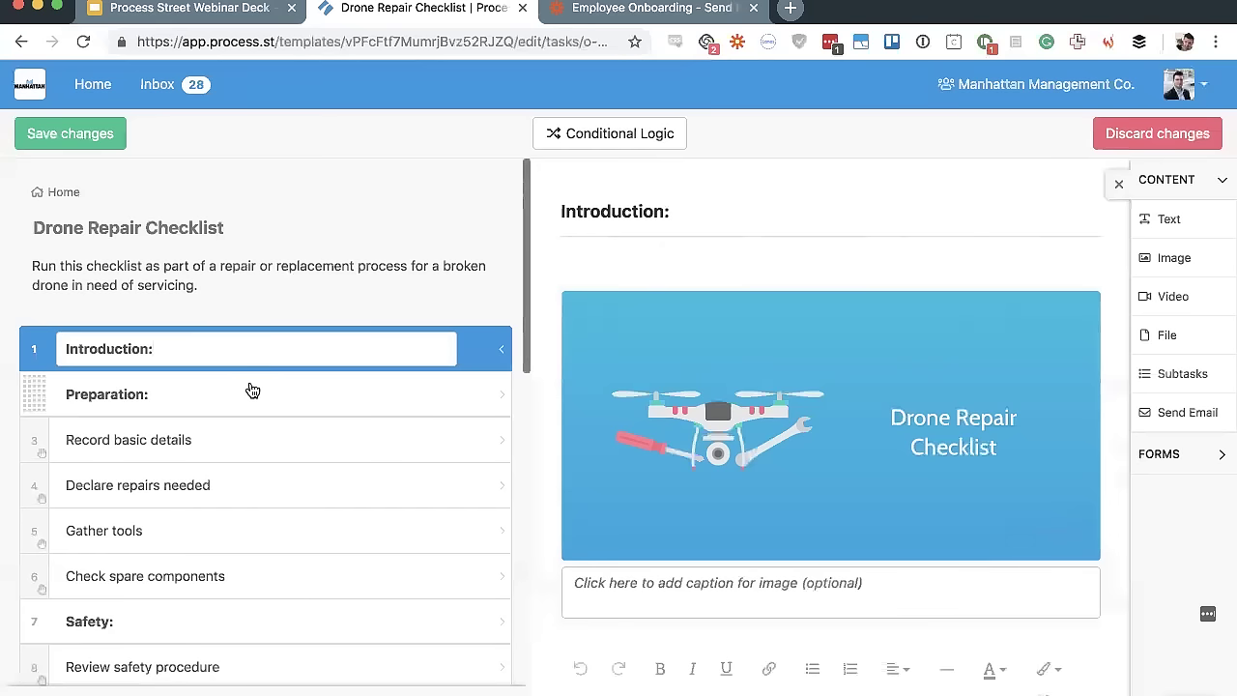
{"action": "scroll", "coordinate": [252, 389], "scroll_direction": "down", "scroll_amount": 2}
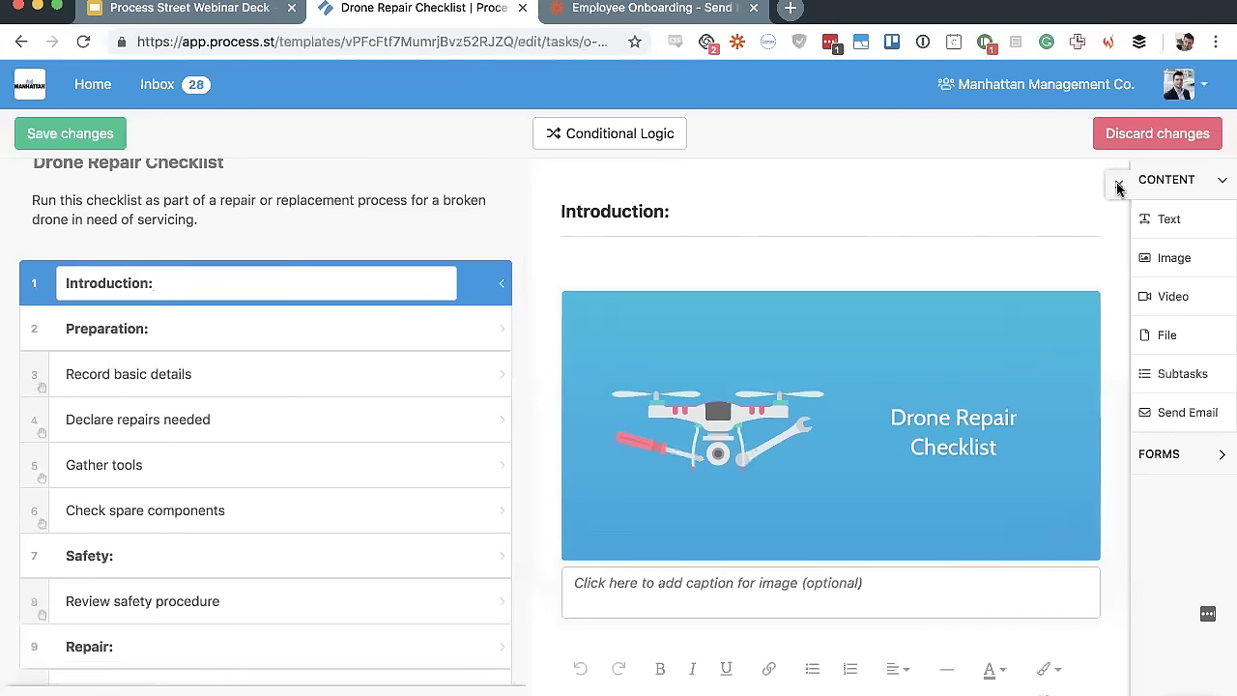
{"action": "left_click", "coordinate": [1117, 187]}
{"action": "scroll", "coordinate": [295, 267], "scroll_direction": "down", "scroll_amount": 10}
{"action": "scroll", "coordinate": [296, 269], "scroll_direction": "up", "scroll_amount": 10}
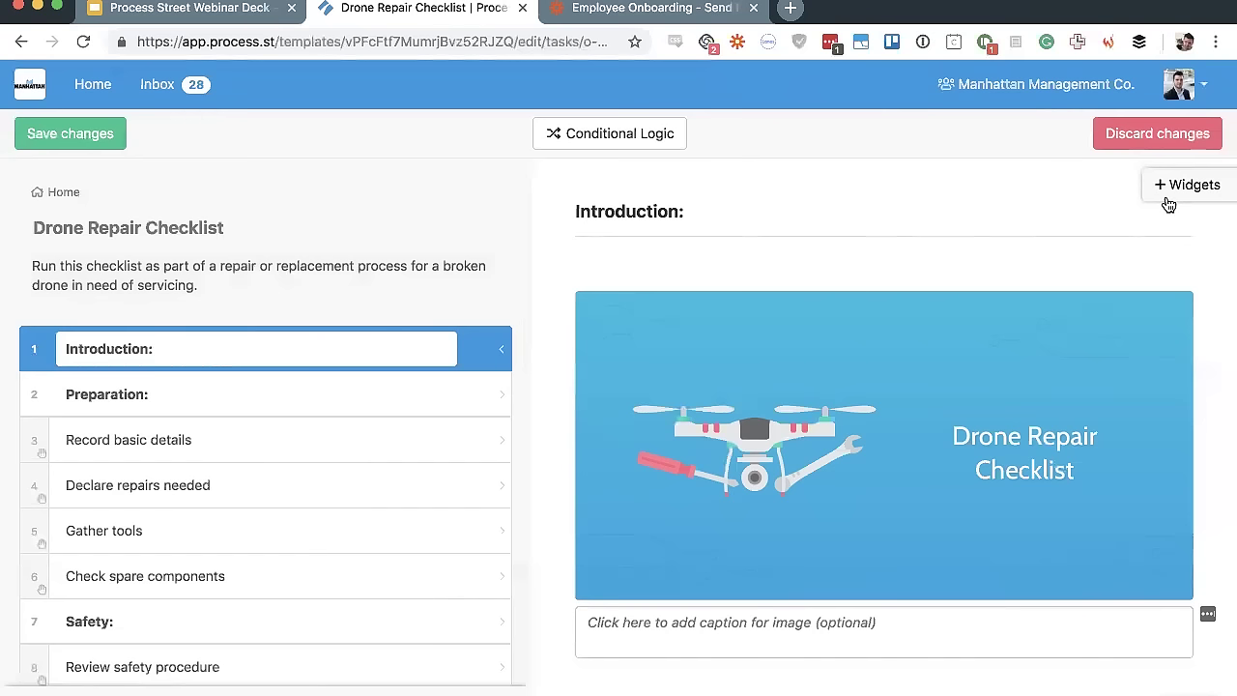
{"action": "scroll", "coordinate": [400, 330], "scroll_direction": "down", "scroll_amount": 3}
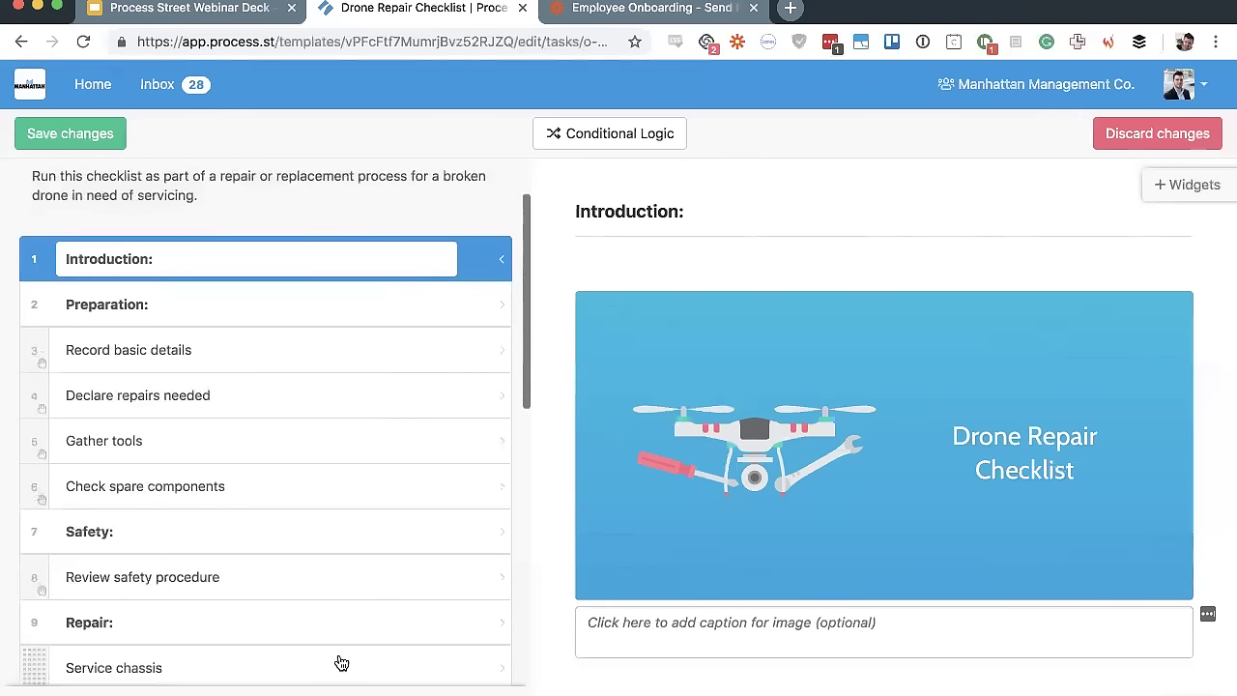
{"action": "scroll", "coordinate": [341, 663], "scroll_direction": "up", "scroll_amount": 2}
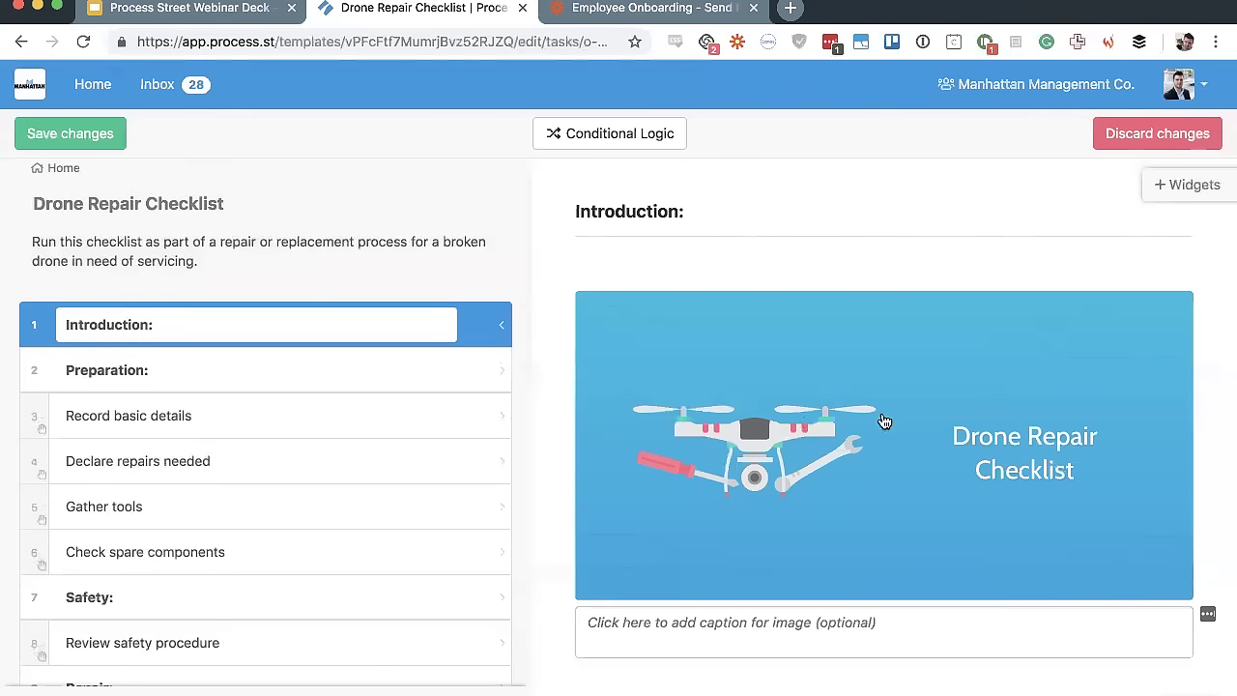
{"action": "scroll", "coordinate": [817, 354], "scroll_direction": "down", "scroll_amount": 5}
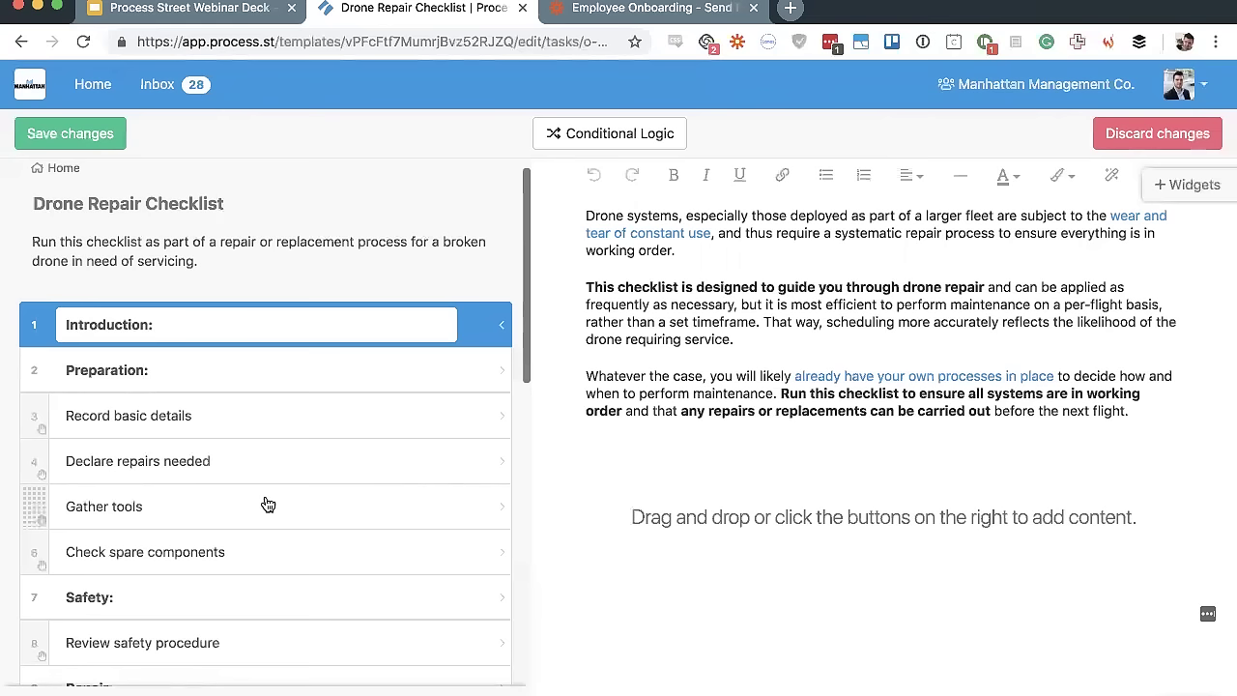
Open Record basic details, compare it with Gather tools and Declare repairs needed, keeping its name unchanged
{"action": "left_click", "coordinate": [268, 417]}
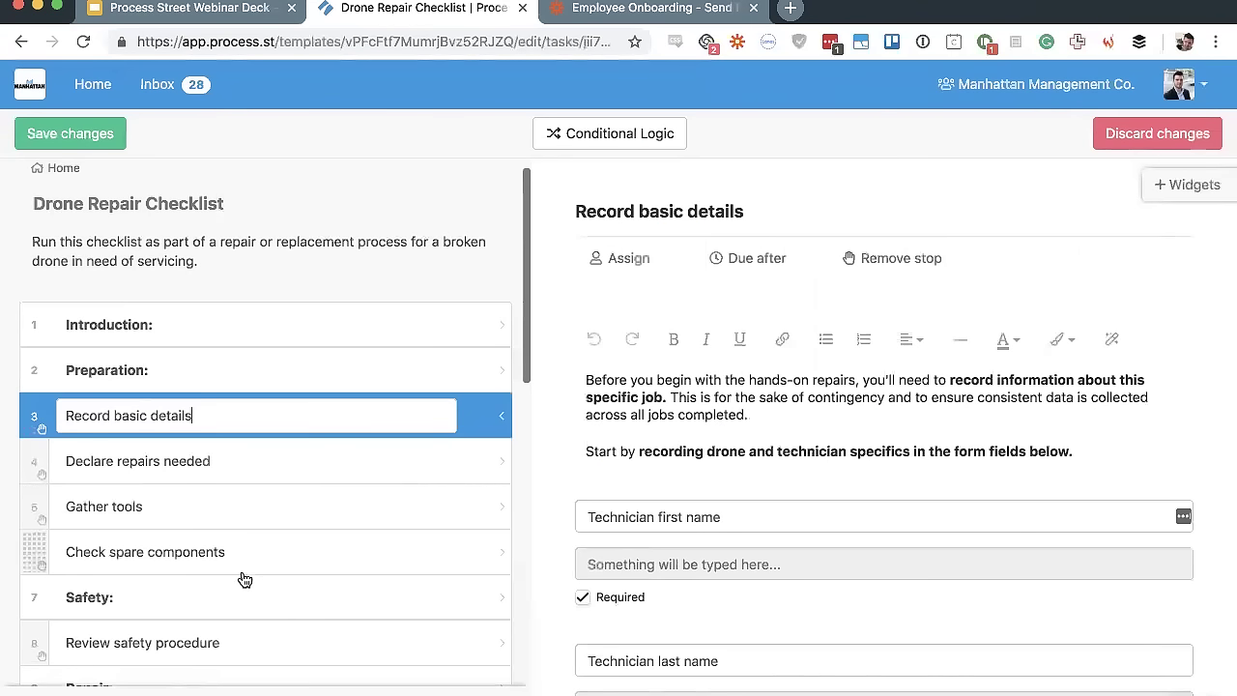
{"action": "left_click", "coordinate": [239, 517]}
{"action": "left_click", "coordinate": [143, 427]}
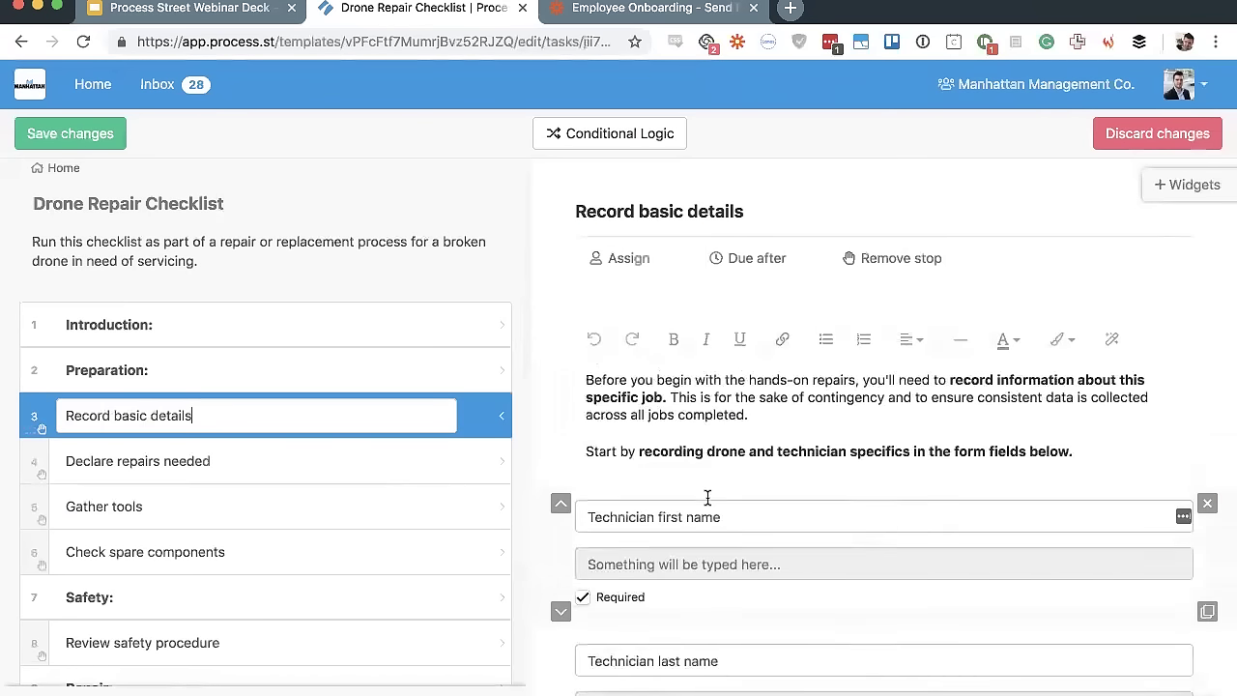
{"action": "left_click", "coordinate": [140, 462]}
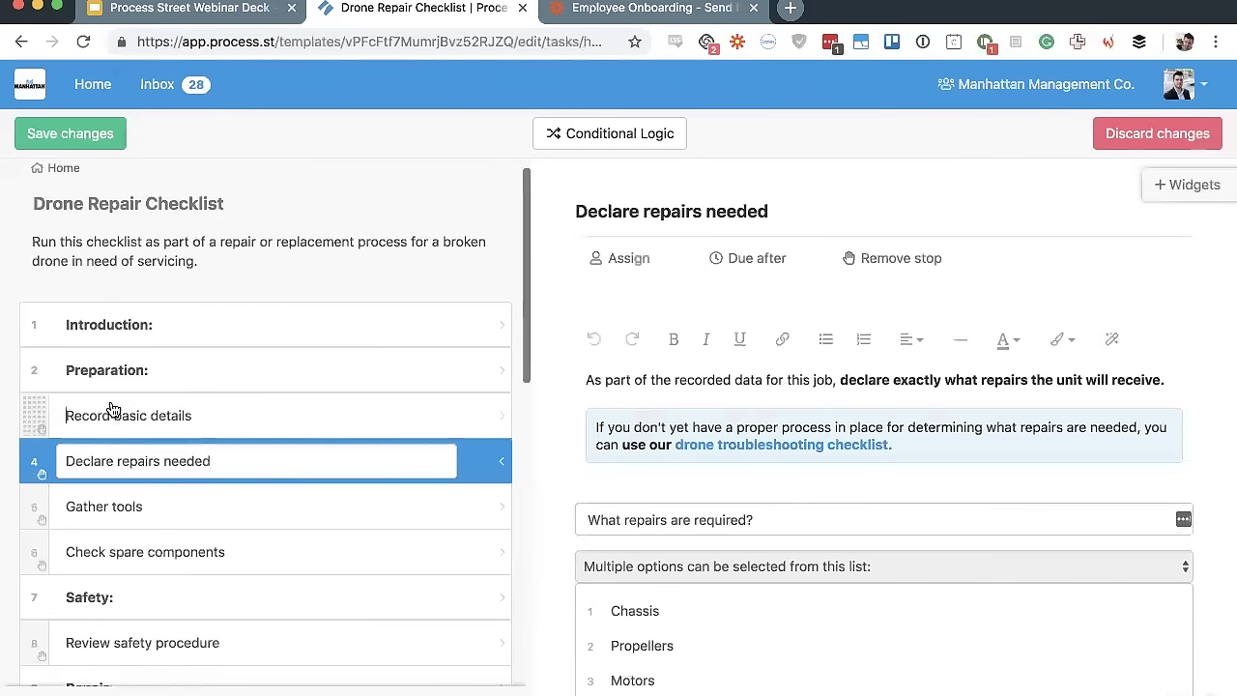
{"action": "left_click", "coordinate": [111, 411]}
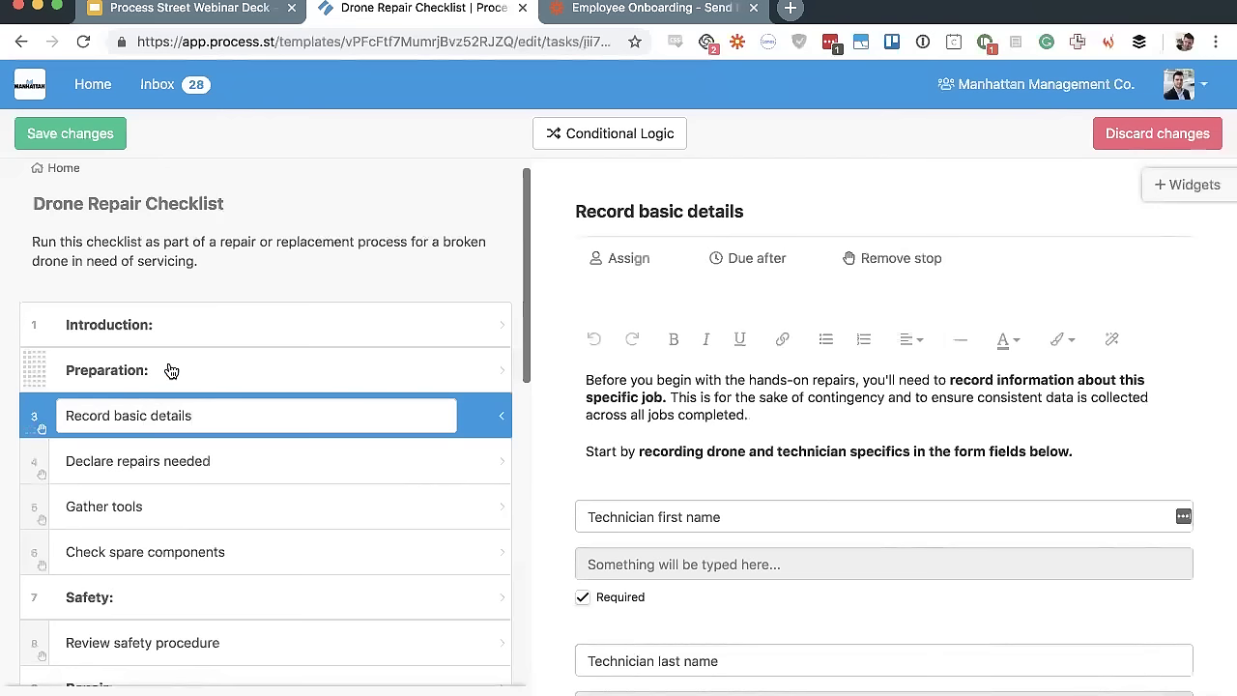
{"action": "scroll", "coordinate": [171, 371], "scroll_direction": "down", "scroll_amount": 3}
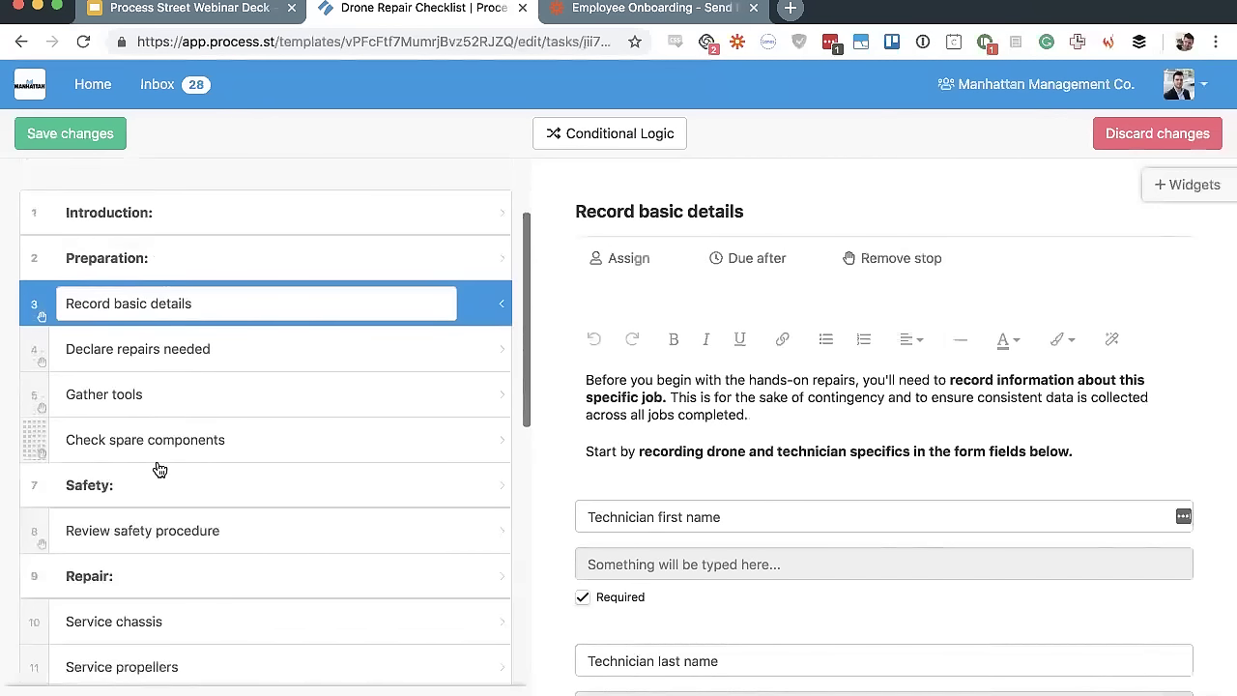
{"action": "scroll", "coordinate": [107, 616], "scroll_direction": "down", "scroll_amount": 10}
{"action": "scroll", "coordinate": [103, 561], "scroll_direction": "up", "scroll_amount": 15}
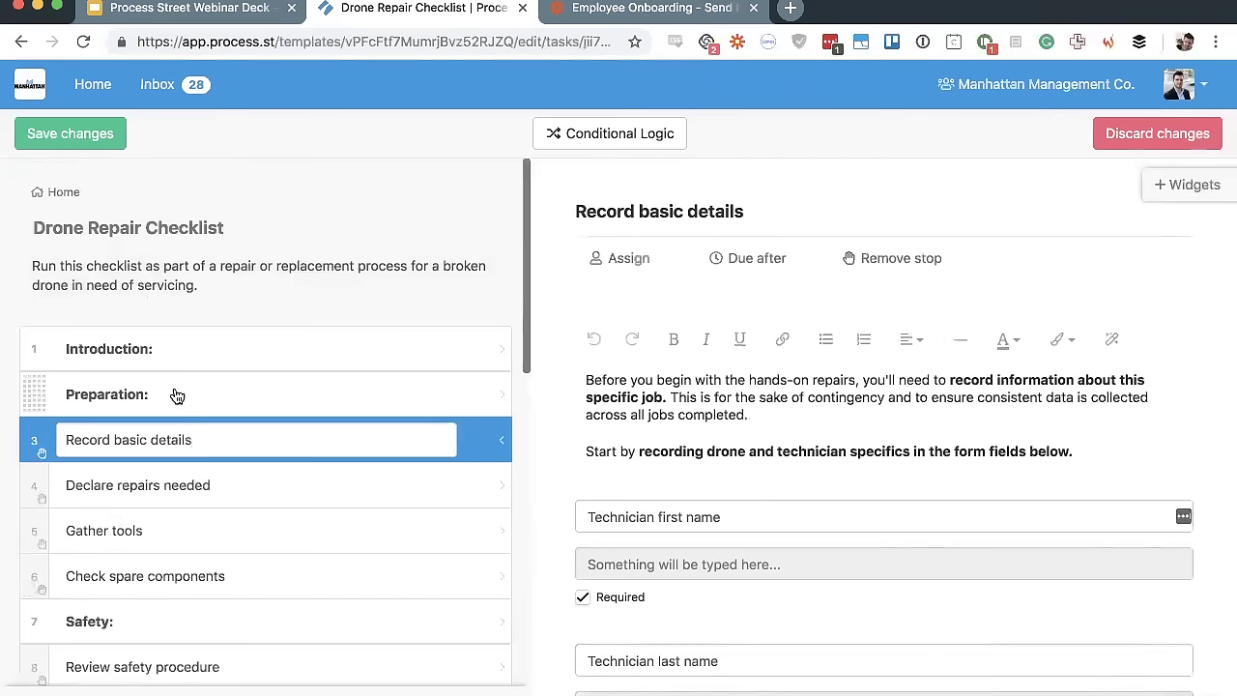
{"action": "type", "text": ":"}
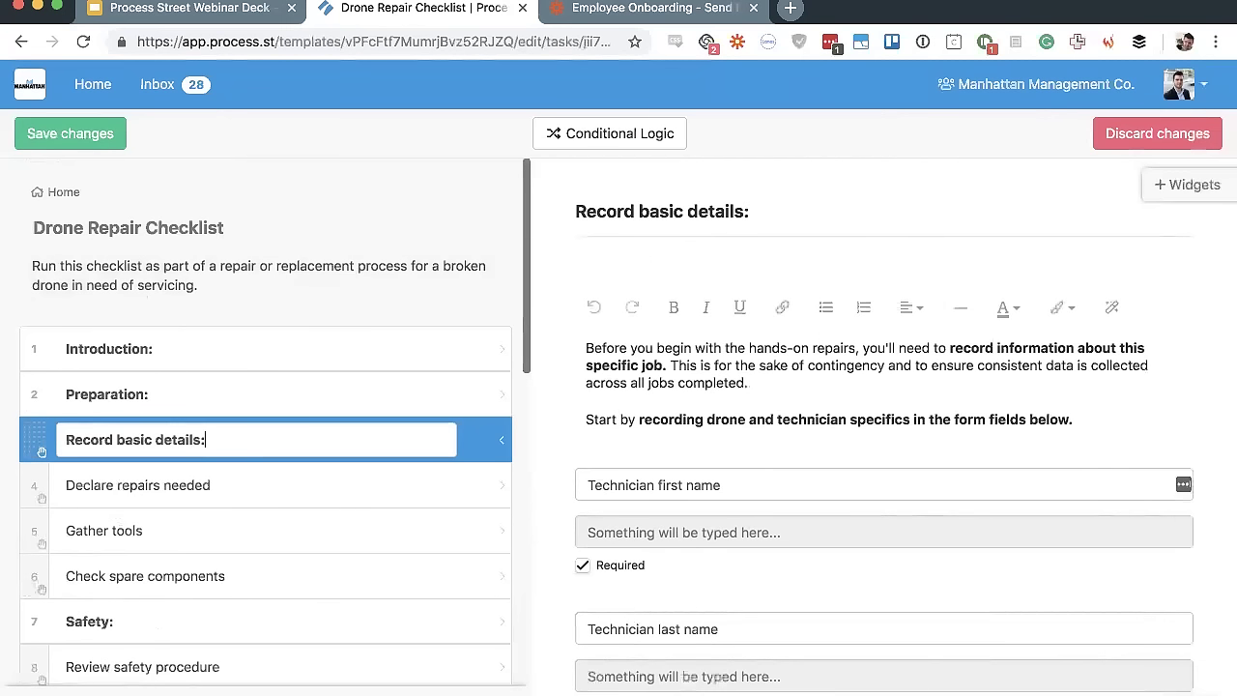
{"action": "key", "text": "BackSpace"}
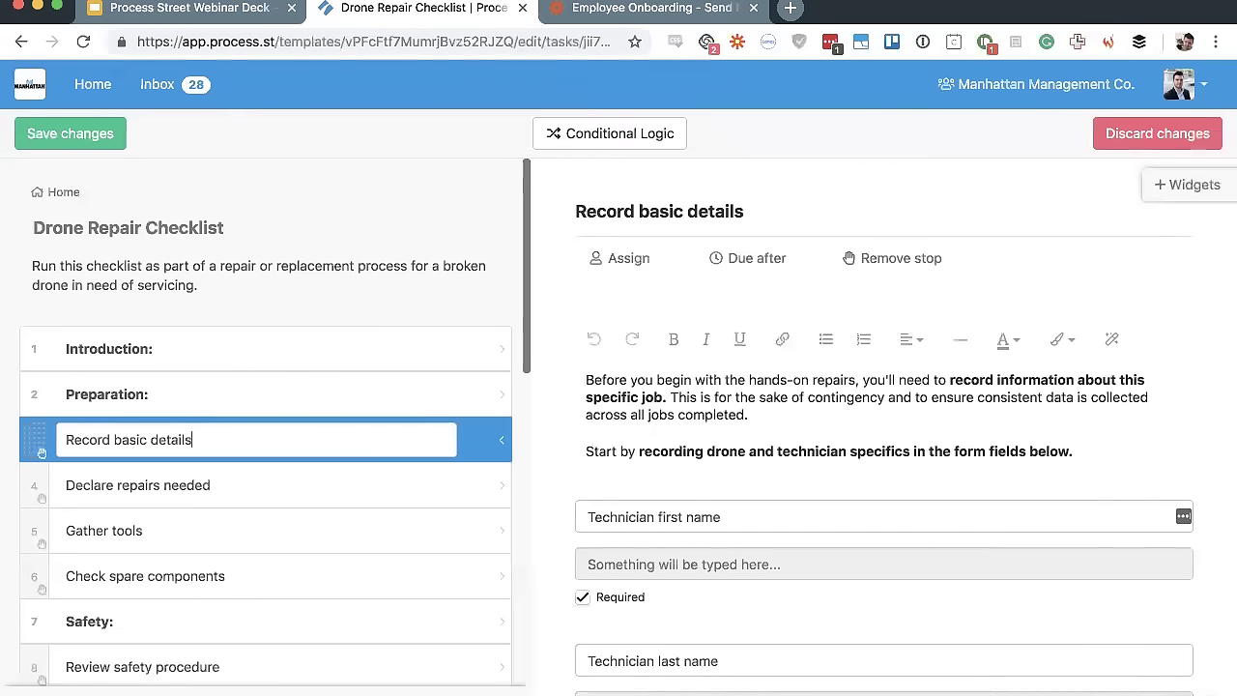
Revisit Preparation and Introduction, then reopen Record basic details to review its technician and drone model fields
{"action": "left_click", "coordinate": [189, 398]}
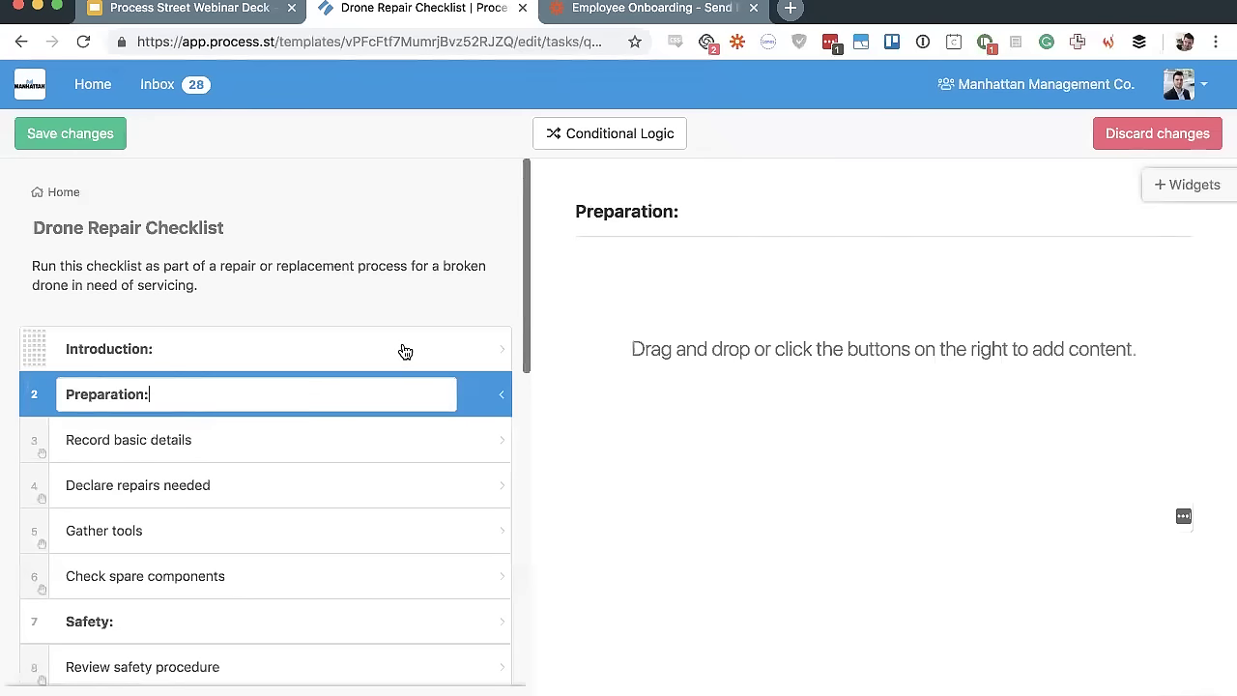
{"action": "left_click", "coordinate": [405, 351]}
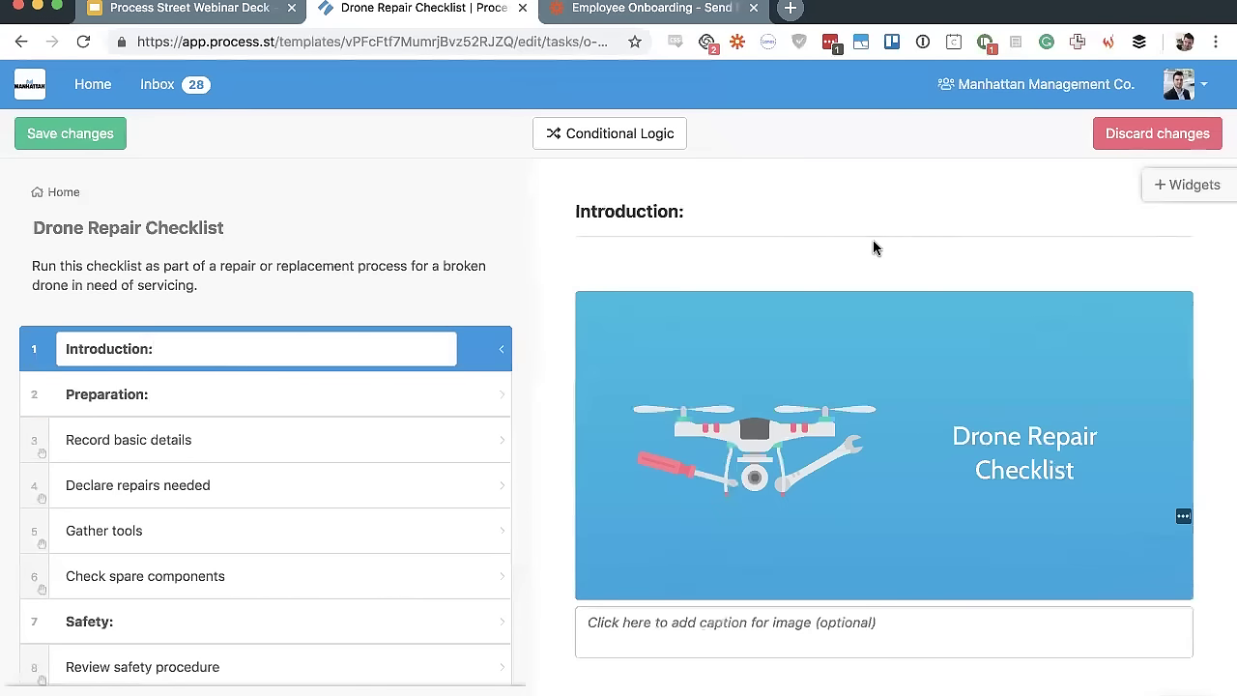
{"action": "scroll", "coordinate": [673, 386], "scroll_direction": "down", "scroll_amount": 5}
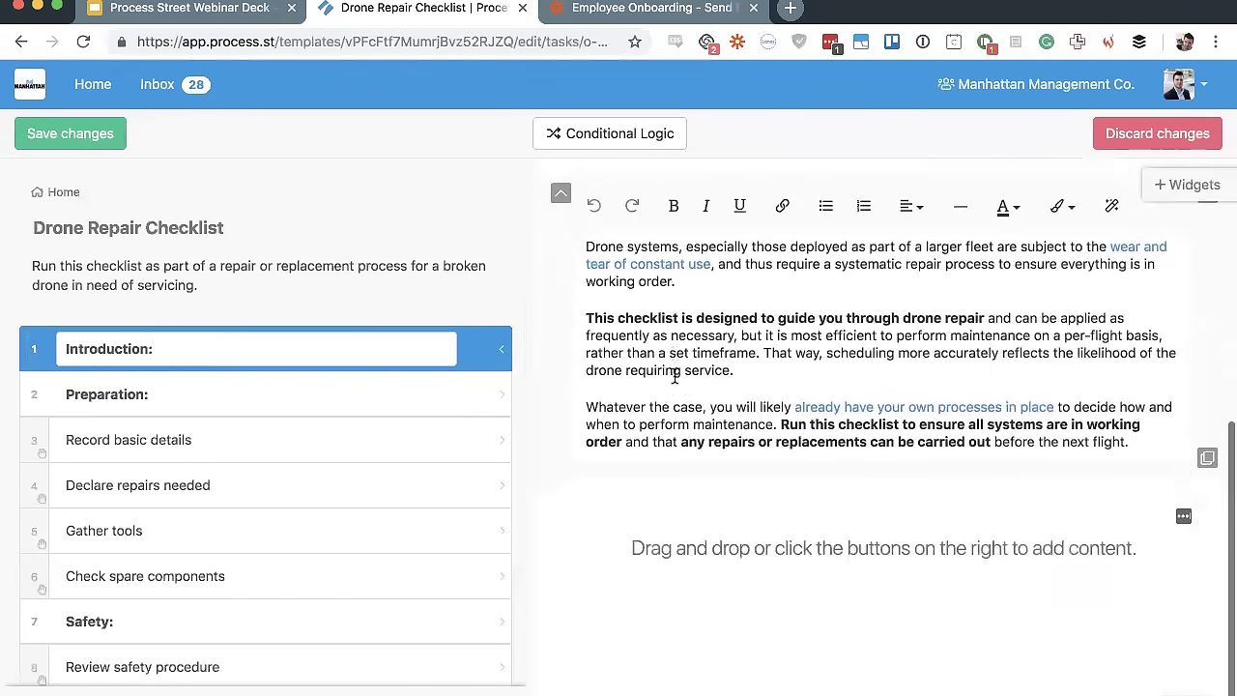
{"action": "left_click", "coordinate": [223, 438]}
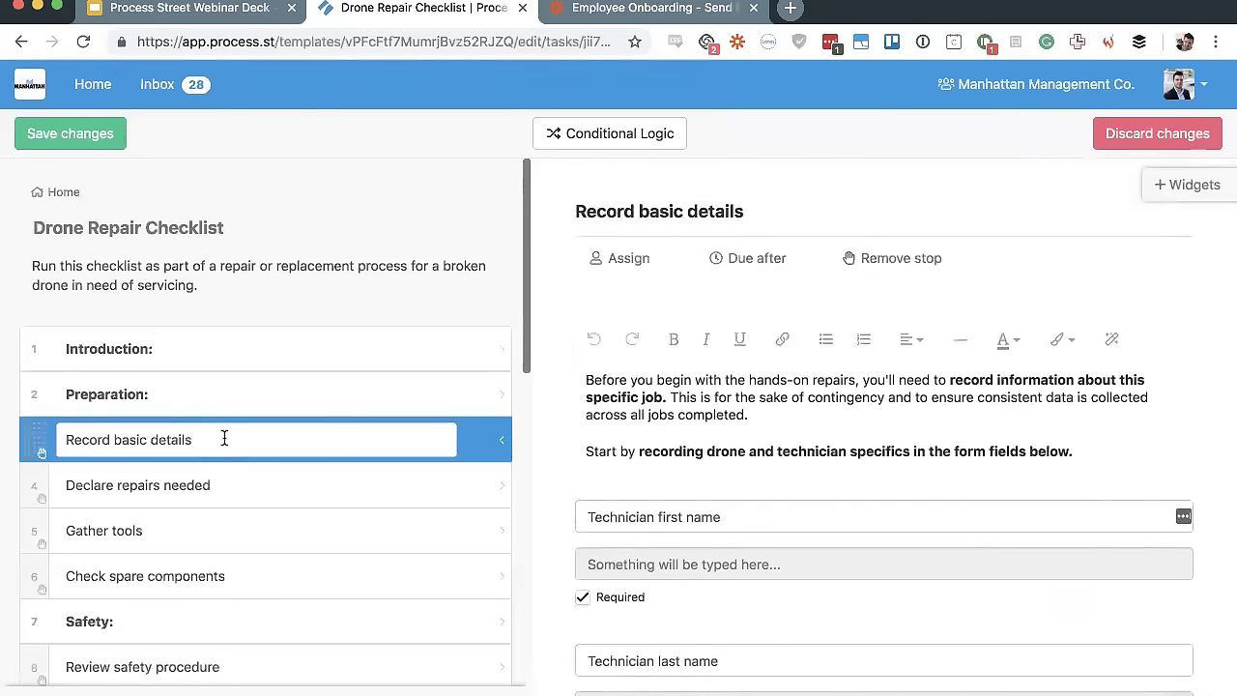
{"action": "scroll", "coordinate": [866, 383], "scroll_direction": "down", "scroll_amount": 2}
{"action": "scroll", "coordinate": [865, 383], "scroll_direction": "down", "scroll_amount": 2}
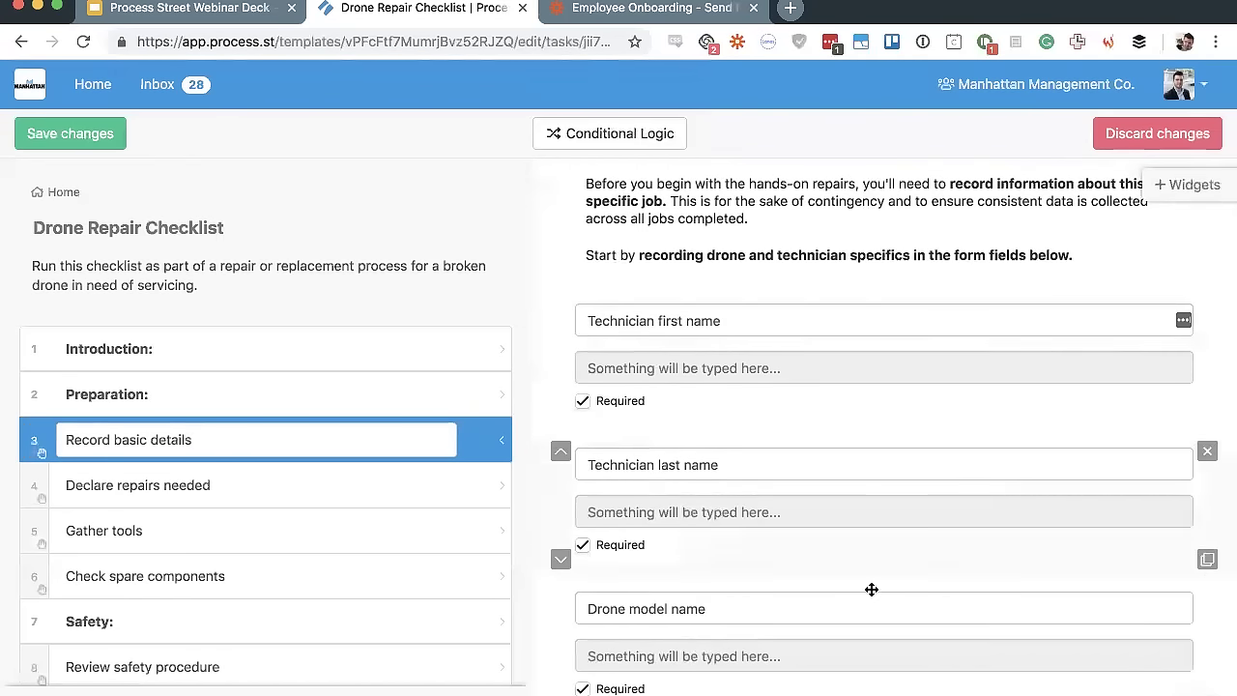
{"action": "scroll", "coordinate": [889, 201], "scroll_direction": "up", "scroll_amount": 4}
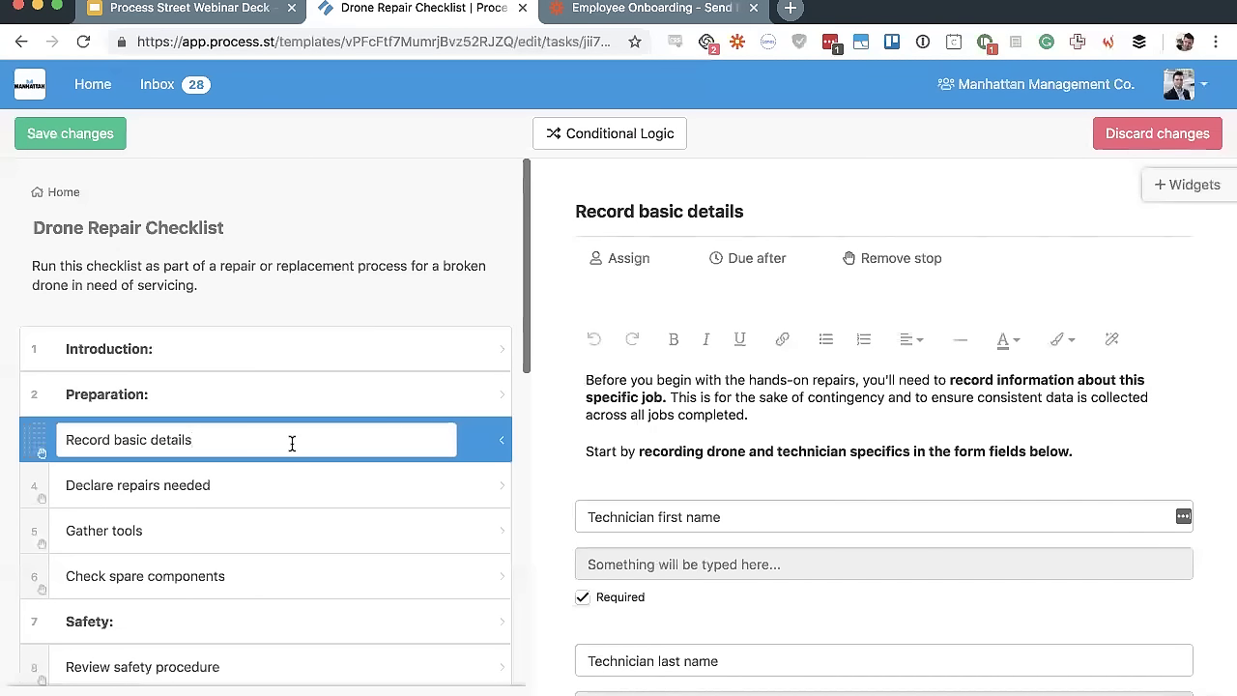
{"action": "key", "text": "Return"}
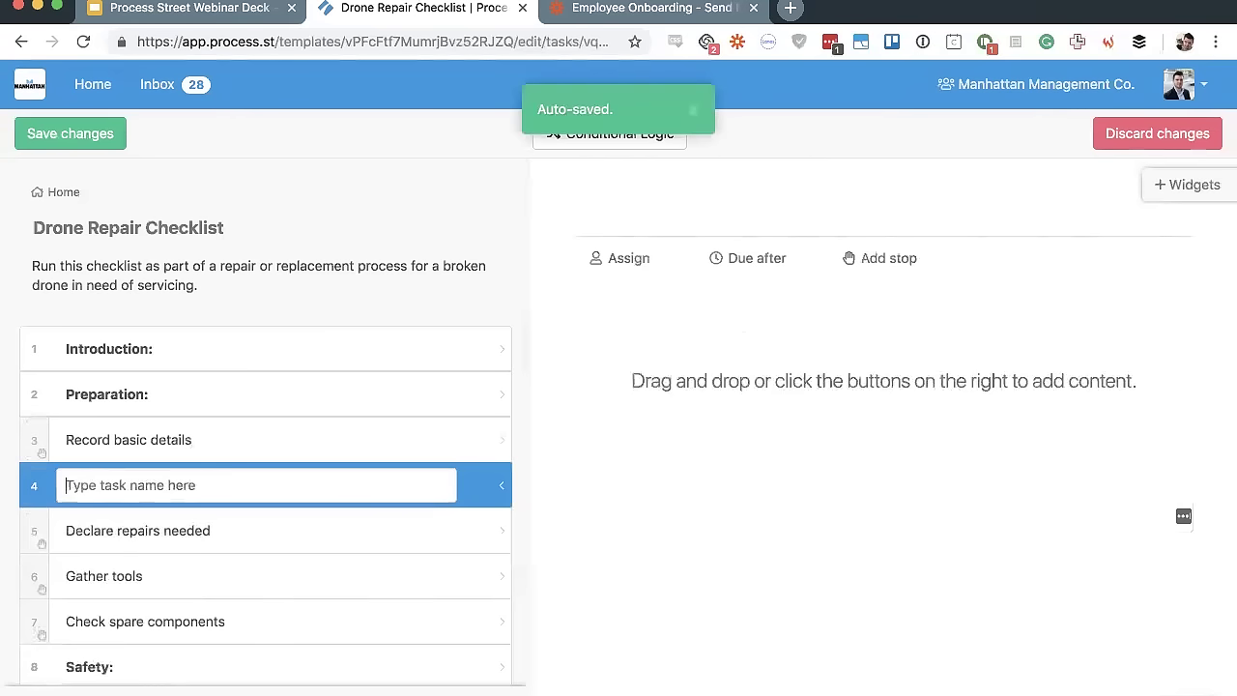
{"action": "key", "text": "Return"}
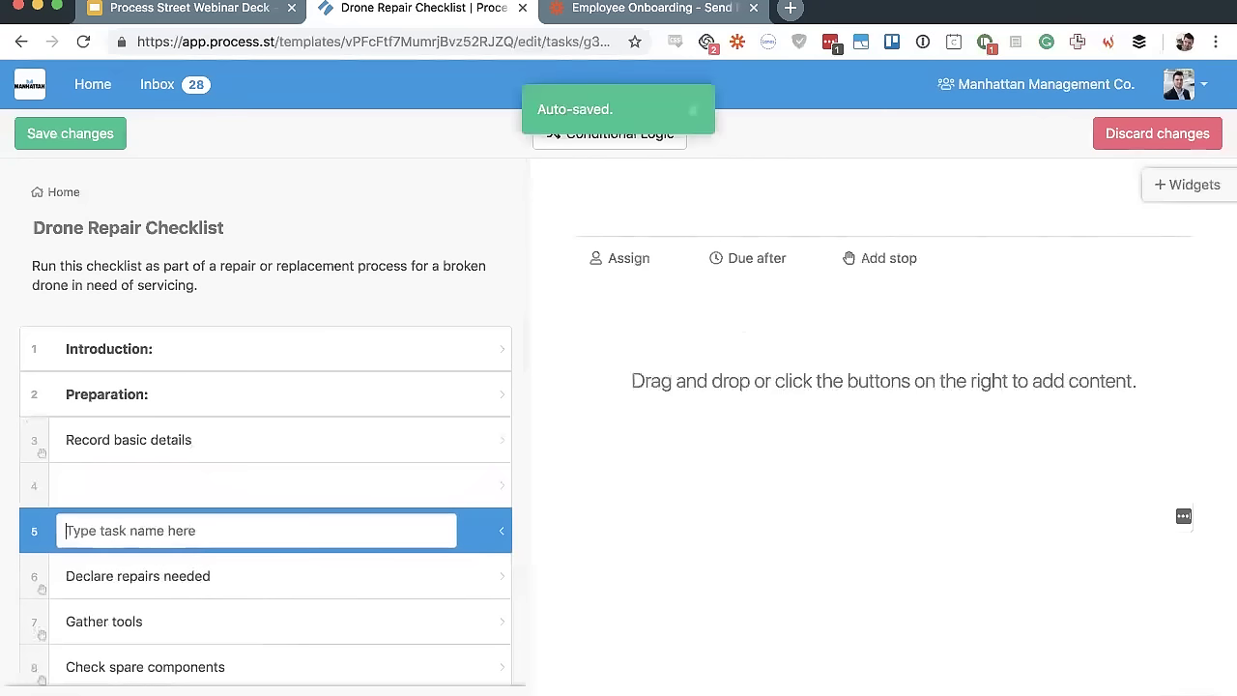
{"action": "key", "text": "shift+Return"}
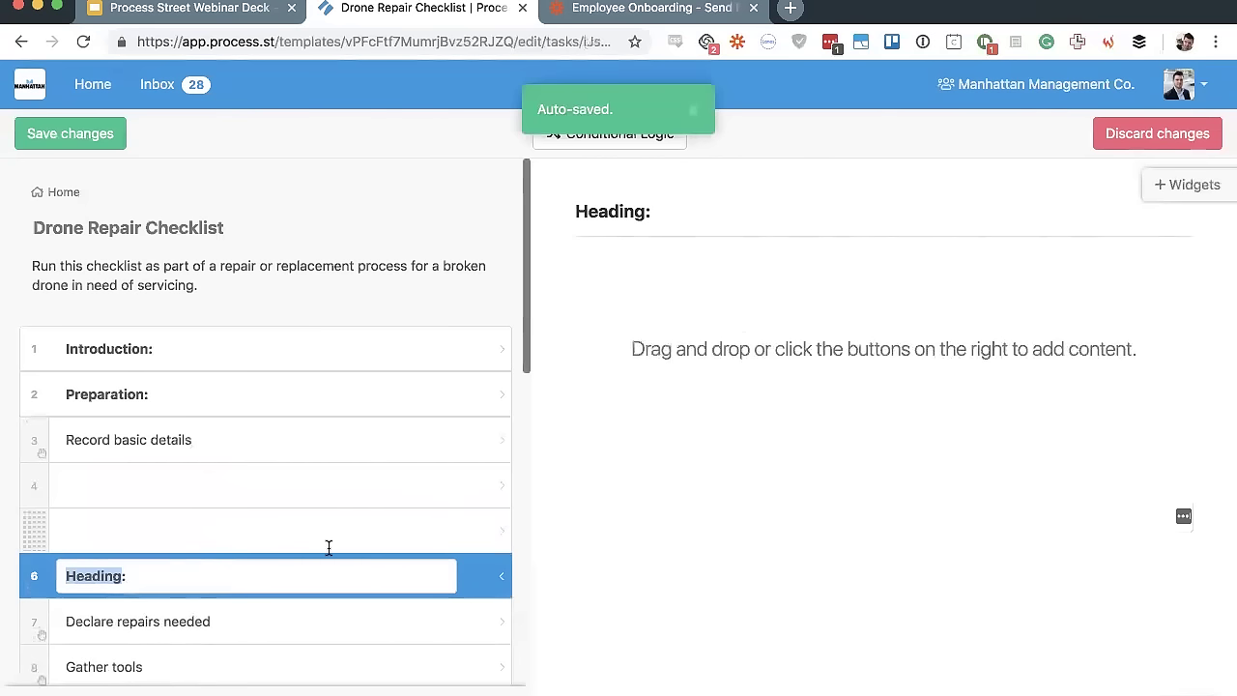
{"action": "key", "text": "BackSpace"}
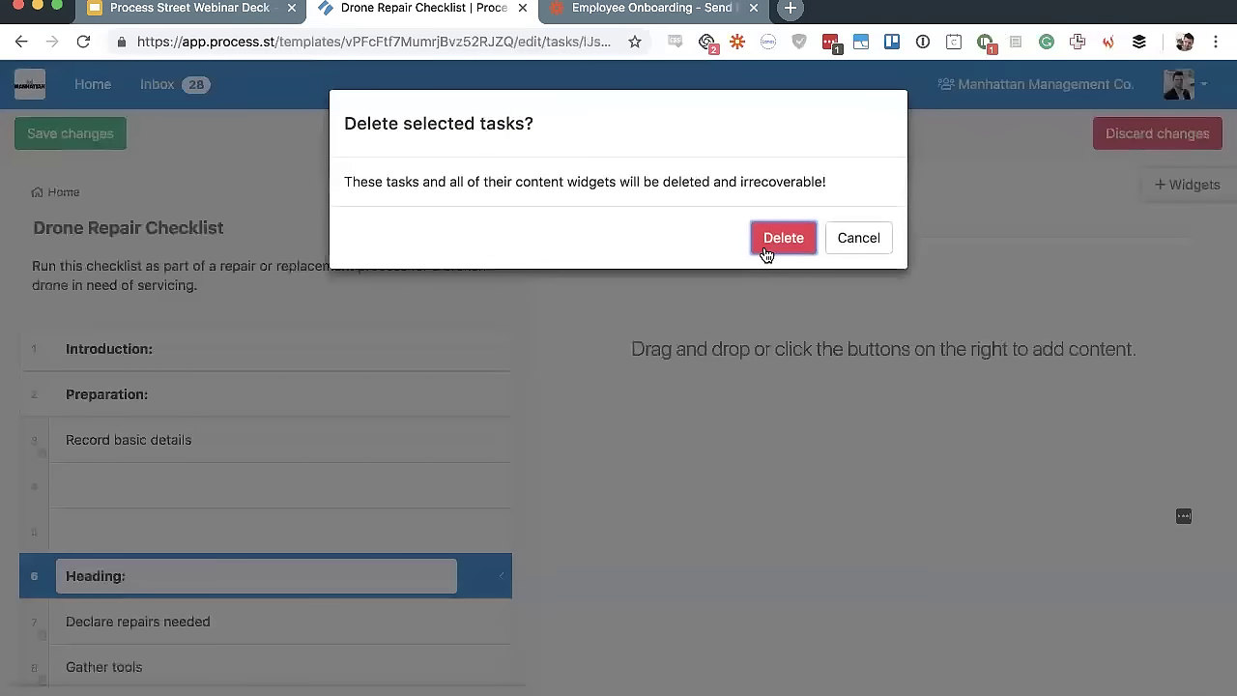
{"action": "left_click", "coordinate": [774, 249]}
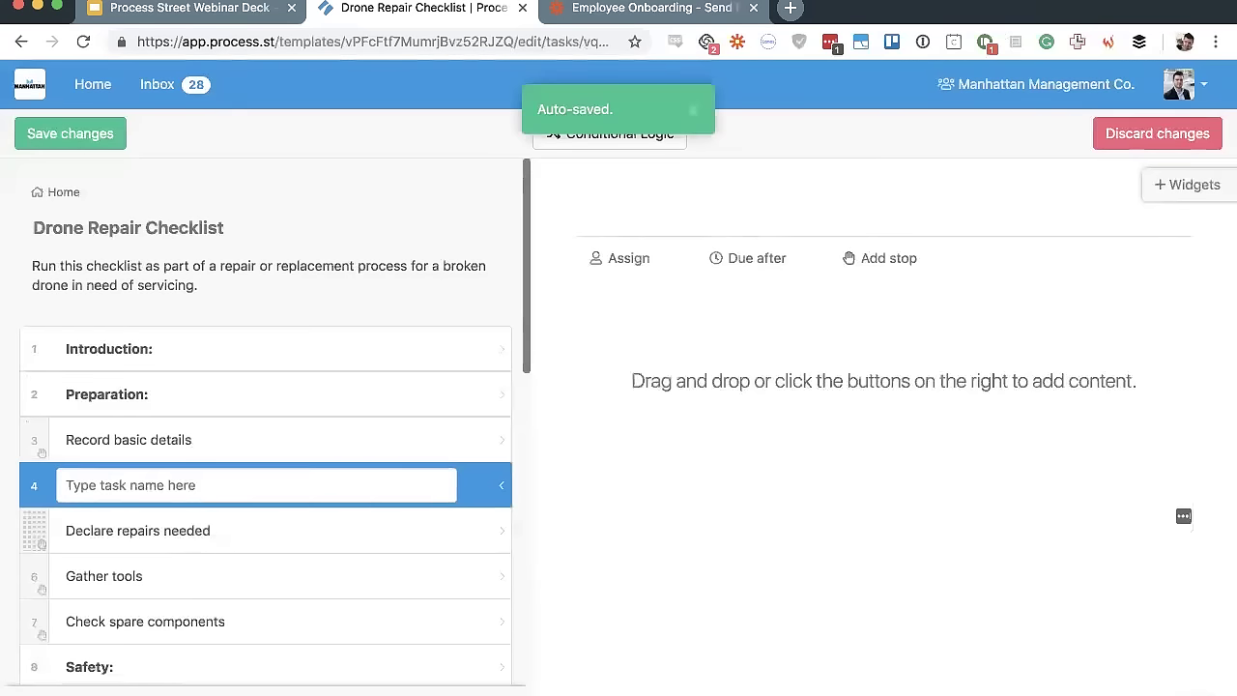
{"action": "key", "text": "BackSpace"}
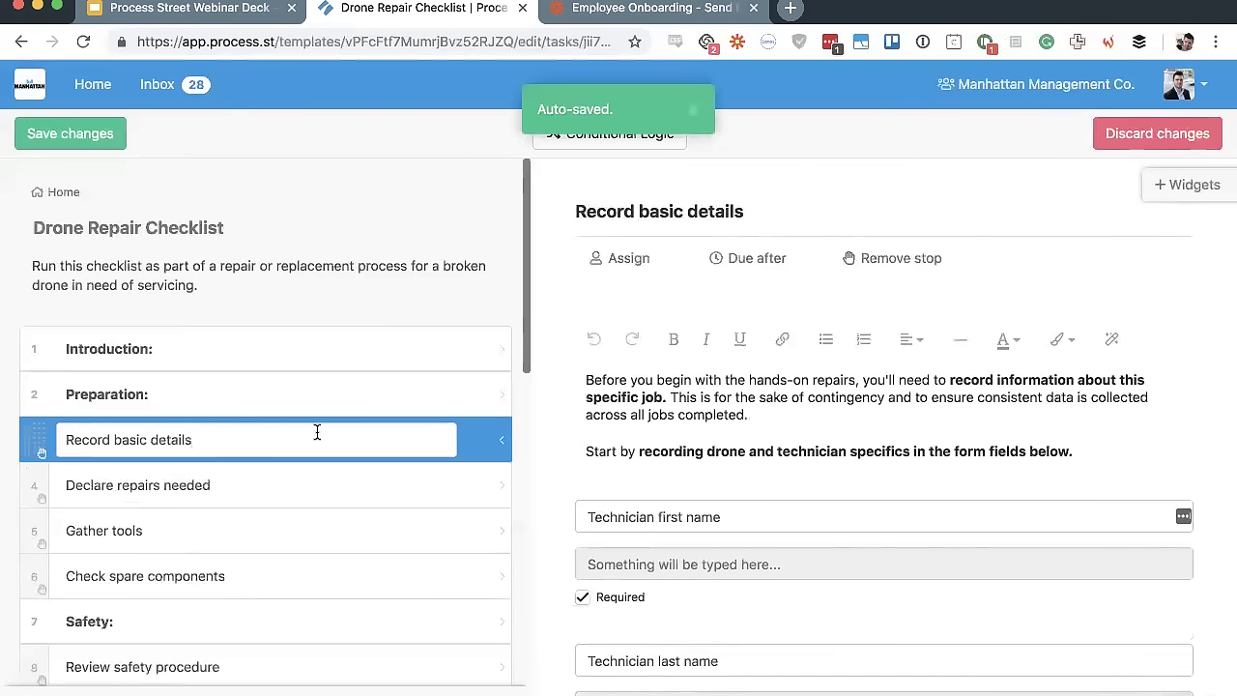
{"action": "scroll", "coordinate": [842, 414], "scroll_direction": "down", "scroll_amount": 10}
{"action": "scroll", "coordinate": [842, 387], "scroll_direction": "up", "scroll_amount": 10}
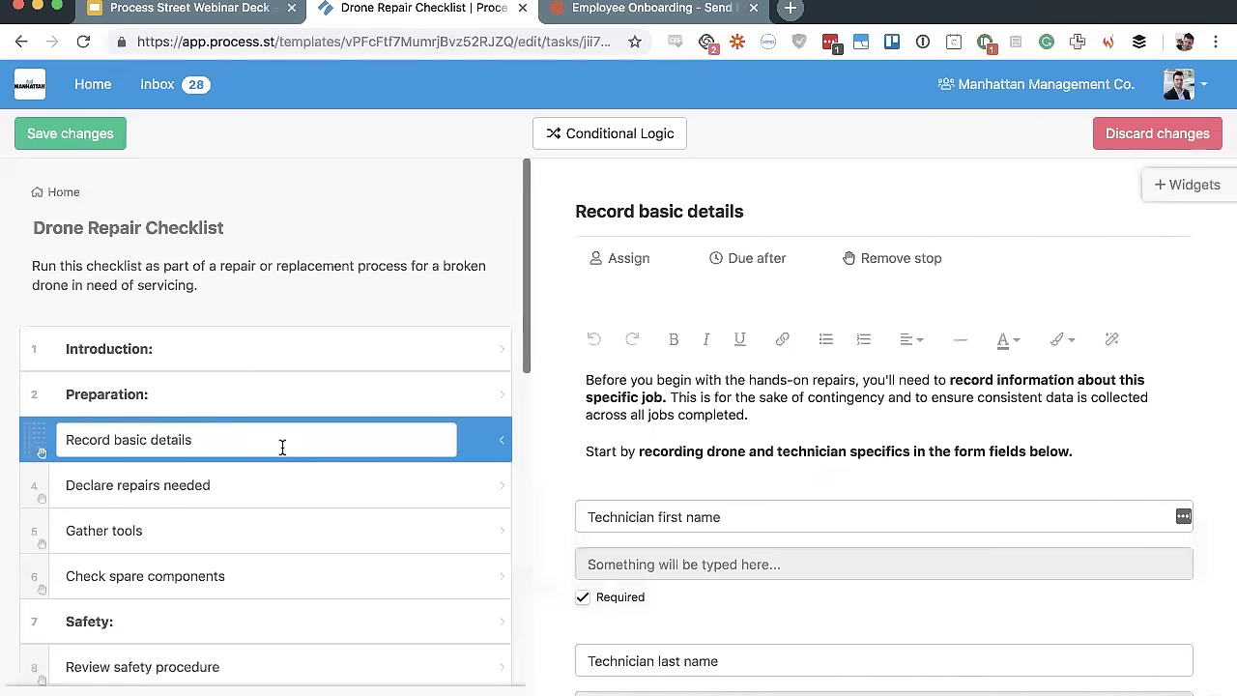
{"action": "key", "text": "super+d"}
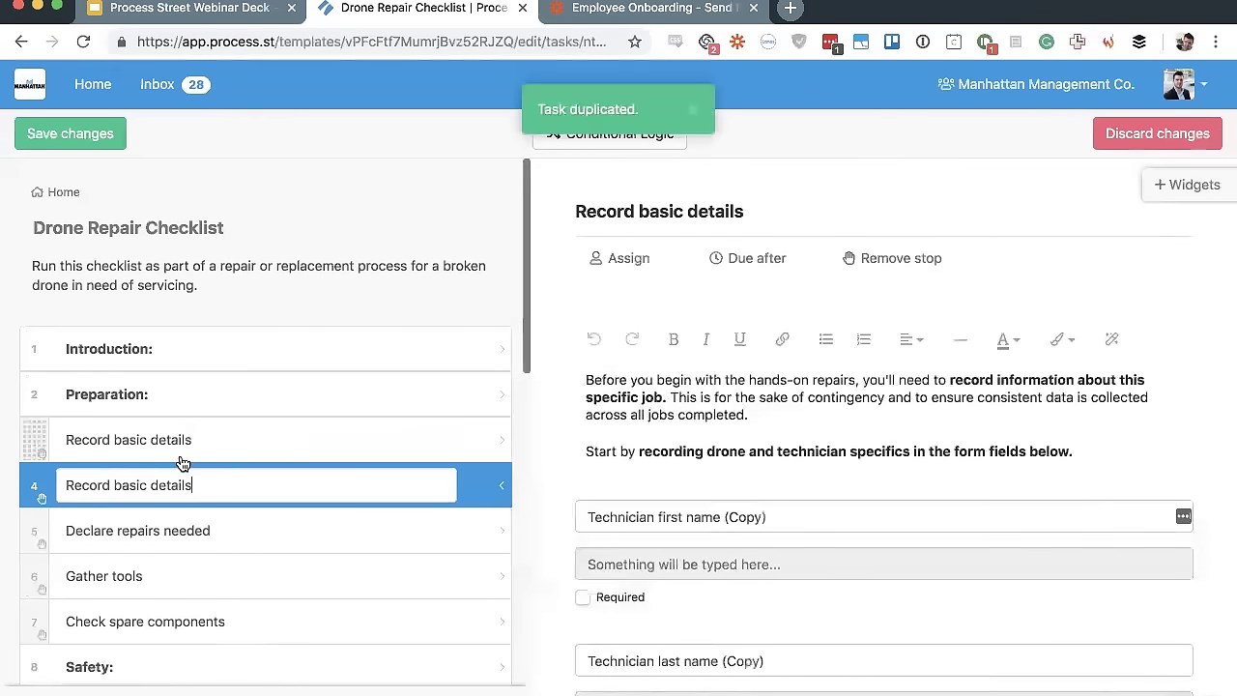
{"action": "scroll", "coordinate": [812, 392], "scroll_direction": "down", "scroll_amount": 15}
{"action": "scroll", "coordinate": [812, 396], "scroll_direction": "up", "scroll_amount": 15}
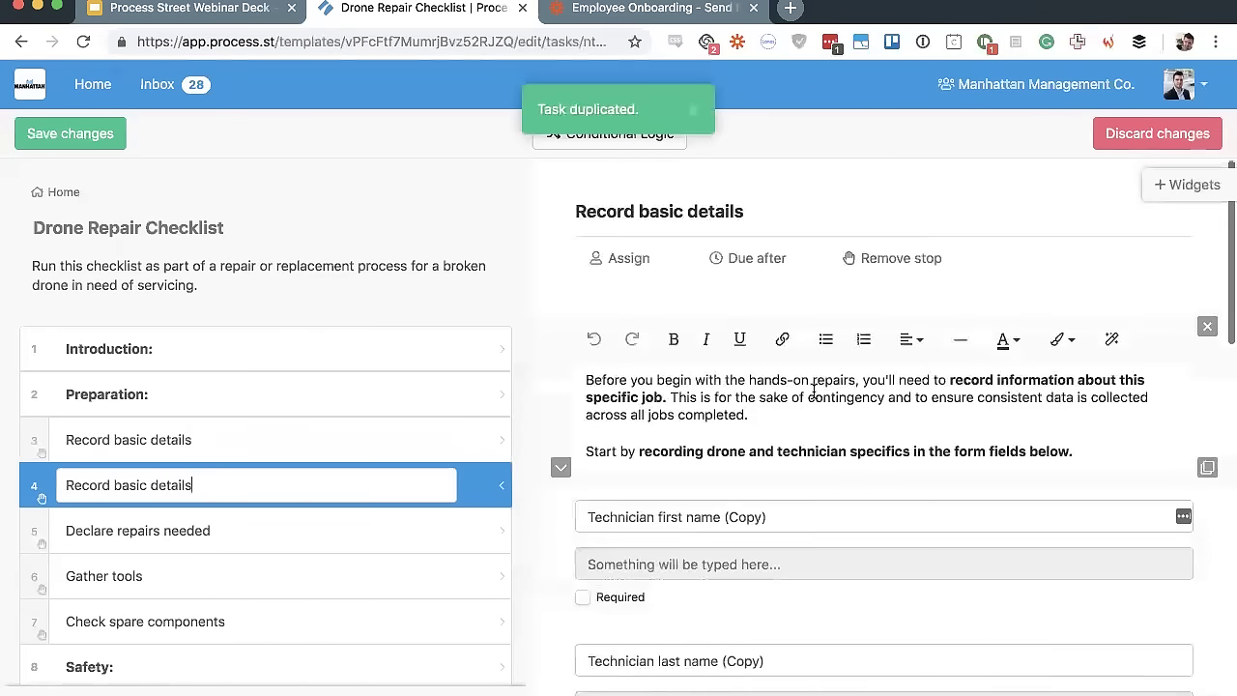
{"action": "key", "text": "Delete"}
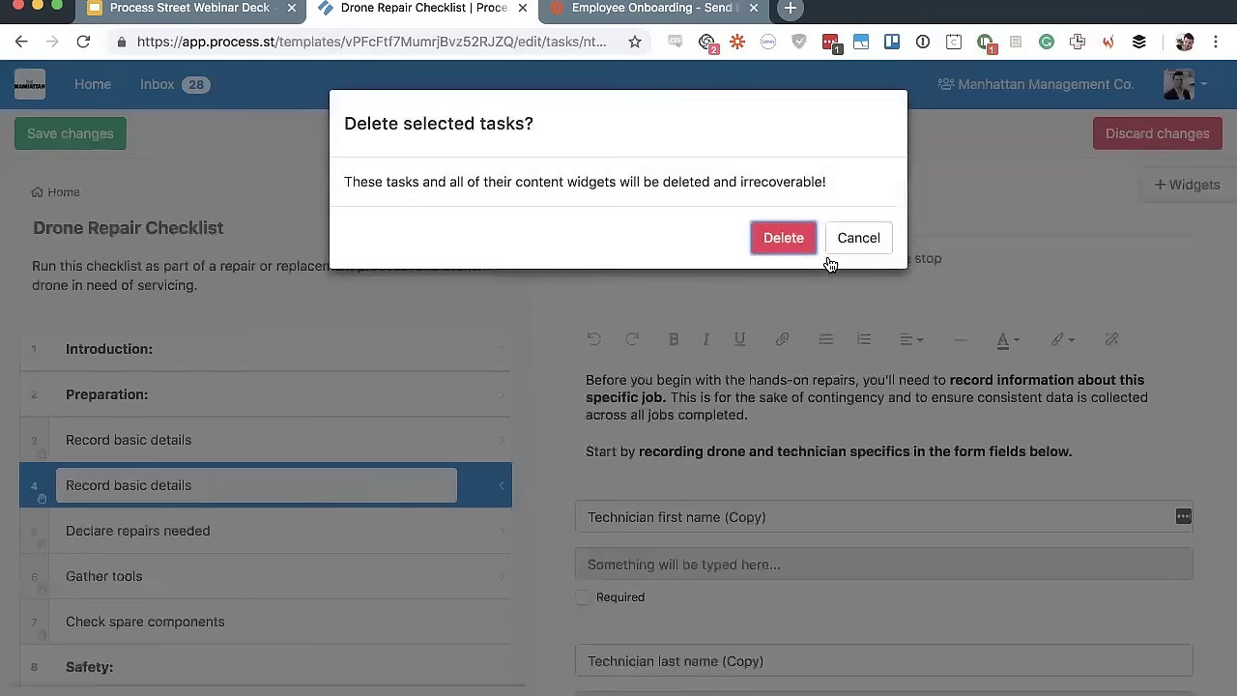
{"action": "left_click", "coordinate": [781, 237]}
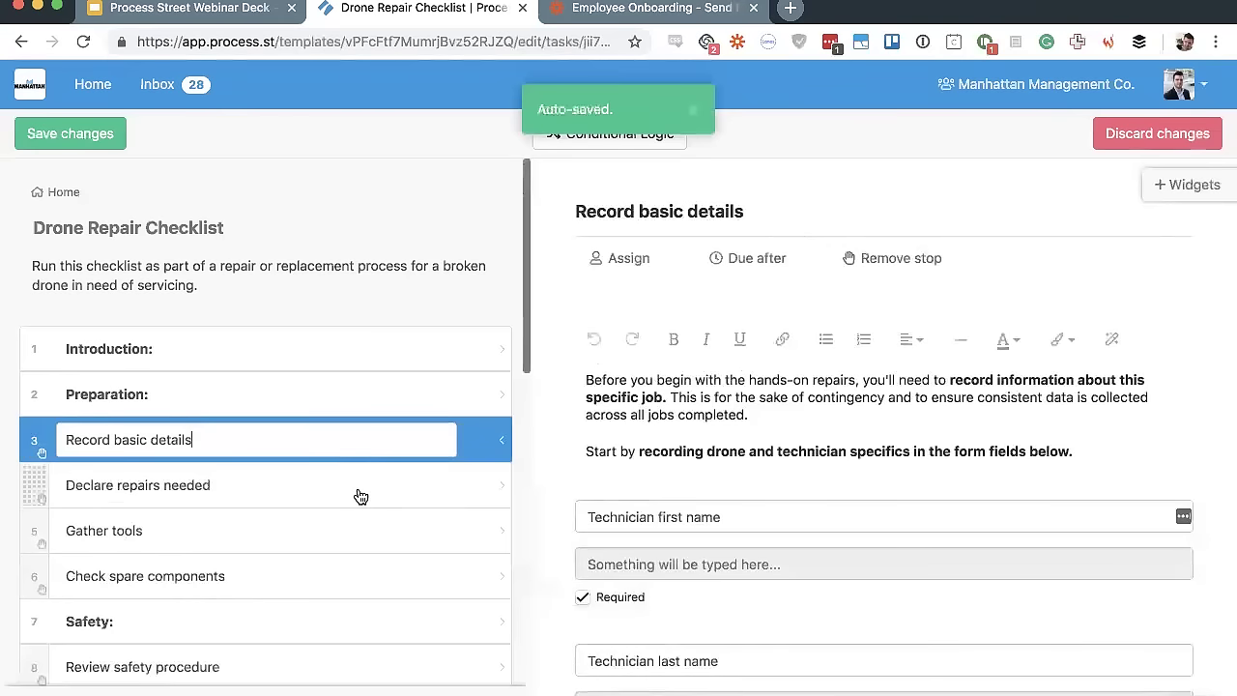
{"action": "scroll", "coordinate": [360, 496], "scroll_direction": "down", "scroll_amount": 3}
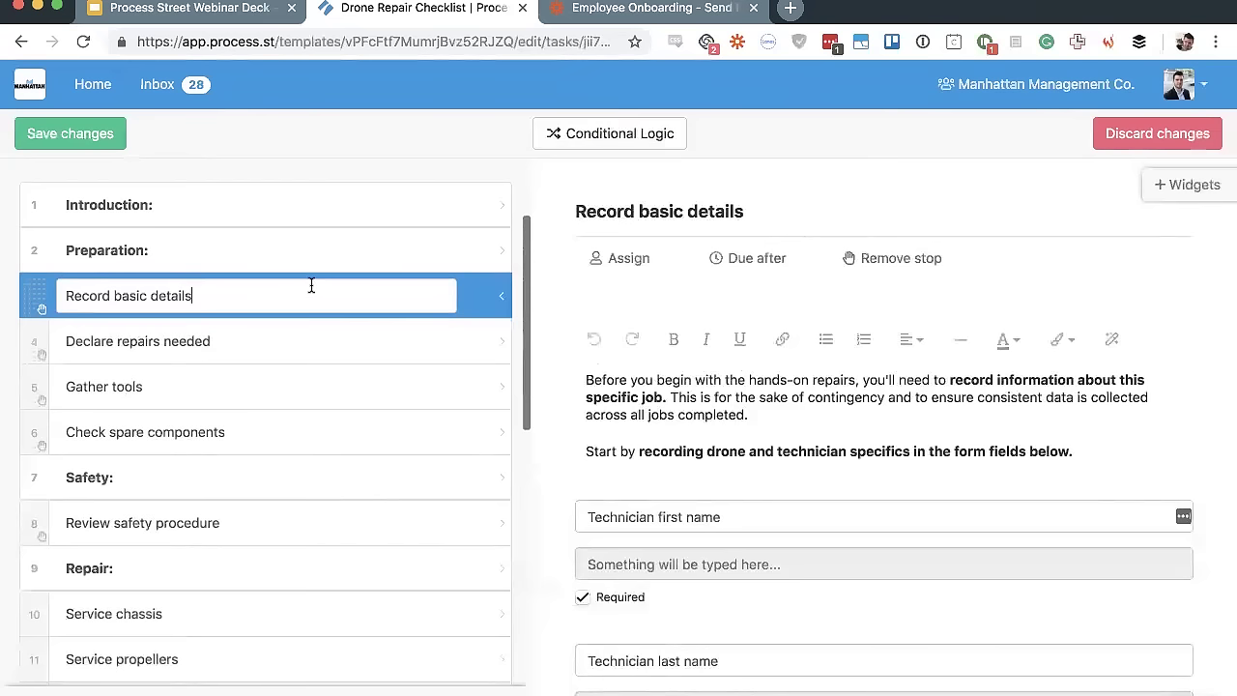
{"action": "scroll", "coordinate": [311, 290], "scroll_direction": "down", "scroll_amount": 1}
{"action": "scroll", "coordinate": [229, 271], "scroll_direction": "down", "scroll_amount": 15}
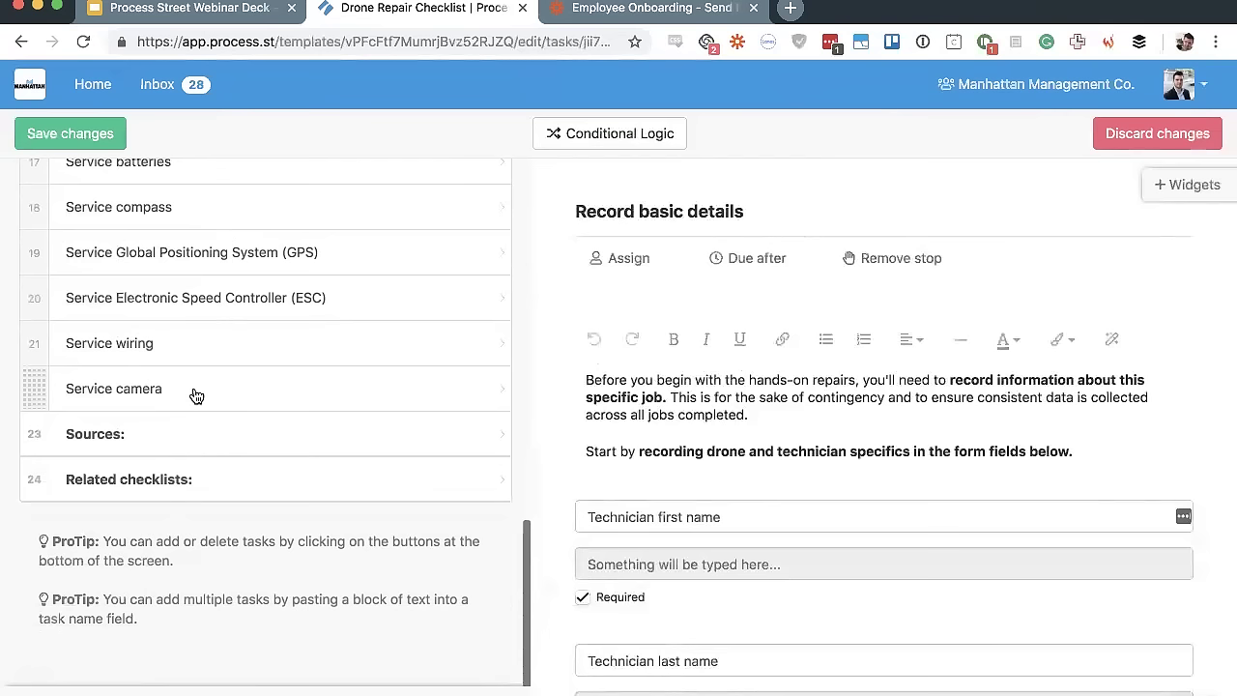
{"action": "left_click", "coordinate": [196, 395], "text": "shift"}
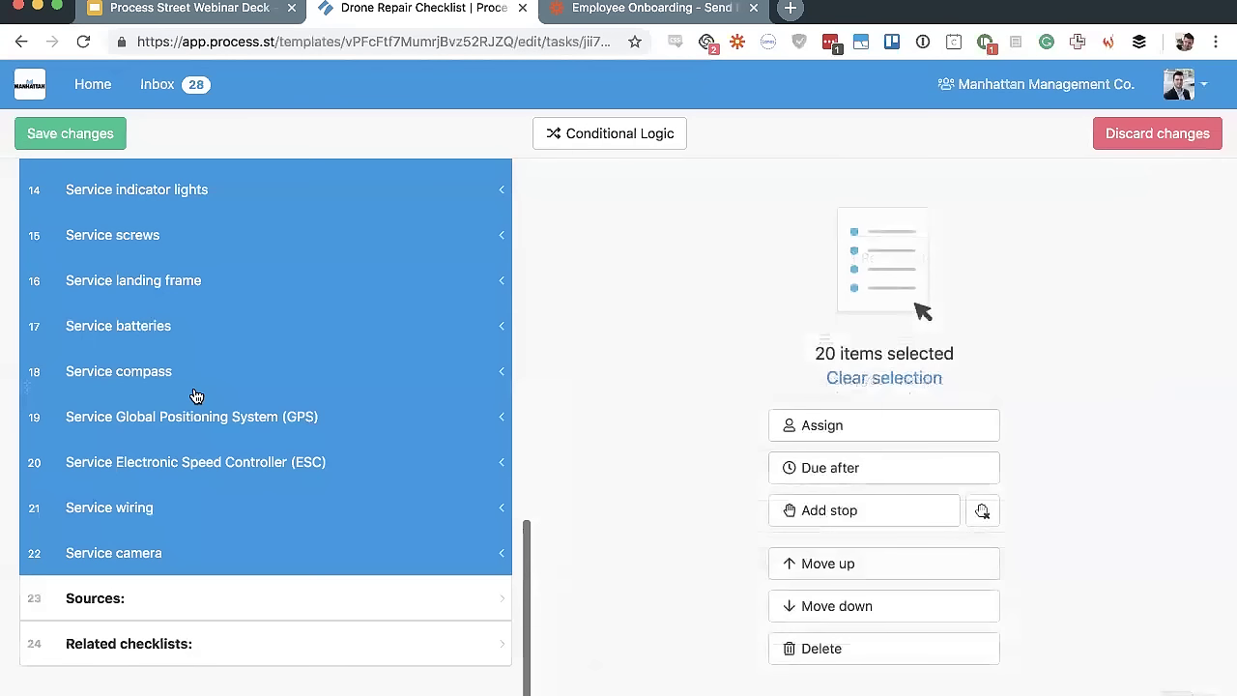
{"action": "scroll", "coordinate": [196, 395], "scroll_direction": "up", "scroll_amount": 15}
{"action": "scroll", "coordinate": [190, 488], "scroll_direction": "down", "scroll_amount": 15}
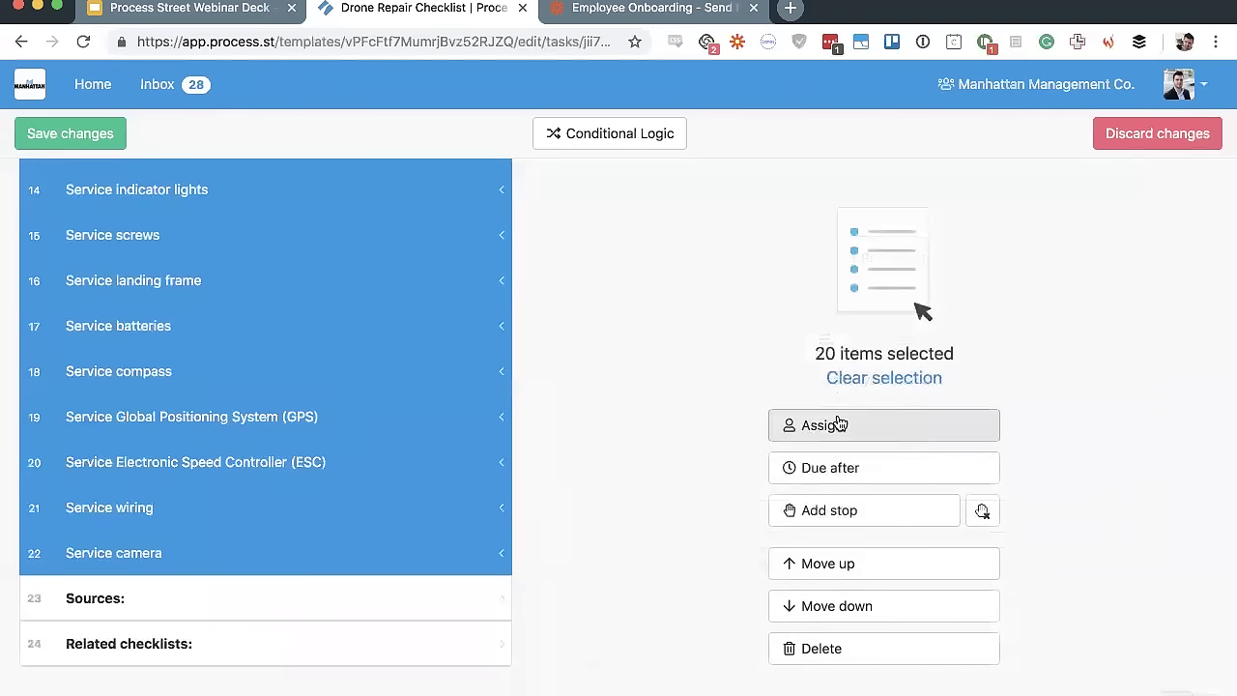
{"action": "left_click", "coordinate": [904, 429]}
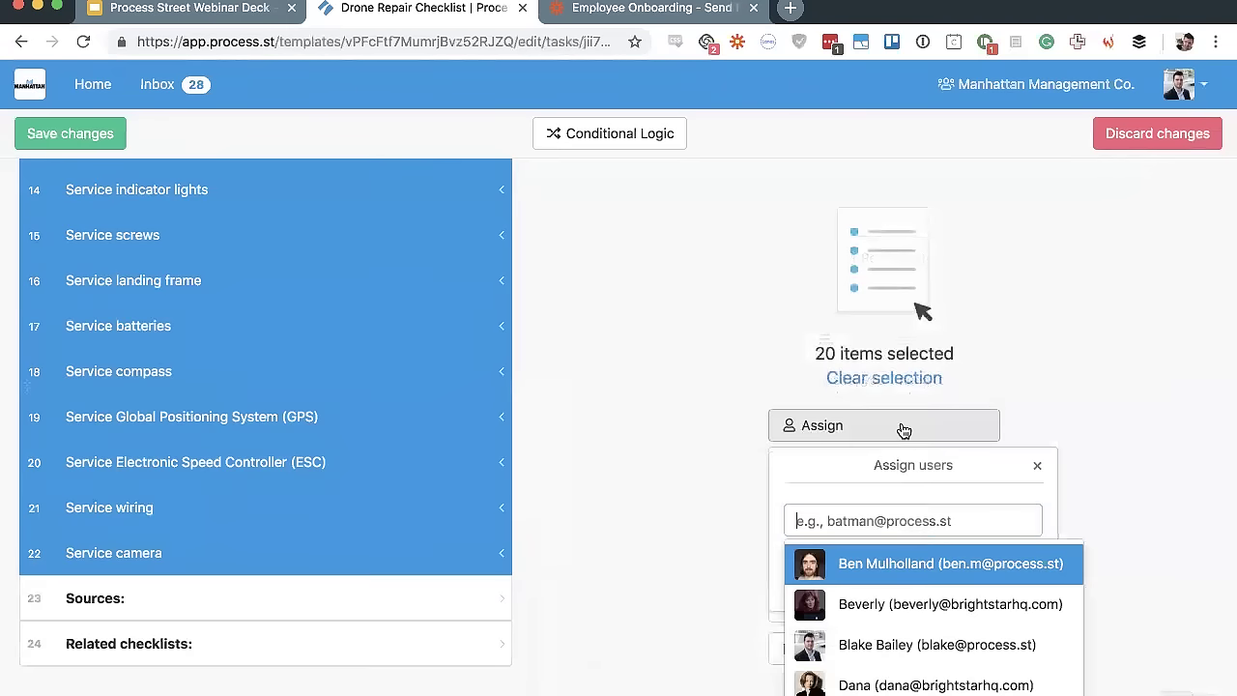
{"action": "left_click", "coordinate": [901, 569]}
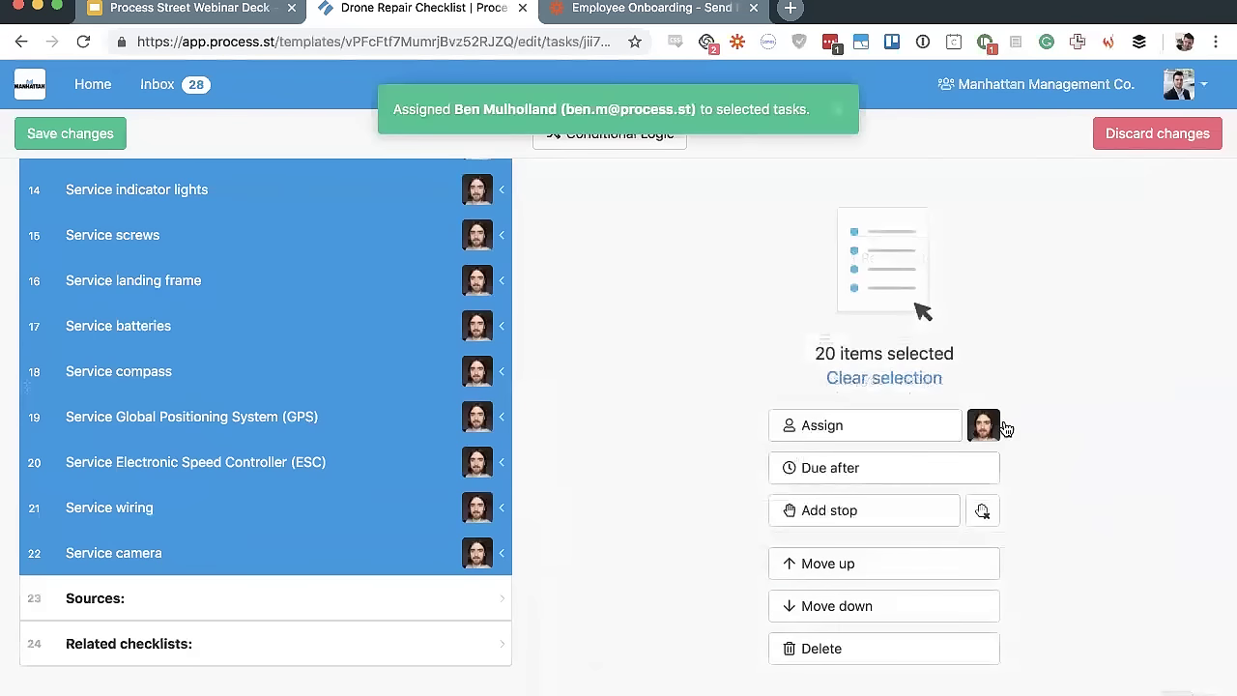
{"action": "left_click", "coordinate": [1005, 428]}
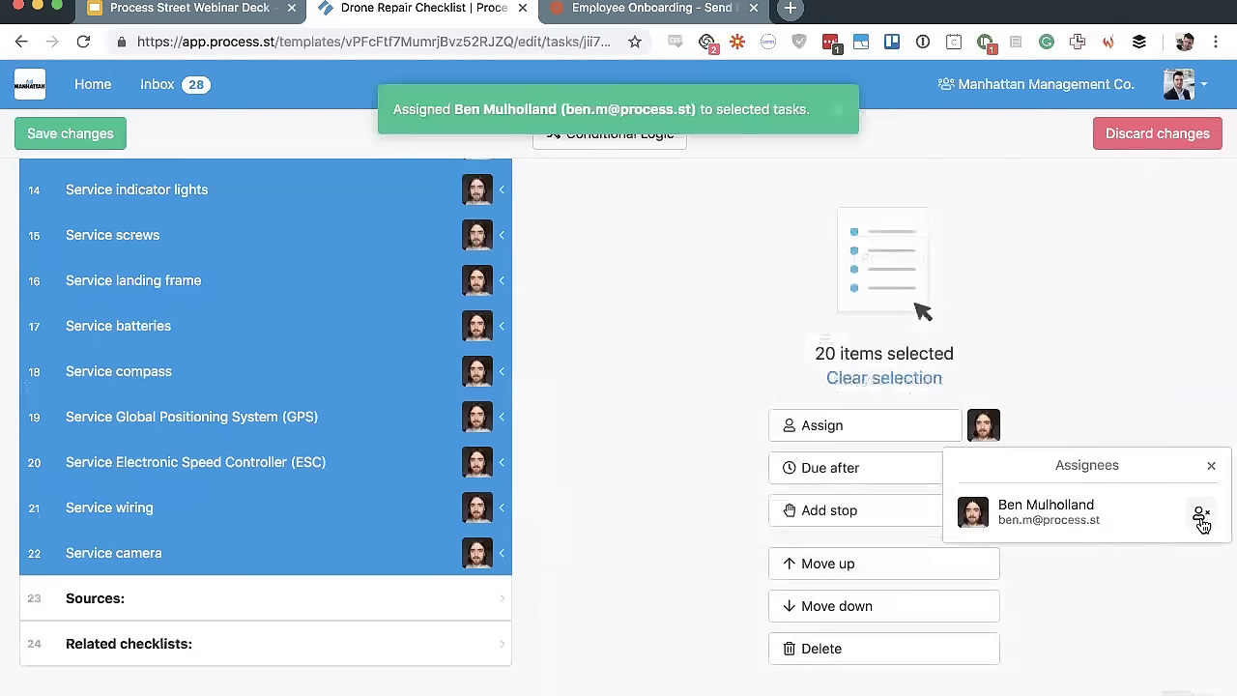
{"action": "left_click", "coordinate": [1201, 519]}
{"action": "left_click", "coordinate": [889, 519]}
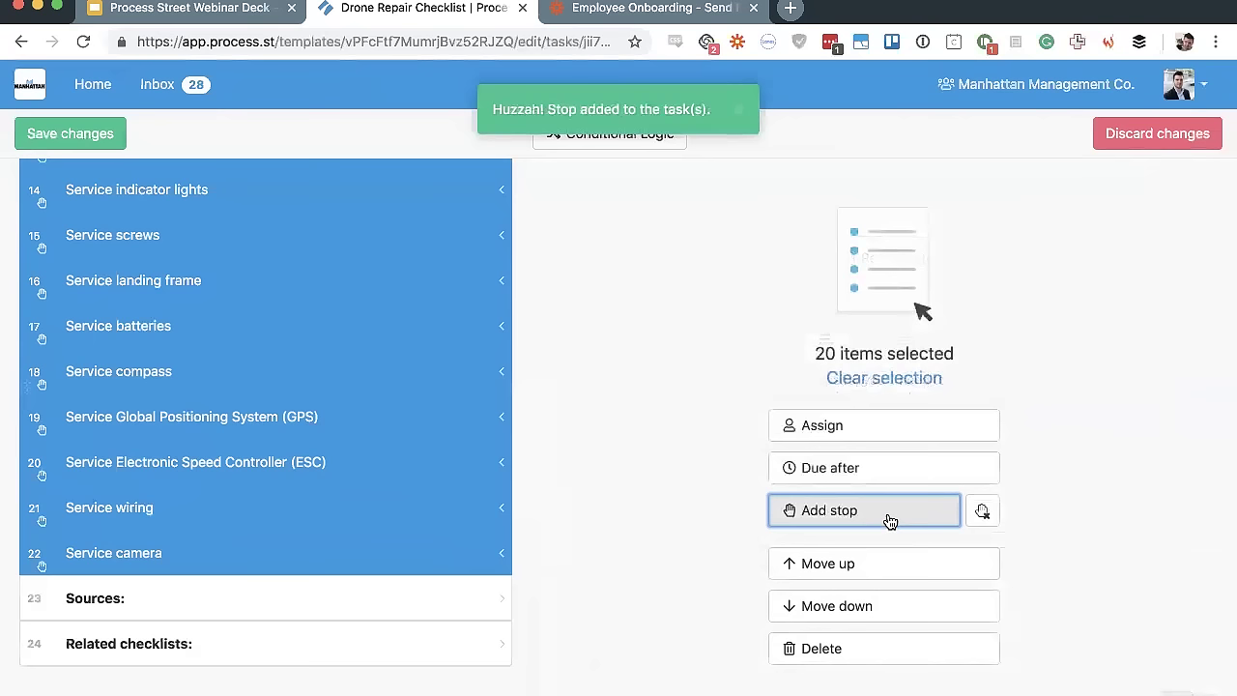
{"action": "left_click", "coordinate": [983, 512]}
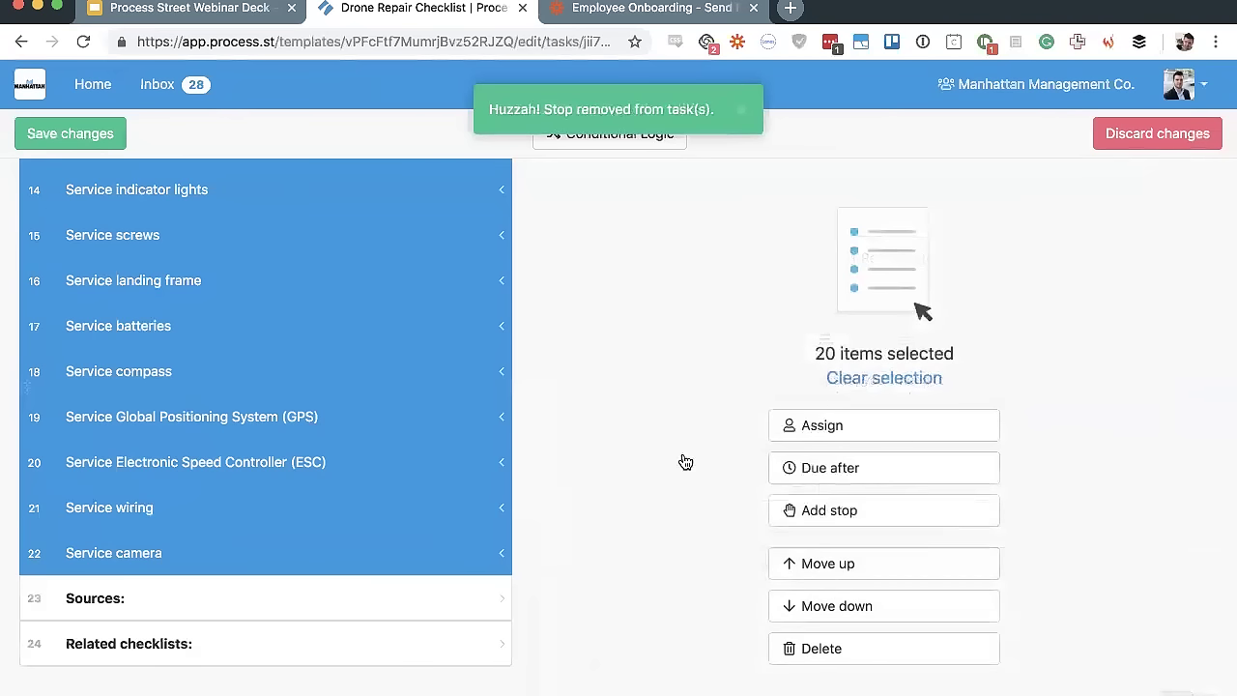
{"action": "left_click", "coordinate": [885, 378]}
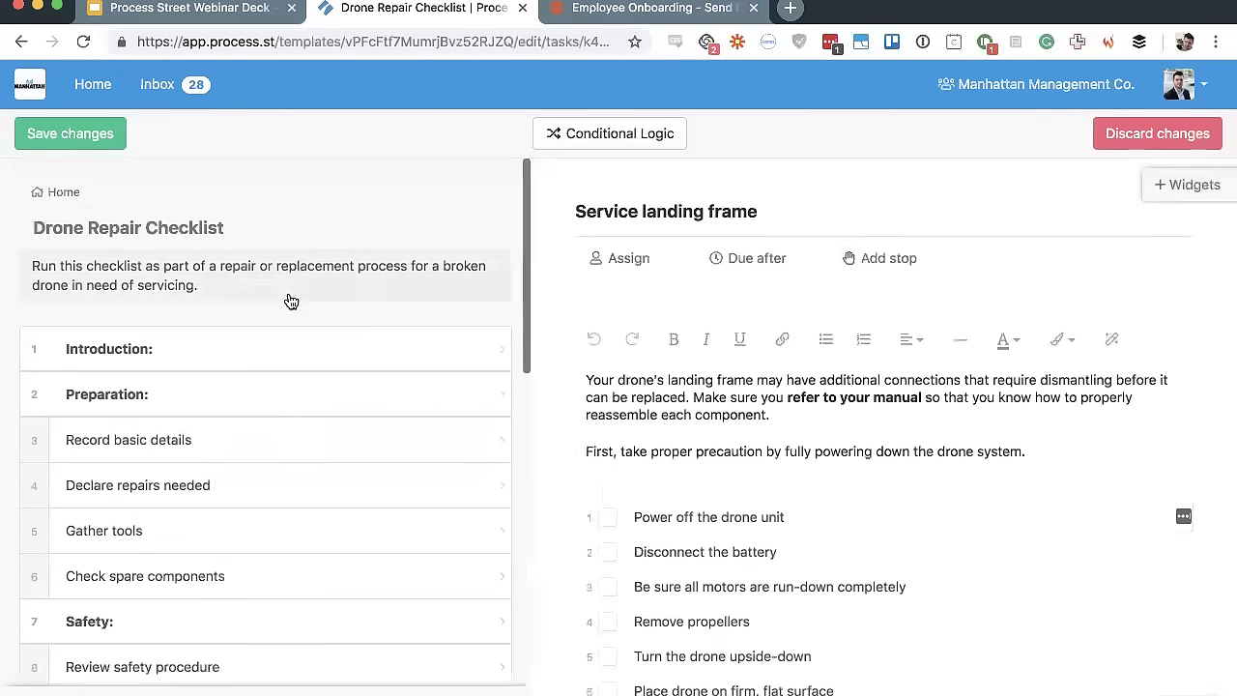
Multi-select Gather tools, Review safety procedure and Service propellers, then clear it and return to Record basic details
{"action": "left_click", "coordinate": [199, 421]}
{"action": "scroll", "coordinate": [307, 445], "scroll_direction": "down", "scroll_amount": 2}
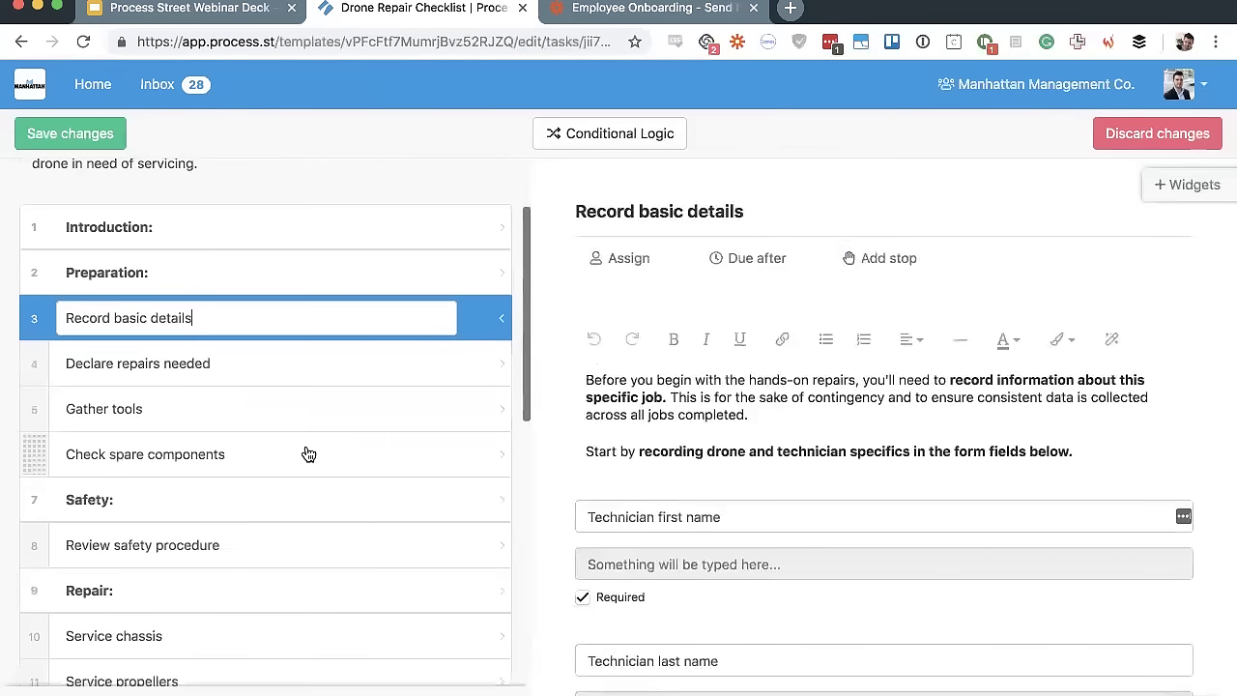
{"action": "left_click", "coordinate": [273, 406], "text": "super"}
{"action": "left_click", "coordinate": [214, 547], "text": "super"}
{"action": "left_click", "coordinate": [185, 667], "text": "super"}
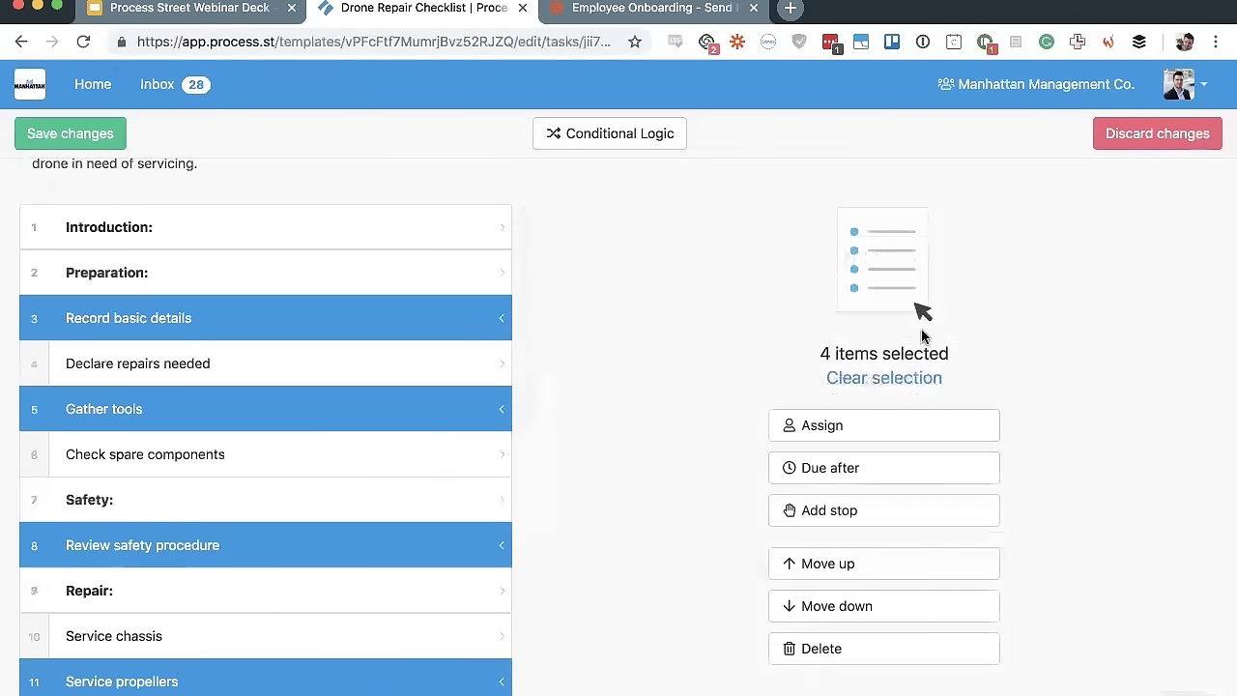
{"action": "left_click", "coordinate": [883, 377]}
{"action": "left_click", "coordinate": [312, 363]}
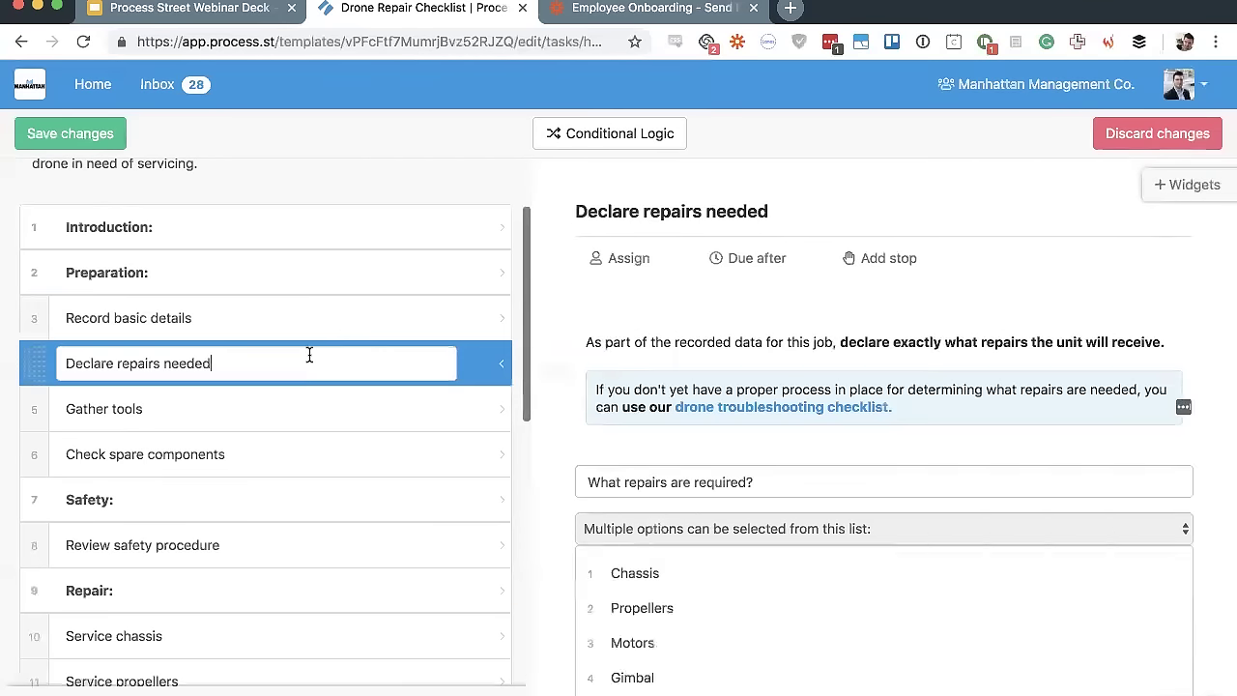
{"action": "left_click", "coordinate": [331, 320]}
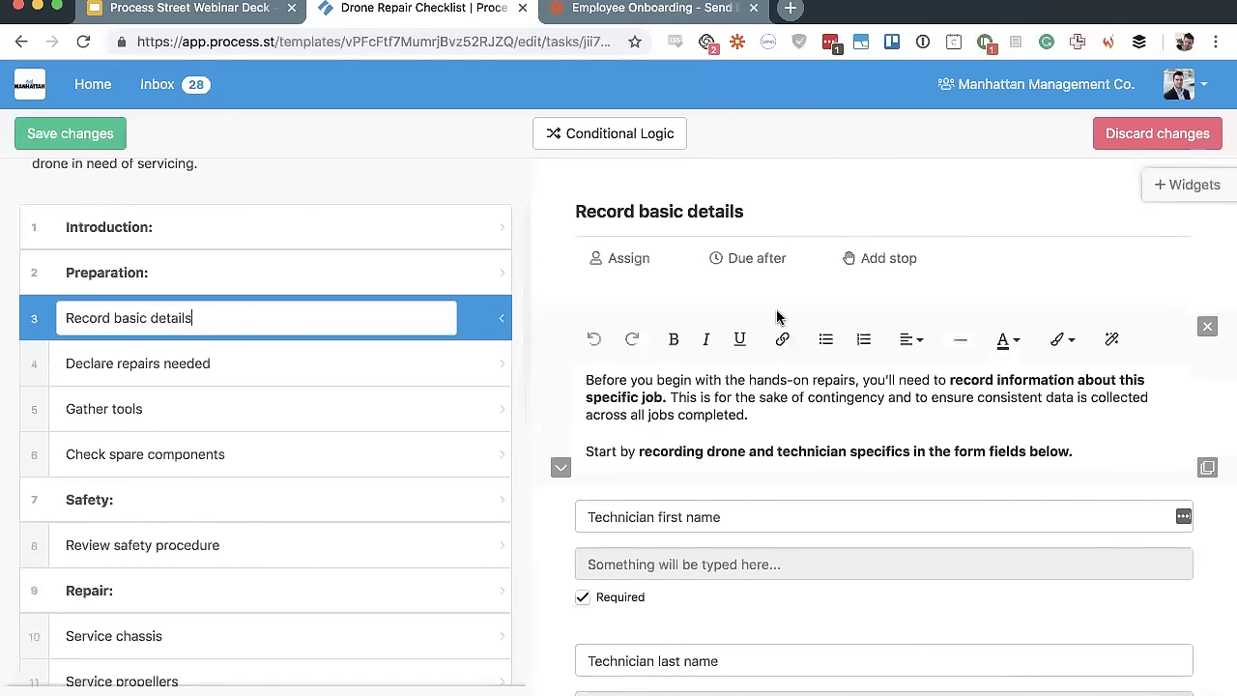
Show the widget panel with FORMS expanded, adding and then deleting a test Text widget
{"action": "left_click", "coordinate": [1194, 195]}
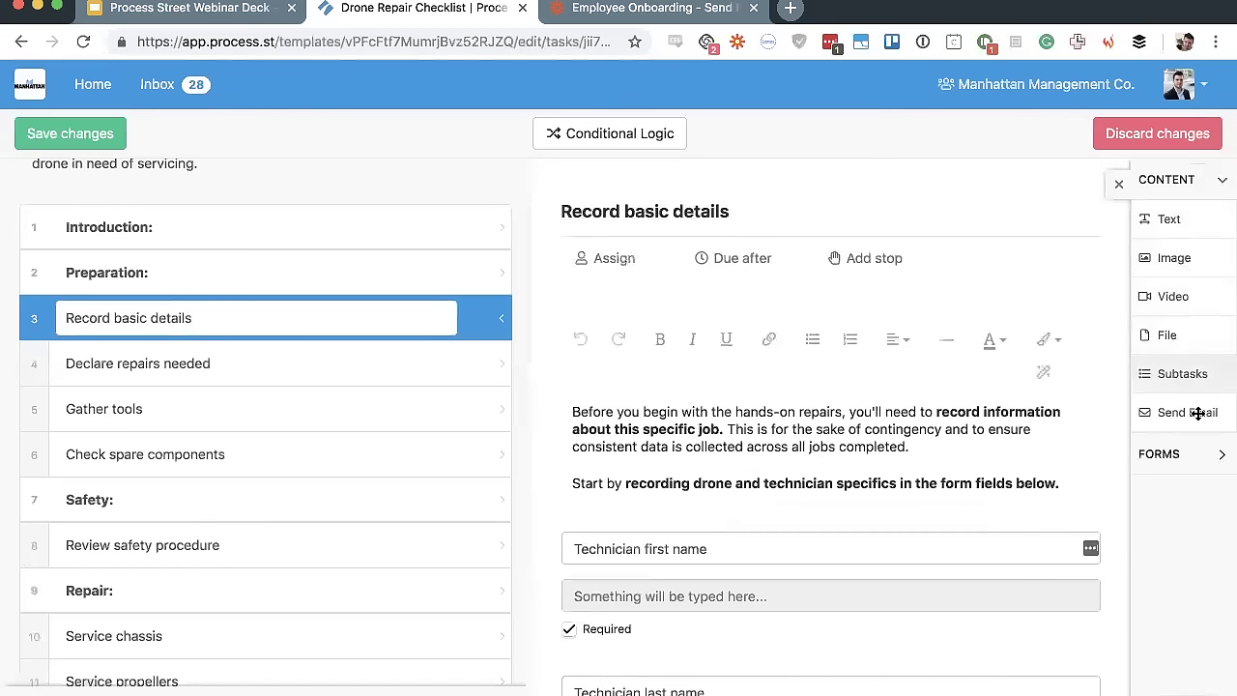
{"action": "left_click", "coordinate": [1186, 461]}
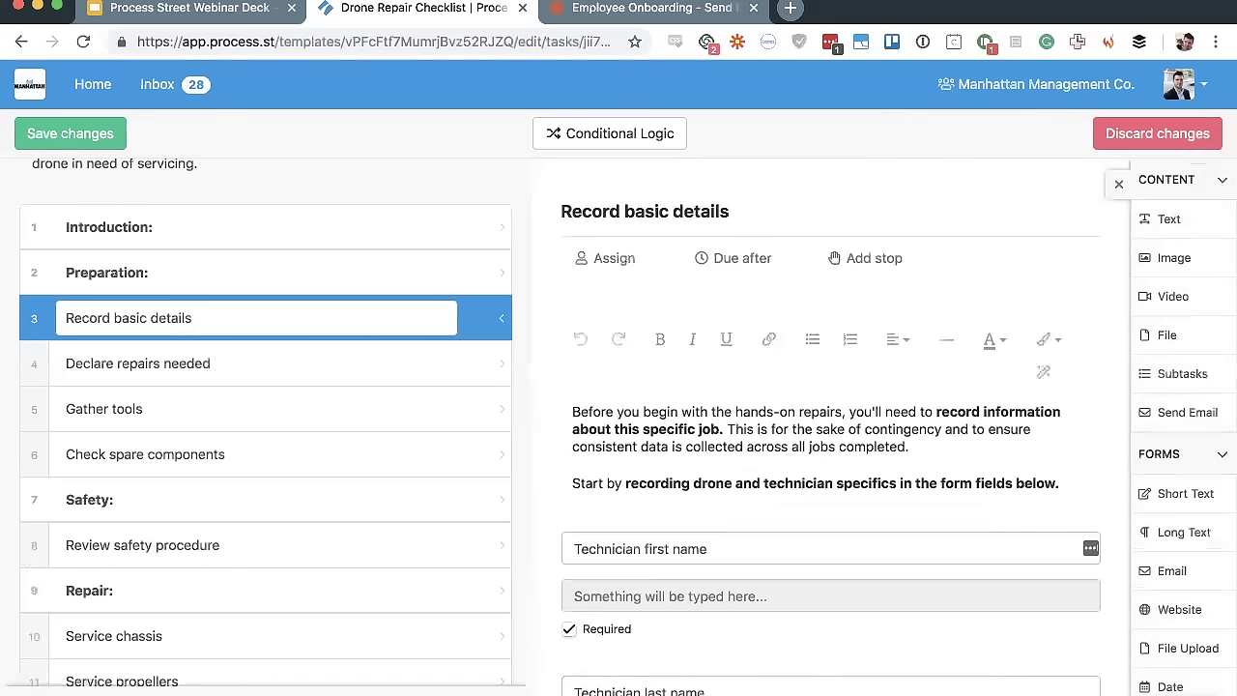
{"action": "scroll", "coordinate": [1101, 310], "scroll_direction": "down", "scroll_amount": 2}
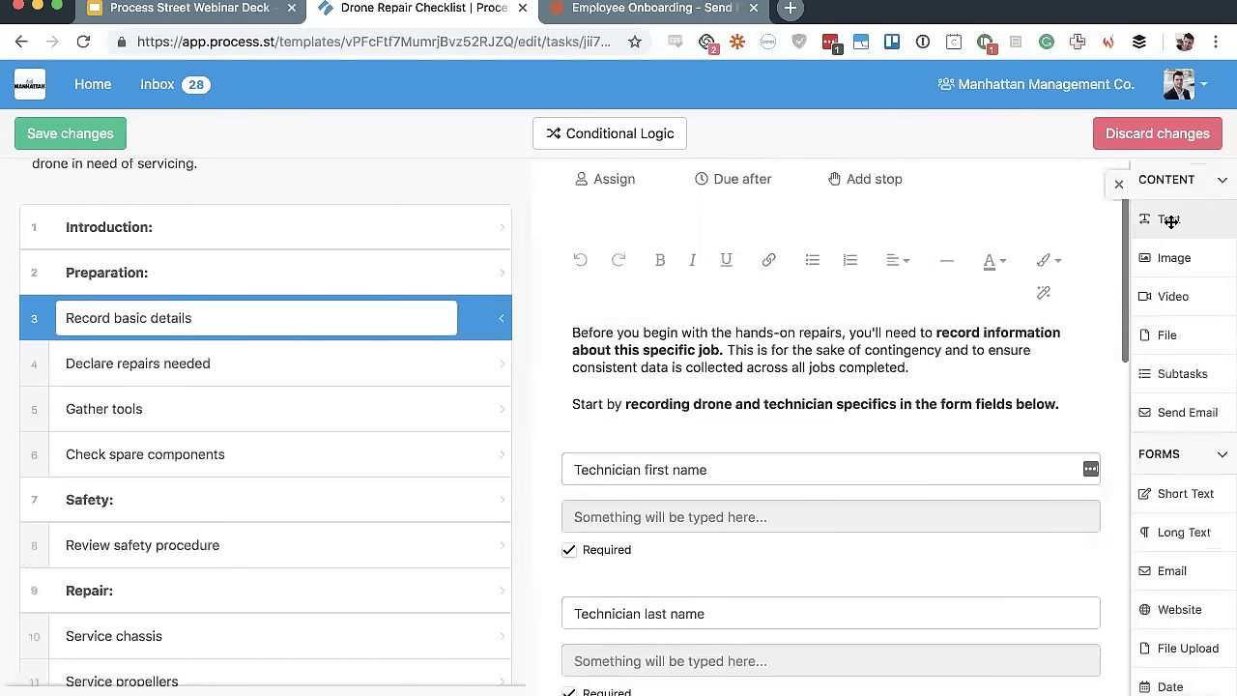
{"action": "left_click_drag", "start_coordinate": [1171, 220], "coordinate": [796, 284]}
{"action": "left_click", "coordinate": [1114, 312]}
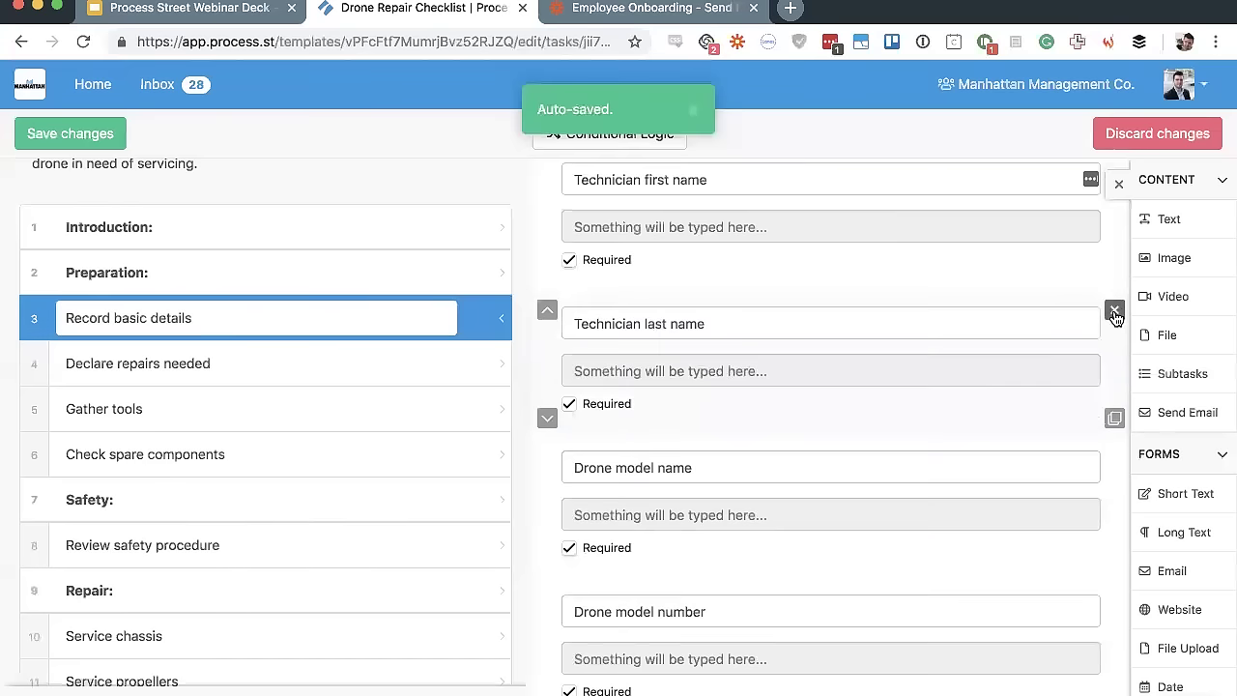
{"action": "scroll", "coordinate": [762, 395], "scroll_direction": "up", "scroll_amount": 4}
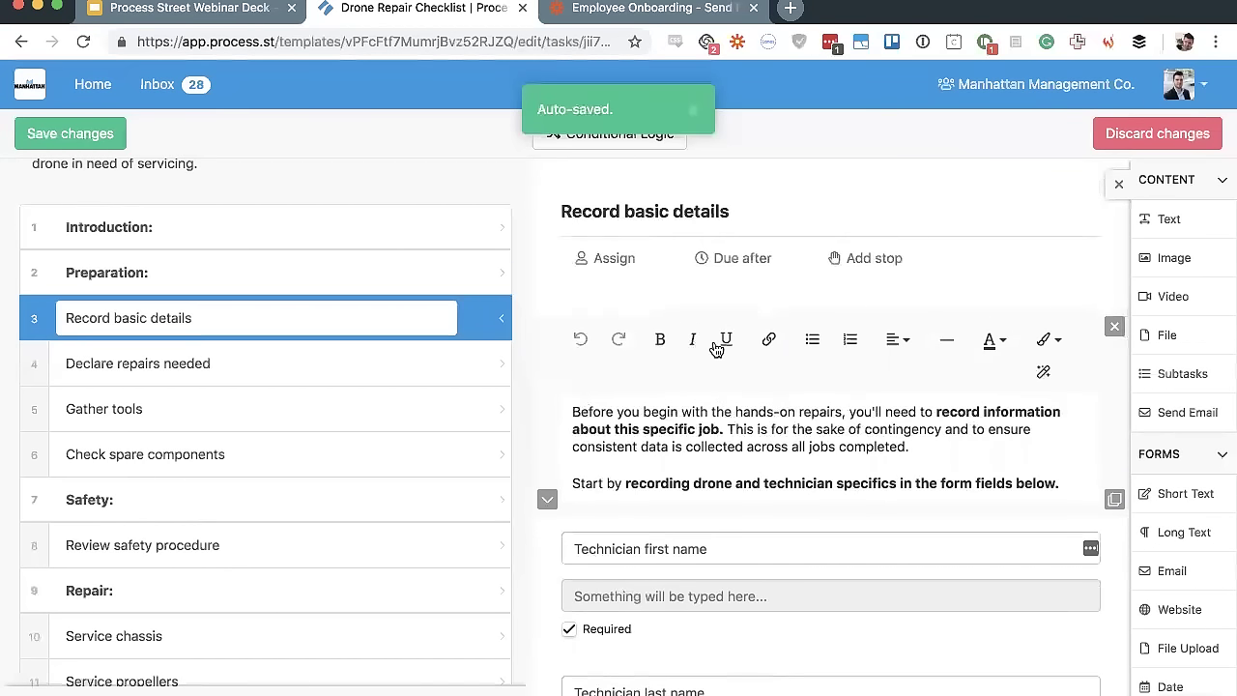
Try bold, italic and underline on the first intro paragraph, leaving it as plain text
{"action": "triple_click", "coordinate": [752, 414]}
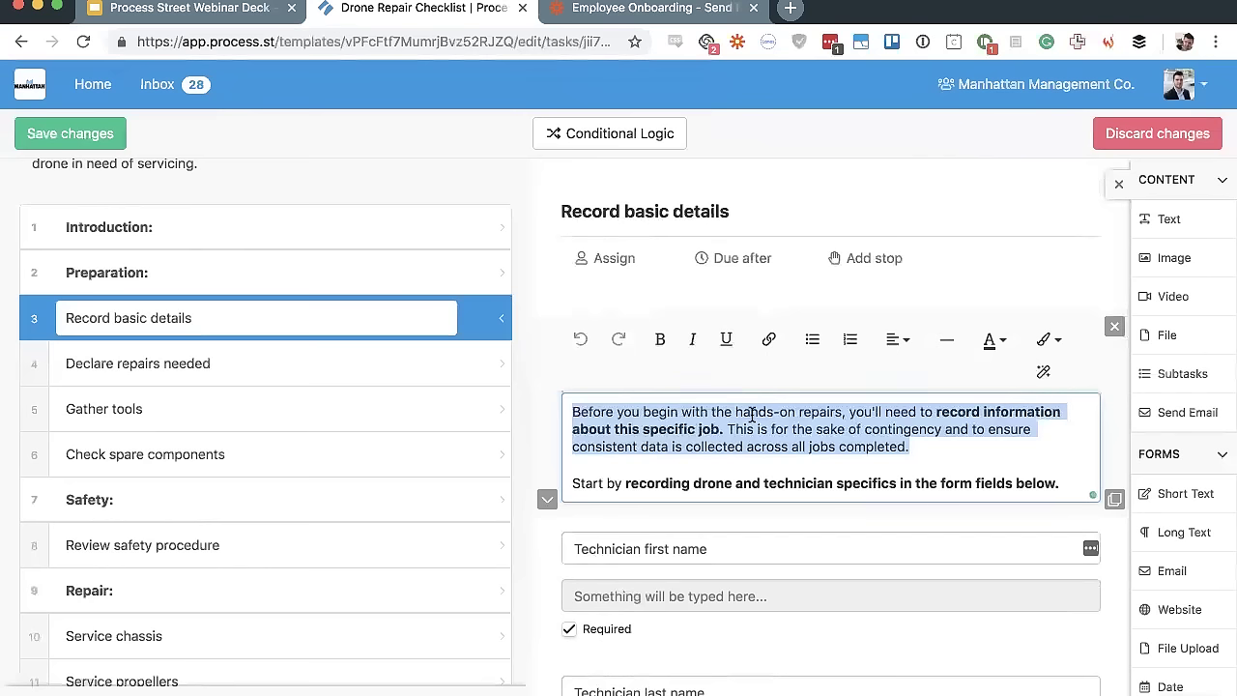
{"action": "key", "text": "super+b"}
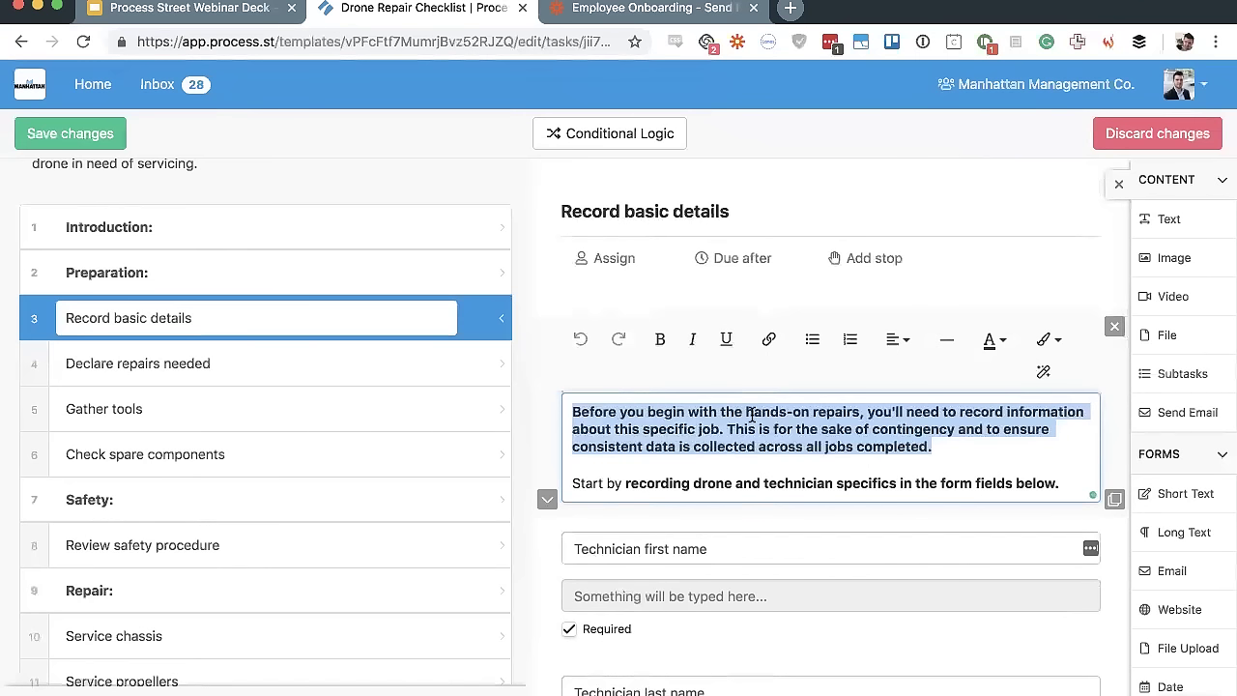
{"action": "key", "text": "super+i"}
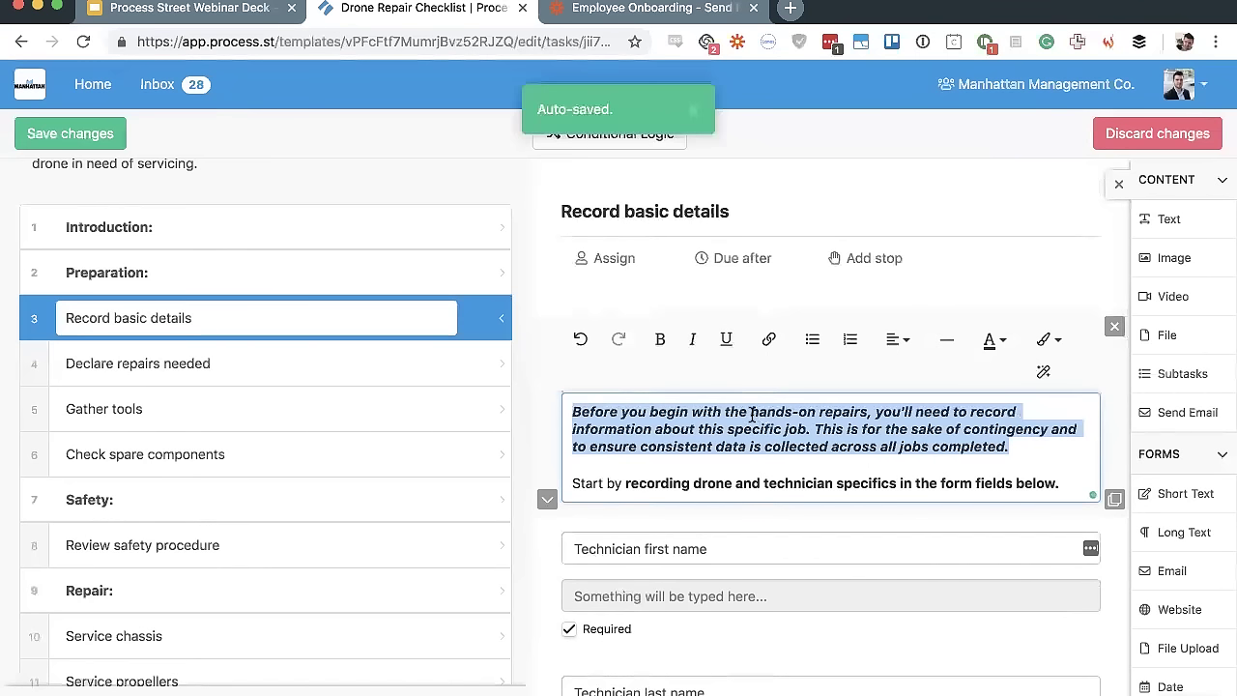
{"action": "key", "text": "super+i"}
{"action": "key", "text": "super+u"}
{"action": "key", "text": "super+u"}
{"action": "key", "text": "super+i"}
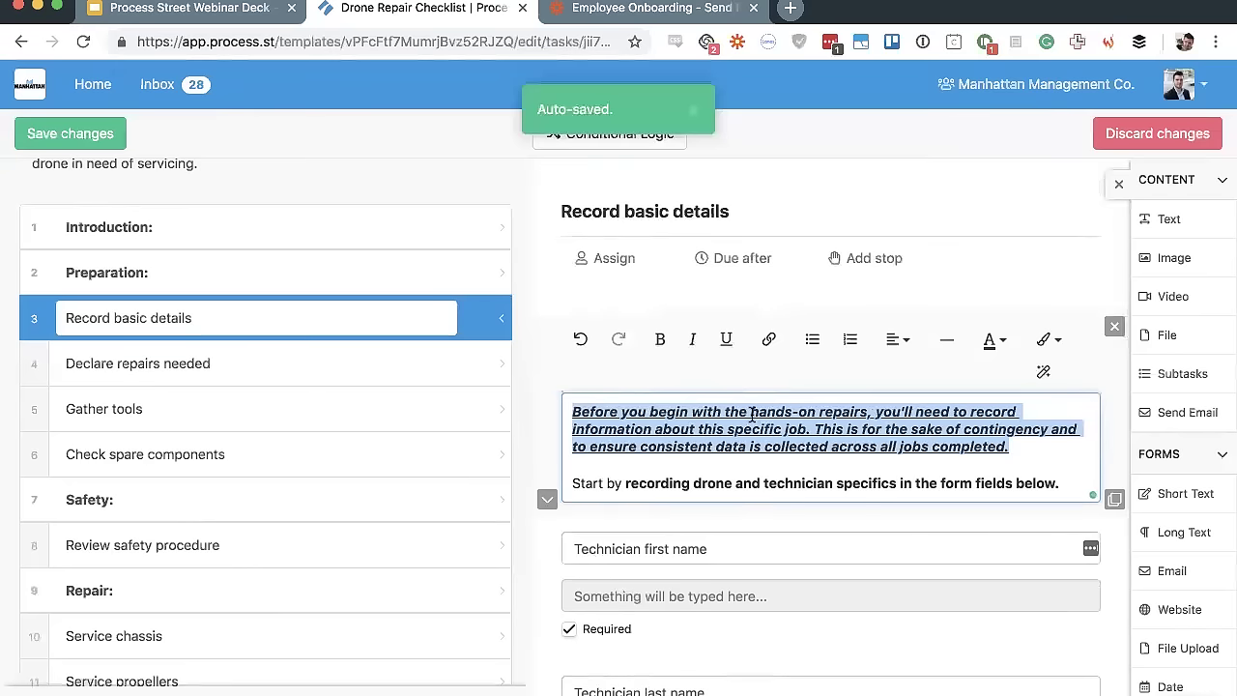
{"action": "key", "text": "super+b"}
{"action": "left_click", "coordinate": [752, 414]}
{"action": "triple_click", "coordinate": [751, 414]}
{"action": "key", "text": "super+i"}
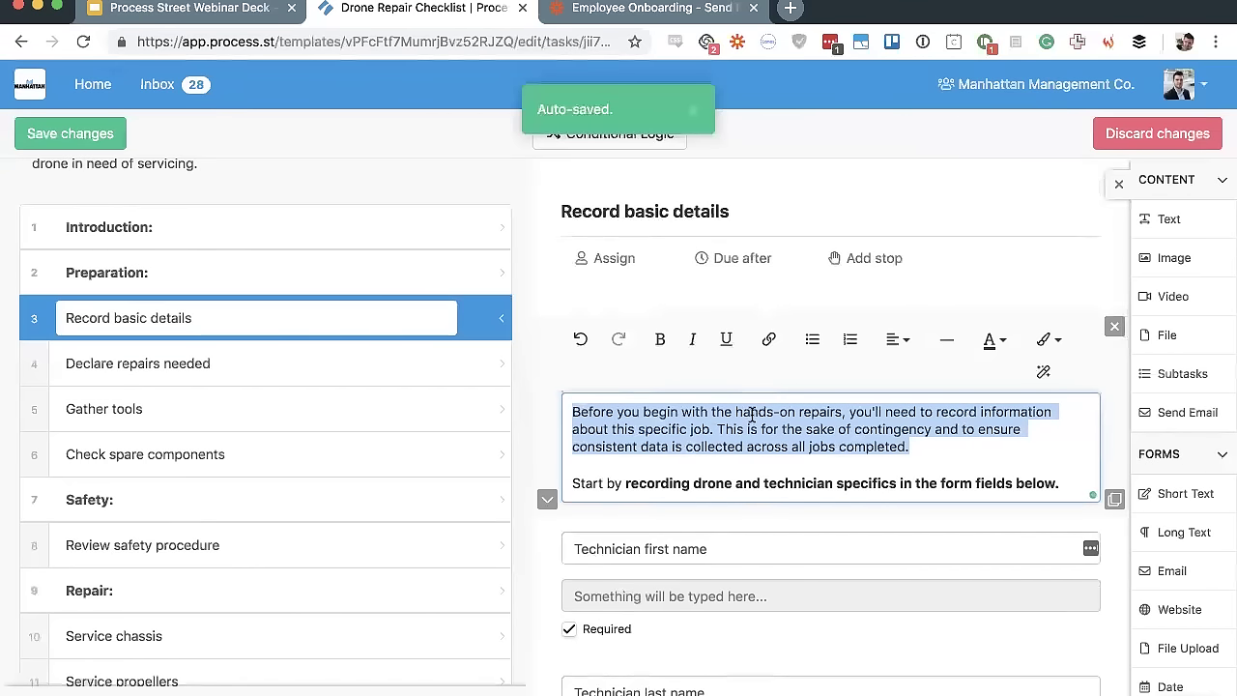
{"action": "left_click", "coordinate": [752, 413]}
Centre the intro paragraph and insert a divider line beneath it
{"action": "left_click_drag", "start_coordinate": [933, 437], "coordinate": [566, 410]}
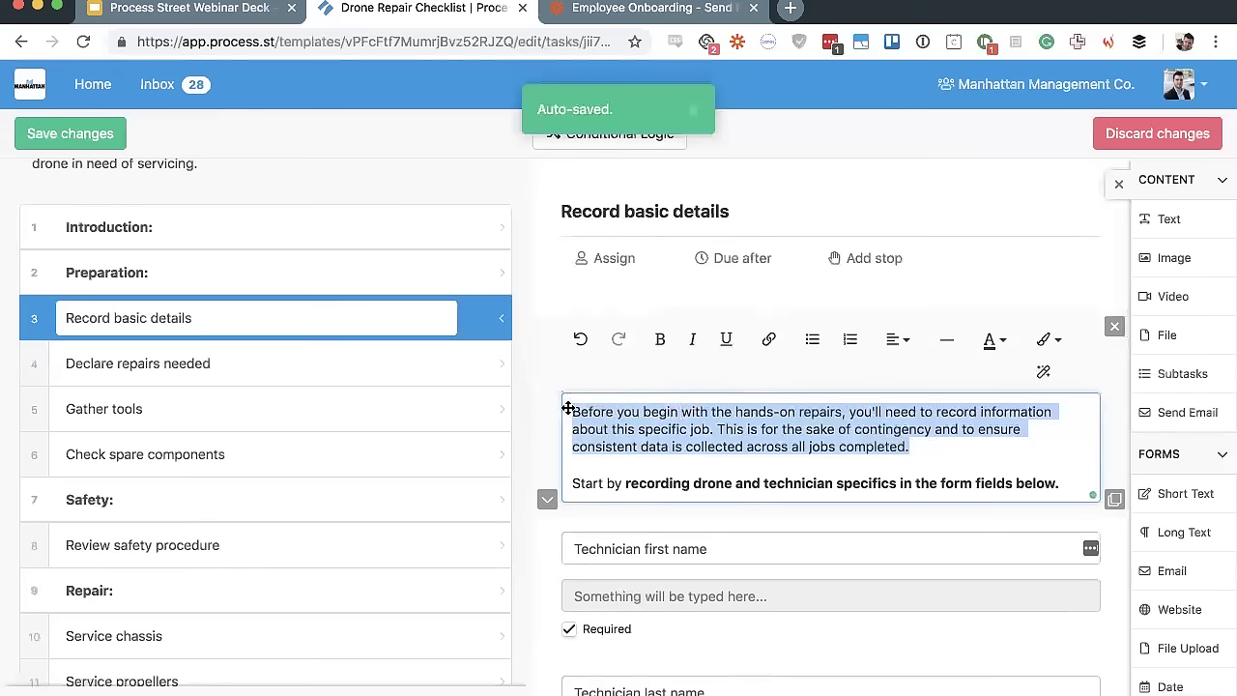
{"action": "left_click", "coordinate": [898, 339]}
{"action": "left_click", "coordinate": [930, 379]}
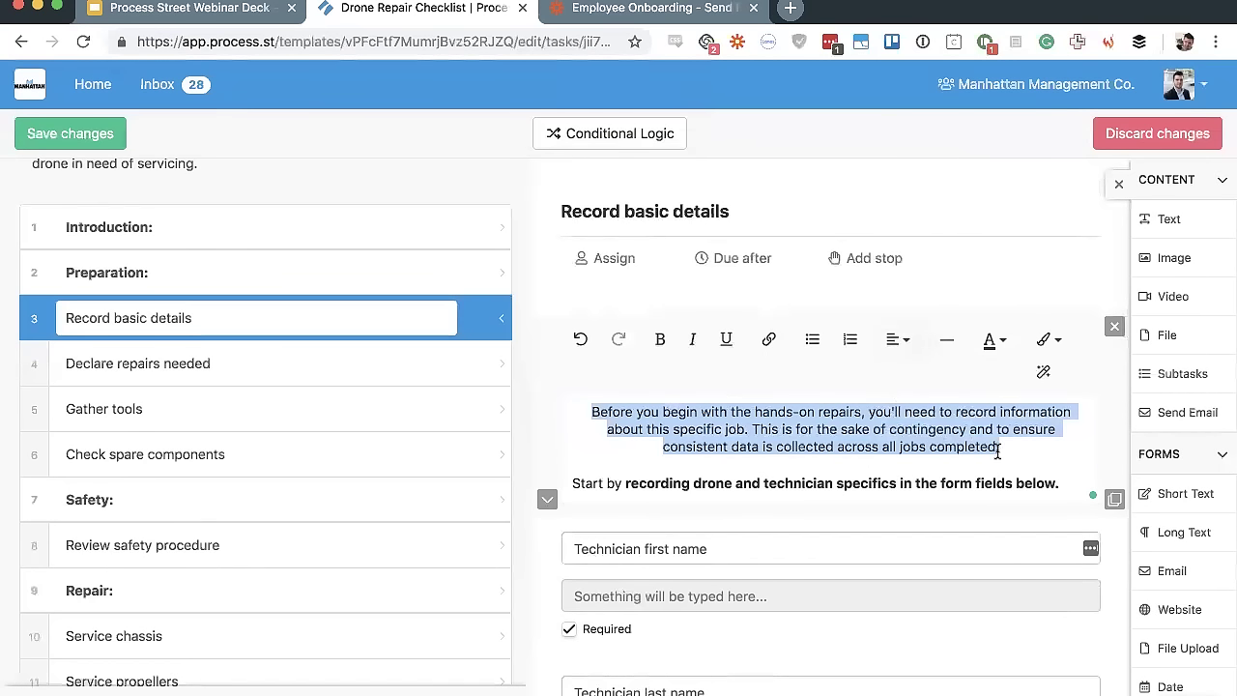
{"action": "left_click", "coordinate": [949, 343]}
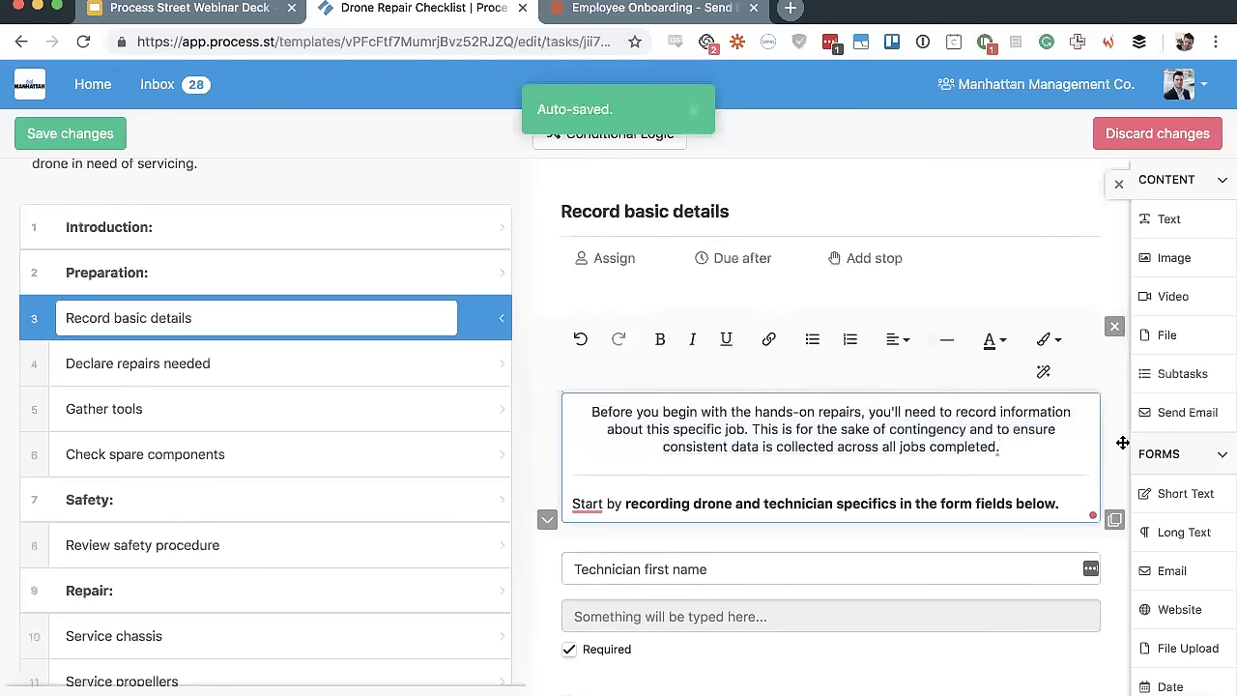
Turn the 'Start by' line into an Info callout
{"action": "left_click", "coordinate": [1064, 504]}
{"action": "left_click", "coordinate": [573, 503], "text": "shift"}
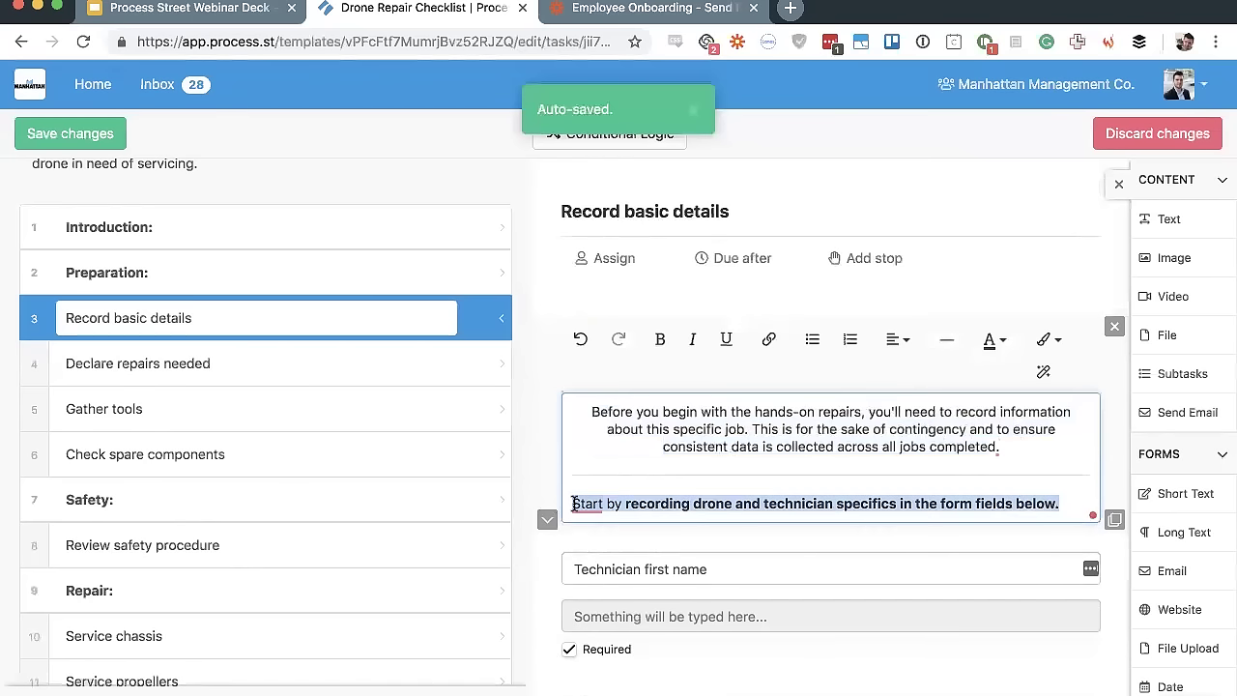
{"action": "left_click", "coordinate": [1049, 339]}
{"action": "scroll", "coordinate": [1062, 444], "scroll_direction": "down", "scroll_amount": 3}
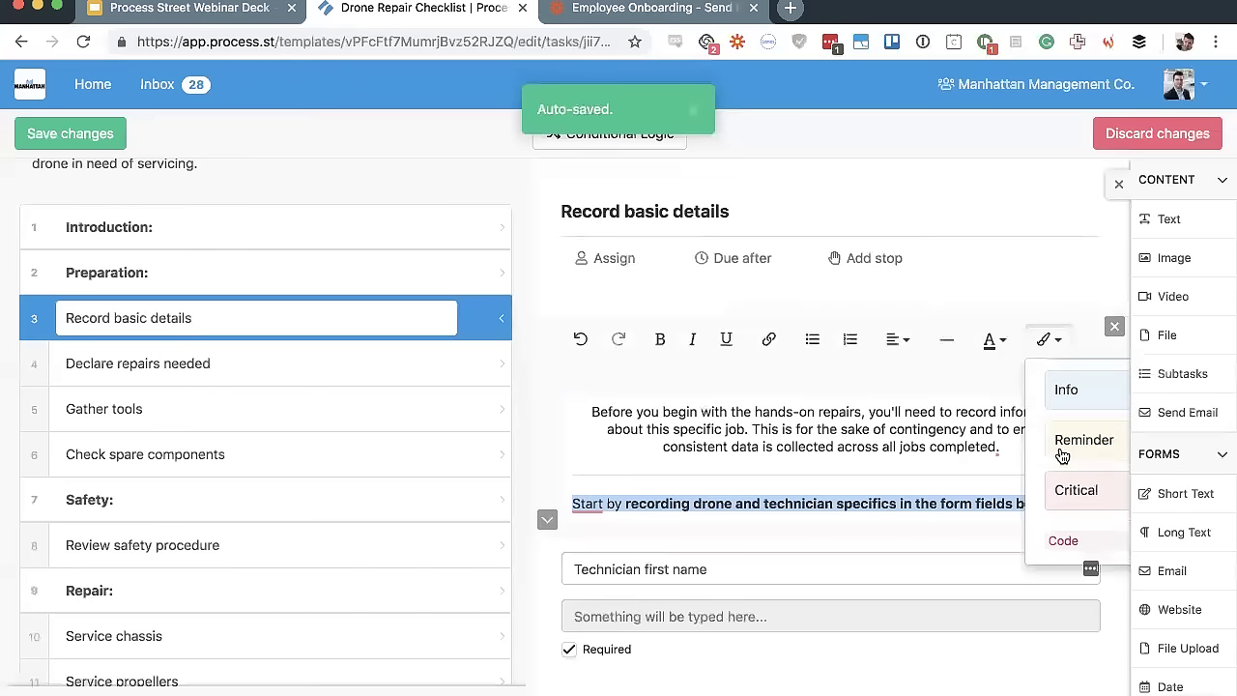
{"action": "left_click", "coordinate": [1066, 388]}
{"action": "key", "text": "Right"}
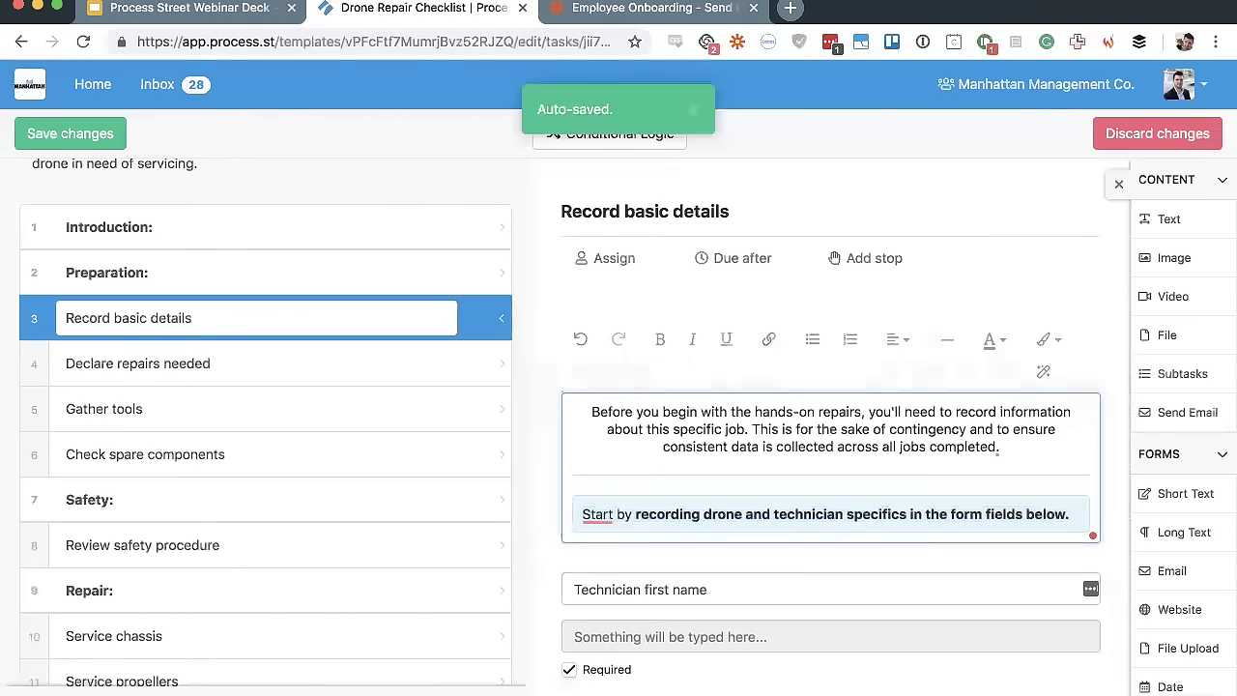
{"action": "left_click", "coordinate": [765, 340]}
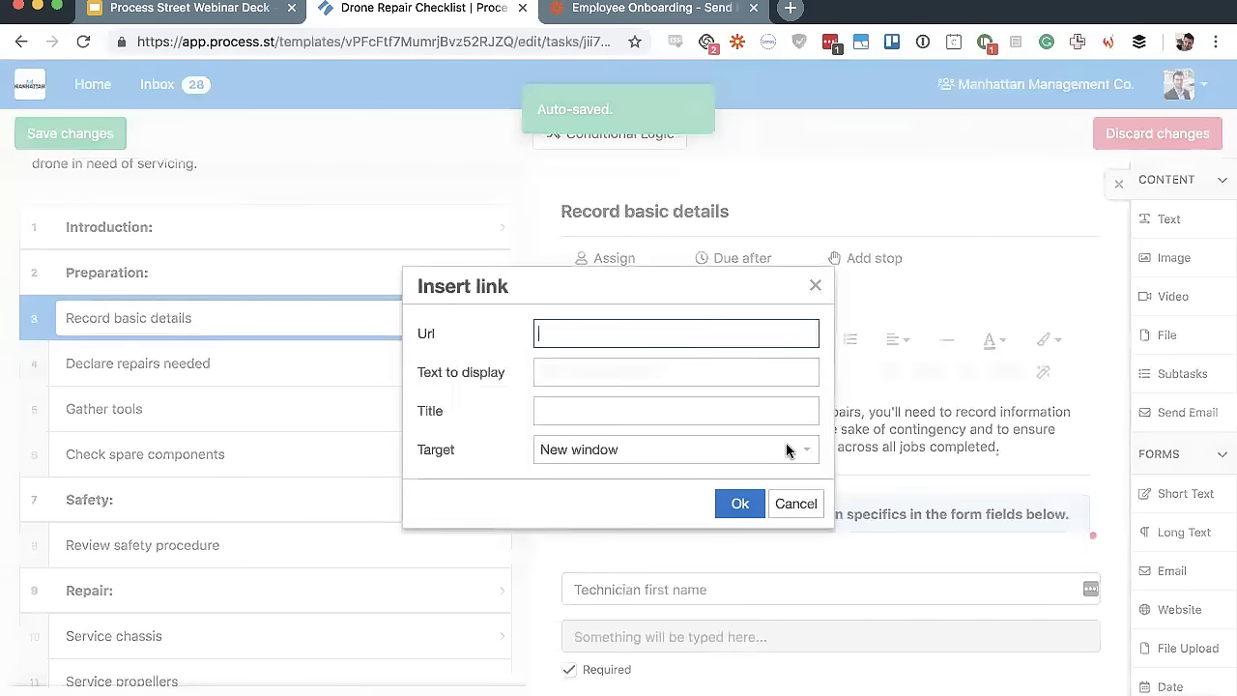
{"action": "left_click", "coordinate": [553, 382]}
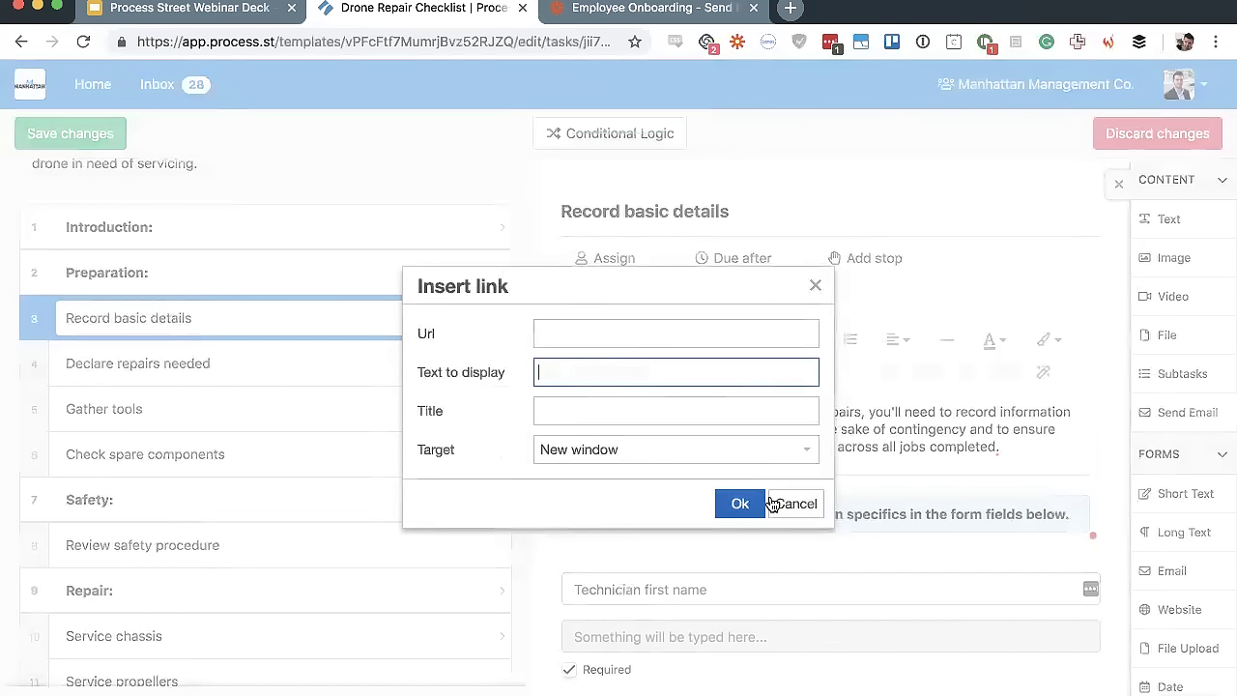
{"action": "left_click", "coordinate": [738, 506]}
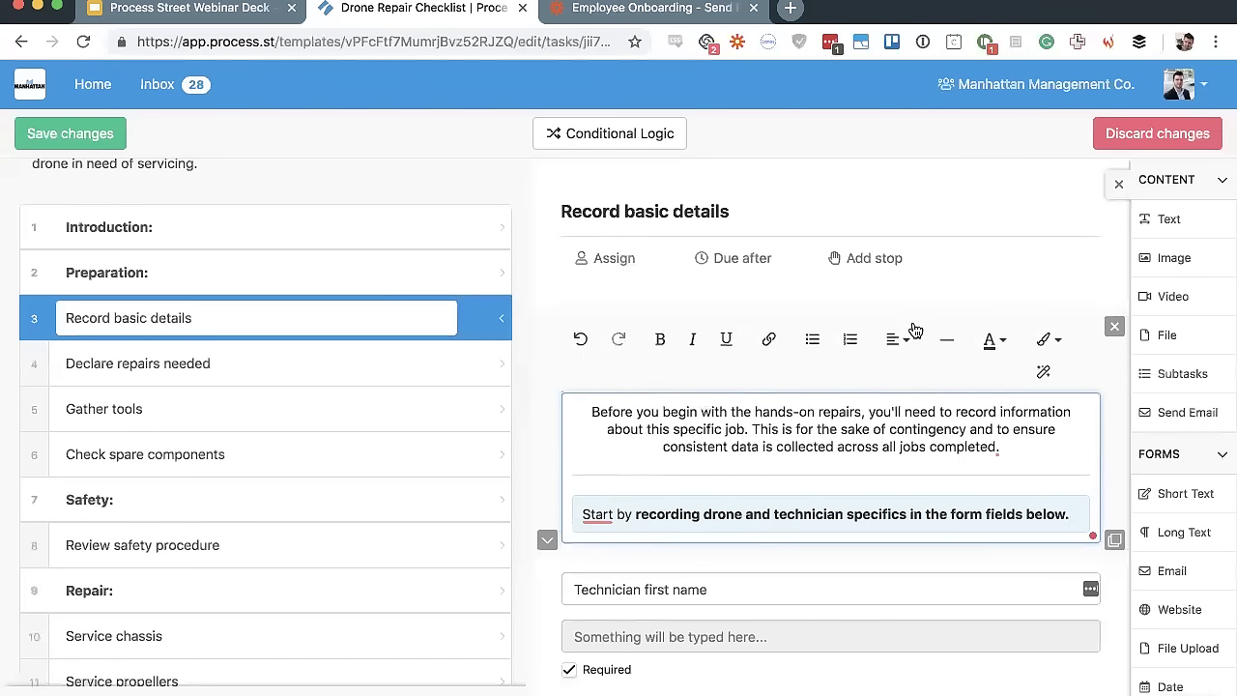
Drop an Image widget into the task just below the Additional information field
{"action": "scroll", "coordinate": [986, 290], "scroll_direction": "down", "scroll_amount": 3}
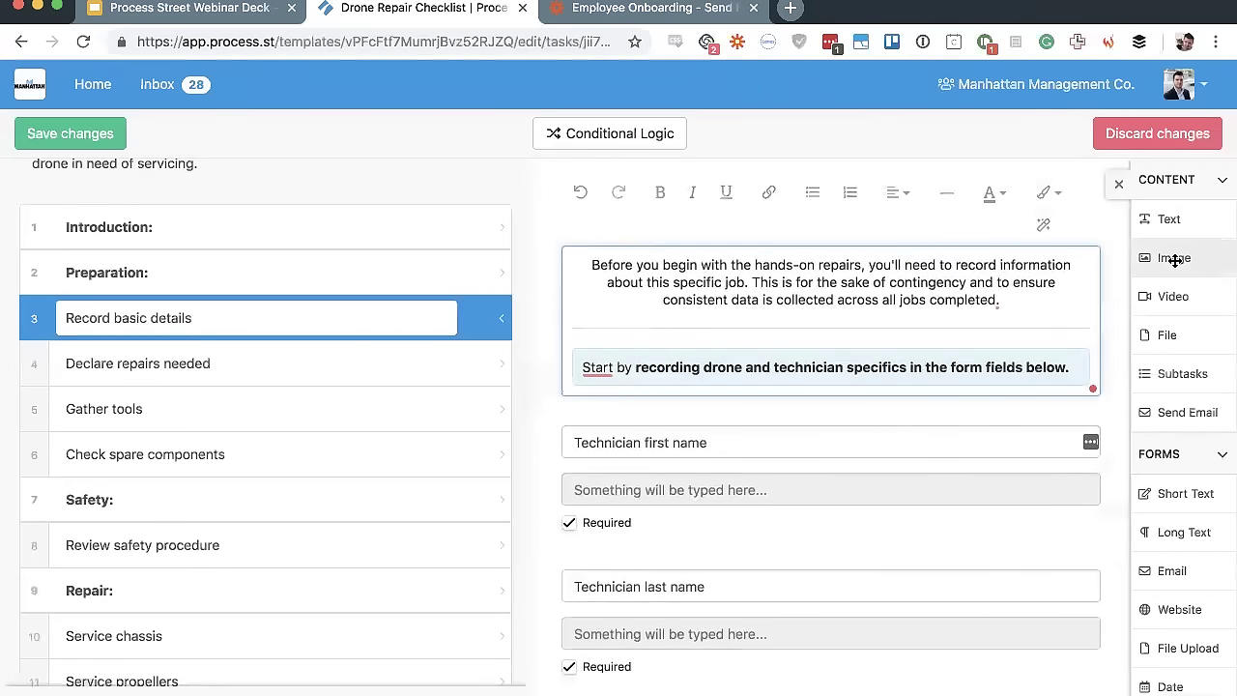
{"action": "scroll", "coordinate": [758, 373], "scroll_direction": "down", "scroll_amount": 5}
{"action": "left_click_drag", "start_coordinate": [1168, 255], "coordinate": [830, 572]}
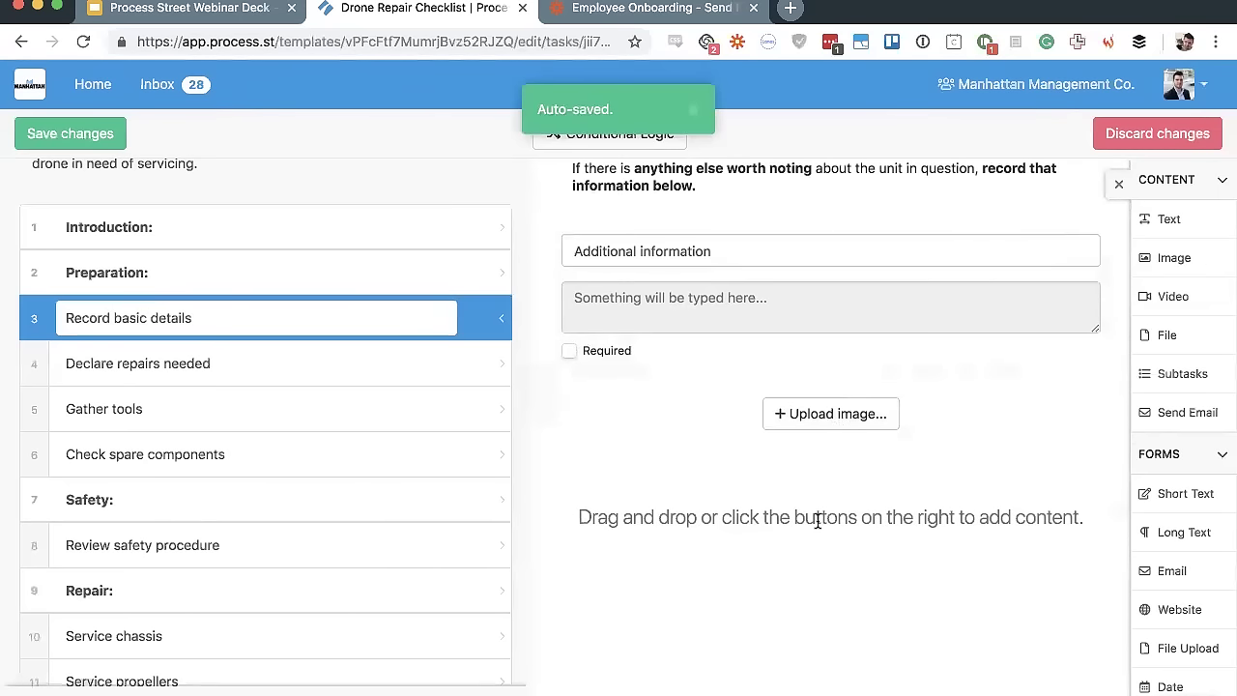
{"action": "key", "text": "alt+space"}
Search Google Images for 'puppies', then copy the golden retriever photo and paste it into the template task
{"action": "type", "text": "puppies"}
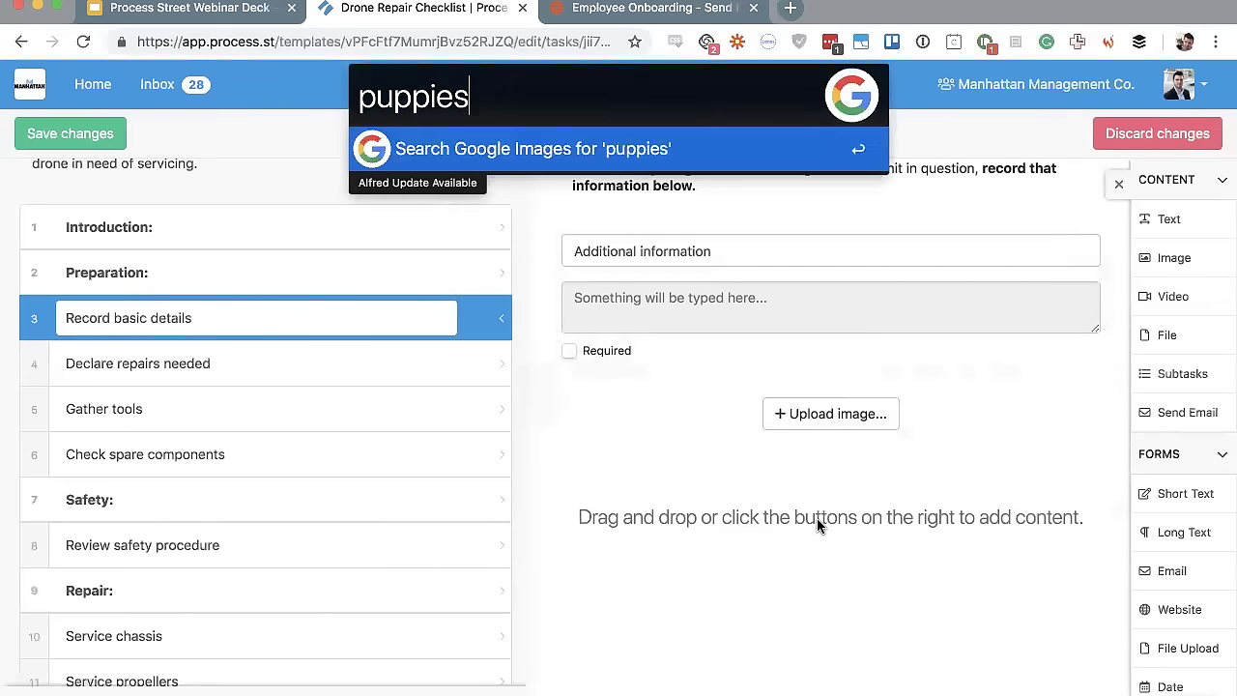
{"action": "key", "text": "Return"}
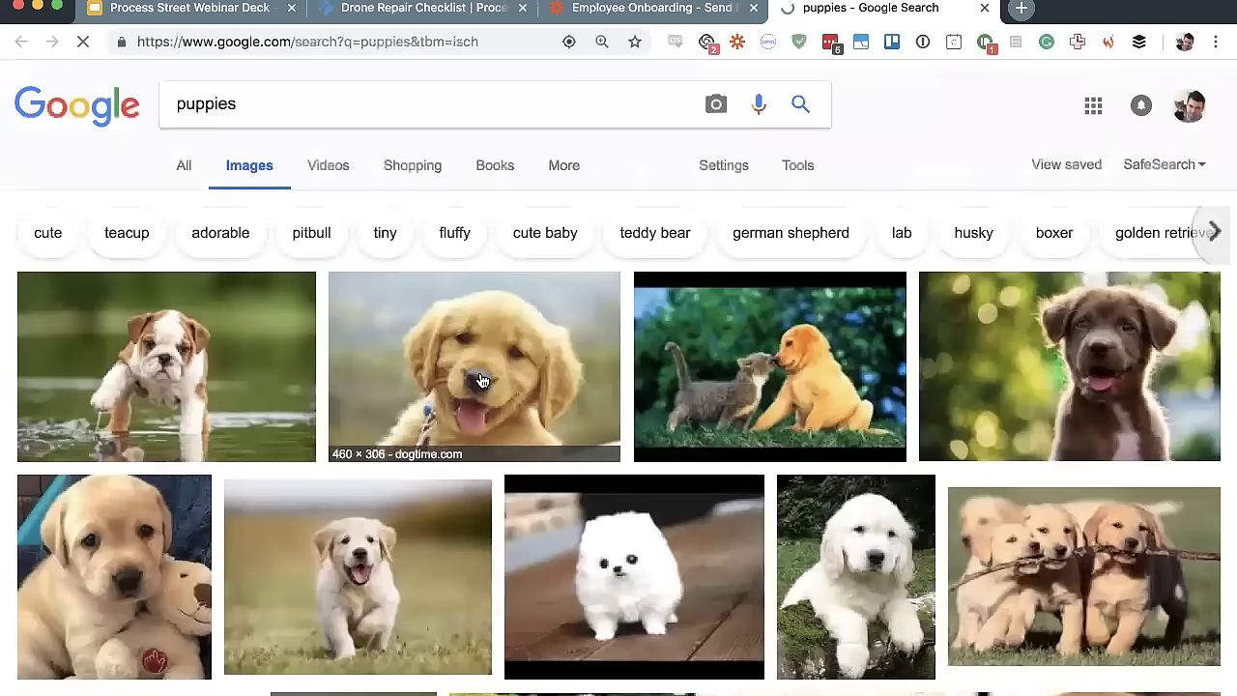
{"action": "right_click", "coordinate": [481, 380]}
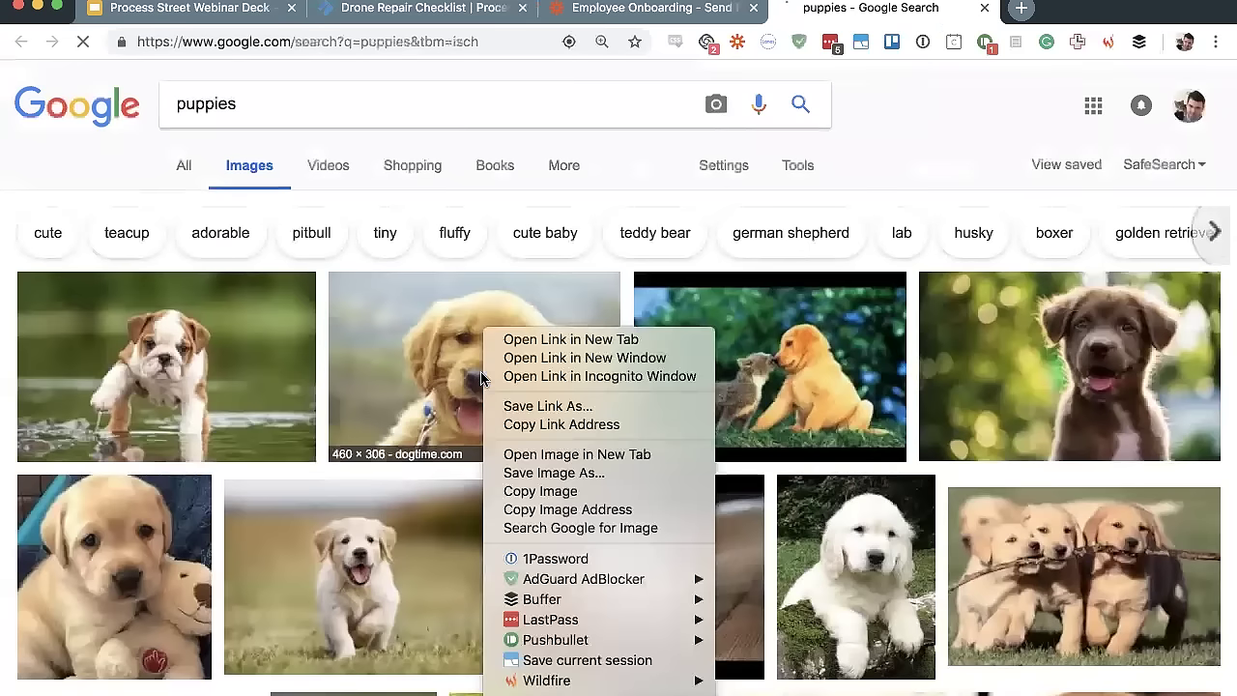
{"action": "left_click", "coordinate": [546, 489]}
{"action": "left_click", "coordinate": [406, 9]}
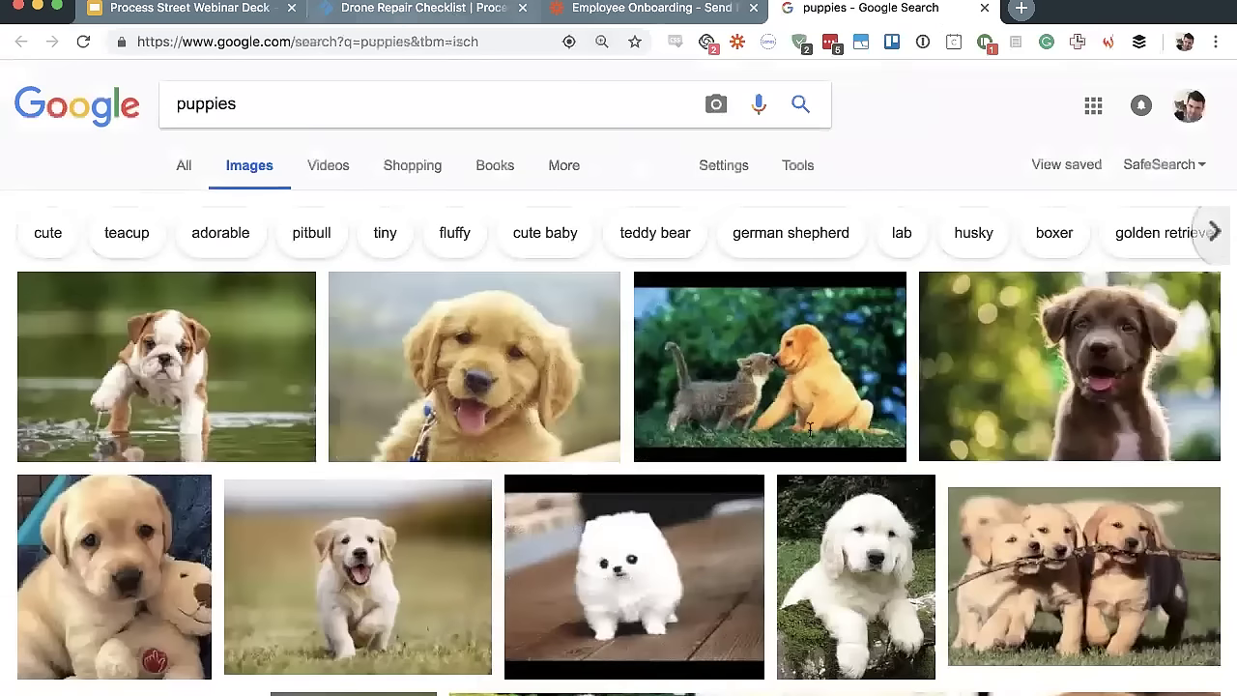
{"action": "key", "text": "super+v"}
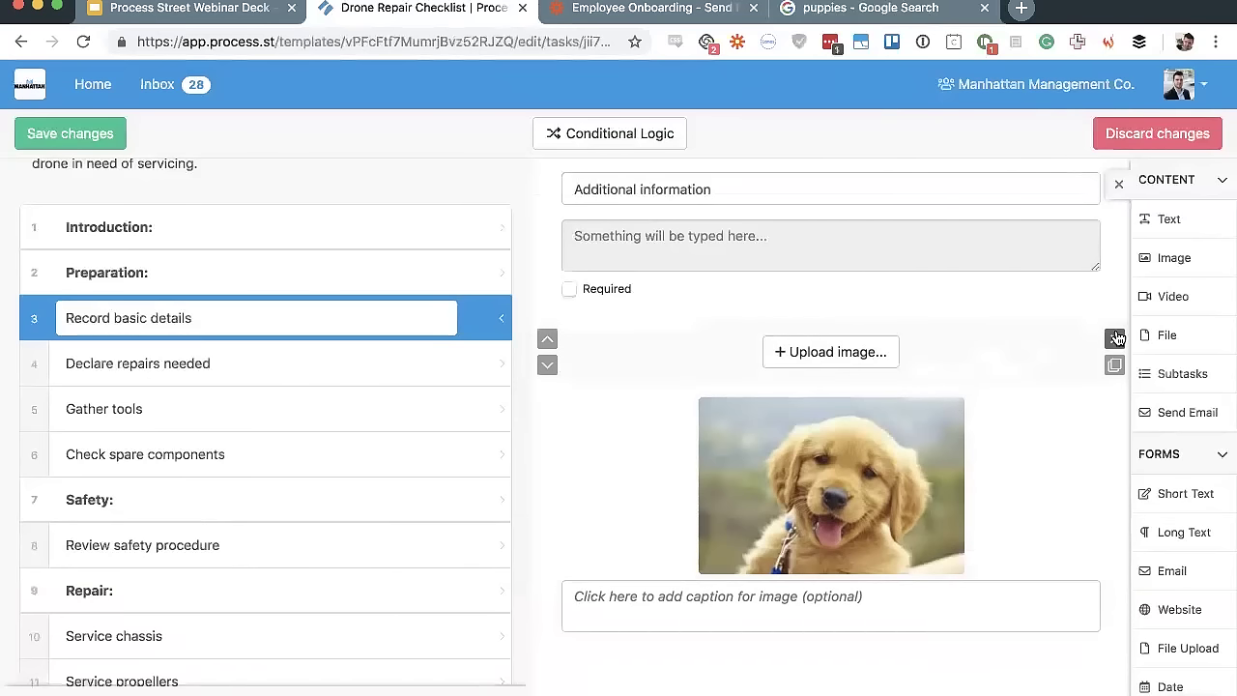
Delete the empty image upload block and the puppy image block from Record basic details
{"action": "left_click", "coordinate": [1116, 337]}
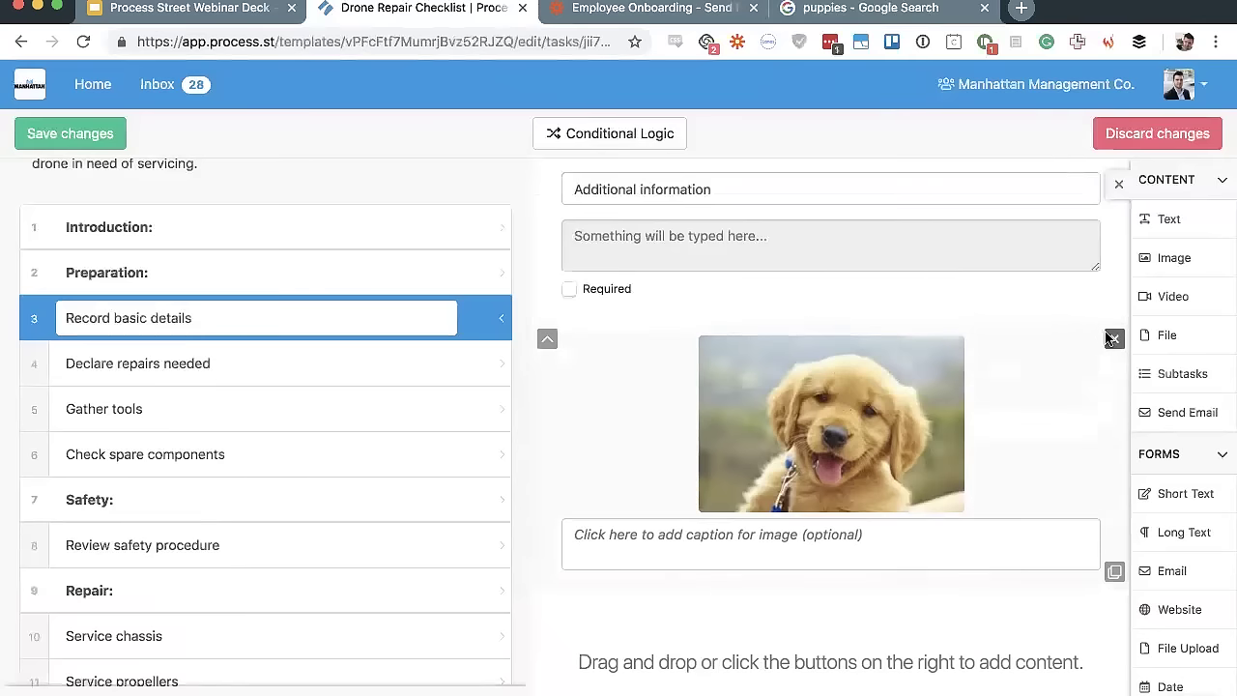
{"action": "left_click", "coordinate": [1113, 337]}
{"action": "left_click", "coordinate": [780, 236]}
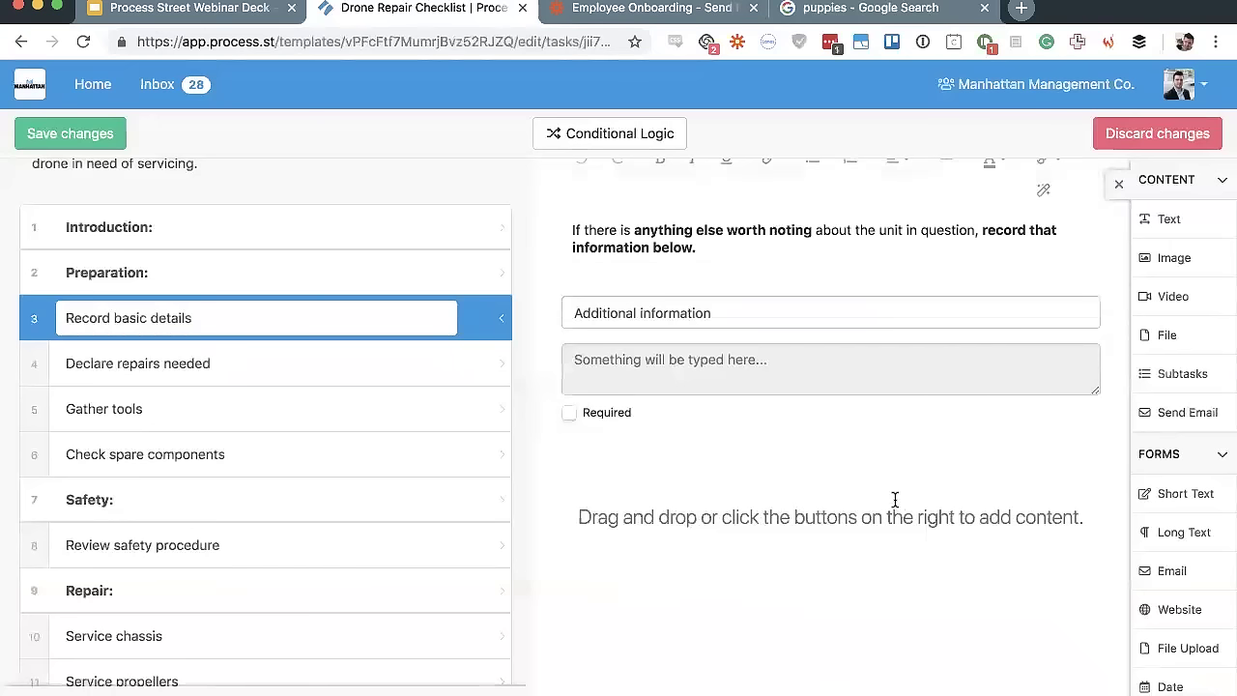
Add and then remove a video block and a file upload block below Additional information
{"action": "left_click", "coordinate": [1170, 307]}
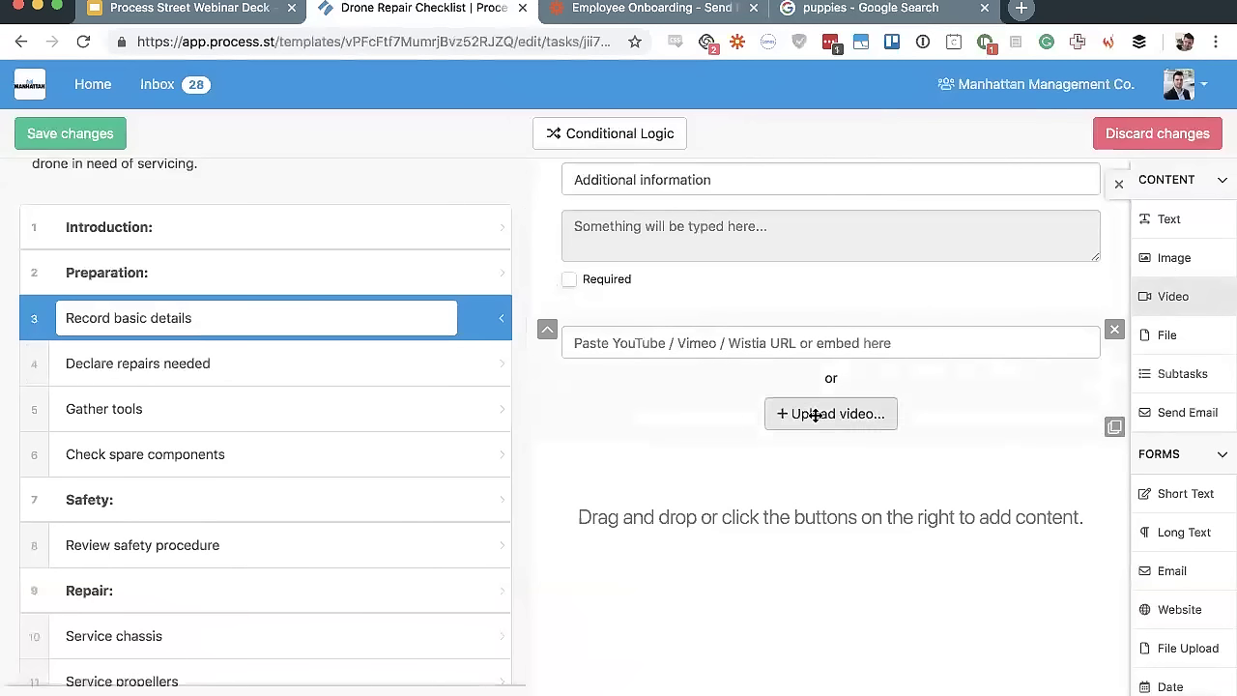
{"action": "left_click", "coordinate": [1116, 330]}
{"action": "left_click", "coordinate": [1167, 335]}
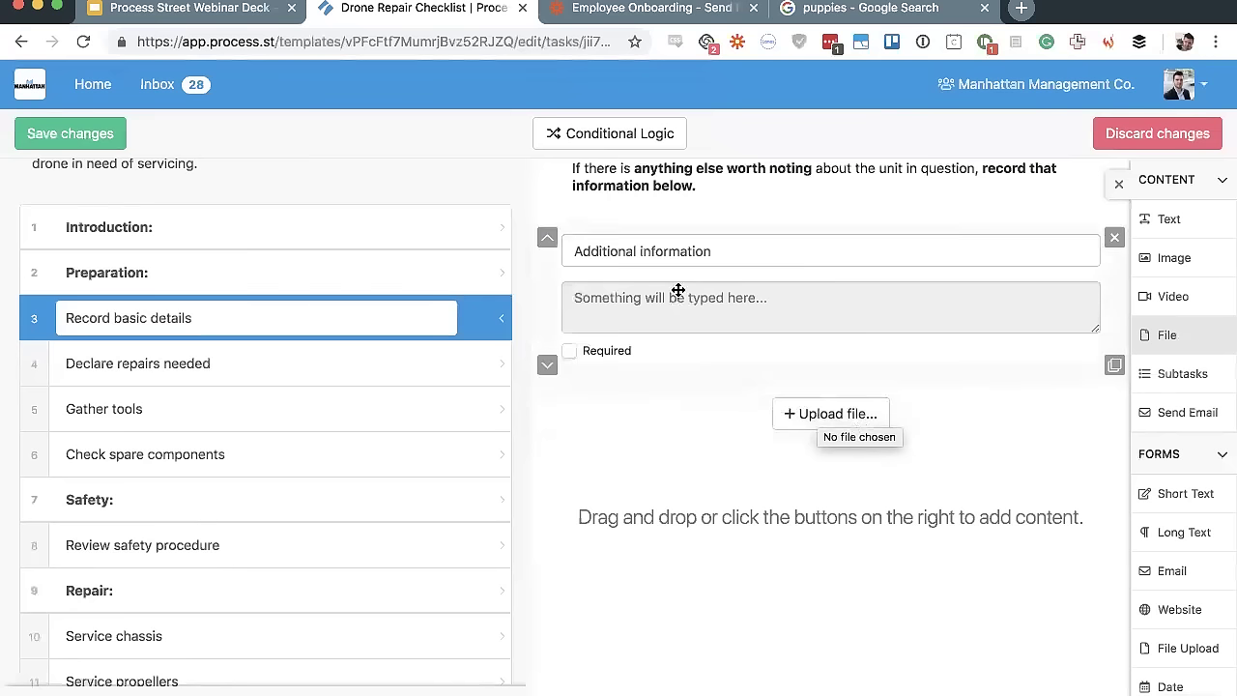
{"action": "left_click", "coordinate": [1115, 402]}
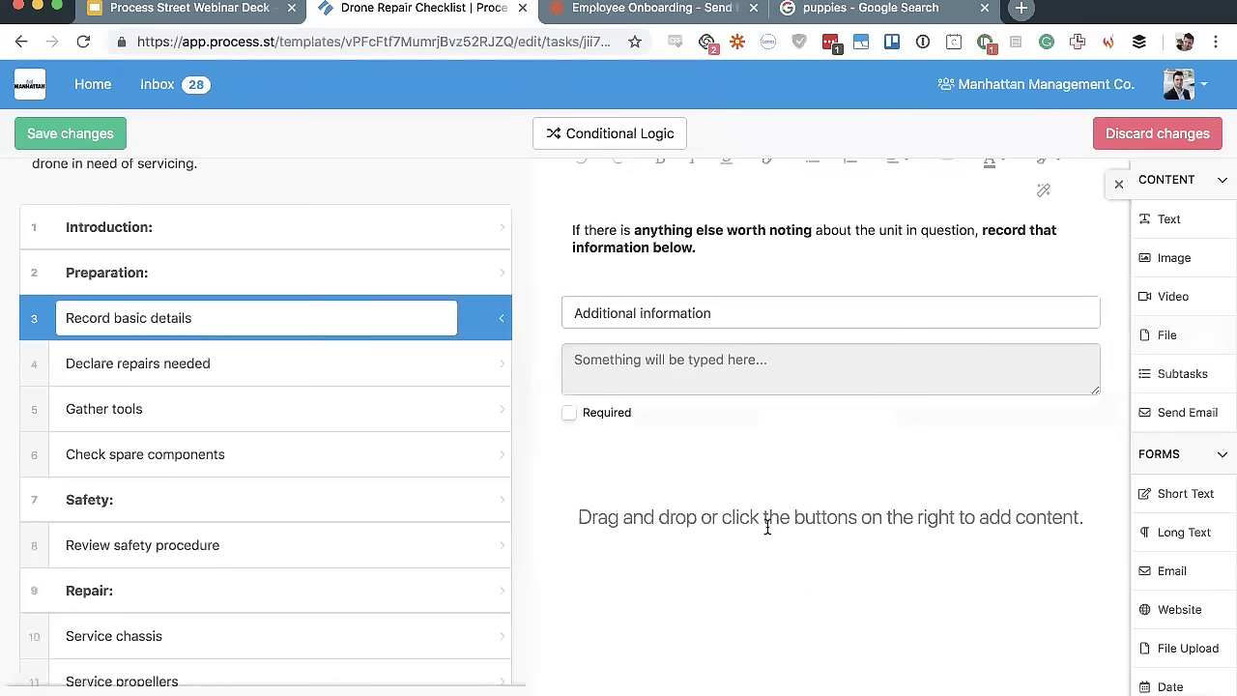
Open the Gather tools task and scroll through its tools image and subtasks
{"action": "left_click", "coordinate": [221, 450]}
{"action": "left_click", "coordinate": [262, 409]}
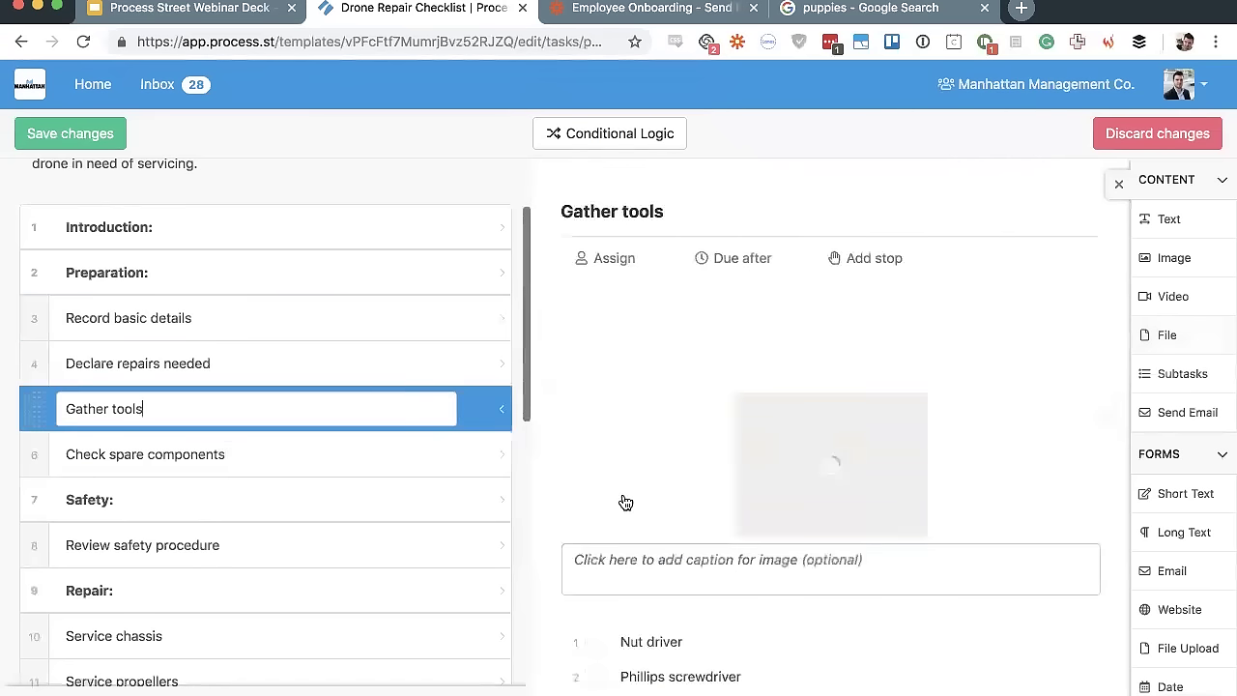
{"action": "scroll", "coordinate": [657, 498], "scroll_direction": "down", "scroll_amount": 8}
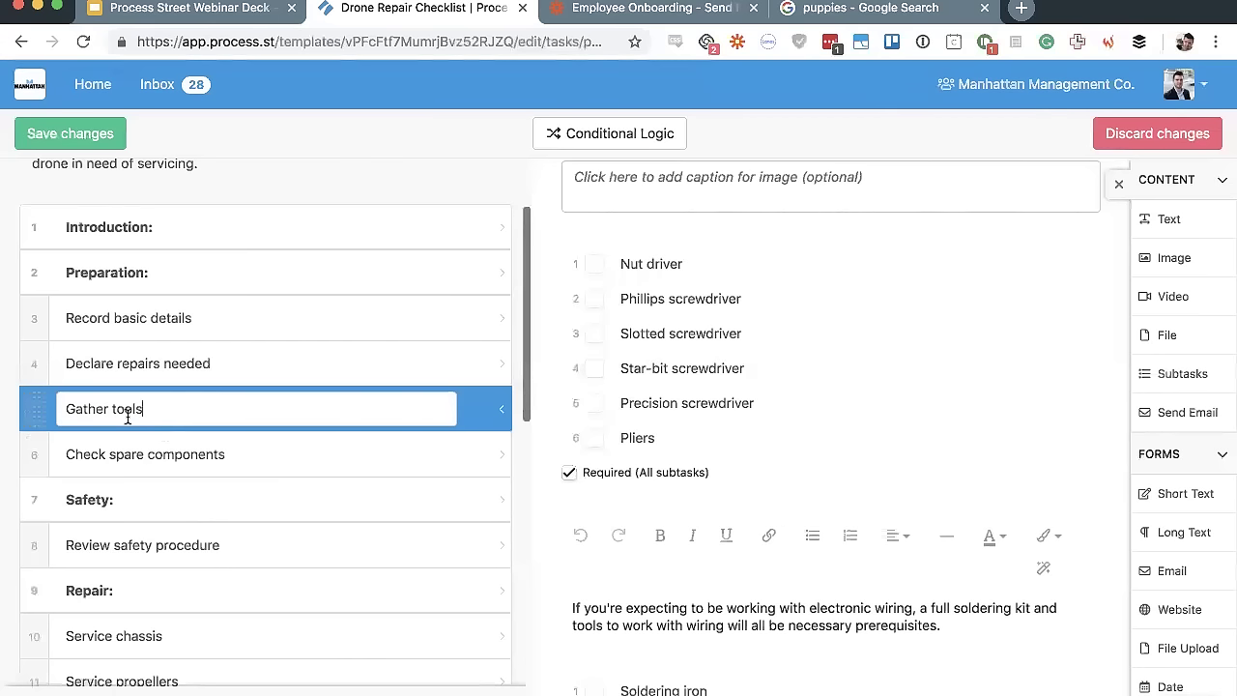
{"action": "scroll", "coordinate": [614, 352], "scroll_direction": "up", "scroll_amount": 1}
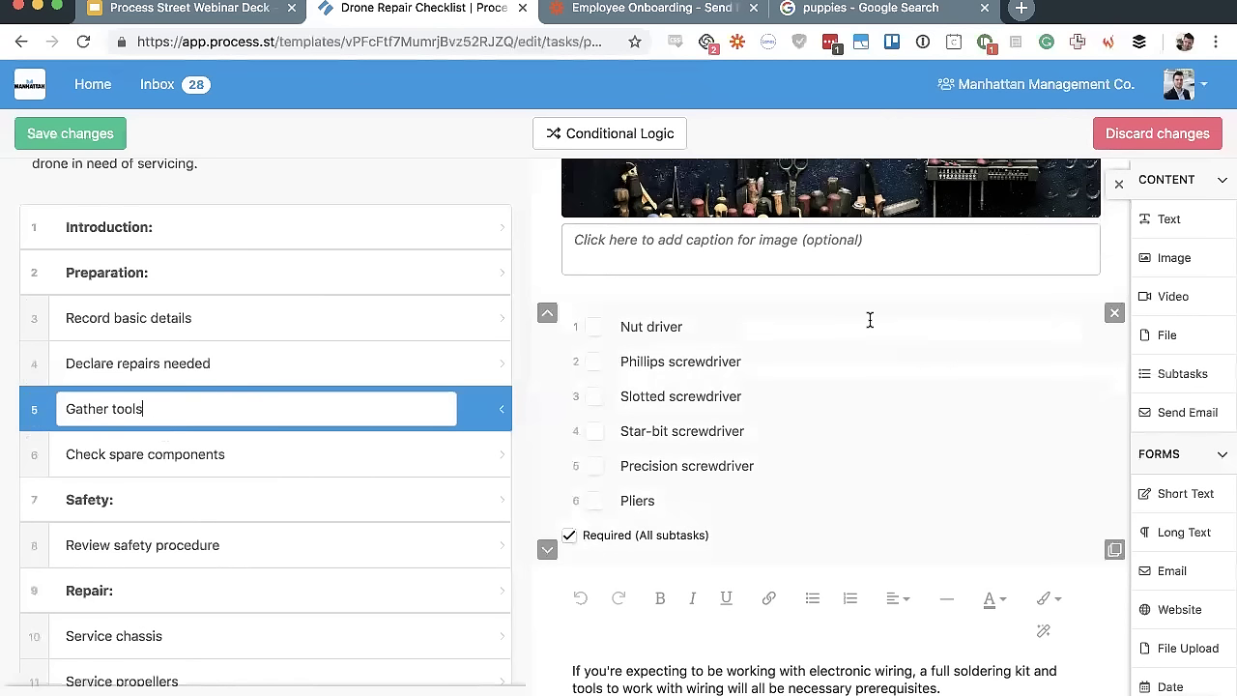
Make the six tool subtasks required and check the Pliers subtask text
{"action": "left_click", "coordinate": [569, 536]}
{"action": "left_click", "coordinate": [673, 499]}
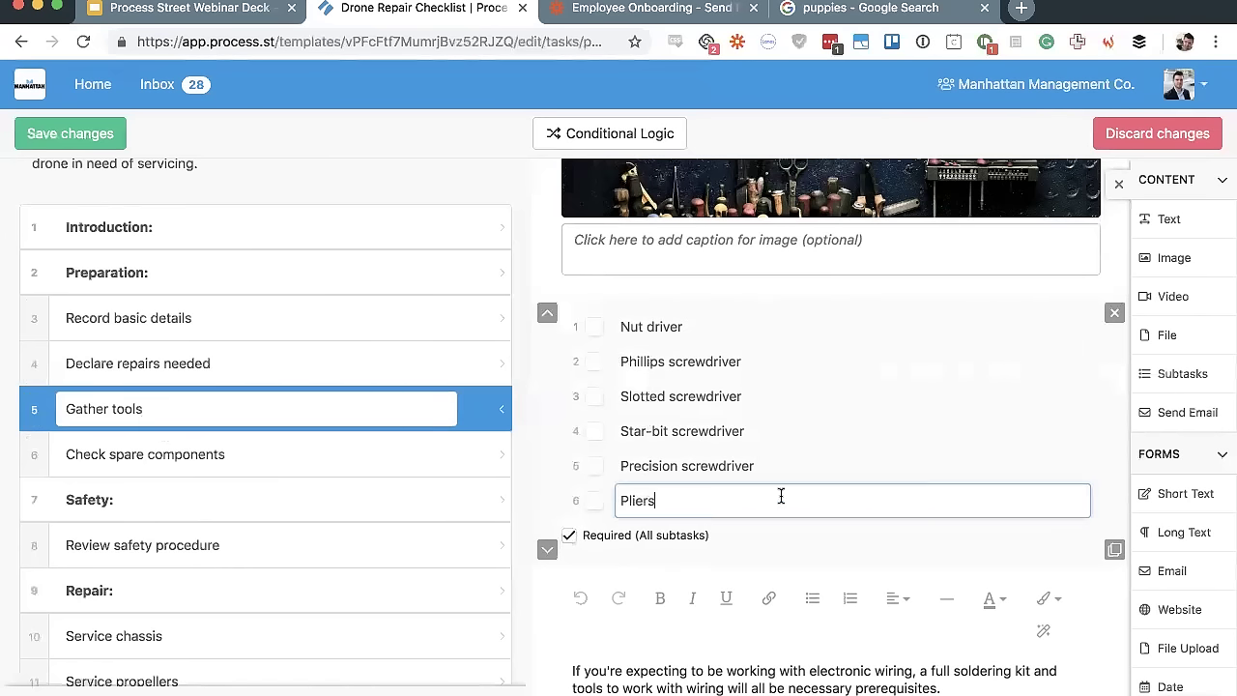
{"action": "left_click", "coordinate": [810, 467]}
{"action": "left_click", "coordinate": [806, 499]}
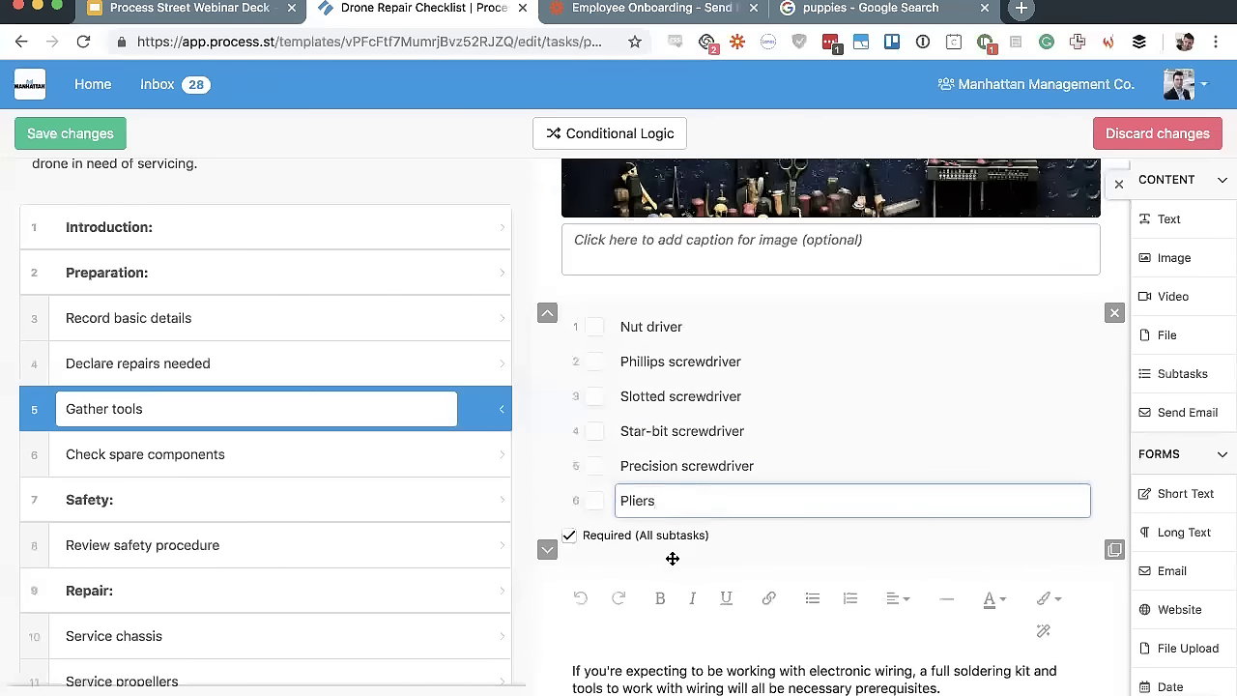
Scroll down the task list and select the Service camera task
{"action": "scroll", "coordinate": [681, 490], "scroll_direction": "up", "scroll_amount": 3}
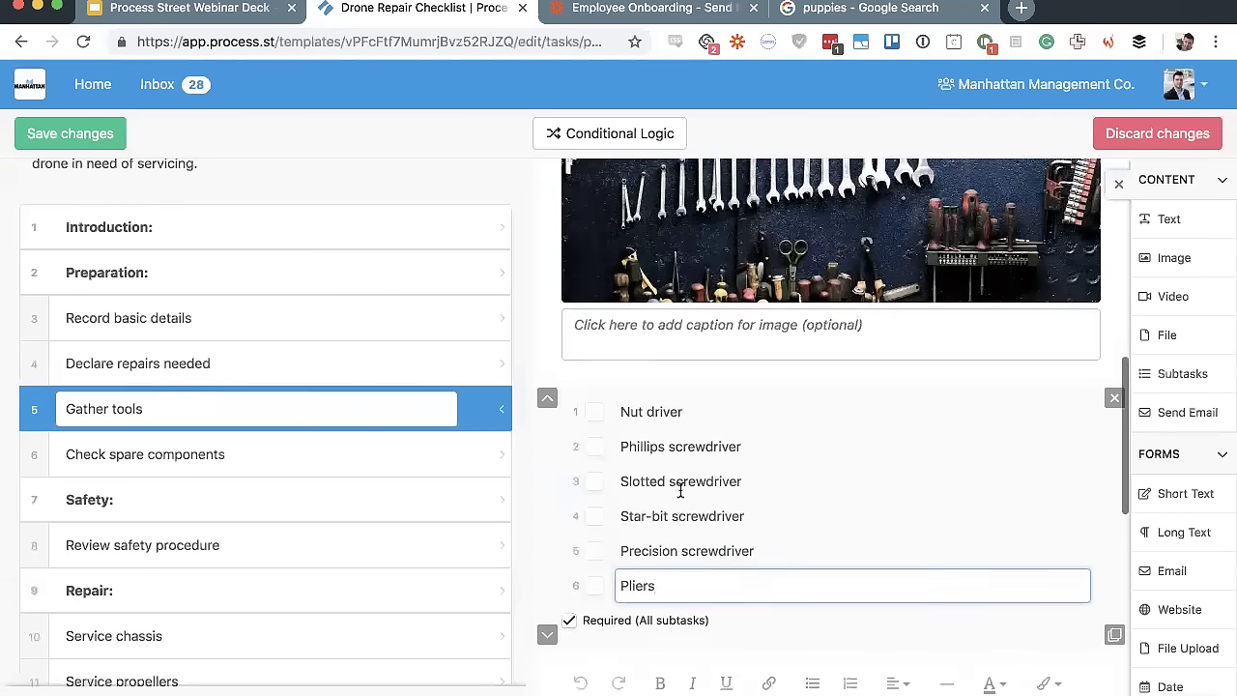
{"action": "scroll", "coordinate": [681, 490], "scroll_direction": "down", "scroll_amount": 3}
{"action": "scroll", "coordinate": [759, 458], "scroll_direction": "up", "scroll_amount": 10}
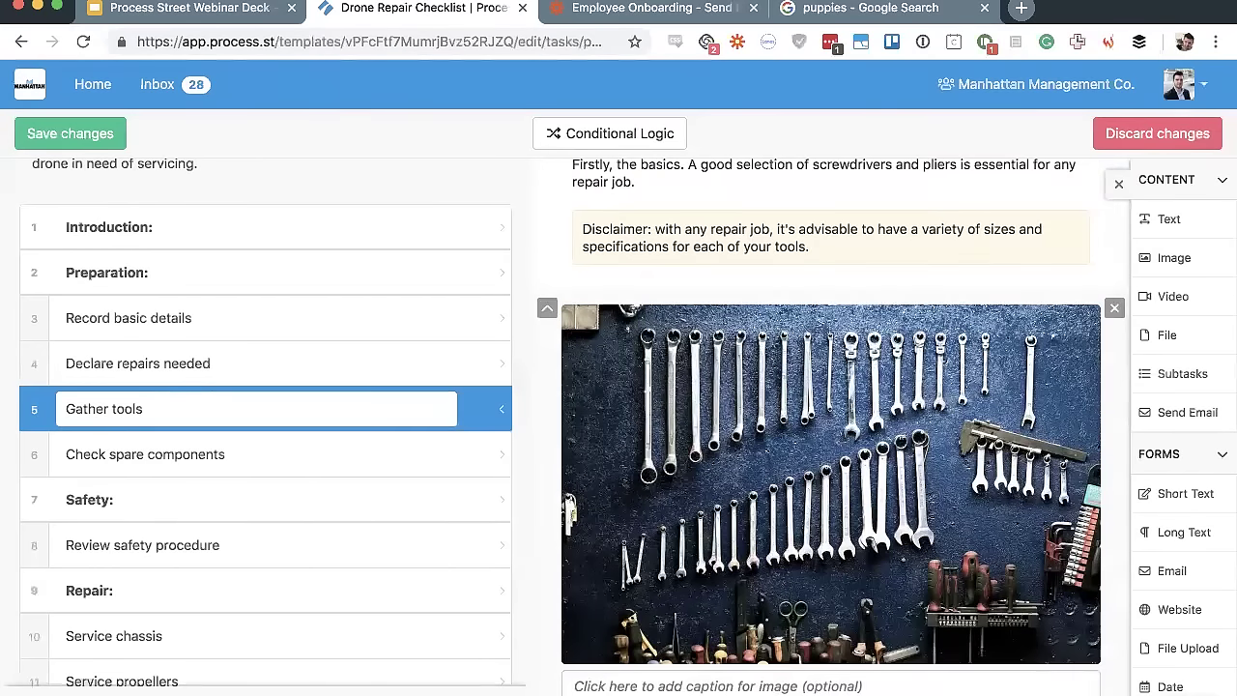
{"action": "scroll", "coordinate": [764, 464], "scroll_direction": "down", "scroll_amount": 10}
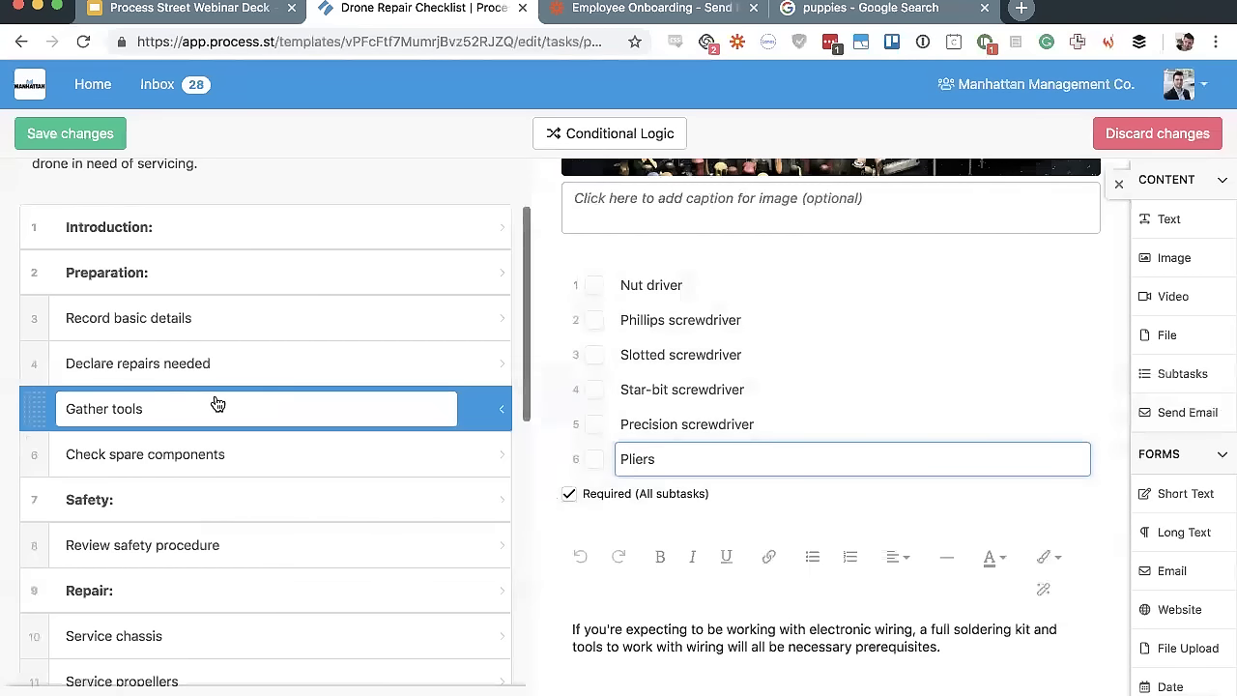
{"action": "scroll", "coordinate": [217, 404], "scroll_direction": "down", "scroll_amount": 10}
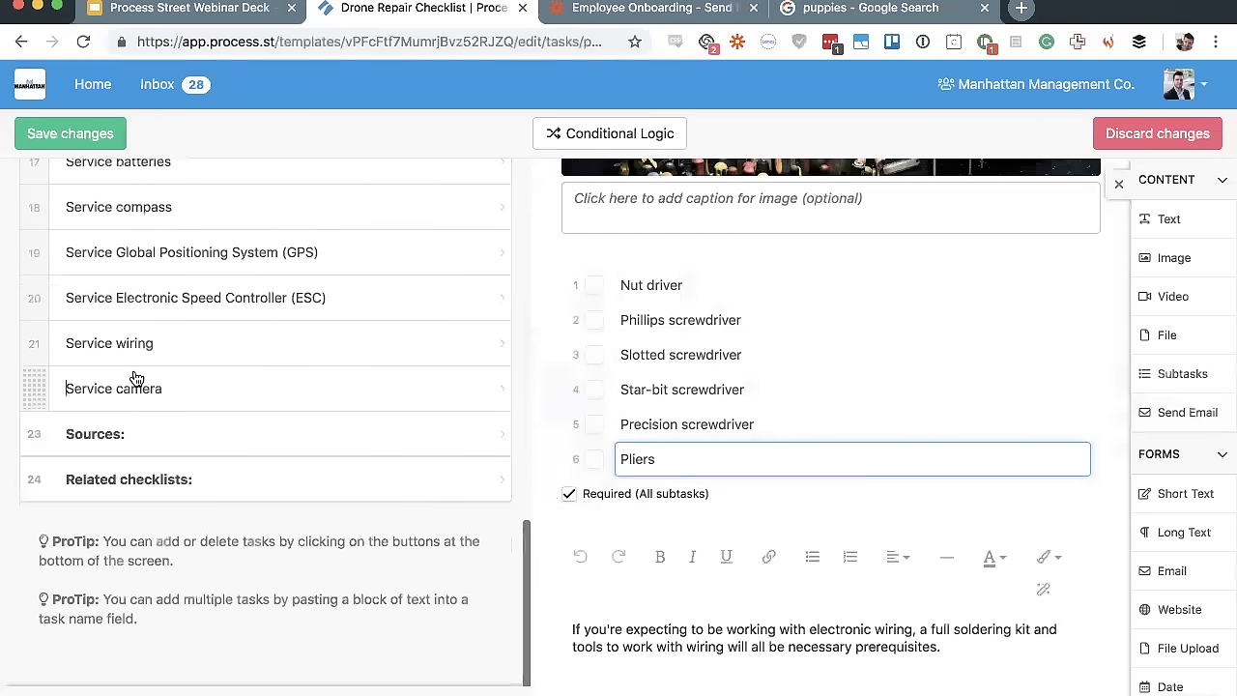
{"action": "left_click", "coordinate": [136, 379]}
Open the Review safety procedure task and add a Send Email block to it
{"action": "scroll", "coordinate": [193, 309], "scroll_direction": "up", "scroll_amount": 10}
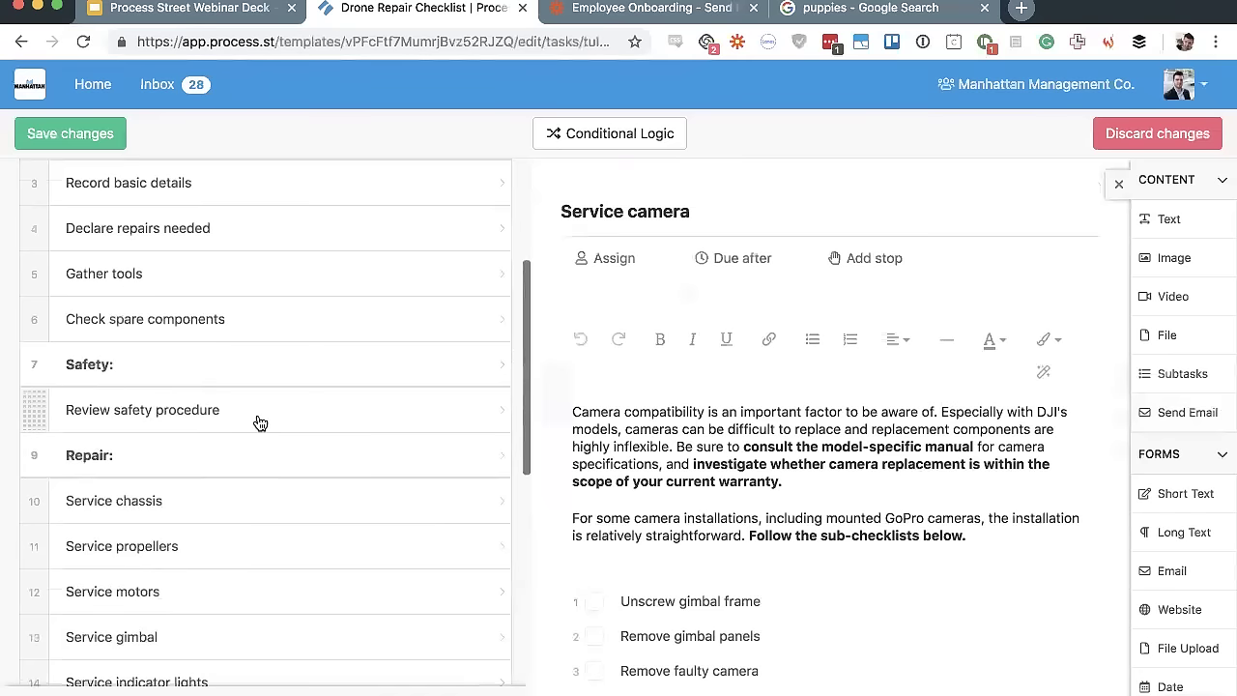
{"action": "left_click", "coordinate": [260, 423]}
{"action": "scroll", "coordinate": [817, 571], "scroll_direction": "down", "scroll_amount": 5}
{"action": "left_click_drag", "start_coordinate": [1194, 425], "coordinate": [1018, 477]}
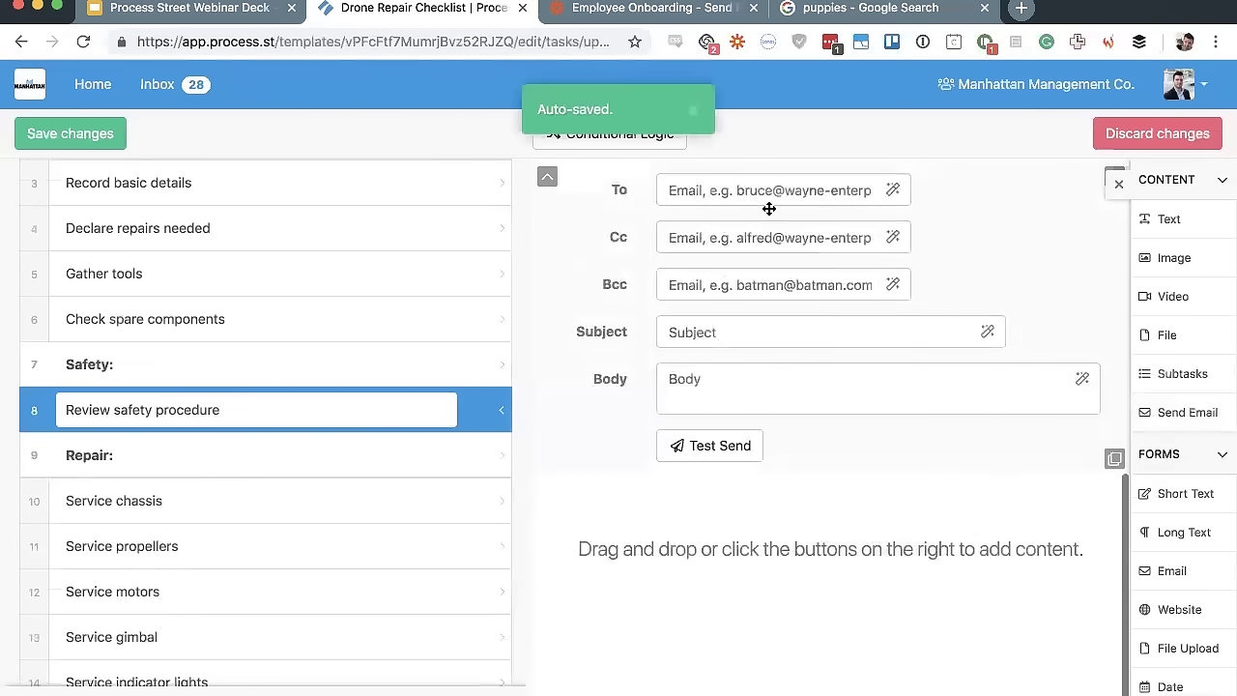
Write the email body 'Dear {{form.Technician_first_name}}!' using the Technician first name variable
{"action": "left_click", "coordinate": [904, 191]}
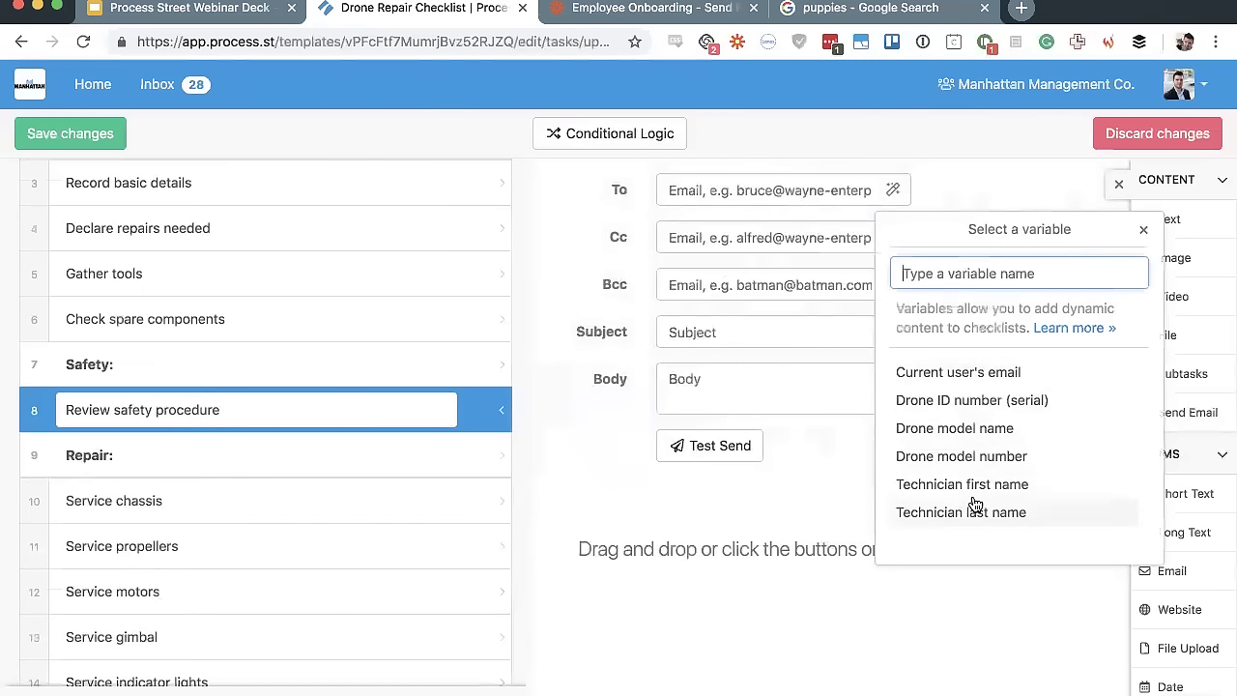
{"action": "left_click", "coordinate": [771, 386]}
{"action": "type", "text": "Dear"}
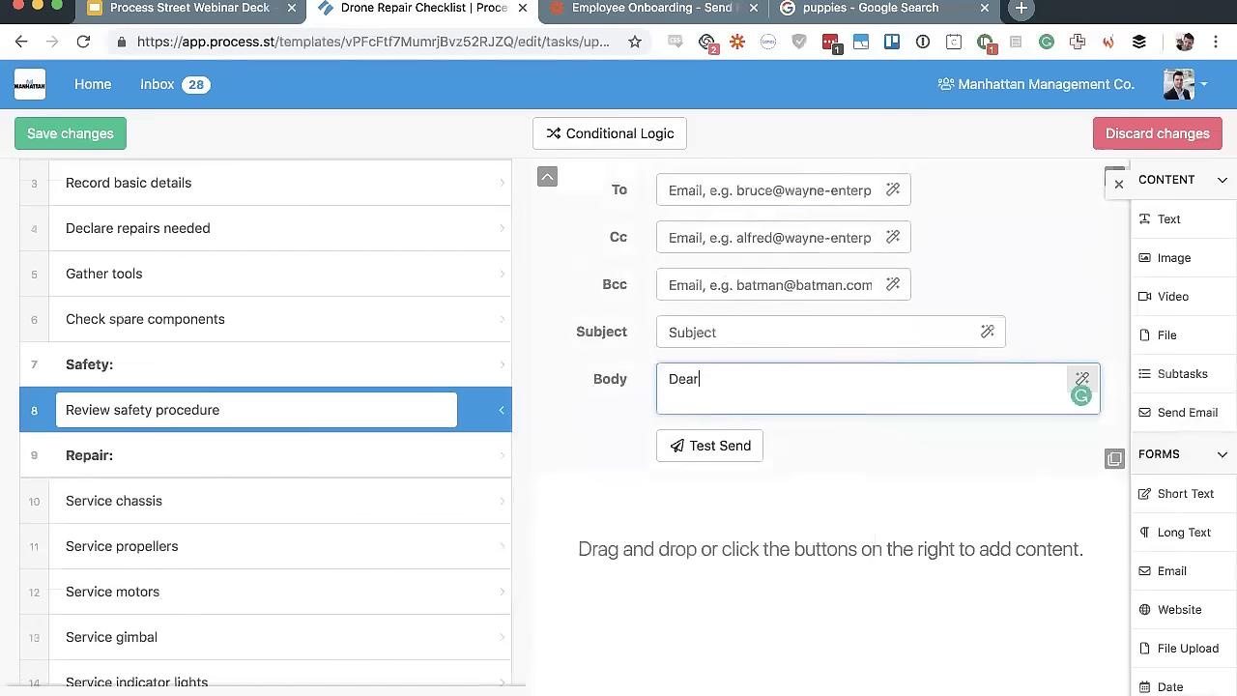
{"action": "left_click", "coordinate": [1082, 379]}
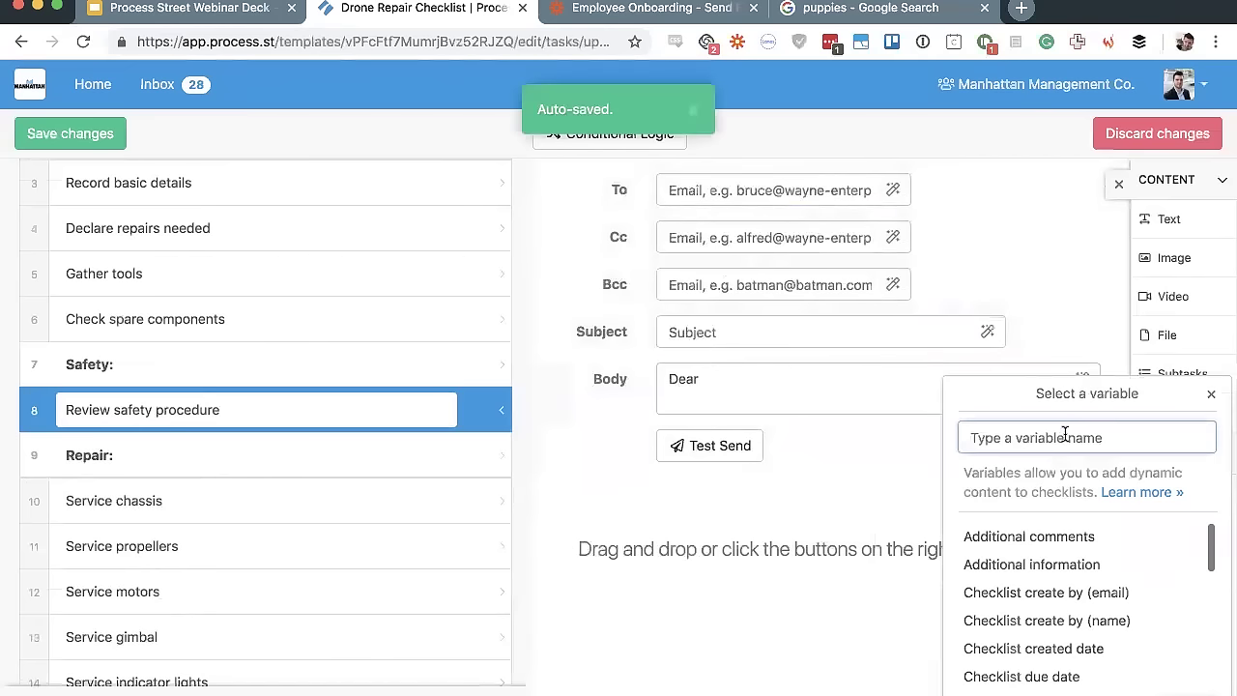
{"action": "type", "text": "tech"}
{"action": "left_click", "coordinate": [1083, 537]}
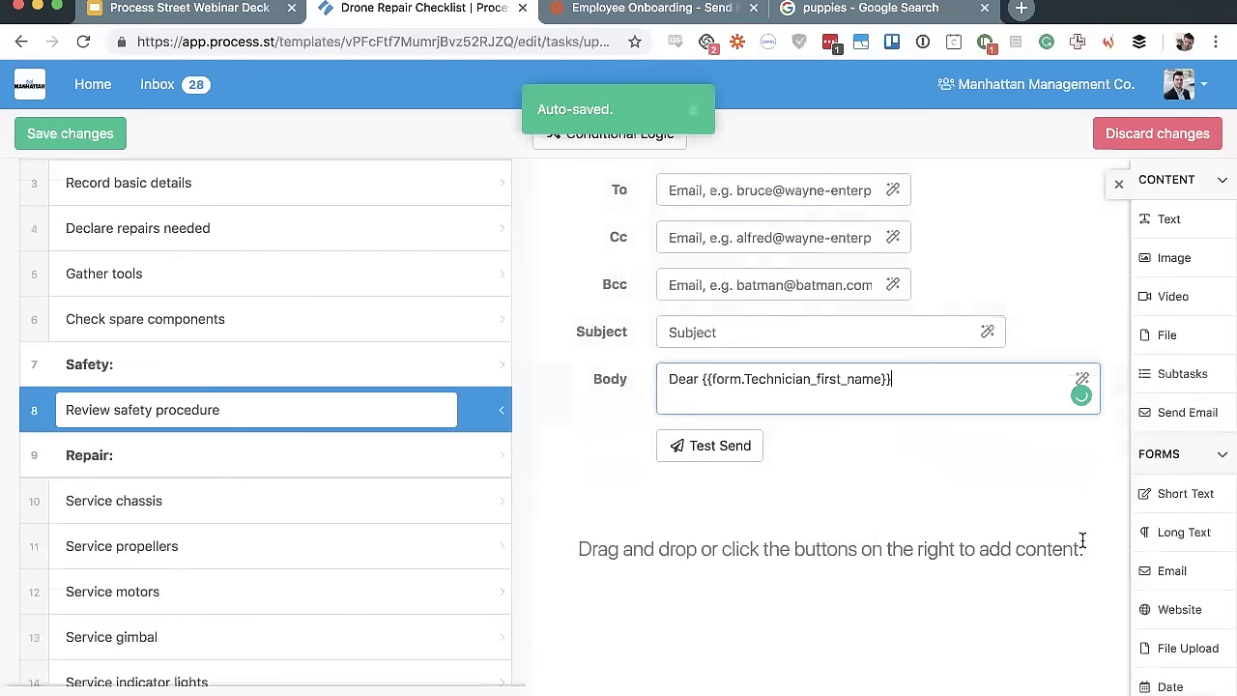
{"action": "type", "text": "!"}
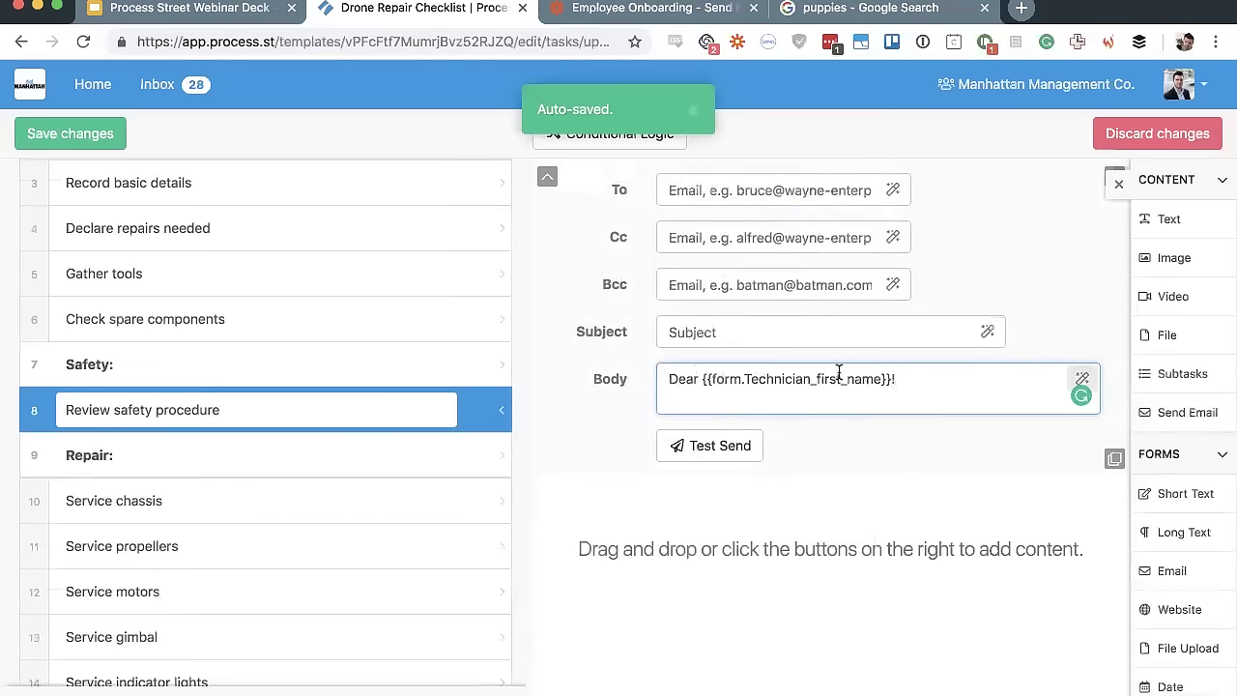
{"action": "left_click", "coordinate": [873, 329]}
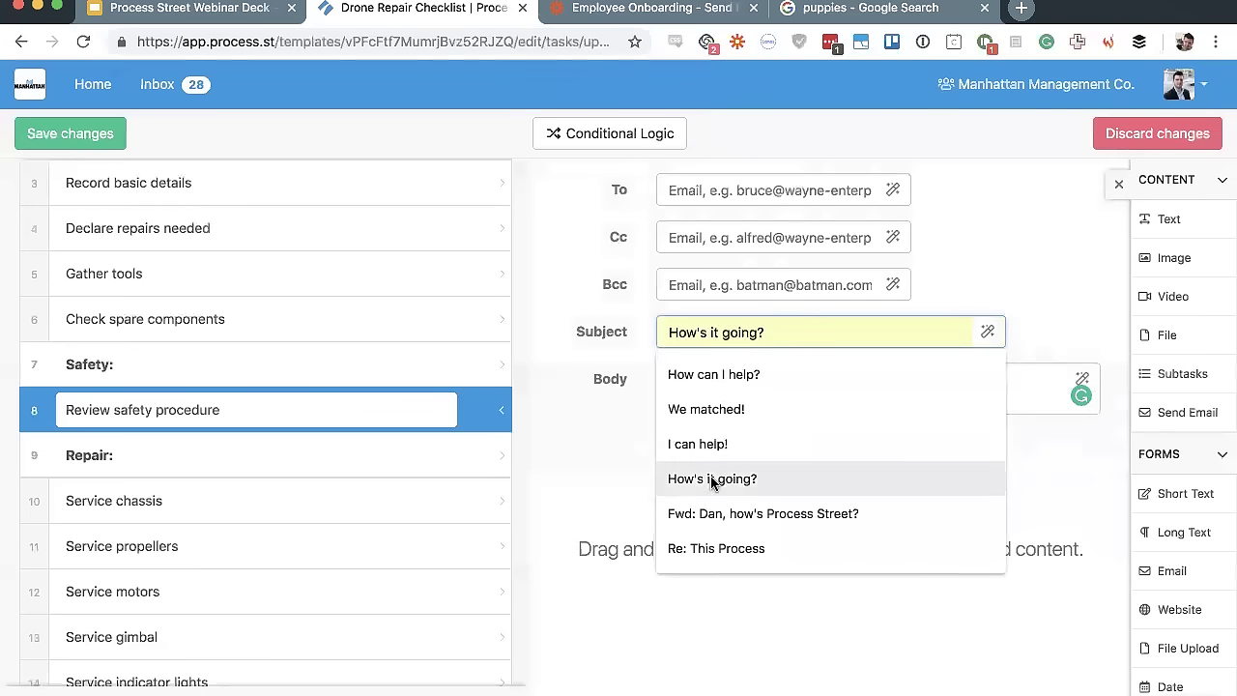
Set the email subject to '{{form.Technician_first_name}} How can I help?'
{"action": "left_click", "coordinate": [611, 530]}
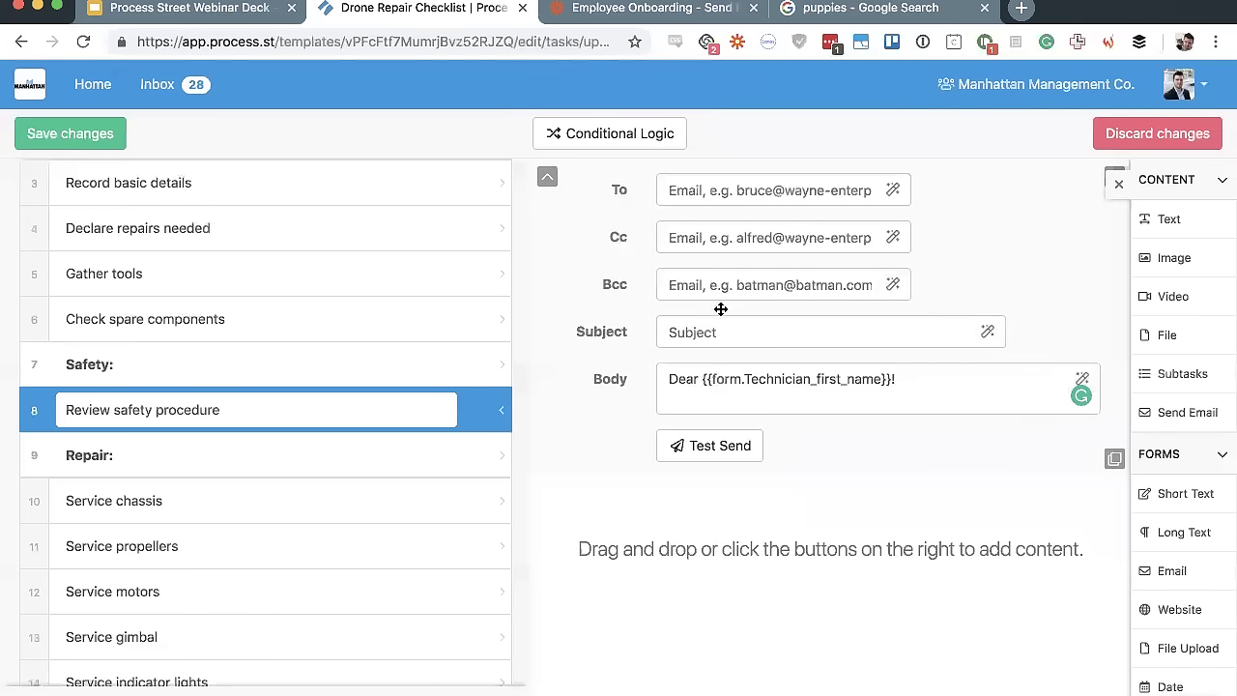
{"action": "left_click", "coordinate": [723, 334]}
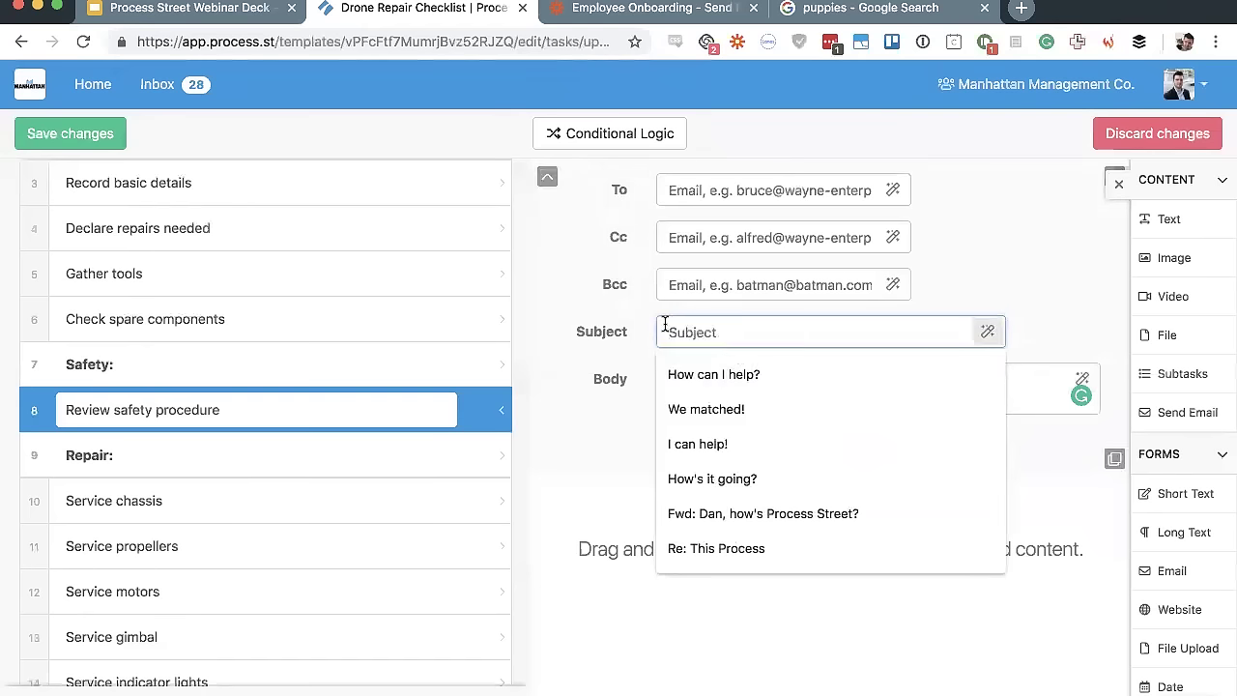
{"action": "left_click", "coordinate": [690, 375]}
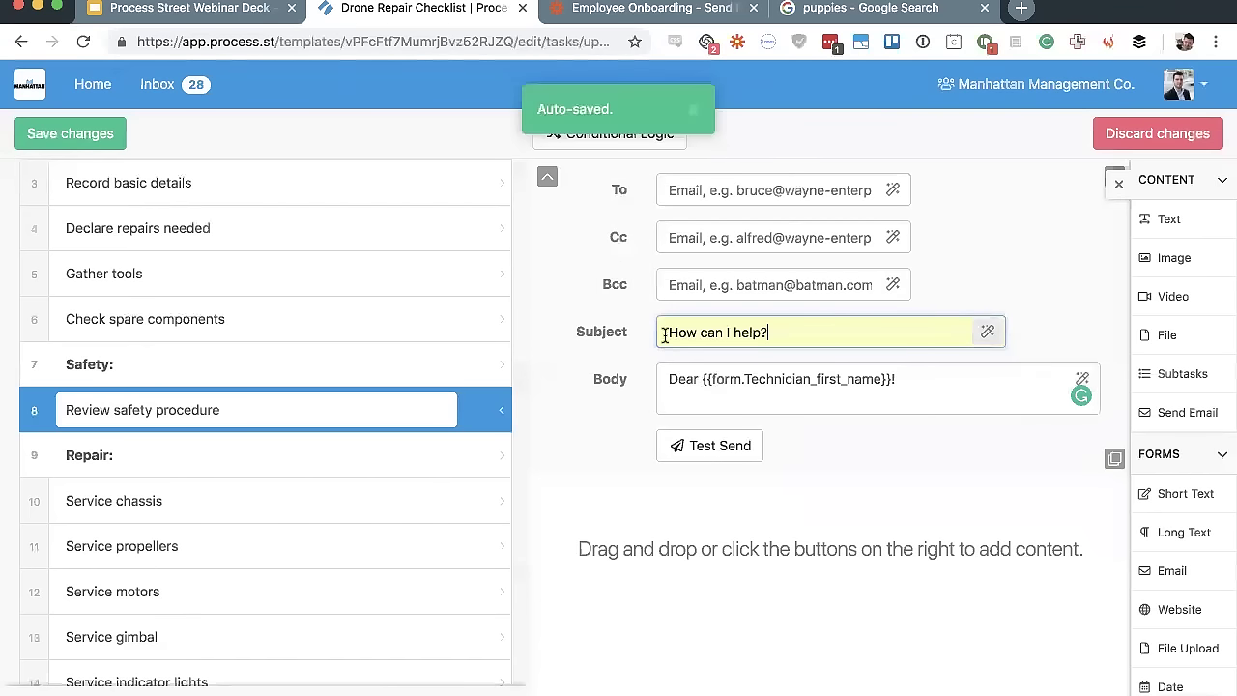
{"action": "left_click", "coordinate": [665, 336]}
{"action": "left_click", "coordinate": [987, 331]}
{"action": "type", "text": "first"}
{"action": "left_click", "coordinate": [1027, 510]}
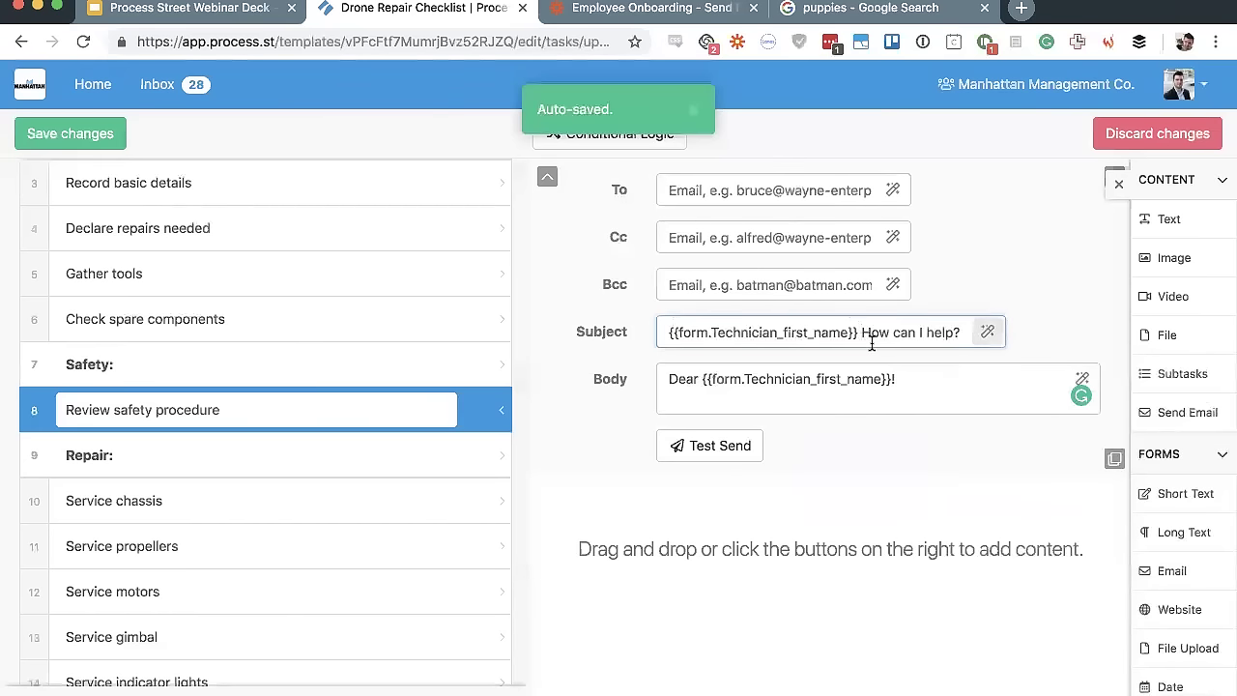
Move to the recipient address field, closing its variable list without choosing one
{"action": "left_click", "coordinate": [726, 194]}
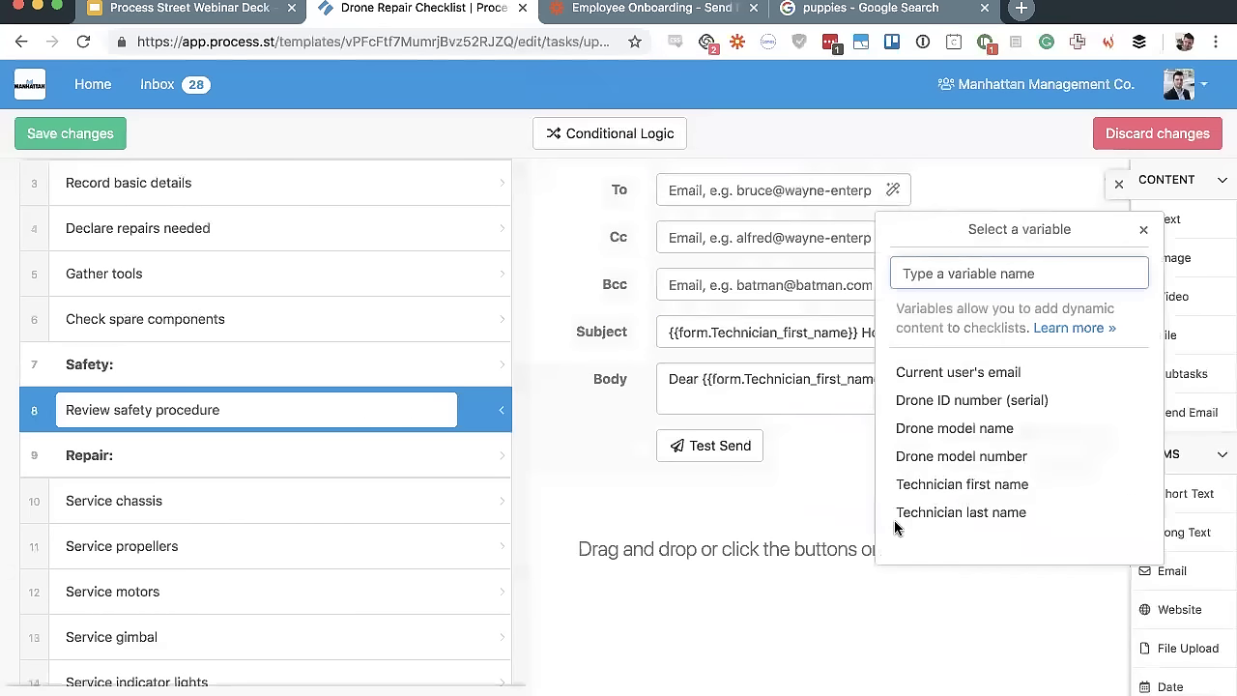
{"action": "left_click", "coordinate": [871, 619]}
{"action": "left_click", "coordinate": [696, 192]}
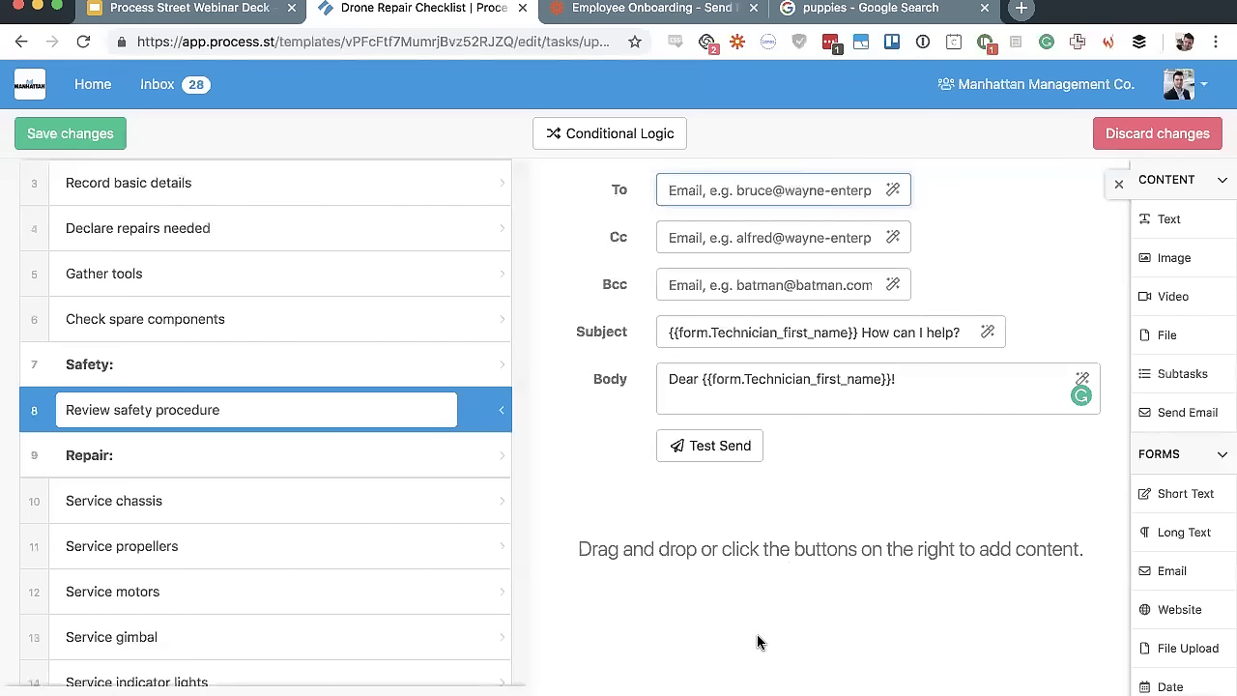
{"action": "scroll", "coordinate": [815, 574], "scroll_direction": "down", "scroll_amount": 1}
{"action": "scroll", "coordinate": [1014, 544], "scroll_direction": "up", "scroll_amount": 5}
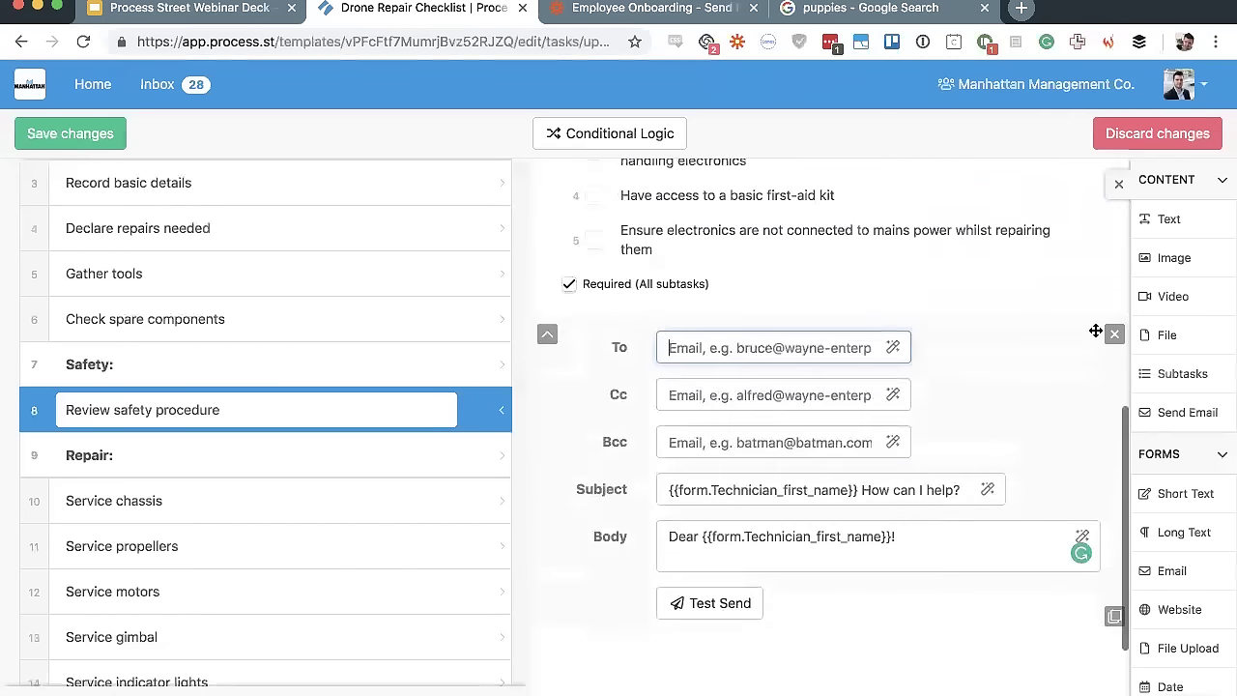
{"action": "left_click", "coordinate": [1109, 340]}
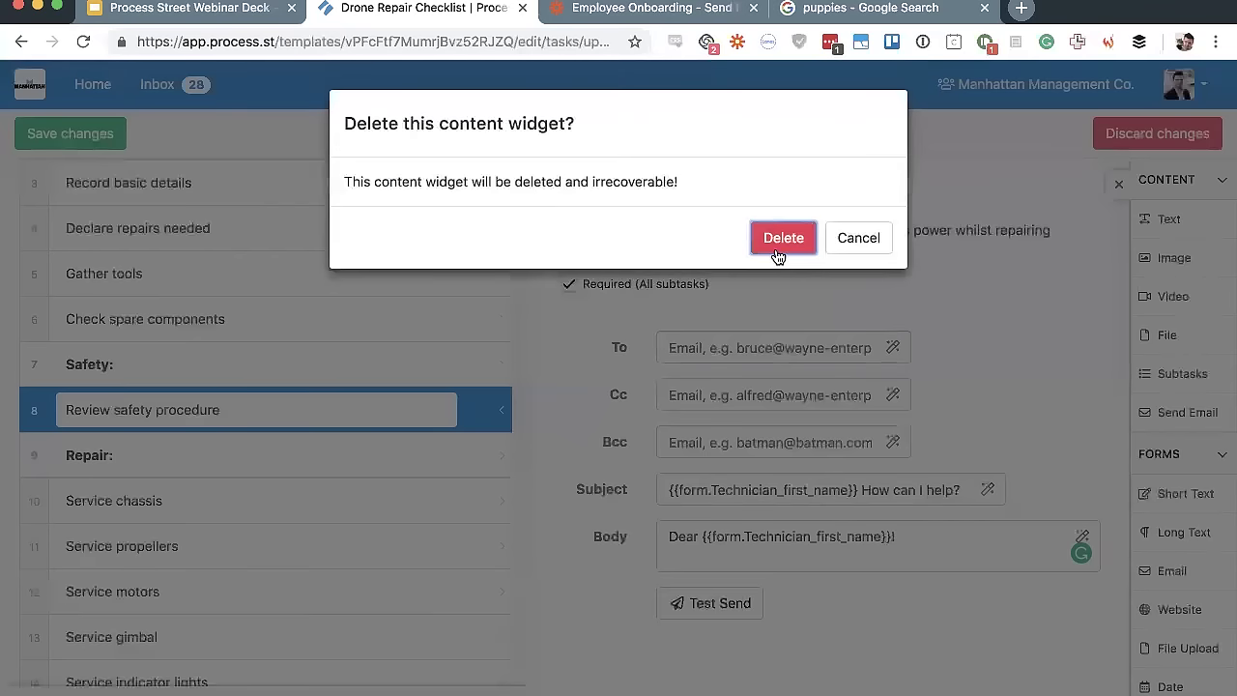
{"action": "left_click", "coordinate": [783, 238]}
{"action": "scroll", "coordinate": [299, 463], "scroll_direction": "down", "scroll_amount": 2}
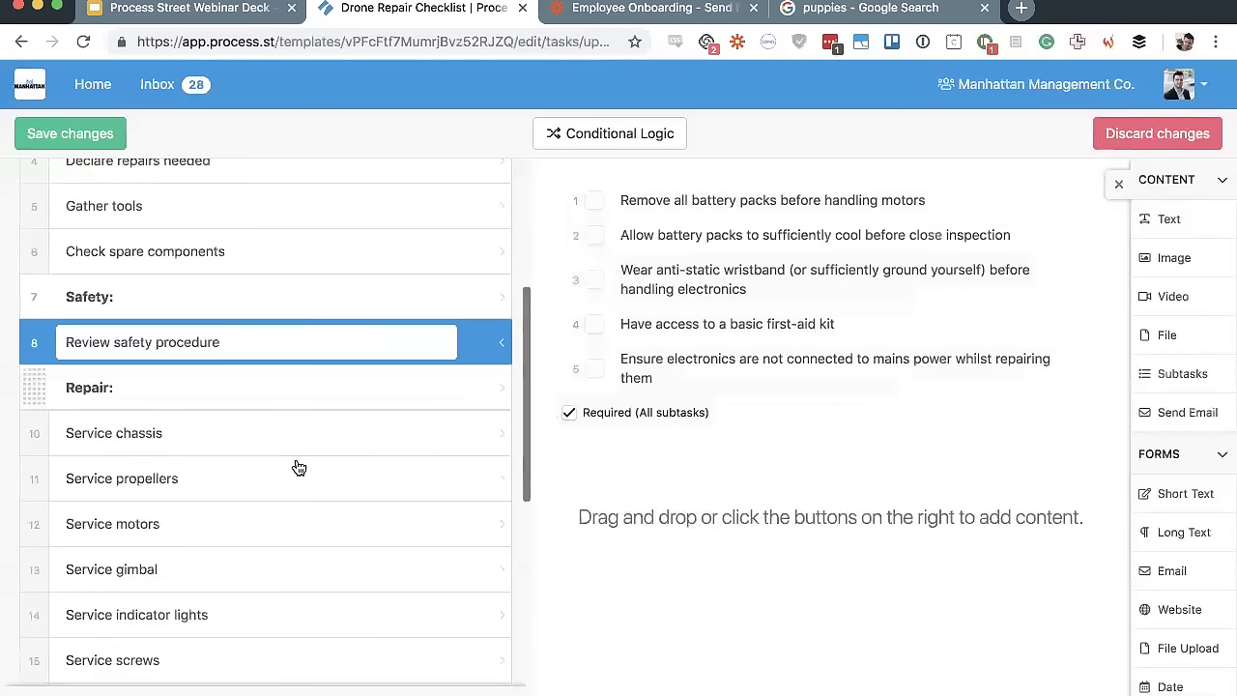
{"action": "scroll", "coordinate": [362, 359], "scroll_direction": "up", "scroll_amount": 5}
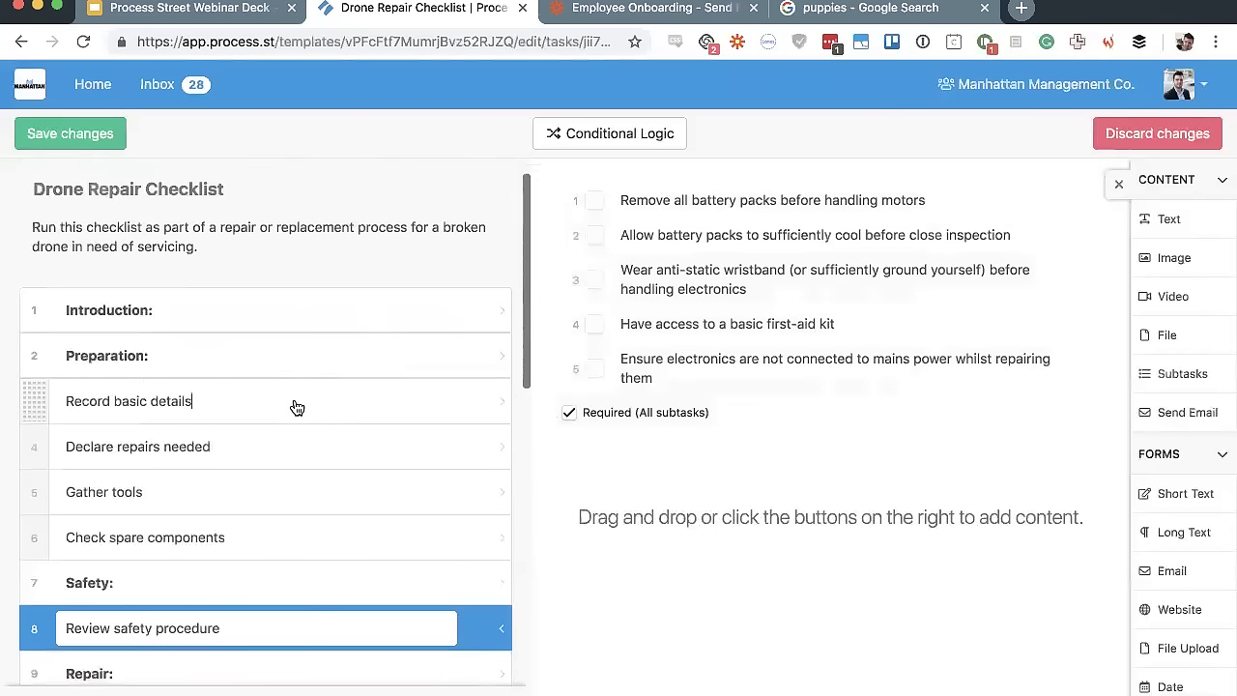
{"action": "left_click", "coordinate": [296, 404]}
{"action": "scroll", "coordinate": [1111, 464], "scroll_direction": "down", "scroll_amount": 3}
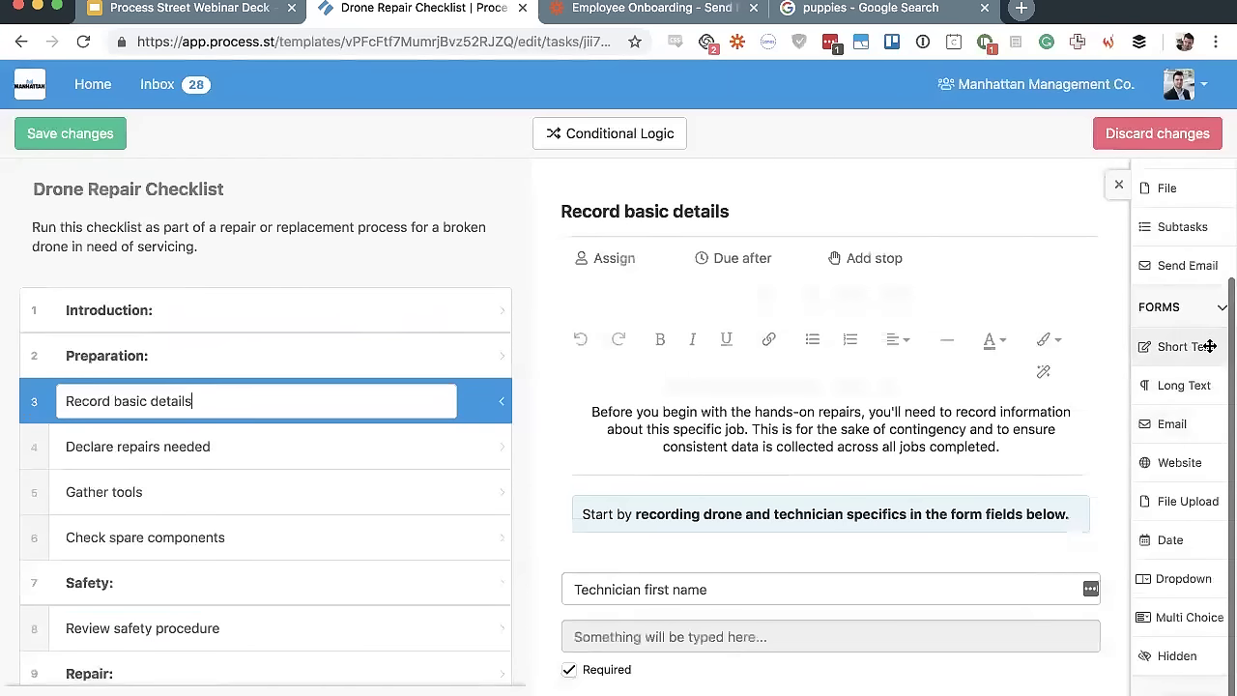
{"action": "scroll", "coordinate": [902, 436], "scroll_direction": "down", "scroll_amount": 3}
{"action": "left_click_drag", "start_coordinate": [869, 336], "coordinate": [641, 339]}
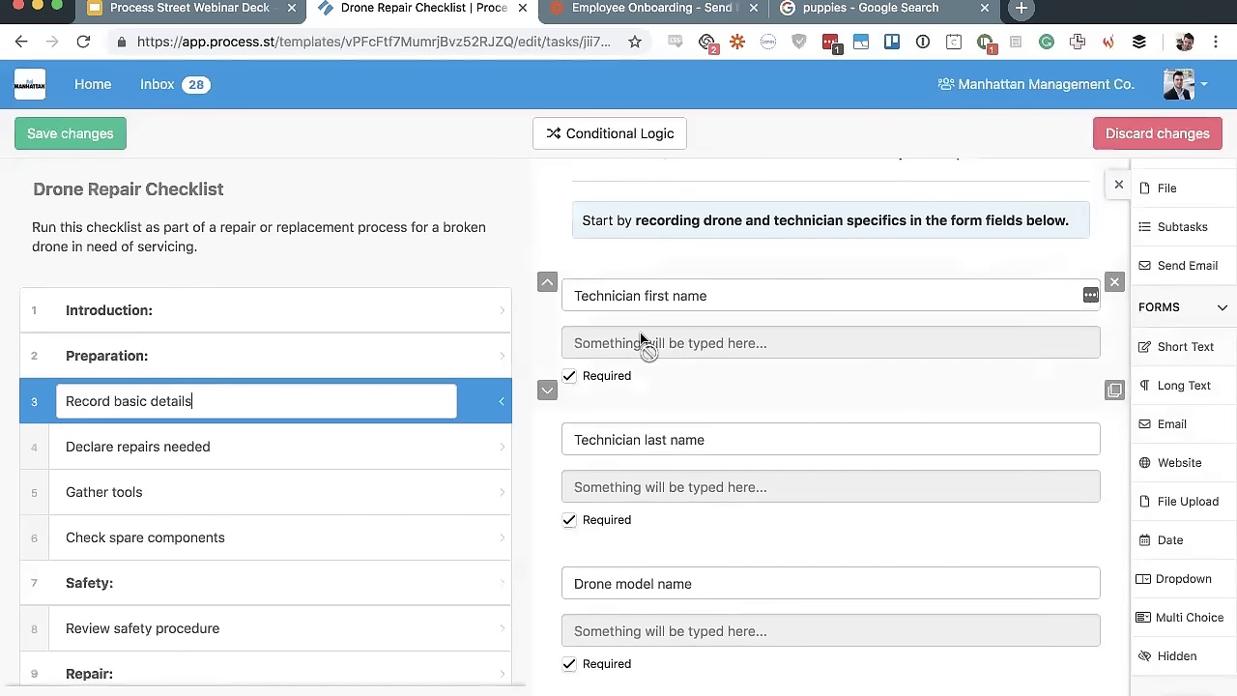
{"action": "scroll", "coordinate": [641, 339], "scroll_direction": "down", "scroll_amount": 10}
{"action": "scroll", "coordinate": [640, 334], "scroll_direction": "down", "scroll_amount": 3}
{"action": "left_click_drag", "start_coordinate": [641, 334], "coordinate": [1042, 427]}
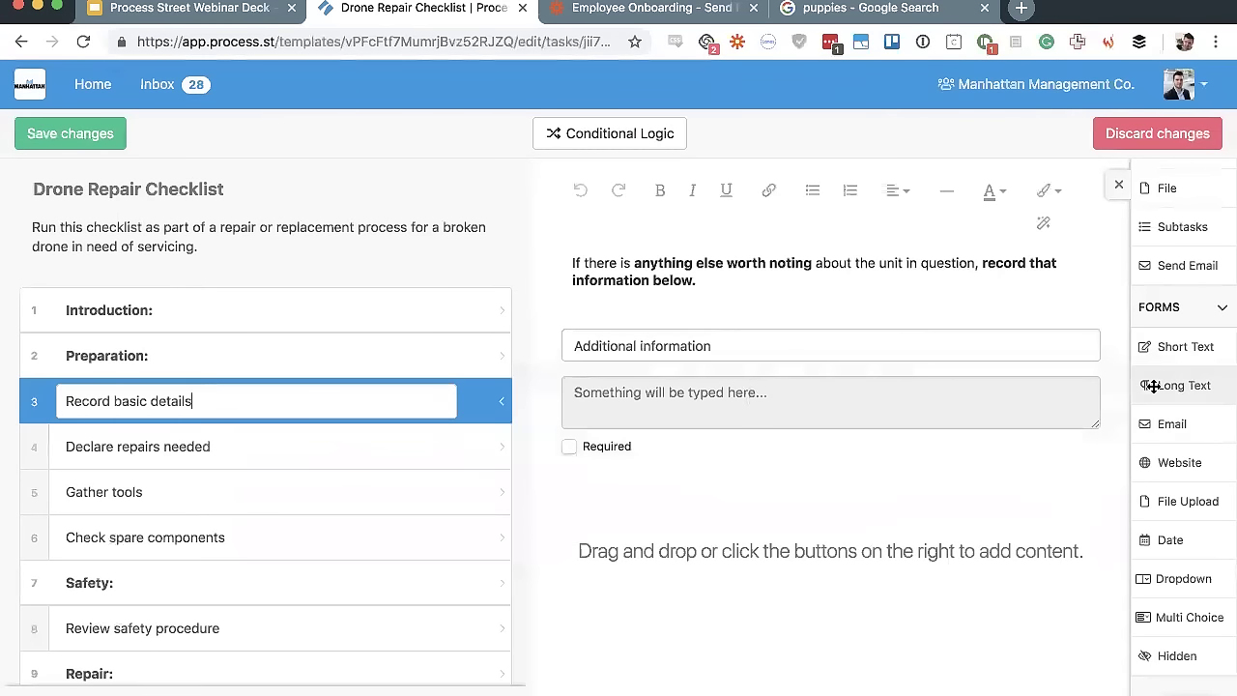
Add an Email field to the form, and add and then delete a Website field
{"action": "scroll", "coordinate": [784, 518], "scroll_direction": "down", "scroll_amount": 1}
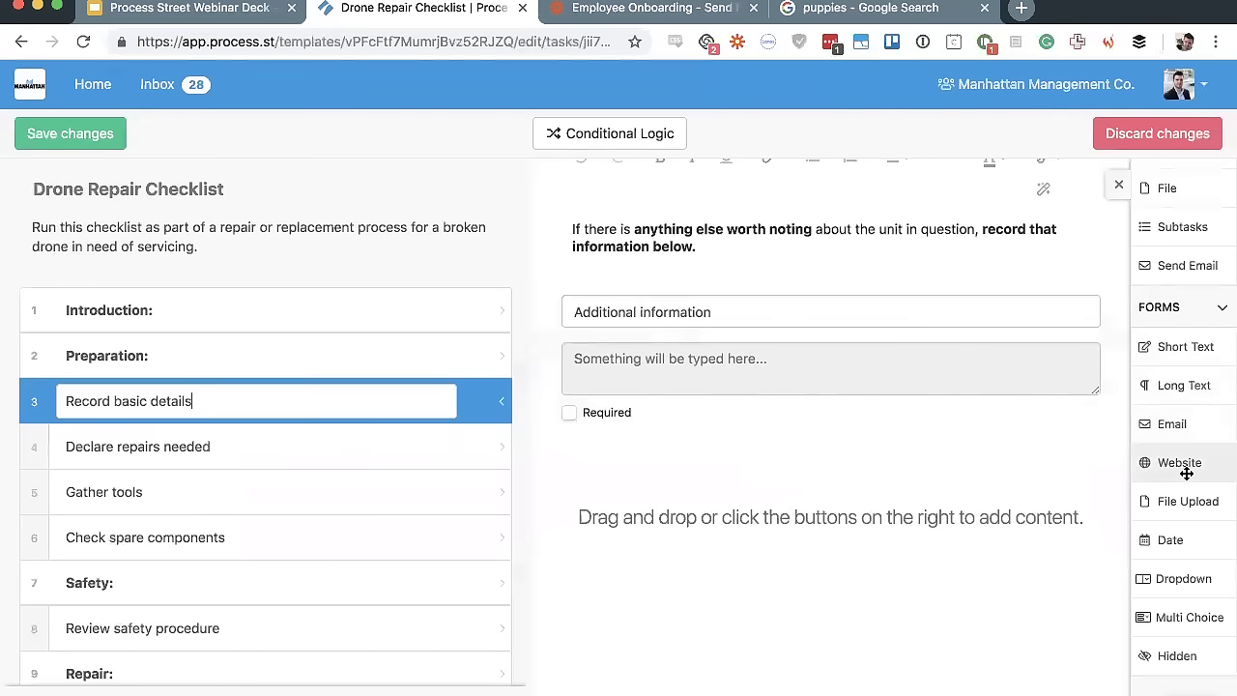
{"action": "scroll", "coordinate": [971, 405], "scroll_direction": "up", "scroll_amount": 10}
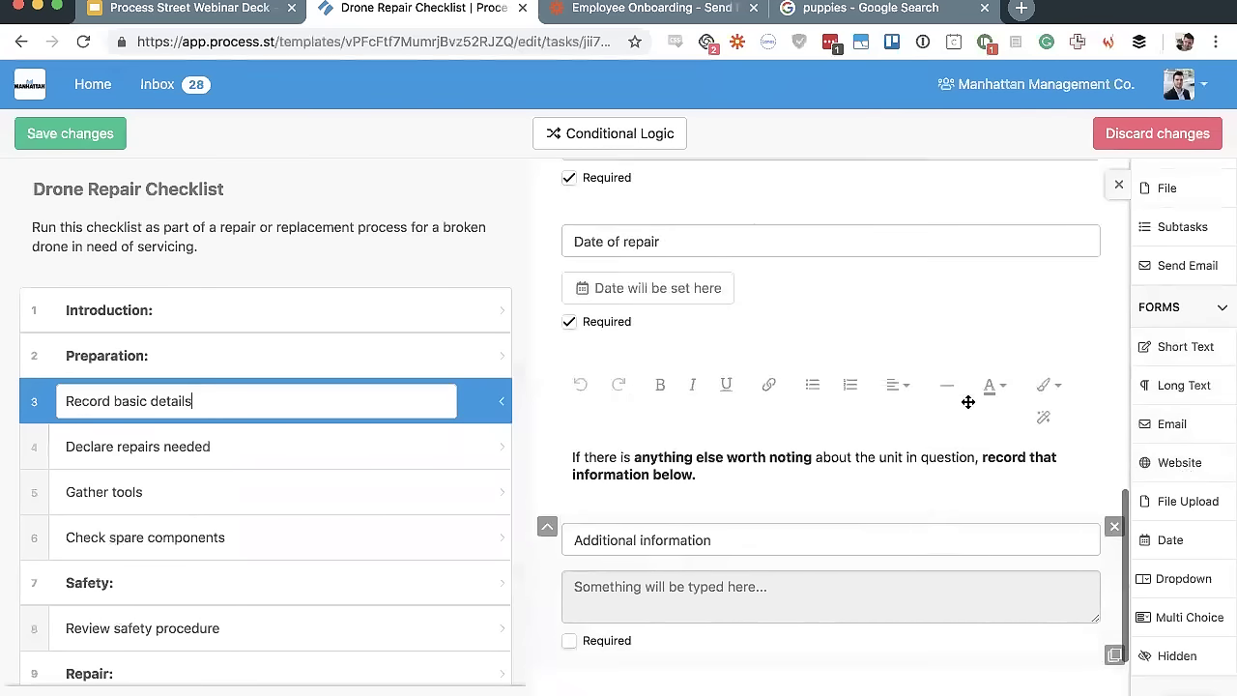
{"action": "scroll", "coordinate": [831, 396], "scroll_direction": "down", "scroll_amount": 5}
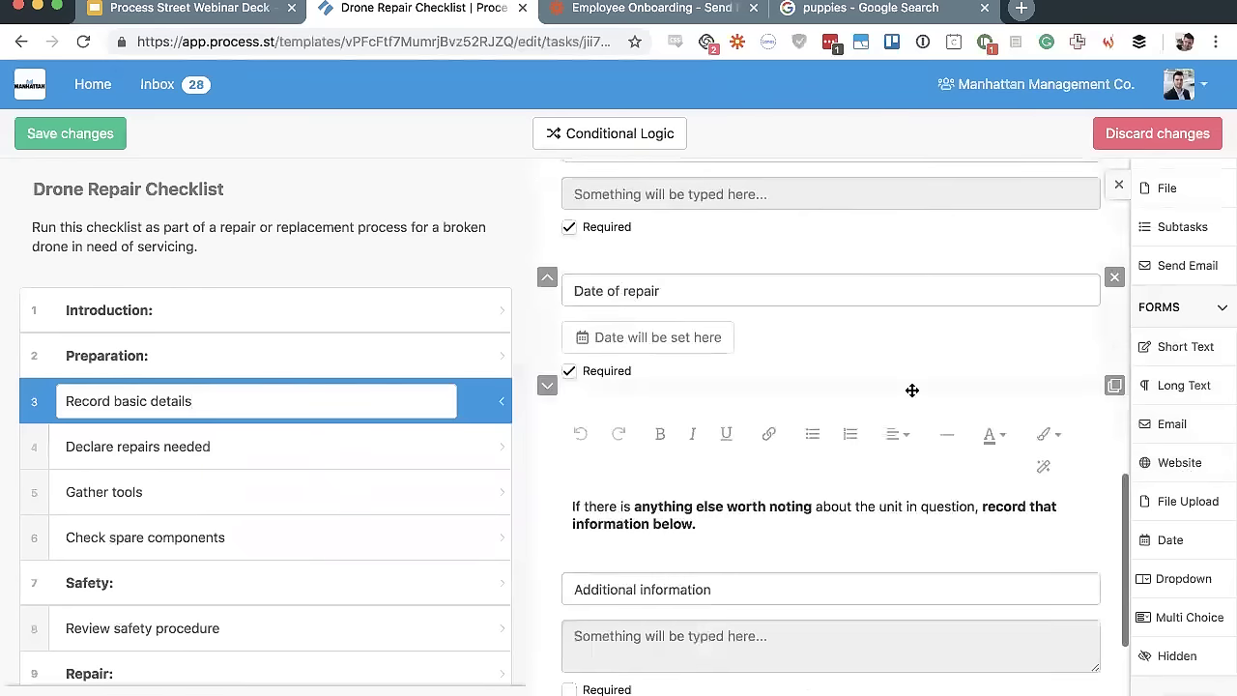
{"action": "left_click", "coordinate": [1193, 430]}
{"action": "left_click", "coordinate": [1172, 462]}
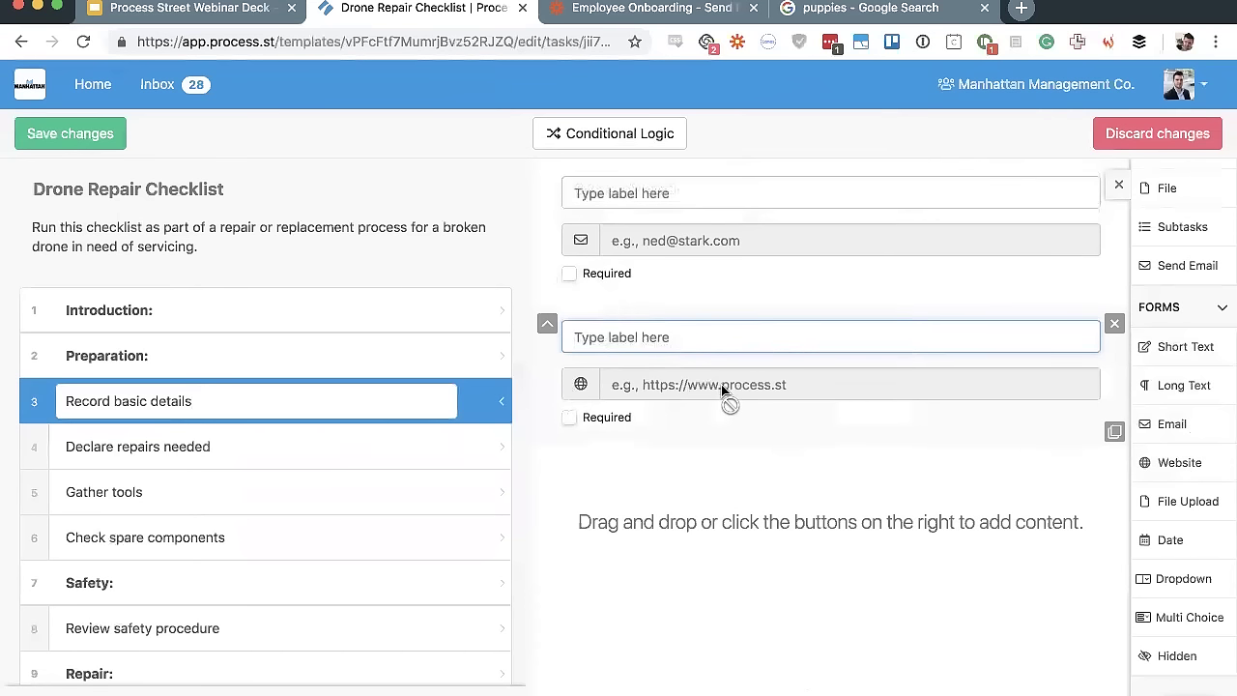
{"action": "scroll", "coordinate": [726, 393], "scroll_direction": "up", "scroll_amount": 1}
{"action": "left_click", "coordinate": [1116, 388]}
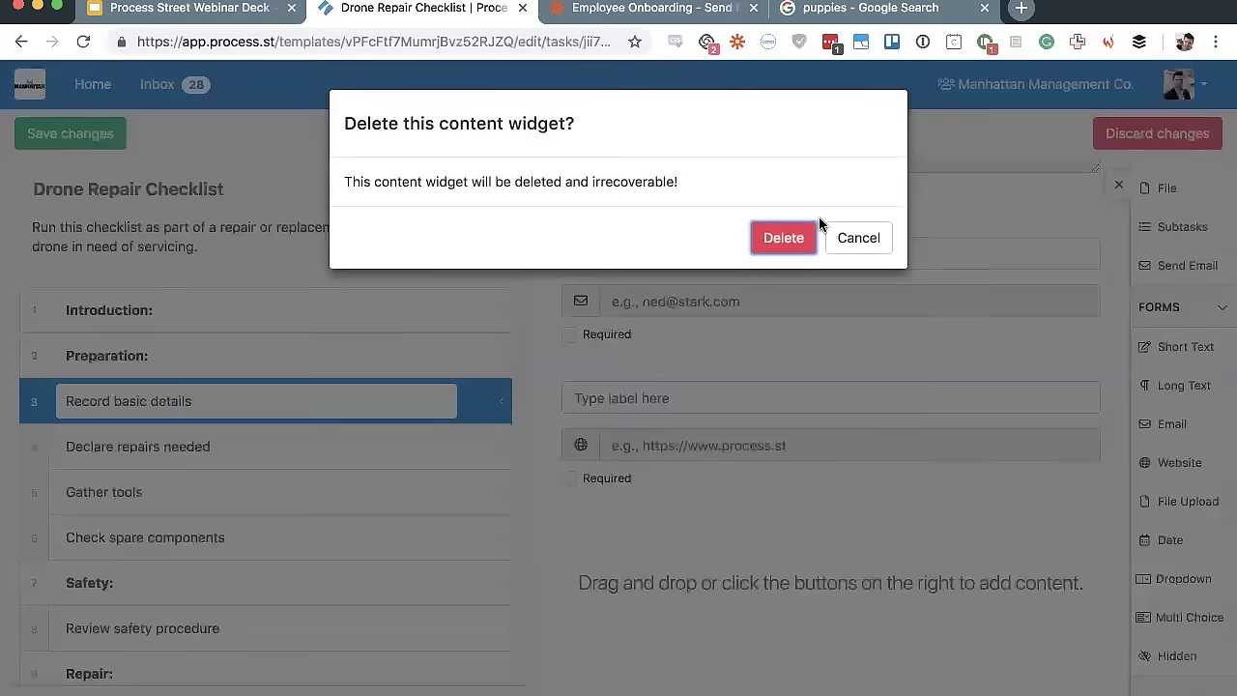
{"action": "left_click", "coordinate": [784, 241]}
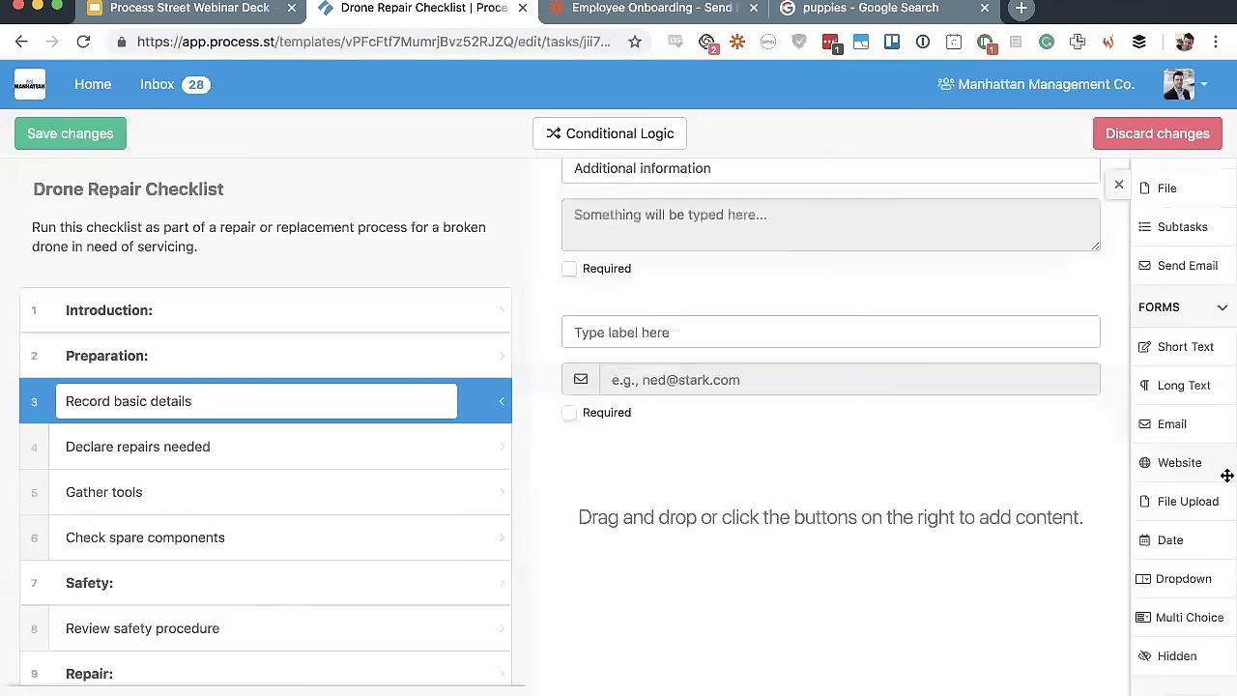
Append File Upload, Date, Dropdown and Multi Choice fields to the form
{"action": "left_click", "coordinate": [1149, 500]}
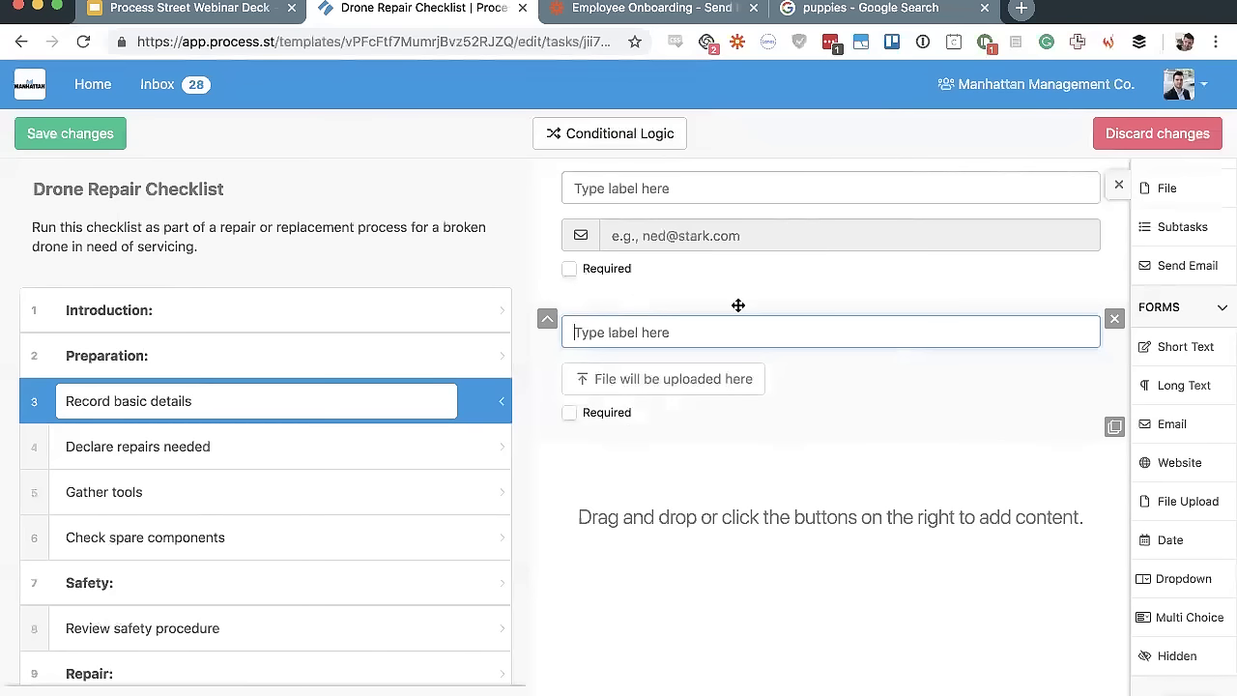
{"action": "scroll", "coordinate": [1218, 516], "scroll_direction": "down", "scroll_amount": 1}
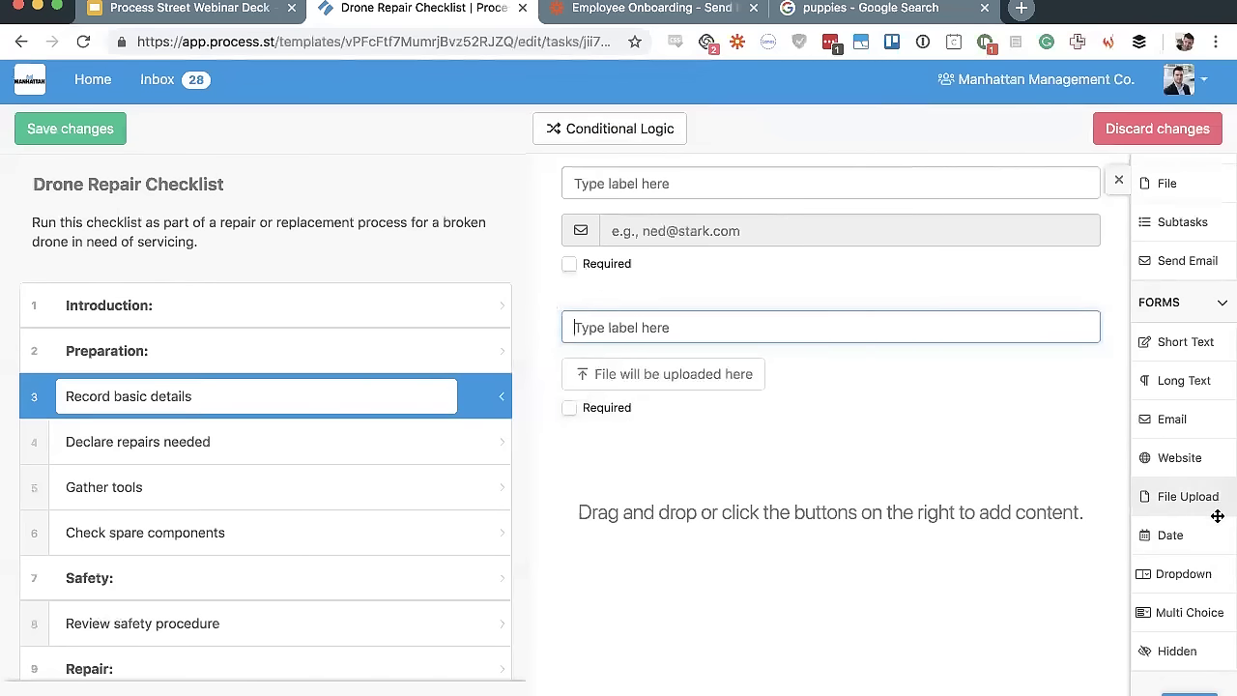
{"action": "left_click", "coordinate": [1172, 536]}
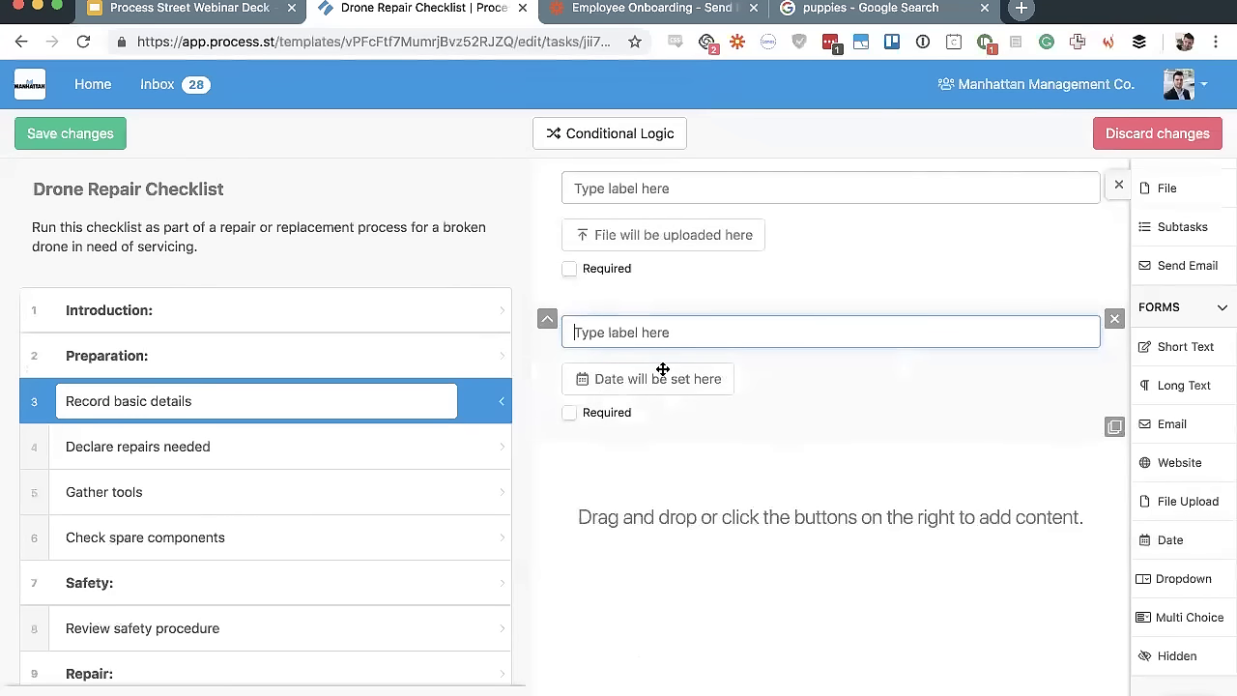
{"action": "left_click", "coordinate": [1181, 584]}
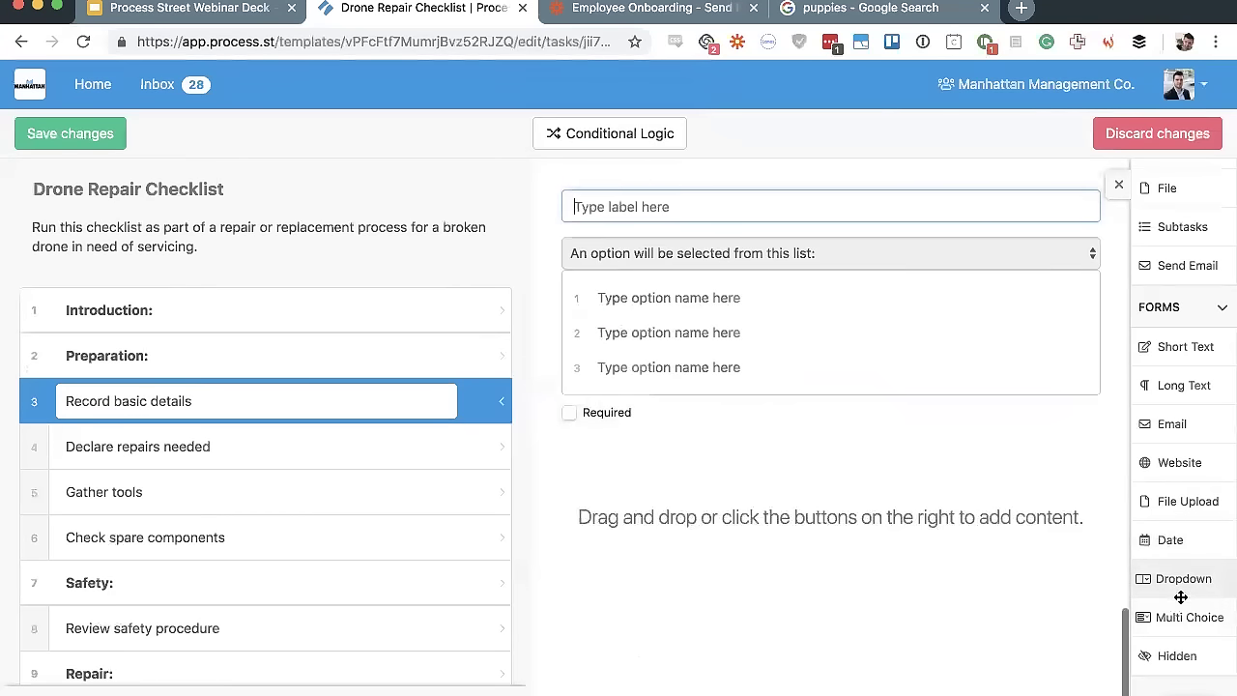
{"action": "left_click", "coordinate": [1175, 616]}
Trim the dropdown to two options by deleting its extra empty rows
{"action": "scroll", "coordinate": [657, 261], "scroll_direction": "up", "scroll_amount": 2}
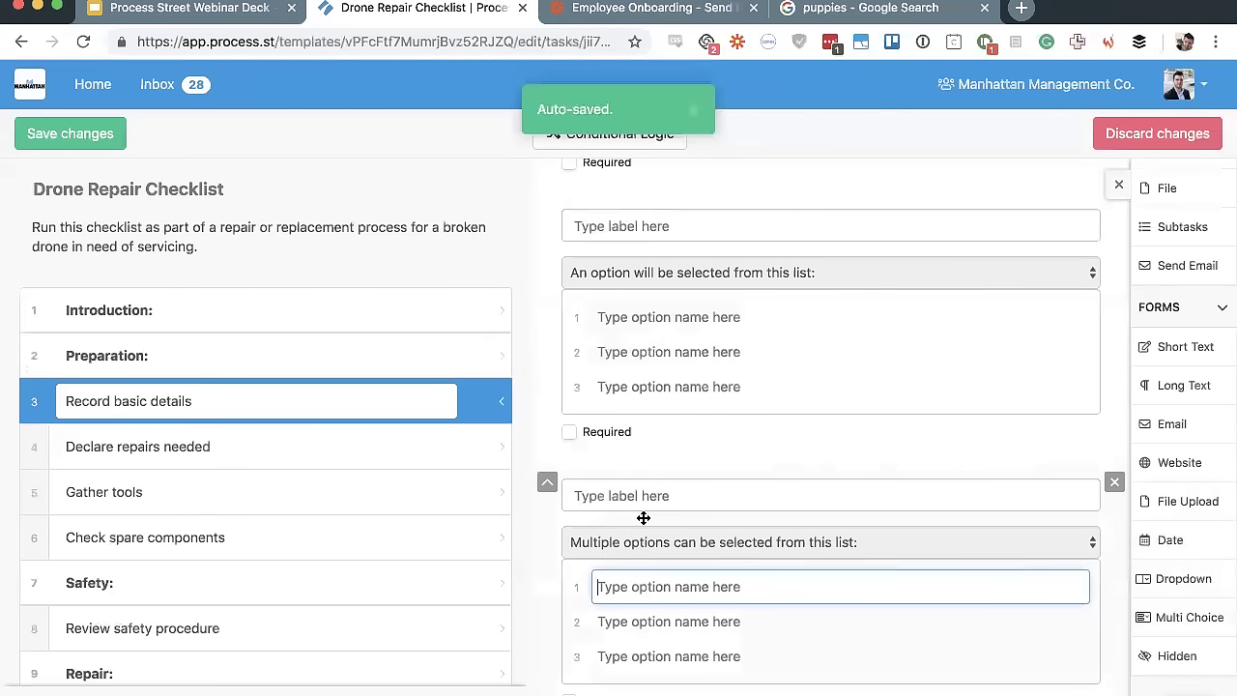
{"action": "left_click", "coordinate": [676, 388]}
{"action": "key", "text": "Return"}
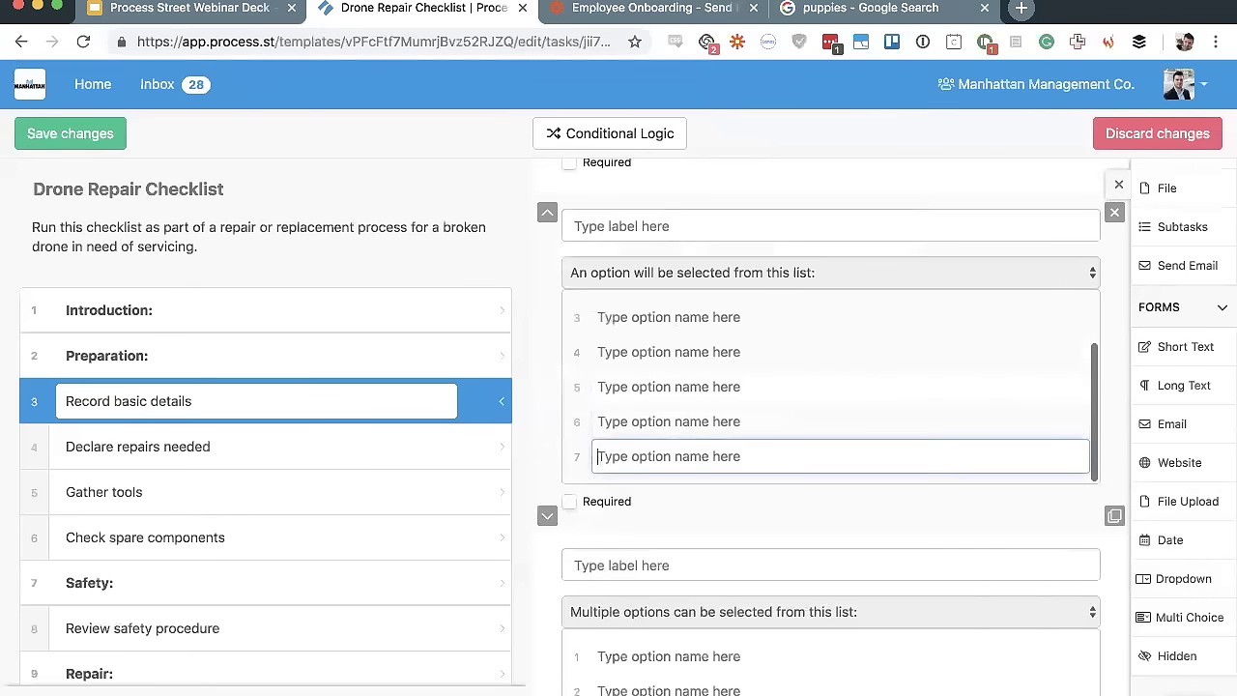
{"action": "key", "text": "BackSpace"}
{"action": "key", "text": "BackSpace"}
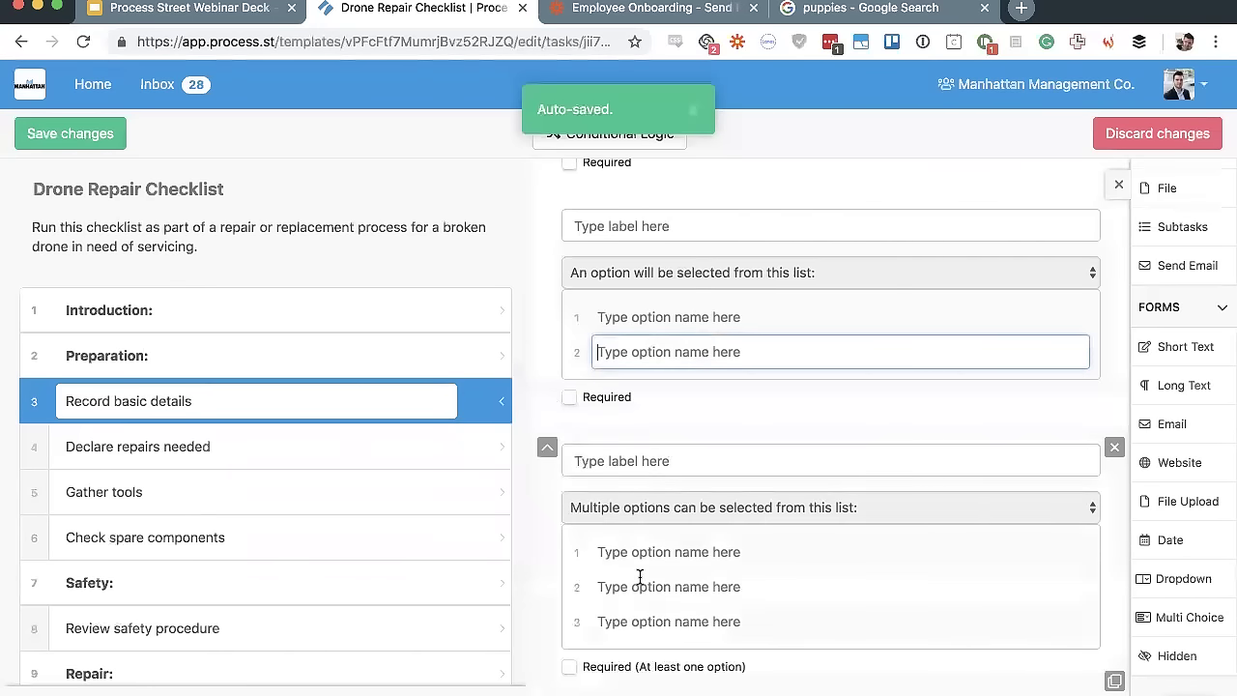
Leave the multi-choice options blank, and add and then delete a Hidden field
{"action": "left_click", "coordinate": [650, 540]}
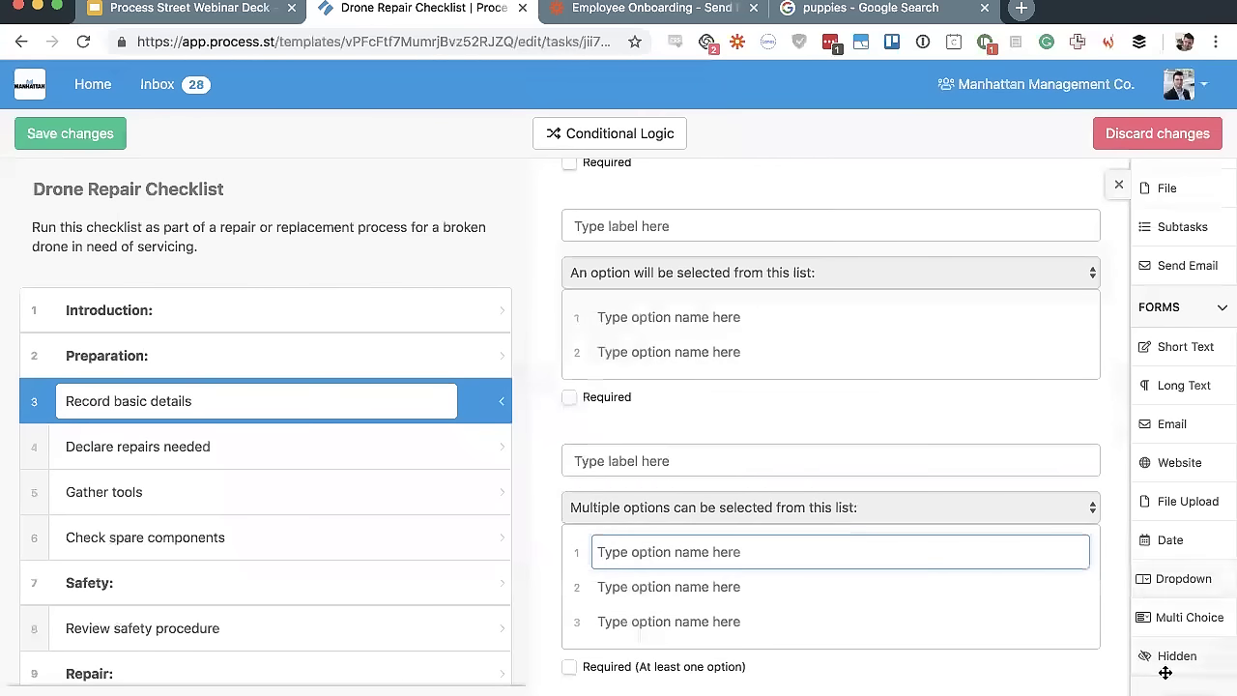
{"action": "scroll", "coordinate": [722, 537], "scroll_direction": "down", "scroll_amount": 3}
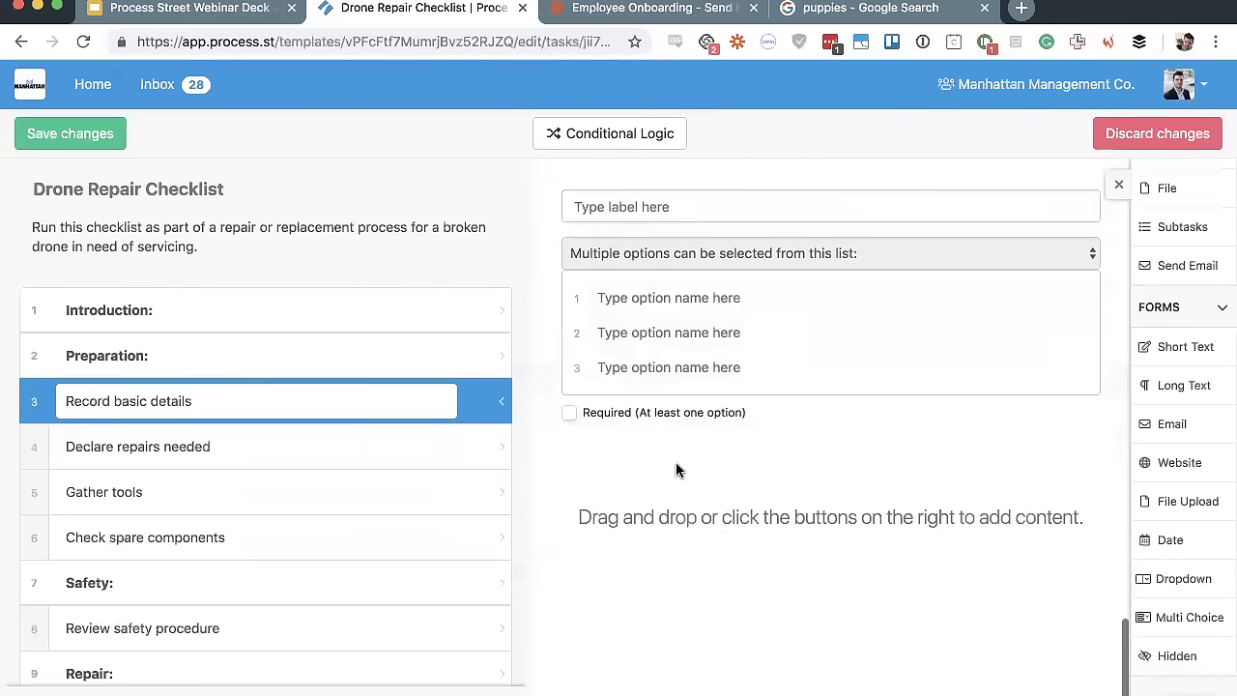
{"action": "left_click", "coordinate": [1181, 652]}
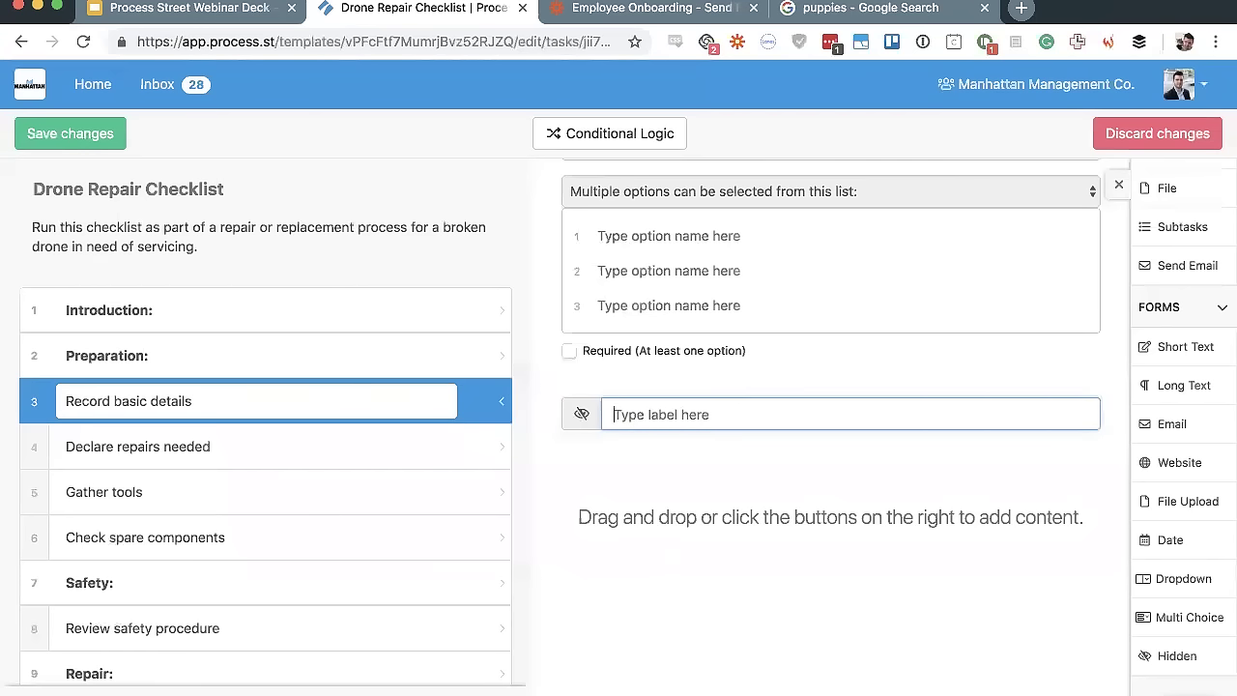
{"action": "left_click", "coordinate": [1114, 401]}
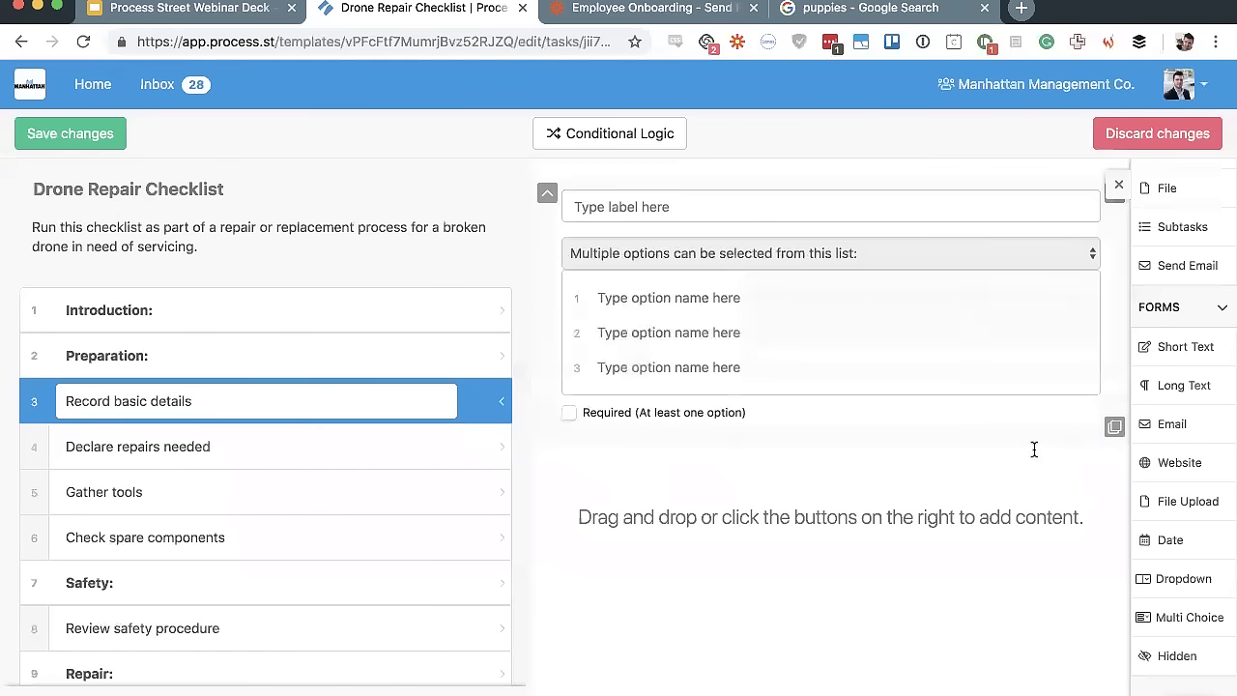
{"action": "scroll", "coordinate": [950, 524], "scroll_direction": "up", "scroll_amount": 5}
{"action": "scroll", "coordinate": [950, 527], "scroll_direction": "up", "scroll_amount": 10}
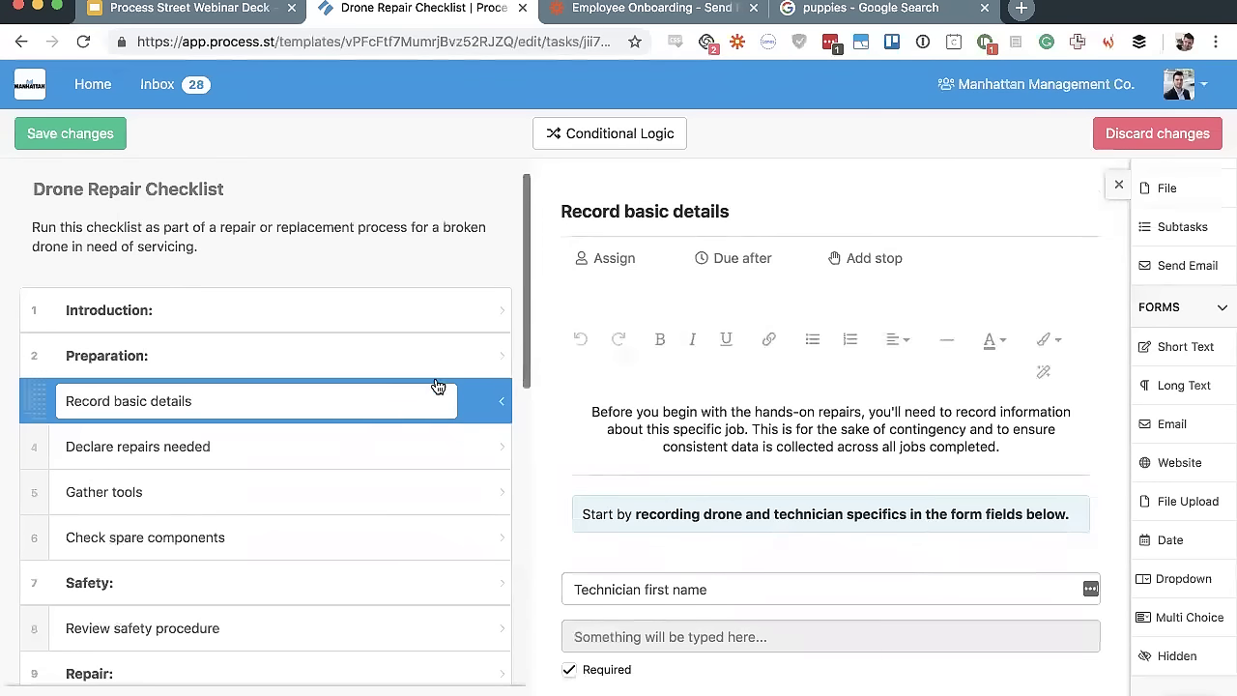
Assign the first listed team member to Record basic details from the Assign users list
{"action": "left_click", "coordinate": [614, 261]}
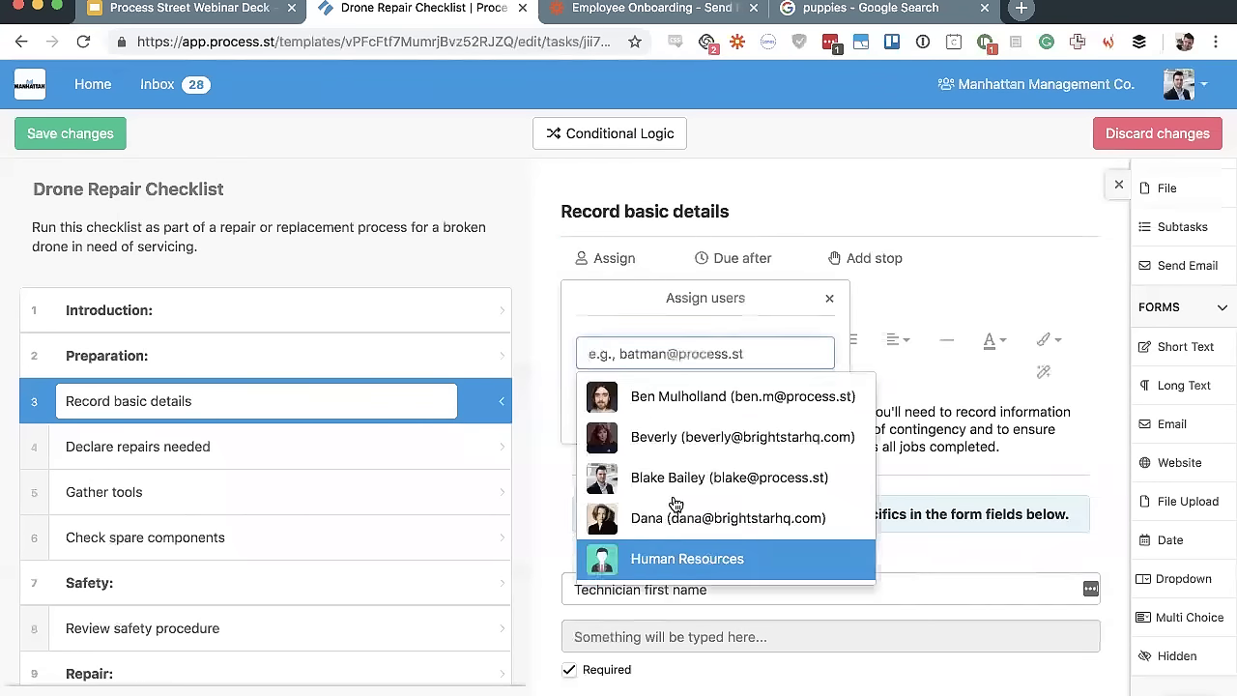
{"action": "left_click", "coordinate": [712, 421]}
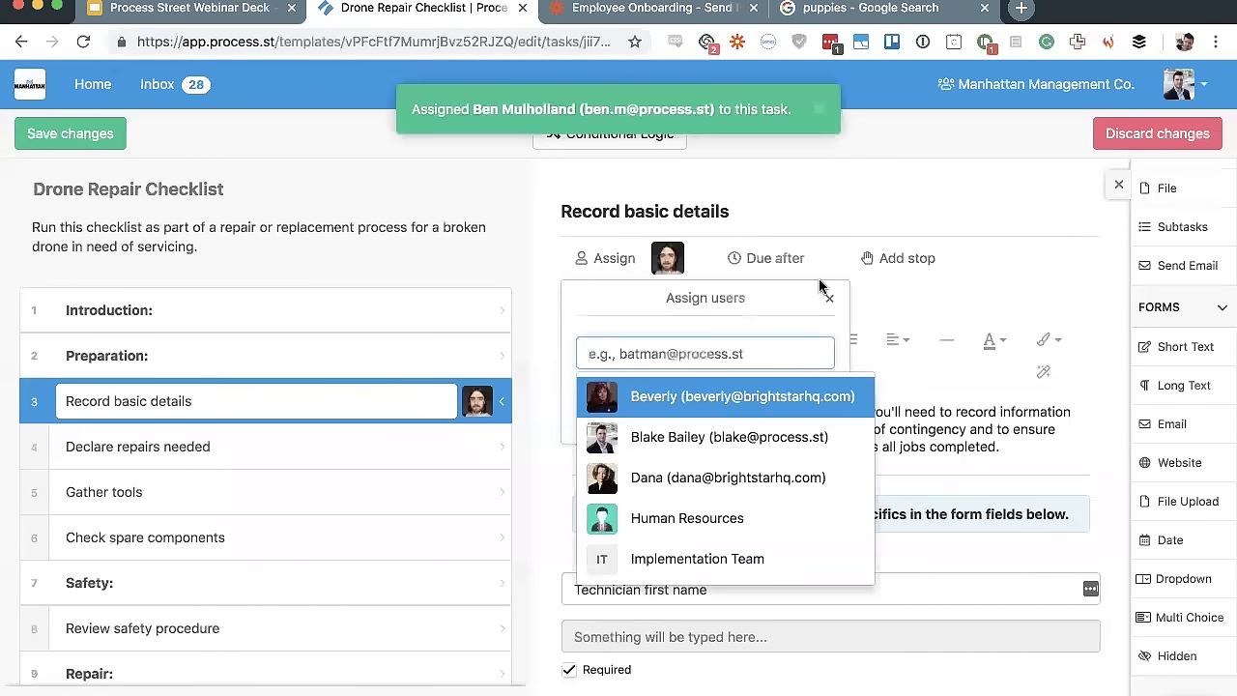
{"action": "left_click", "coordinate": [830, 300]}
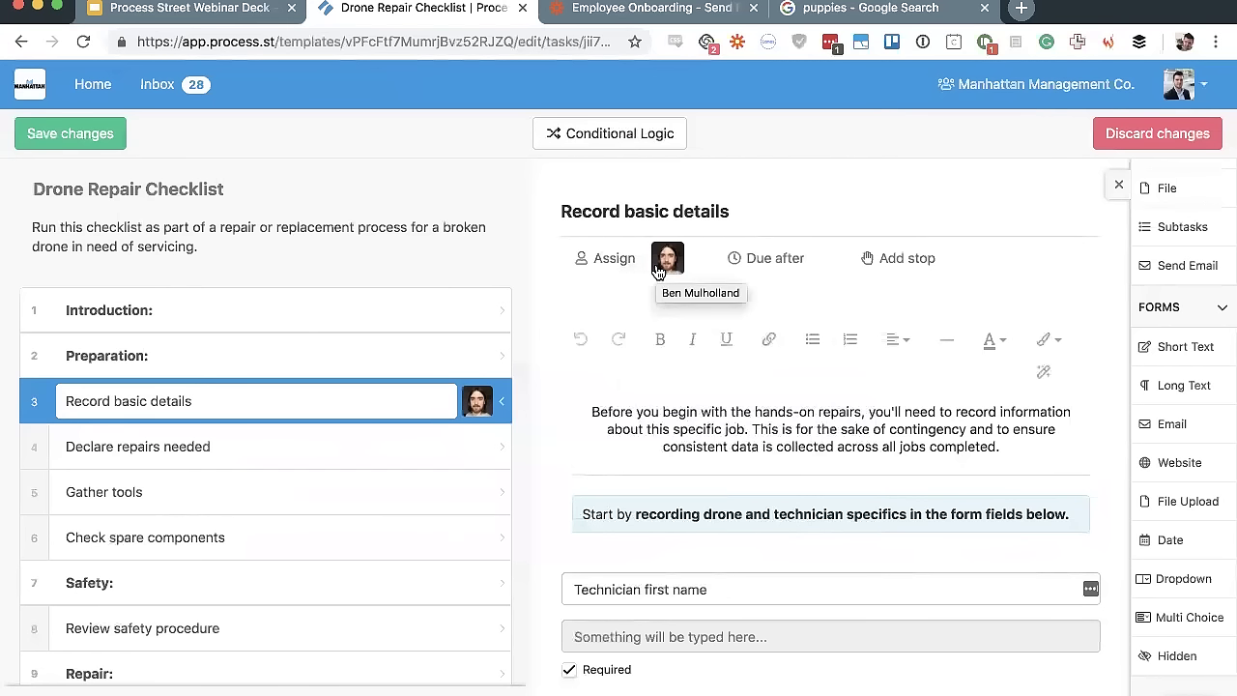
Set Record basic details to be due 7 days after the checklist starts
{"action": "left_click", "coordinate": [796, 274]}
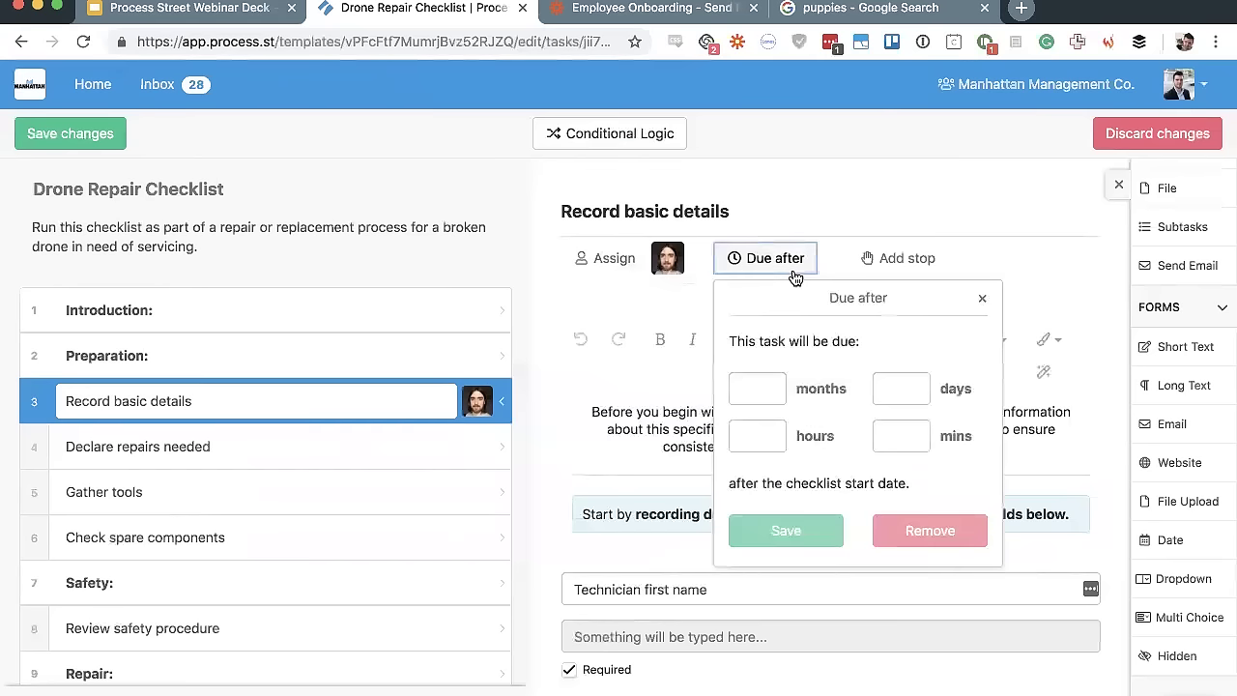
{"action": "left_click", "coordinate": [886, 399]}
{"action": "type", "text": "7"}
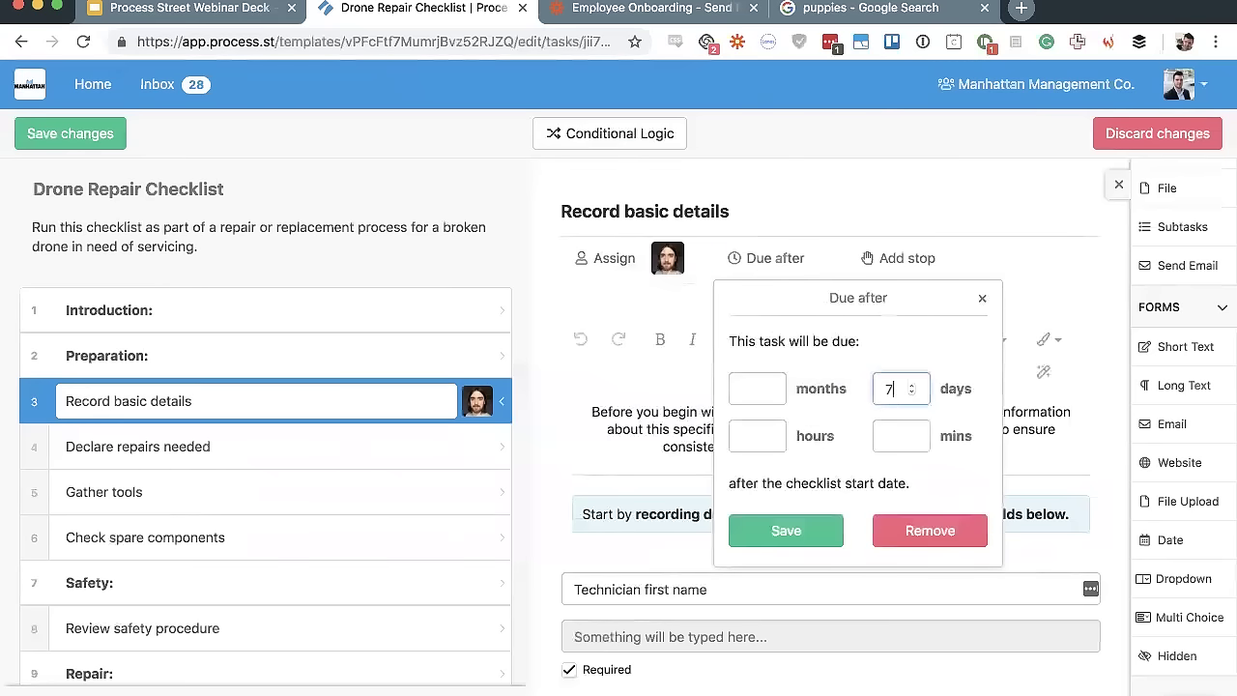
{"action": "left_click", "coordinate": [783, 530]}
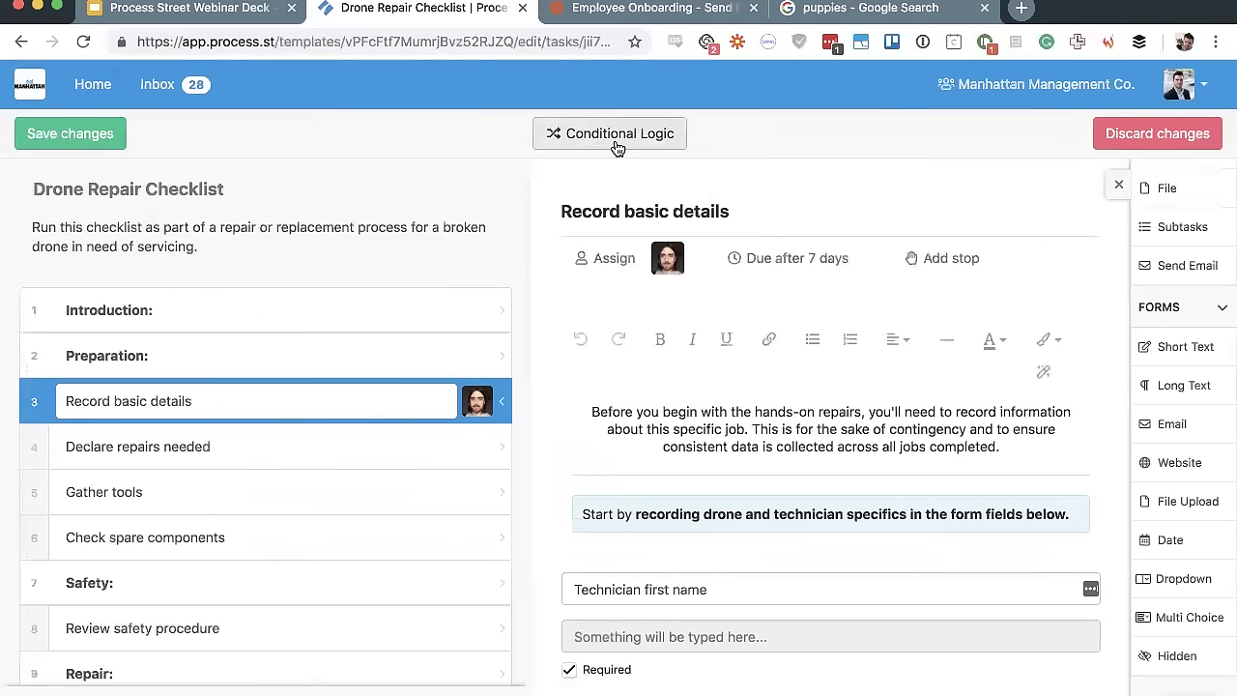
Scroll through the task list and briefly view the Service chassis task
{"action": "scroll", "coordinate": [590, 342], "scroll_direction": "down", "scroll_amount": 5}
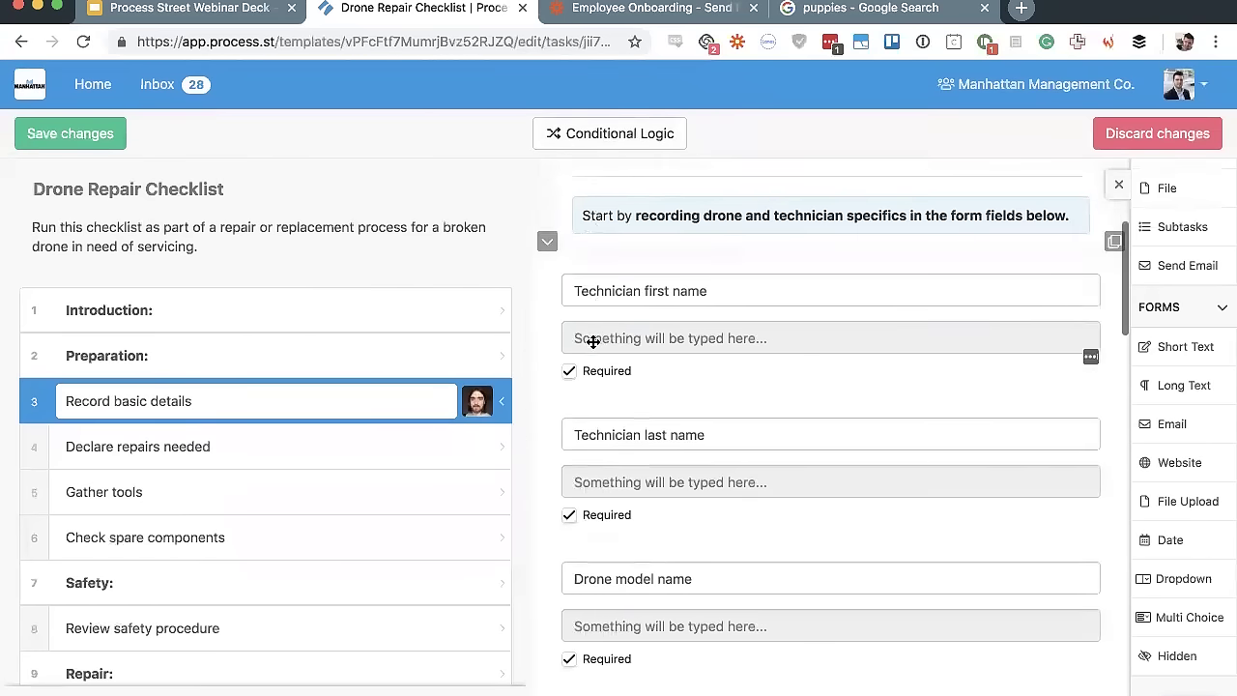
{"action": "scroll", "coordinate": [592, 346], "scroll_direction": "up", "scroll_amount": 1}
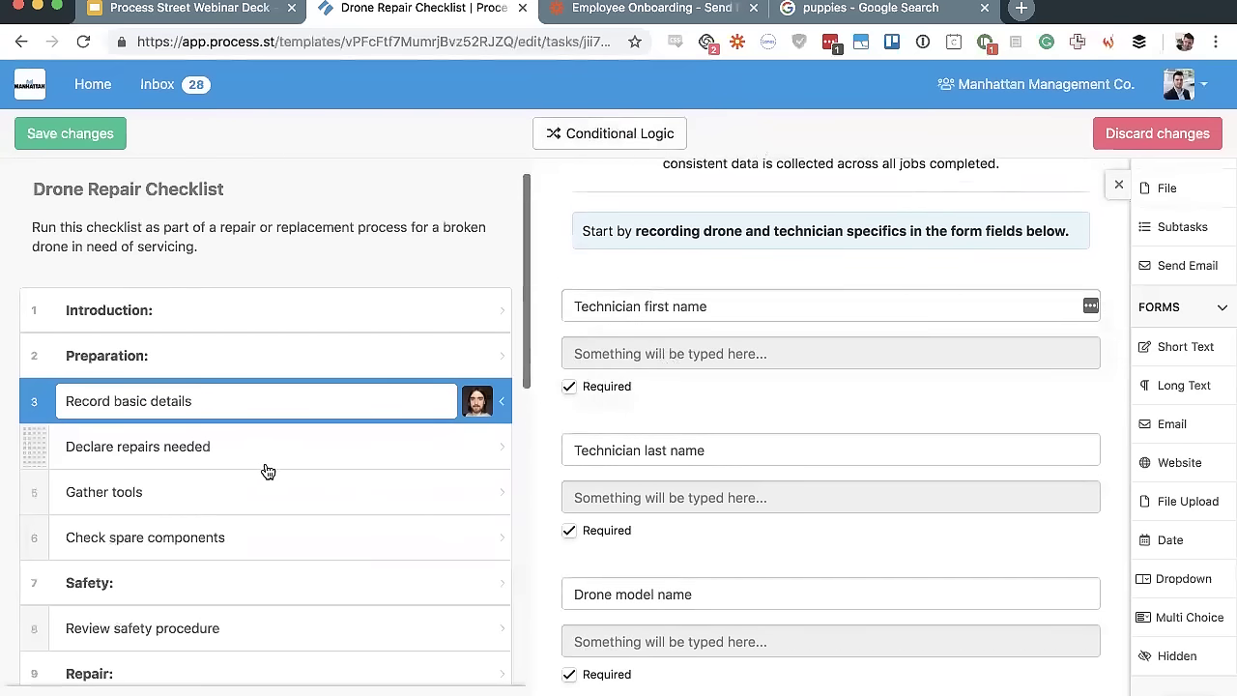
{"action": "scroll", "coordinate": [266, 470], "scroll_direction": "down", "scroll_amount": 3}
{"action": "scroll", "coordinate": [265, 471], "scroll_direction": "down", "scroll_amount": 1}
{"action": "scroll", "coordinate": [265, 470], "scroll_direction": "up", "scroll_amount": 2}
{"action": "scroll", "coordinate": [222, 416], "scroll_direction": "down", "scroll_amount": 3}
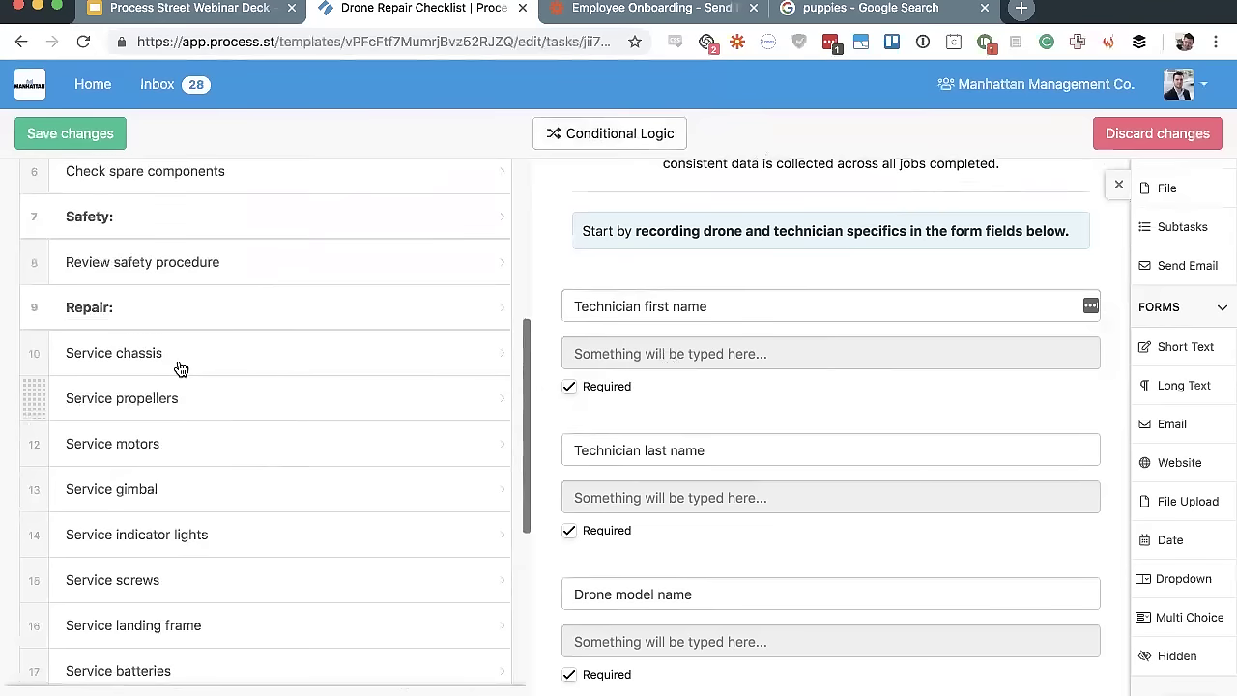
{"action": "left_click", "coordinate": [178, 355]}
{"action": "scroll", "coordinate": [177, 356], "scroll_direction": "down", "scroll_amount": 5}
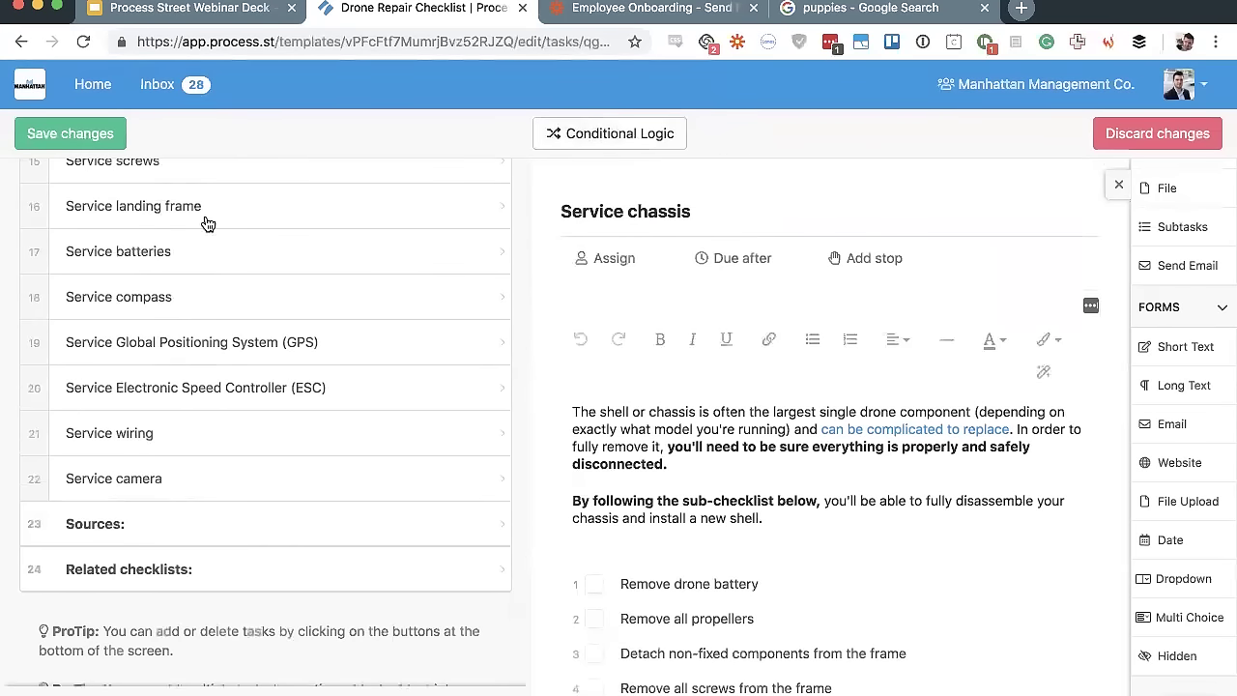
{"action": "scroll", "coordinate": [177, 510], "scroll_direction": "up", "scroll_amount": 4}
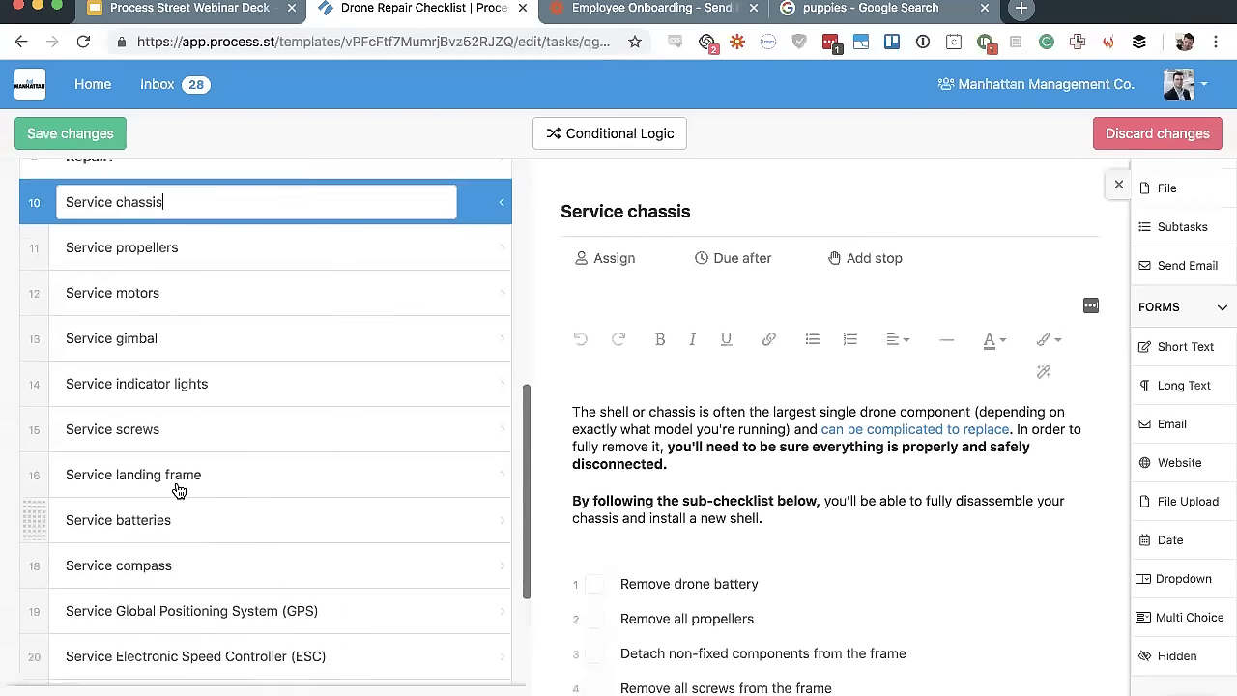
{"action": "scroll", "coordinate": [178, 490], "scroll_direction": "up", "scroll_amount": 4}
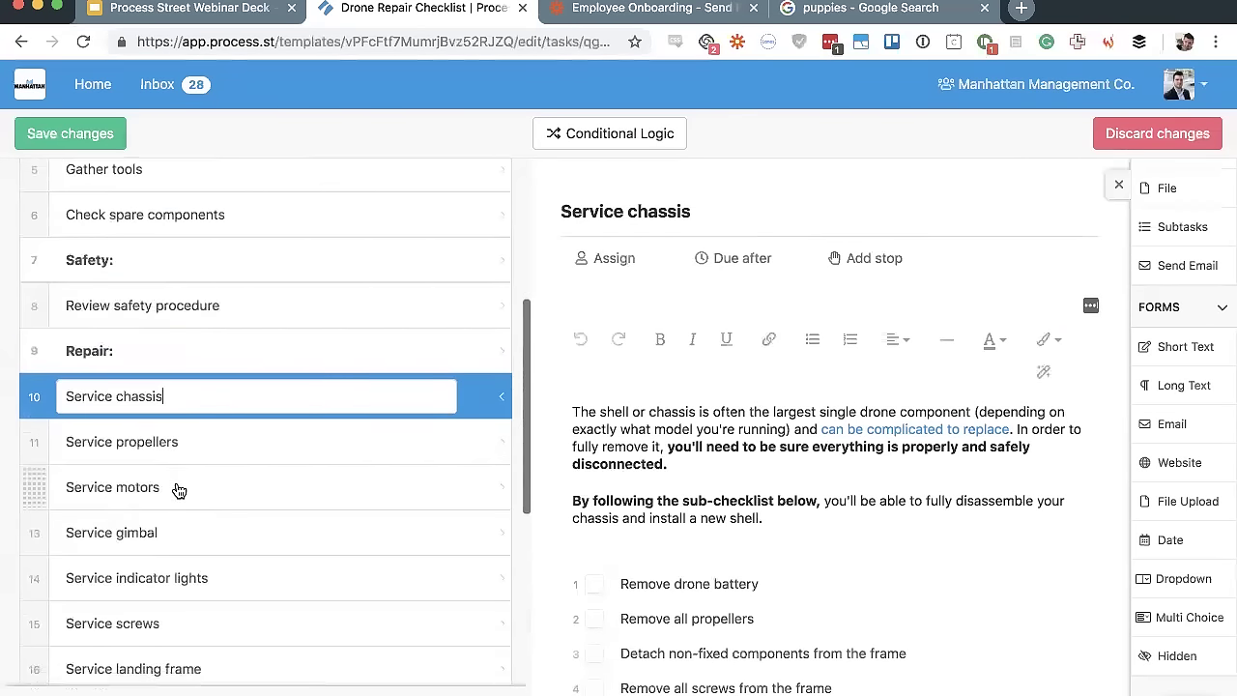
Open Declare repairs needed and scroll through its repair options from Chassis to Indicator lights
{"action": "left_click", "coordinate": [229, 242]}
{"action": "scroll", "coordinate": [584, 430], "scroll_direction": "down", "scroll_amount": 5}
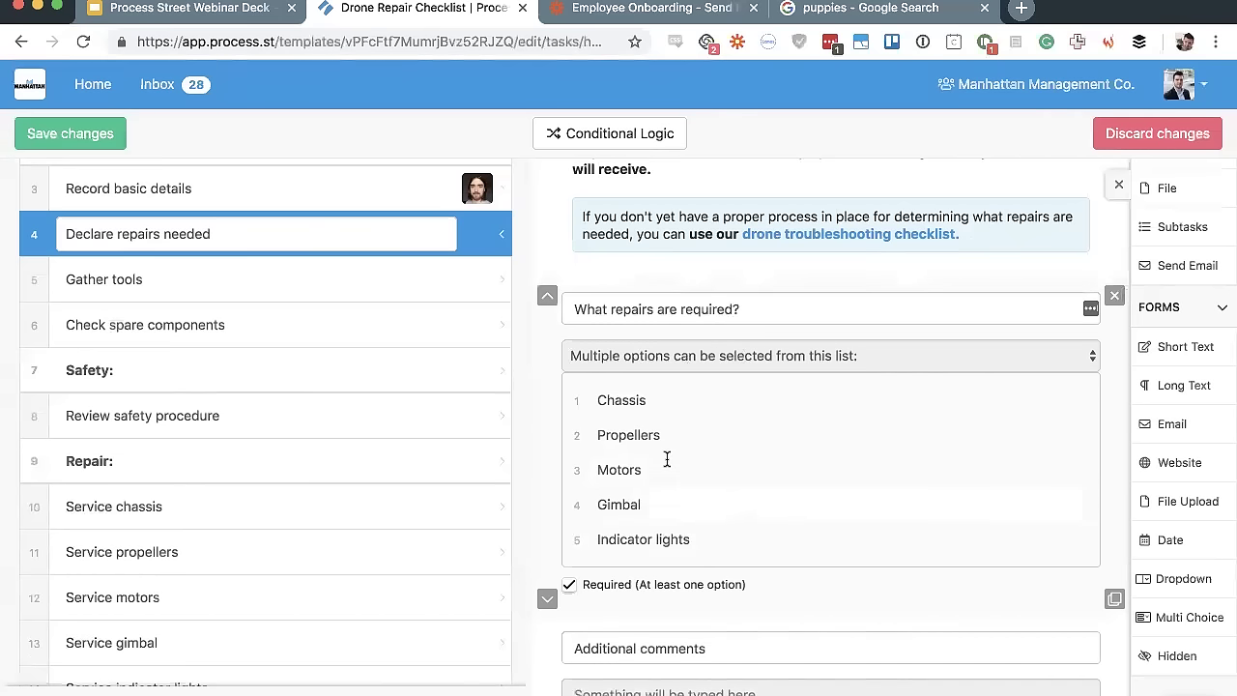
{"action": "scroll", "coordinate": [348, 560], "scroll_direction": "down", "scroll_amount": 10}
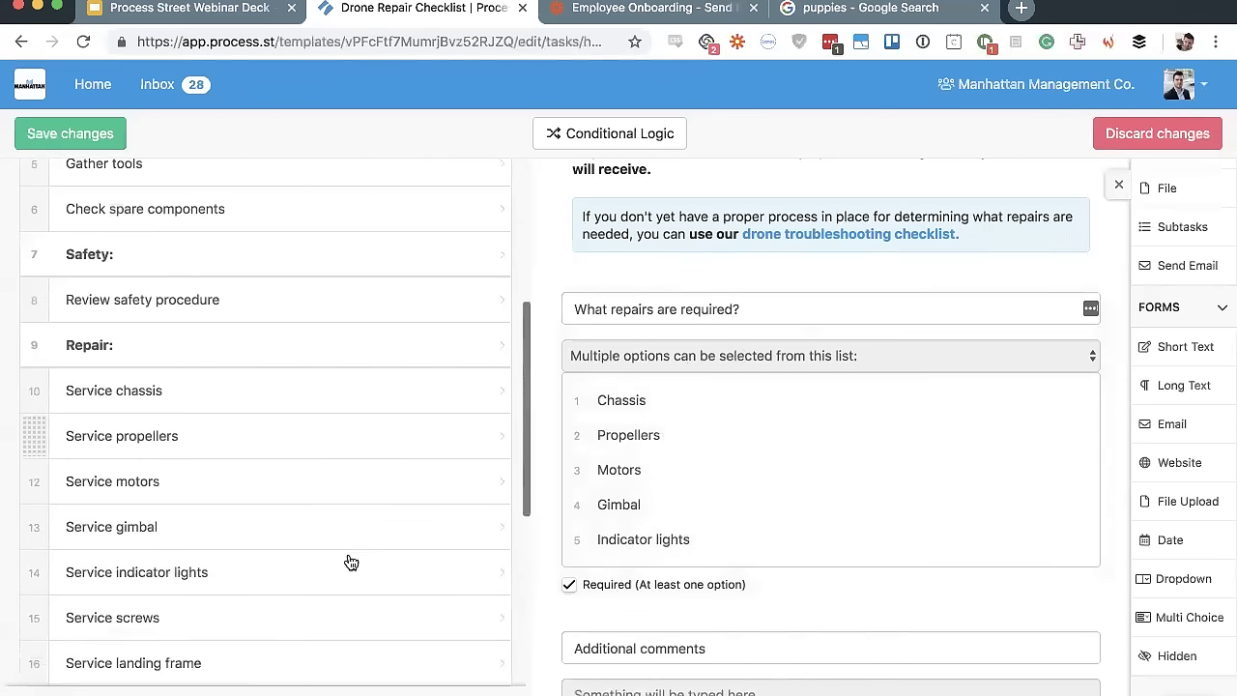
{"action": "scroll", "coordinate": [351, 561], "scroll_direction": "down", "scroll_amount": 2}
{"action": "scroll", "coordinate": [351, 560], "scroll_direction": "up", "scroll_amount": 12}
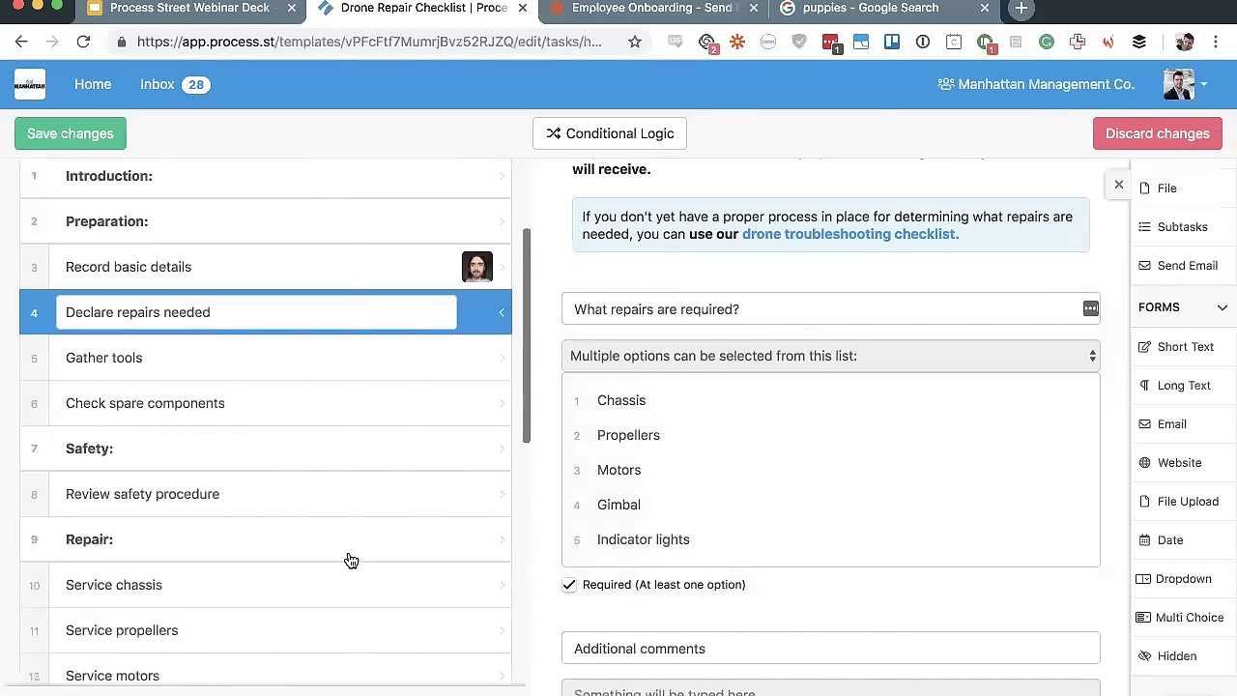
{"action": "scroll", "coordinate": [283, 515], "scroll_direction": "down", "scroll_amount": 12}
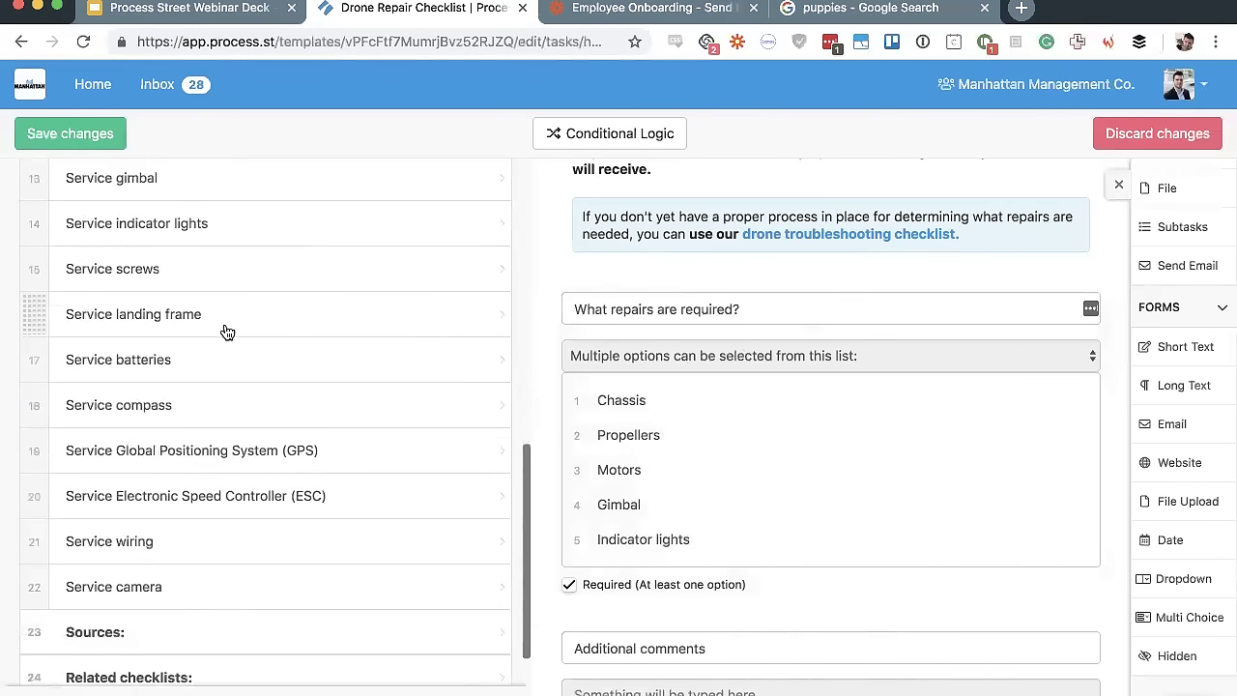
{"action": "scroll", "coordinate": [223, 328], "scroll_direction": "up", "scroll_amount": 10}
{"action": "scroll", "coordinate": [226, 331], "scroll_direction": "down", "scroll_amount": 2}
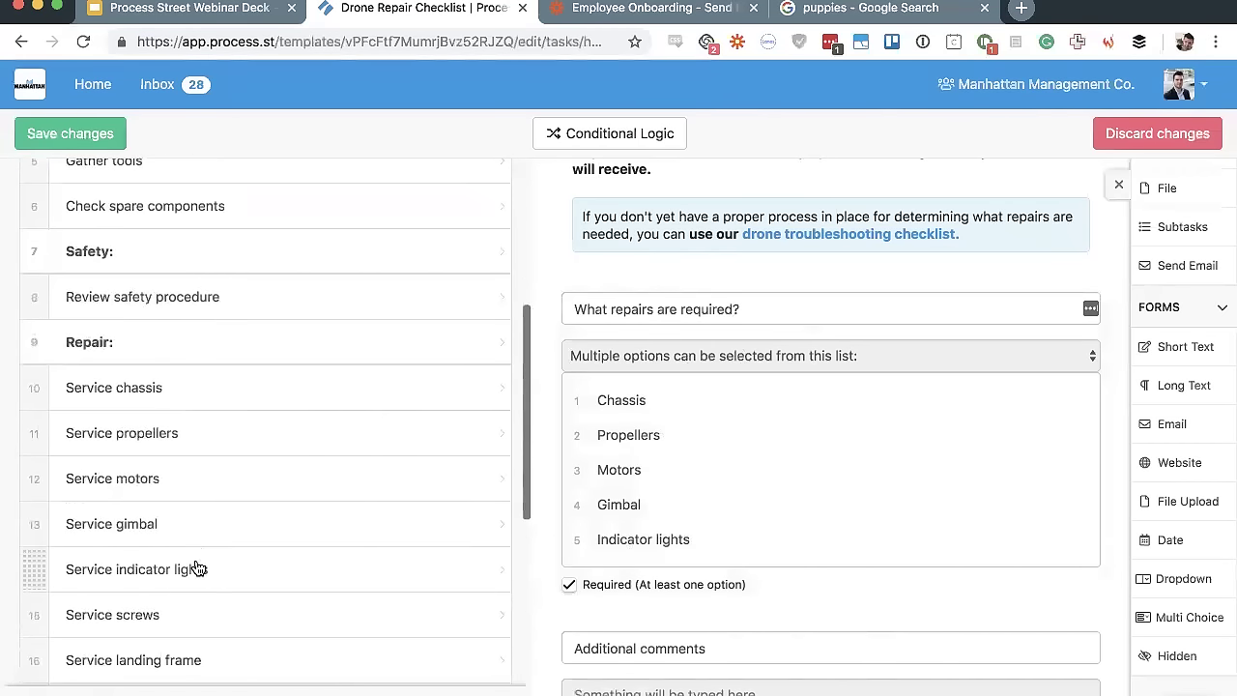
{"action": "scroll", "coordinate": [199, 567], "scroll_direction": "down", "scroll_amount": 2}
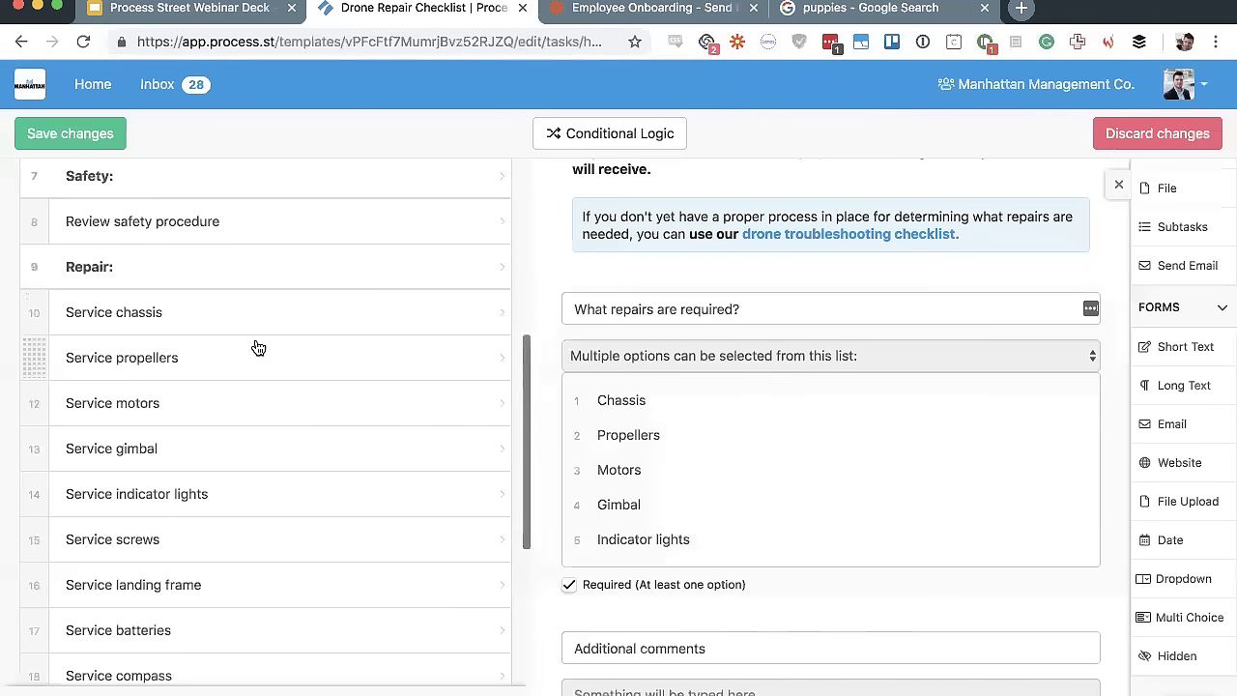
{"action": "scroll", "coordinate": [834, 397], "scroll_direction": "up", "scroll_amount": 5}
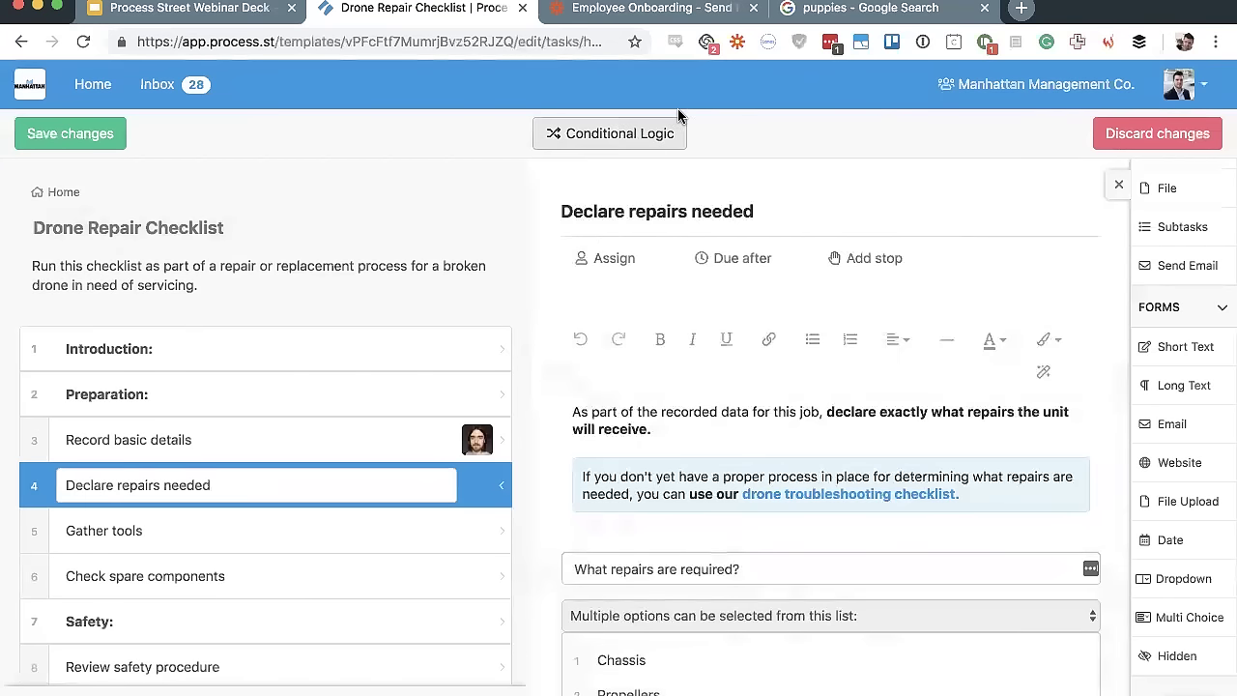
In Conditional Logic, expand and check the 14 Repair tasks hidden by default
{"action": "left_click", "coordinate": [583, 134]}
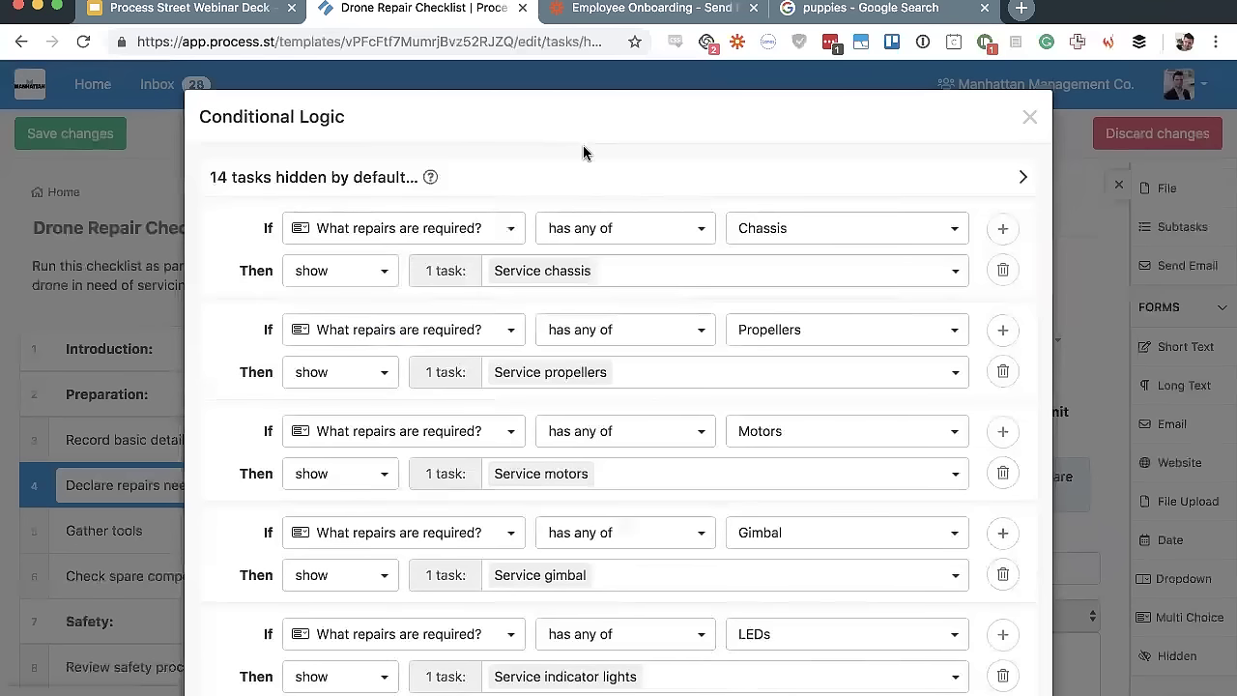
{"action": "scroll", "coordinate": [587, 257], "scroll_direction": "down", "scroll_amount": 8}
{"action": "scroll", "coordinate": [590, 258], "scroll_direction": "down", "scroll_amount": 1}
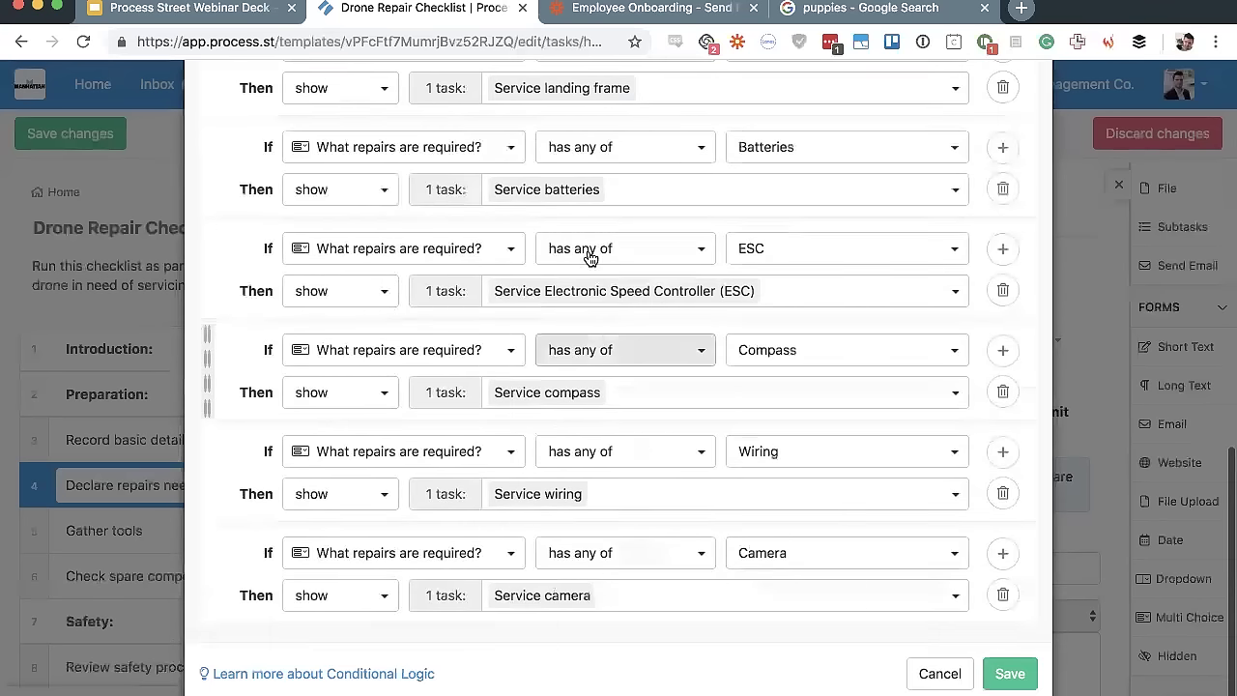
{"action": "scroll", "coordinate": [591, 290], "scroll_direction": "up", "scroll_amount": 10}
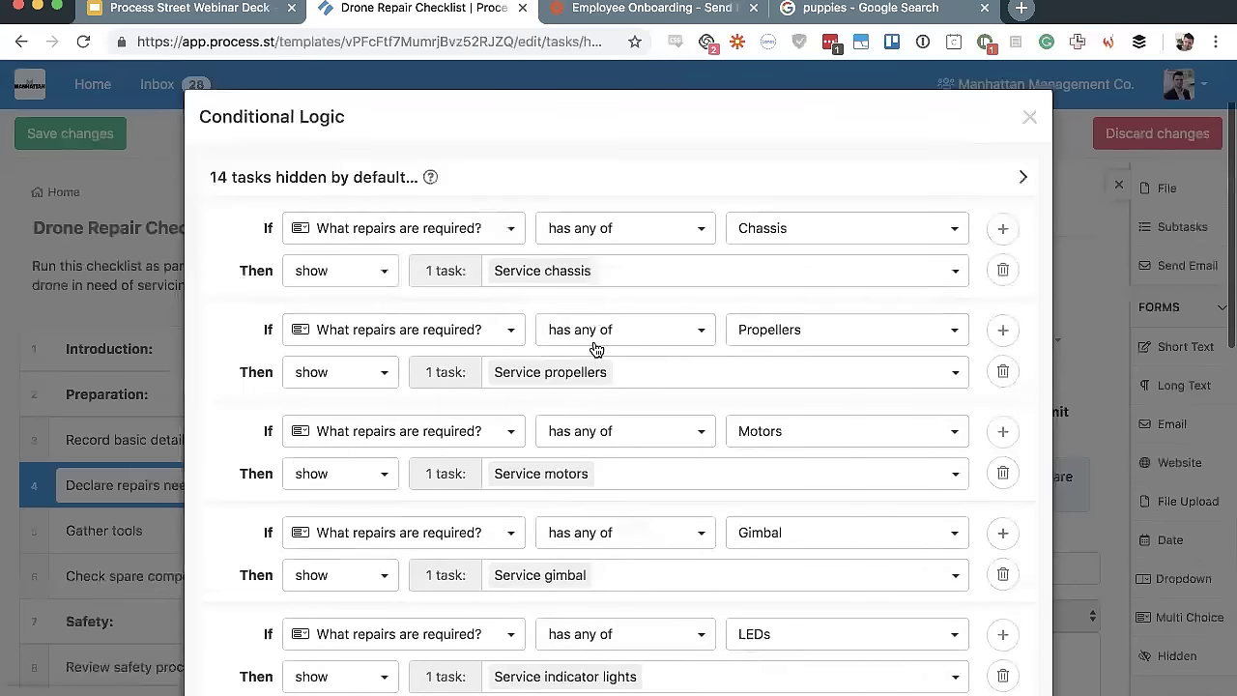
{"action": "left_click", "coordinate": [707, 182]}
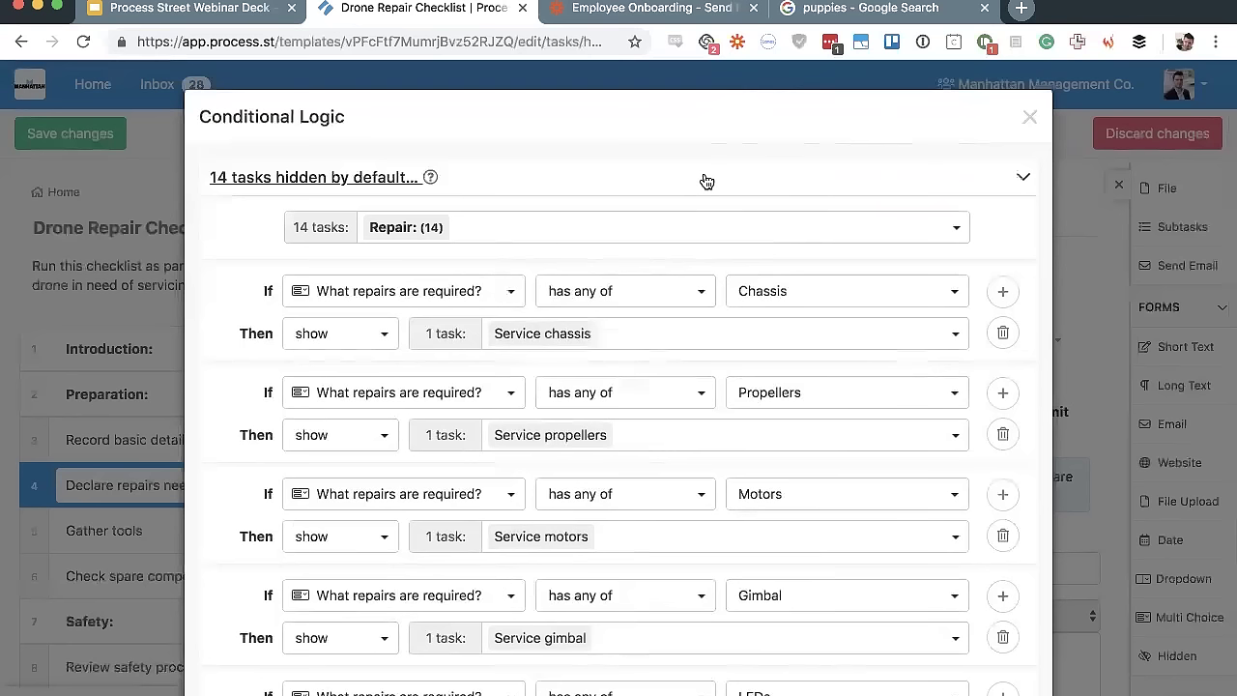
{"action": "left_click", "coordinate": [671, 221]}
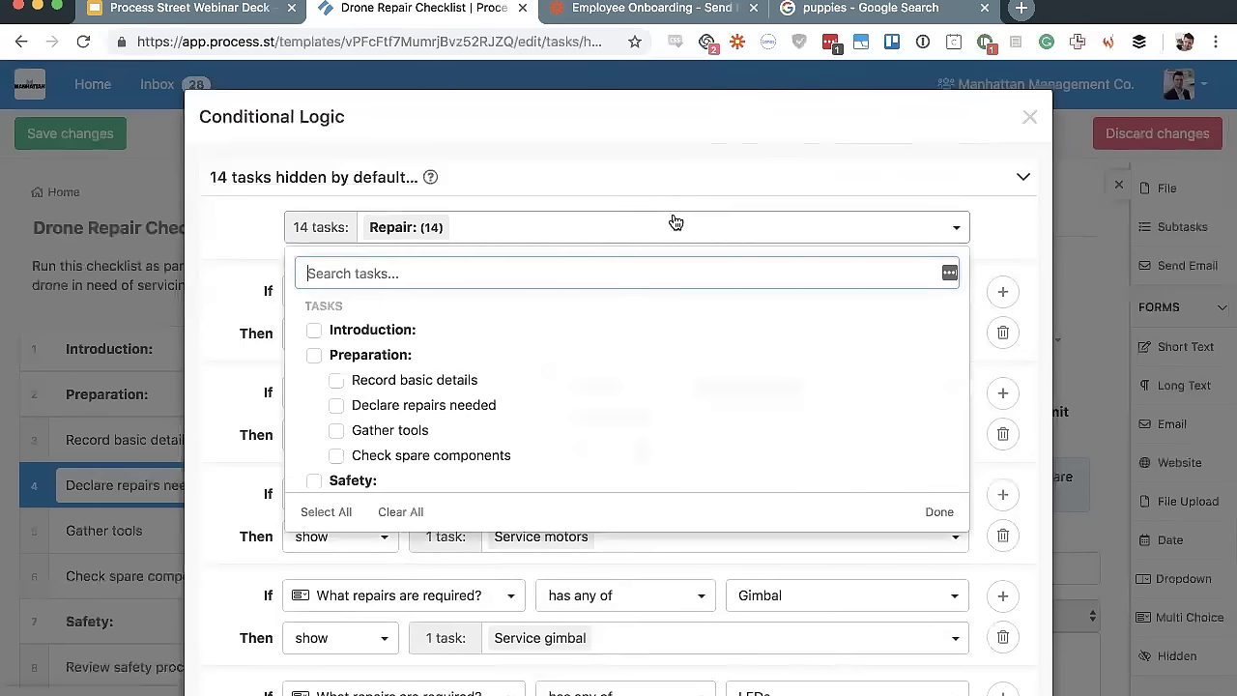
{"action": "scroll", "coordinate": [531, 398], "scroll_direction": "down", "scroll_amount": 3}
{"action": "scroll", "coordinate": [530, 398], "scroll_direction": "down", "scroll_amount": 5}
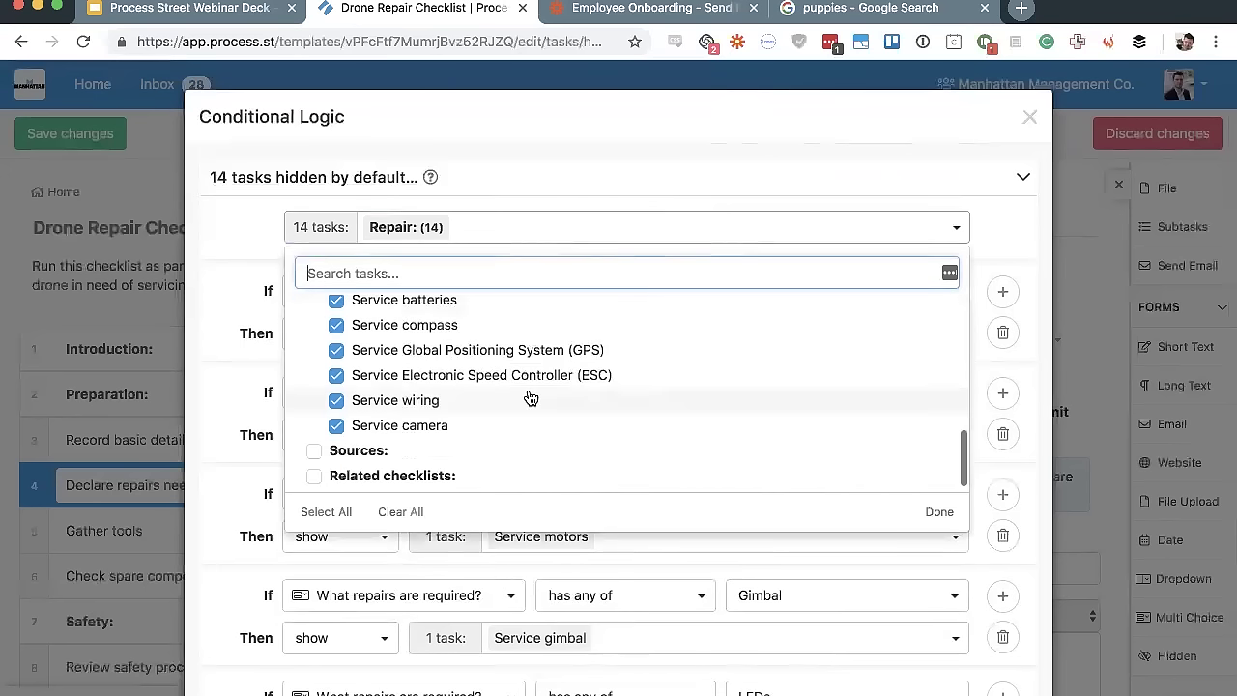
{"action": "scroll", "coordinate": [393, 426], "scroll_direction": "up", "scroll_amount": 3}
{"action": "scroll", "coordinate": [353, 469], "scroll_direction": "down", "scroll_amount": 4}
{"action": "scroll", "coordinate": [348, 425], "scroll_direction": "up", "scroll_amount": 6}
{"action": "scroll", "coordinate": [387, 417], "scroll_direction": "down", "scroll_amount": 3}
{"action": "scroll", "coordinate": [416, 416], "scroll_direction": "down", "scroll_amount": 1}
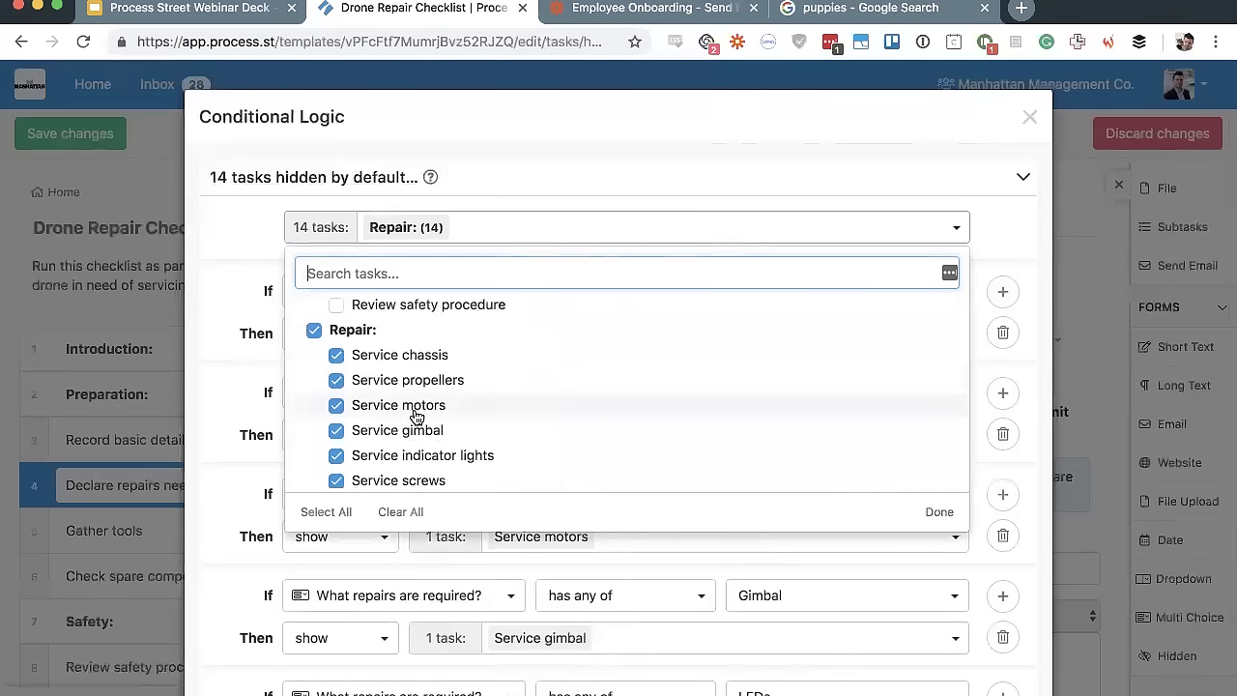
{"action": "scroll", "coordinate": [415, 416], "scroll_direction": "down", "scroll_amount": 1}
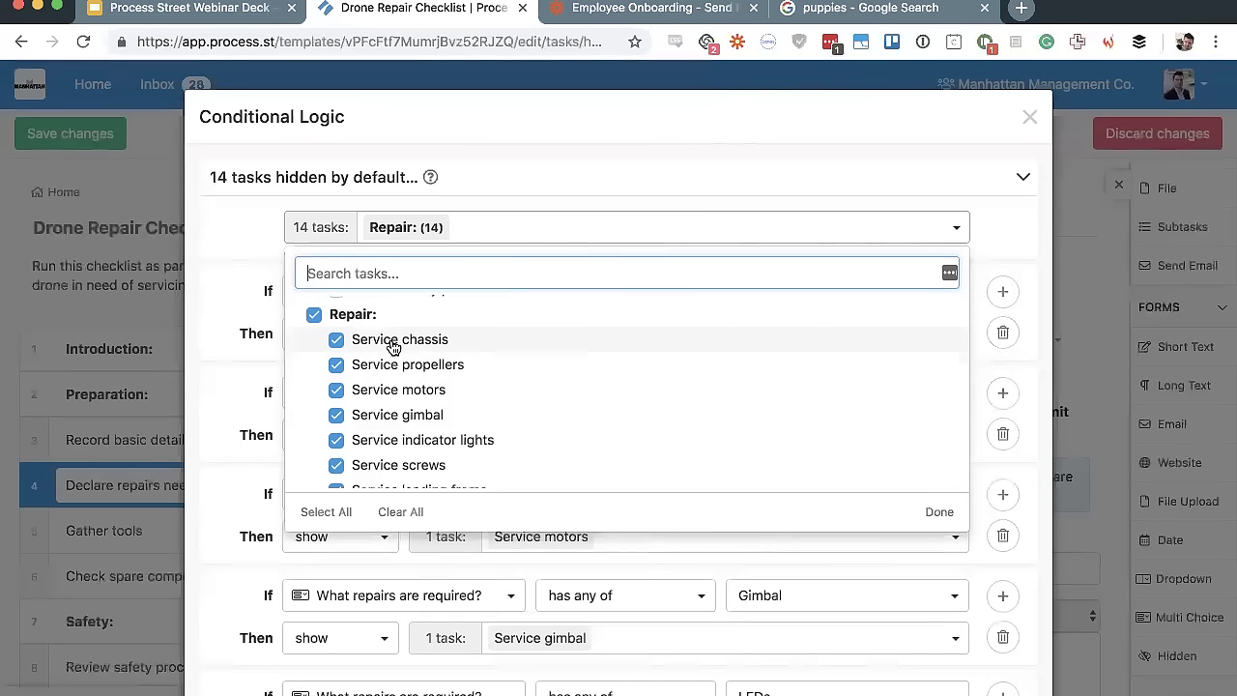
{"action": "scroll", "coordinate": [393, 346], "scroll_direction": "down", "scroll_amount": 3}
{"action": "scroll", "coordinate": [395, 345], "scroll_direction": "up", "scroll_amount": 10}
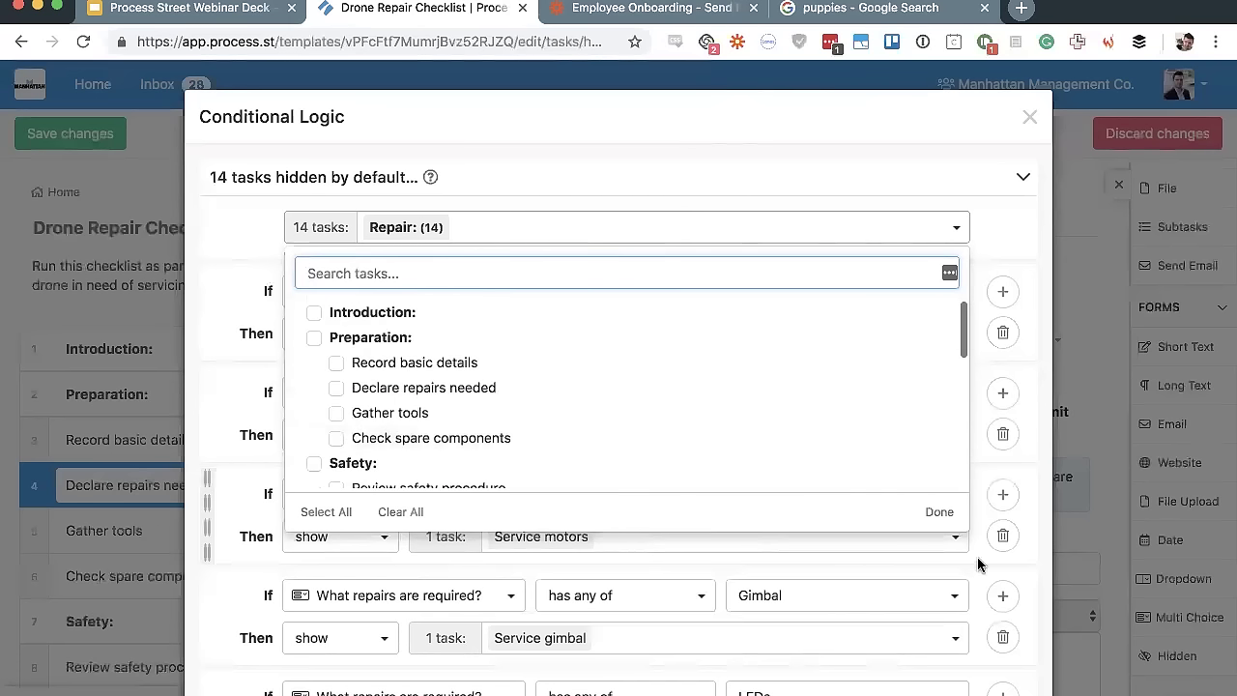
Confirm the hidden Repair tasks, review each repair's show rule, and save the logic
{"action": "left_click", "coordinate": [939, 513]}
{"action": "scroll", "coordinate": [655, 414], "scroll_direction": "down", "scroll_amount": 1}
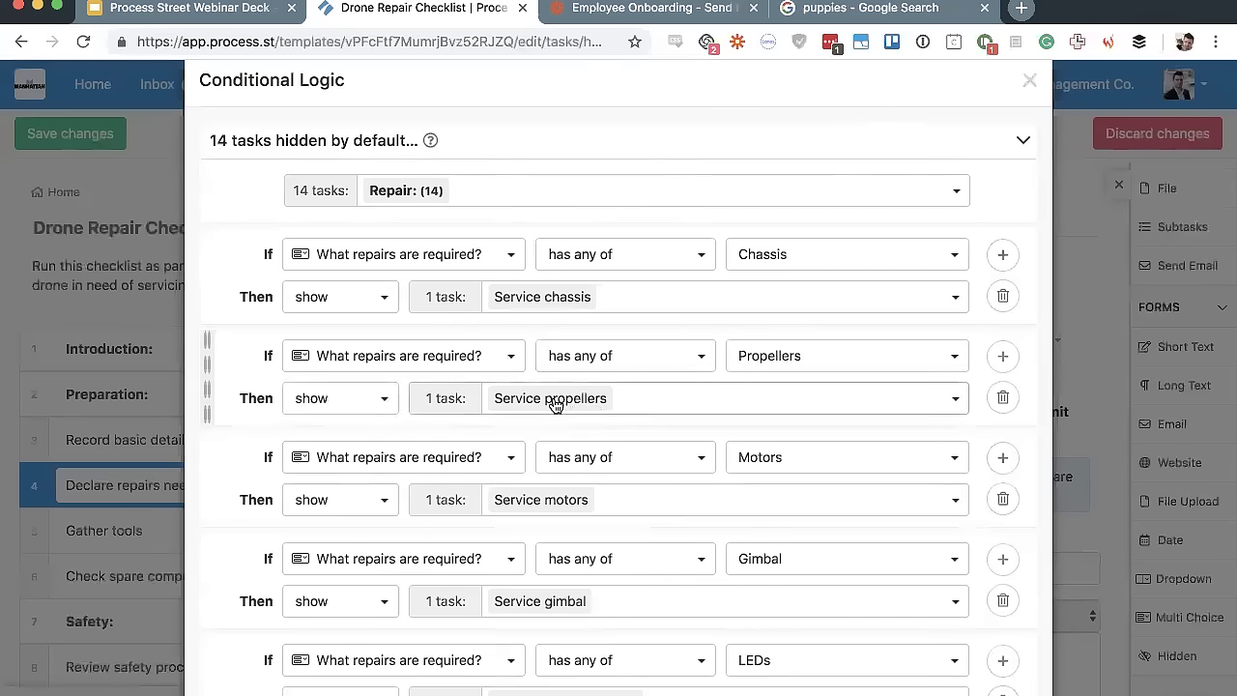
{"action": "scroll", "coordinate": [553, 404], "scroll_direction": "down", "scroll_amount": 4}
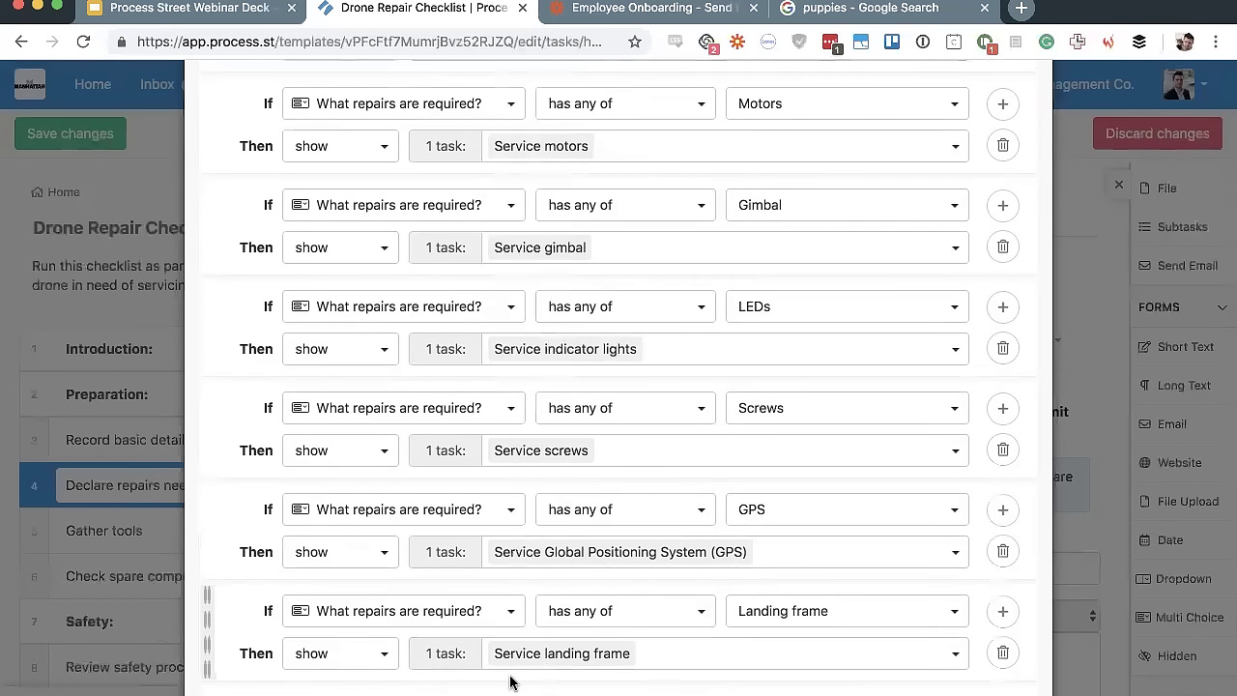
{"action": "scroll", "coordinate": [541, 667], "scroll_direction": "down", "scroll_amount": 5}
{"action": "scroll", "coordinate": [510, 681], "scroll_direction": "down", "scroll_amount": 1}
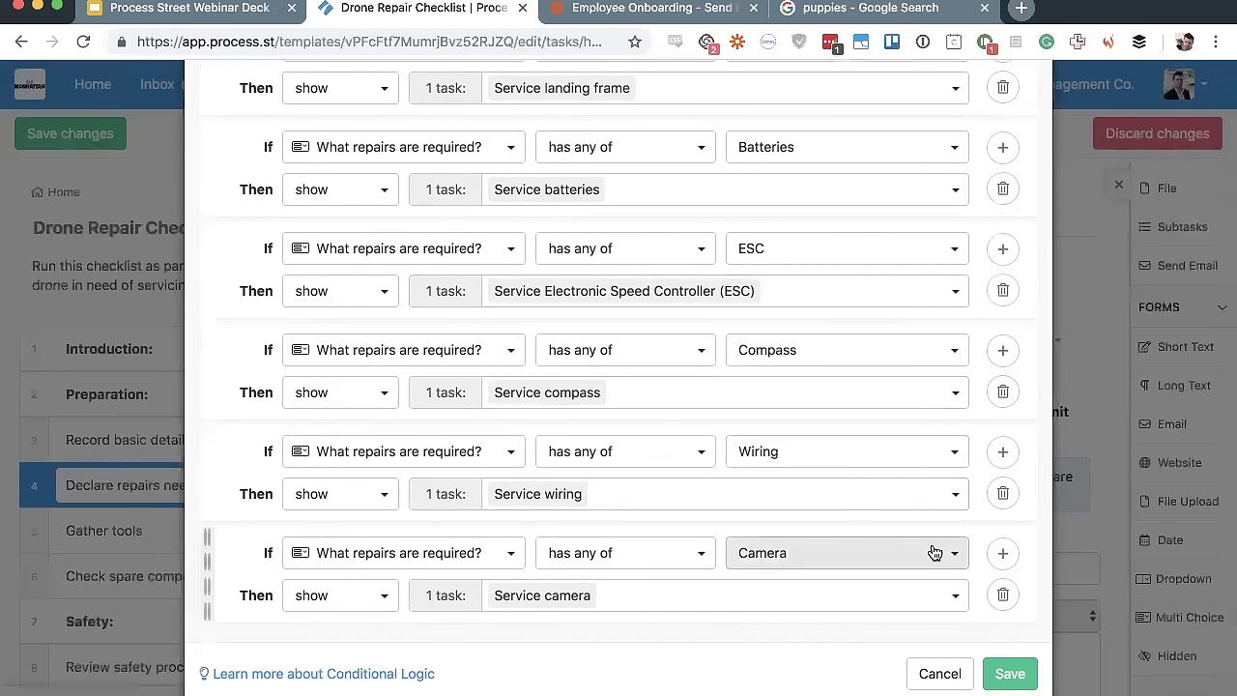
{"action": "left_click", "coordinate": [1008, 670]}
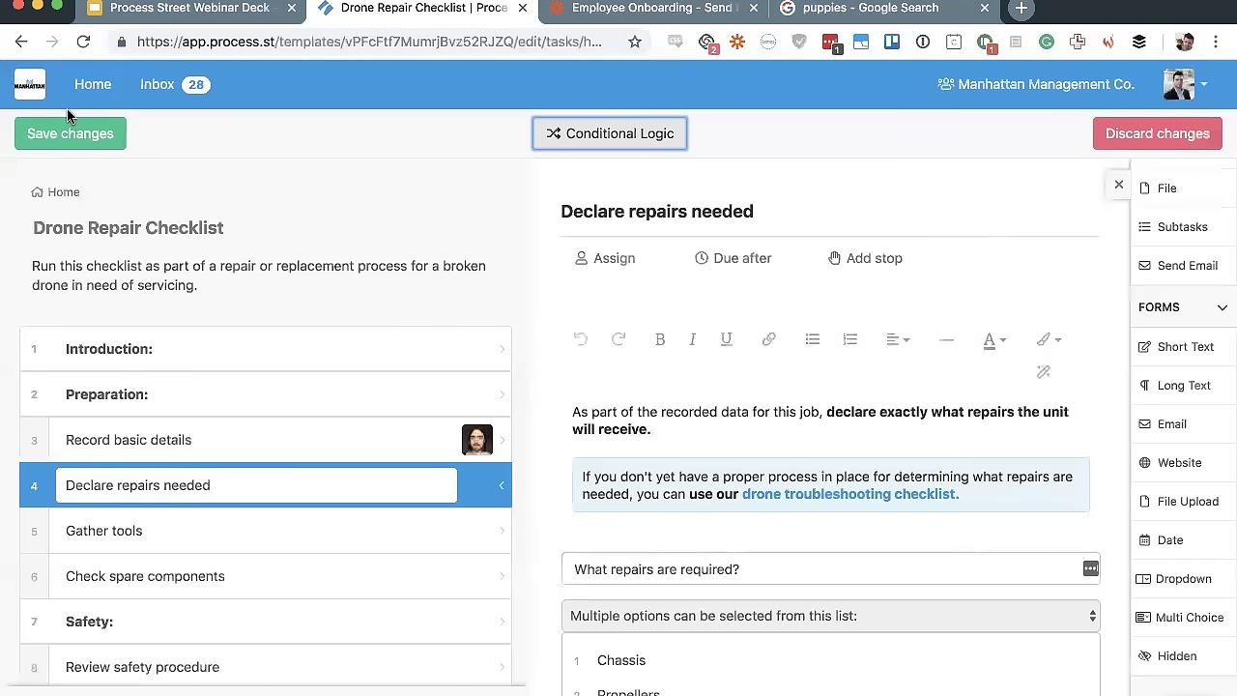
Save the Drone Repair Checklist template edits, then go back to the Home folder list
{"action": "left_click", "coordinate": [41, 133]}
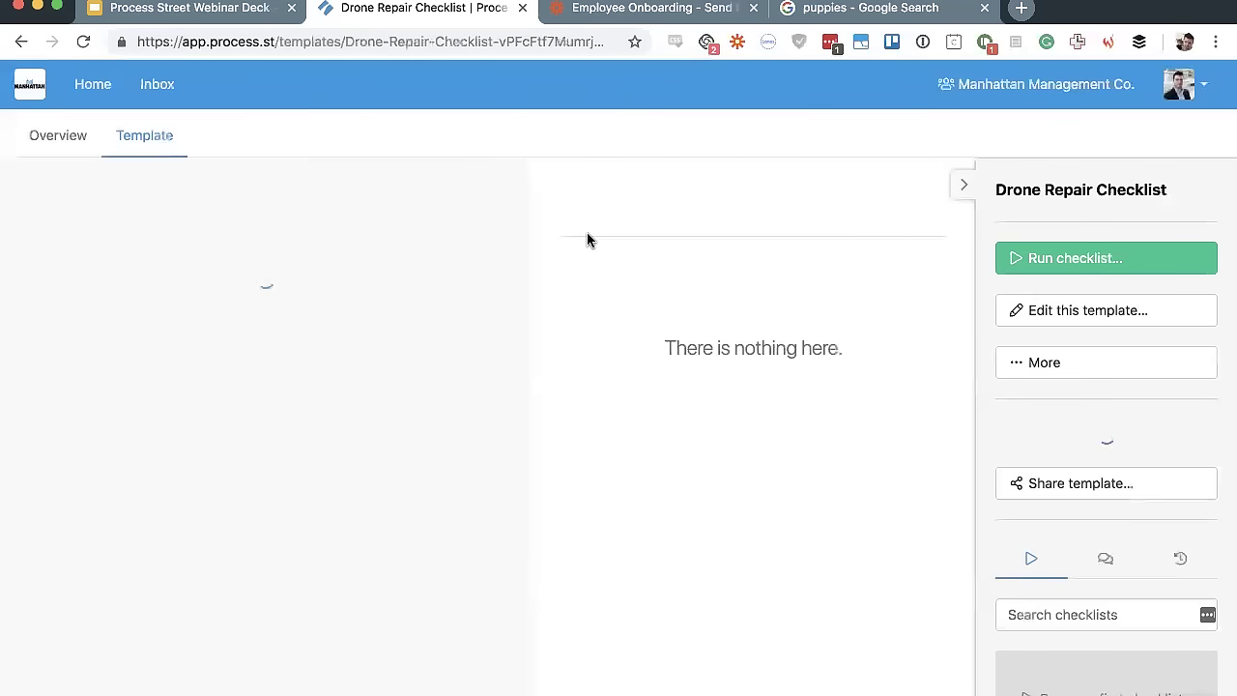
{"action": "scroll", "coordinate": [588, 238], "scroll_direction": "down", "scroll_amount": 4}
{"action": "scroll", "coordinate": [587, 238], "scroll_direction": "up", "scroll_amount": 4}
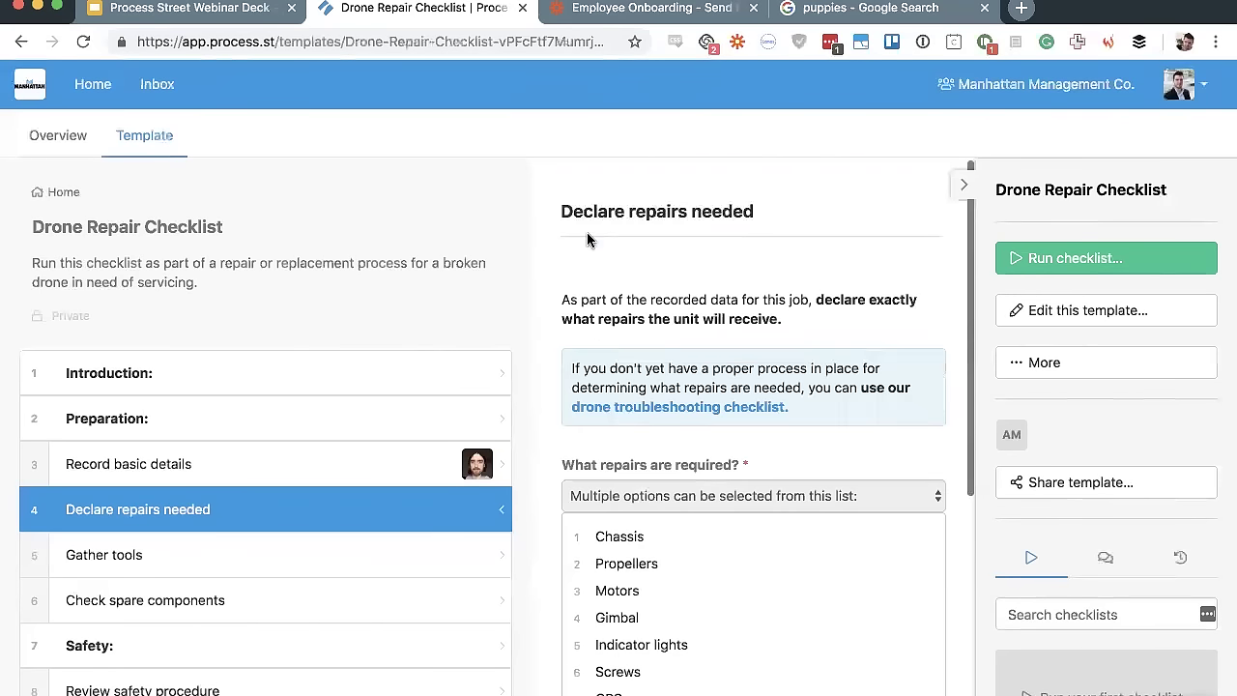
{"action": "left_click", "coordinate": [106, 85]}
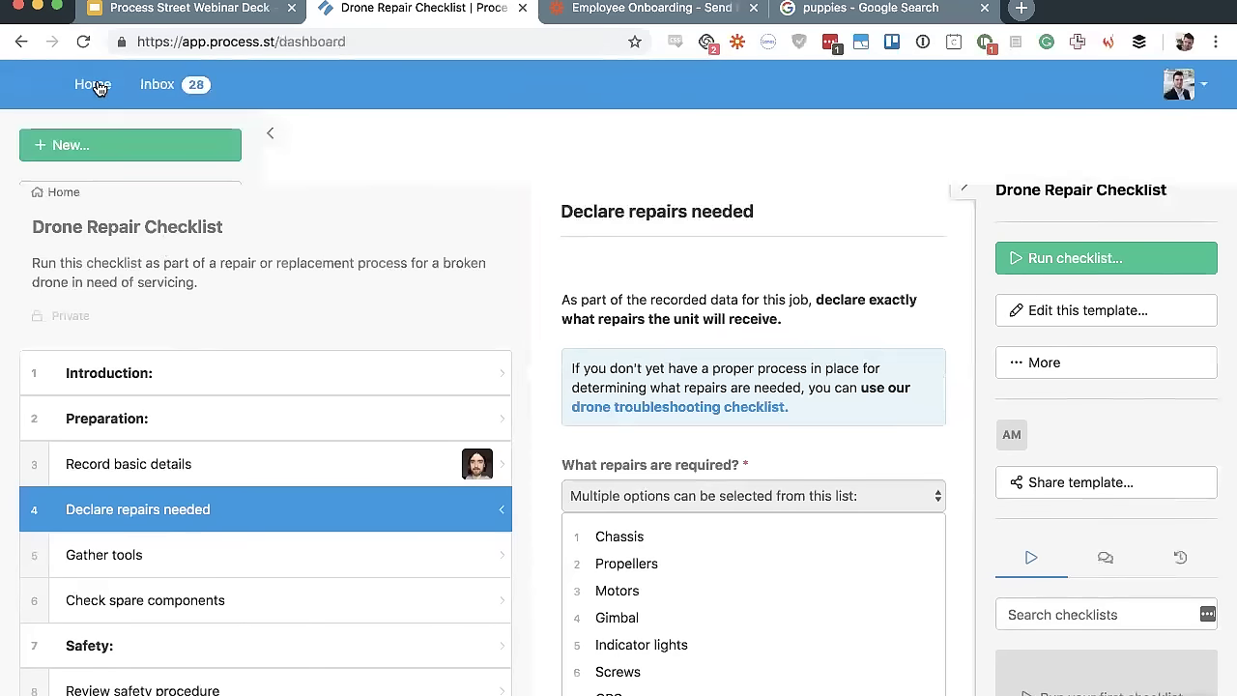
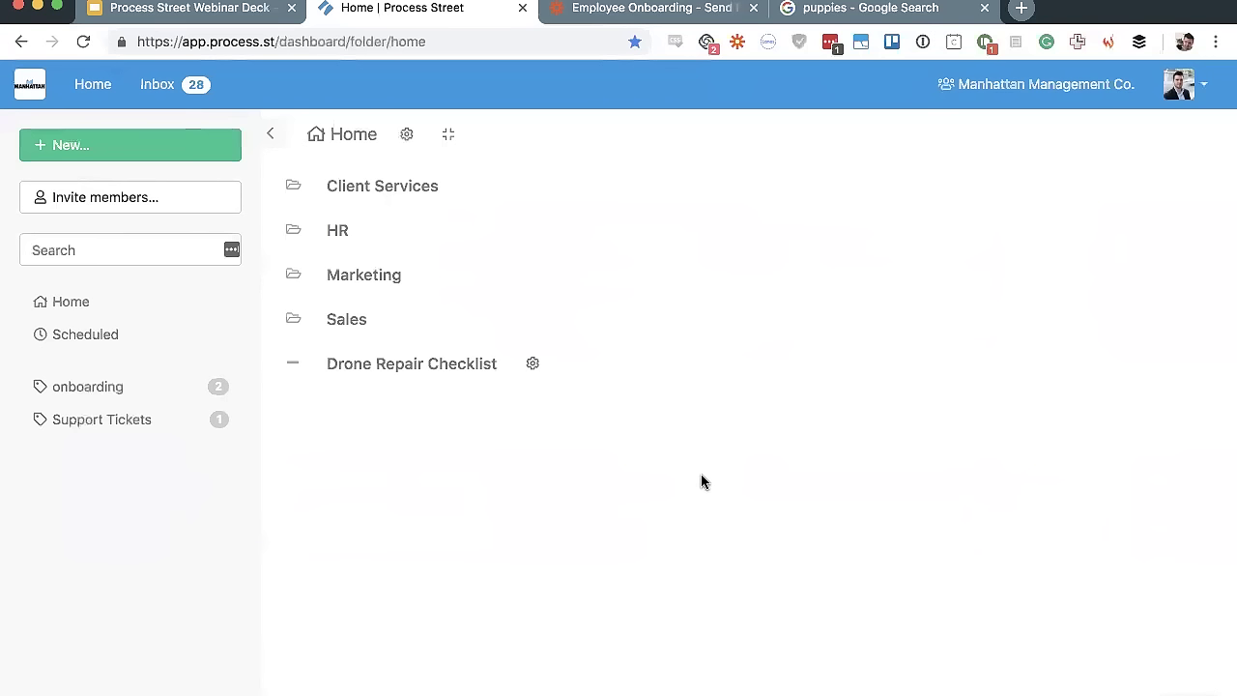
Open the HR folder from the Process Street home dashboard
{"action": "left_click", "coordinate": [342, 234]}
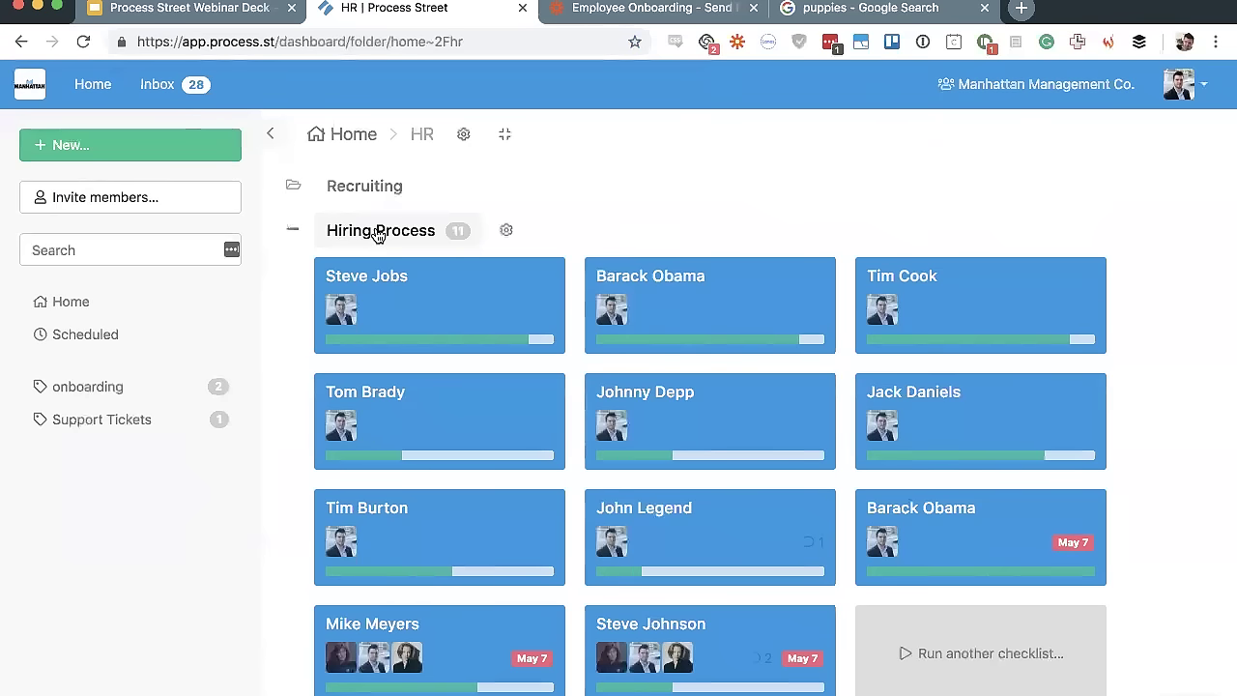
Run the Hiring Process template as a new checklist named after the candidate, with the sidebar hidden
{"action": "left_click", "coordinate": [377, 234]}
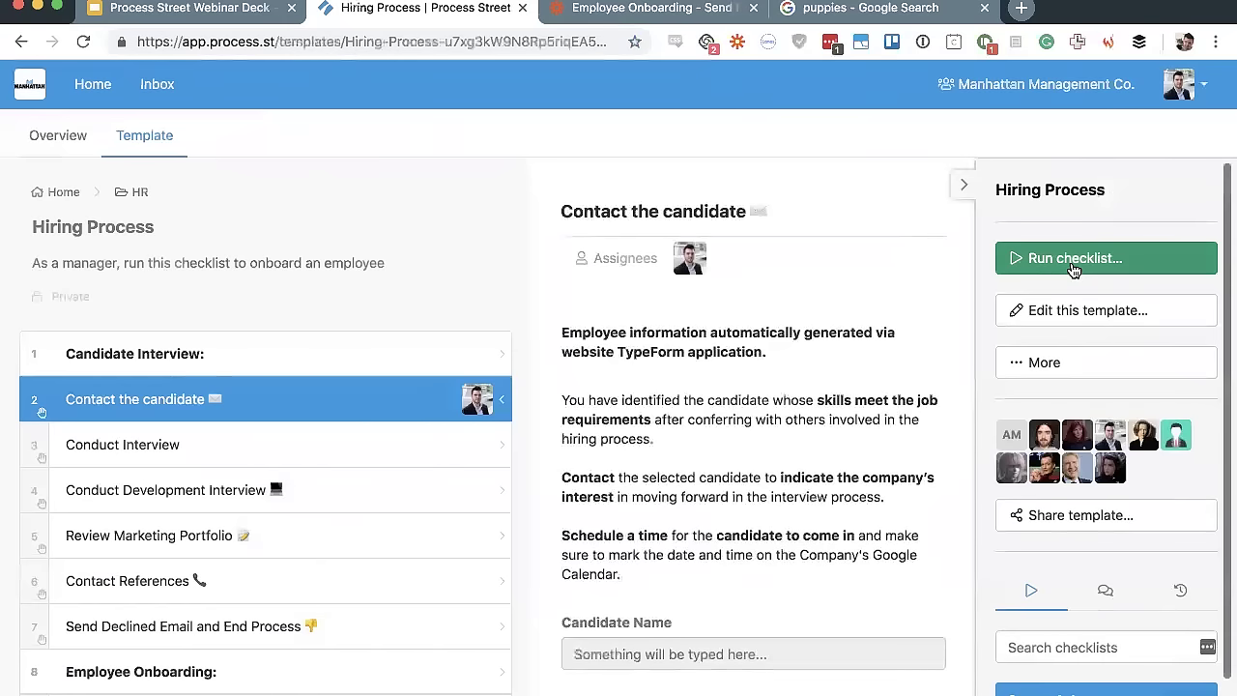
{"action": "left_click", "coordinate": [1072, 263]}
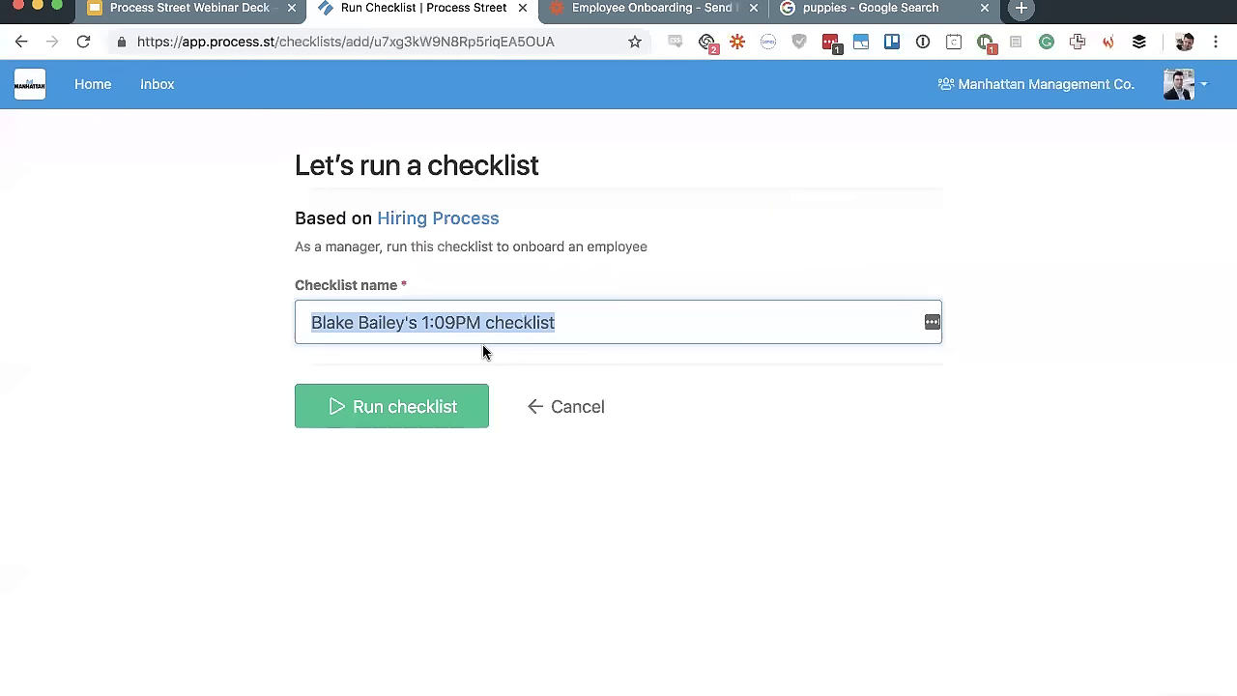
{"action": "type", "text": "To"}
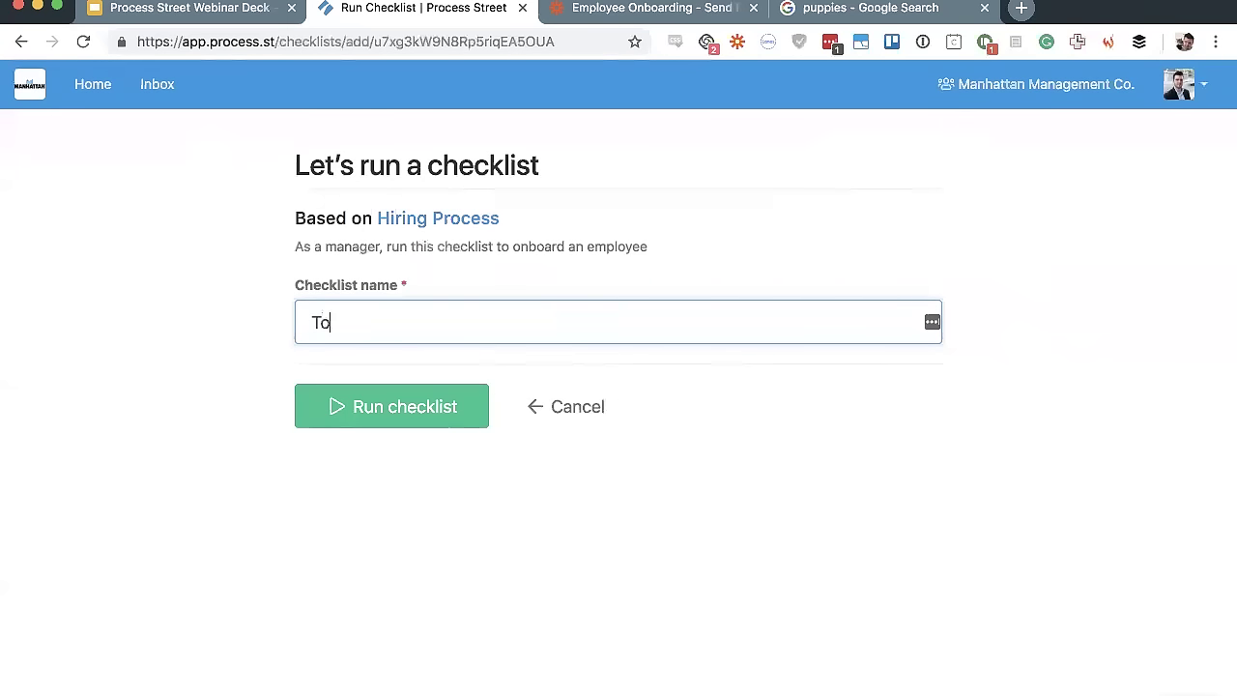
{"action": "type", "text": "m Brady"}
{"action": "key", "text": "Return"}
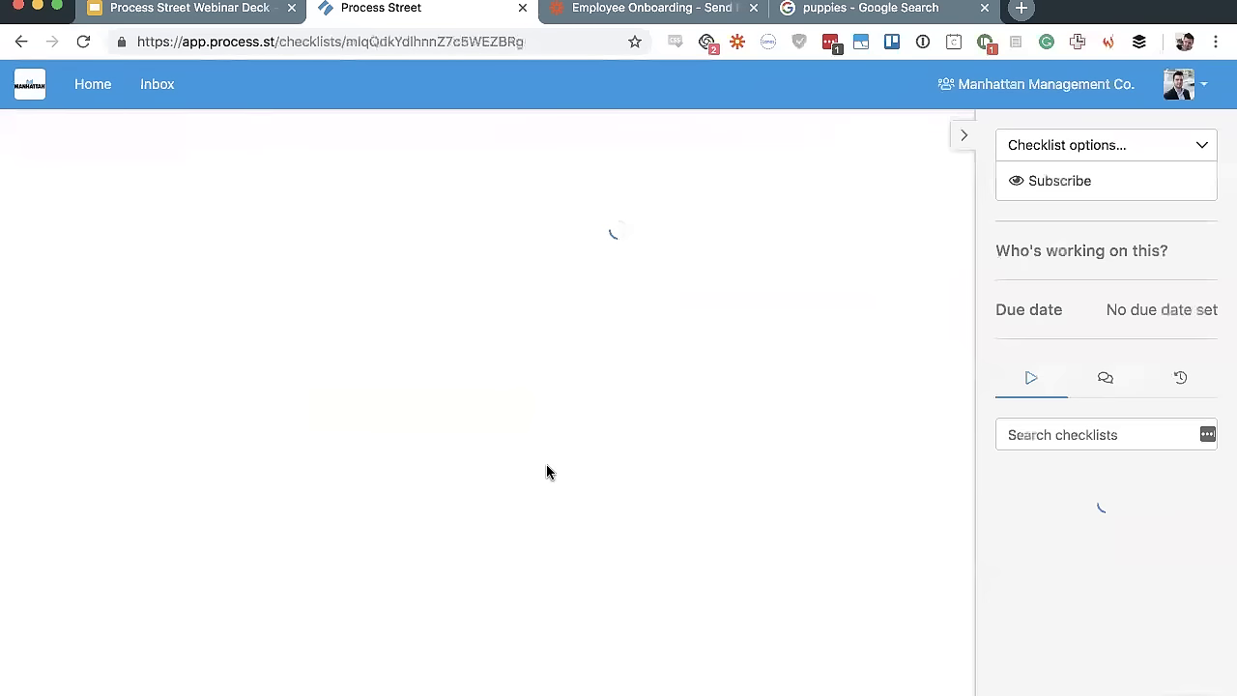
{"action": "left_click", "coordinate": [966, 134]}
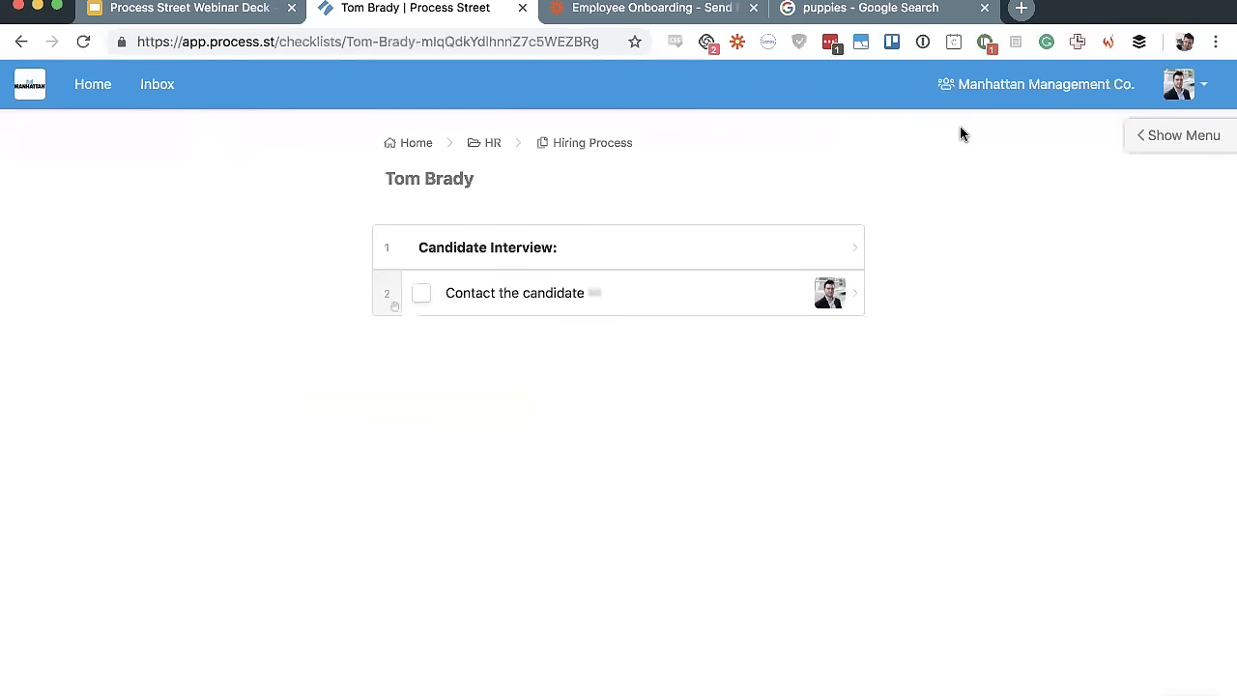
Enter the candidate's first name and e-mail, pick General as department, and complete Contact the candidate
{"action": "left_click", "coordinate": [657, 298]}
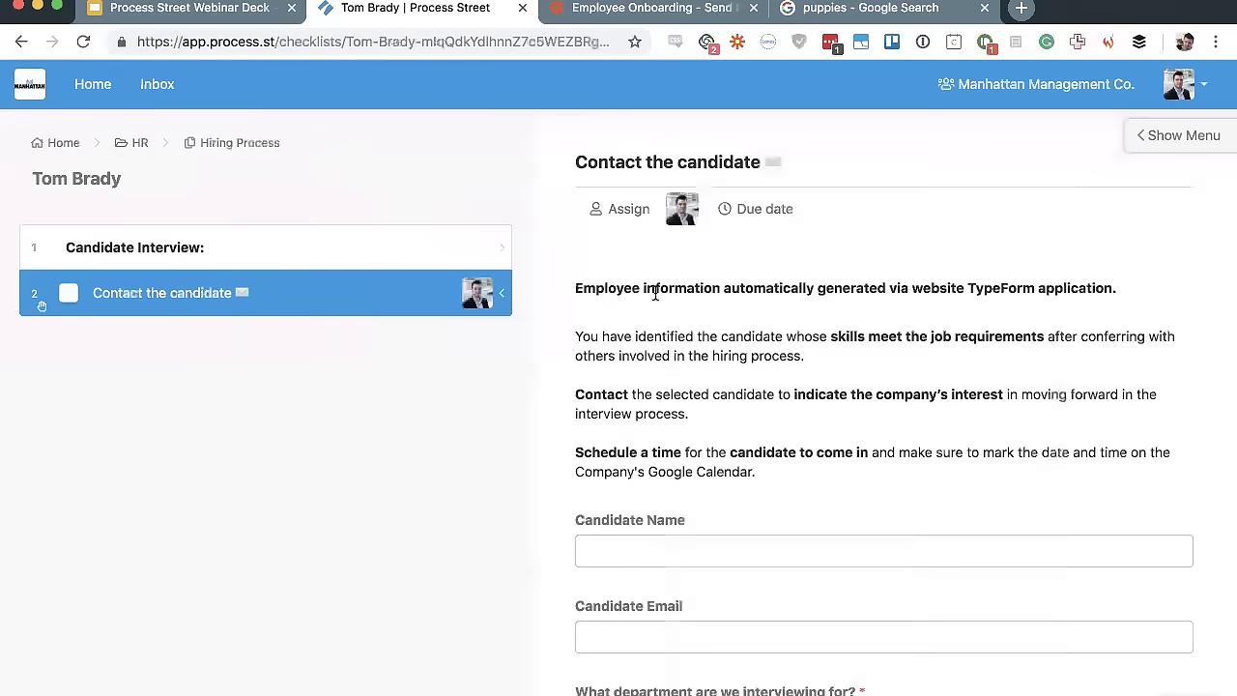
{"action": "scroll", "coordinate": [655, 293], "scroll_direction": "down", "scroll_amount": 5}
{"action": "left_click", "coordinate": [685, 245]}
{"action": "type", "text": "Tom"}
{"action": "key", "text": "Tab"}
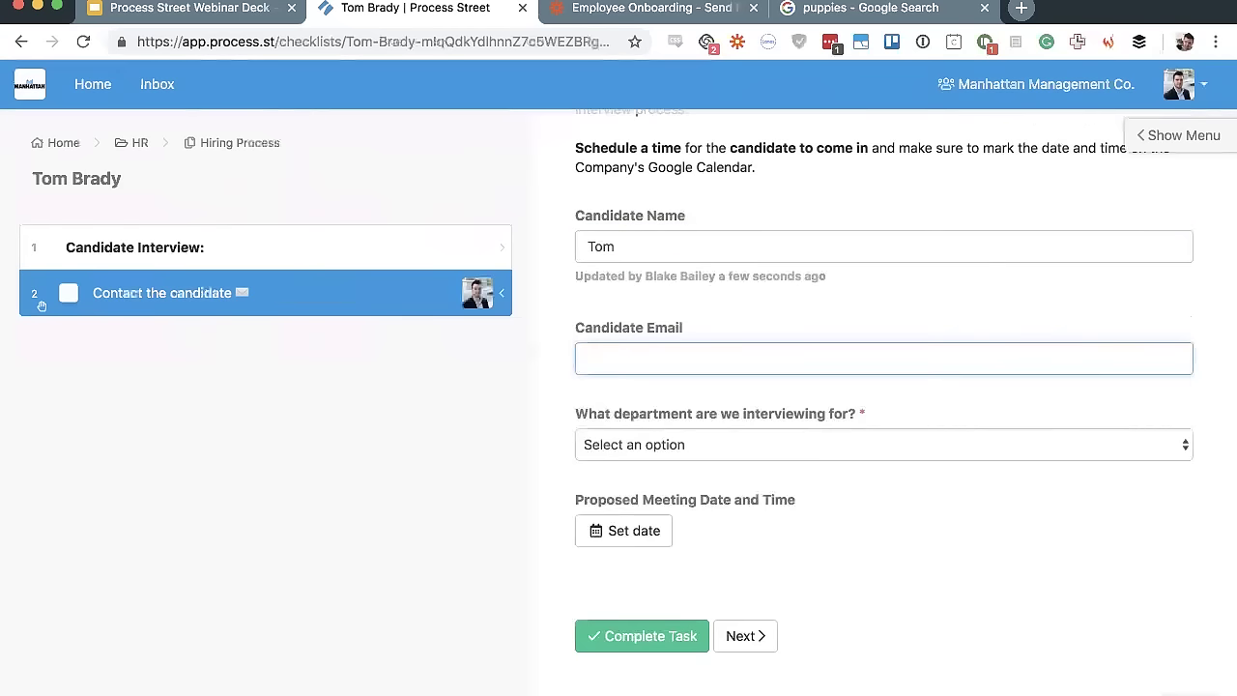
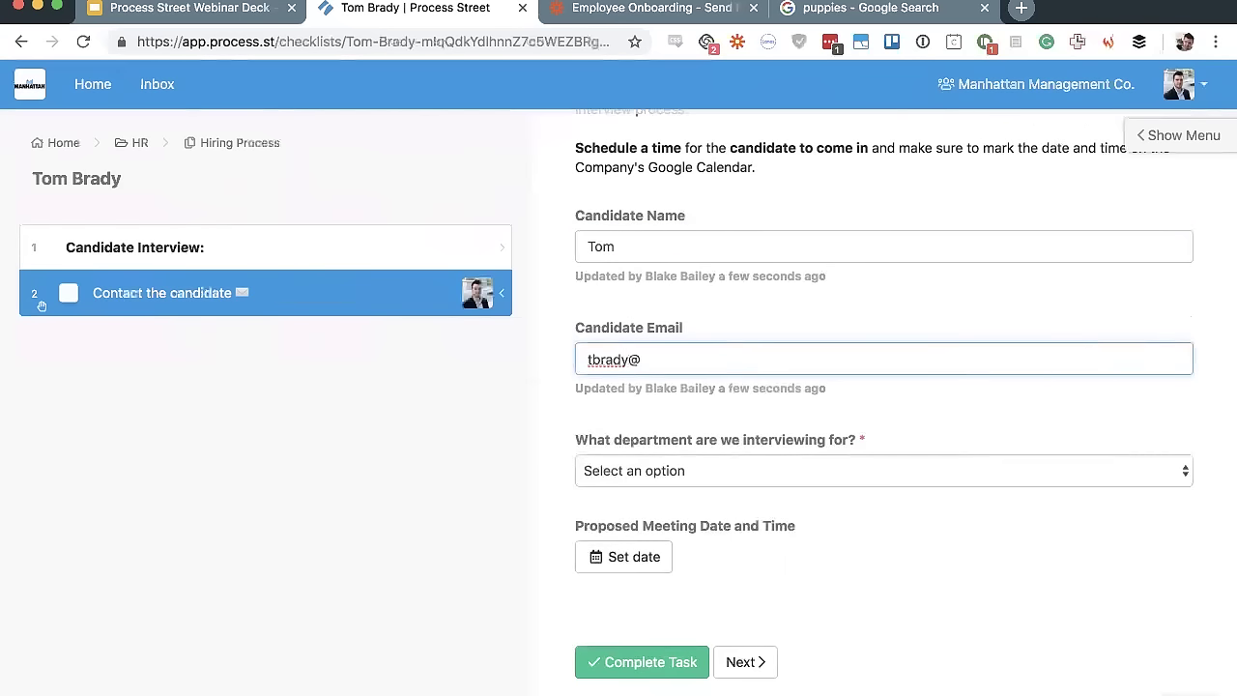
{"action": "left_click", "coordinate": [906, 480]}
{"action": "left_click", "coordinate": [872, 494]}
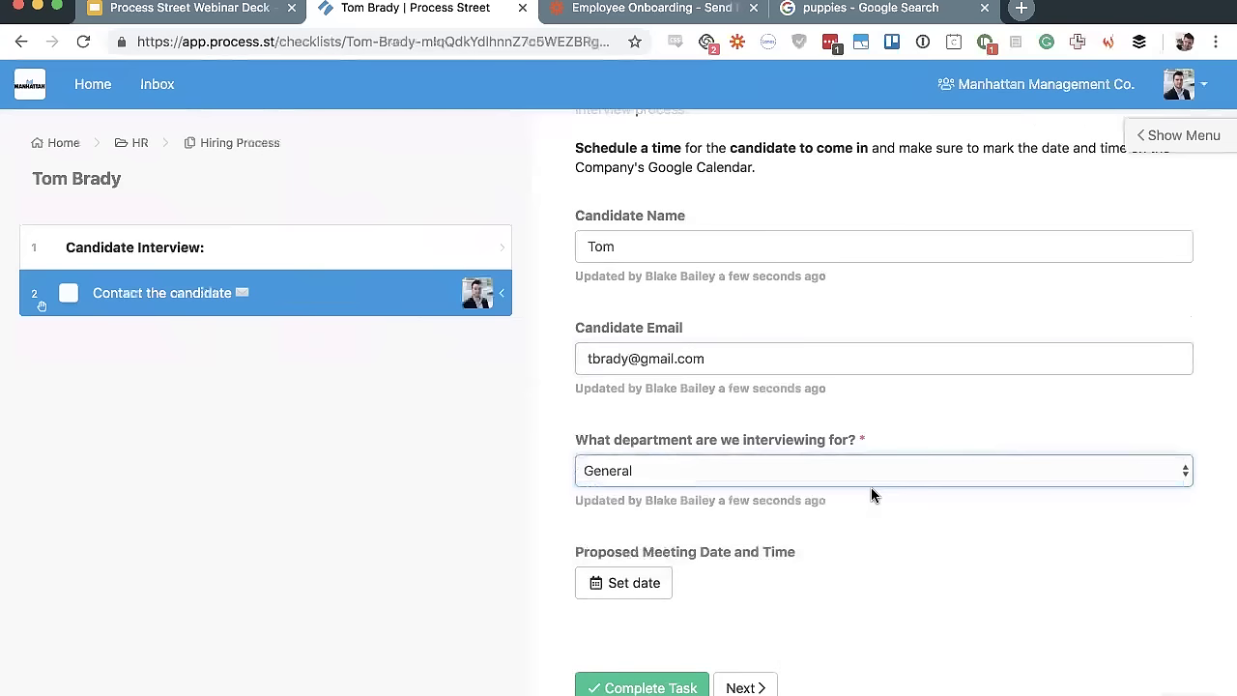
{"action": "left_click", "coordinate": [99, 351]}
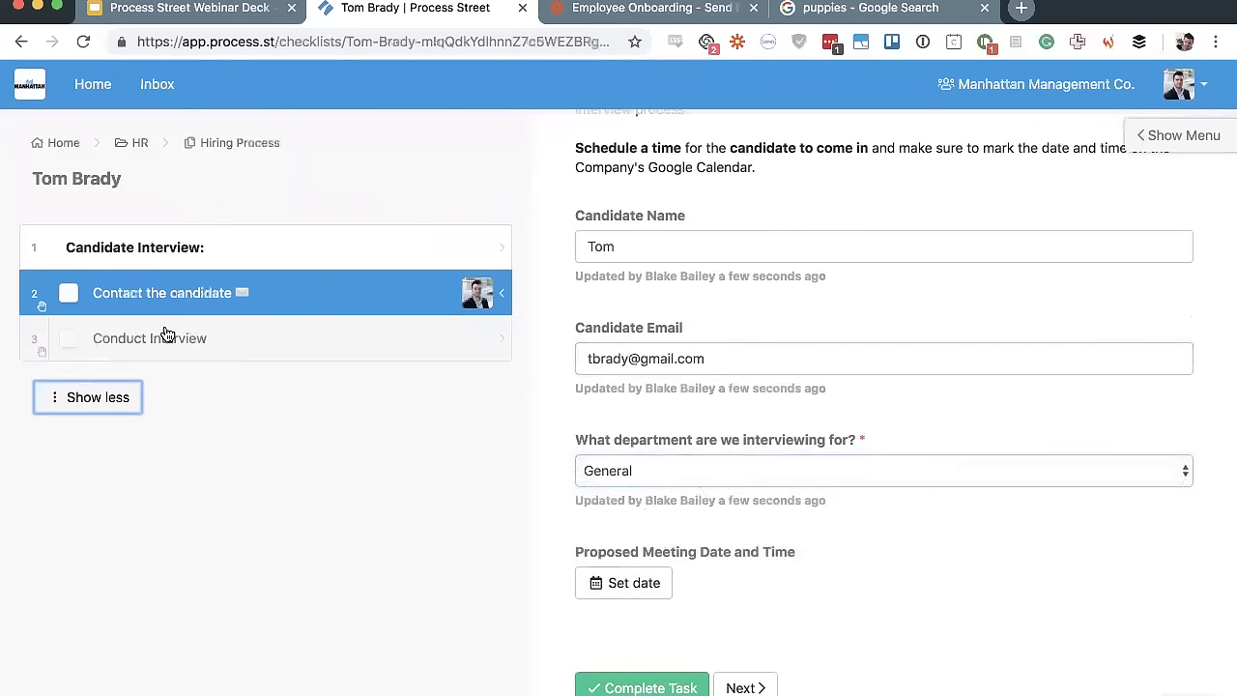
{"action": "left_click", "coordinate": [642, 687]}
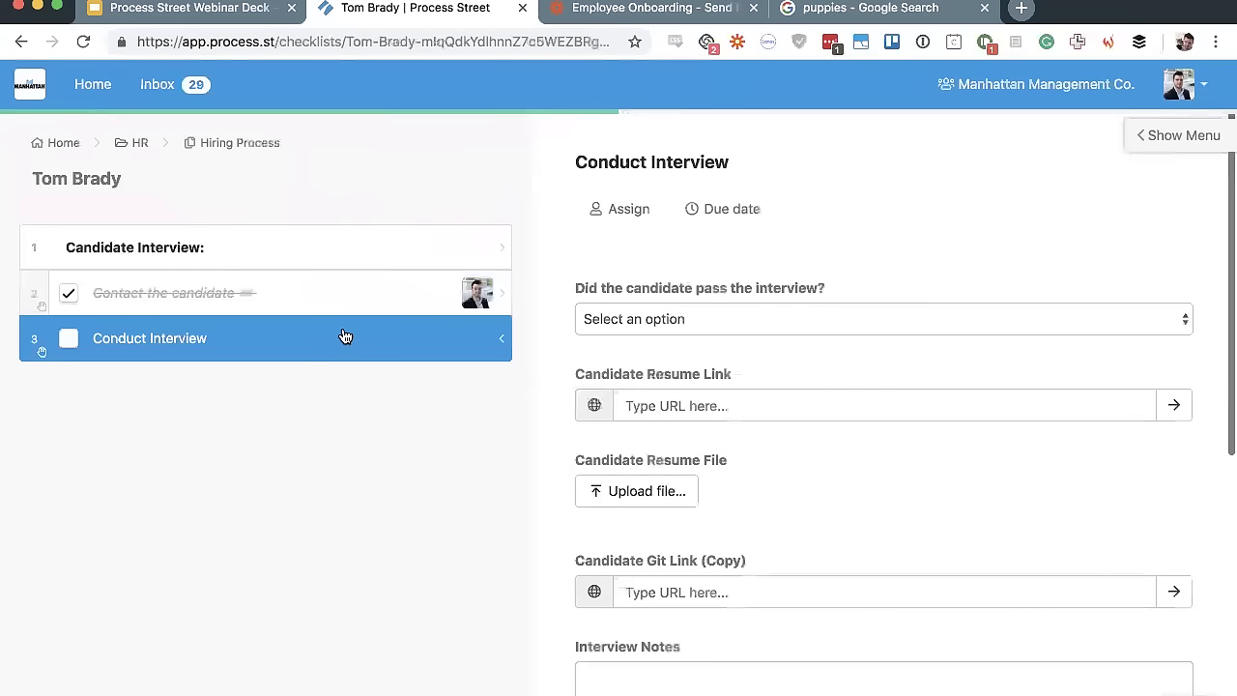
Set the interview passed answer to Yes instead of No
{"action": "left_click", "coordinate": [764, 319]}
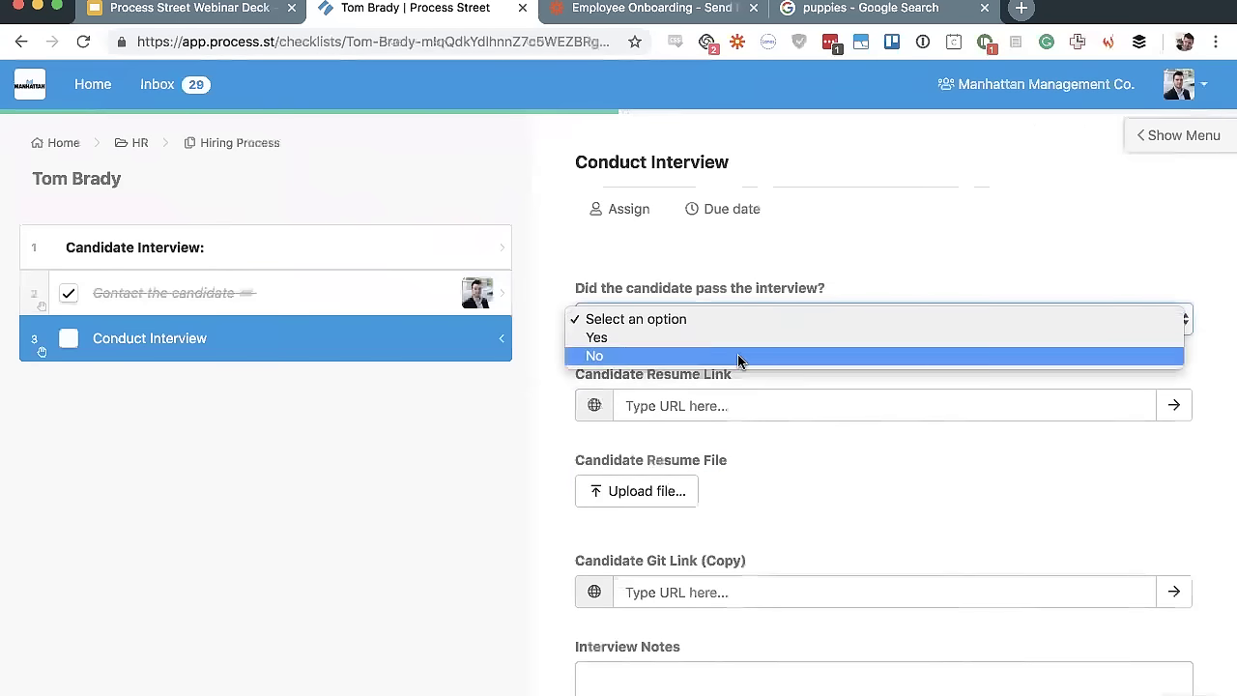
{"action": "left_click", "coordinate": [741, 355]}
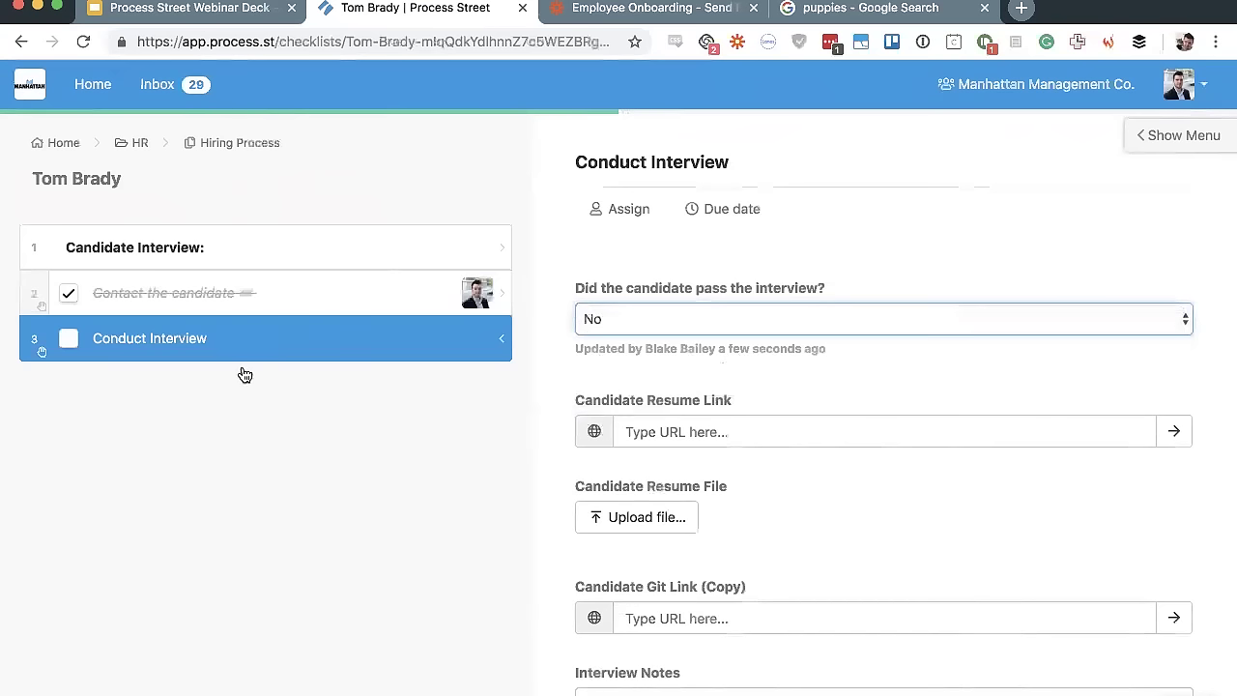
{"action": "left_click", "coordinate": [614, 321]}
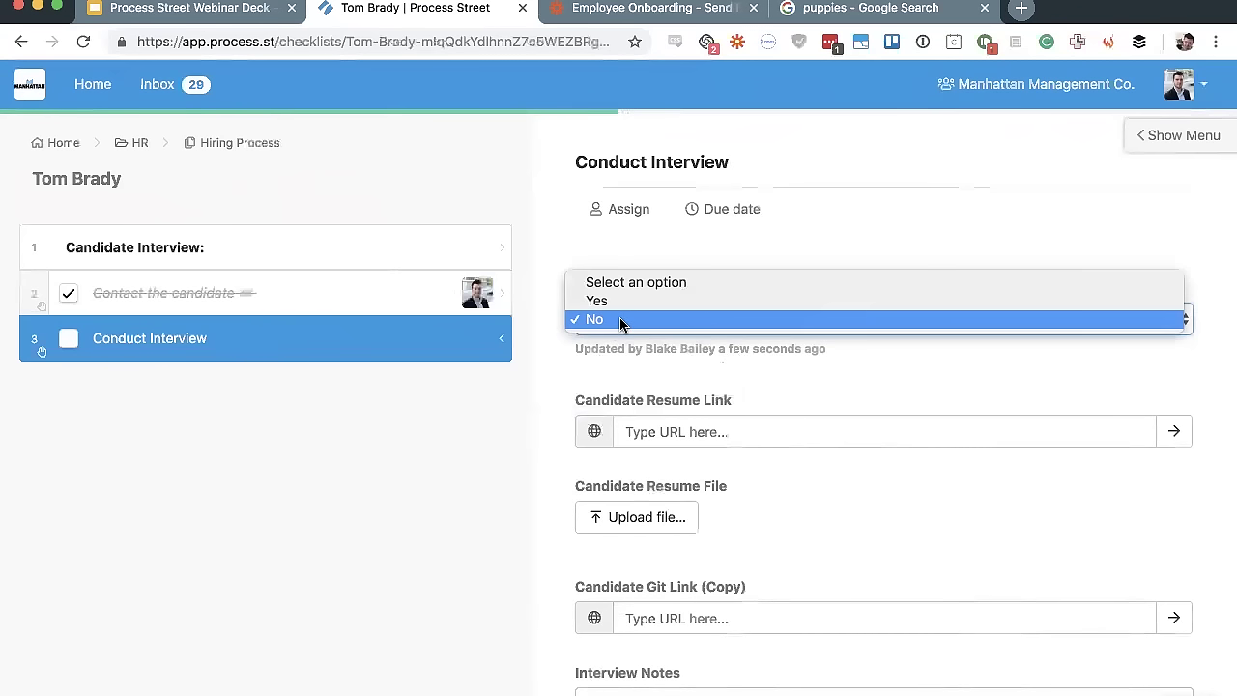
{"action": "left_click", "coordinate": [655, 301]}
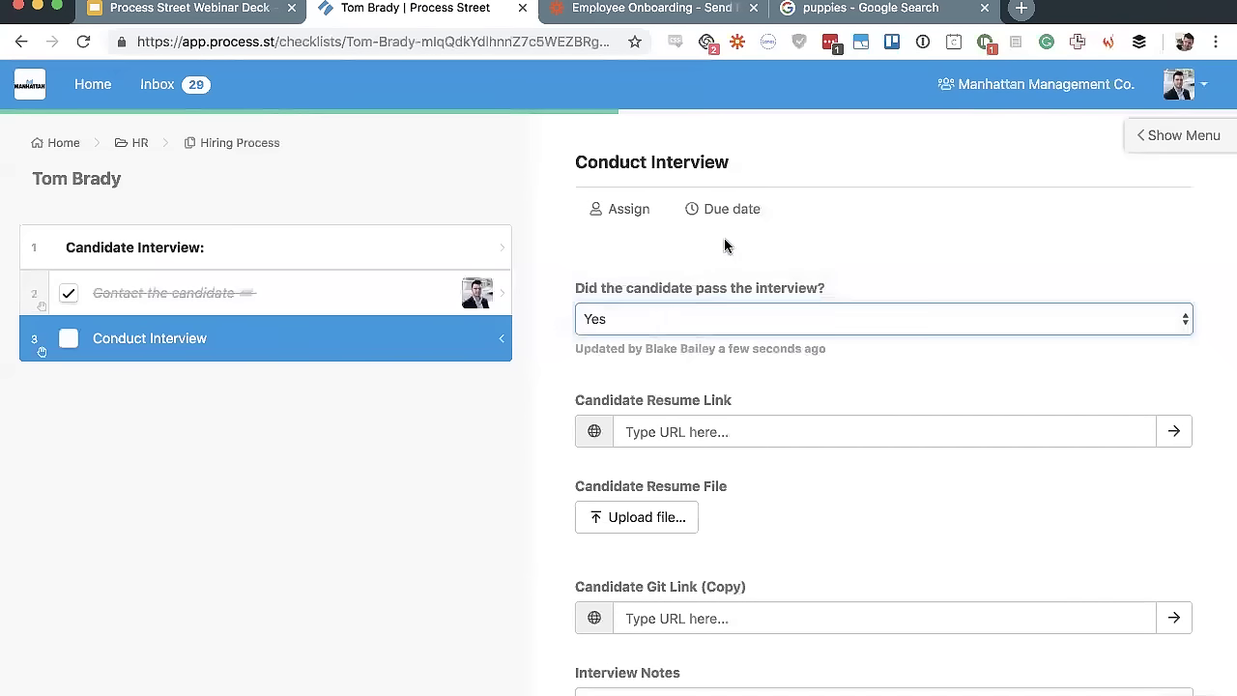
Change the candidate's department in Contact the candidate to Development
{"action": "left_click", "coordinate": [354, 301]}
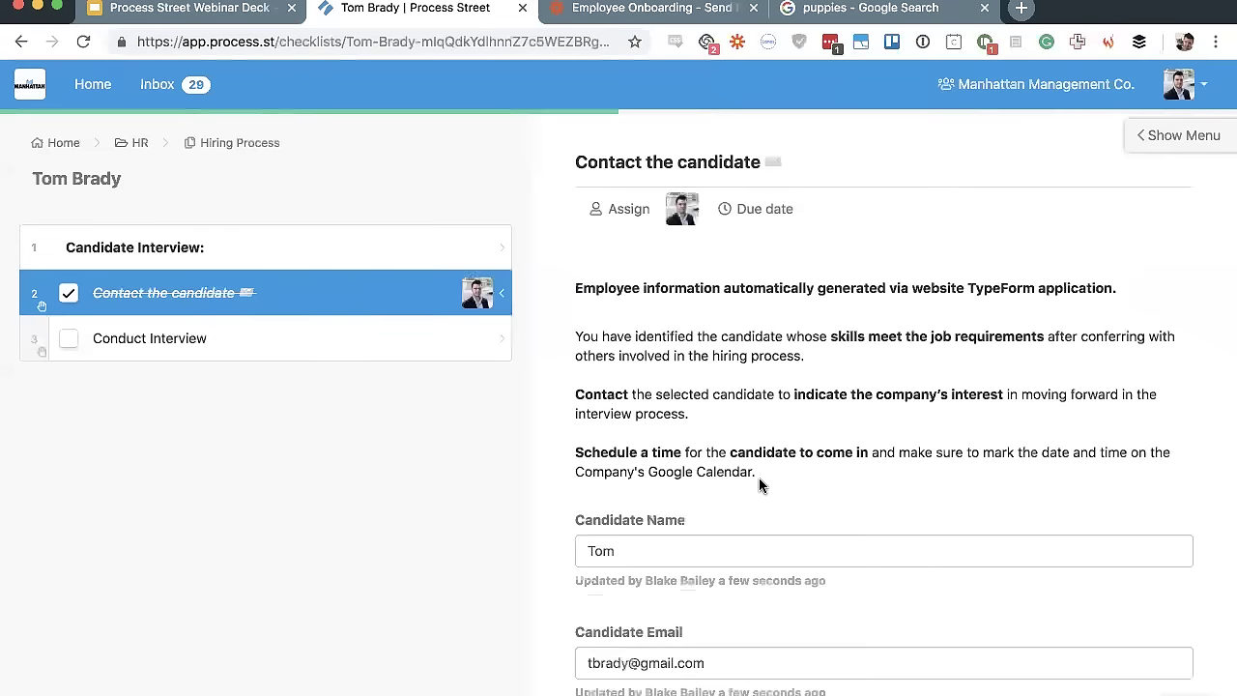
{"action": "scroll", "coordinate": [759, 484], "scroll_direction": "down", "scroll_amount": 5}
{"action": "left_click", "coordinate": [724, 299]}
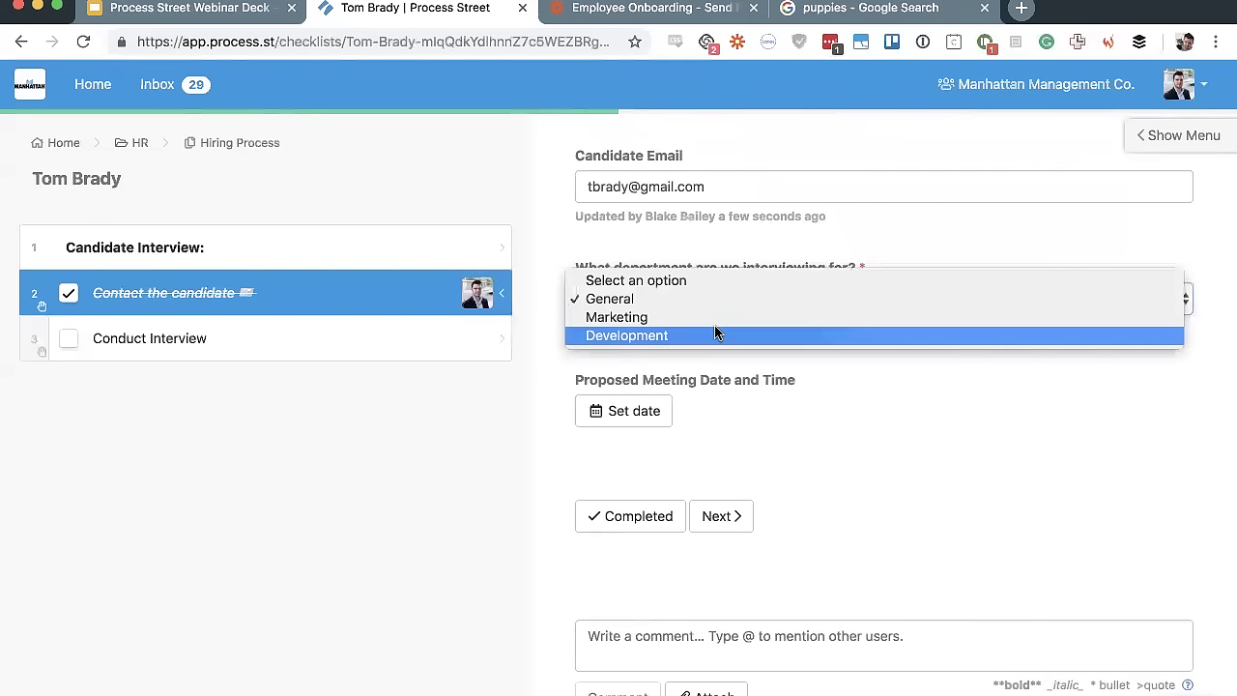
{"action": "left_click", "coordinate": [715, 334]}
Answer Yes for the development interview, complete it, and view the Contact References image
{"action": "left_click", "coordinate": [230, 343]}
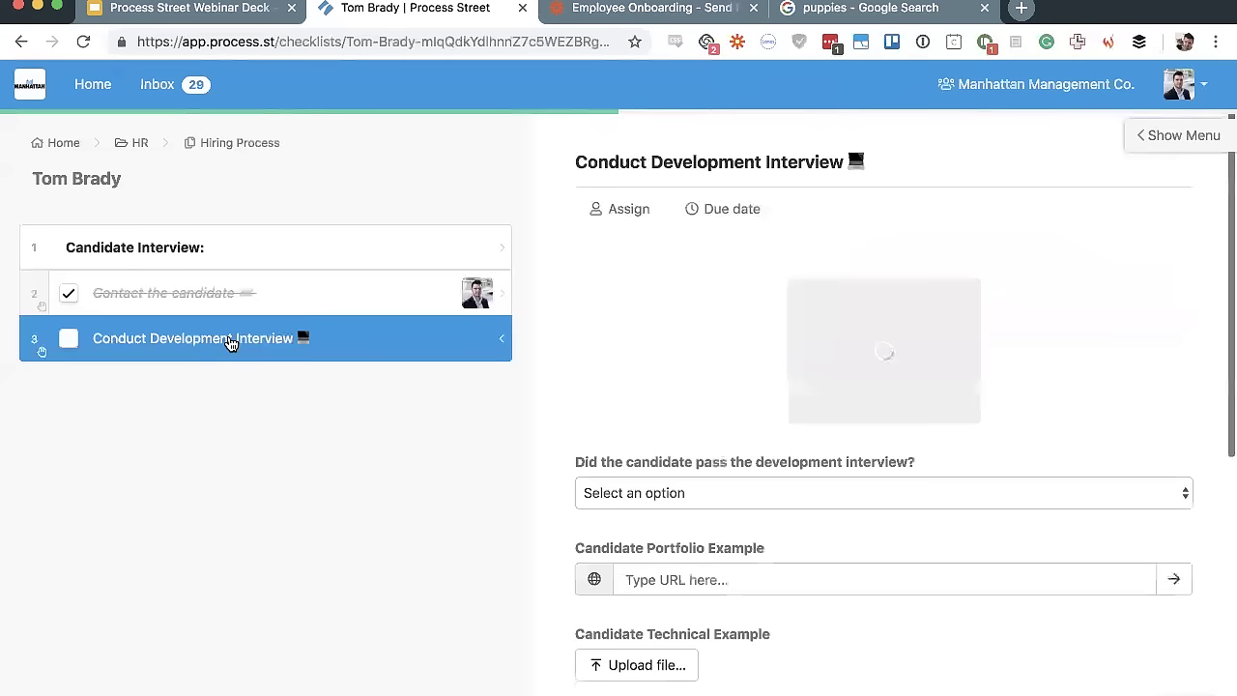
{"action": "scroll", "coordinate": [618, 358], "scroll_direction": "down", "scroll_amount": 3}
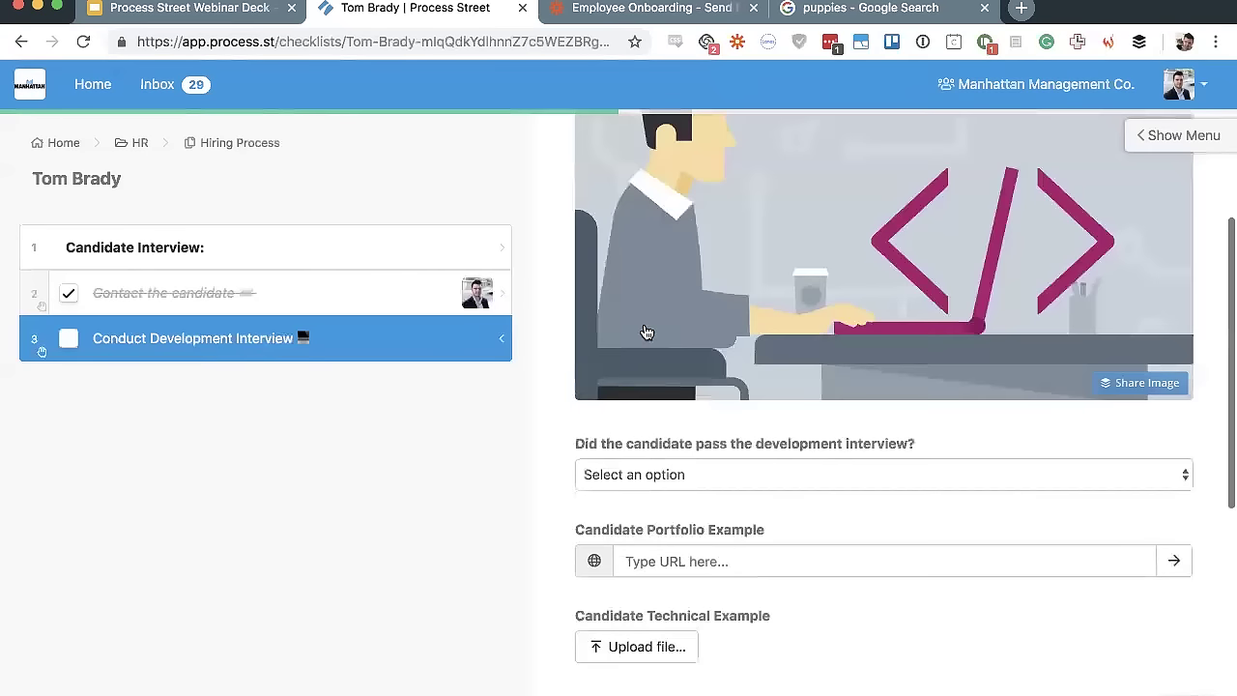
{"action": "left_click", "coordinate": [676, 480]}
{"action": "left_click", "coordinate": [649, 511]}
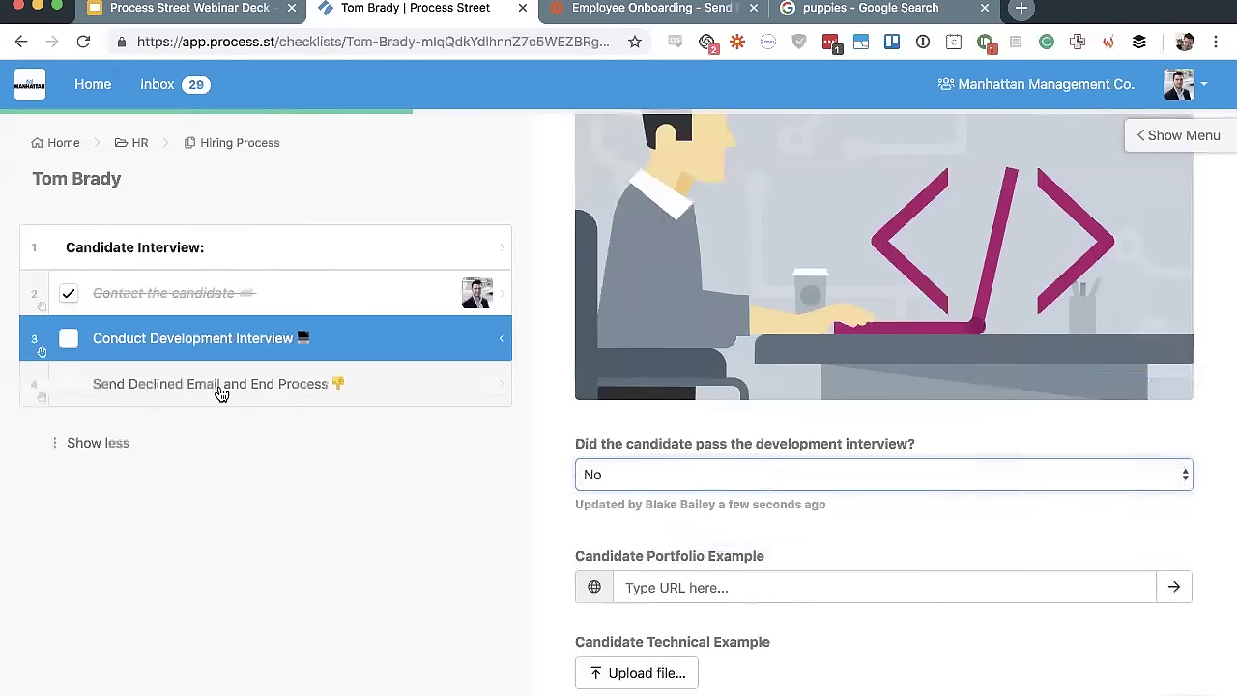
{"action": "left_click", "coordinate": [684, 477]}
{"action": "left_click", "coordinate": [713, 458]}
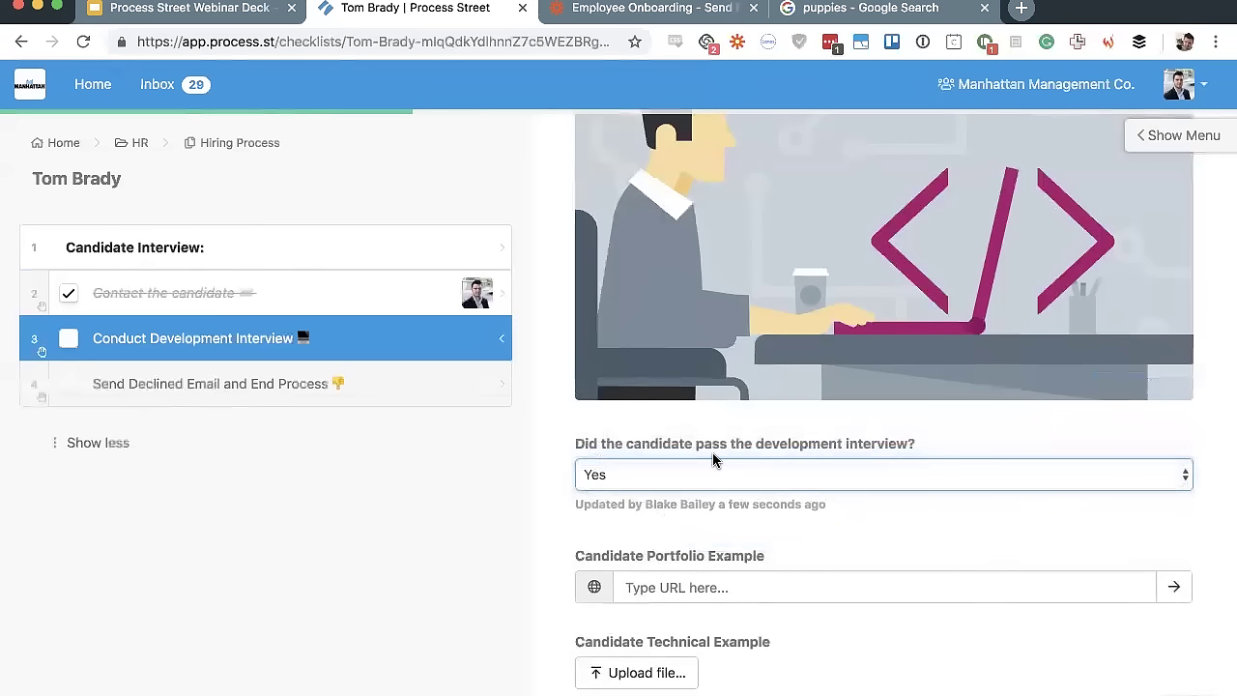
{"action": "left_click", "coordinate": [64, 345]}
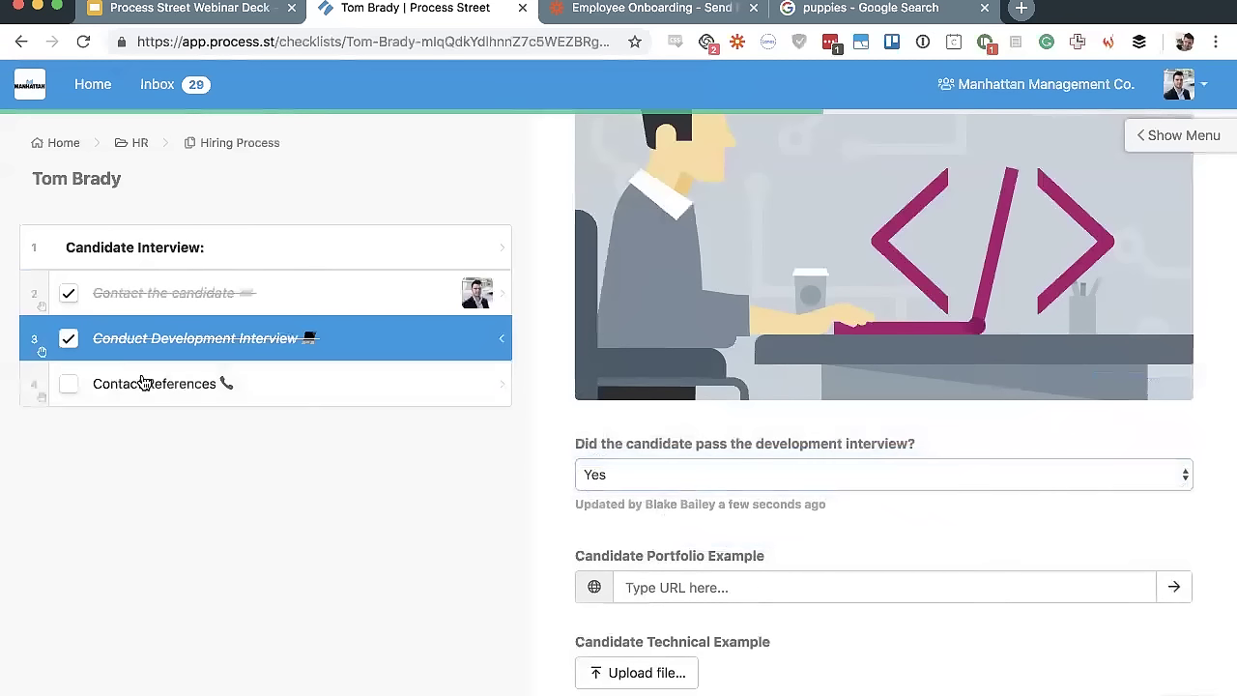
{"action": "left_click", "coordinate": [144, 384]}
{"action": "left_click", "coordinate": [702, 501]}
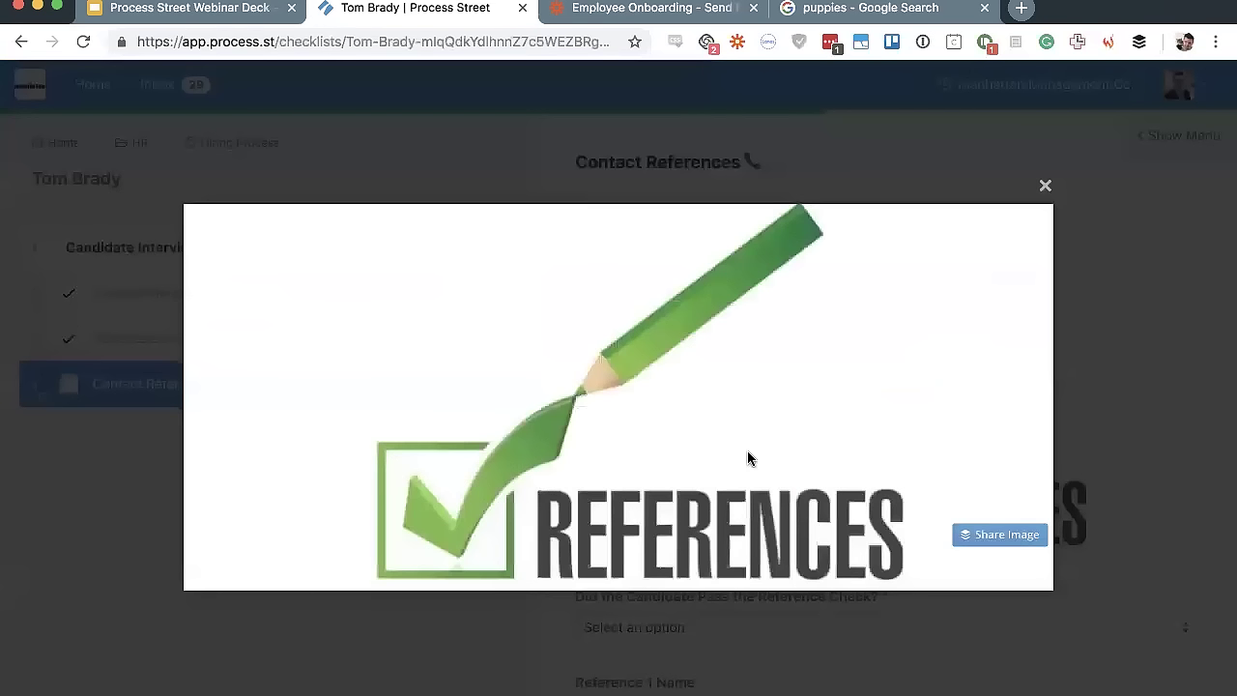
Answer Yes to the reference check and mark Contact References complete
{"action": "left_click", "coordinate": [1044, 184]}
{"action": "scroll", "coordinate": [957, 262], "scroll_direction": "down", "scroll_amount": 3}
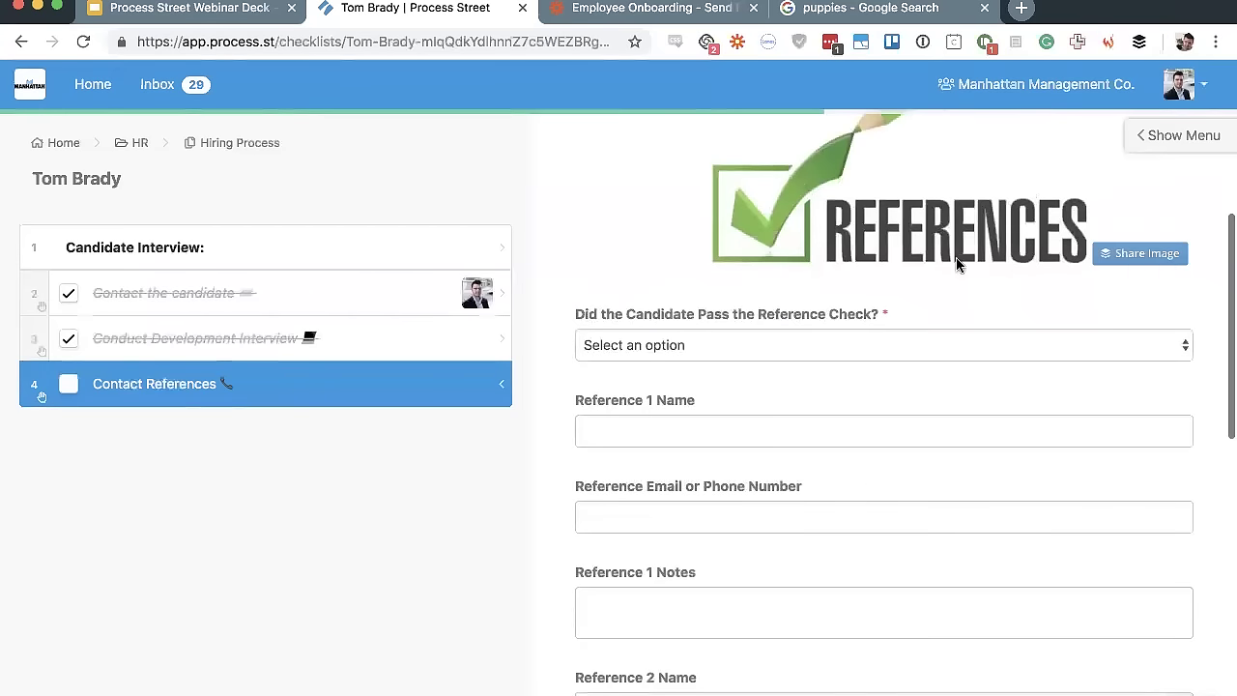
{"action": "left_click", "coordinate": [784, 350]}
{"action": "left_click", "coordinate": [753, 384]}
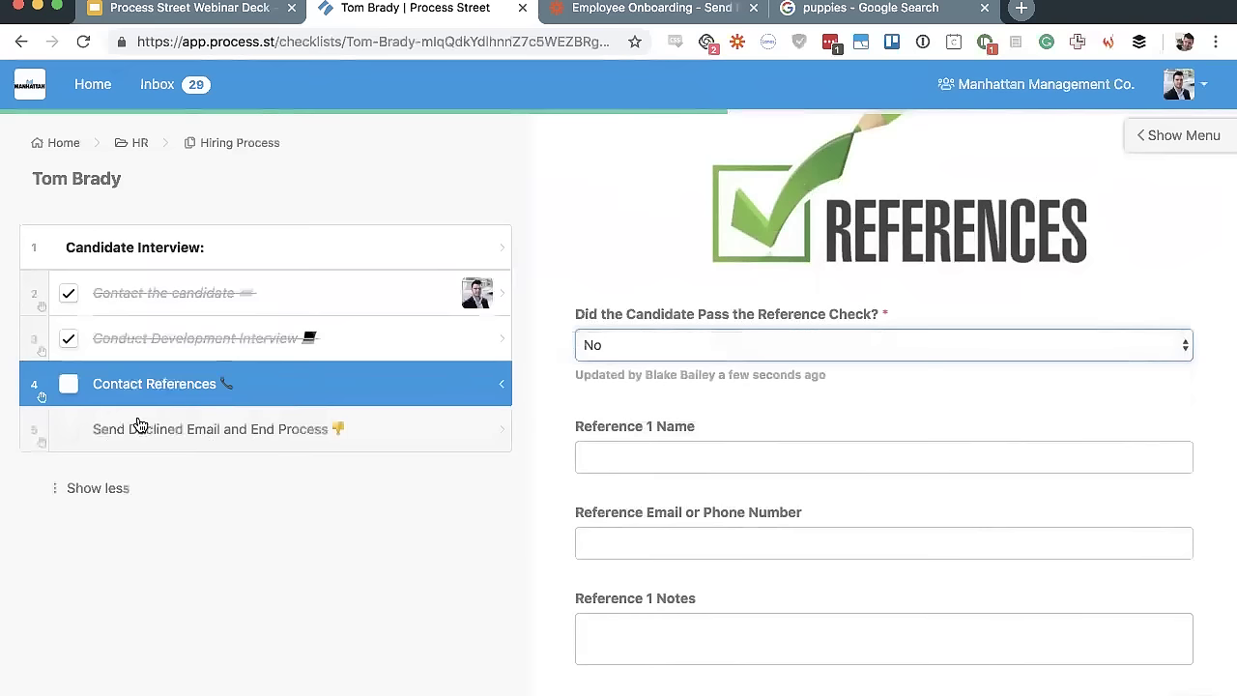
{"action": "left_click", "coordinate": [695, 351]}
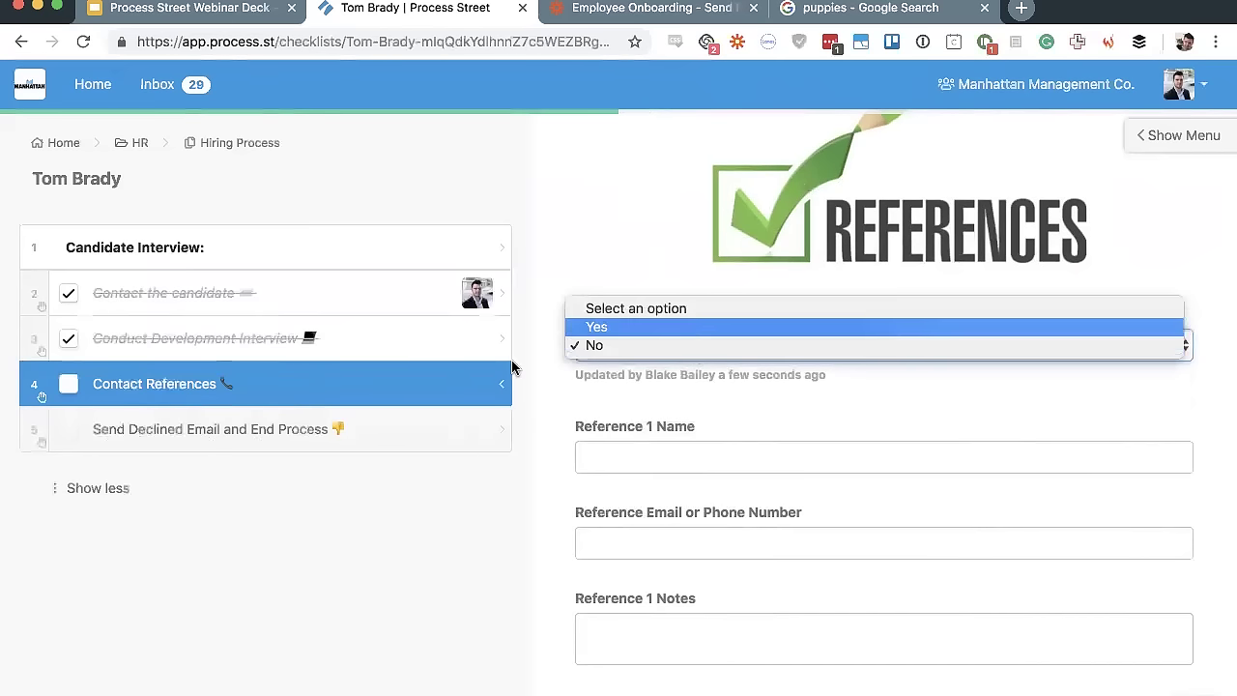
{"action": "left_click", "coordinate": [622, 329]}
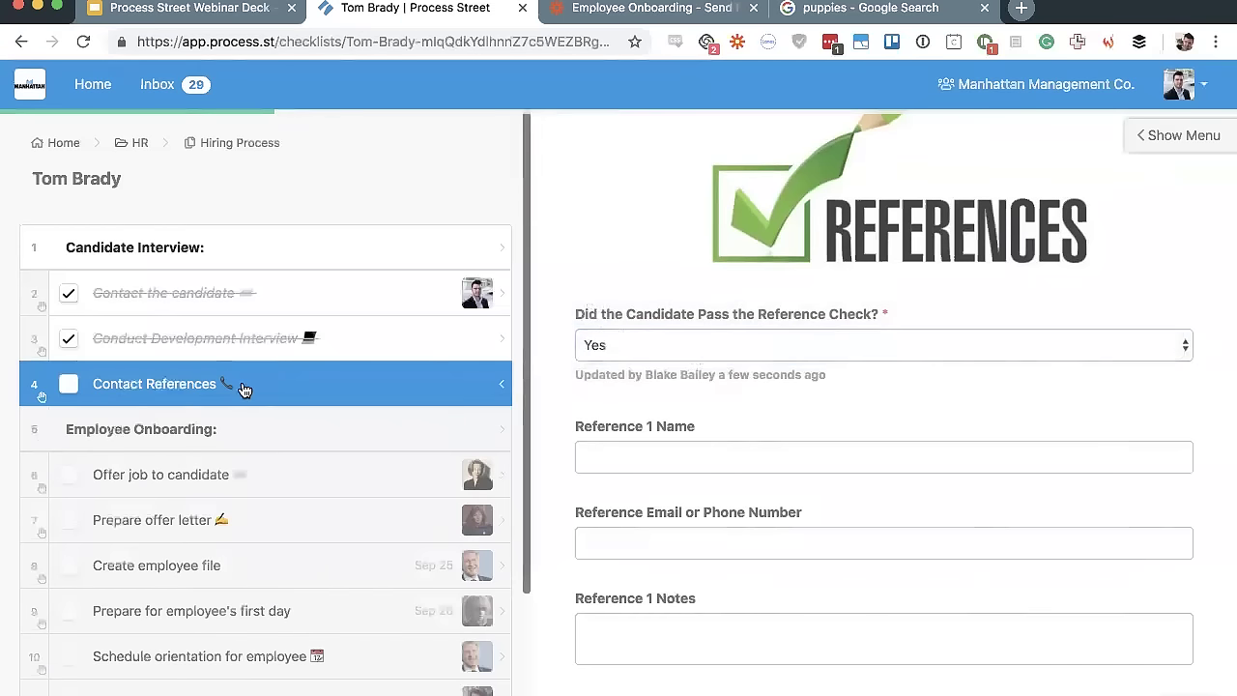
{"action": "left_click", "coordinate": [69, 384]}
Review the Contact the candidate, development interview and Contact References tasks, returning to Offer job to candidate
{"action": "scroll", "coordinate": [239, 317], "scroll_direction": "down", "scroll_amount": 2}
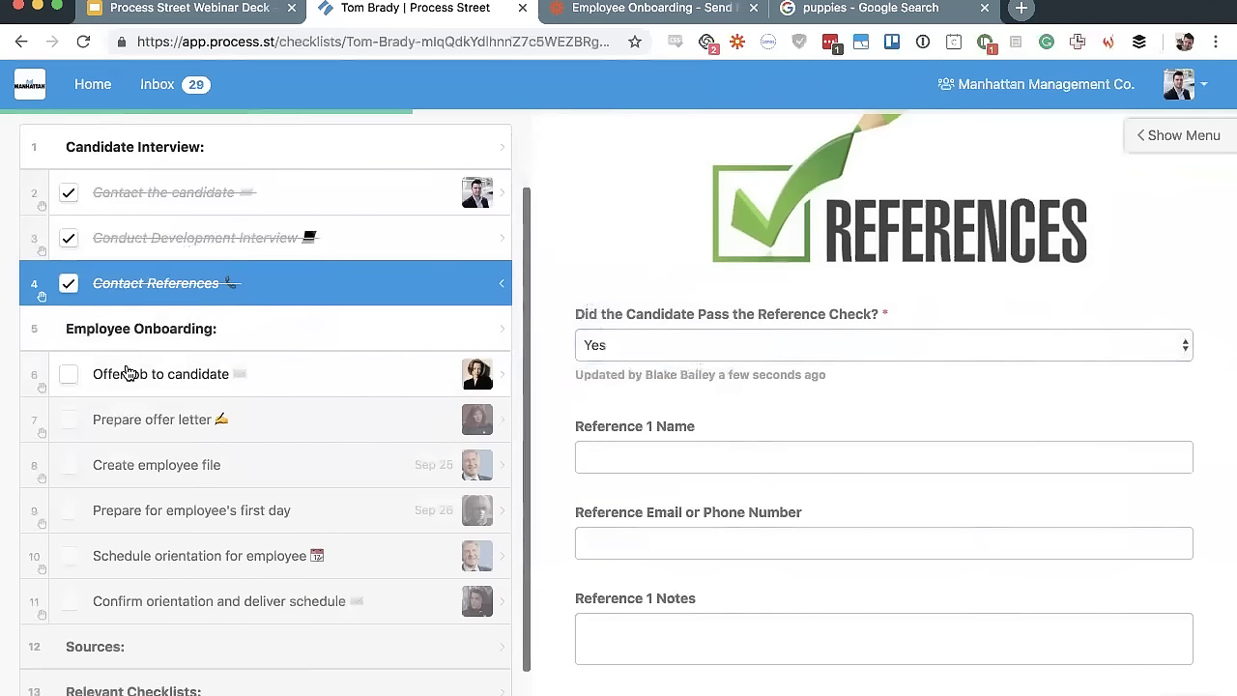
{"action": "left_click", "coordinate": [126, 373]}
{"action": "scroll", "coordinate": [550, 353], "scroll_direction": "down", "scroll_amount": 5}
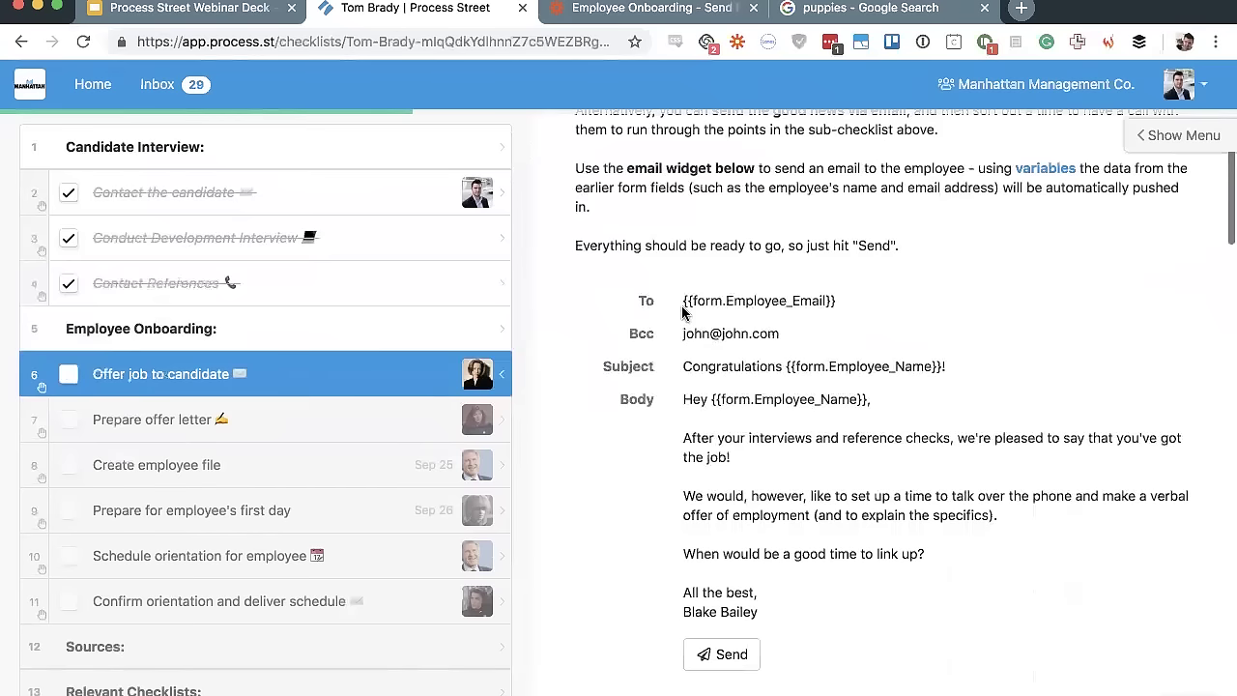
{"action": "scroll", "coordinate": [121, 357], "scroll_direction": "up", "scroll_amount": 1}
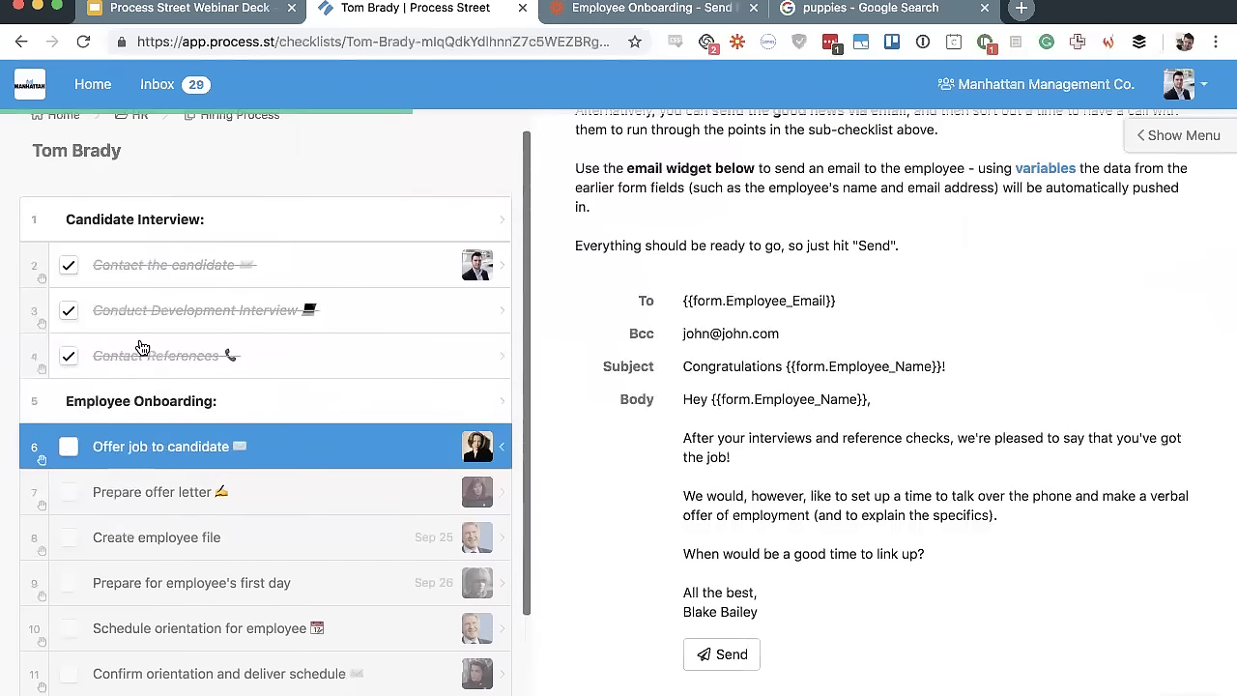
{"action": "left_click", "coordinate": [180, 280]}
{"action": "scroll", "coordinate": [517, 323], "scroll_direction": "down", "scroll_amount": 2}
{"action": "left_click", "coordinate": [510, 318]}
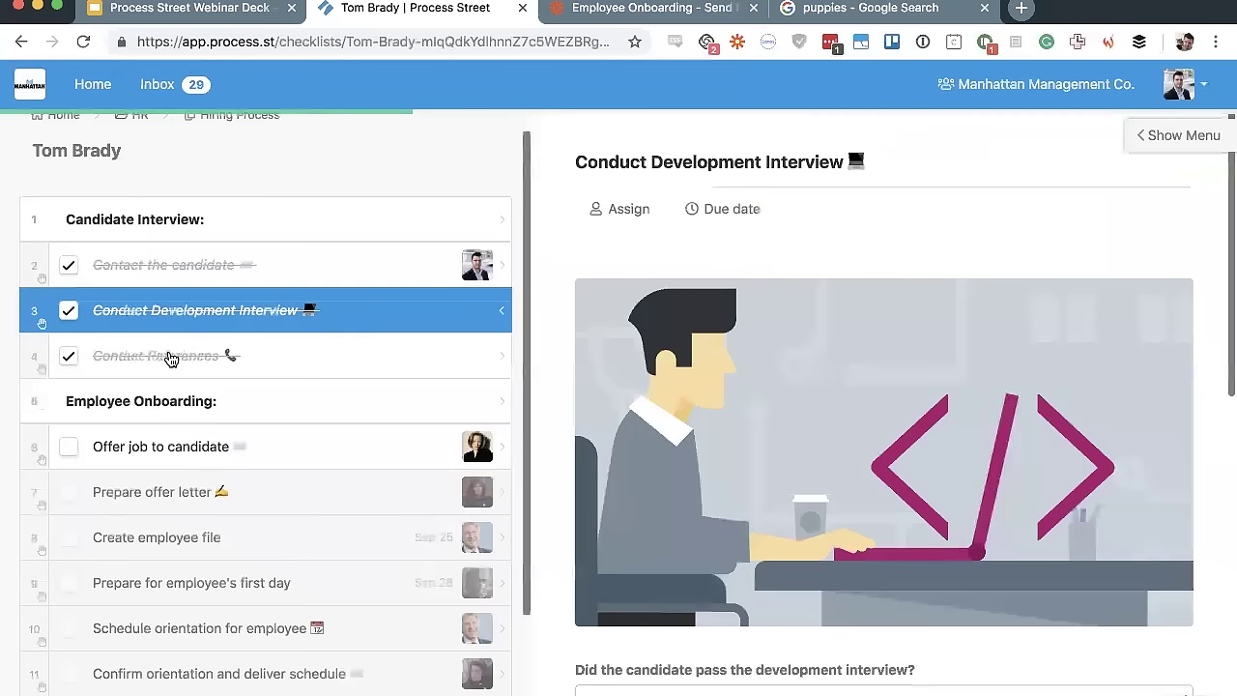
{"action": "left_click", "coordinate": [171, 358]}
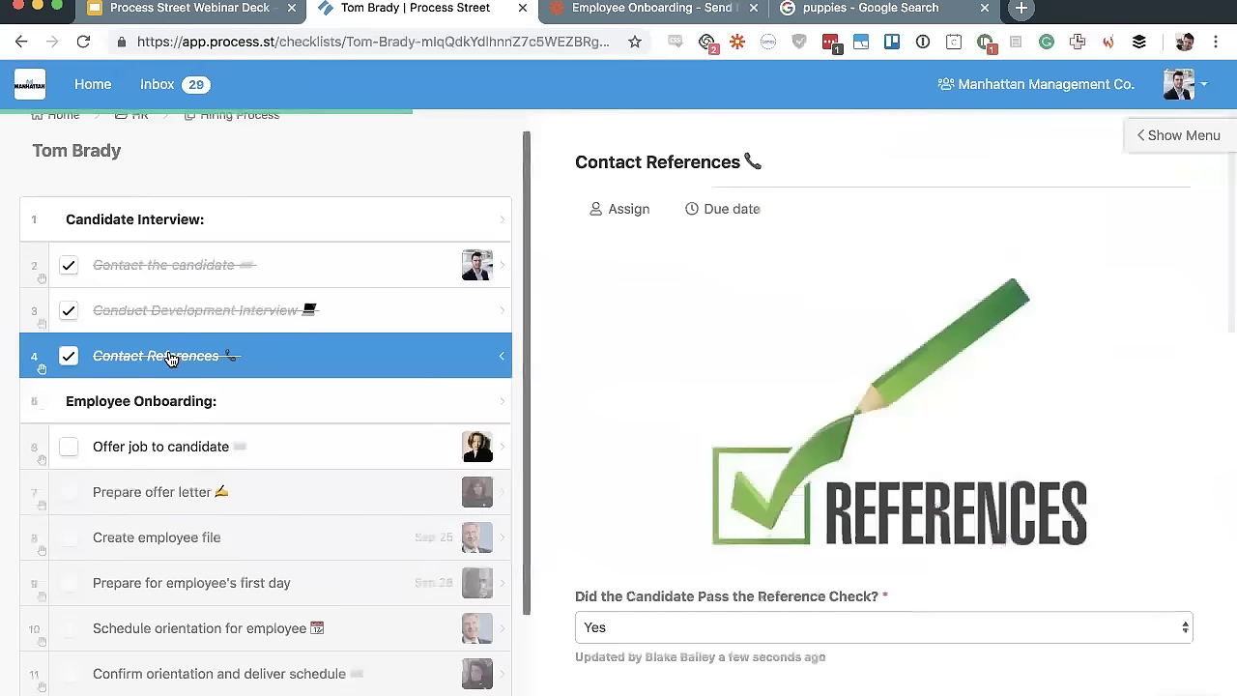
{"action": "left_click", "coordinate": [225, 448]}
{"action": "scroll", "coordinate": [824, 232], "scroll_direction": "down", "scroll_amount": 5}
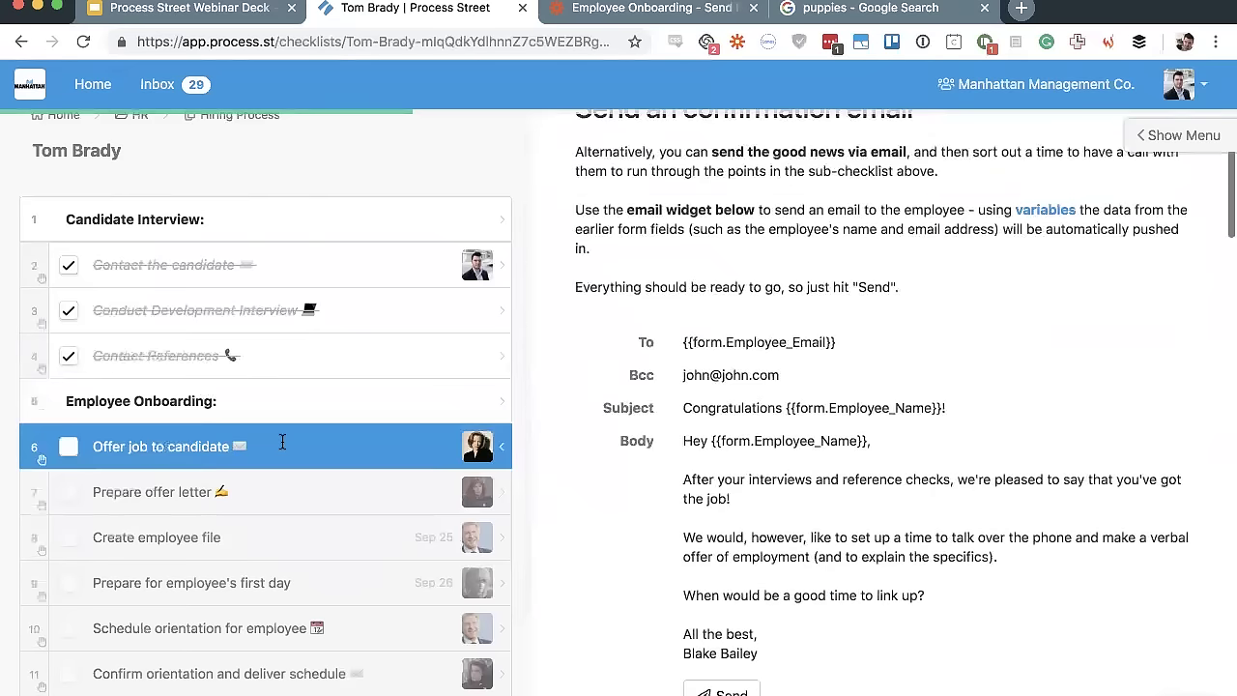
Inspect the employee name placeholder in the offer email subject, then complete Offer job to candidate
{"action": "left_click_drag", "start_coordinate": [786, 224], "coordinate": [946, 224]}
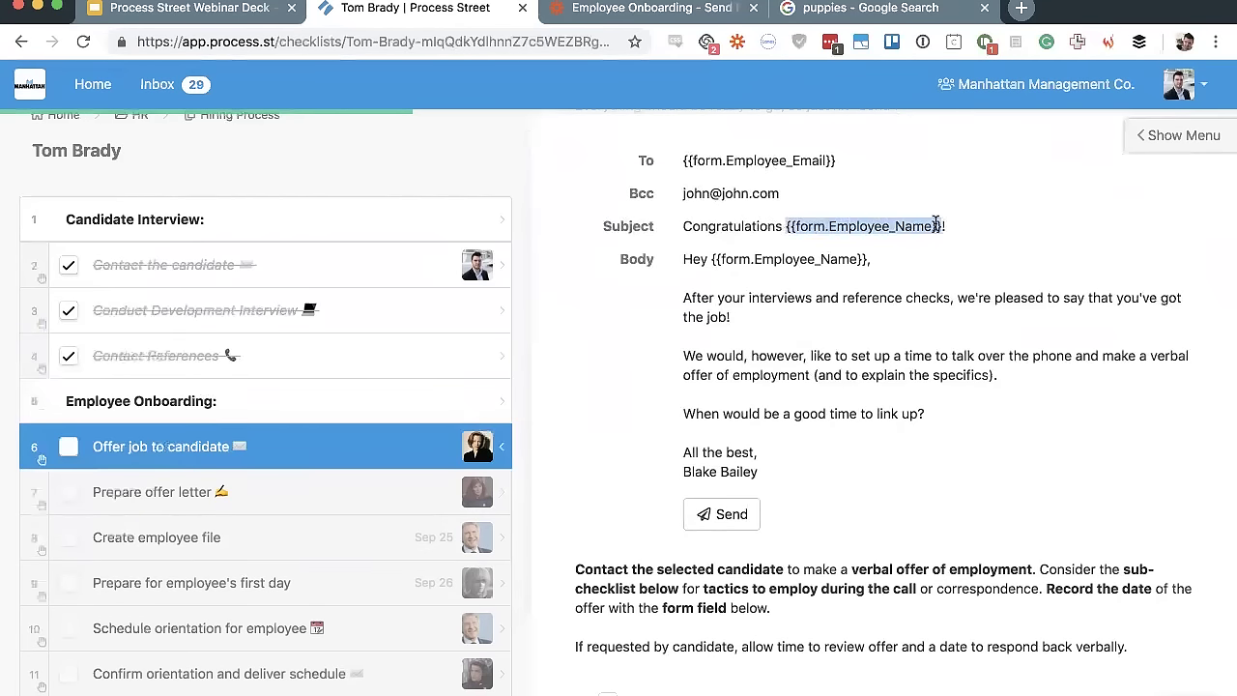
{"action": "scroll", "coordinate": [801, 453], "scroll_direction": "down", "scroll_amount": 3}
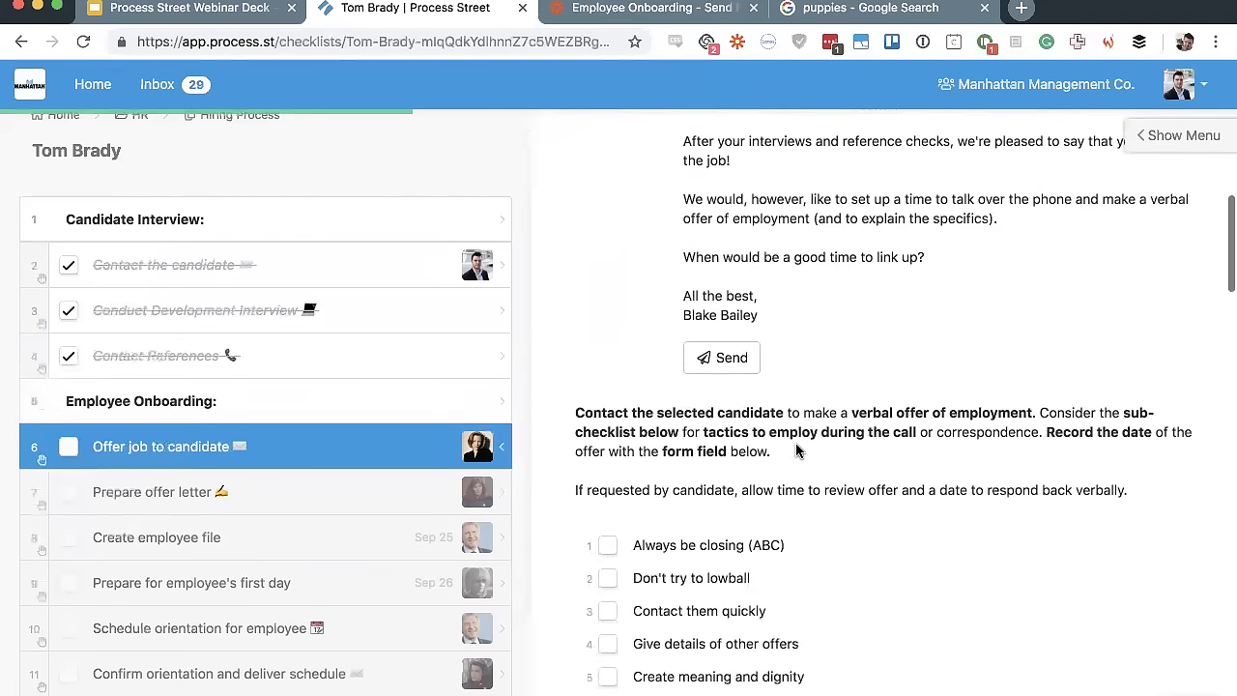
{"action": "scroll", "coordinate": [883, 277], "scroll_direction": "down", "scroll_amount": 10}
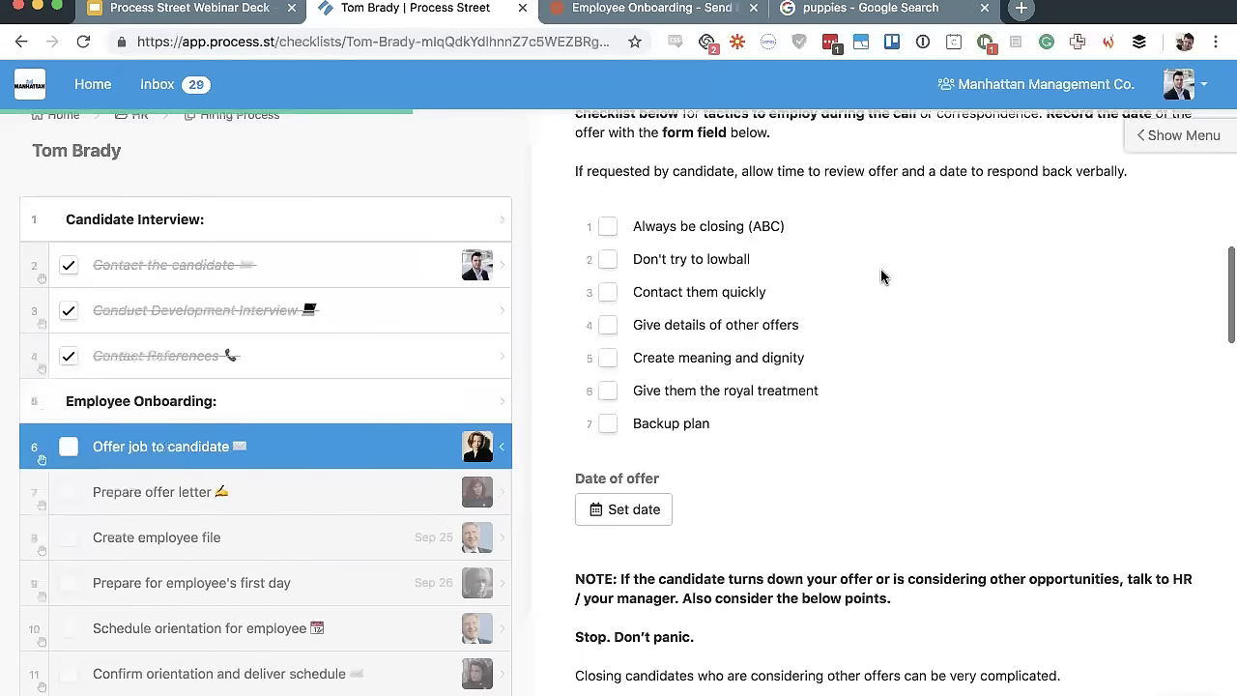
{"action": "left_click", "coordinate": [69, 447]}
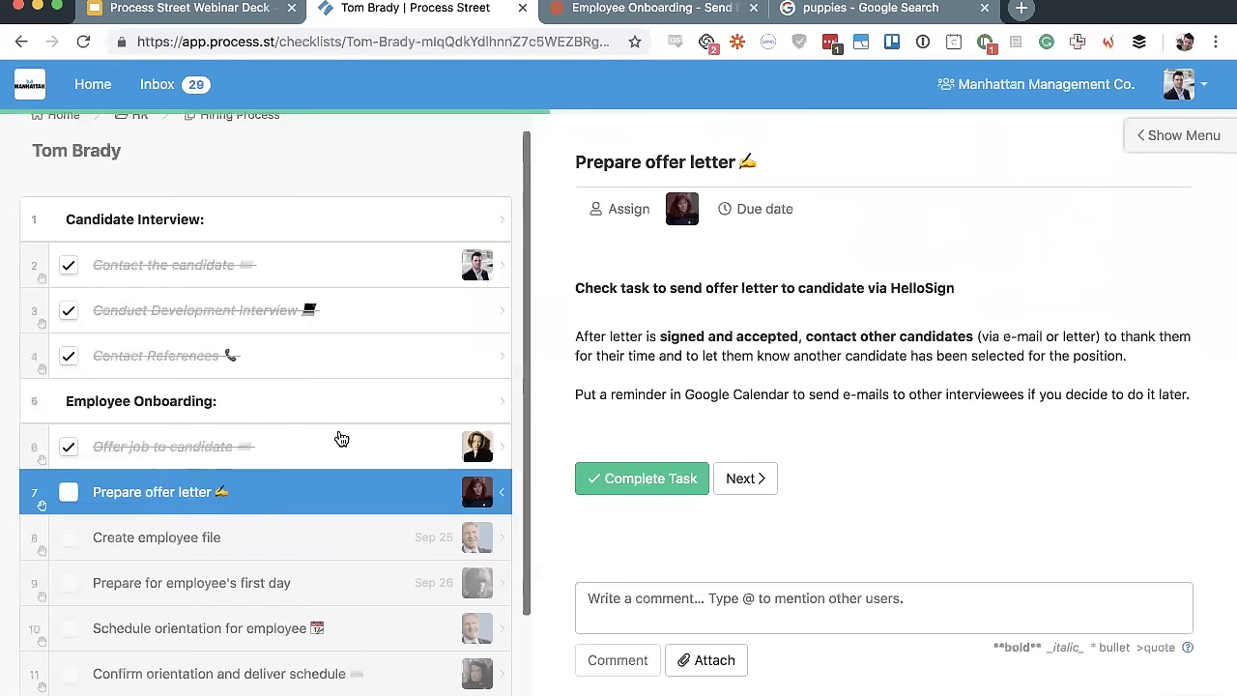
Check off Prepare offer letter, Create employee file and Prepare for employee's first day
{"action": "left_click", "coordinate": [68, 493]}
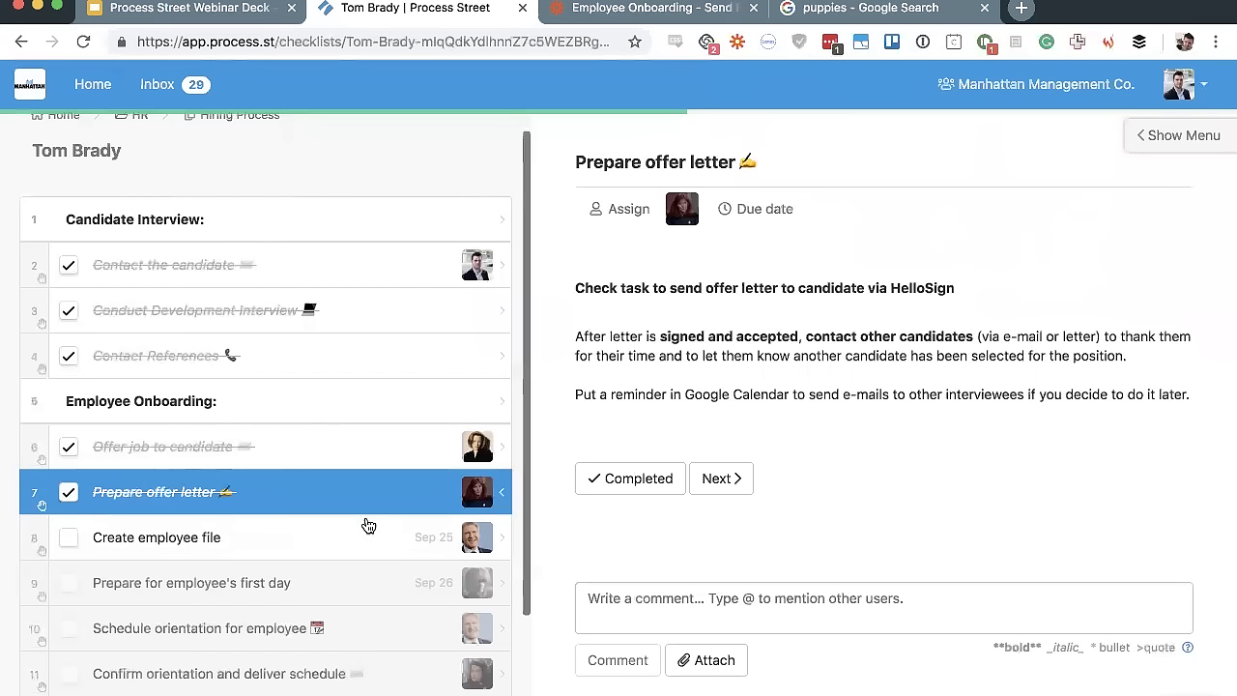
{"action": "left_click", "coordinate": [292, 534]}
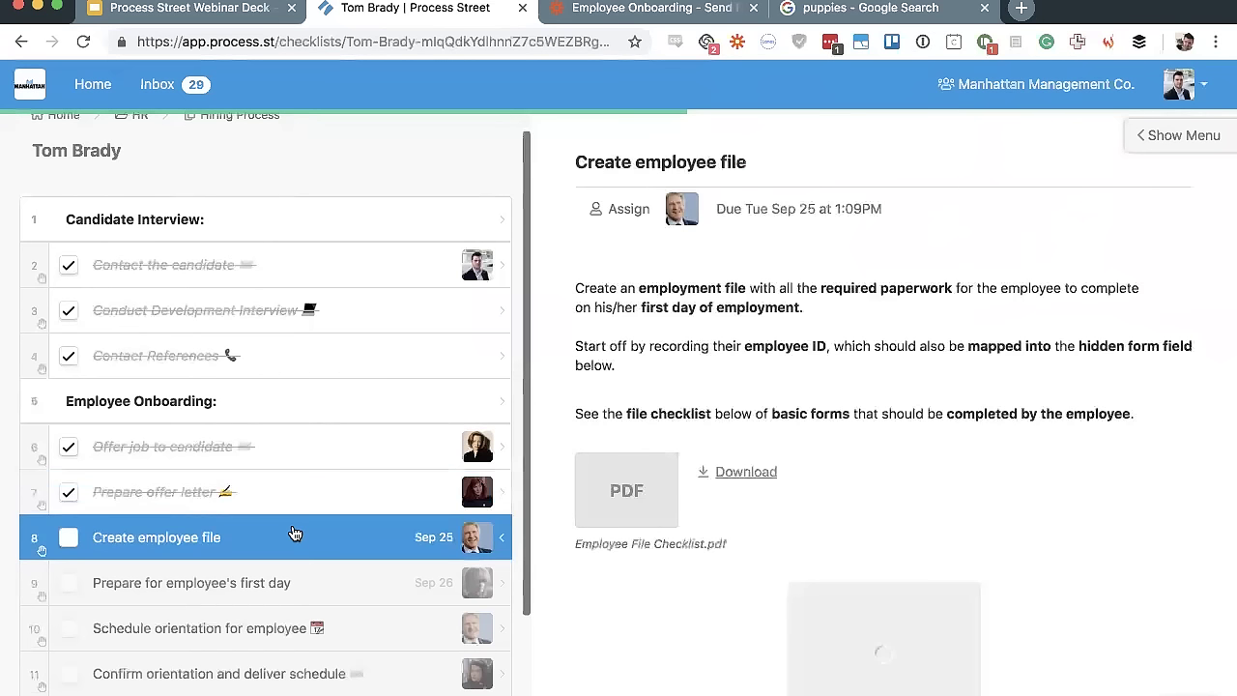
{"action": "left_click", "coordinate": [69, 462]}
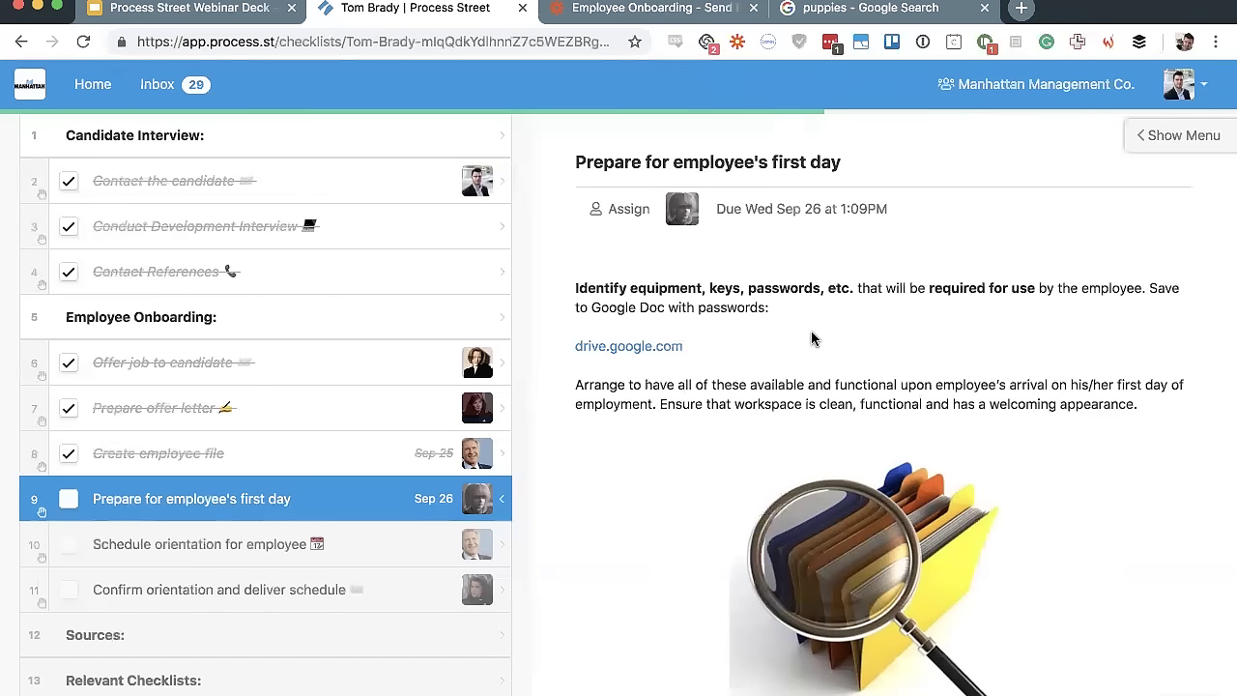
{"action": "left_click", "coordinate": [68, 502]}
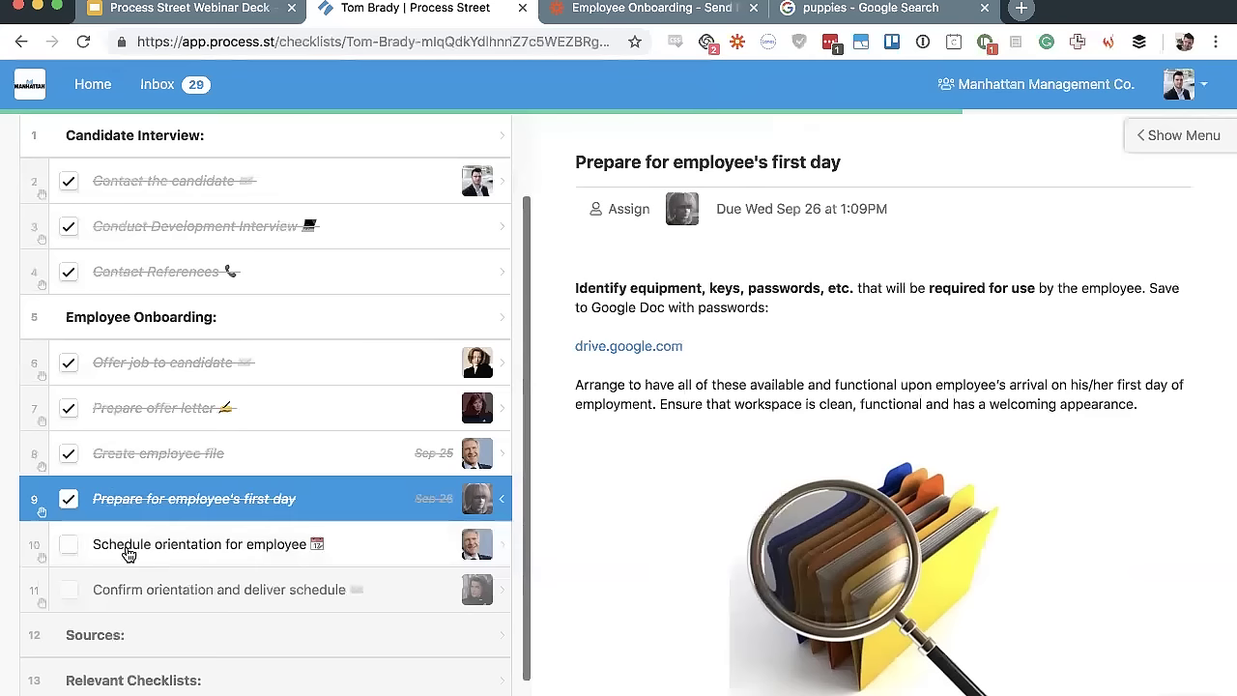
{"action": "left_click", "coordinate": [129, 547]}
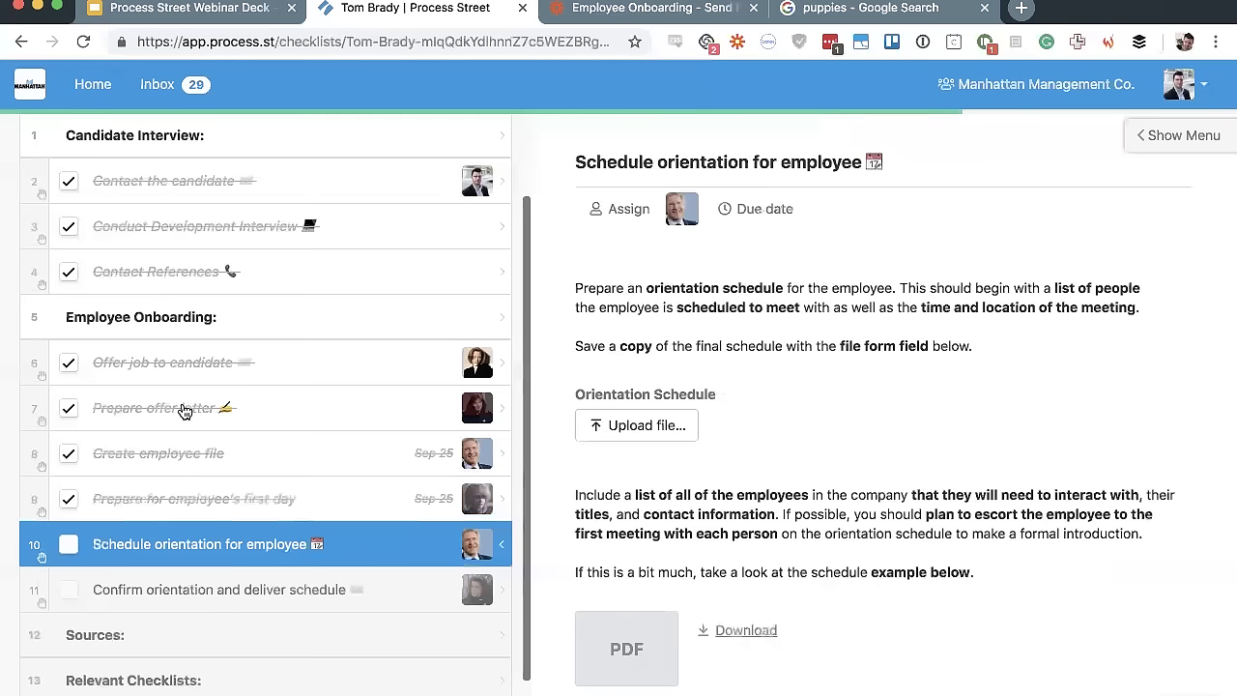
Complete Schedule orientation and Confirm orientation and deliver schedule, then view the Employee Onboarding Zapier zap's trigger
{"action": "left_click", "coordinate": [70, 556]}
{"action": "left_click", "coordinate": [157, 596]}
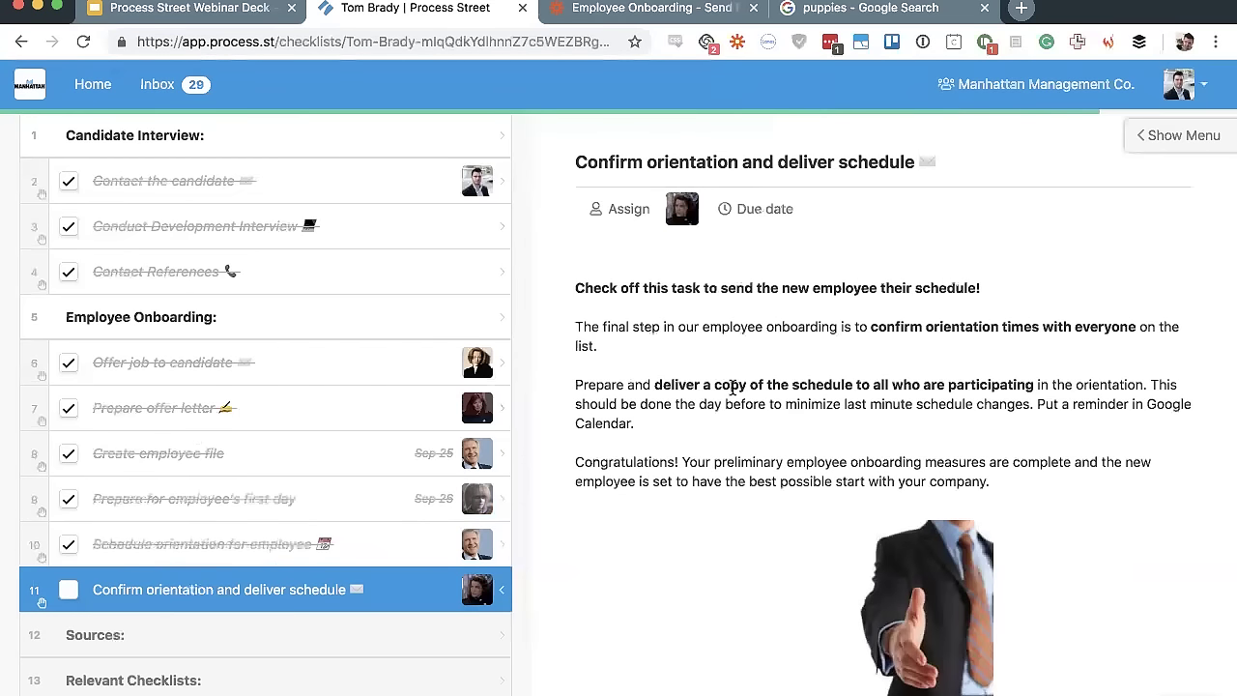
{"action": "scroll", "coordinate": [265, 403], "scroll_direction": "down", "scroll_amount": 2}
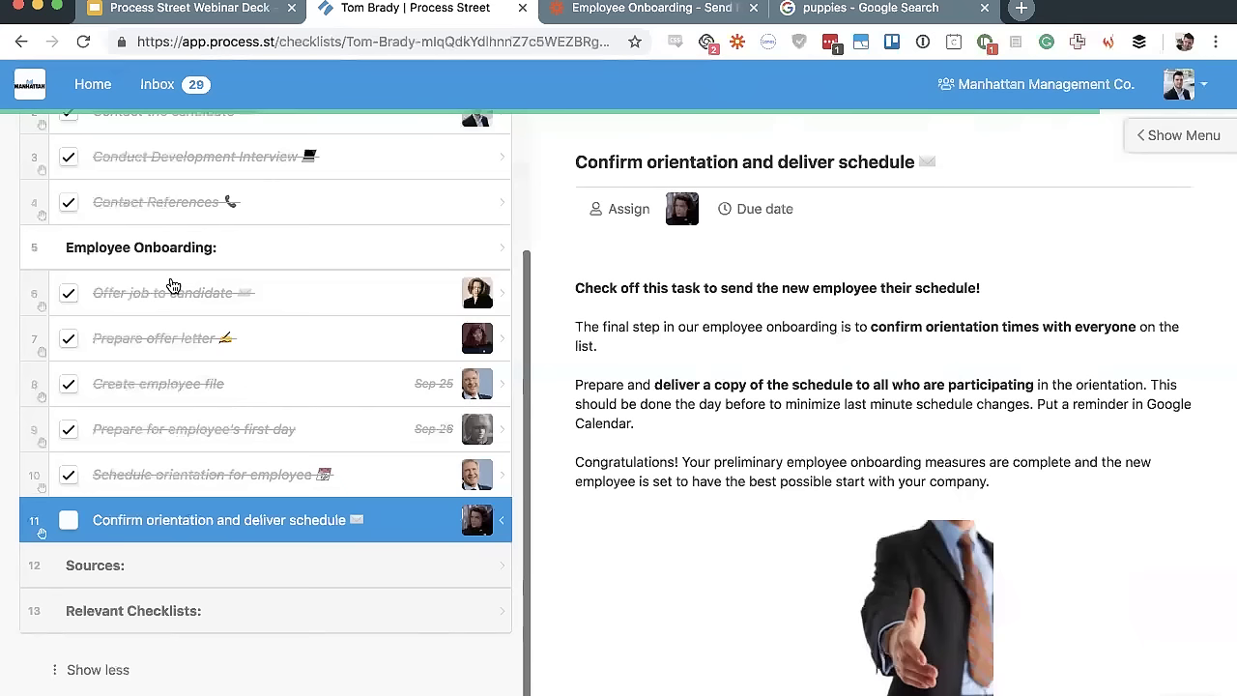
{"action": "scroll", "coordinate": [173, 286], "scroll_direction": "up", "scroll_amount": 3}
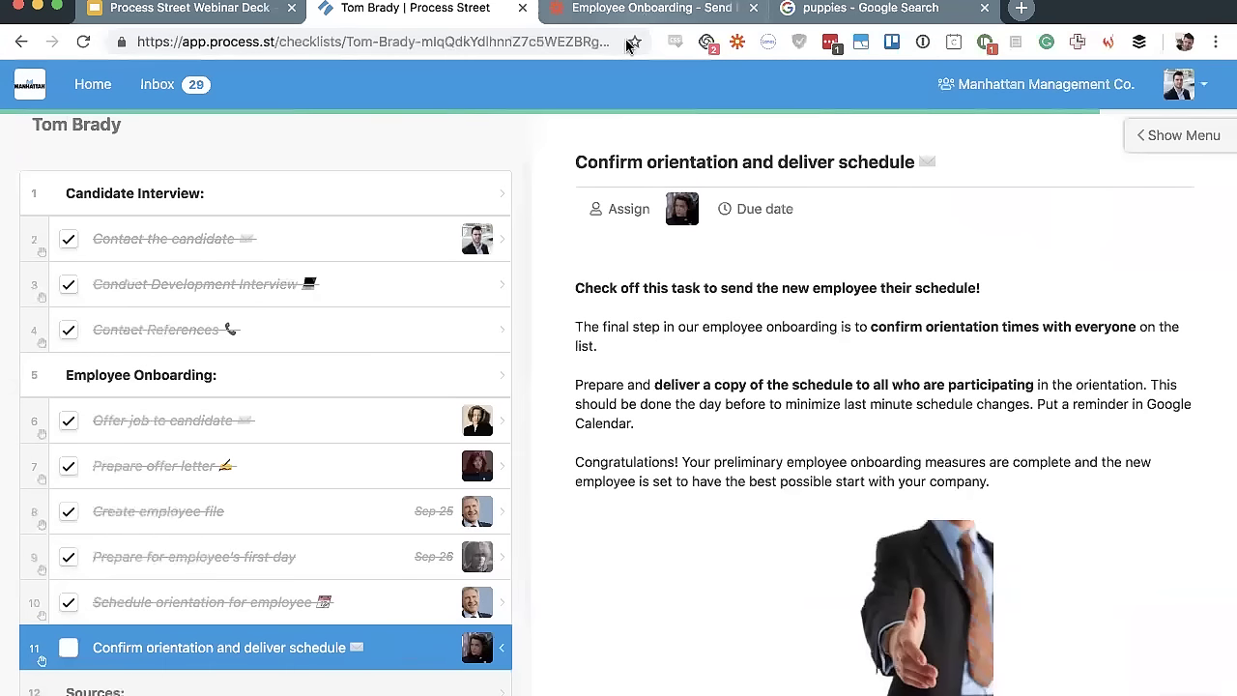
{"action": "left_click", "coordinate": [70, 649]}
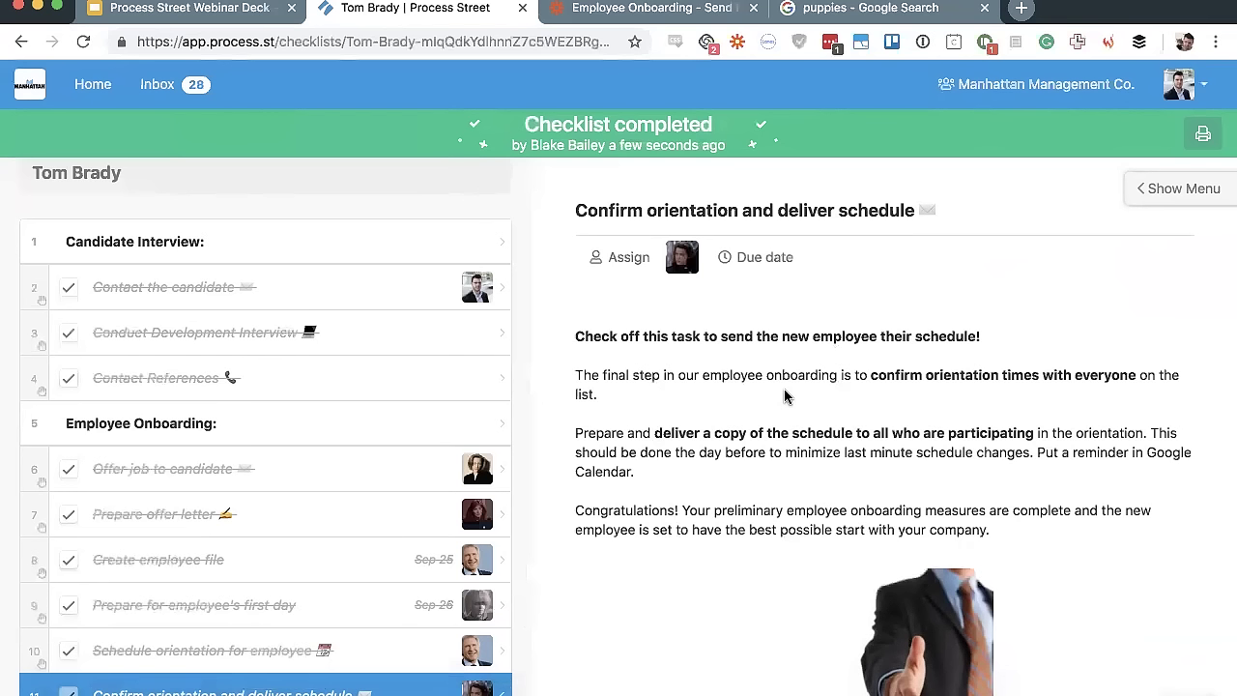
{"action": "left_click", "coordinate": [661, 7]}
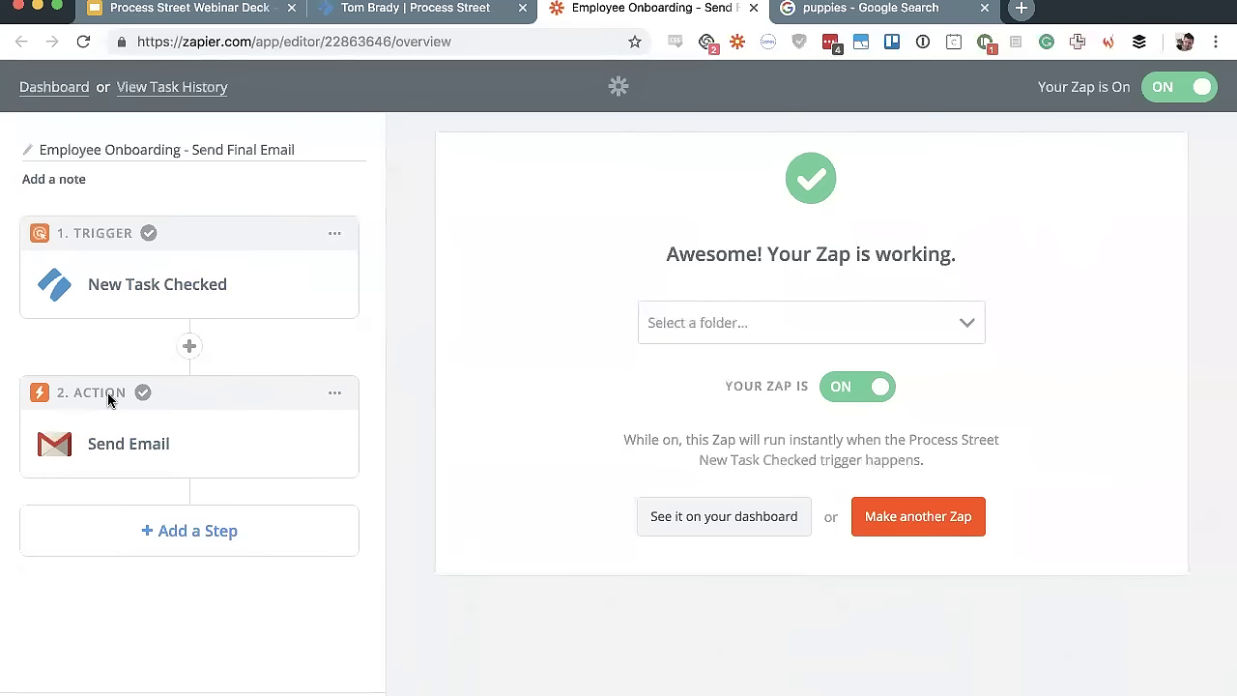
{"action": "left_click", "coordinate": [248, 279]}
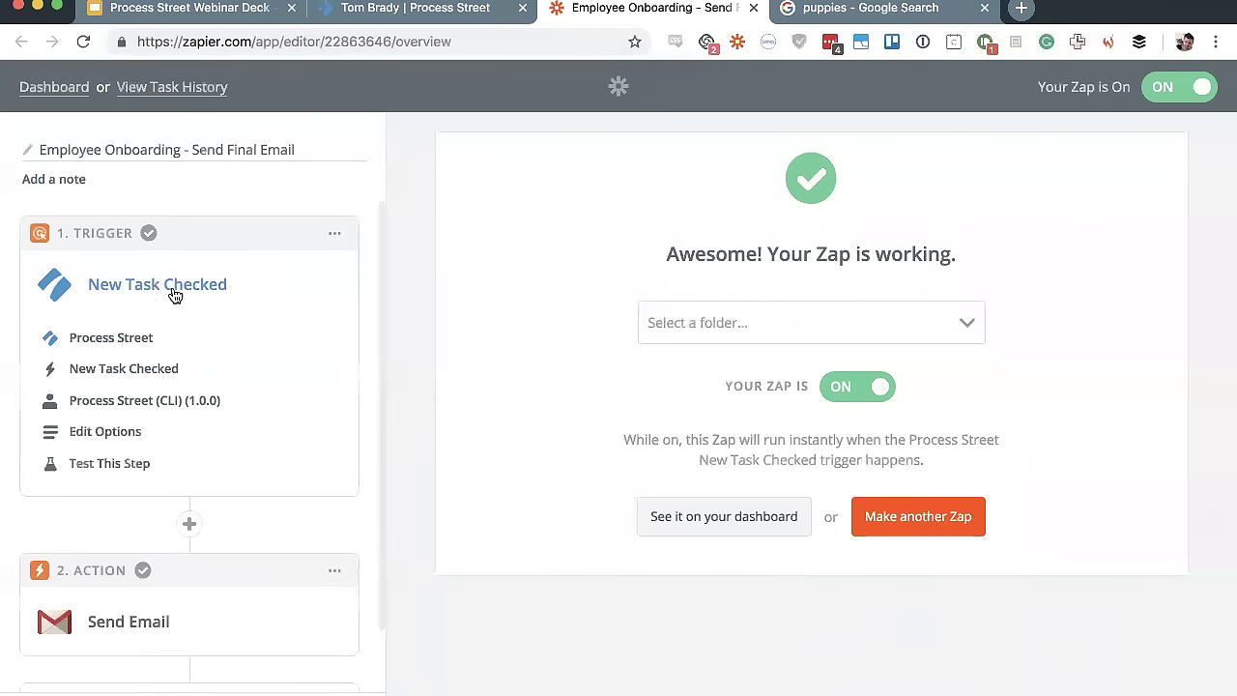
In the trigger options, select the Process Street (1.0.4) API Key #1 account and save
{"action": "left_click", "coordinate": [106, 433]}
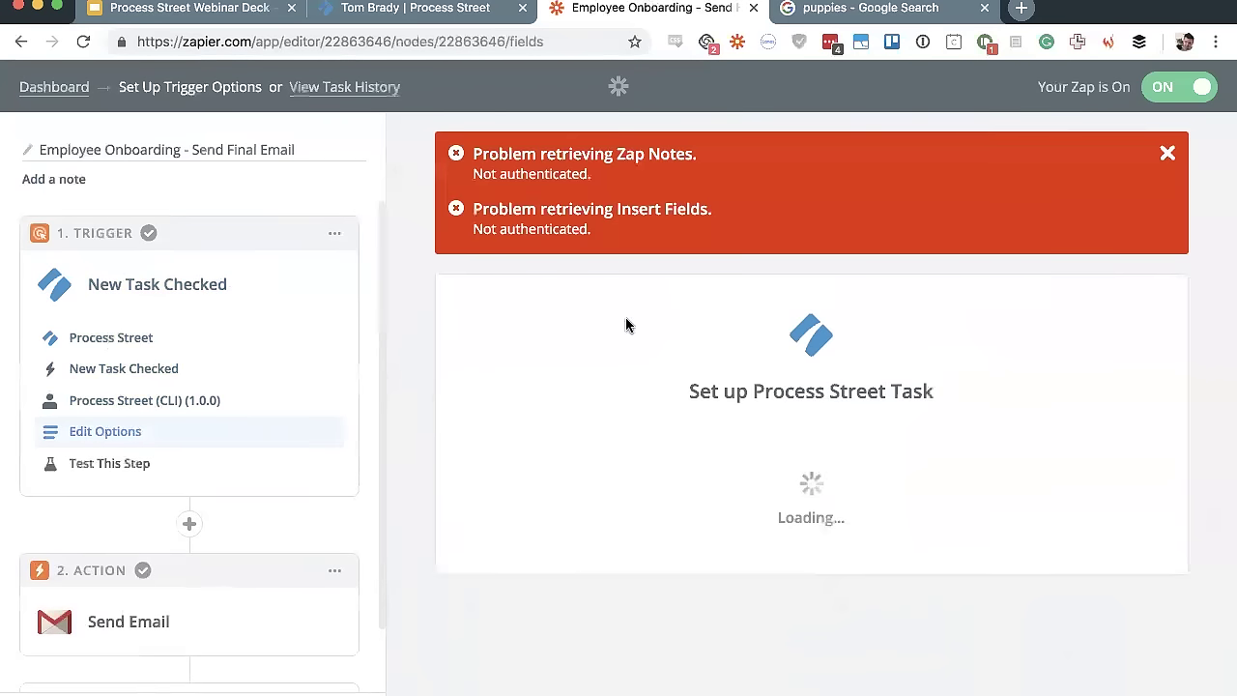
{"action": "left_click", "coordinate": [1168, 155]}
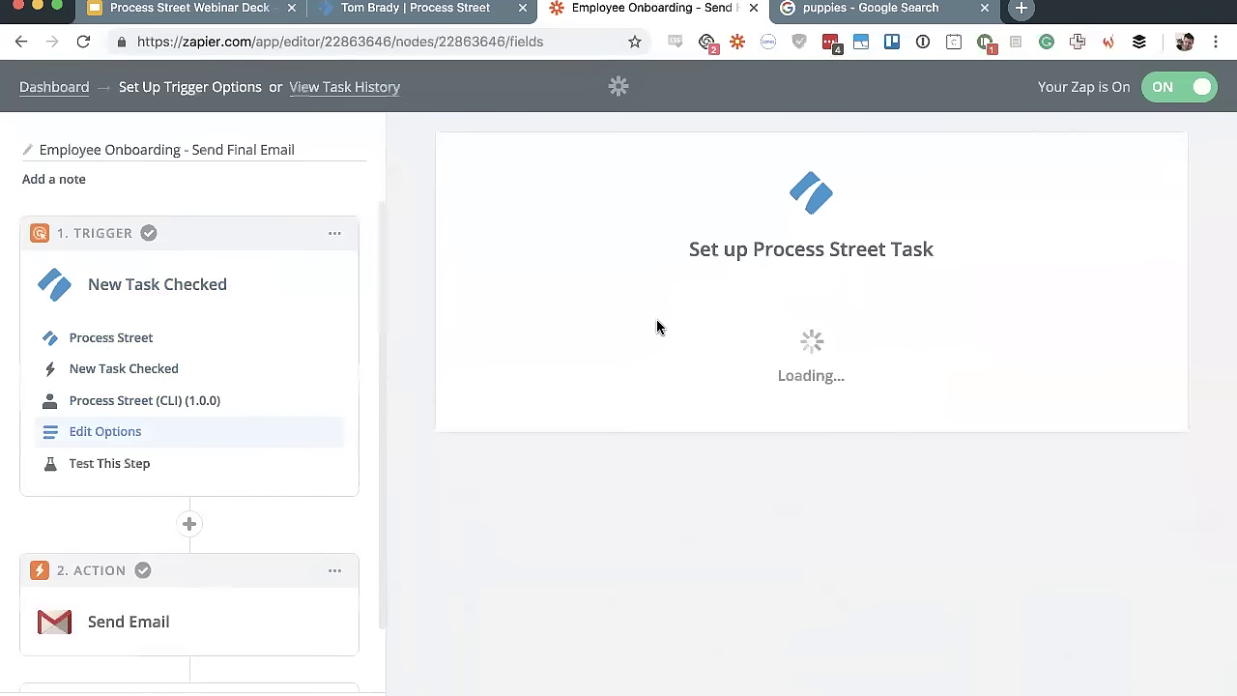
{"action": "left_click", "coordinate": [215, 401]}
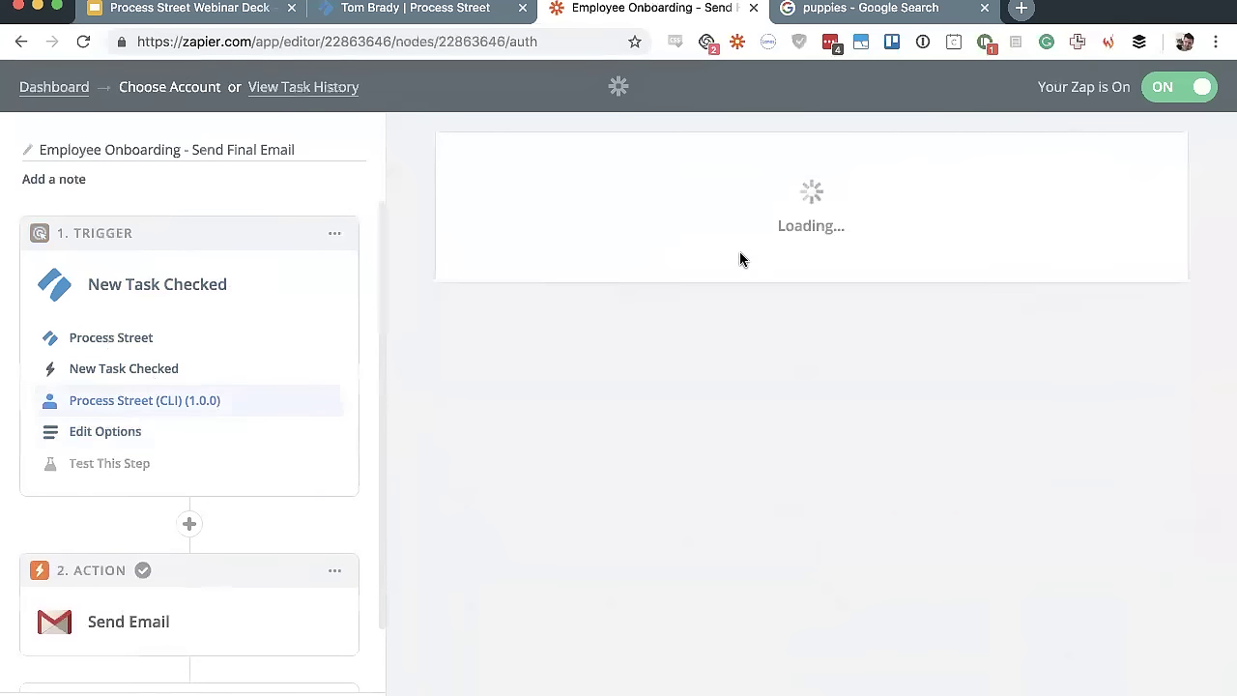
{"action": "scroll", "coordinate": [804, 353], "scroll_direction": "down", "scroll_amount": 10}
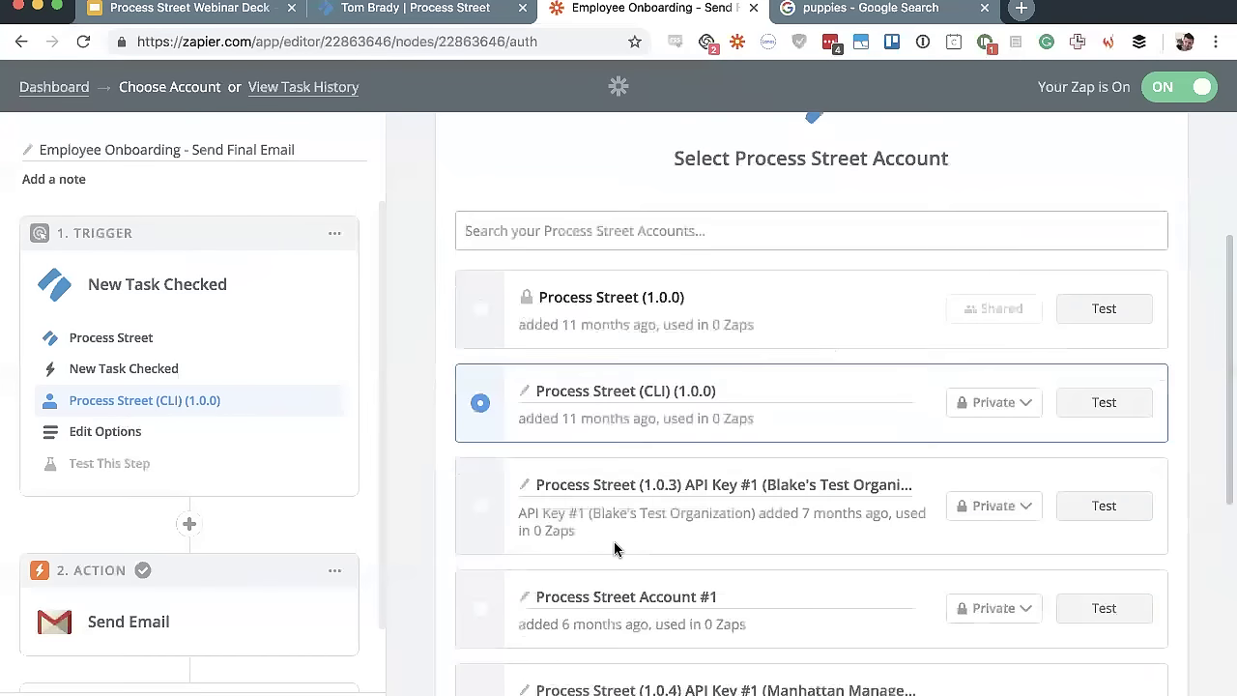
{"action": "left_click", "coordinate": [481, 460]}
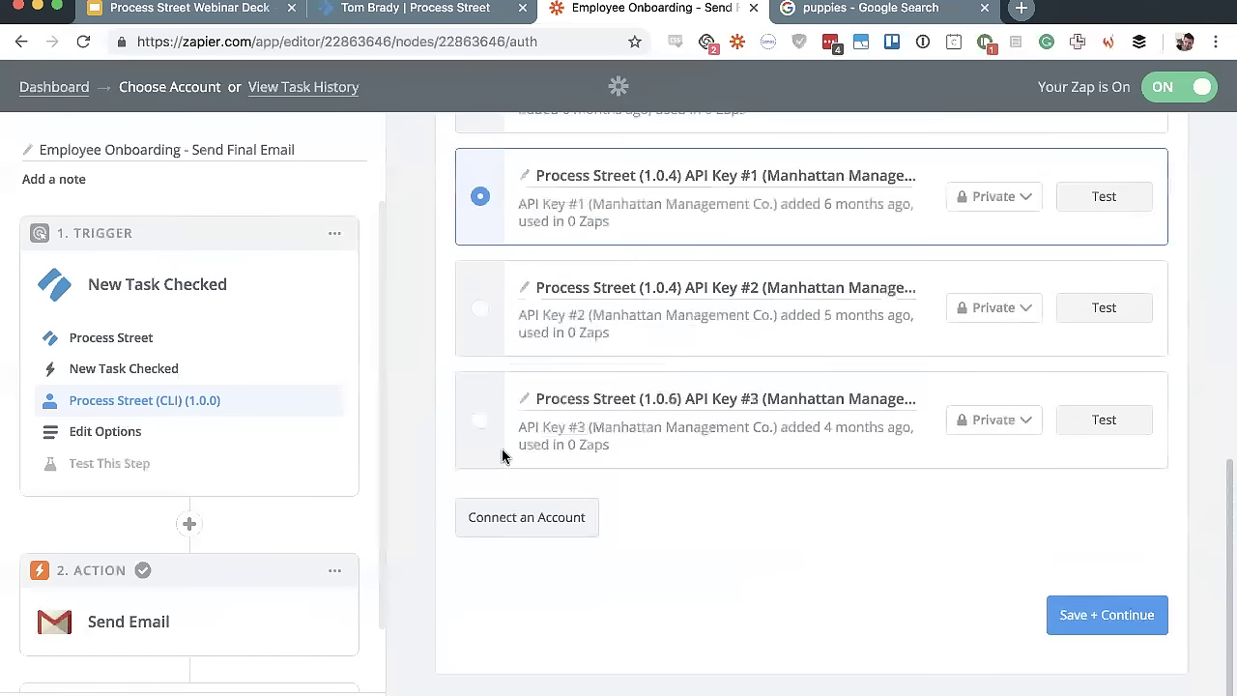
{"action": "left_click", "coordinate": [1089, 616]}
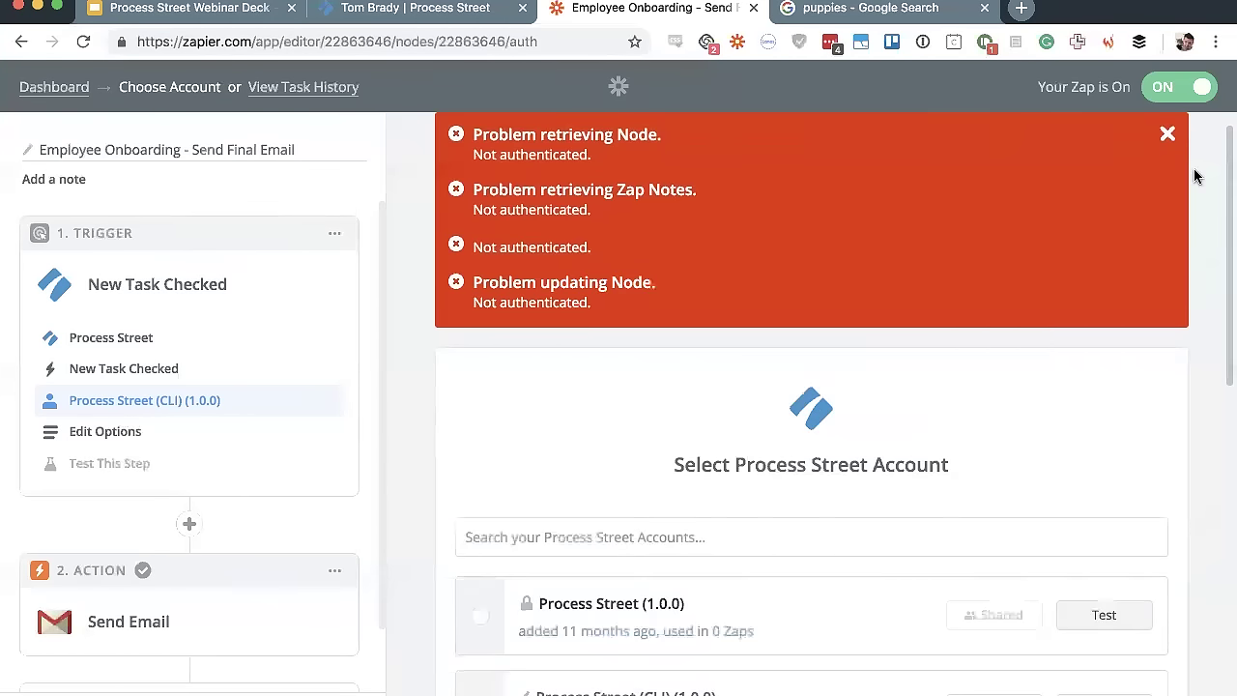
Save the account choice again, revisit the trigger options, and clear the authentication error notices
{"action": "left_click", "coordinate": [1165, 132]}
{"action": "scroll", "coordinate": [1042, 308], "scroll_direction": "down", "scroll_amount": 10}
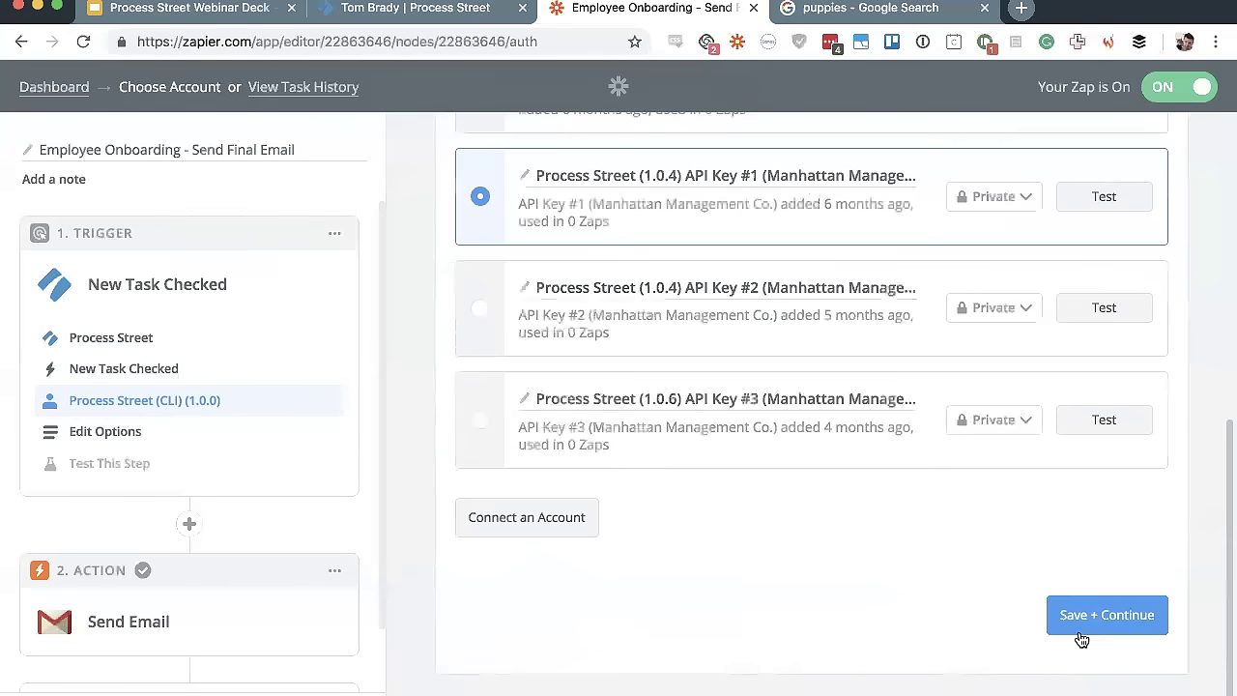
{"action": "left_click", "coordinate": [1079, 630]}
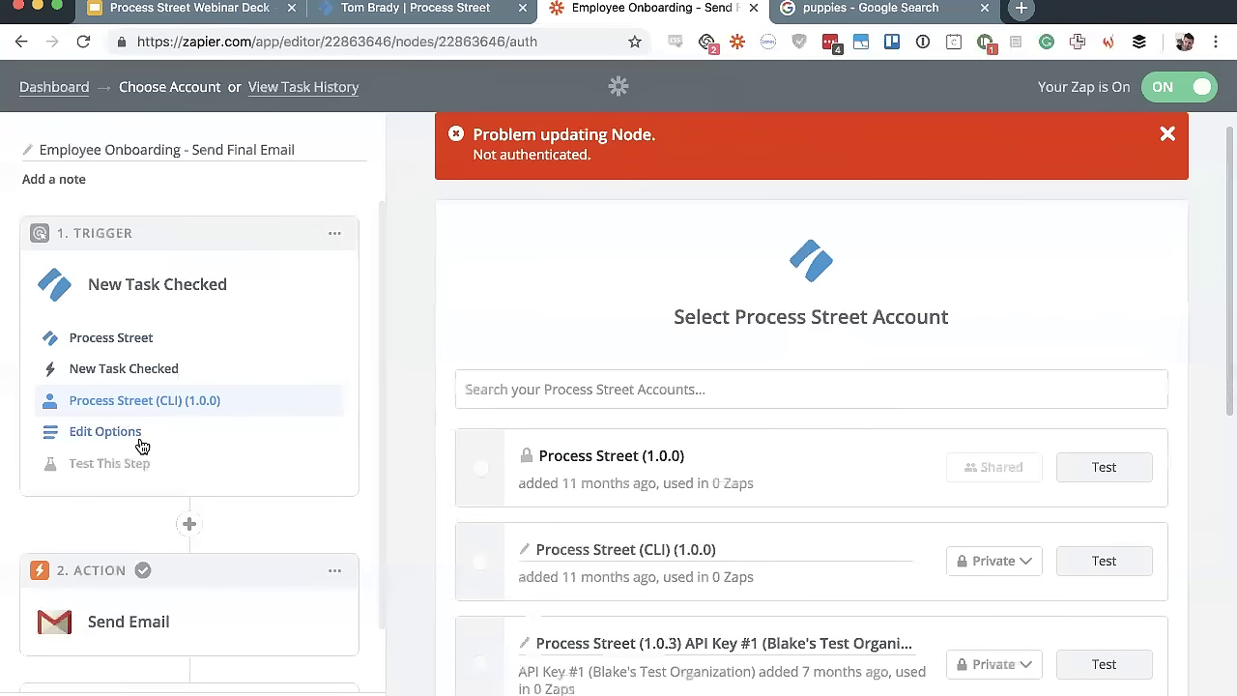
{"action": "left_click", "coordinate": [102, 437]}
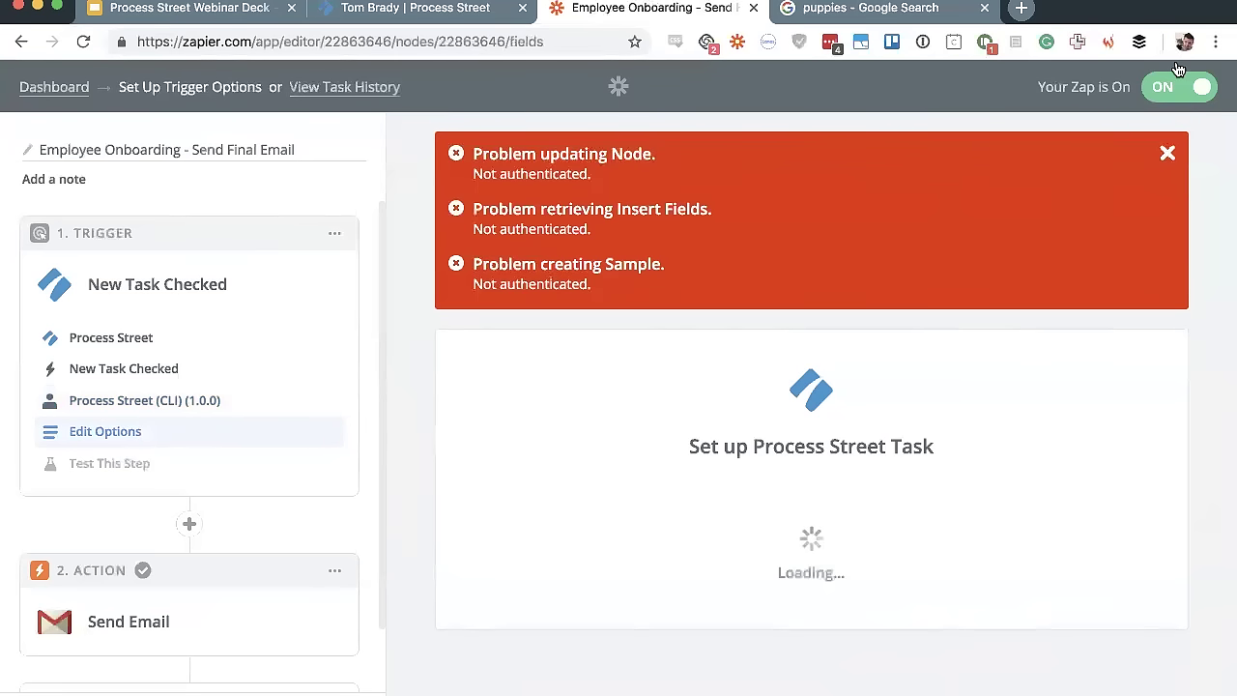
{"action": "left_click", "coordinate": [1165, 155]}
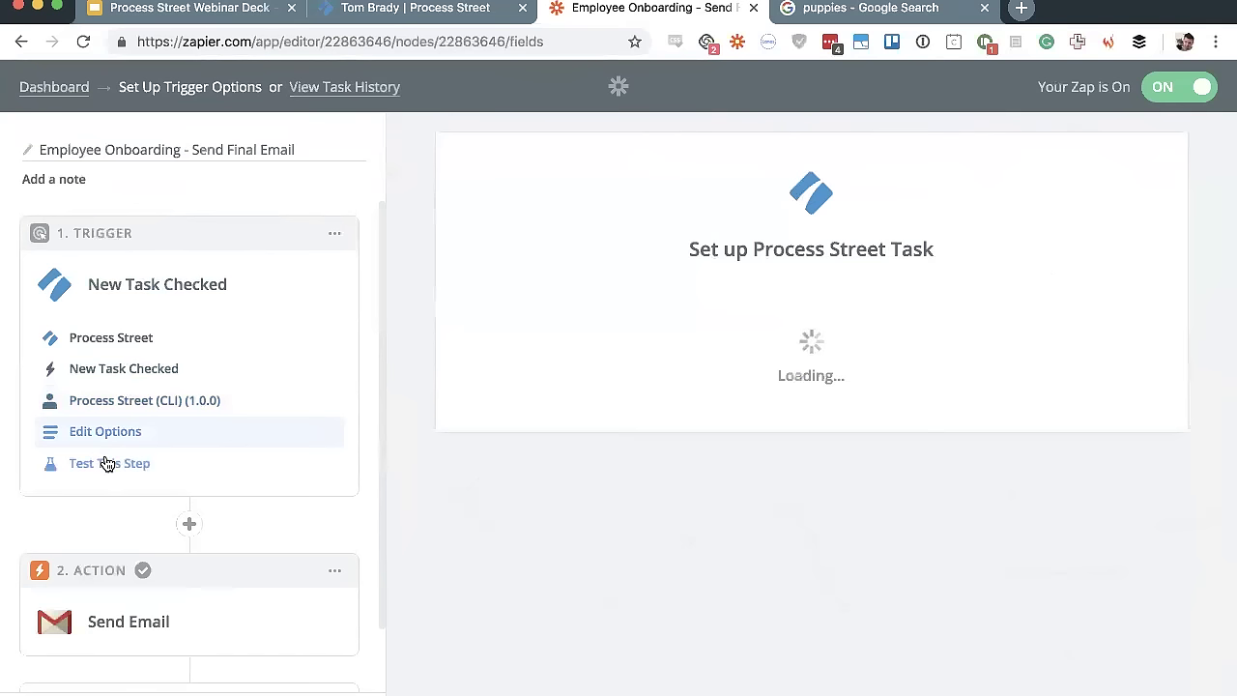
{"action": "scroll", "coordinate": [207, 530], "scroll_direction": "down", "scroll_amount": 5}
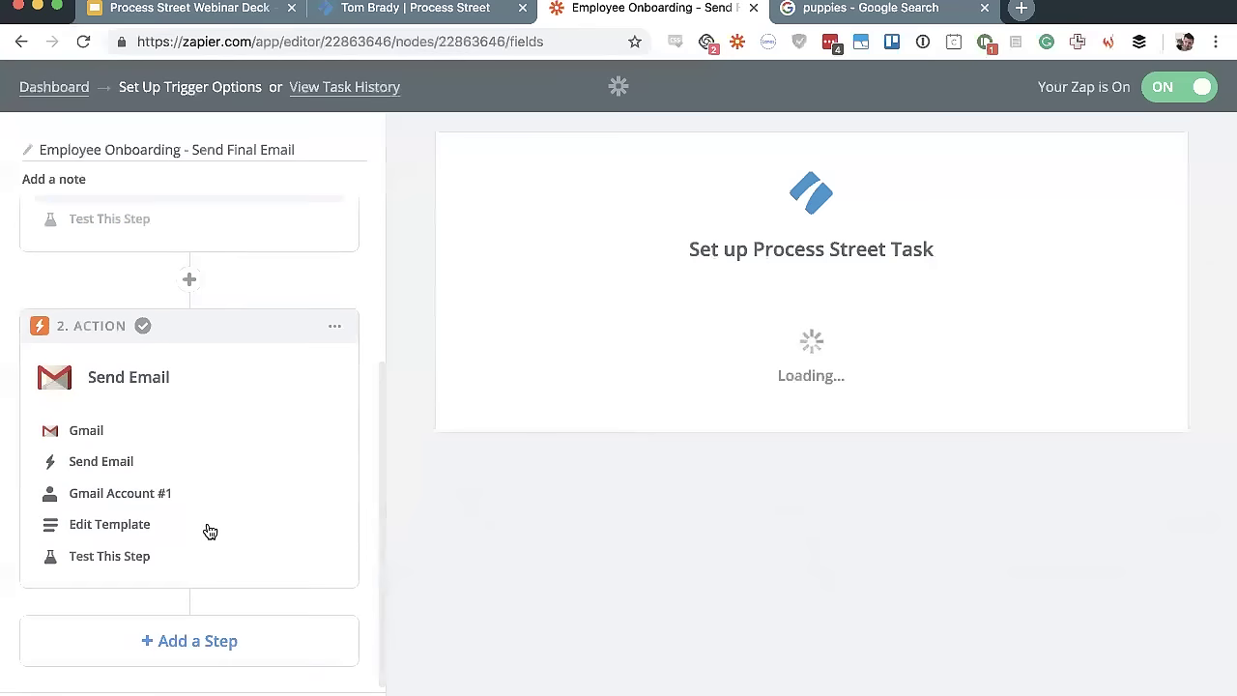
{"action": "left_click", "coordinate": [112, 524]}
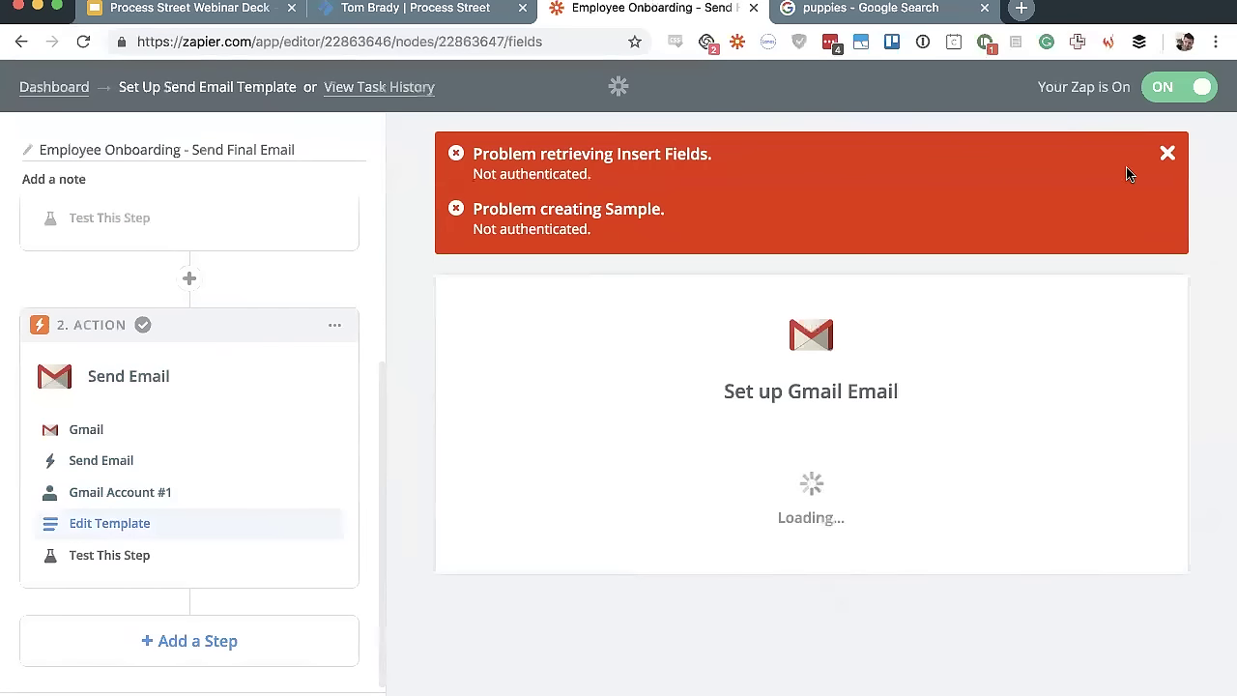
Review the Gmail Send Email action, then return to the dashboard and dismiss the Zaps retrieval error
{"action": "left_click", "coordinate": [1169, 158]}
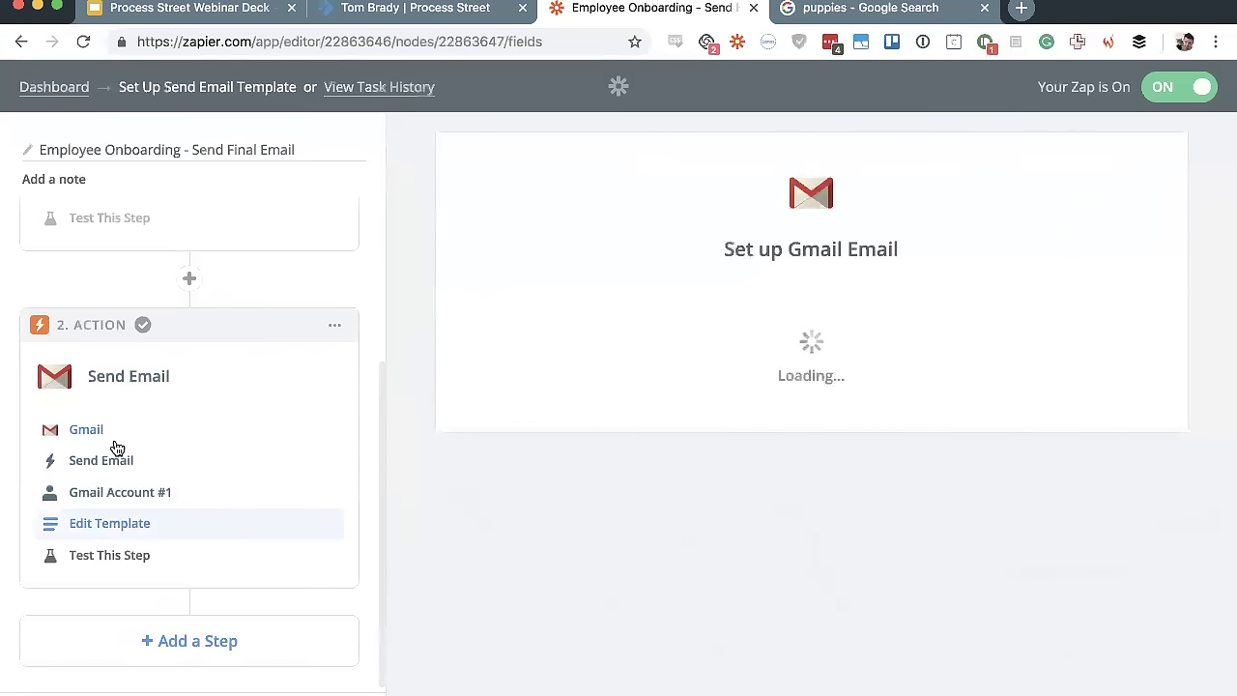
{"action": "left_click", "coordinate": [117, 465]}
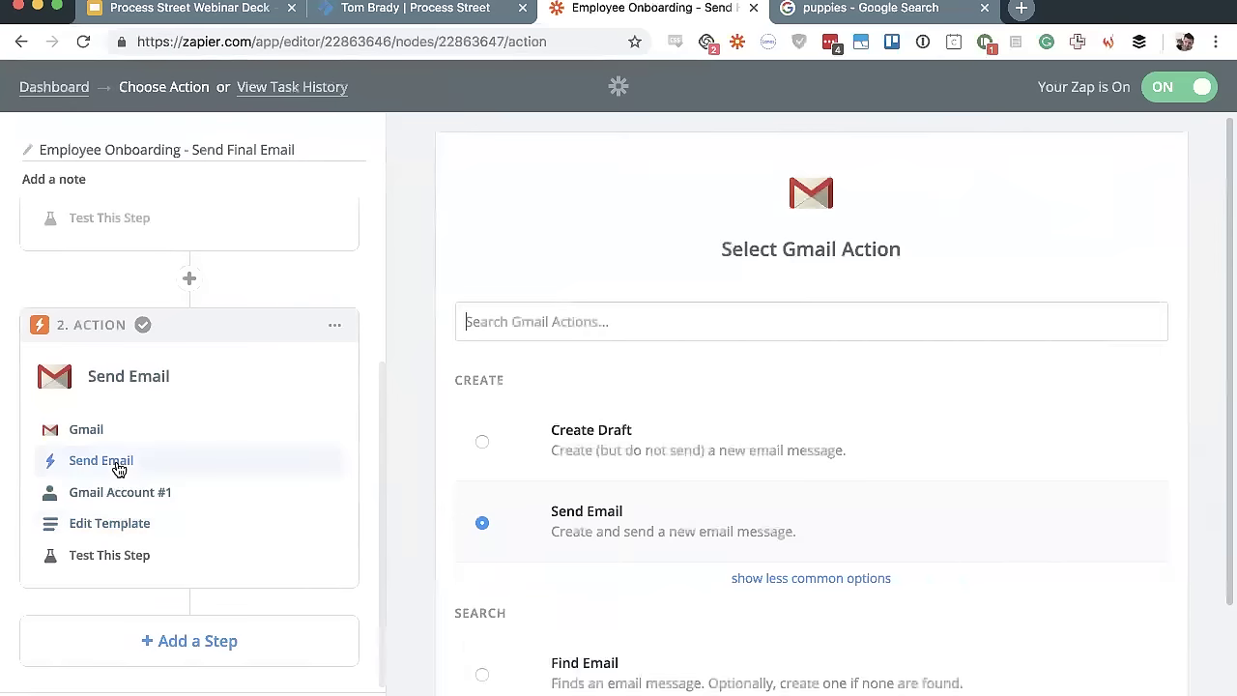
{"action": "scroll", "coordinate": [828, 420], "scroll_direction": "down", "scroll_amount": 3}
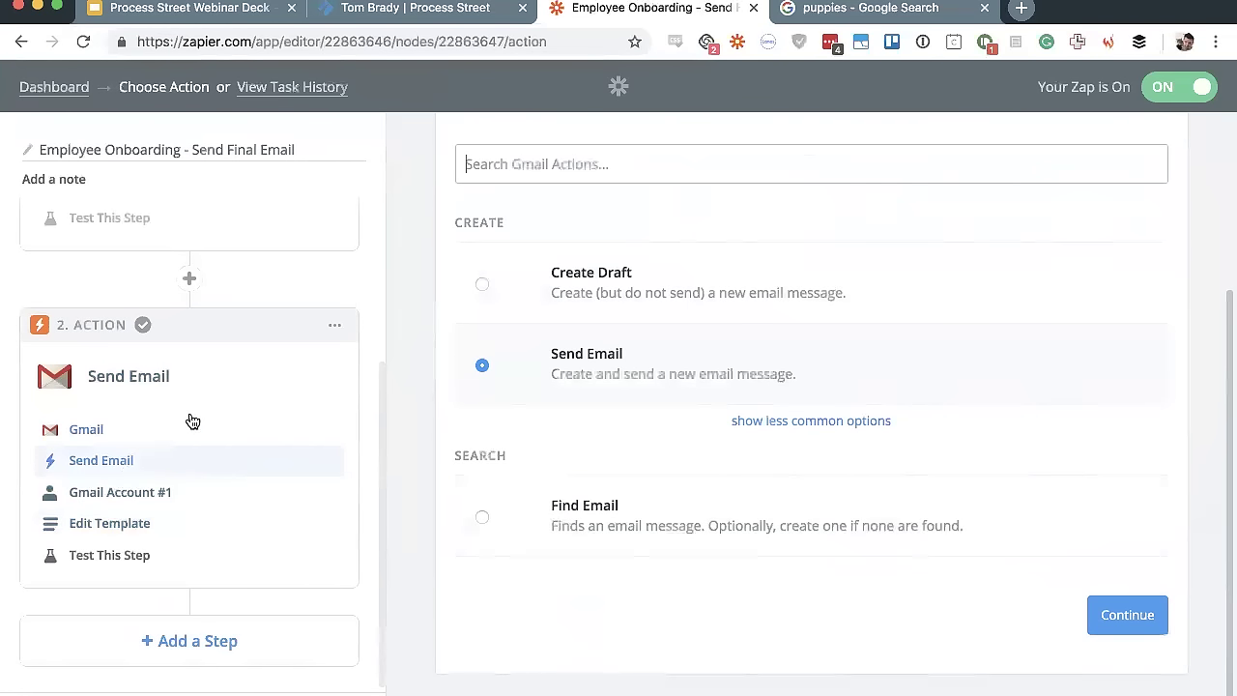
{"action": "scroll", "coordinate": [192, 421], "scroll_direction": "up", "scroll_amount": 5}
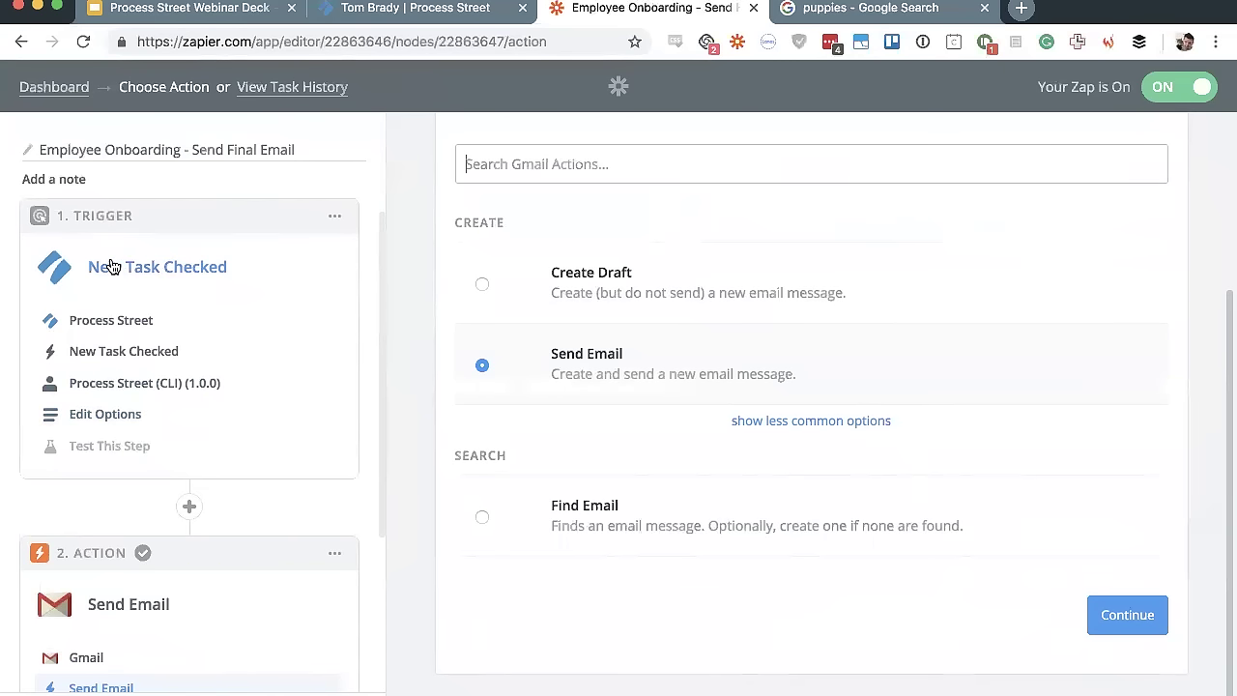
{"action": "scroll", "coordinate": [273, 270], "scroll_direction": "down", "scroll_amount": 5}
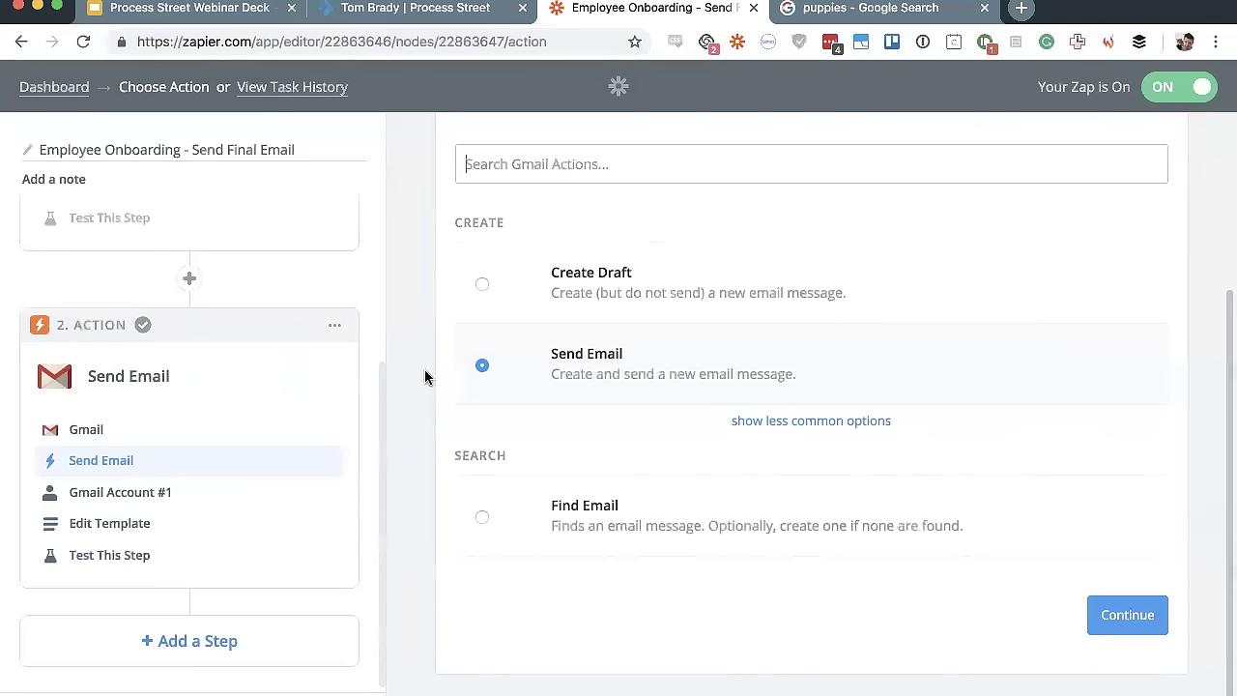
{"action": "left_click", "coordinate": [49, 87]}
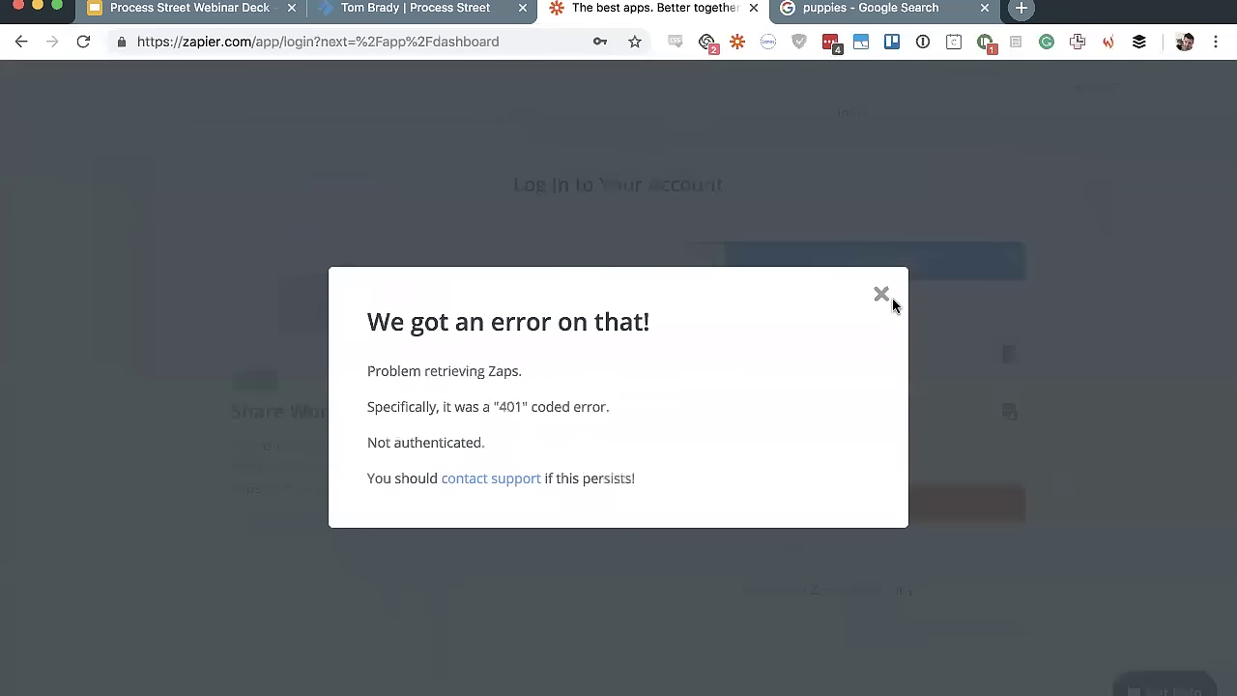
{"action": "left_click", "coordinate": [883, 295]}
Sign in to Zapier with a Google account and open the Apps directory
{"action": "left_click", "coordinate": [868, 259]}
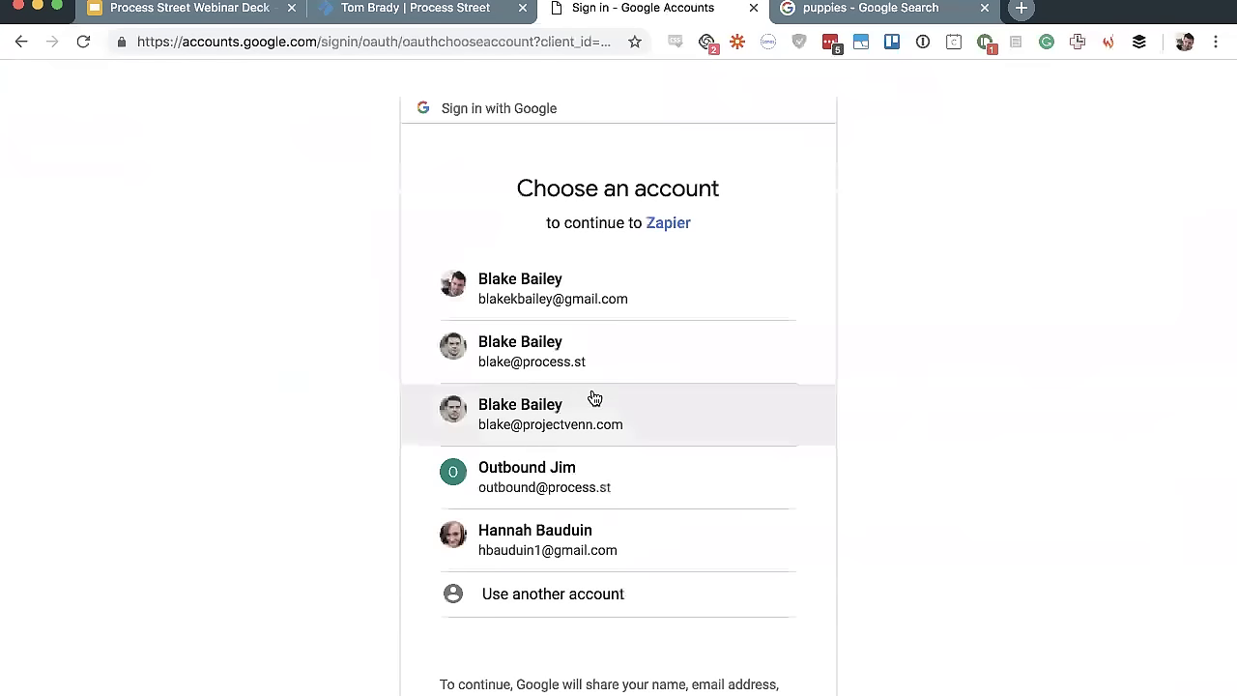
{"action": "left_click", "coordinate": [608, 373]}
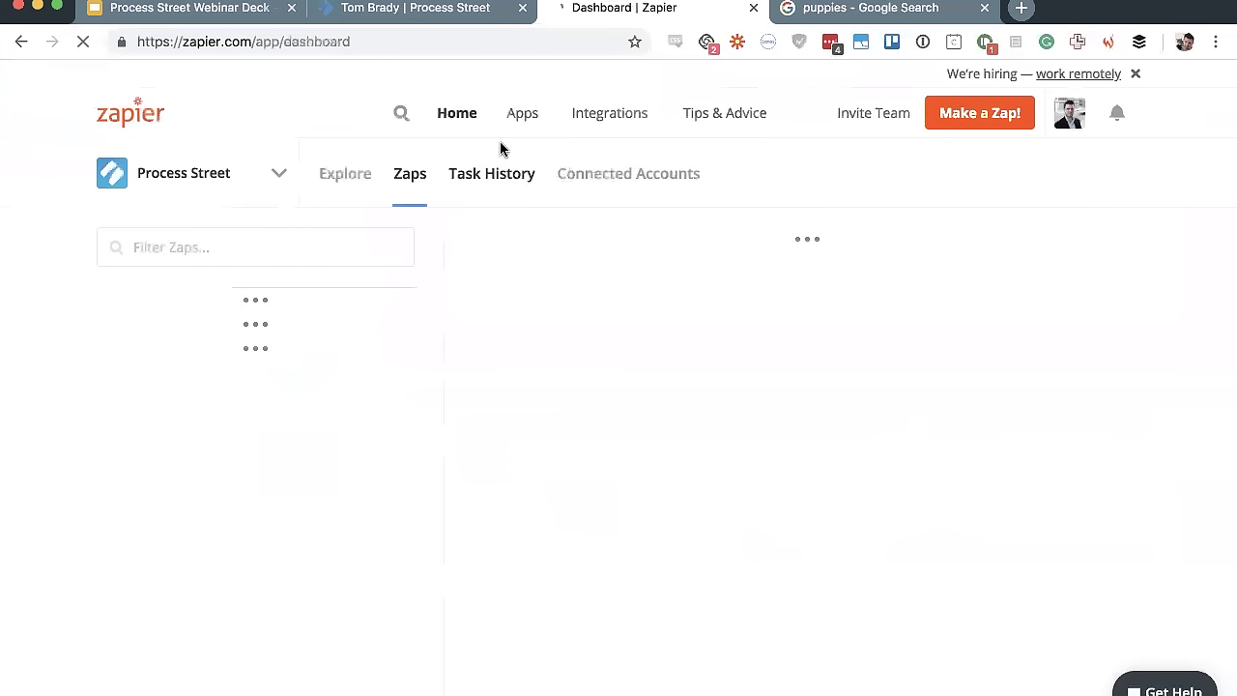
{"action": "left_click", "coordinate": [519, 125]}
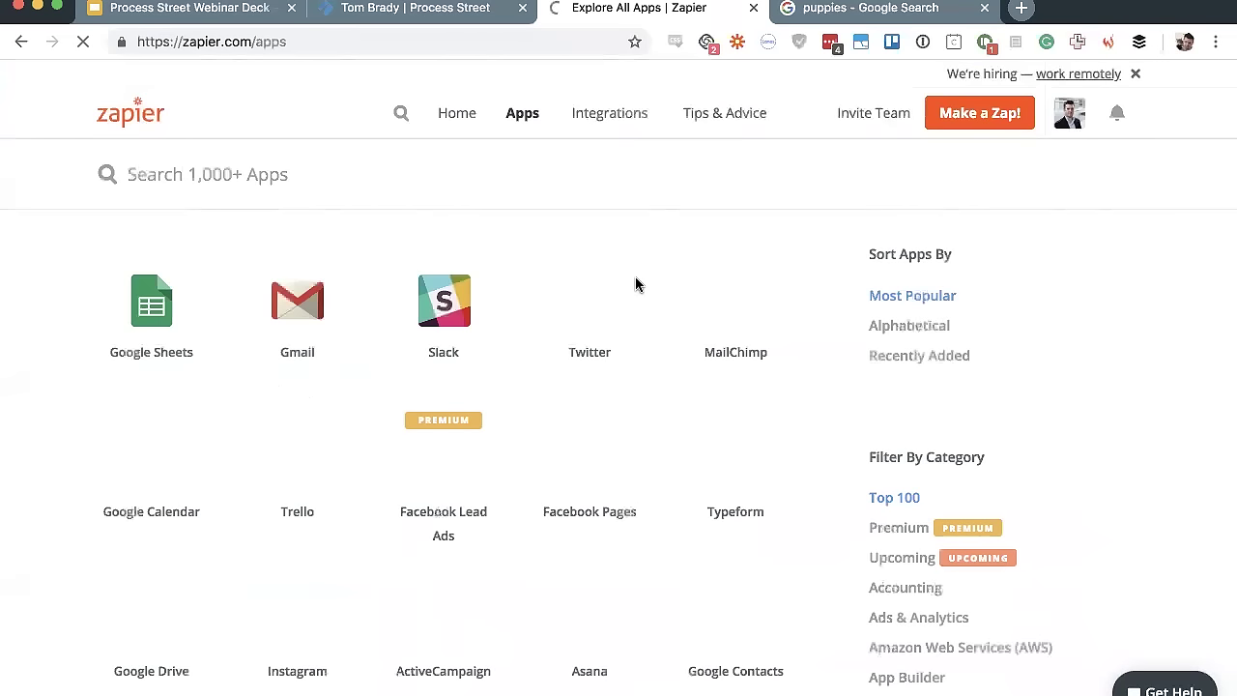
Browse the Zapier app directory and sort the apps alphabetically
{"action": "scroll", "coordinate": [80, 276], "scroll_direction": "down", "scroll_amount": 2}
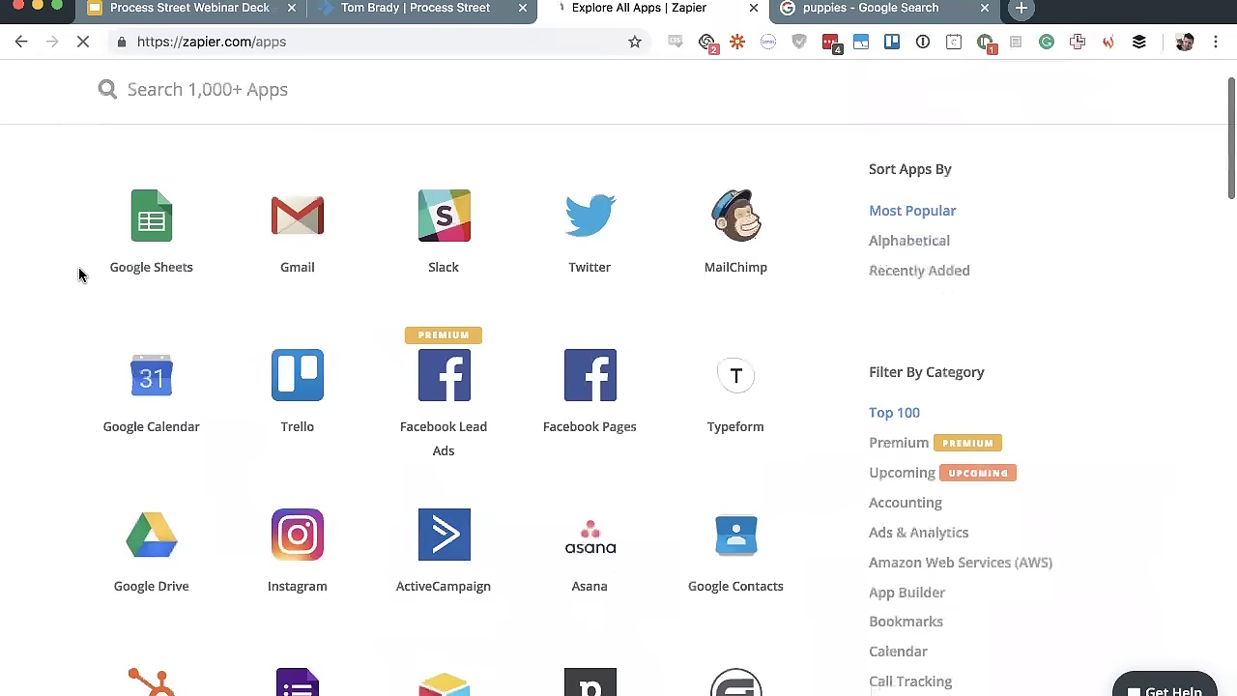
{"action": "scroll", "coordinate": [79, 276], "scroll_direction": "up", "scroll_amount": 2}
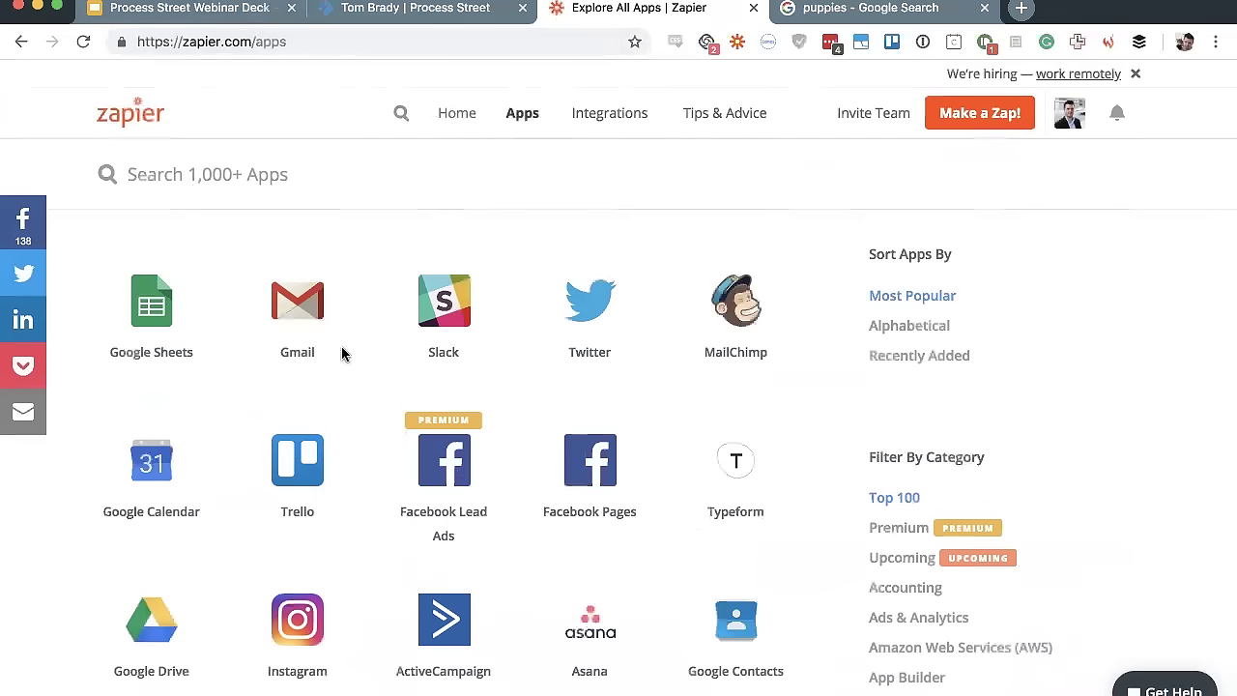
{"action": "scroll", "coordinate": [85, 269], "scroll_direction": "down", "scroll_amount": 1}
{"action": "scroll", "coordinate": [191, 287], "scroll_direction": "down", "scroll_amount": 20}
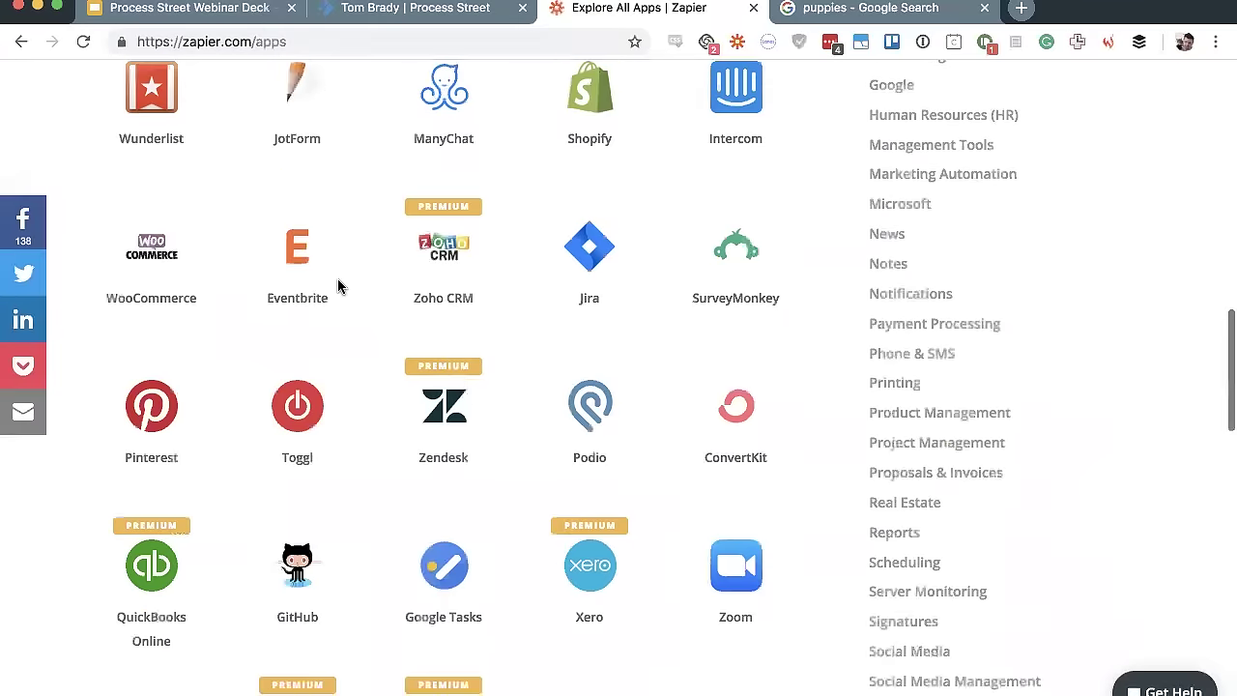
{"action": "scroll", "coordinate": [338, 284], "scroll_direction": "up", "scroll_amount": 3}
{"action": "scroll", "coordinate": [764, 180], "scroll_direction": "down", "scroll_amount": 15}
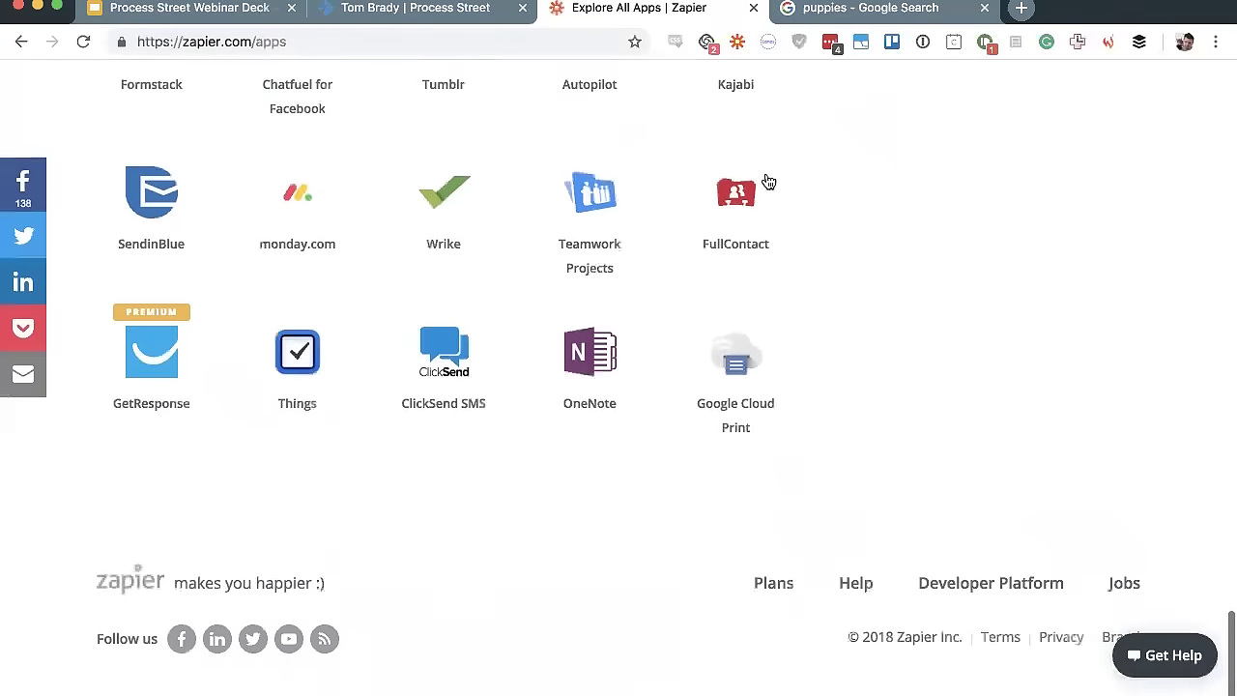
{"action": "scroll", "coordinate": [745, 503], "scroll_direction": "up", "scroll_amount": 20}
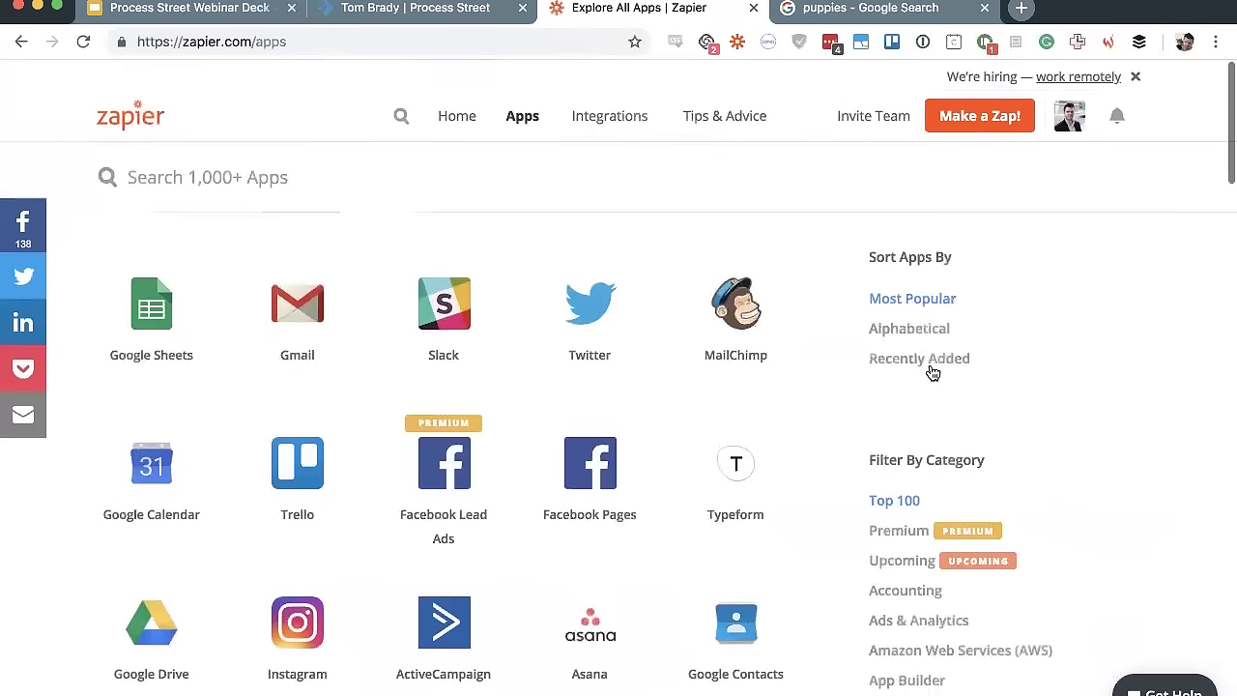
{"action": "left_click", "coordinate": [948, 323]}
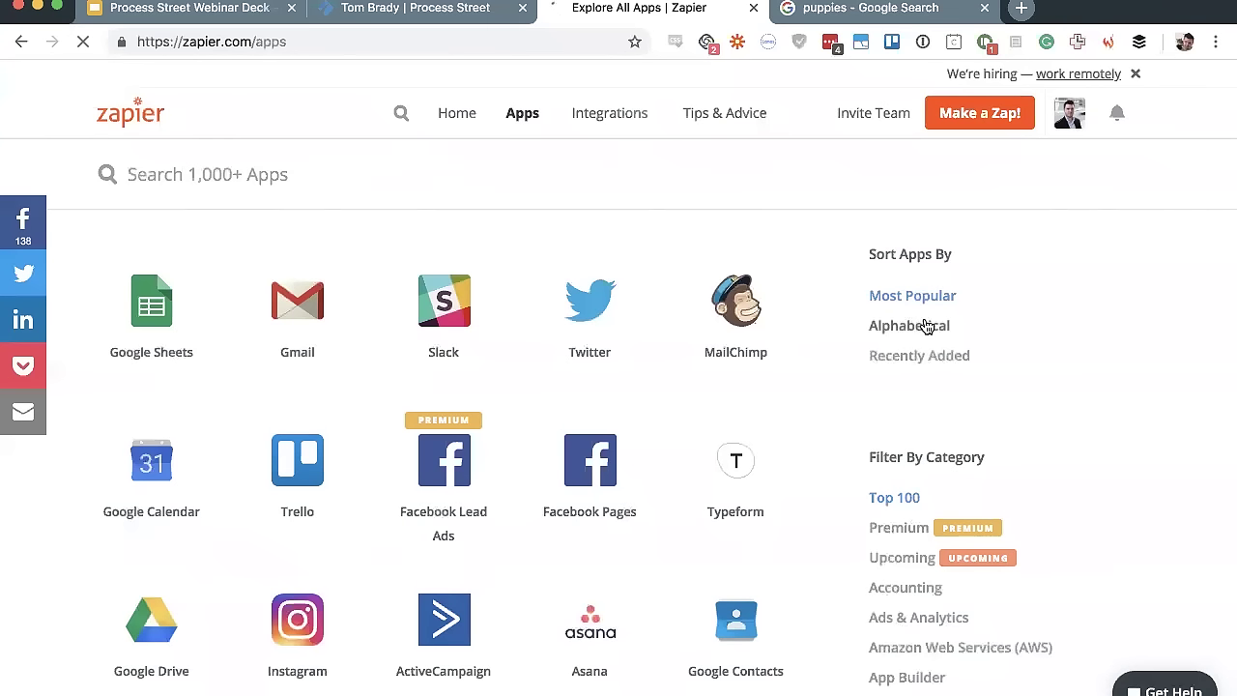
{"action": "left_click", "coordinate": [925, 326]}
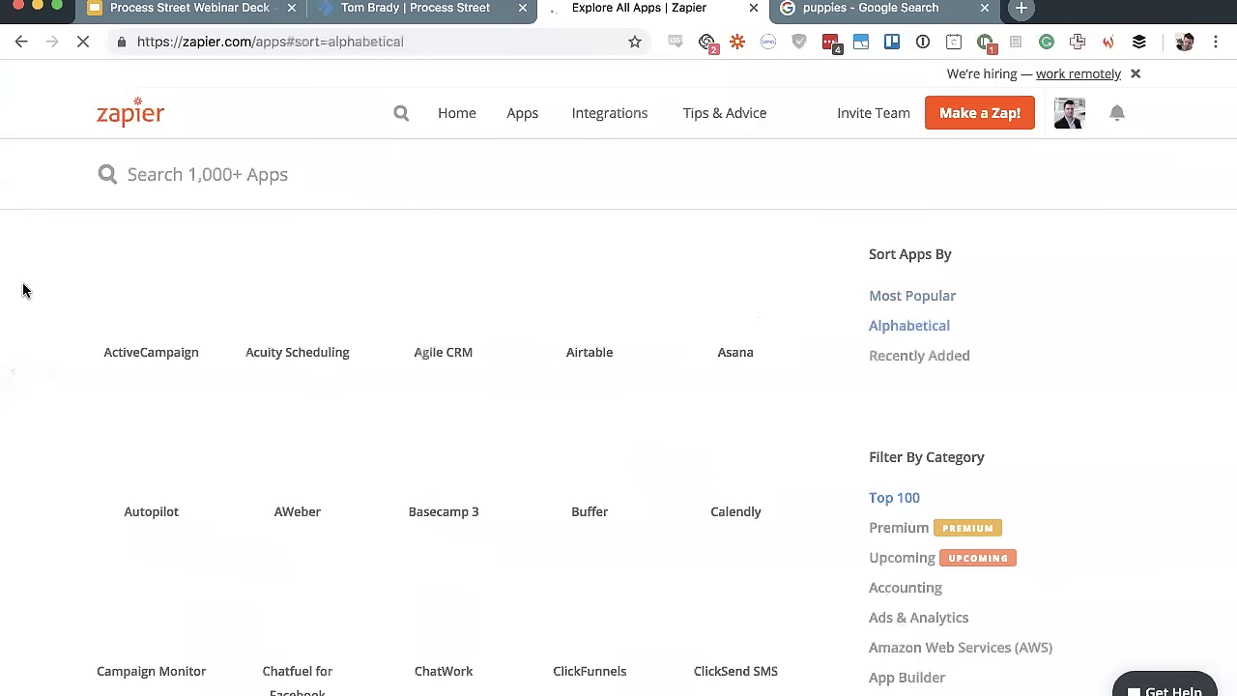
Scroll the alphabetical app list, then return to the candidate's completed Process Street checklist
{"action": "scroll", "coordinate": [24, 289], "scroll_direction": "down", "scroll_amount": 3}
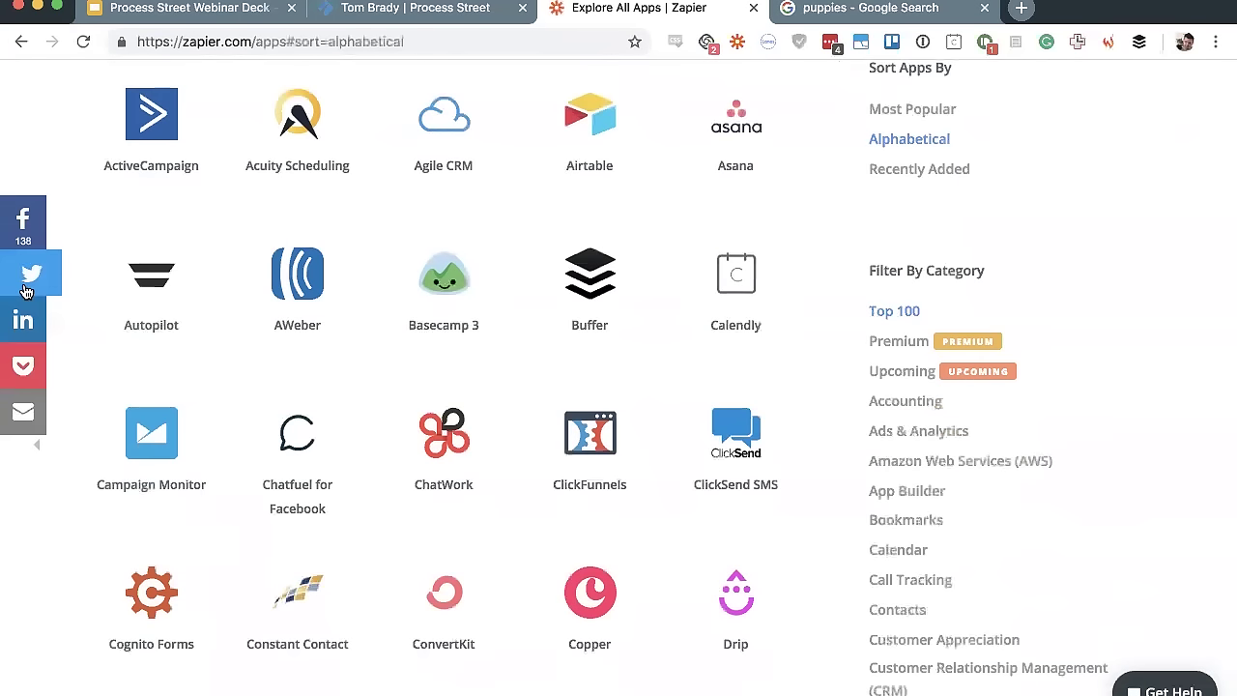
{"action": "scroll", "coordinate": [177, 339], "scroll_direction": "down", "scroll_amount": 20}
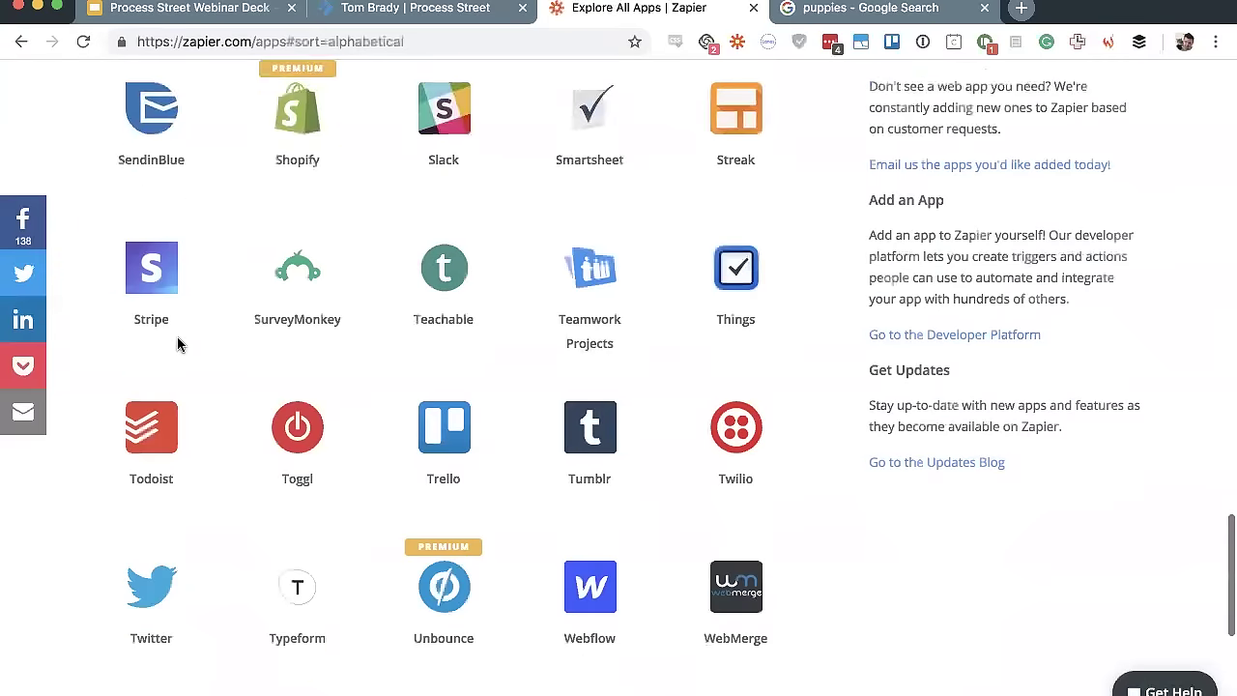
{"action": "scroll", "coordinate": [177, 345], "scroll_direction": "down", "scroll_amount": 3}
{"action": "scroll", "coordinate": [176, 344], "scroll_direction": "up", "scroll_amount": 20}
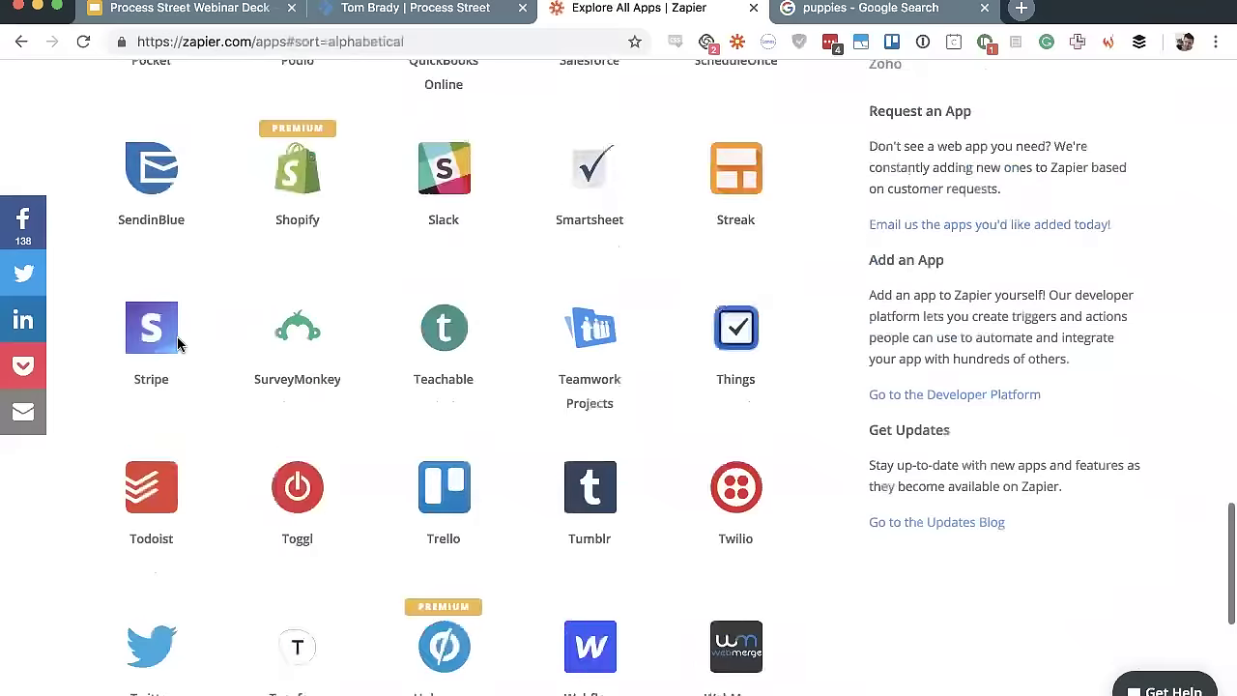
{"action": "scroll", "coordinate": [177, 344], "scroll_direction": "up", "scroll_amount": 10}
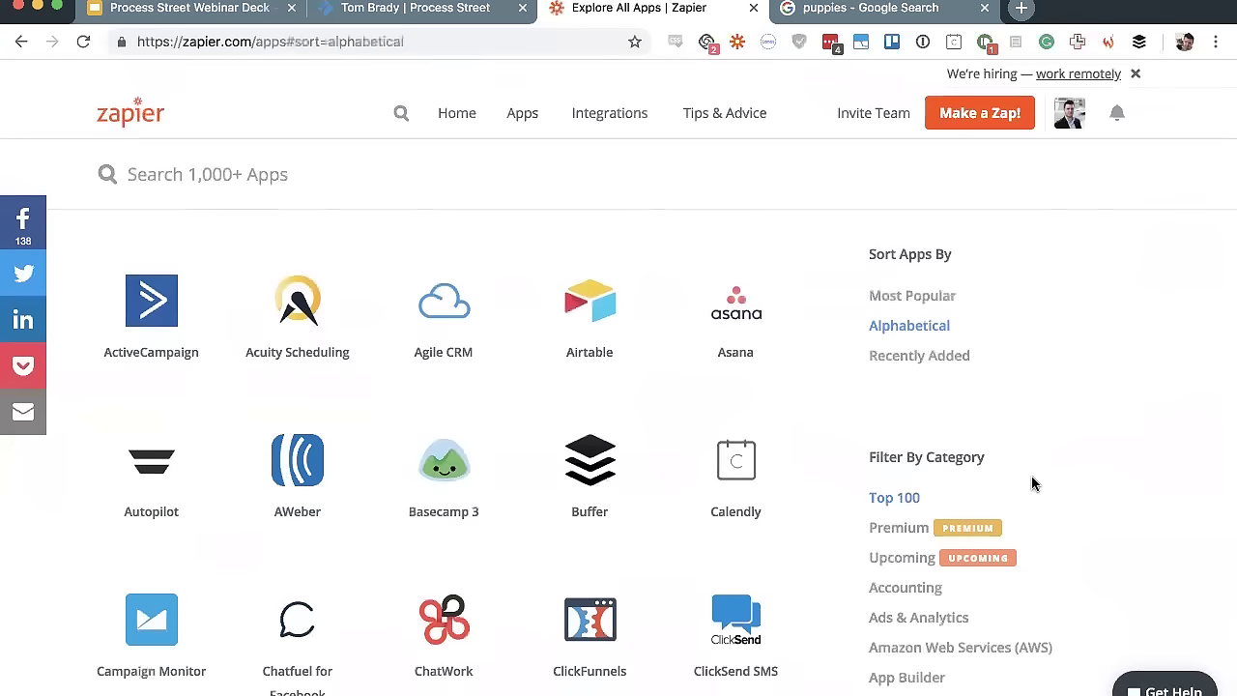
{"action": "scroll", "coordinate": [1031, 483], "scroll_direction": "down", "scroll_amount": 2}
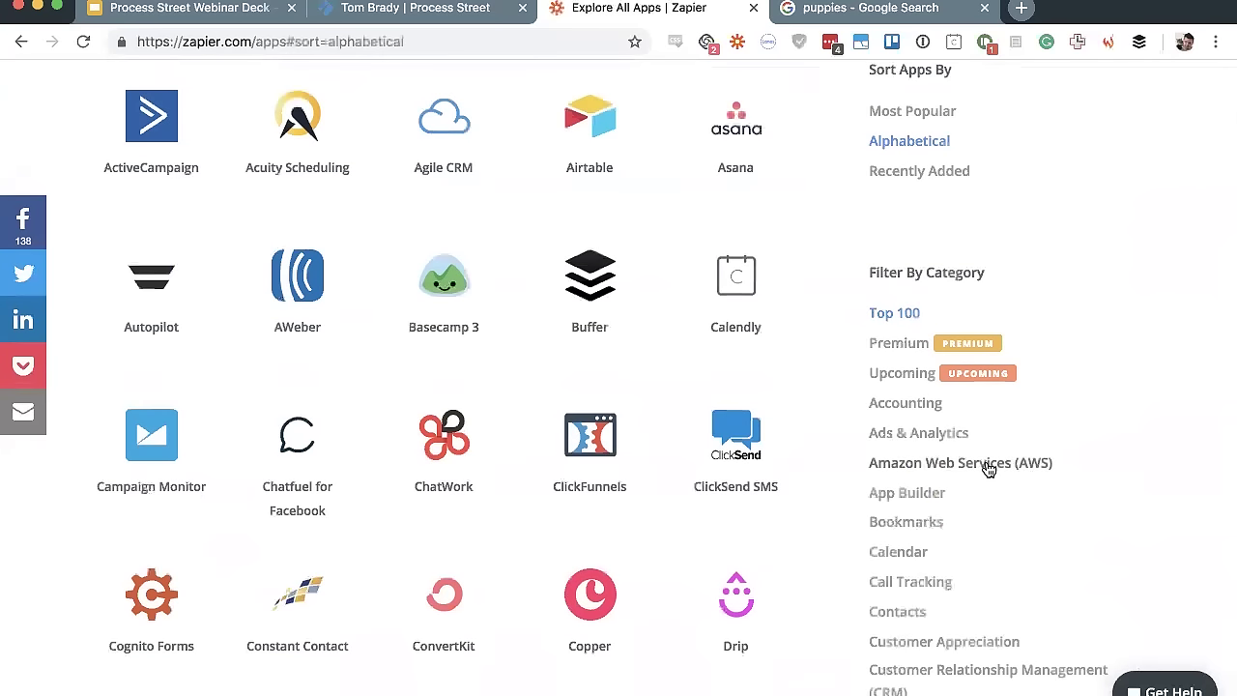
{"action": "scroll", "coordinate": [988, 469], "scroll_direction": "up", "scroll_amount": 2}
{"action": "left_click", "coordinate": [329, 159]}
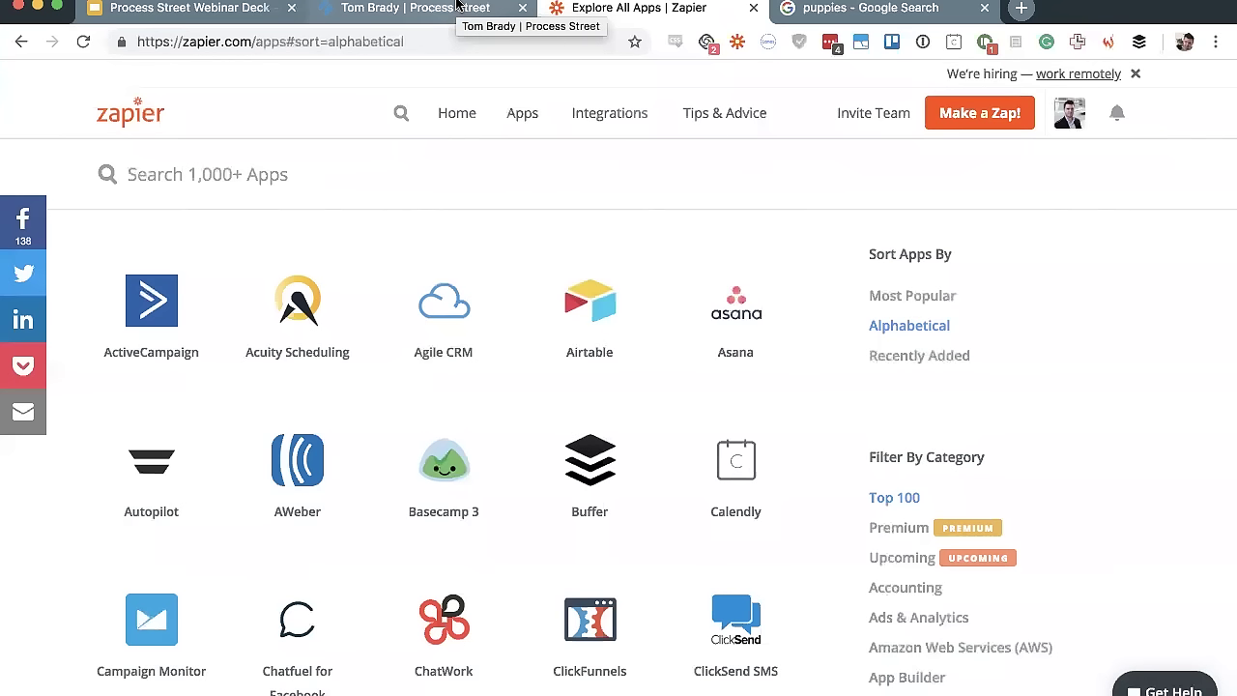
{"action": "left_click", "coordinate": [457, 6]}
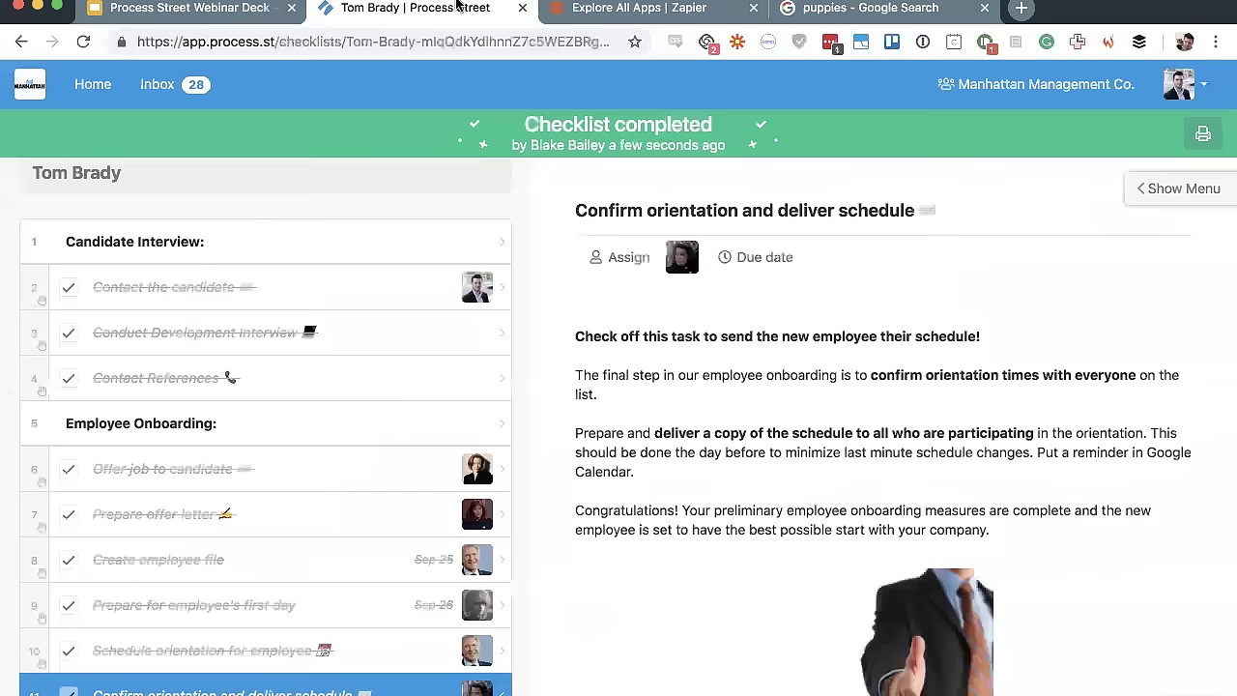
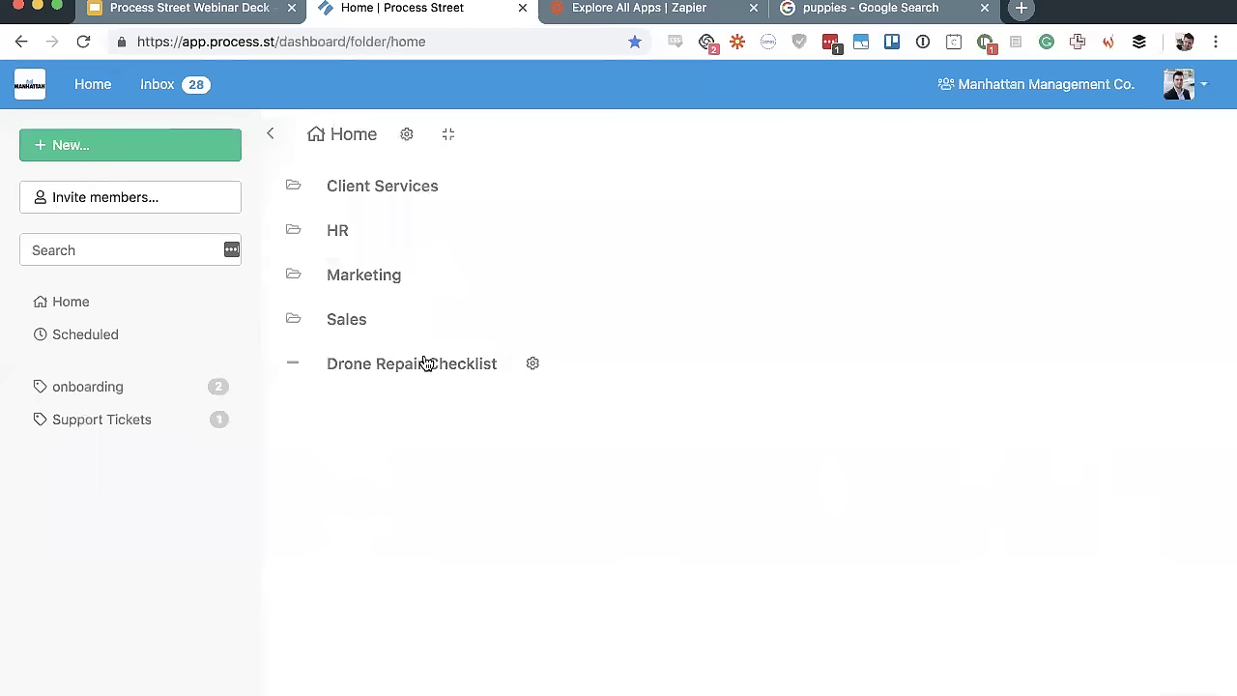
Open the Google run of 2. Client Onboarding from the Sales folder
{"action": "left_click", "coordinate": [344, 310]}
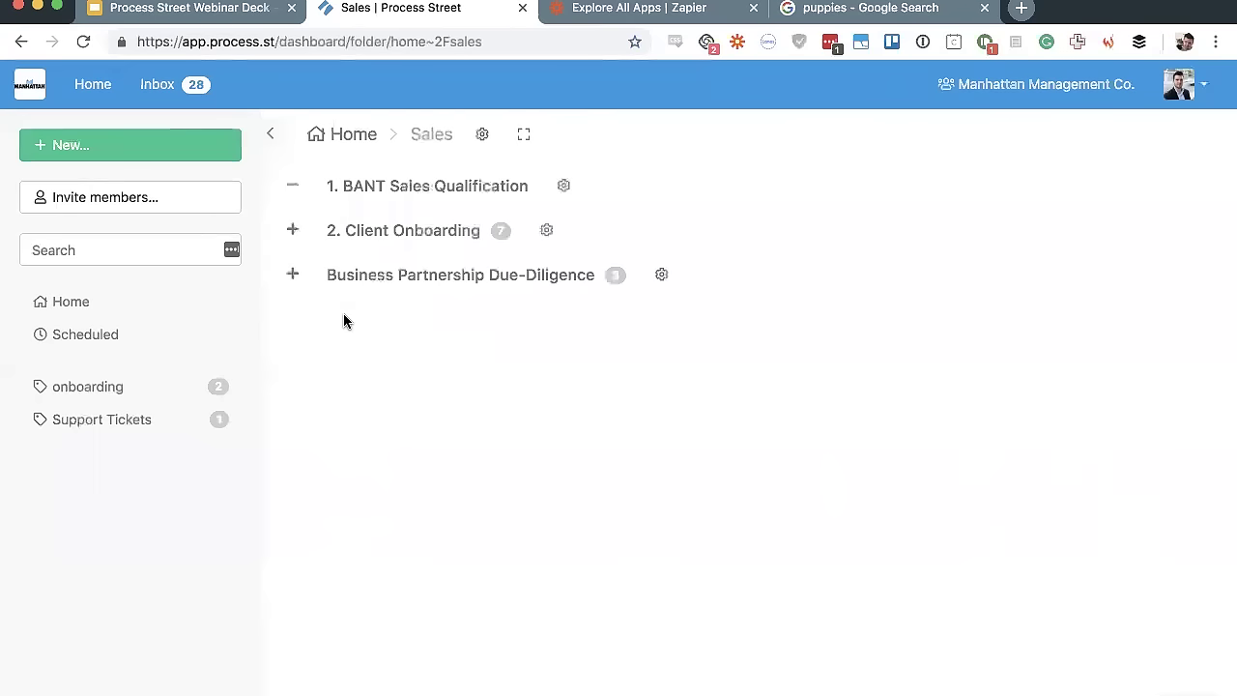
{"action": "left_click", "coordinate": [409, 230]}
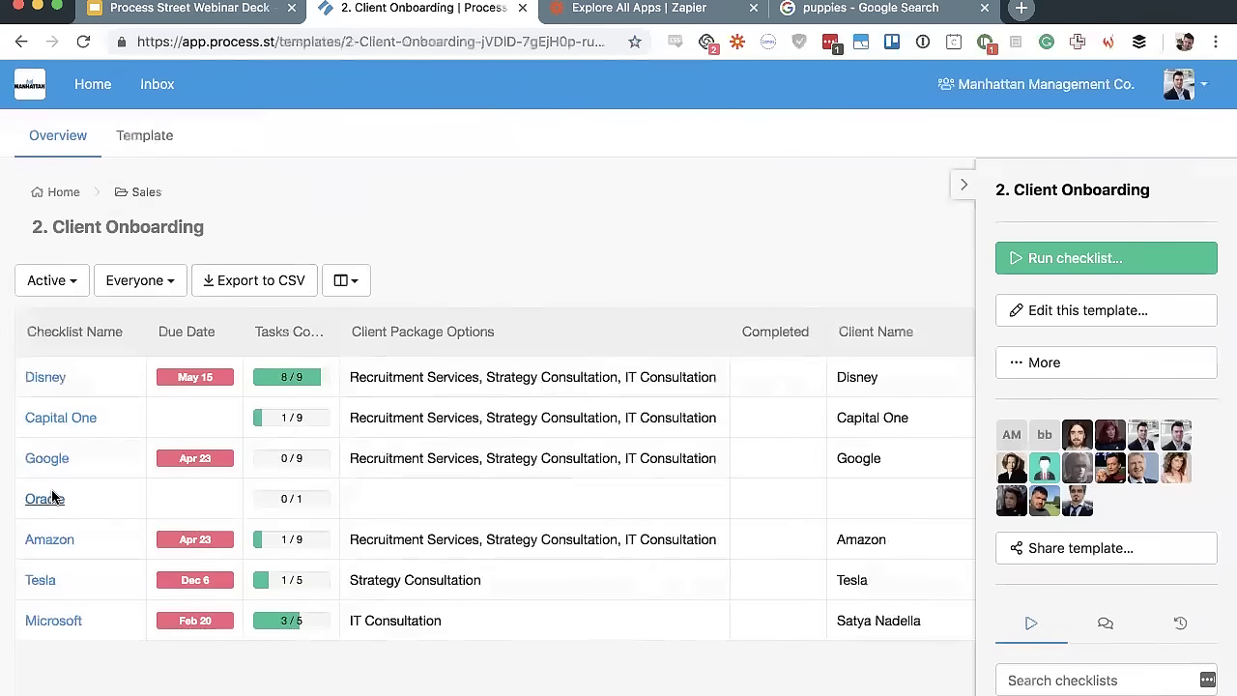
{"action": "left_click", "coordinate": [35, 462]}
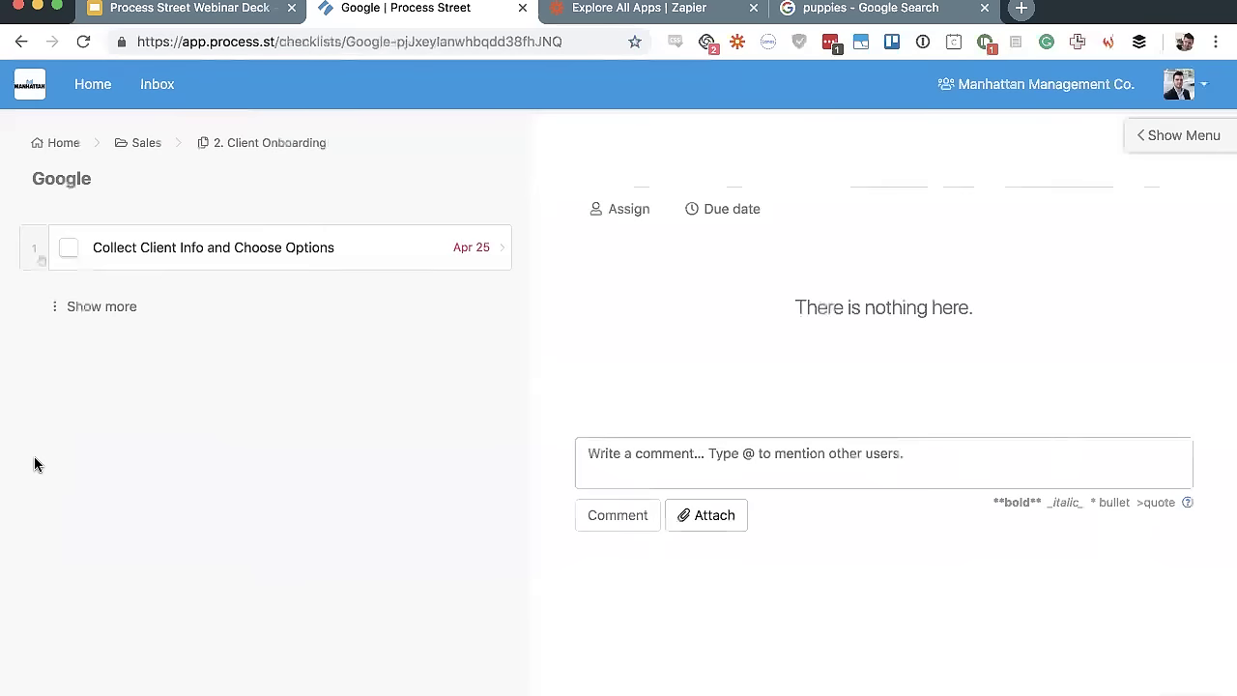
{"action": "scroll", "coordinate": [568, 261], "scroll_direction": "down", "scroll_amount": 3}
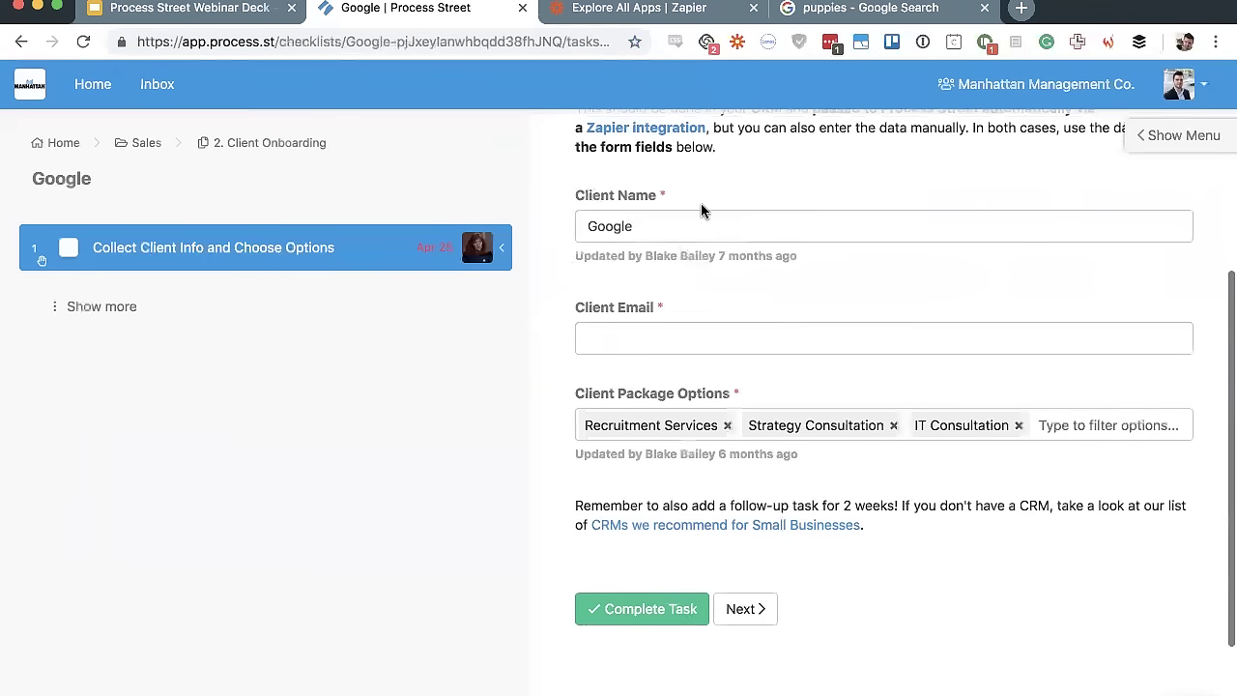
Show all checklist tasks, view Collect current candidate information, then return to Collect Client Info
{"action": "left_click", "coordinate": [101, 306]}
{"action": "left_click", "coordinate": [202, 359]}
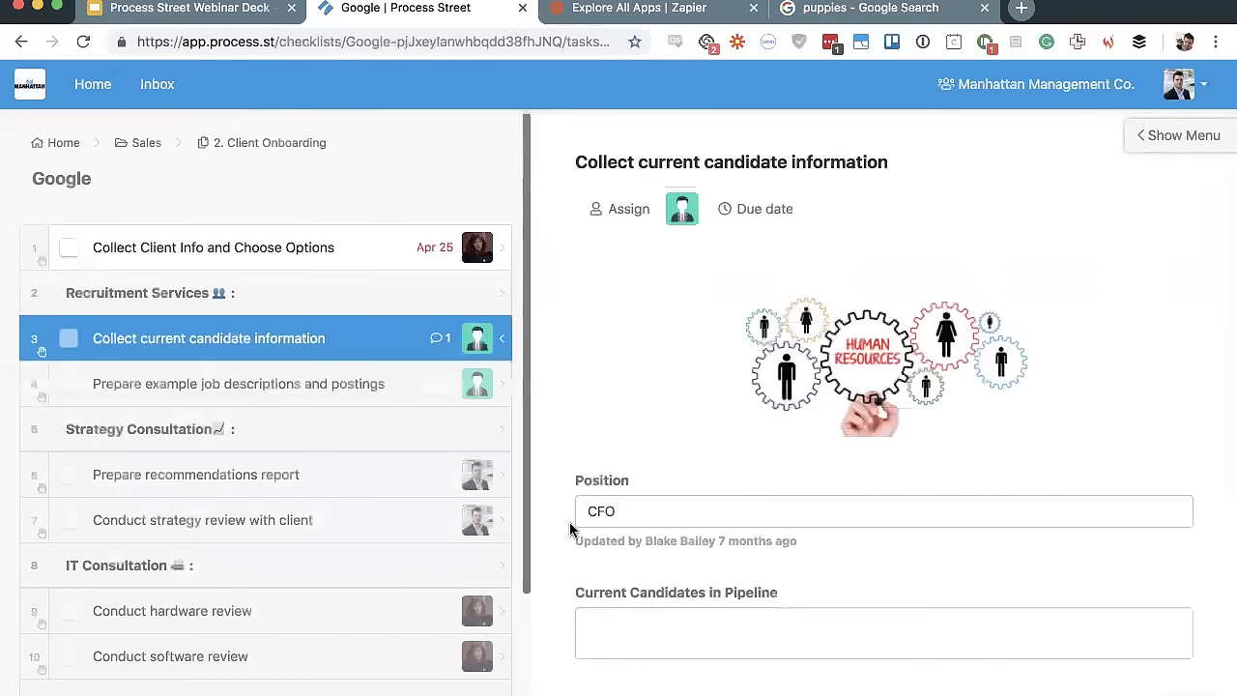
{"action": "left_click", "coordinate": [287, 260]}
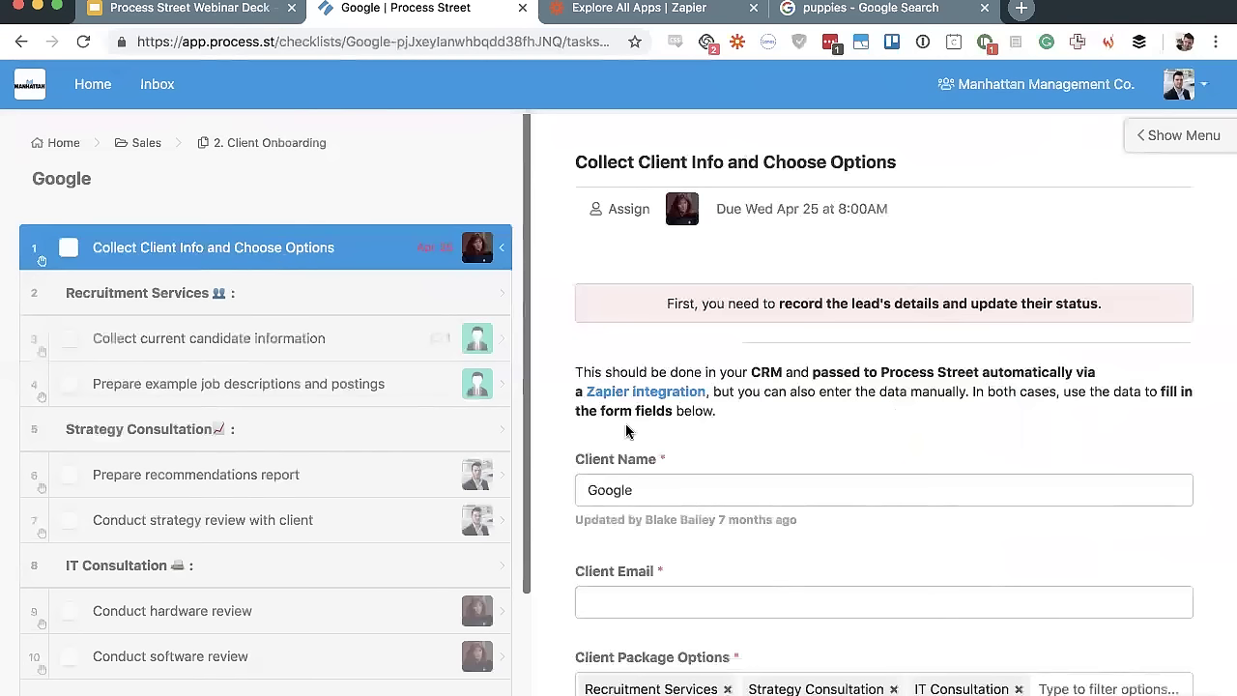
Autofill the required Client Email field and check off Collect Client Info and Choose Options
{"action": "left_click", "coordinate": [69, 251]}
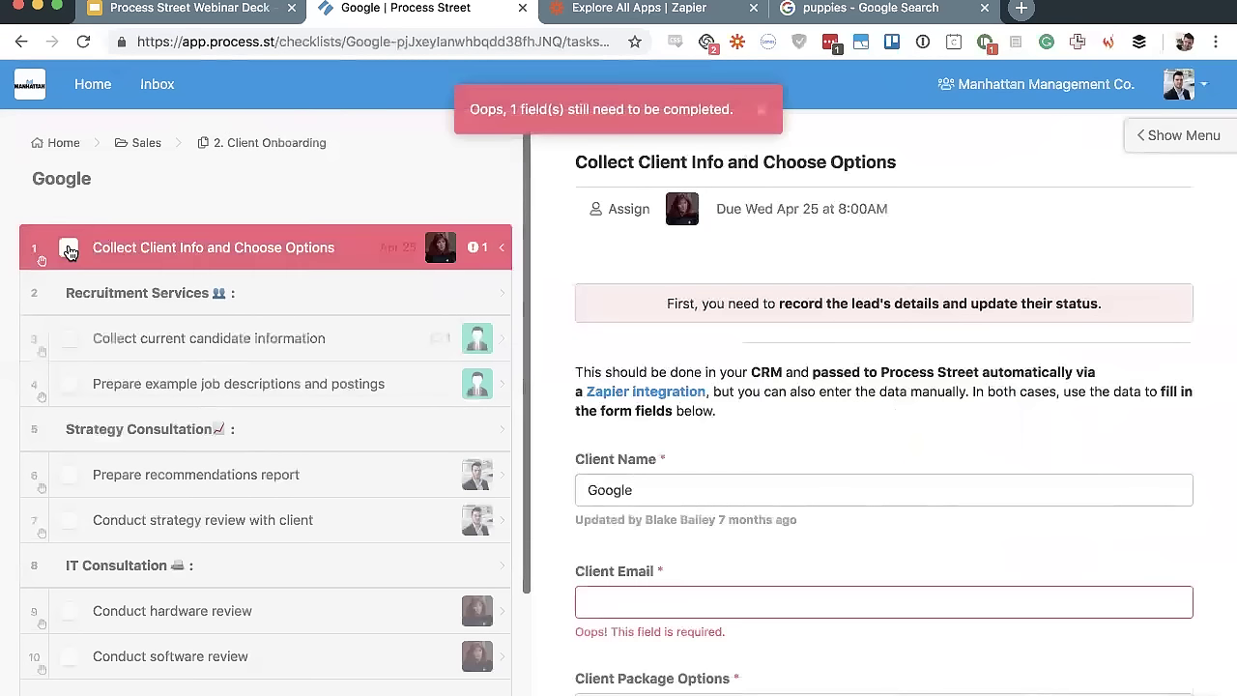
{"action": "scroll", "coordinate": [668, 428], "scroll_direction": "down", "scroll_amount": 3}
{"action": "left_click", "coordinate": [688, 385]}
{"action": "left_click", "coordinate": [650, 415]}
{"action": "left_click", "coordinate": [65, 250]}
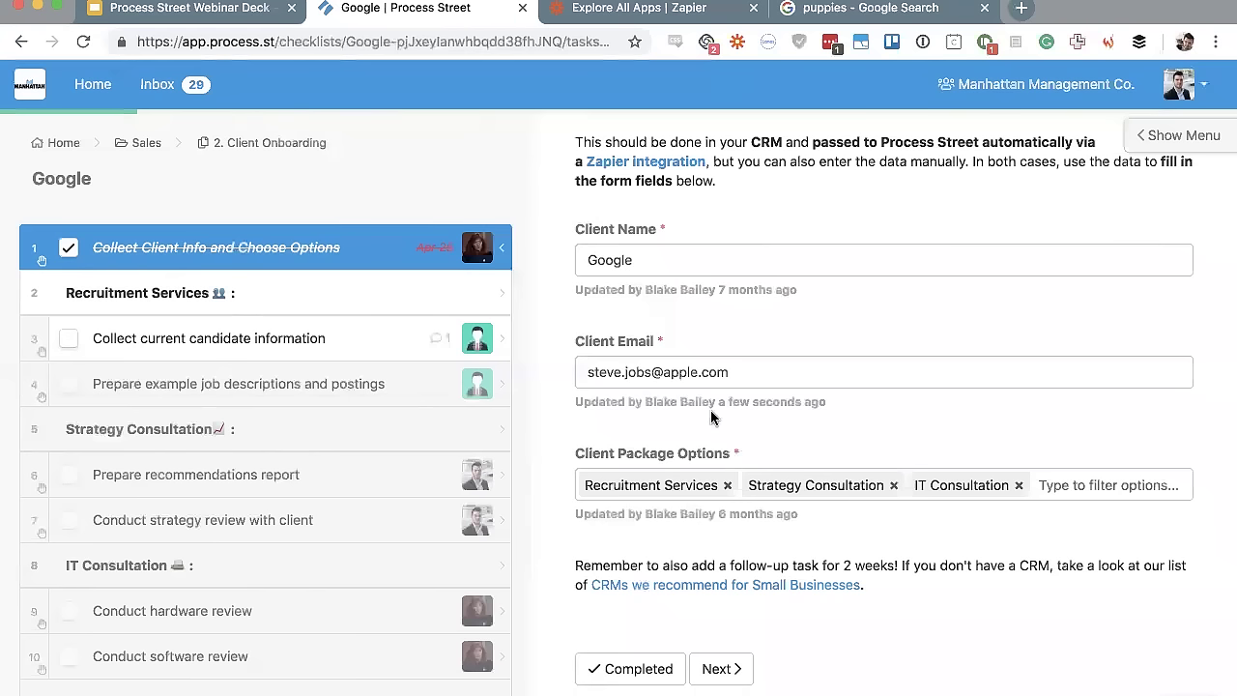
{"action": "scroll", "coordinate": [945, 166], "scroll_direction": "up", "scroll_amount": 5}
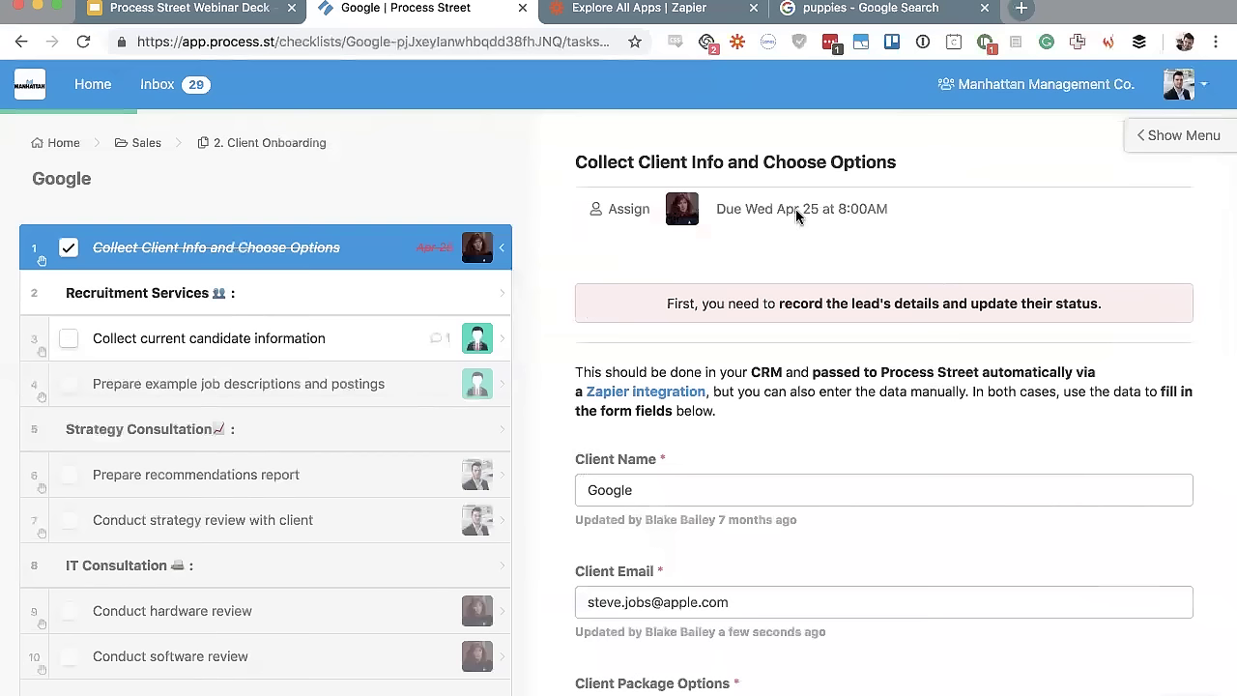
Choose Print this checklist from the side menu's Checklist options
{"action": "left_click", "coordinate": [1161, 140]}
{"action": "left_click", "coordinate": [1129, 203]}
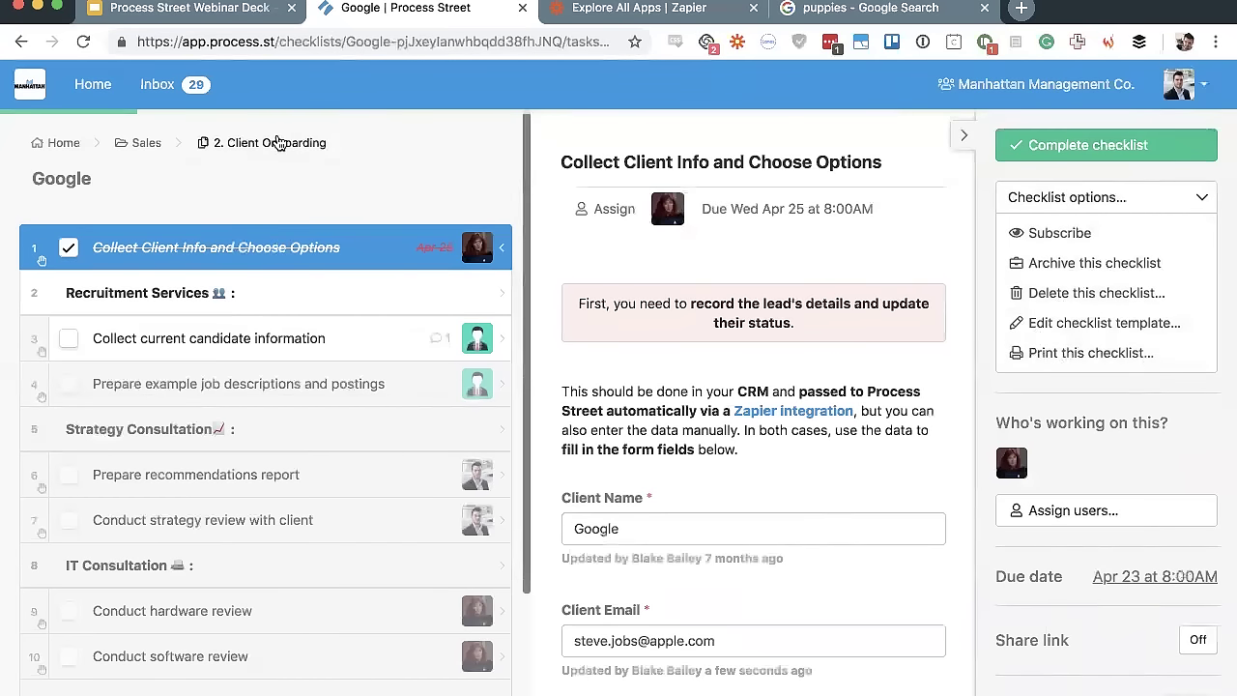
{"action": "left_click", "coordinate": [1082, 358]}
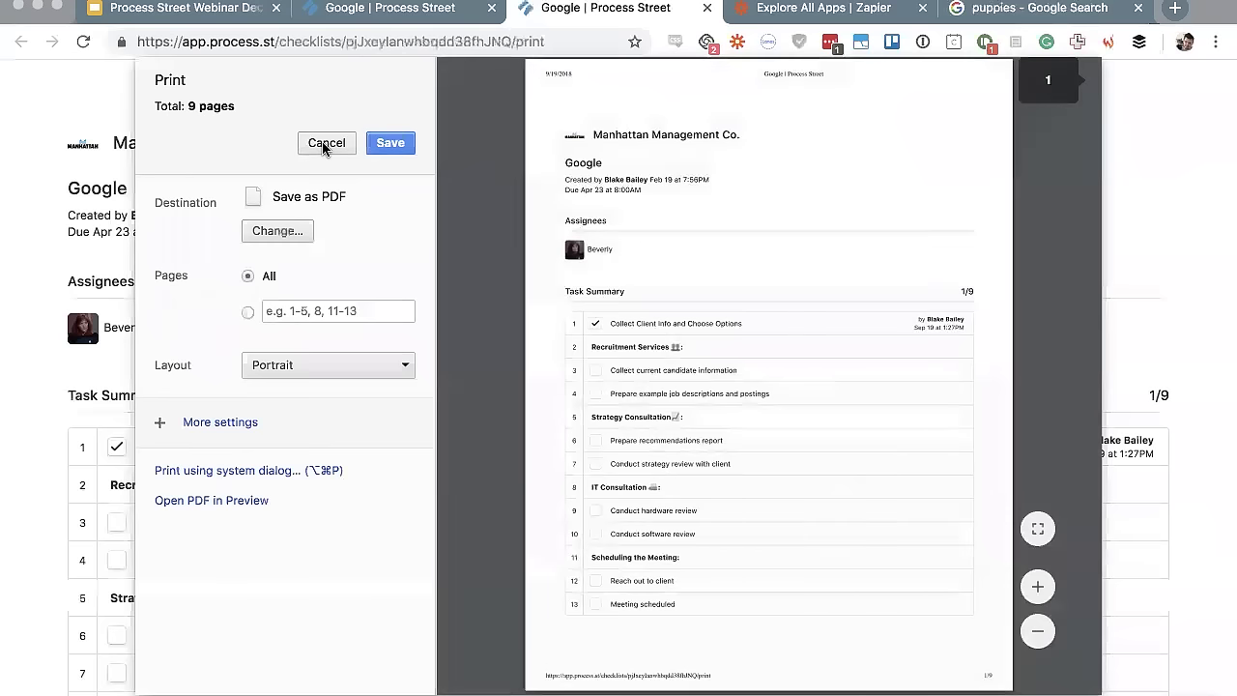
Scroll through the 9-page print preview of the Google checklist
{"action": "scroll", "coordinate": [670, 307], "scroll_direction": "down", "scroll_amount": 10}
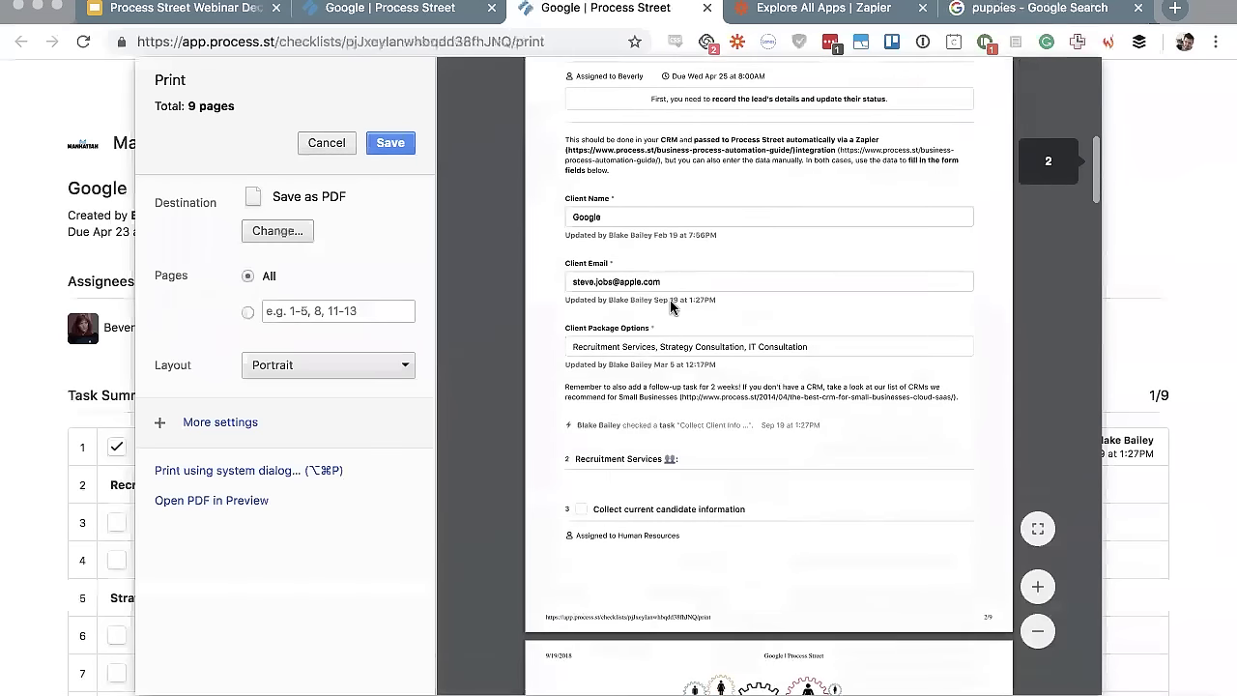
{"action": "scroll", "coordinate": [600, 386], "scroll_direction": "up", "scroll_amount": 10}
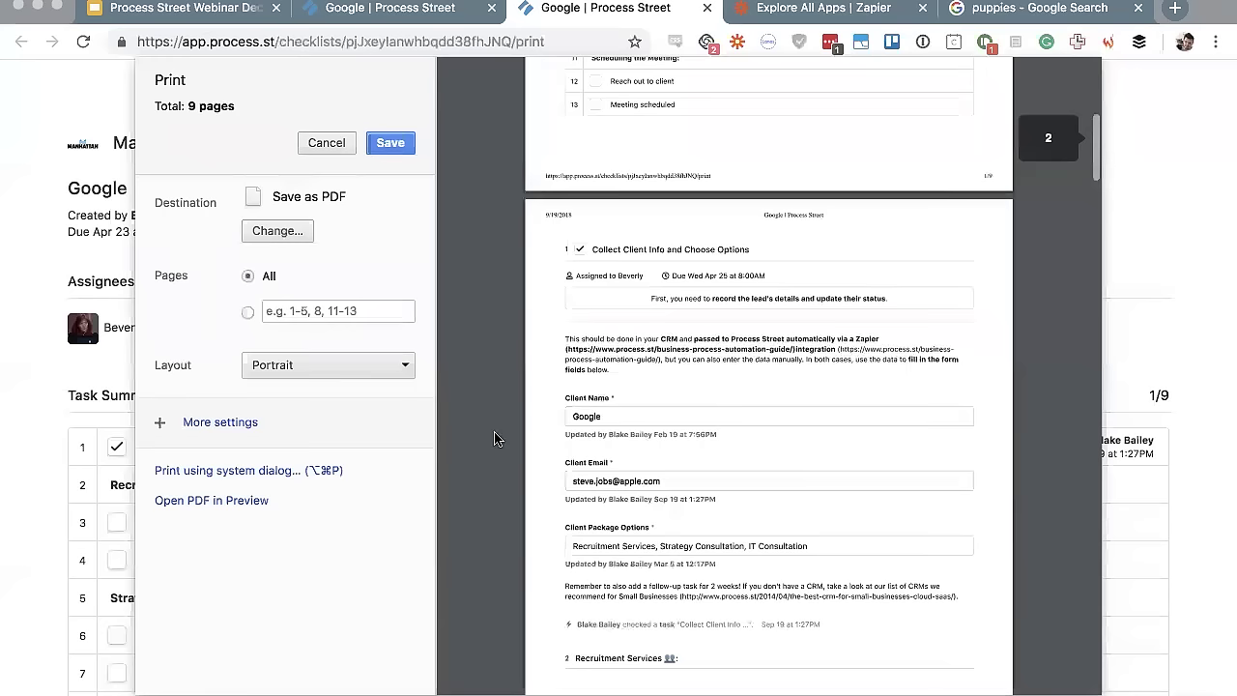
{"action": "scroll", "coordinate": [706, 488], "scroll_direction": "down", "scroll_amount": 5}
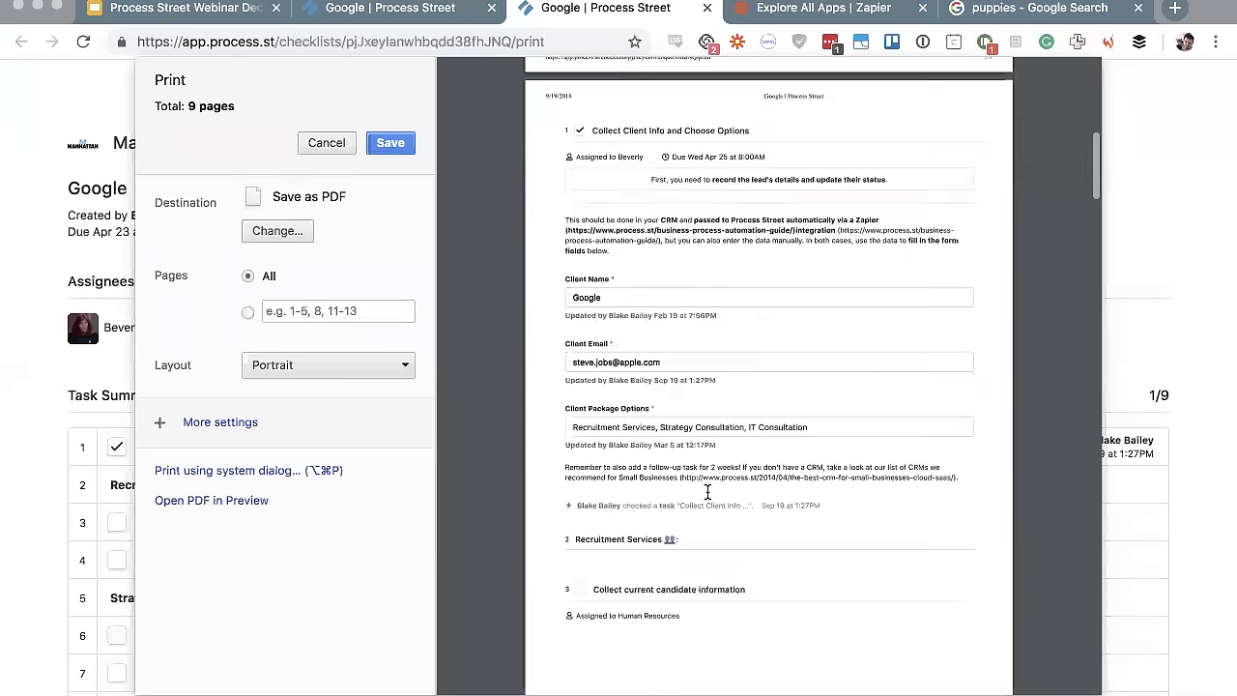
{"action": "scroll", "coordinate": [707, 492], "scroll_direction": "down", "scroll_amount": 5}
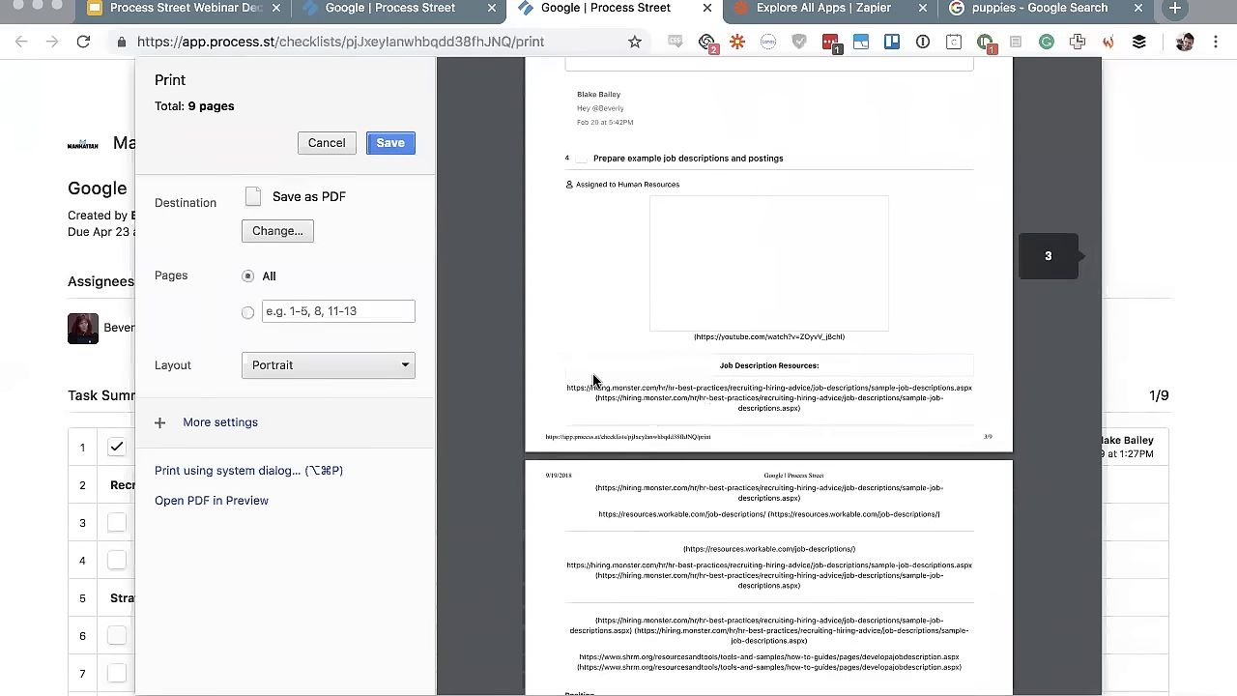
{"action": "scroll", "coordinate": [594, 380], "scroll_direction": "up", "scroll_amount": 2}
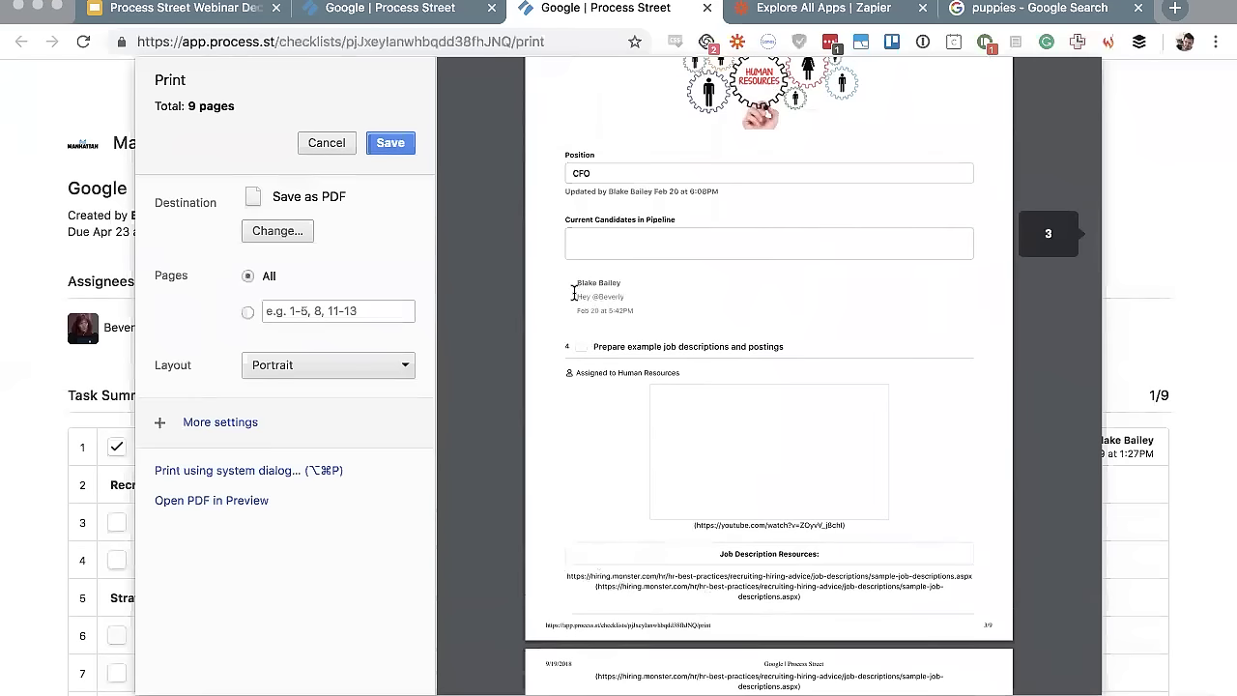
{"action": "scroll", "coordinate": [685, 326], "scroll_direction": "down", "scroll_amount": 10}
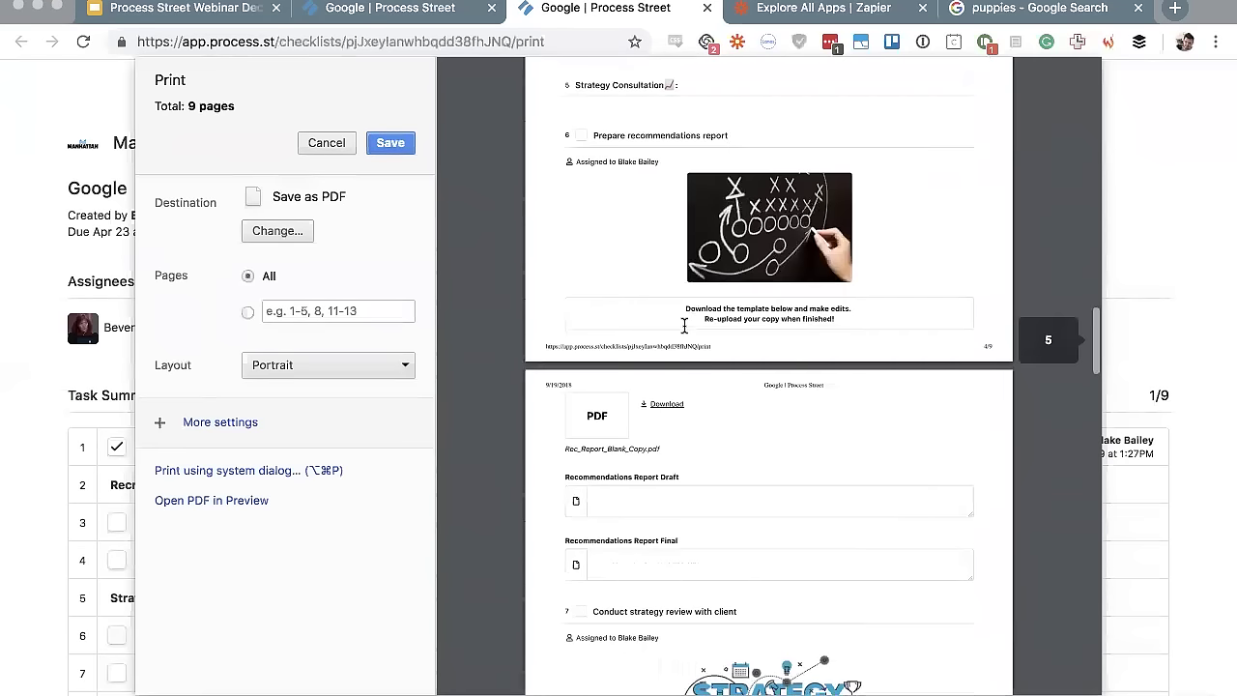
{"action": "scroll", "coordinate": [699, 185], "scroll_direction": "down", "scroll_amount": 15}
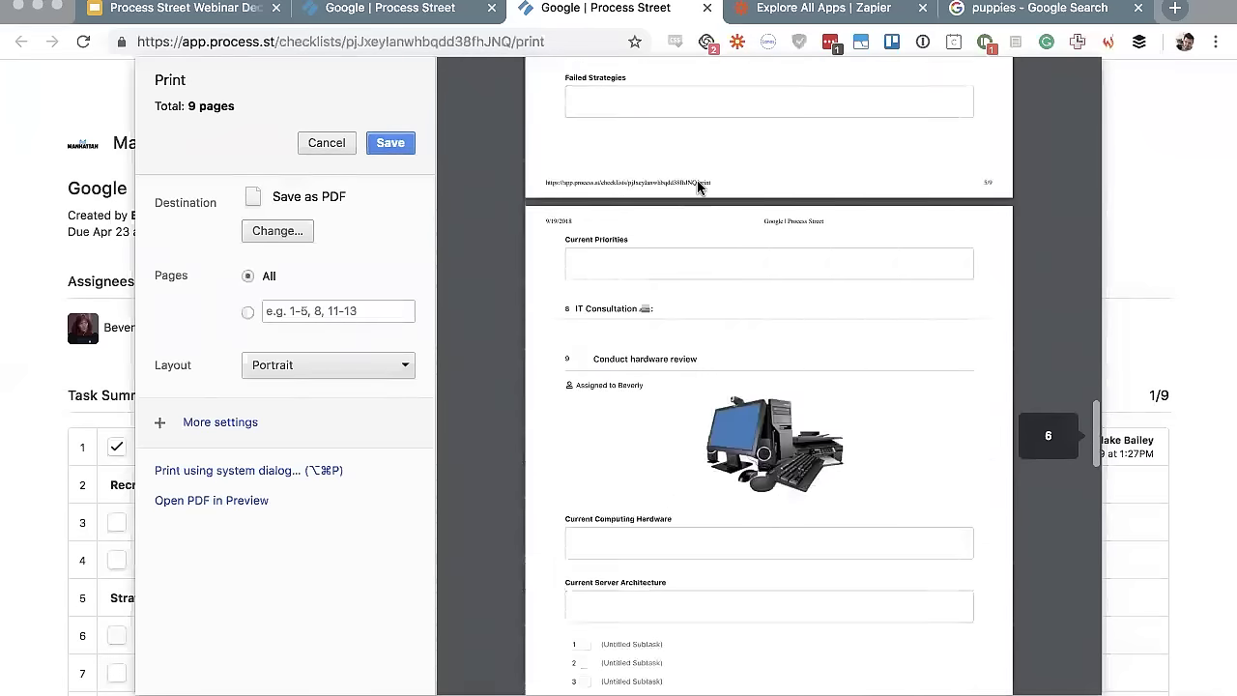
{"action": "scroll", "coordinate": [699, 185], "scroll_direction": "up", "scroll_amount": 20}
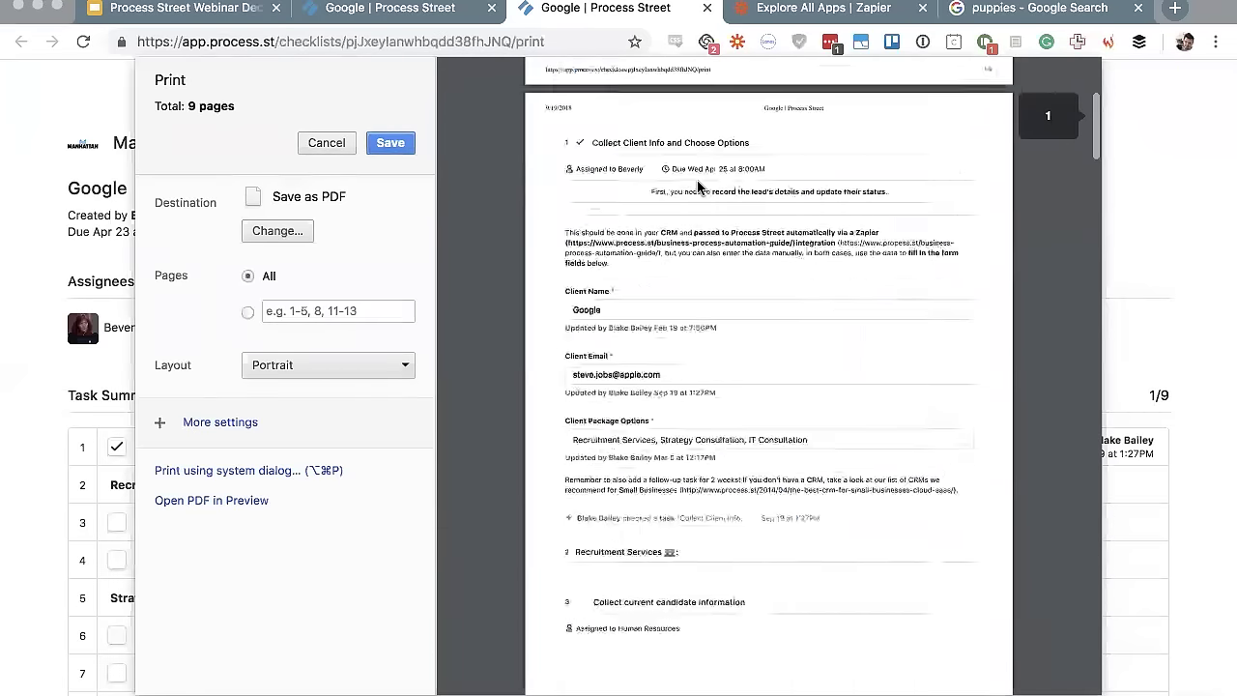
{"action": "scroll", "coordinate": [698, 186], "scroll_direction": "down", "scroll_amount": 5}
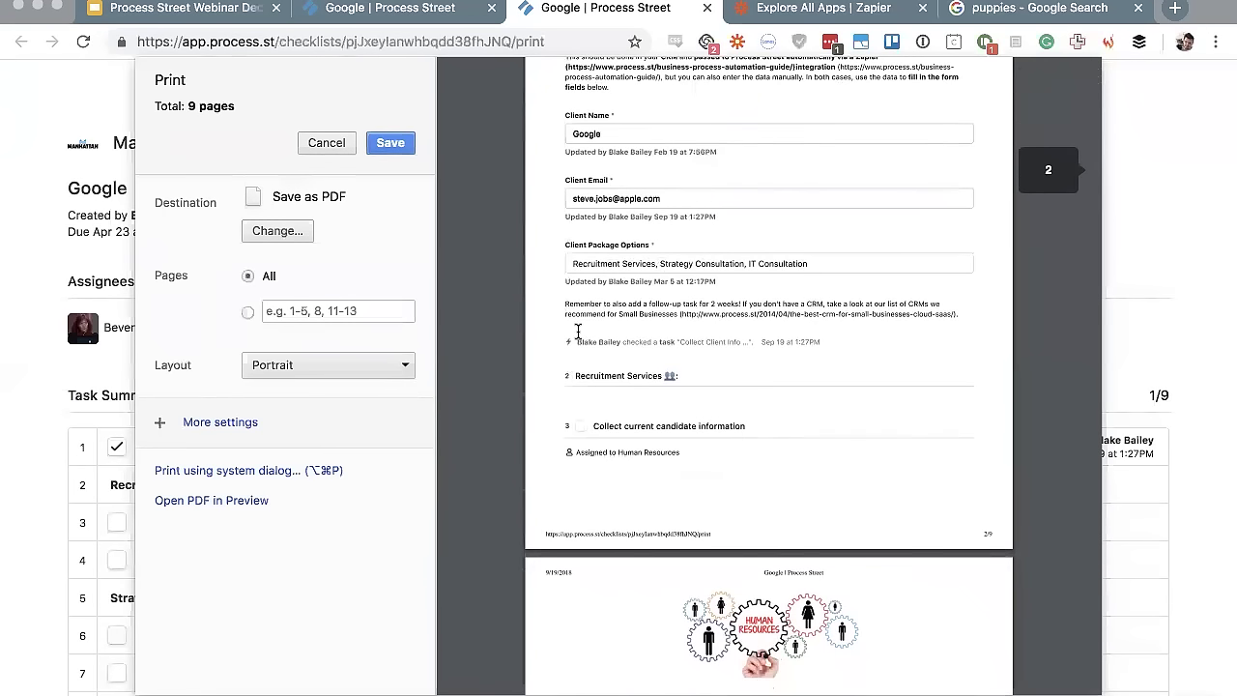
Highlight the task-checked activity line, clear it, and cancel the print dialog
{"action": "left_click_drag", "start_coordinate": [574, 331], "coordinate": [877, 331]}
{"action": "left_click", "coordinate": [861, 340]}
{"action": "left_click", "coordinate": [319, 143]}
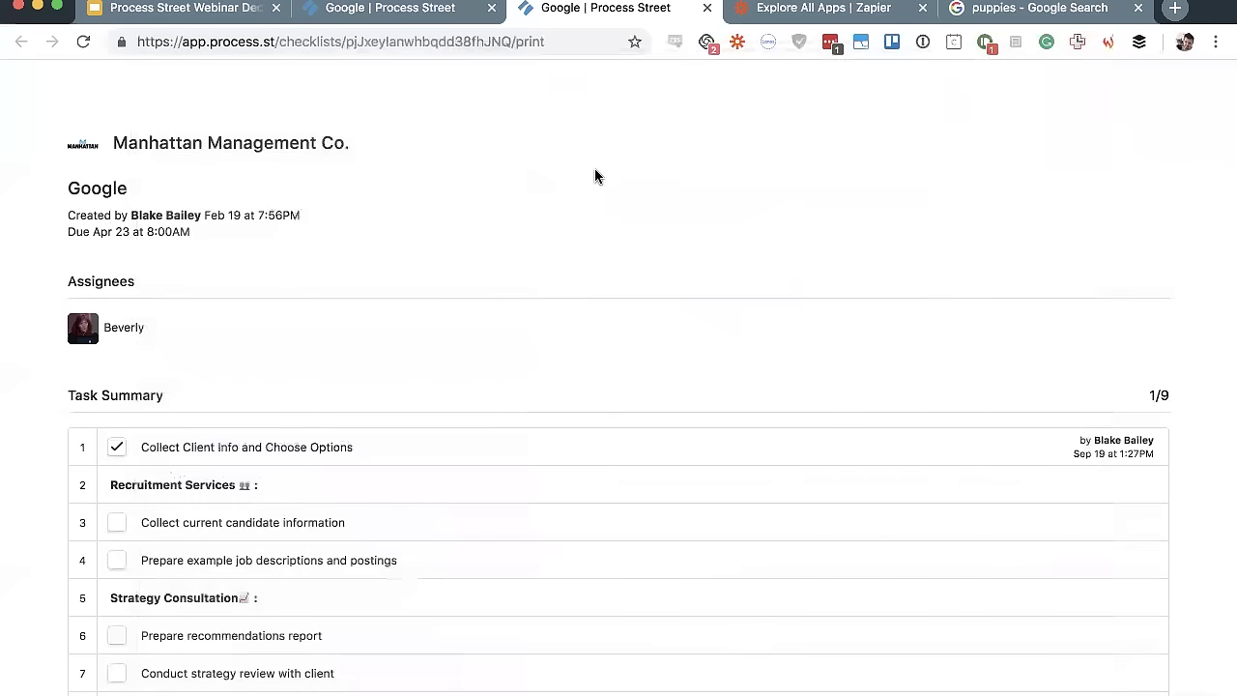
Switch to the original Google | Process Street tab showing the checked-off task
{"action": "left_click", "coordinate": [371, 9]}
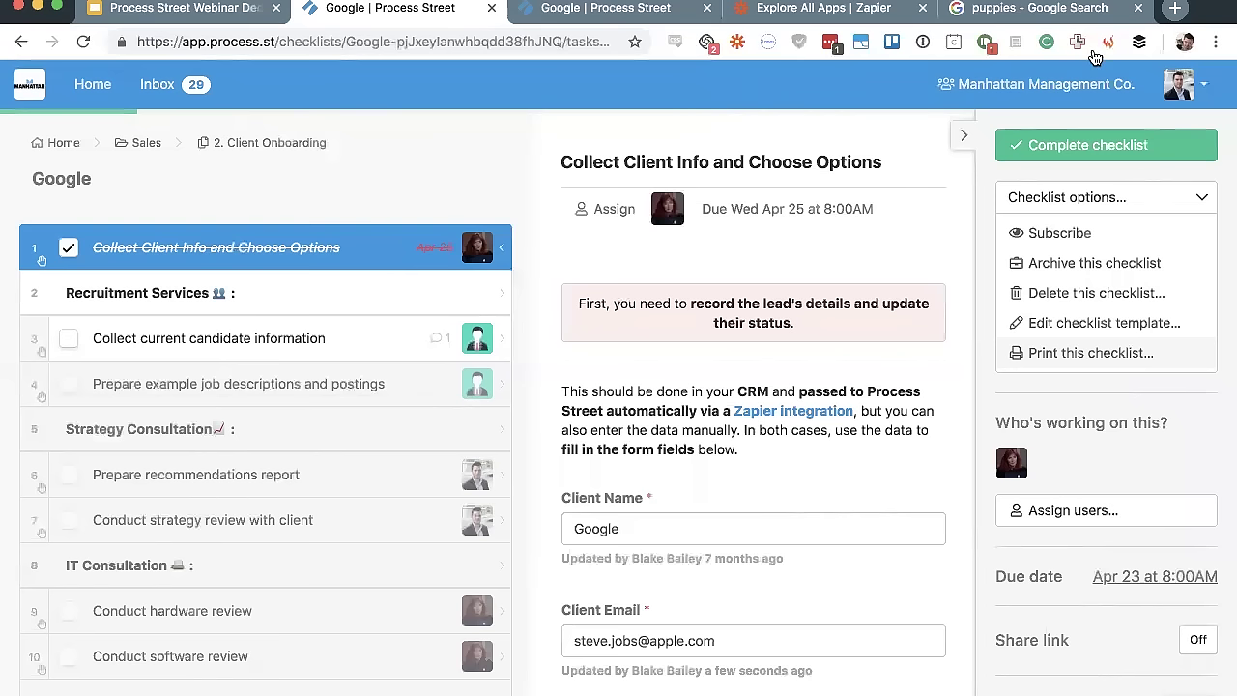
Go to the Process Street home dashboard via the Home link
{"action": "left_click", "coordinate": [89, 85]}
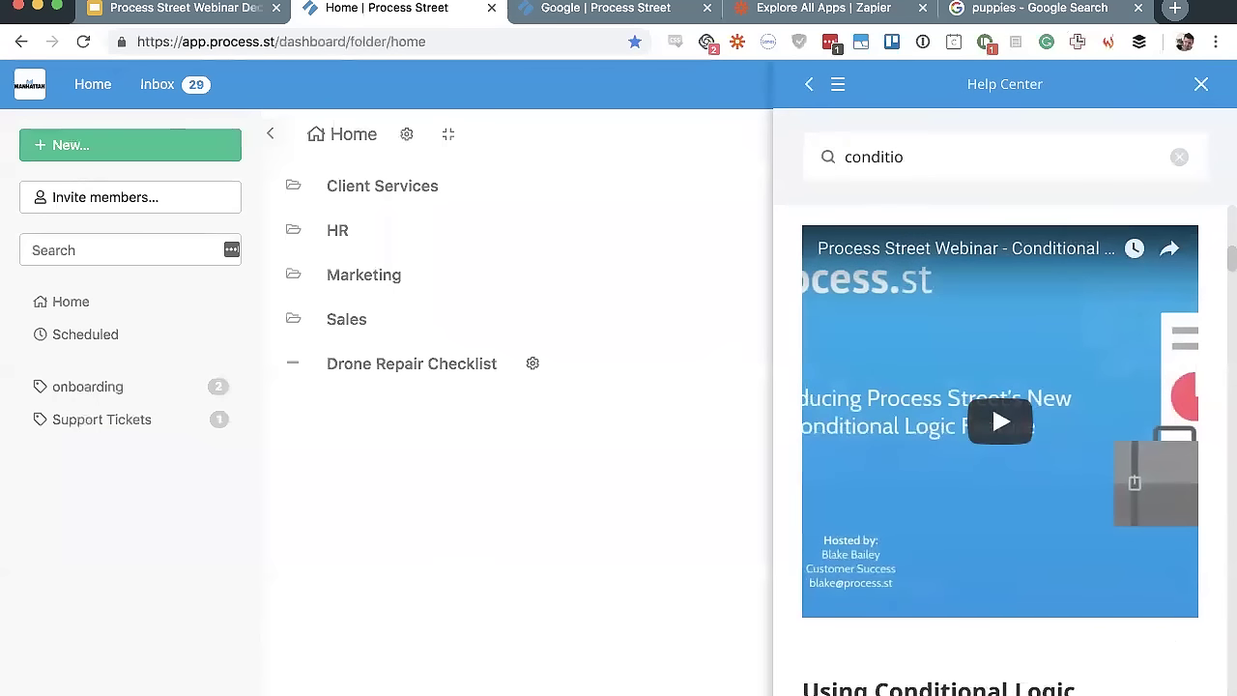
Leave the Conditional Logic webinar video for the Demo Video and Monthly Webinar Recording lists
{"action": "left_click", "coordinate": [806, 88]}
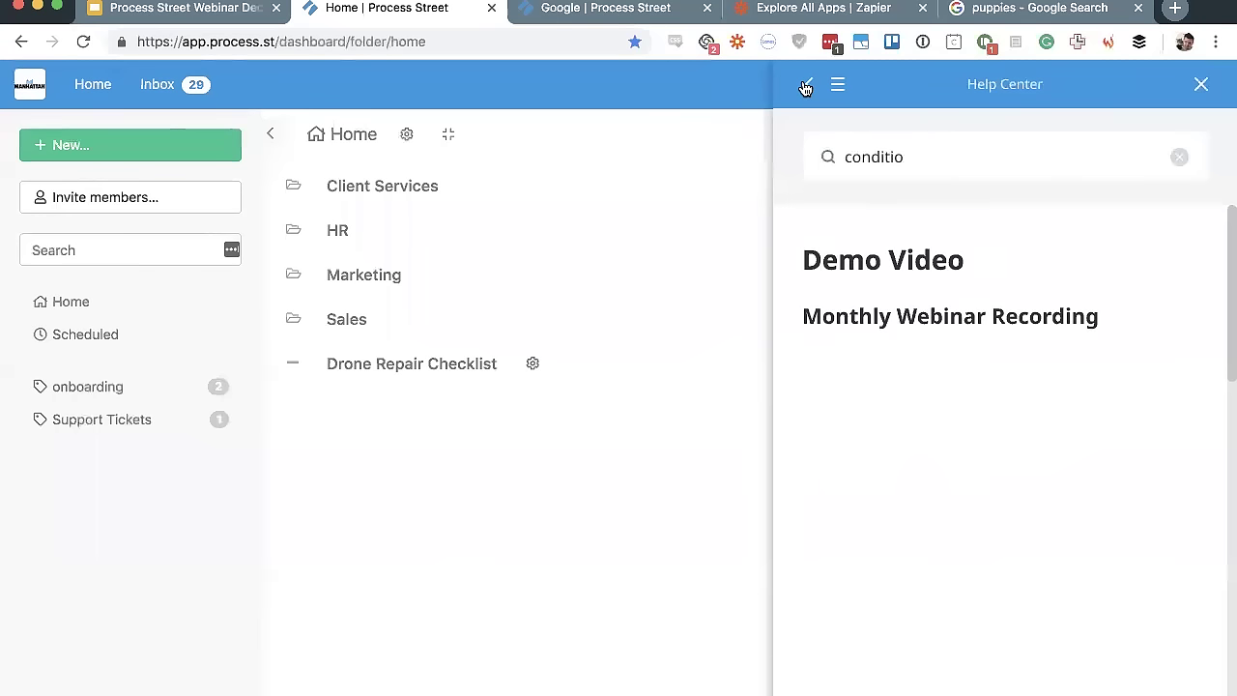
Return to the Help Center home and scroll through its article categories
{"action": "left_click", "coordinate": [806, 88]}
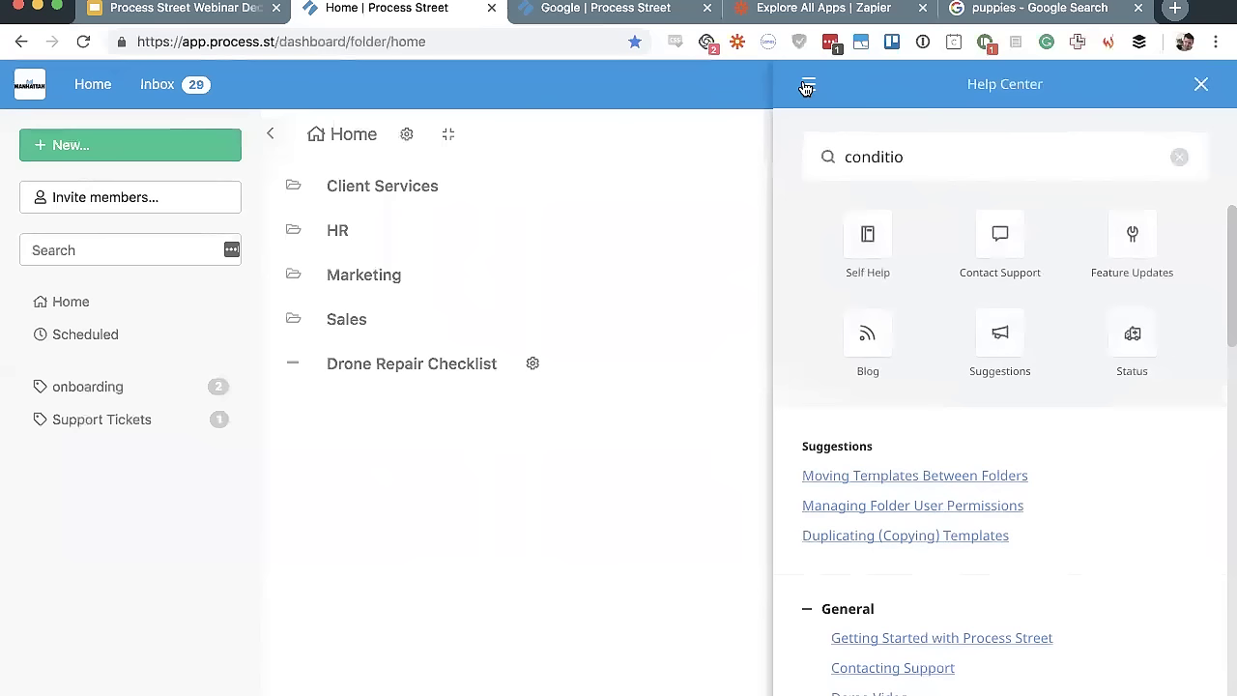
{"action": "scroll", "coordinate": [860, 386], "scroll_direction": "down", "scroll_amount": 3}
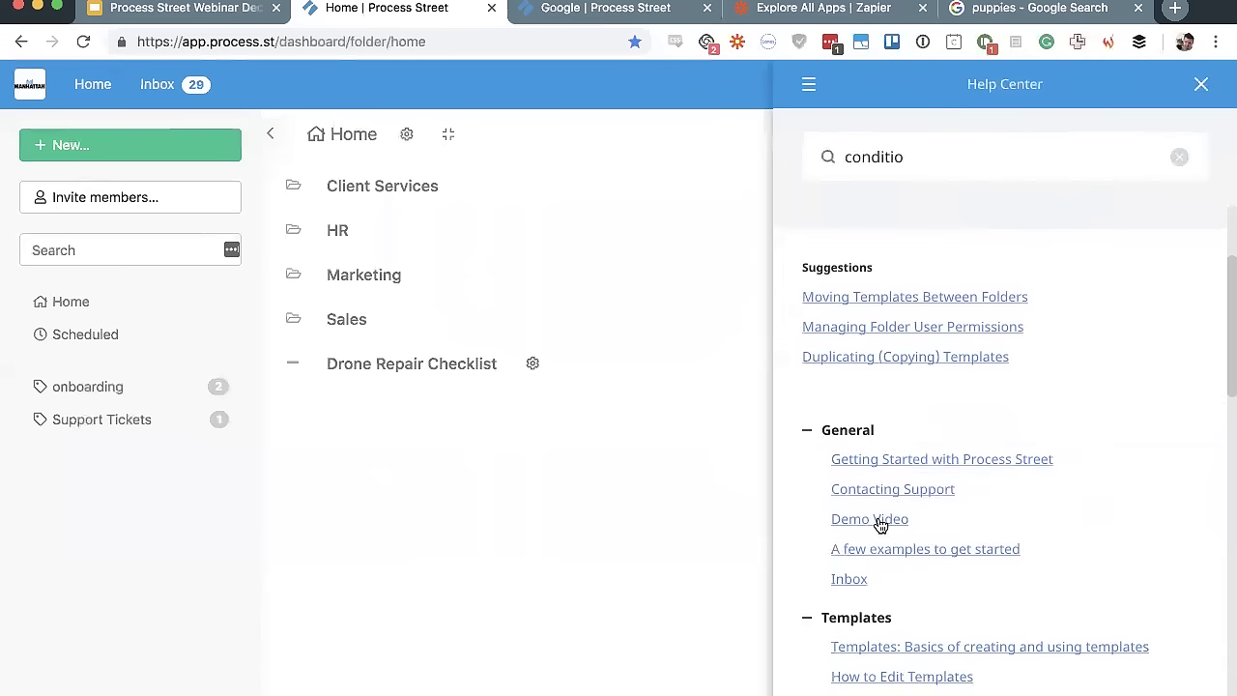
{"action": "scroll", "coordinate": [880, 524], "scroll_direction": "up", "scroll_amount": 2}
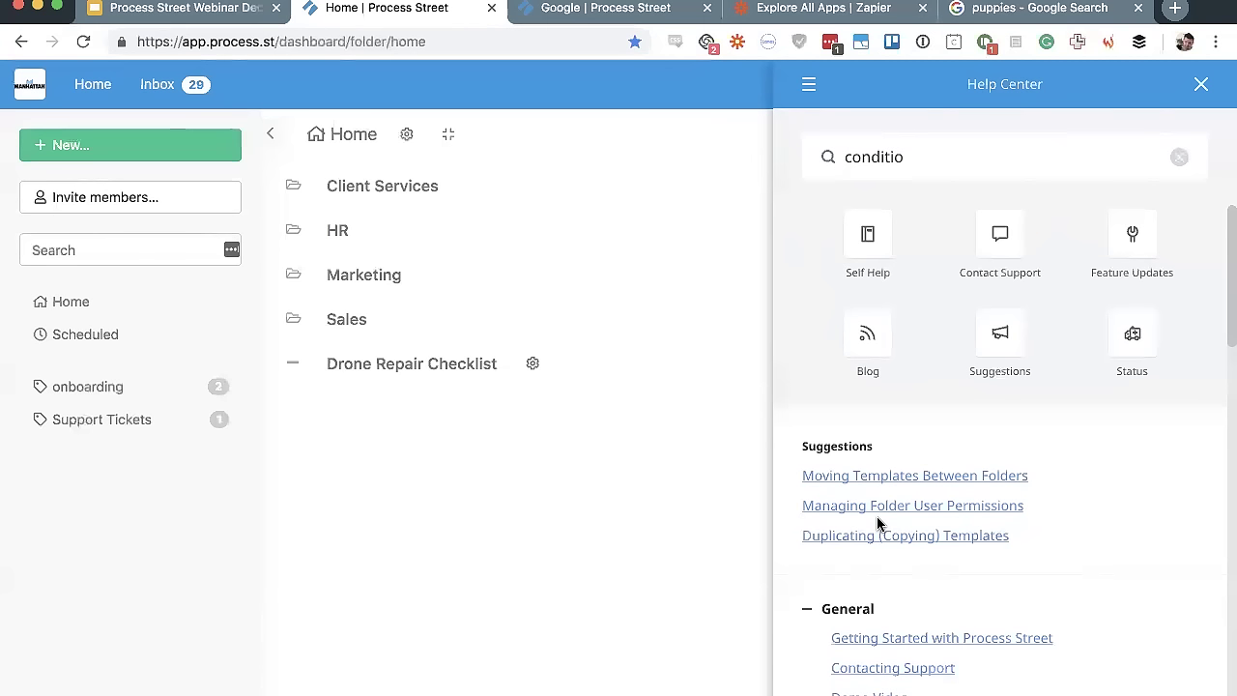
{"action": "scroll", "coordinate": [878, 524], "scroll_direction": "down", "scroll_amount": 3}
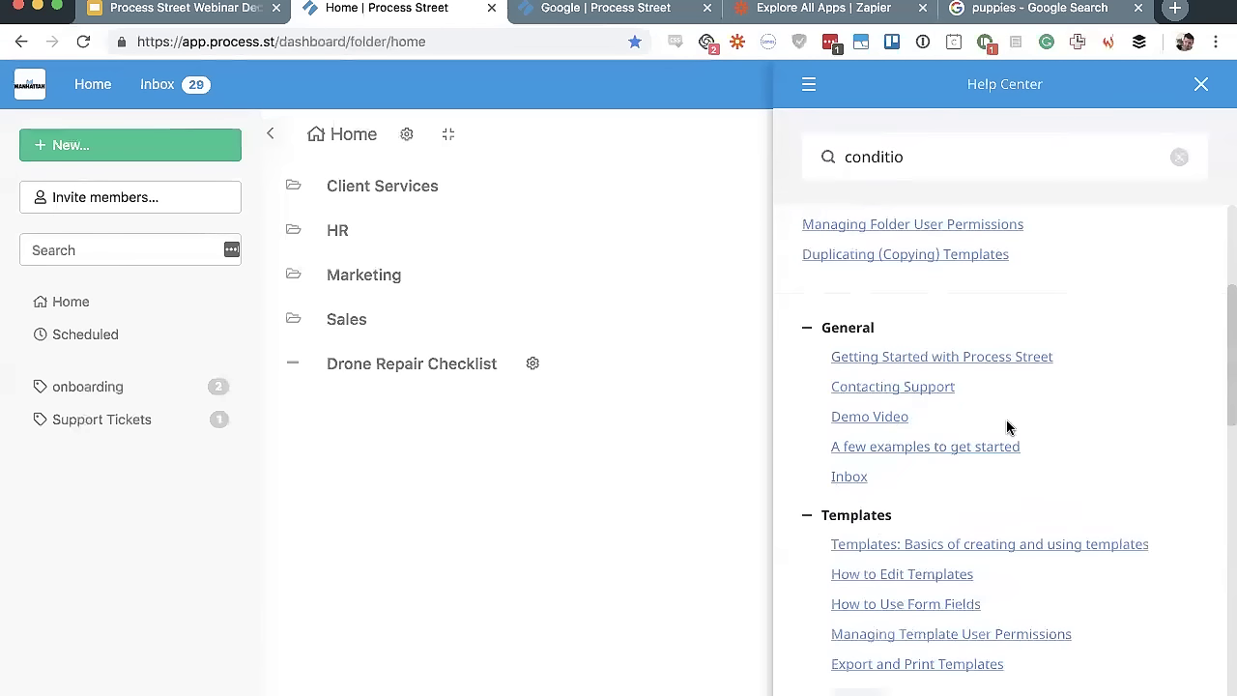
{"action": "scroll", "coordinate": [1008, 428], "scroll_direction": "down", "scroll_amount": 3}
{"action": "scroll", "coordinate": [988, 420], "scroll_direction": "down", "scroll_amount": 2}
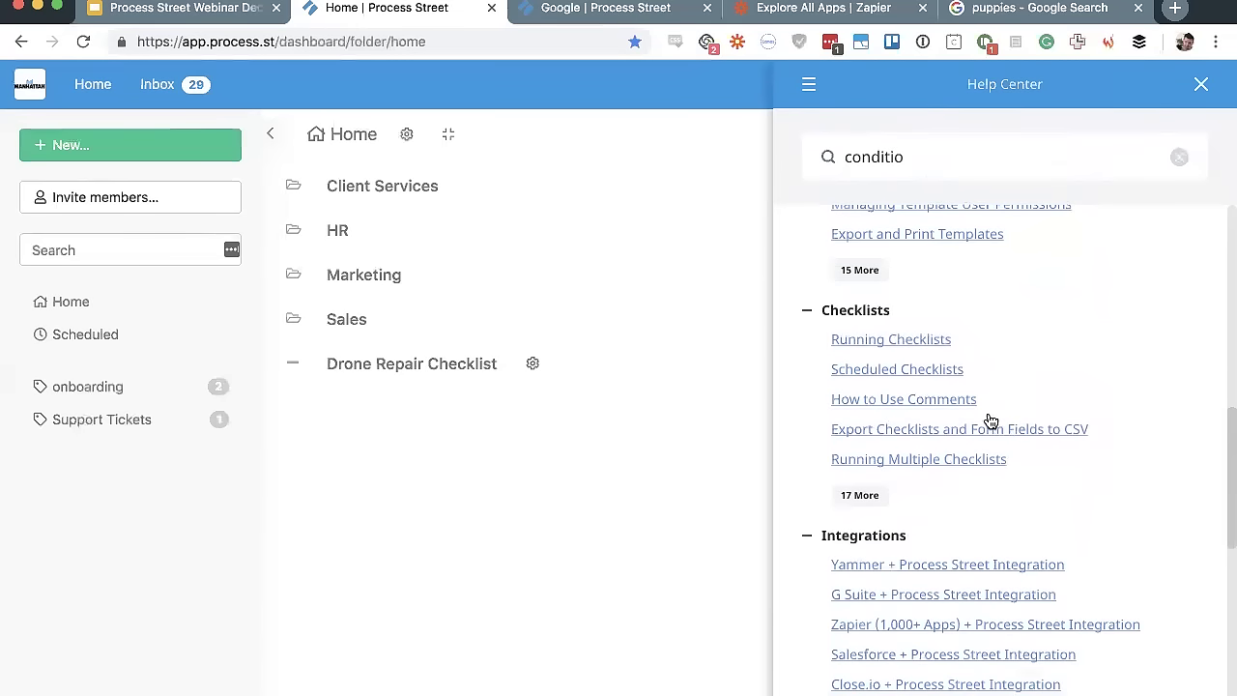
{"action": "scroll", "coordinate": [928, 276], "scroll_direction": "down", "scroll_amount": 1}
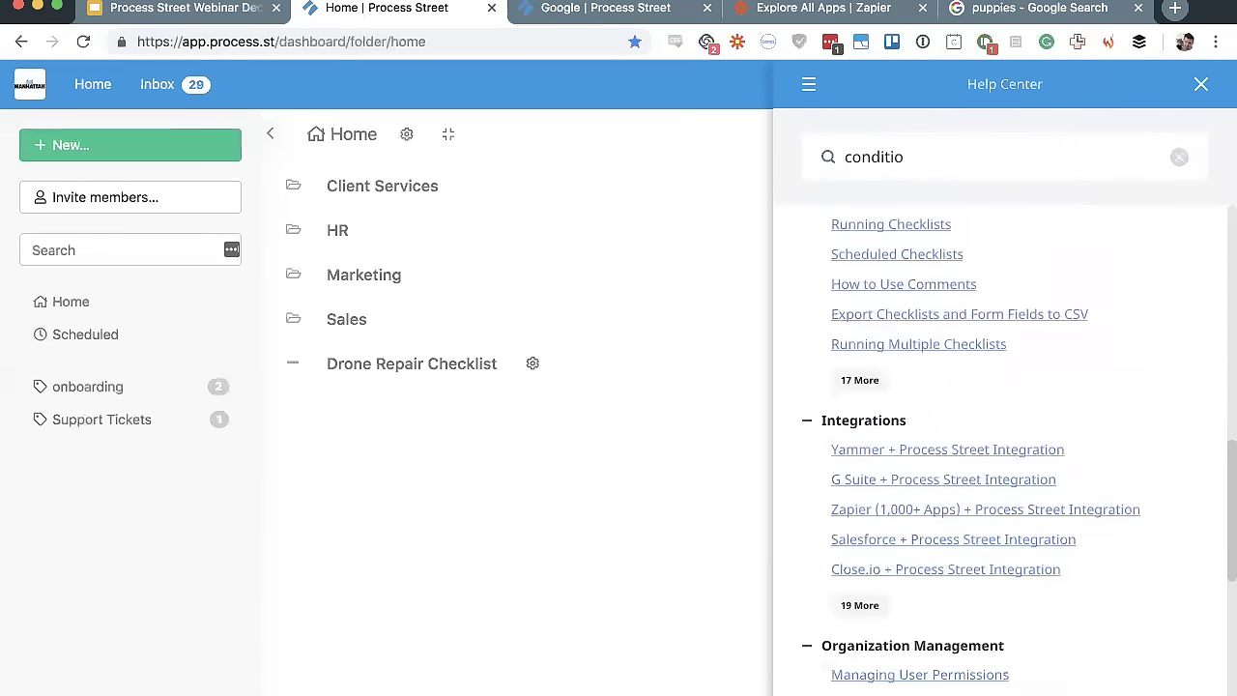
{"action": "scroll", "coordinate": [1058, 547], "scroll_direction": "down", "scroll_amount": 4}
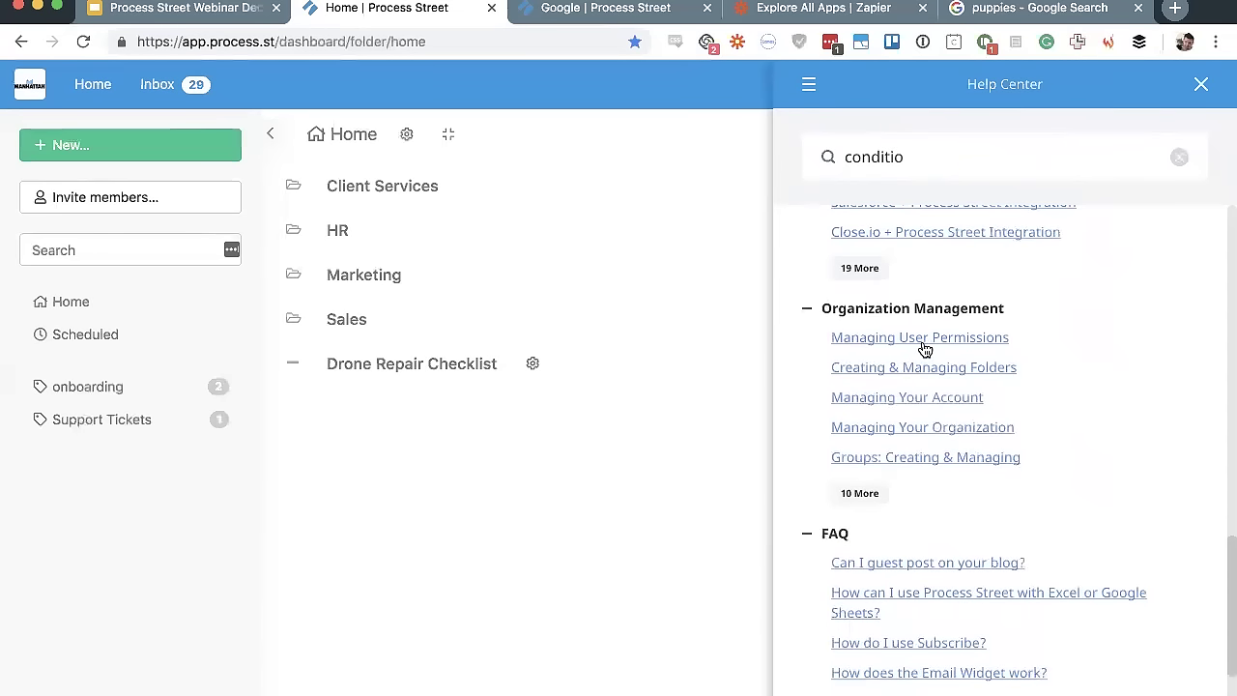
{"action": "scroll", "coordinate": [902, 502], "scroll_direction": "down", "scroll_amount": 1}
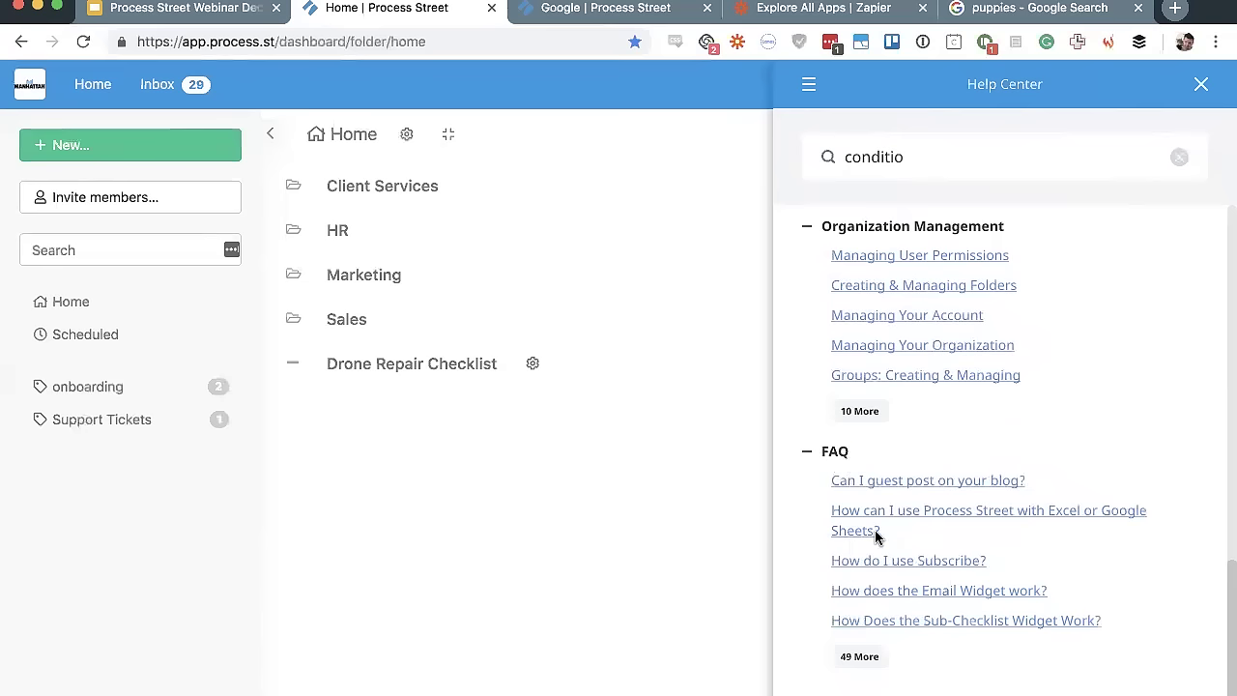
{"action": "scroll", "coordinate": [1024, 476], "scroll_direction": "up", "scroll_amount": 10}
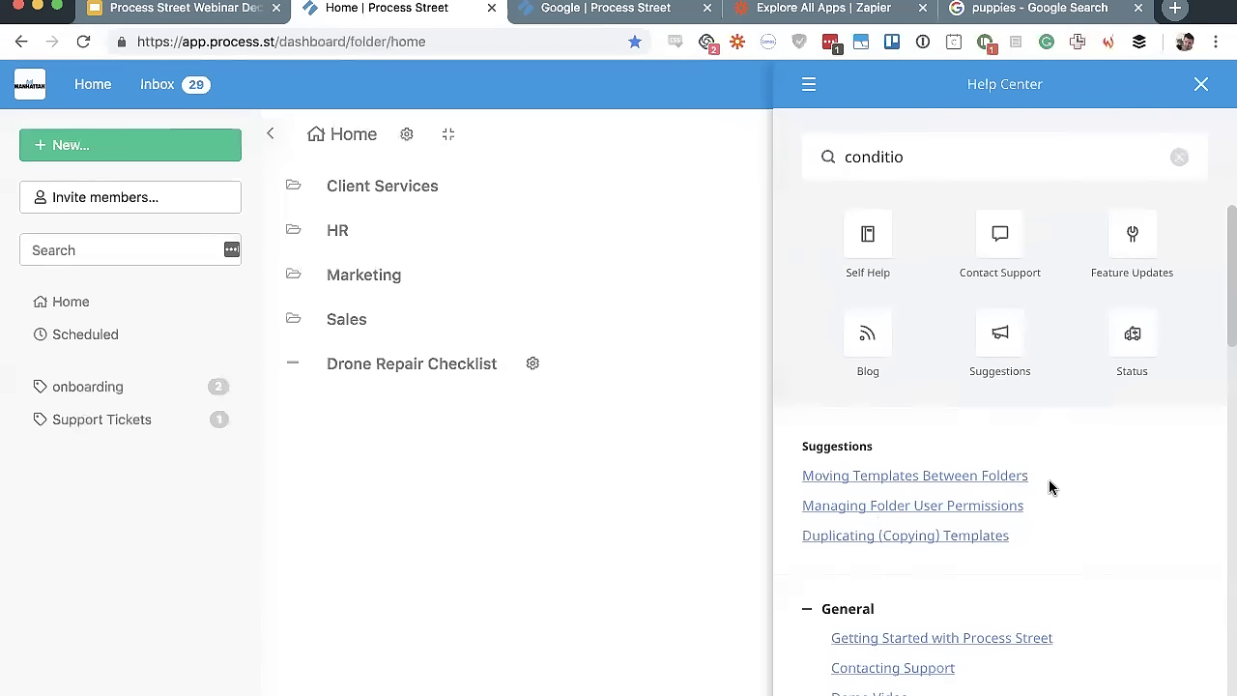
Collapse the Help Center shortcut grid and clear the 'conditio' search
{"action": "left_click", "coordinate": [810, 81]}
{"action": "left_click", "coordinate": [1199, 81]}
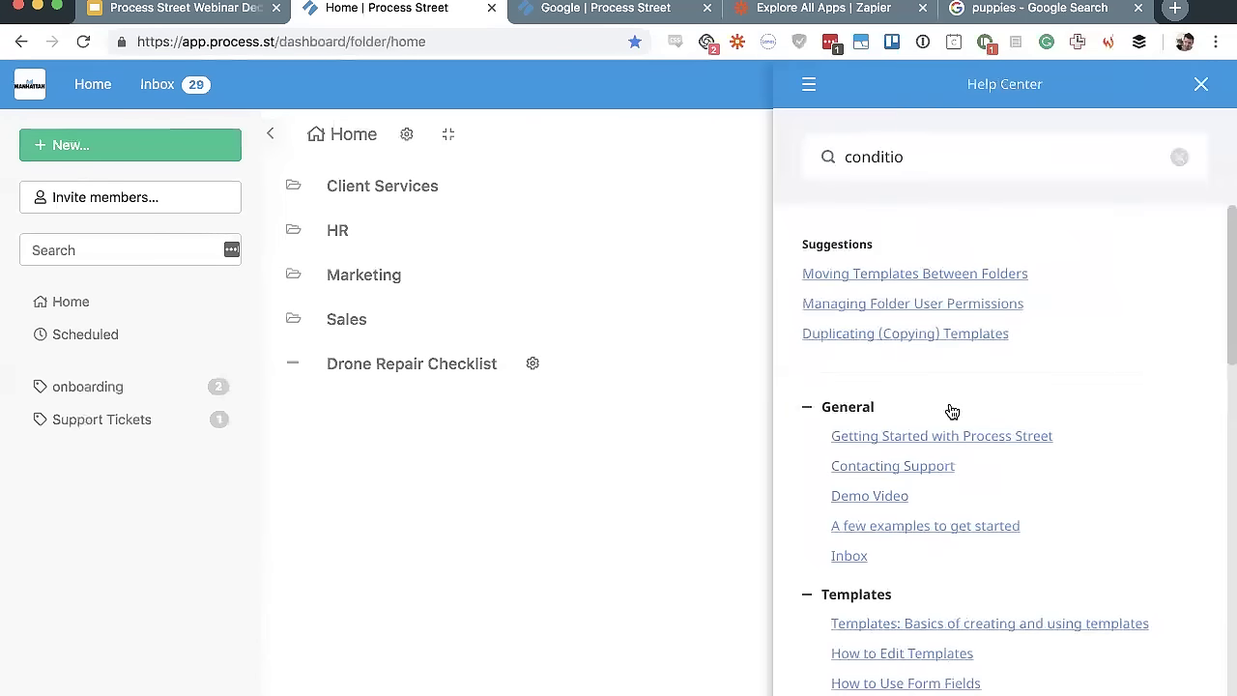
{"action": "left_click", "coordinate": [1179, 157]}
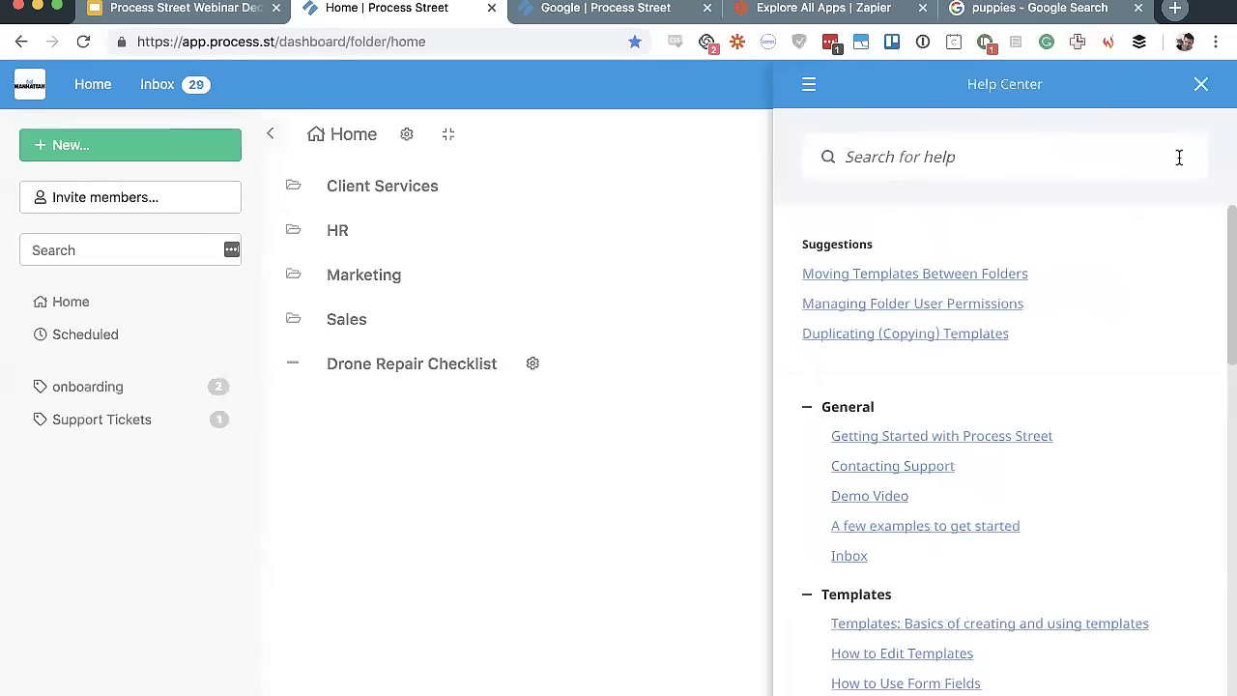
Show the Help Center tiles: Self Help, Contact Support, Feature Updates, Blog, Suggestions, Status
{"action": "left_click", "coordinate": [809, 84]}
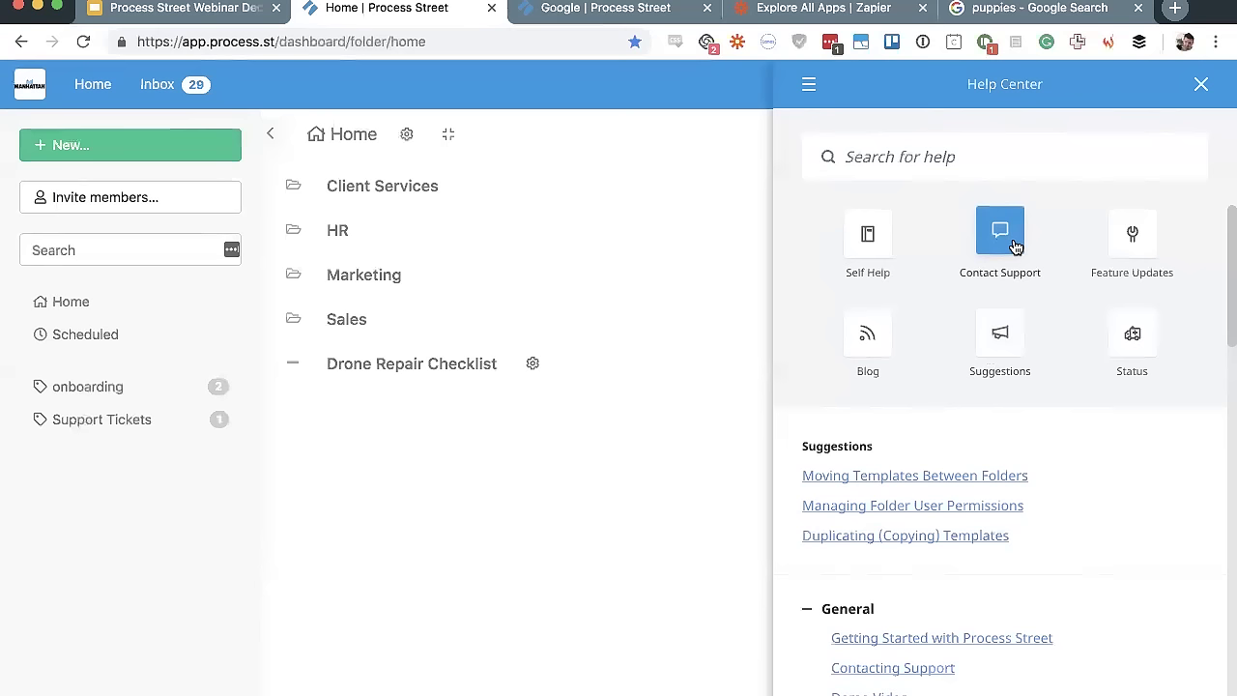
{"action": "left_click", "coordinate": [1015, 246]}
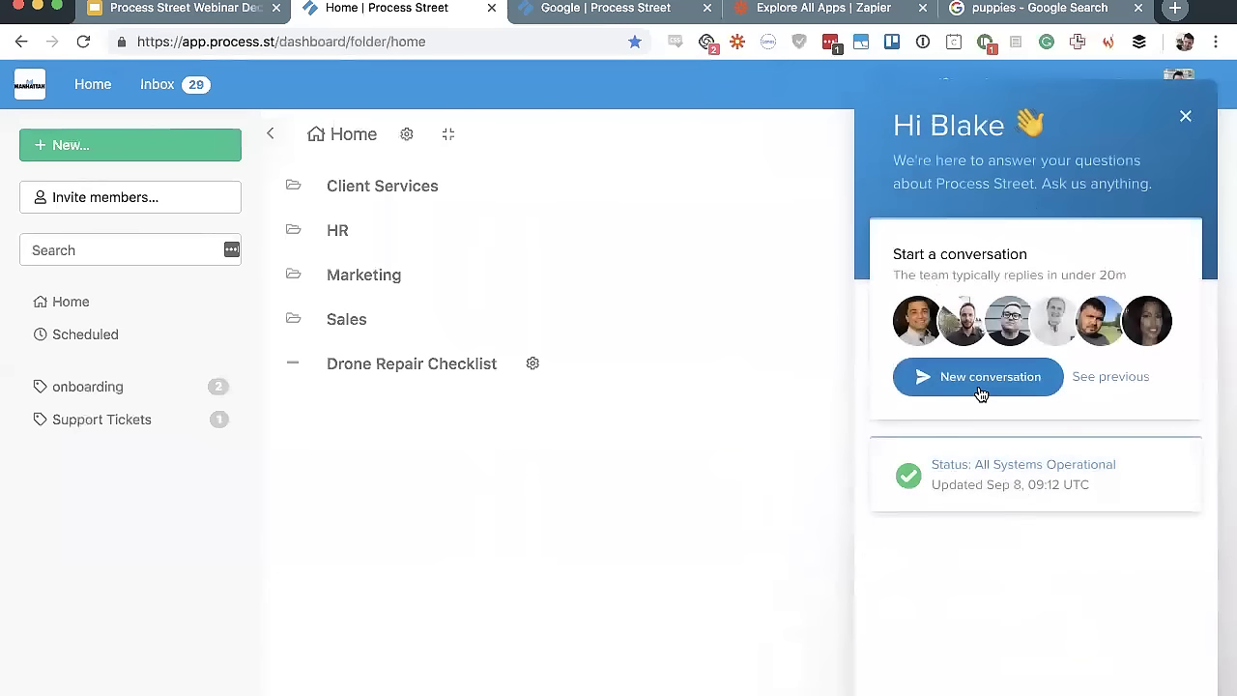
{"action": "double_click", "coordinate": [1093, 274]}
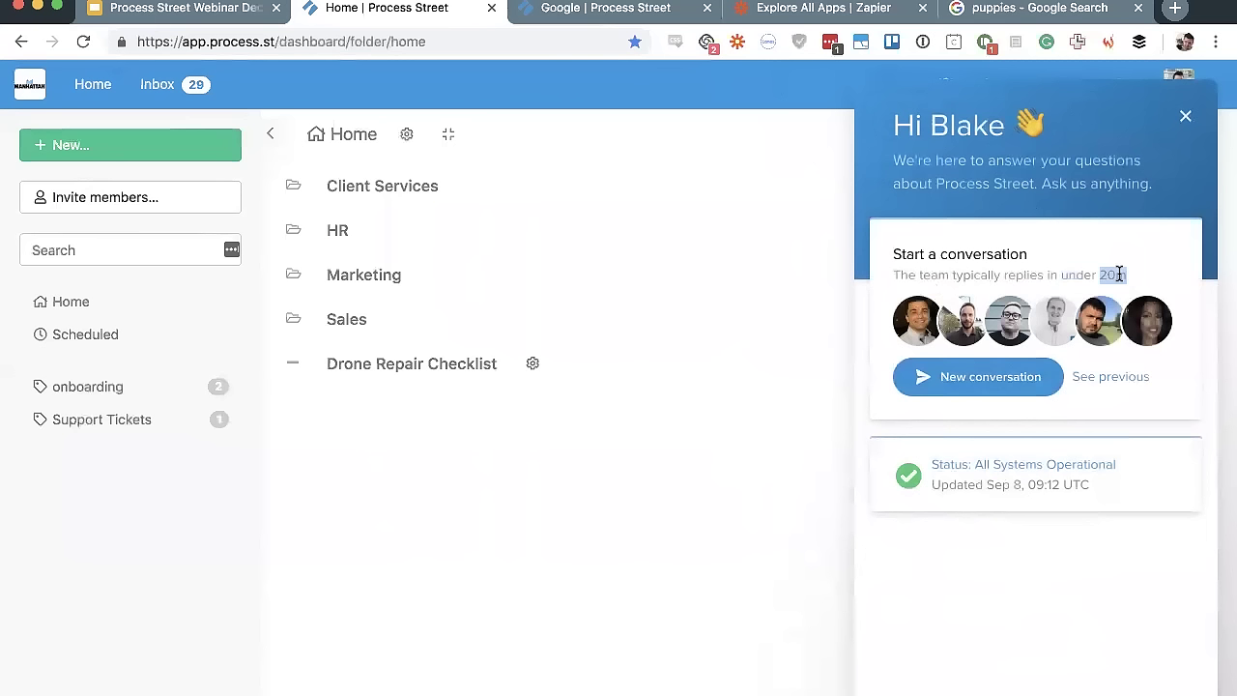
{"action": "triple_click", "coordinate": [1119, 275]}
{"action": "left_click", "coordinate": [1119, 275]}
{"action": "left_click", "coordinate": [1186, 119]}
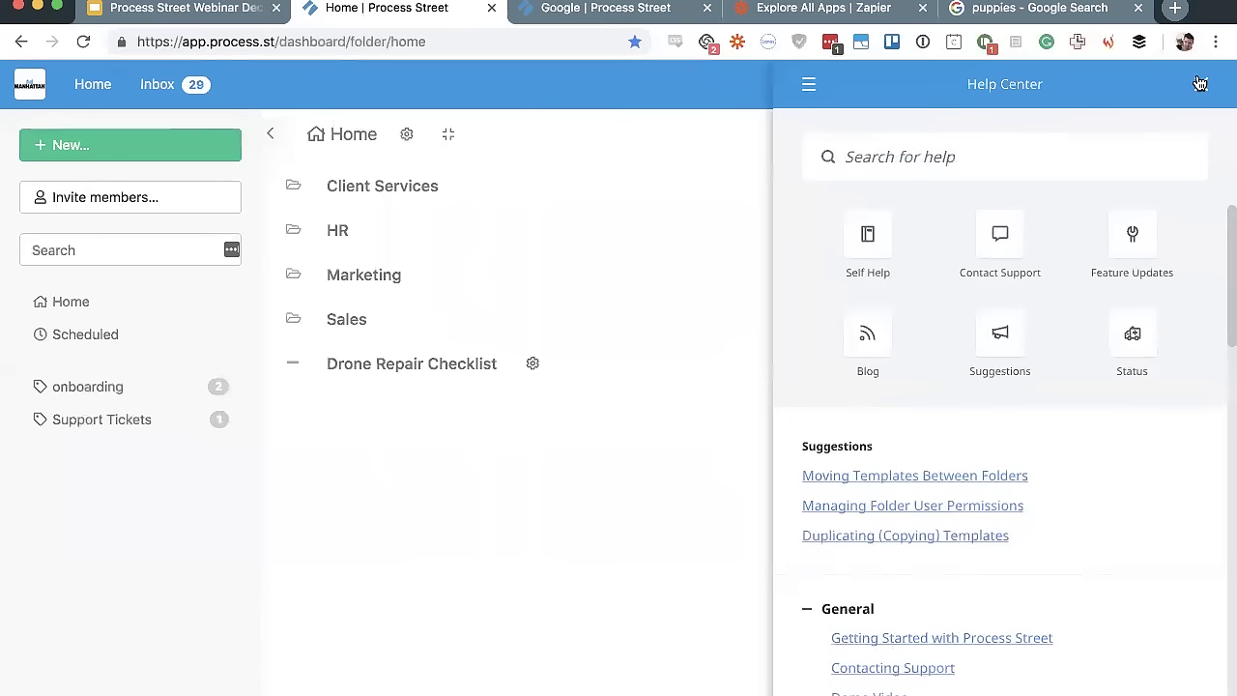
{"action": "left_click", "coordinate": [1200, 84]}
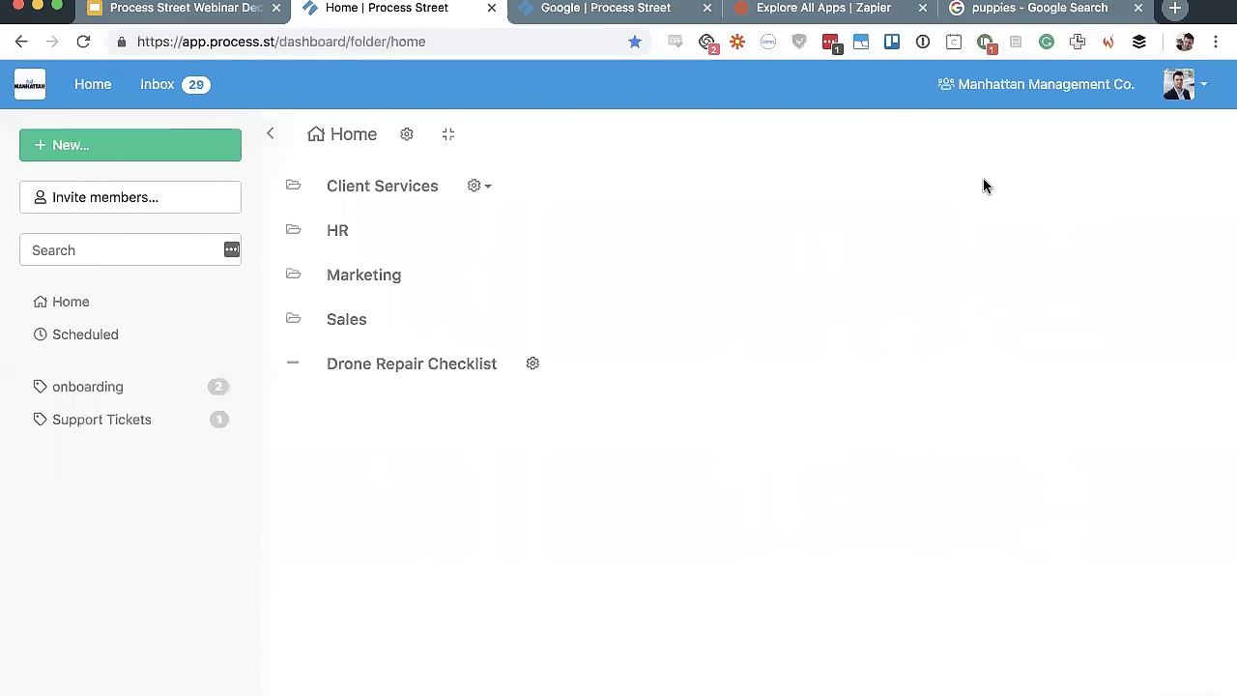
{"action": "left_click", "coordinate": [1028, 85]}
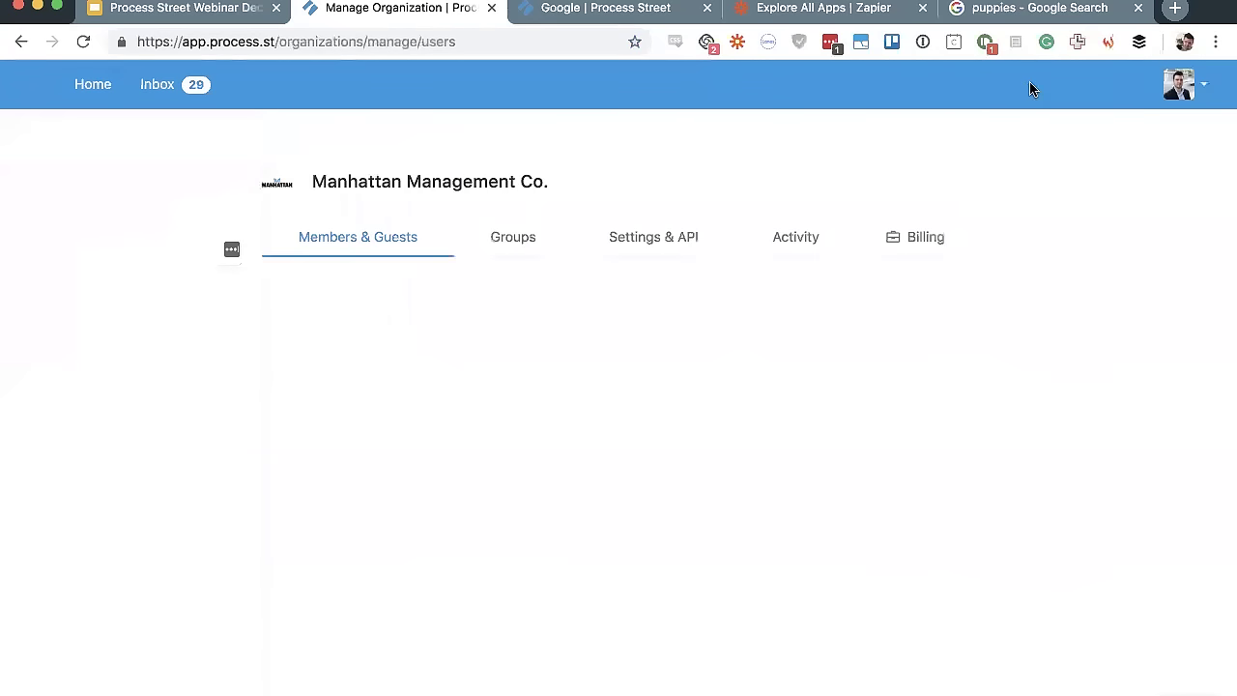
{"action": "left_click", "coordinate": [923, 229]}
{"action": "scroll", "coordinate": [558, 339], "scroll_direction": "down", "scroll_amount": 3}
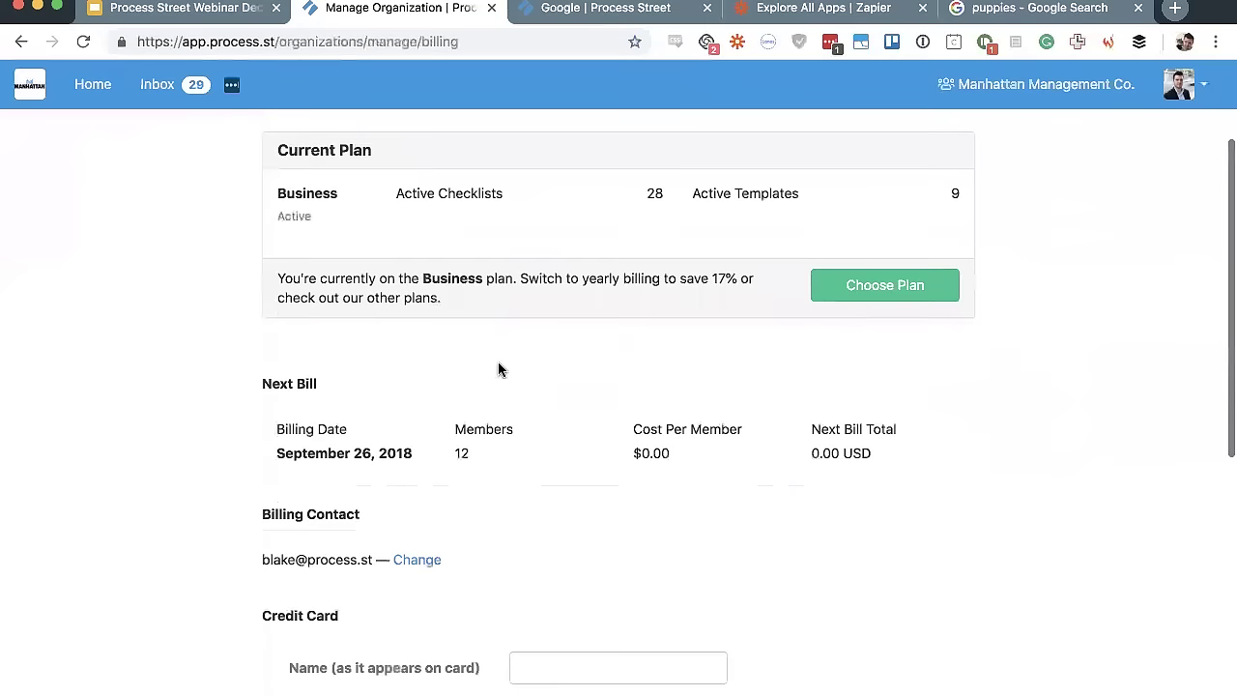
{"action": "scroll", "coordinate": [512, 376], "scroll_direction": "up", "scroll_amount": 3}
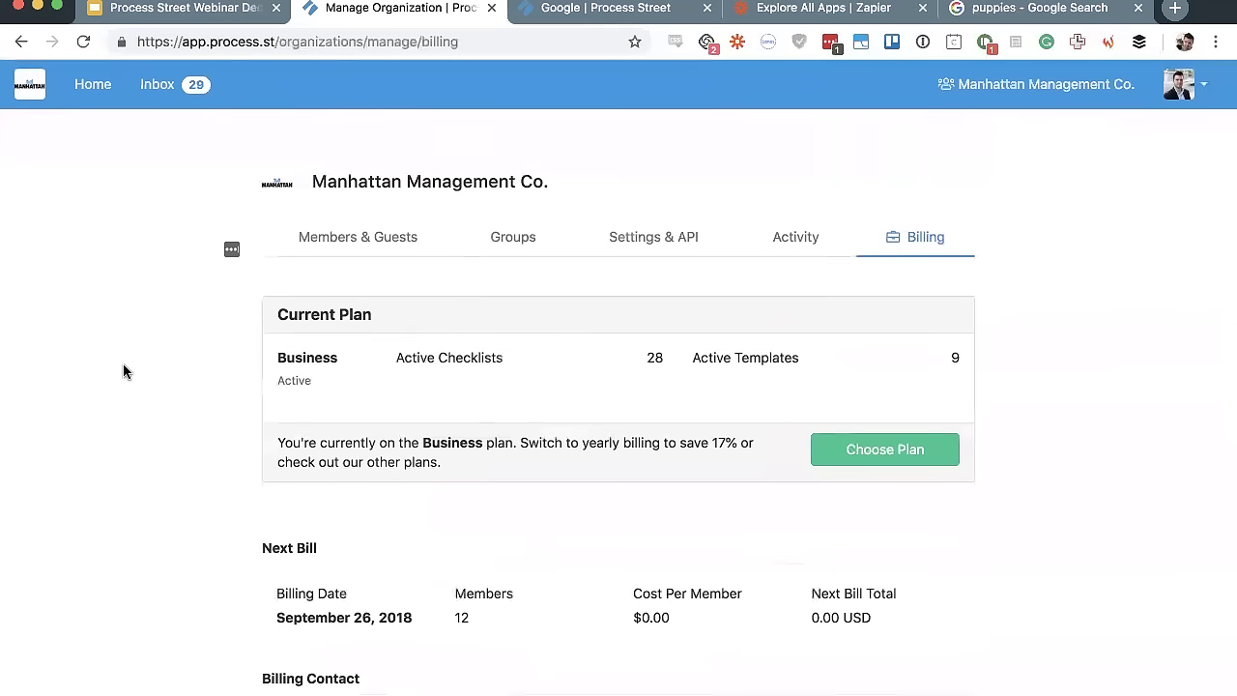
{"action": "left_click", "coordinate": [104, 88]}
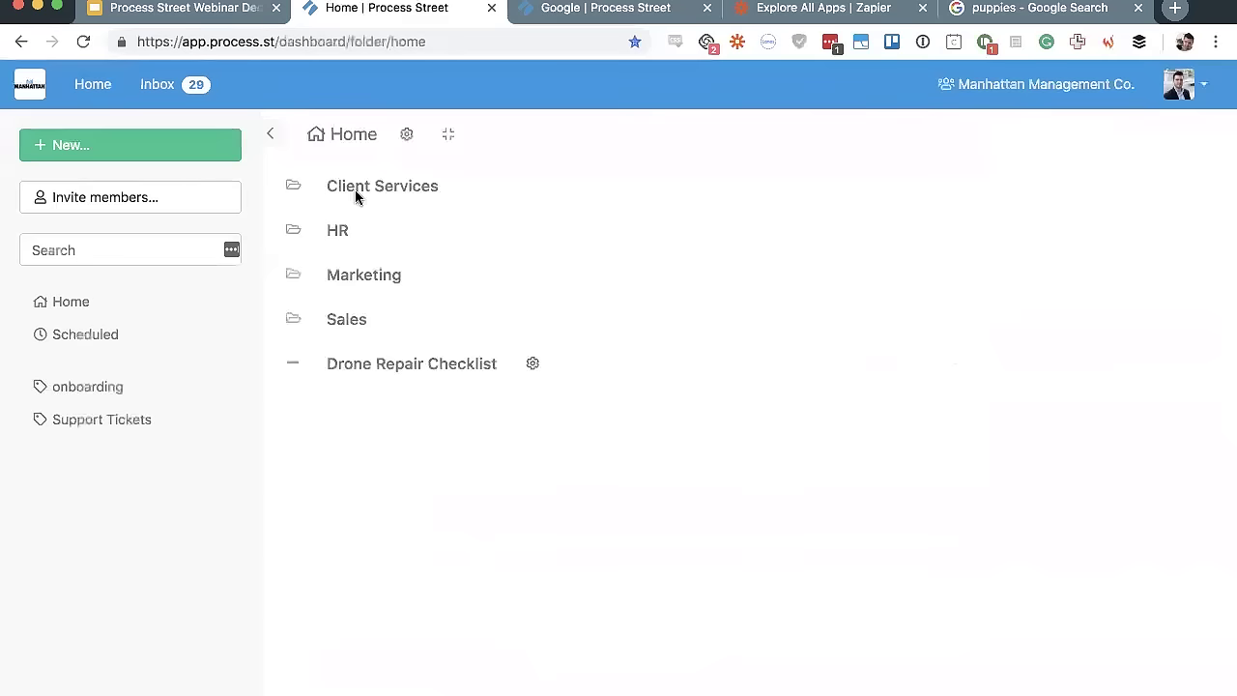